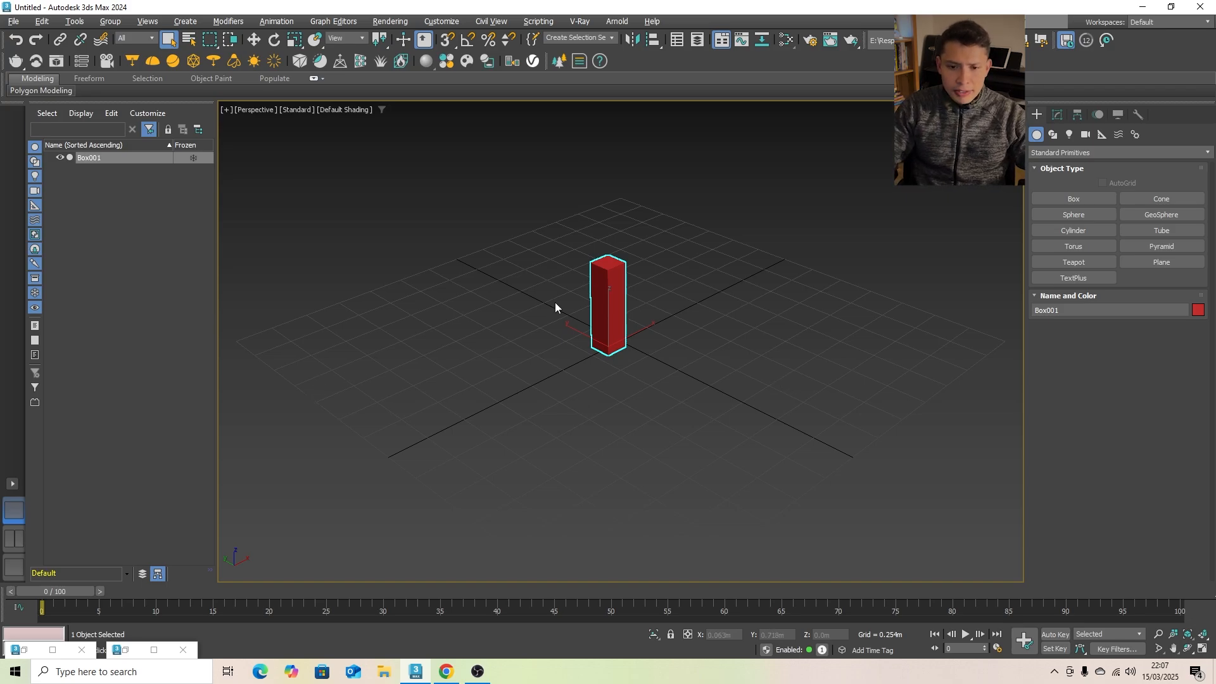
# - Frame the red box in the Perspective view and display it shaded with edged faces
pyautogui.press('z')
pyautogui.scroll(-2, 625, 332)
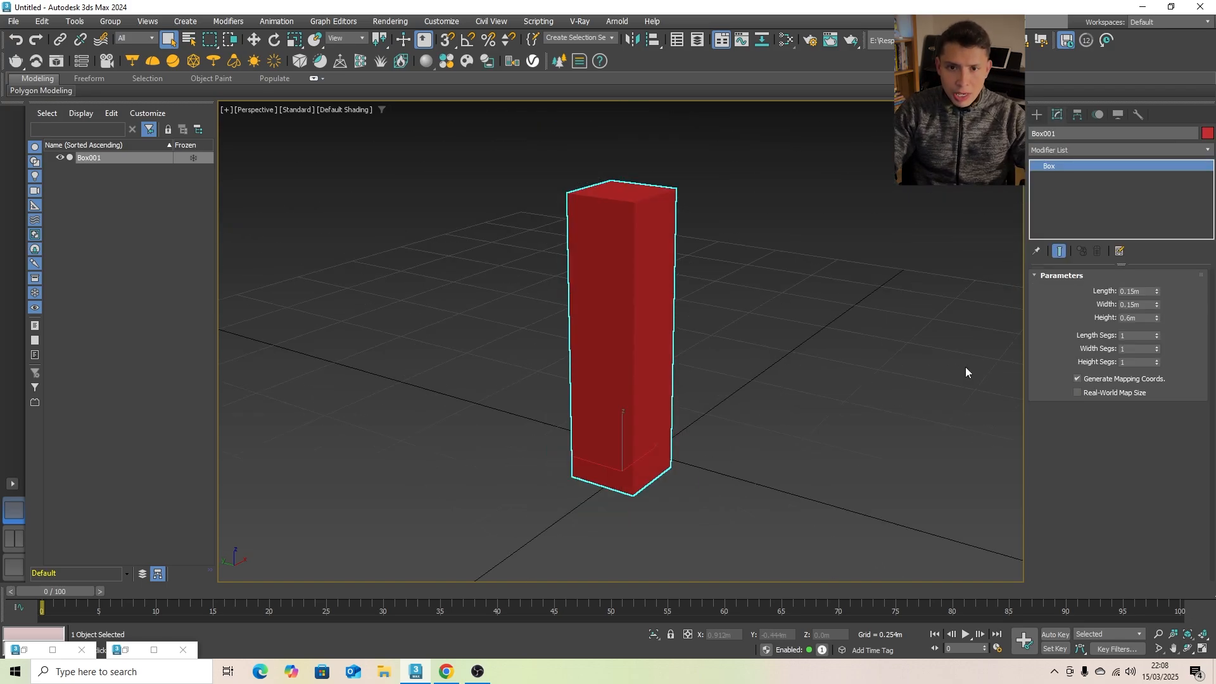
pyautogui.press('F3')
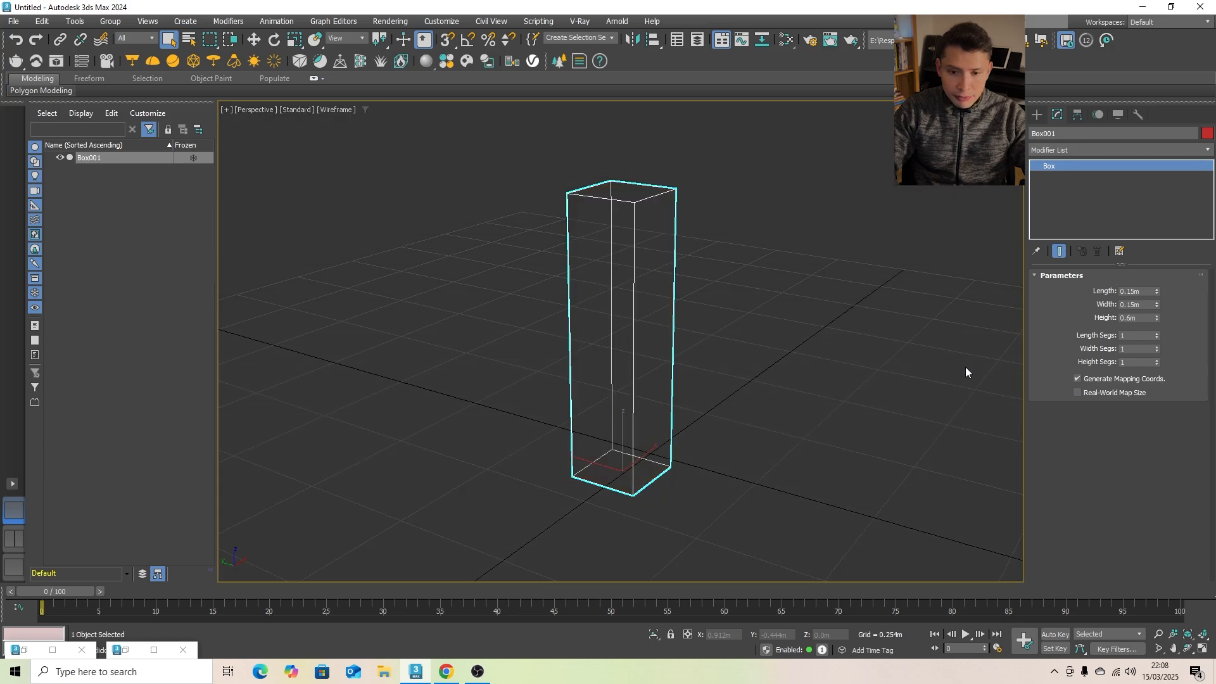
pyautogui.press('F3')
pyautogui.press('F4')
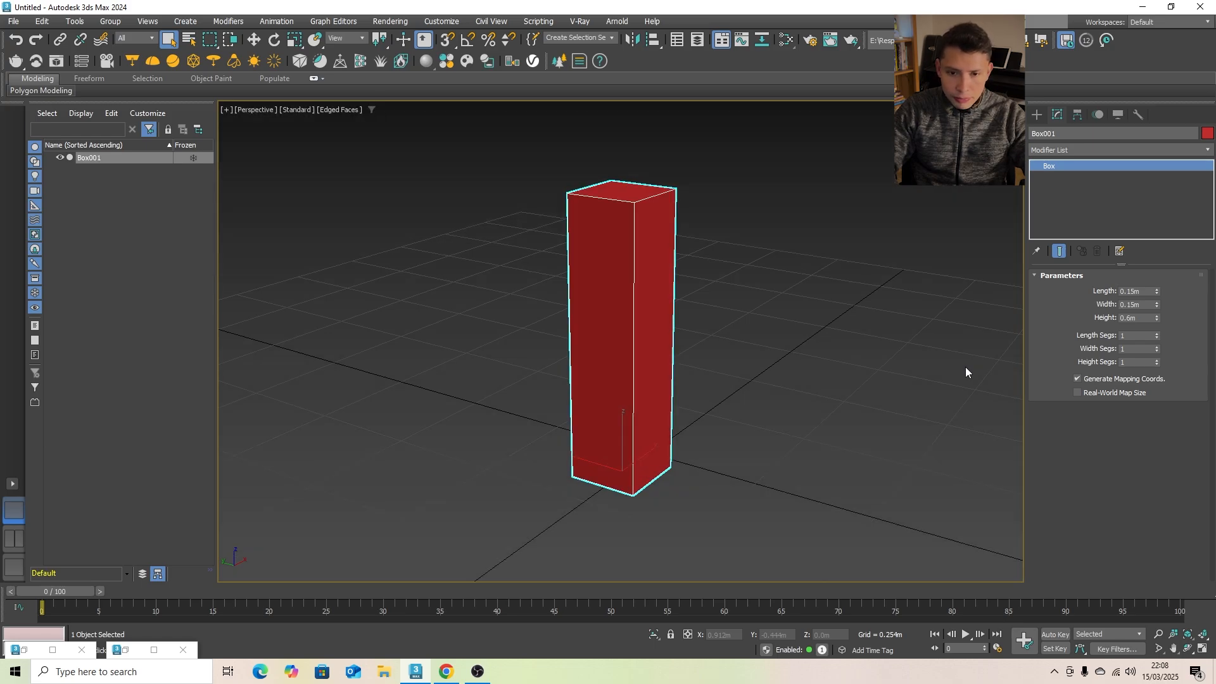
pyautogui.press('F3')
pyautogui.press('F3')
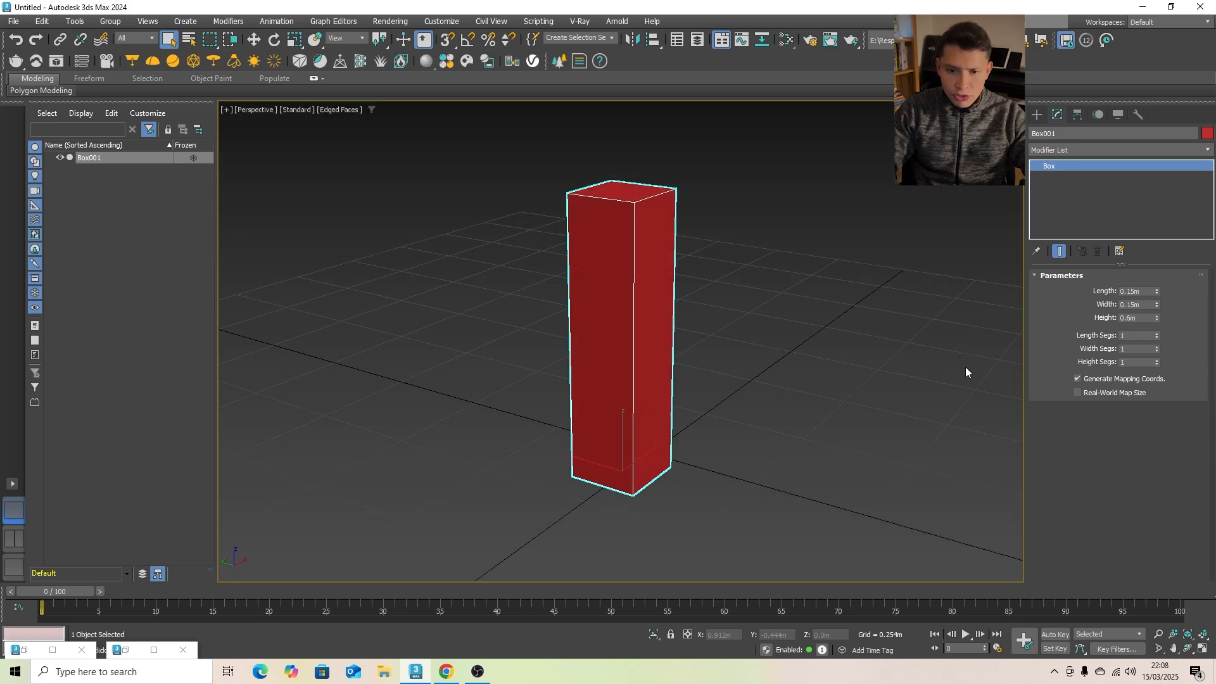
pyautogui.press('F4')
pyautogui.press('F4')
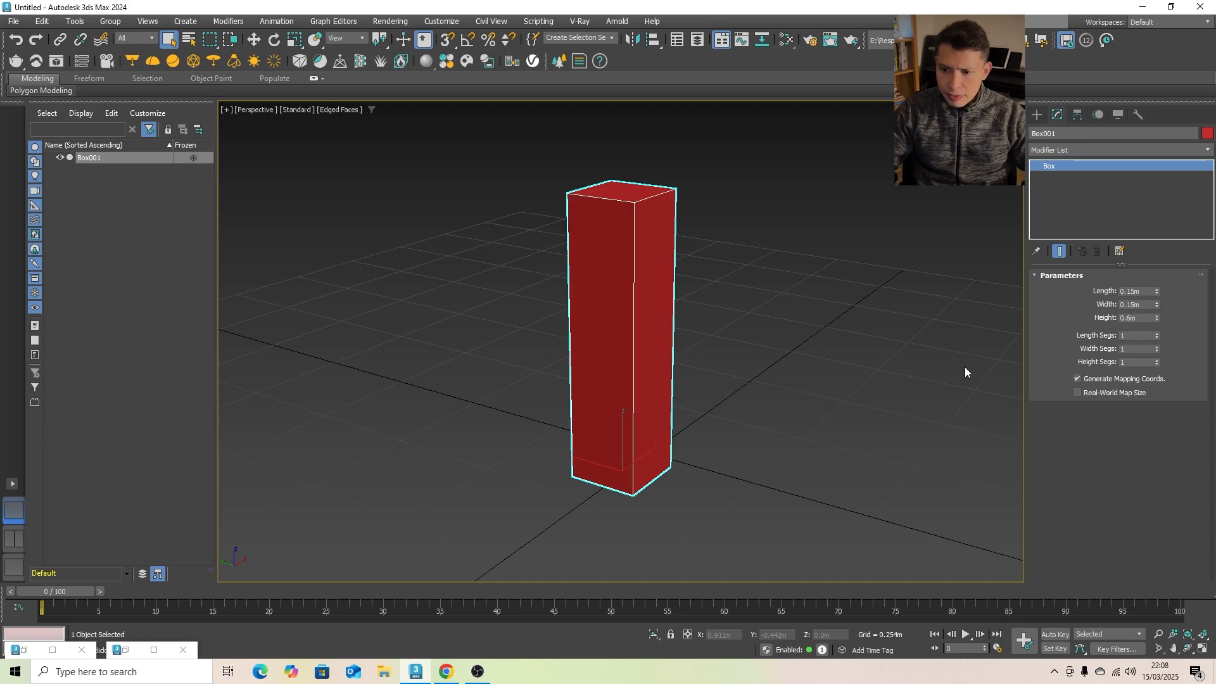
# - Add an Edit Poly modifier to the box and select its four vertical edges
pyautogui.click(1087, 149)
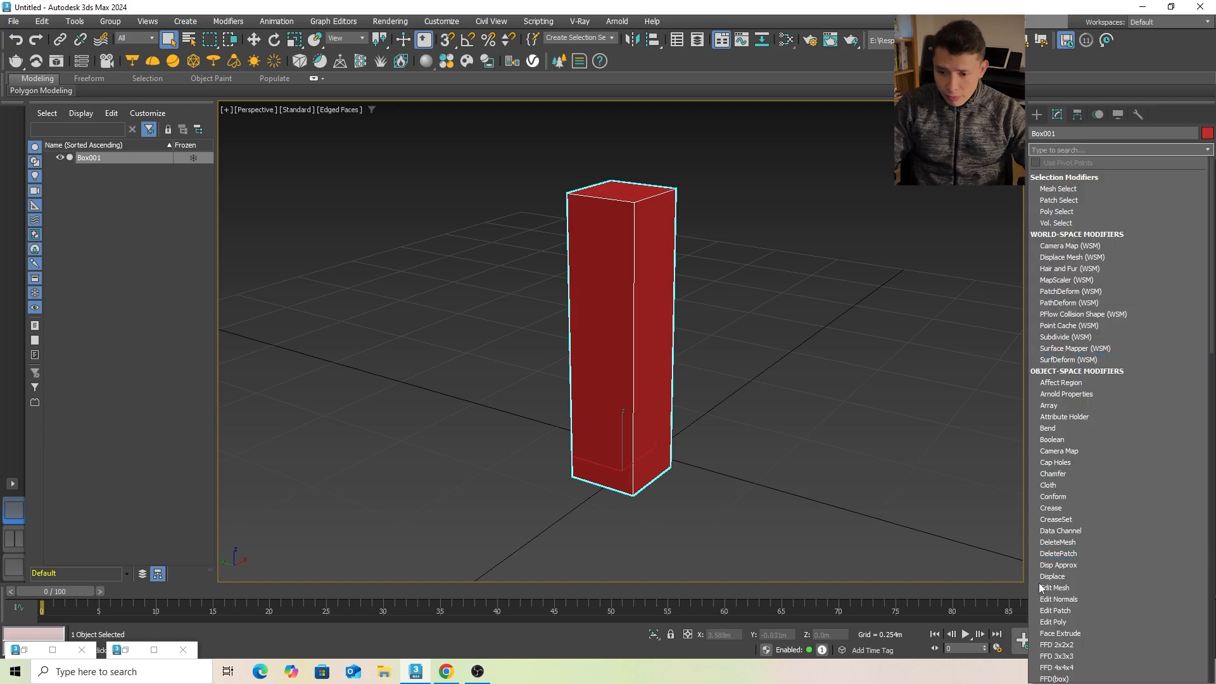
pyautogui.click(1062, 623)
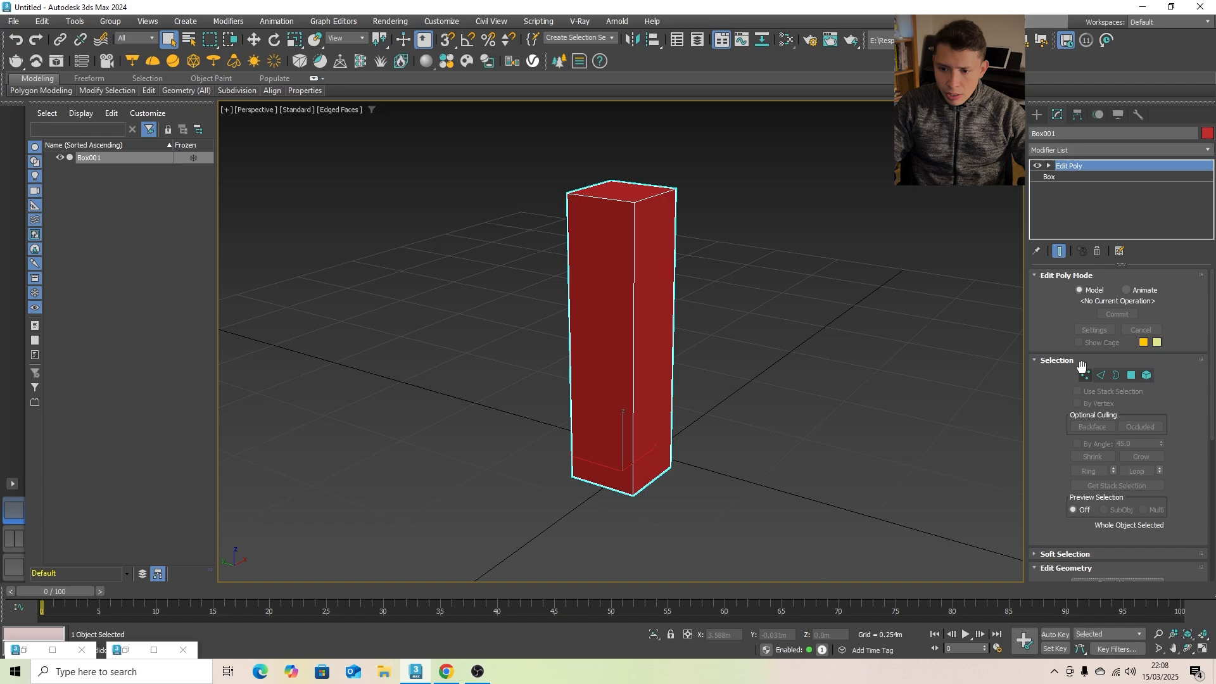
pyautogui.click(1099, 377)
pyautogui.scroll(3, 617, 369)
pyautogui.keyDown('alt'); pyautogui.moveTo(608, 370); pyautogui.dragTo(643, 373, button='middle'); pyautogui.keyUp('alt')
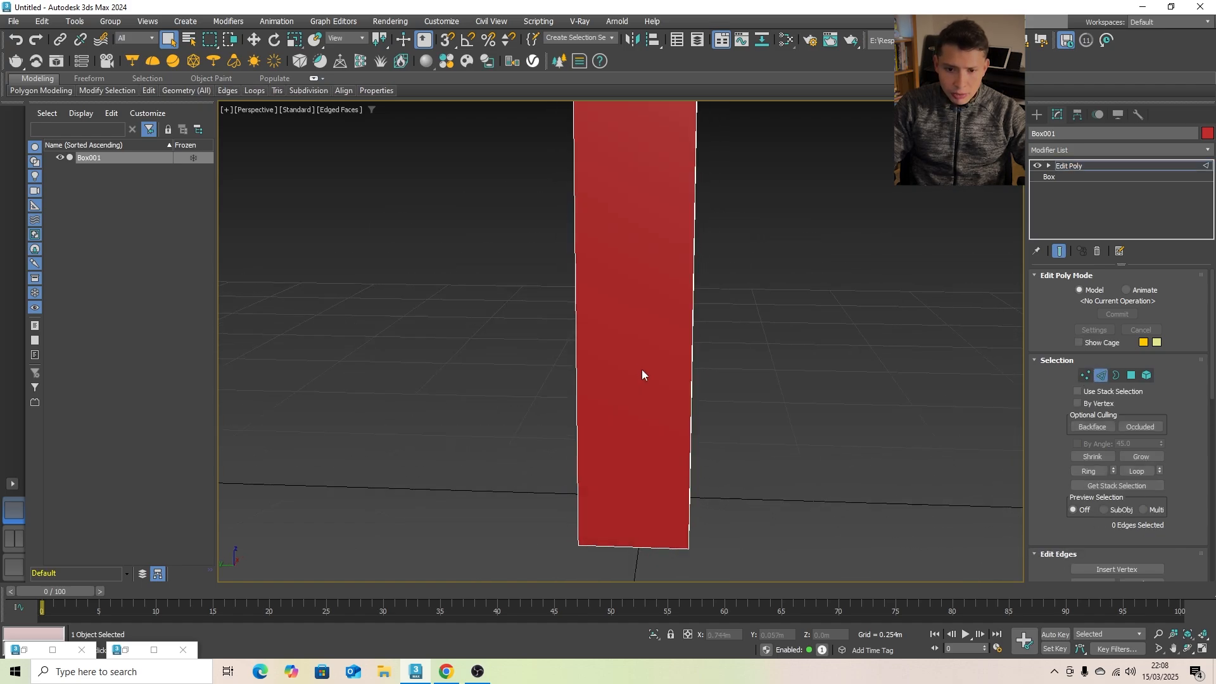
pyautogui.scroll(-5, 645, 372)
pyautogui.moveTo(695, 354); pyautogui.dragTo(519, 345)
pyautogui.scroll(4, 747, 379)
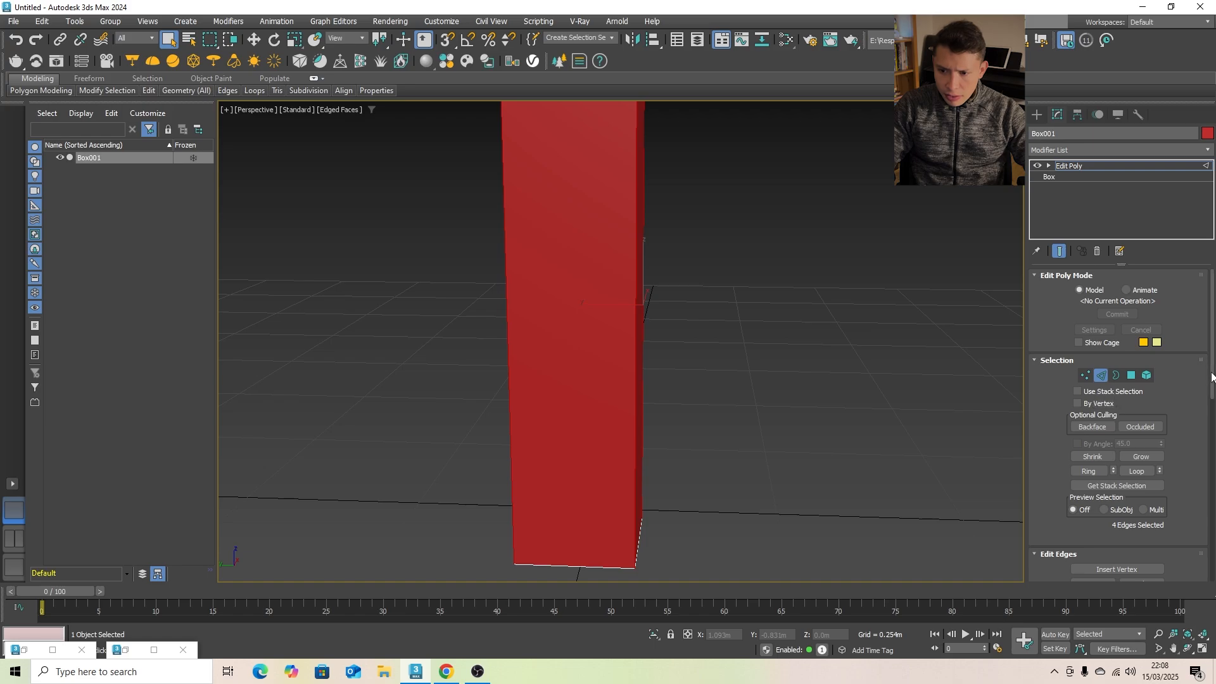
# - Connect the four vertical edges with 2 segments, leaving pinch and slide at 0
pyautogui.scroll(-5, 1159, 374)
pyautogui.click(1161, 380)
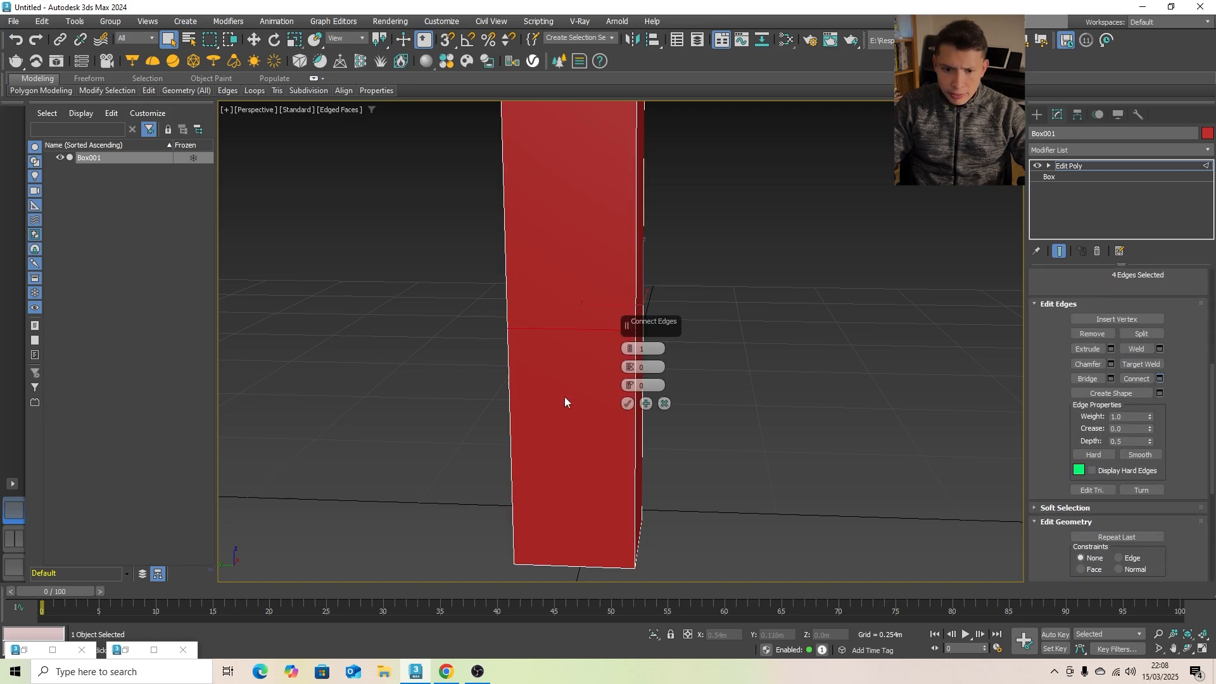
pyautogui.scroll(-2, 565, 395)
pyautogui.keyDown('alt'); pyautogui.moveTo(565, 395); pyautogui.dragTo(530, 387, button='middle'); pyautogui.keyUp('alt')
pyautogui.scroll(-1, 529, 387)
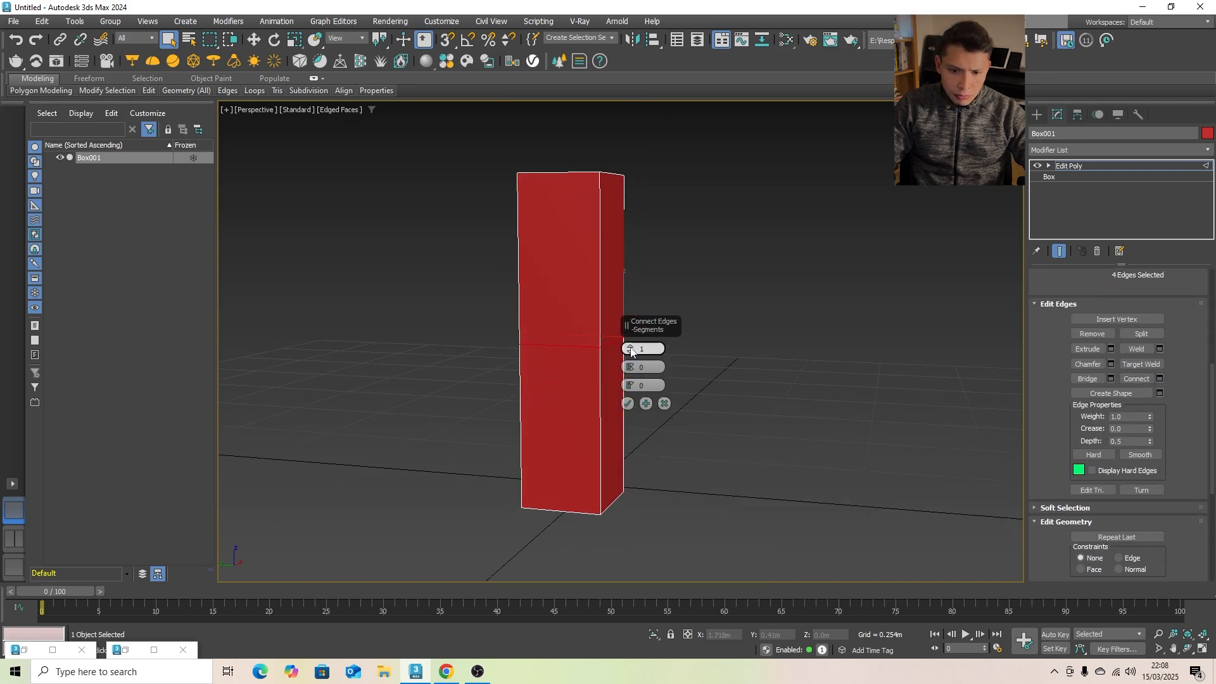
pyautogui.click(630, 347)
pyautogui.scroll(3, 421, 361)
pyautogui.moveTo(421, 361); pyautogui.dragTo(428, 364, button='middle')
pyautogui.scroll(-3, 428, 365)
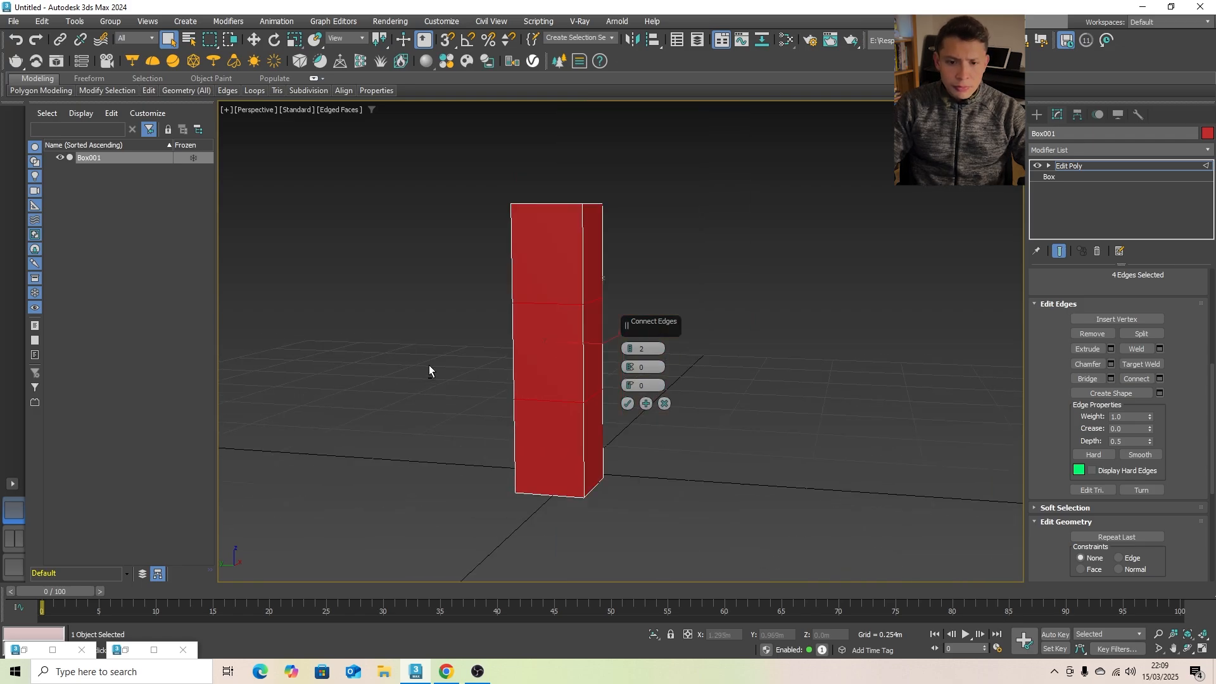
pyautogui.scroll(2, 399, 377)
pyautogui.scroll(-2, 461, 399)
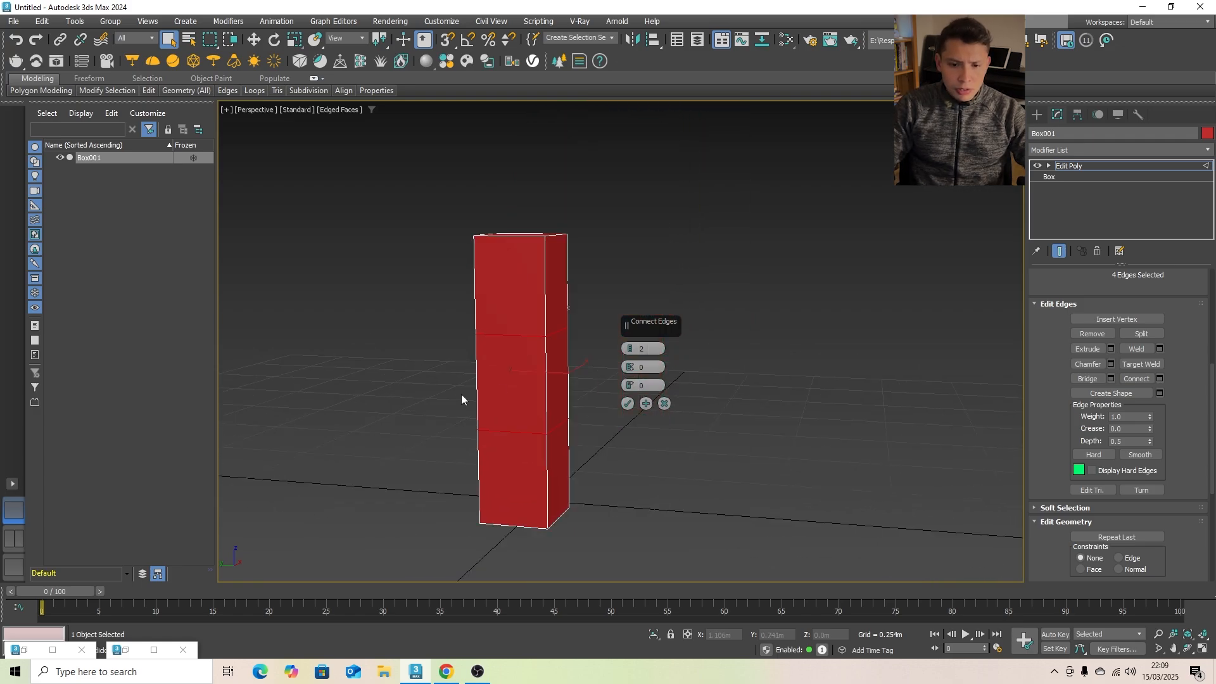
pyautogui.click(628, 404)
# - Select the four vertices of the upper edge loop and move them up about 0.062 m along Z
pyautogui.keyDown('alt'); pyautogui.moveTo(446, 411); pyautogui.dragTo(529, 394, button='middle'); pyautogui.keyUp('alt')
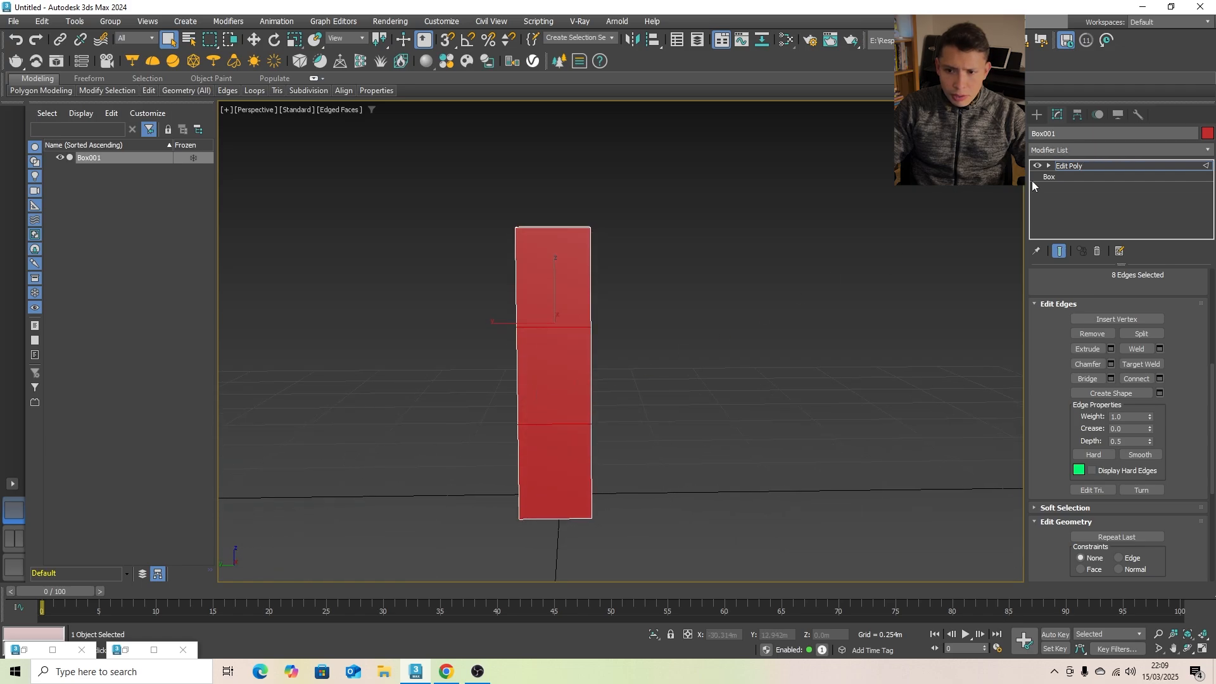
pyautogui.click(1049, 166)
pyautogui.click(1072, 177)
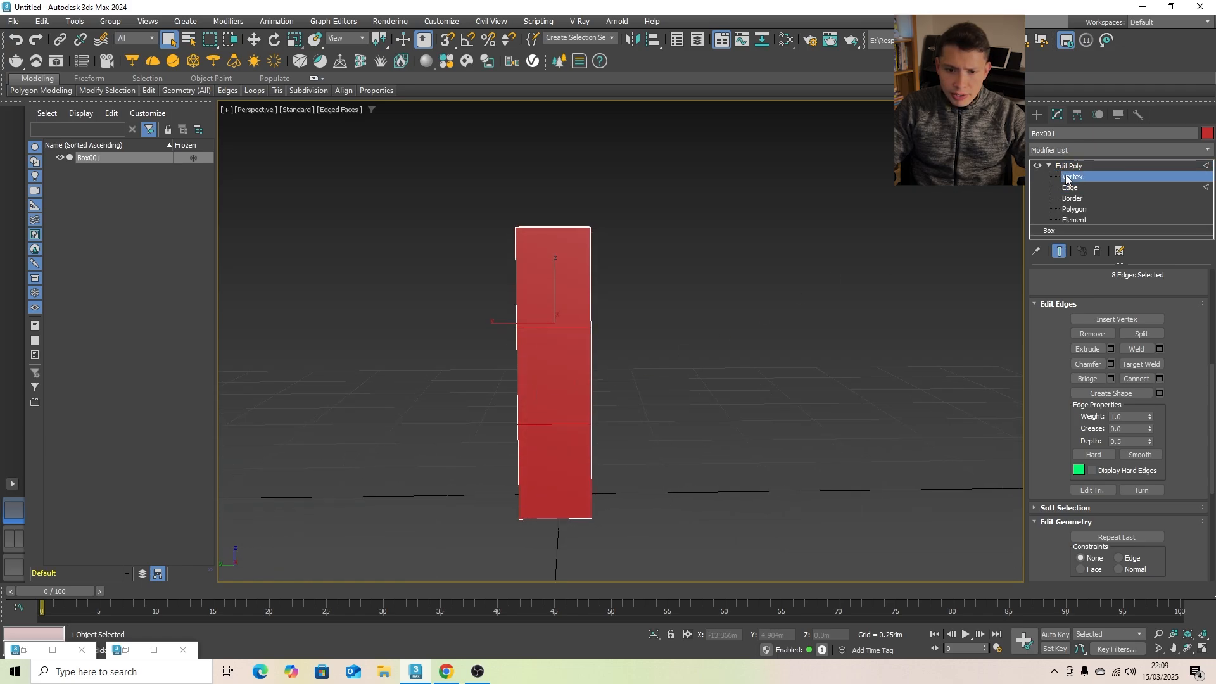
pyautogui.scroll(2, 430, 320)
pyautogui.moveTo(439, 303); pyautogui.dragTo(754, 366)
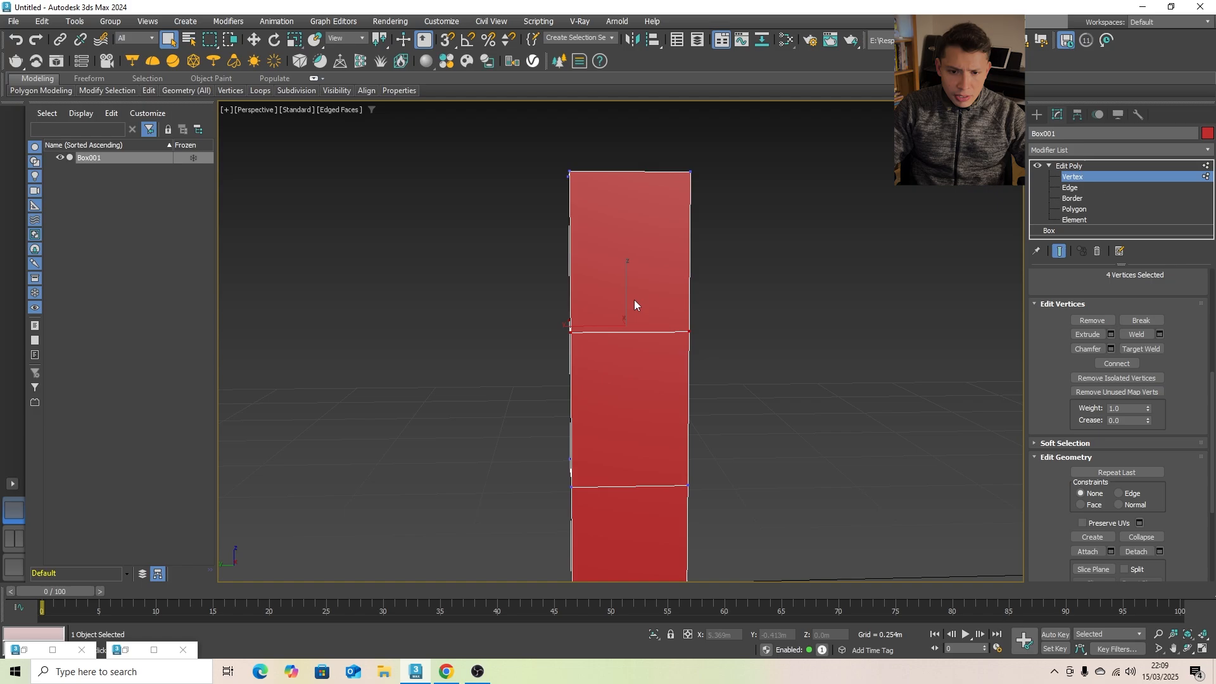
pyautogui.press('w')
pyautogui.moveTo(630, 298); pyautogui.dragTo(631, 246)
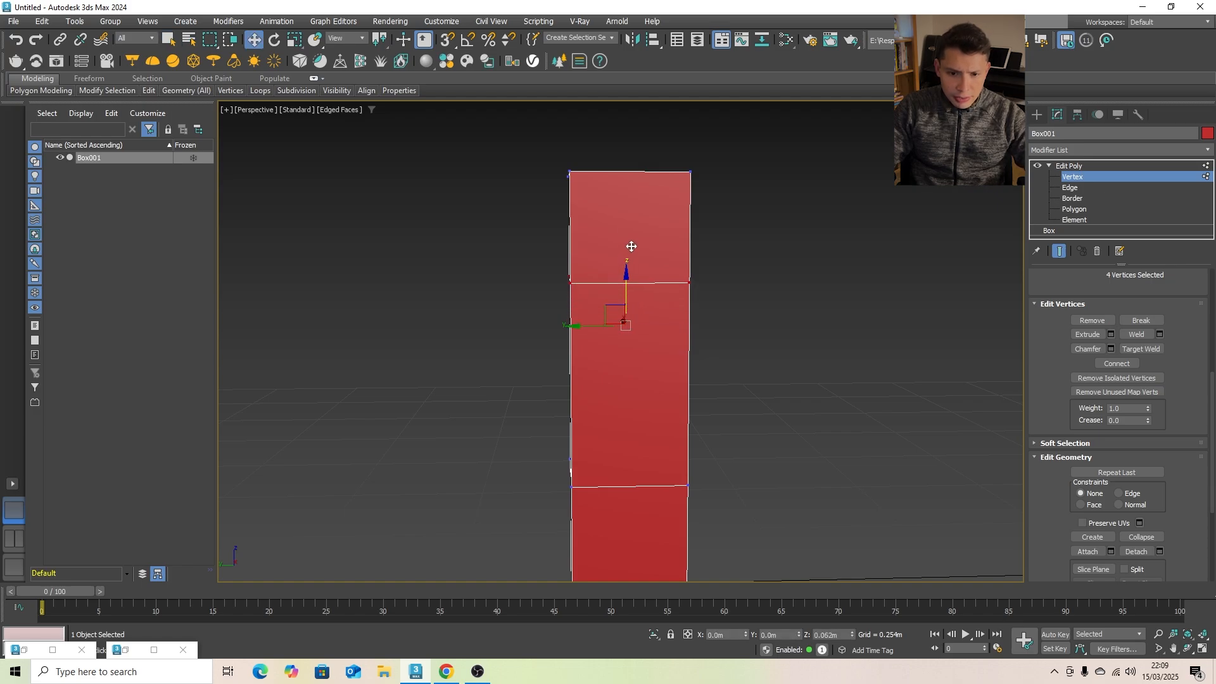
# - Move the four vertices of the lower edge loop down to about Z 0.174 m, leaving no vertices selected
pyautogui.scroll(-2, 632, 246)
pyautogui.moveTo(565, 358); pyautogui.dragTo(781, 441)
pyautogui.keyDown('alt'); pyautogui.moveTo(674, 417); pyautogui.dragTo(676, 418, button='middle'); pyautogui.keyUp('alt')
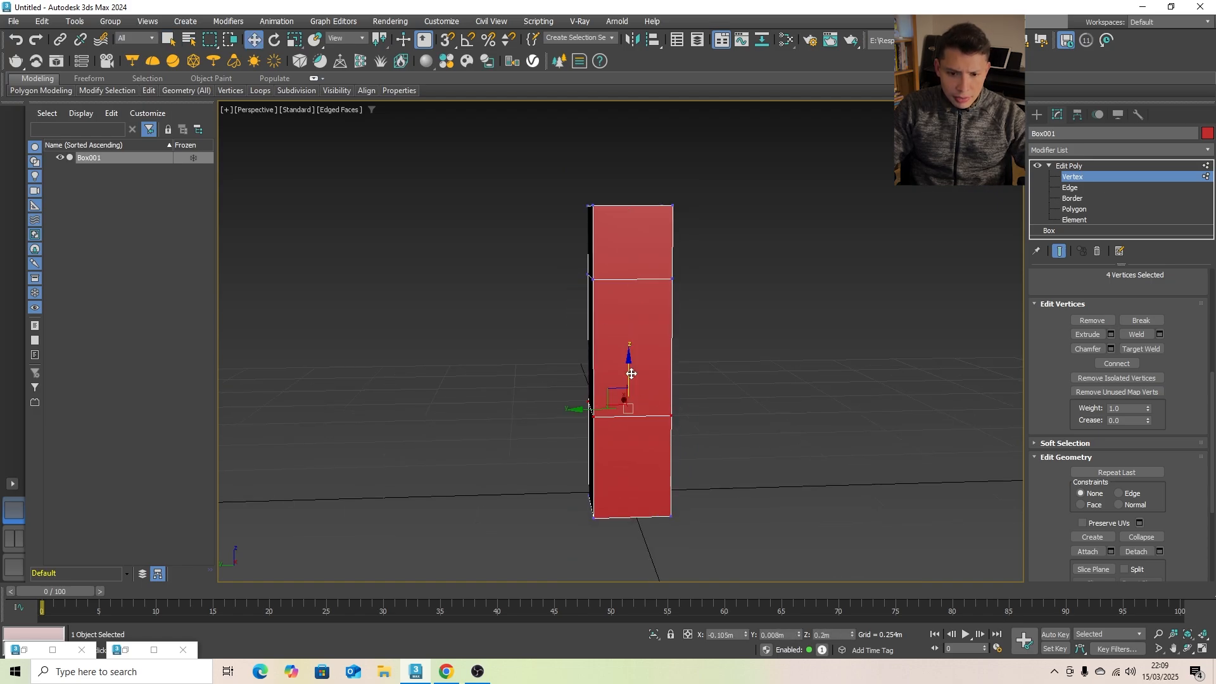
pyautogui.moveTo(632, 374)
pyautogui.mouseDown()
pyautogui.moveTo(631, 402)
pyautogui.moveTo(631, 387)
pyautogui.mouseUp()
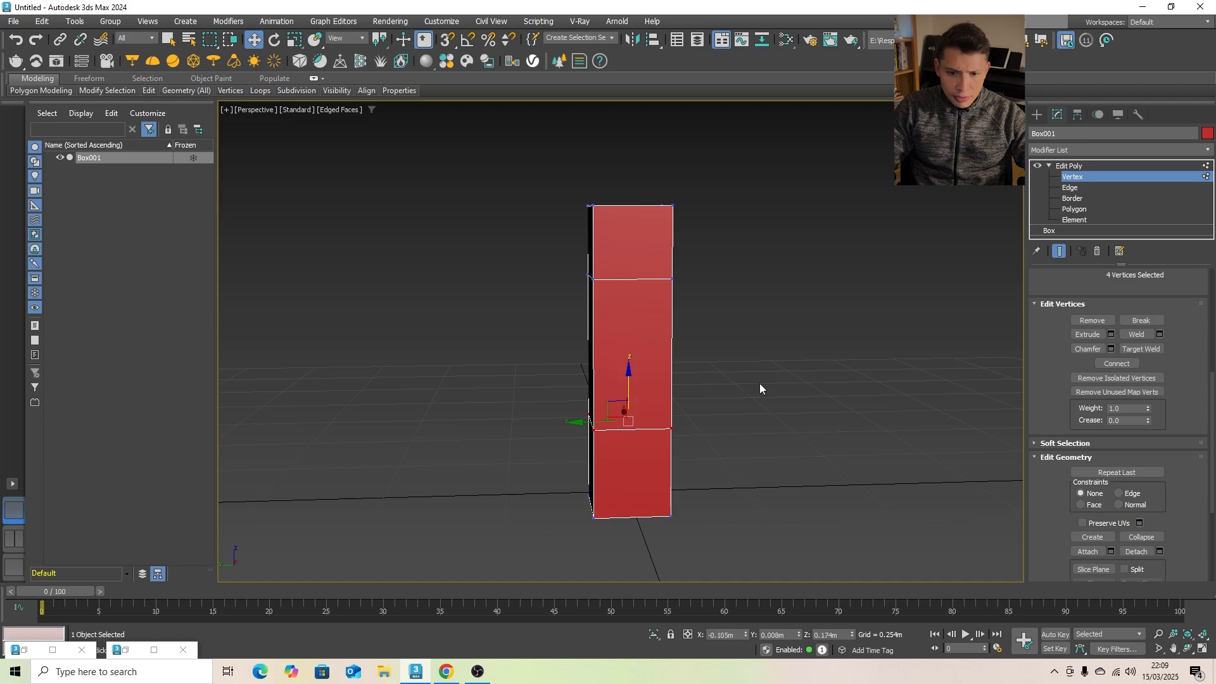
pyautogui.keyDown('alt'); pyautogui.moveTo(759, 383); pyautogui.dragTo(735, 379, button='middle'); pyautogui.keyUp('alt')
pyautogui.click(569, 379)
# - Inset the tall middle polygon on one side of the box by 0.02 m
pyautogui.scroll(4, 569, 379)
pyautogui.scroll(-2, 747, 298)
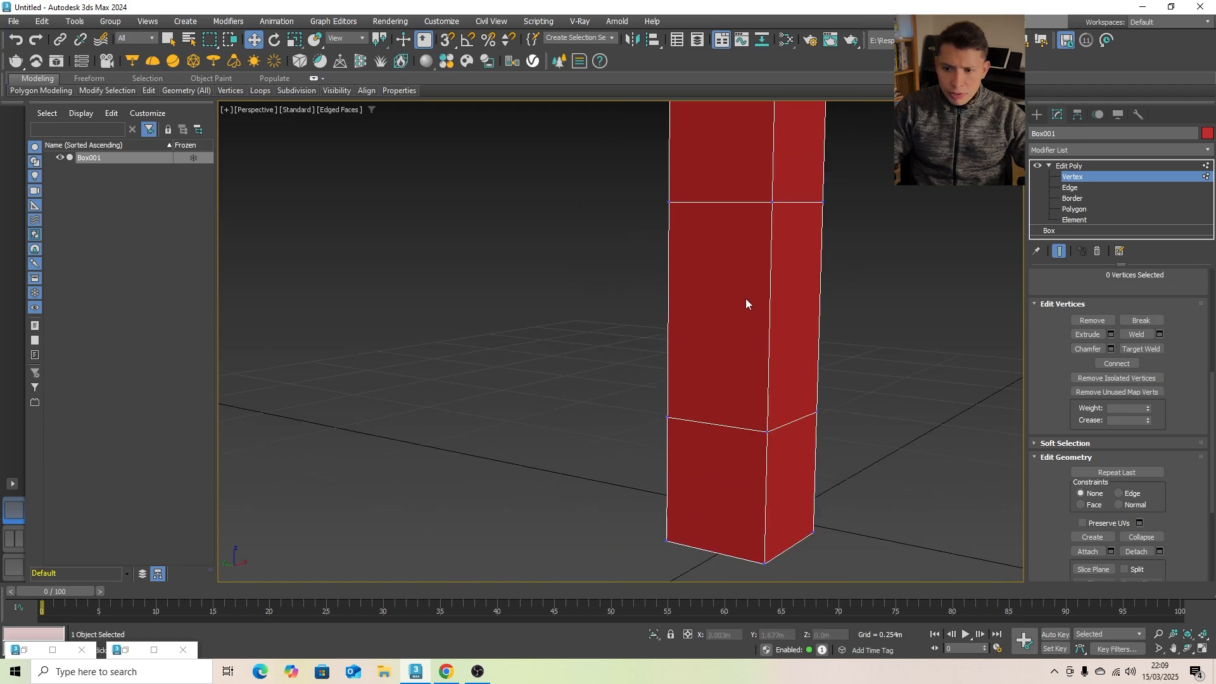
pyautogui.scroll(-4, 820, 356)
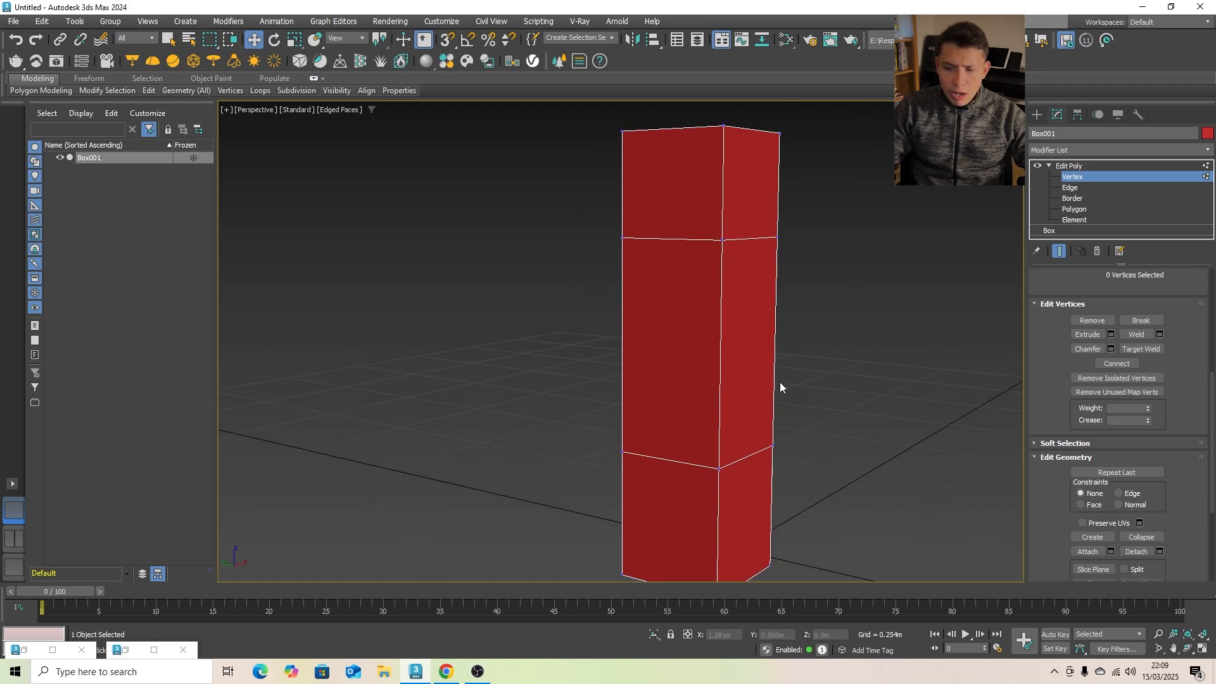
pyautogui.click(1080, 210)
pyautogui.click(721, 334)
pyautogui.scroll(2, 751, 349)
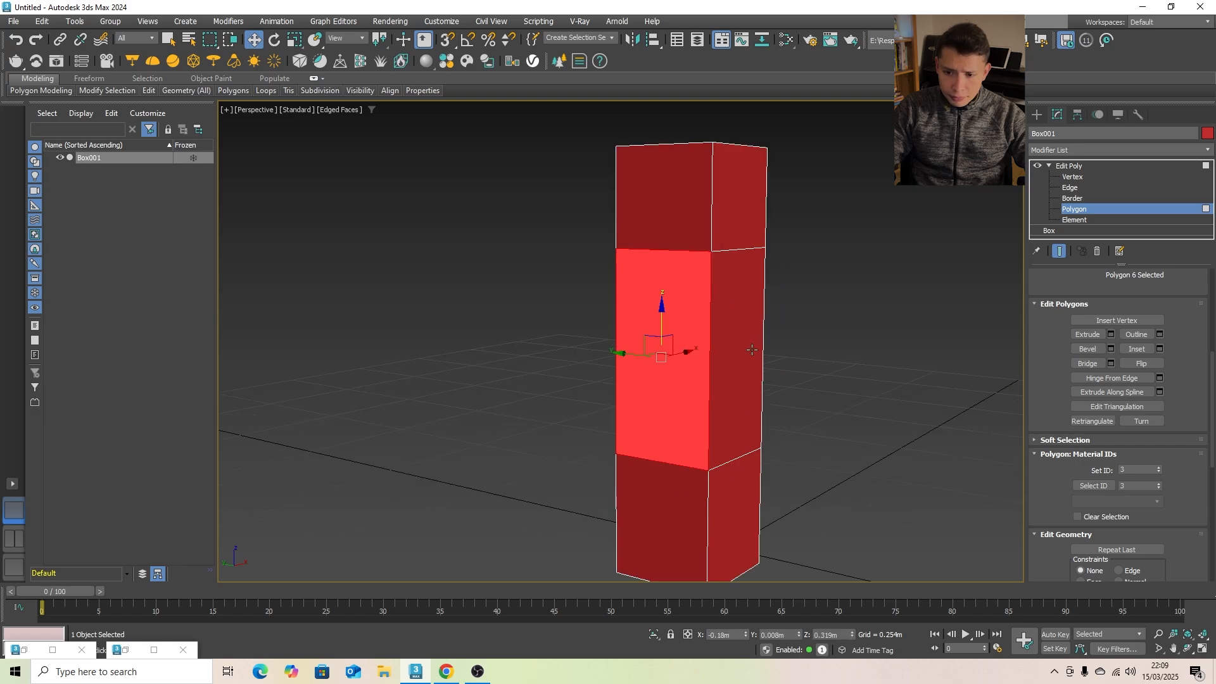
pyautogui.click(1160, 349)
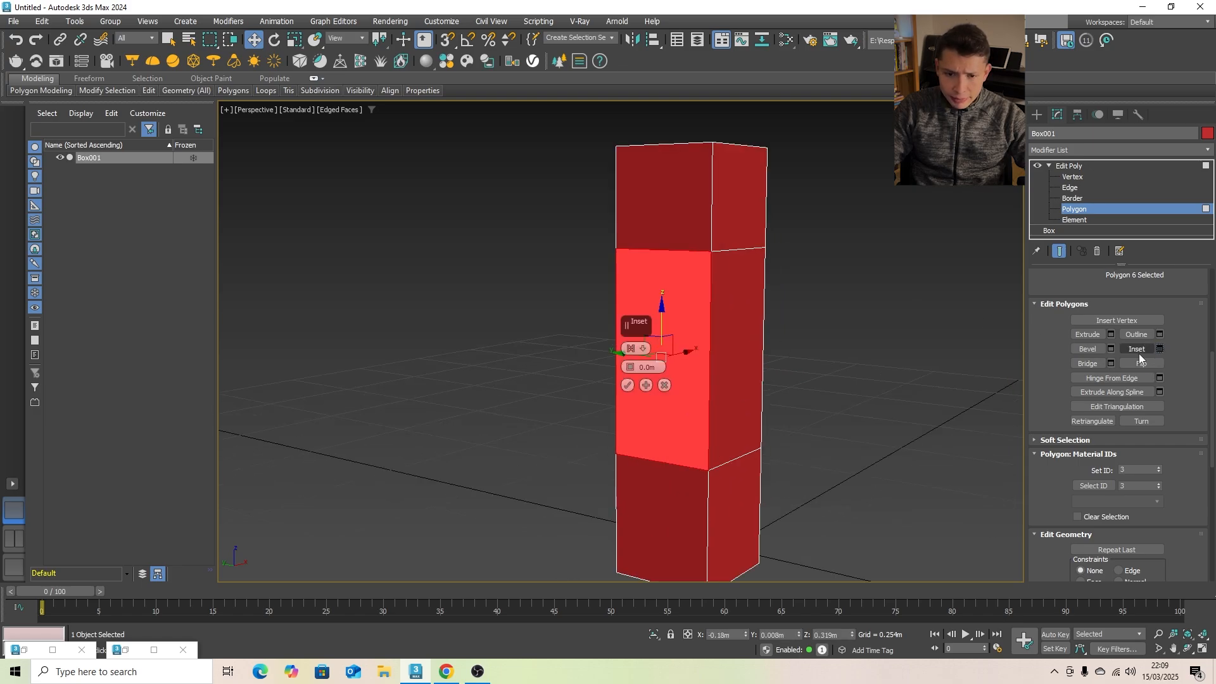
pyautogui.scroll(2, 609, 415)
pyautogui.doubleClick(653, 368)
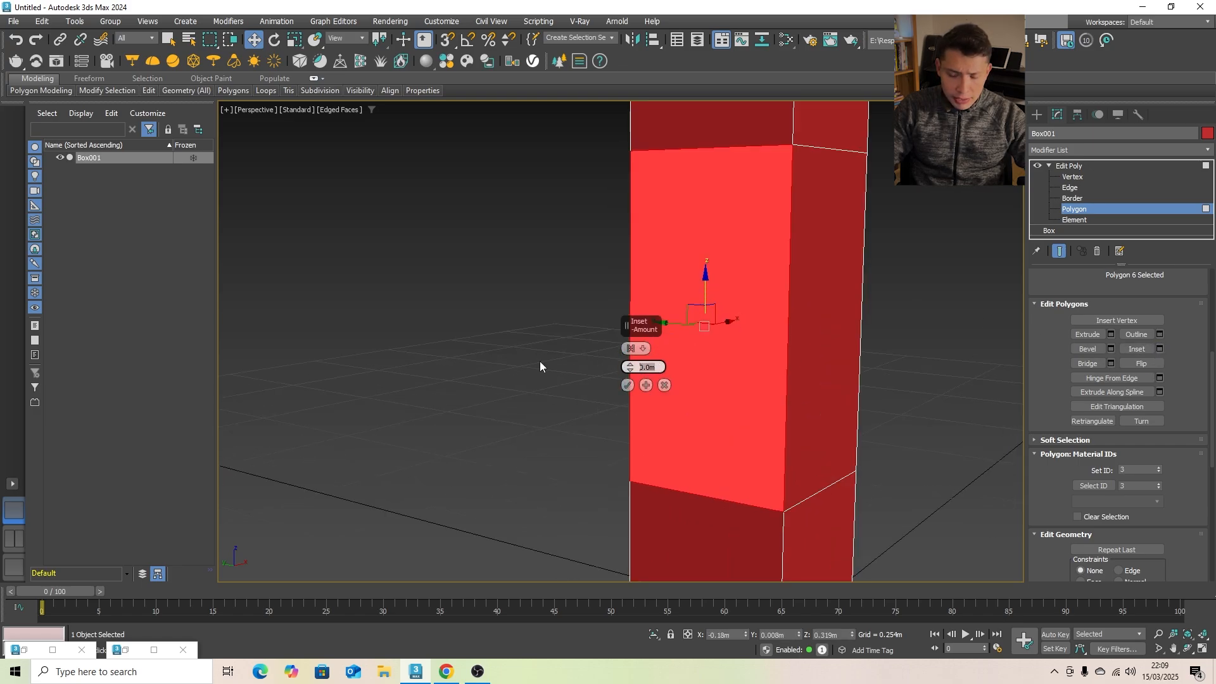
pyautogui.press('BackSpace')
pyautogui.write('.')
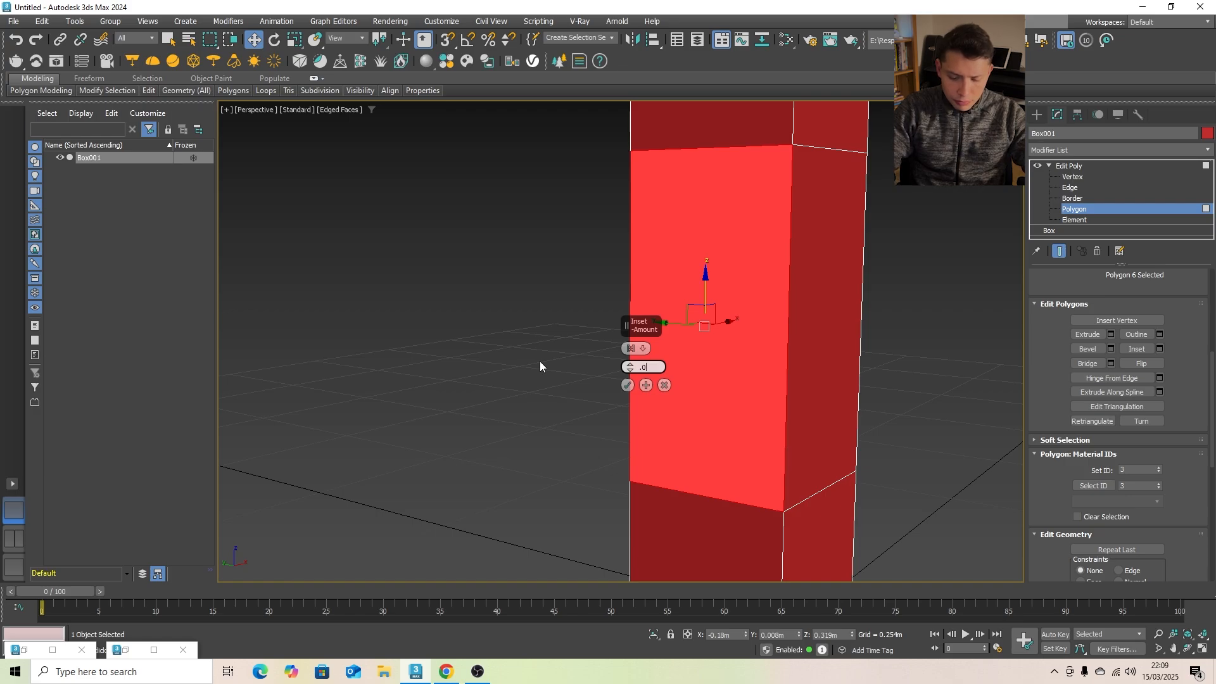
pyautogui.write('02')
pyautogui.press('Return')
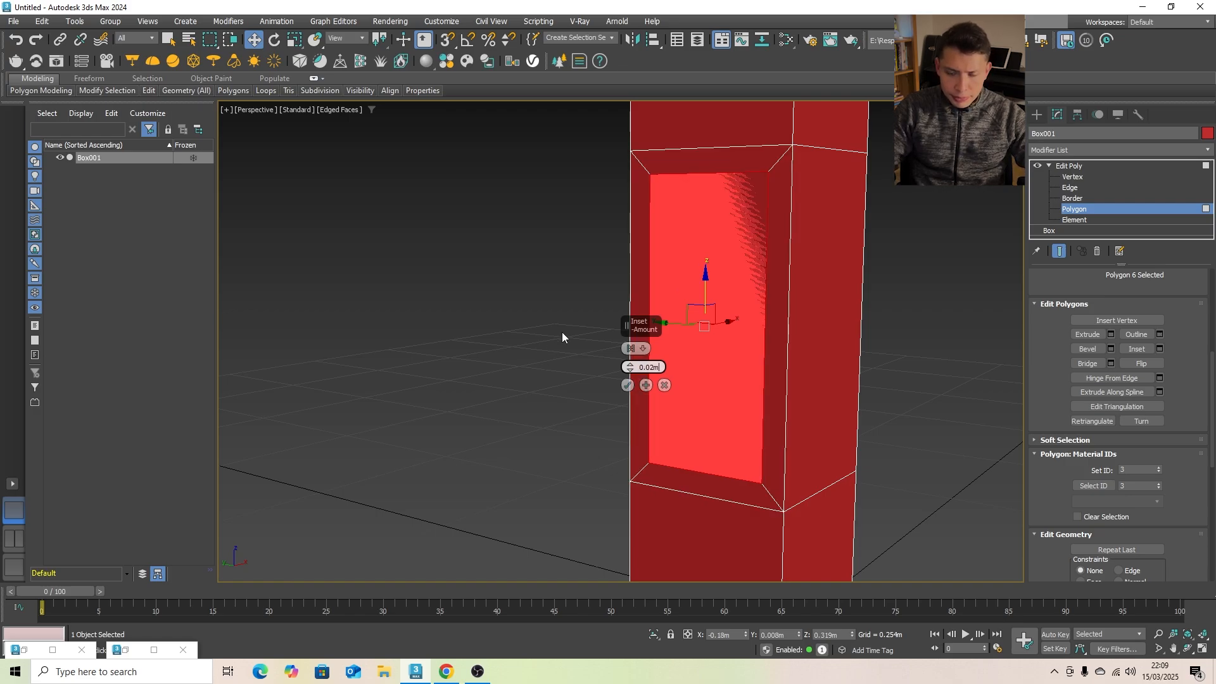
pyautogui.click(627, 386)
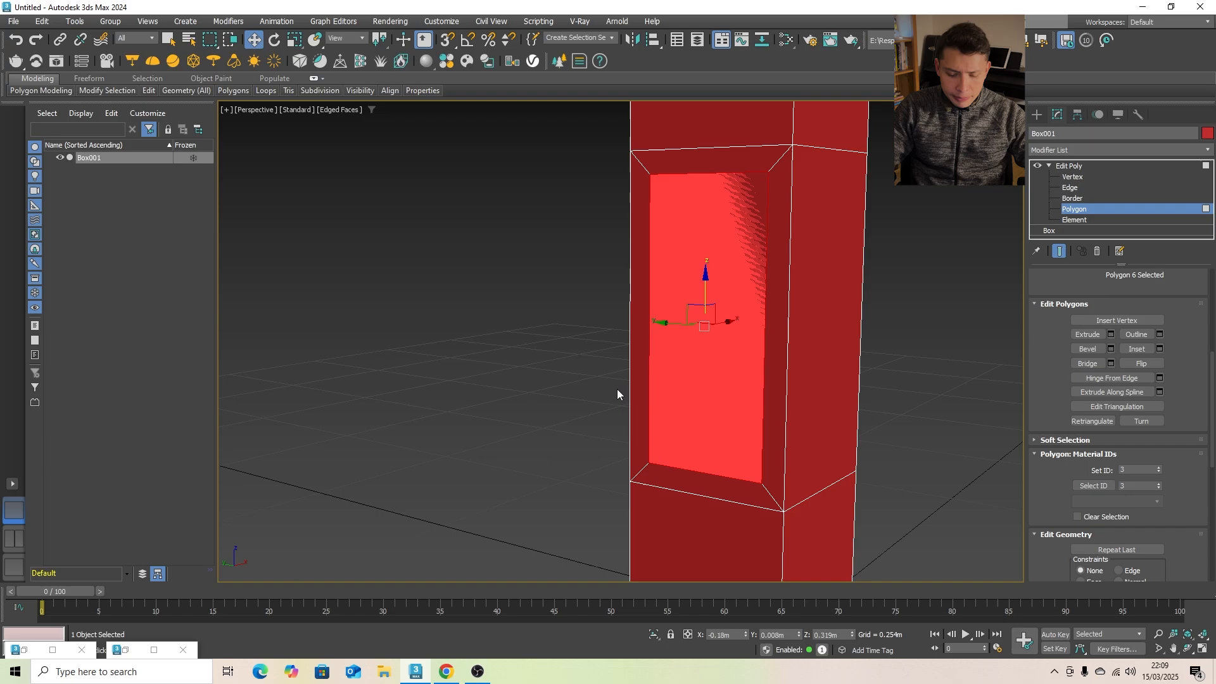
# - Push the inset polygon into the box along X to about -0.164 m, forming a recessed panel
pyautogui.keyDown('alt'); pyautogui.moveTo(535, 389); pyautogui.dragTo(605, 393, button='middle'); pyautogui.keyUp('alt')
pyautogui.scroll(-2, 605, 391)
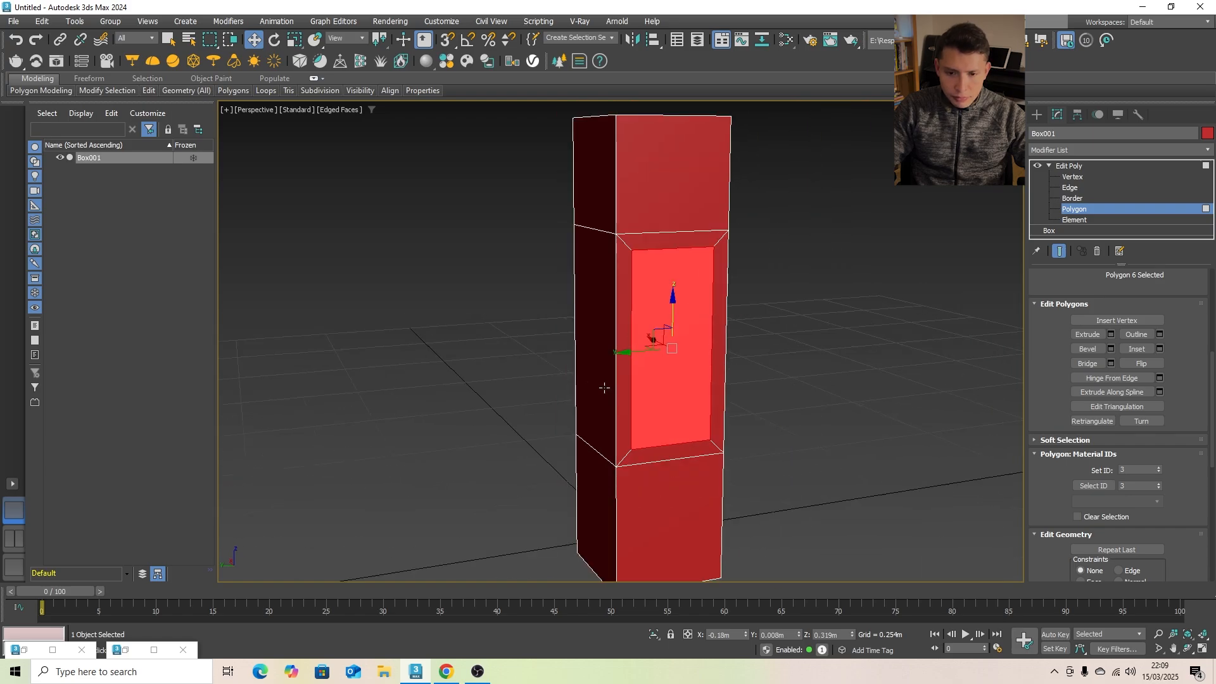
pyautogui.scroll(2, 619, 365)
pyautogui.keyDown('alt'); pyautogui.moveTo(620, 340); pyautogui.dragTo(639, 332, button='middle'); pyautogui.keyUp('alt')
pyautogui.scroll(-2, 650, 327)
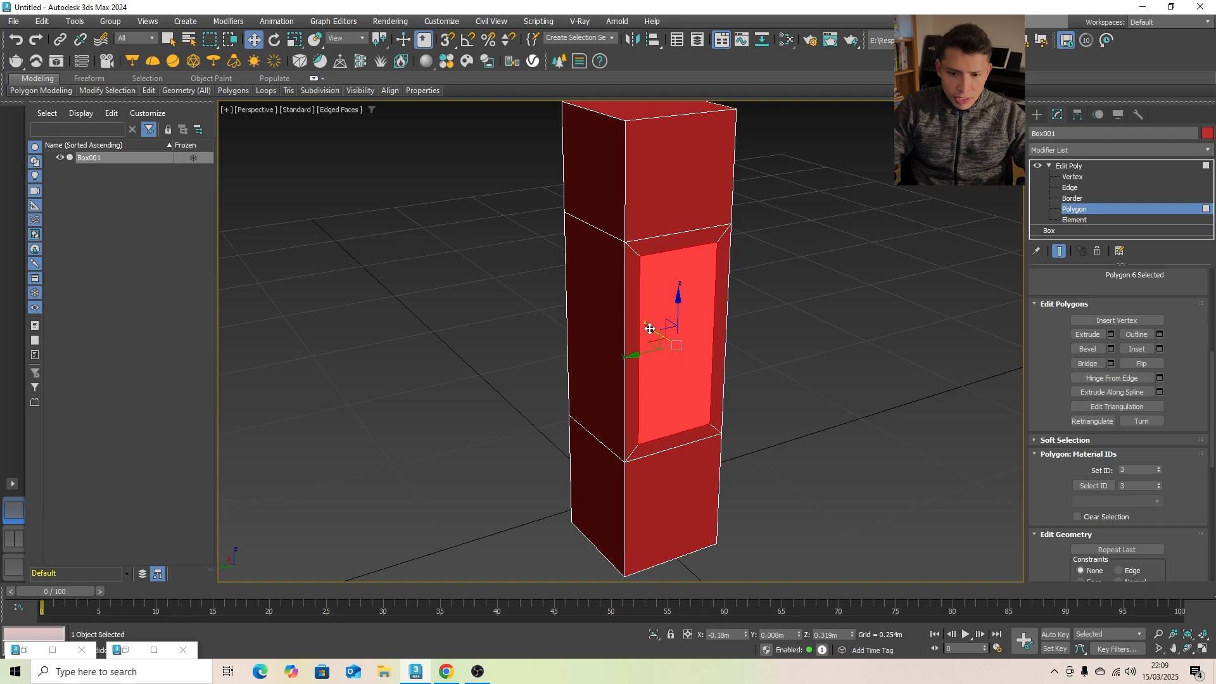
pyautogui.moveTo(649, 328); pyautogui.dragTo(642, 321)
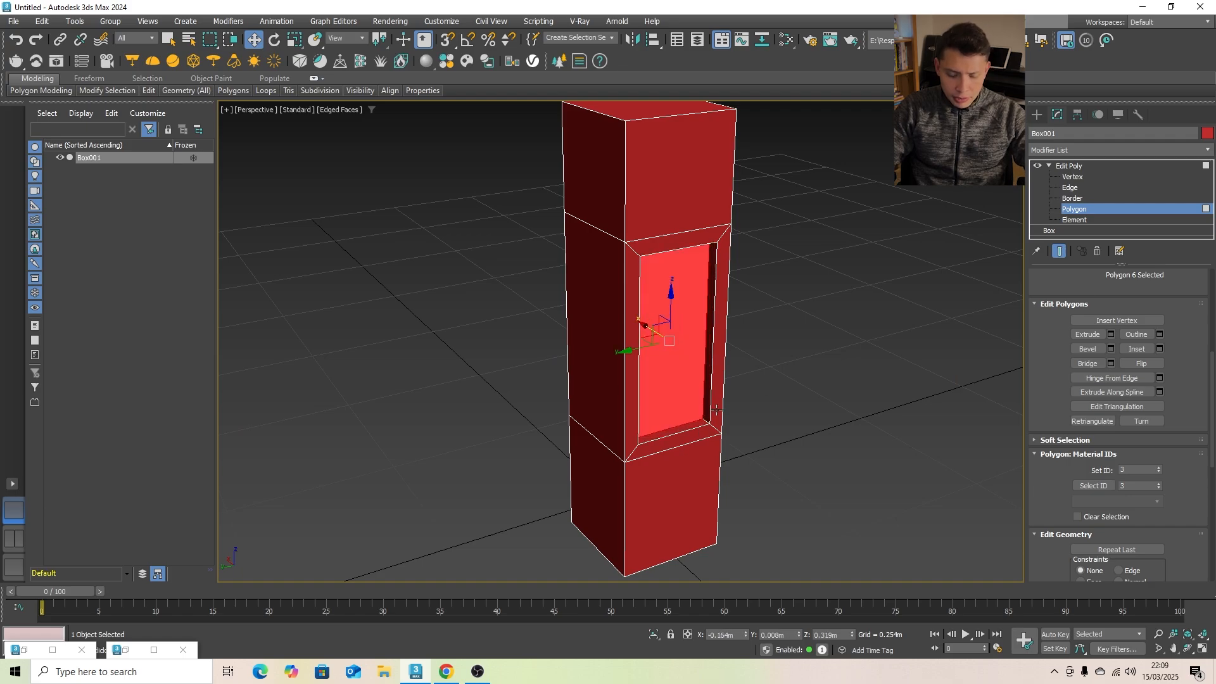
# - Connect the two long vertical edges of the recessed panel with 1 segment, splitting the panel horizontally
pyautogui.scroll(2, 643, 321)
pyautogui.moveTo(642, 321); pyautogui.dragTo(646, 400, button='middle')
pyautogui.scroll(2, 662, 360)
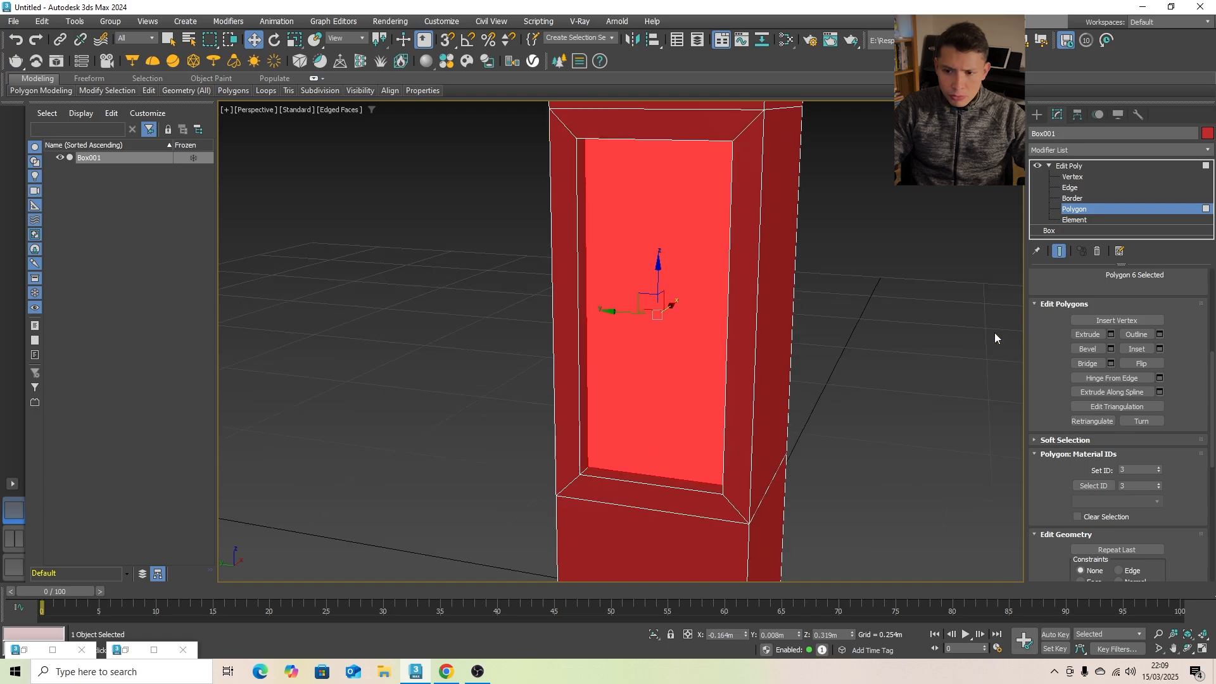
pyautogui.click(1071, 187)
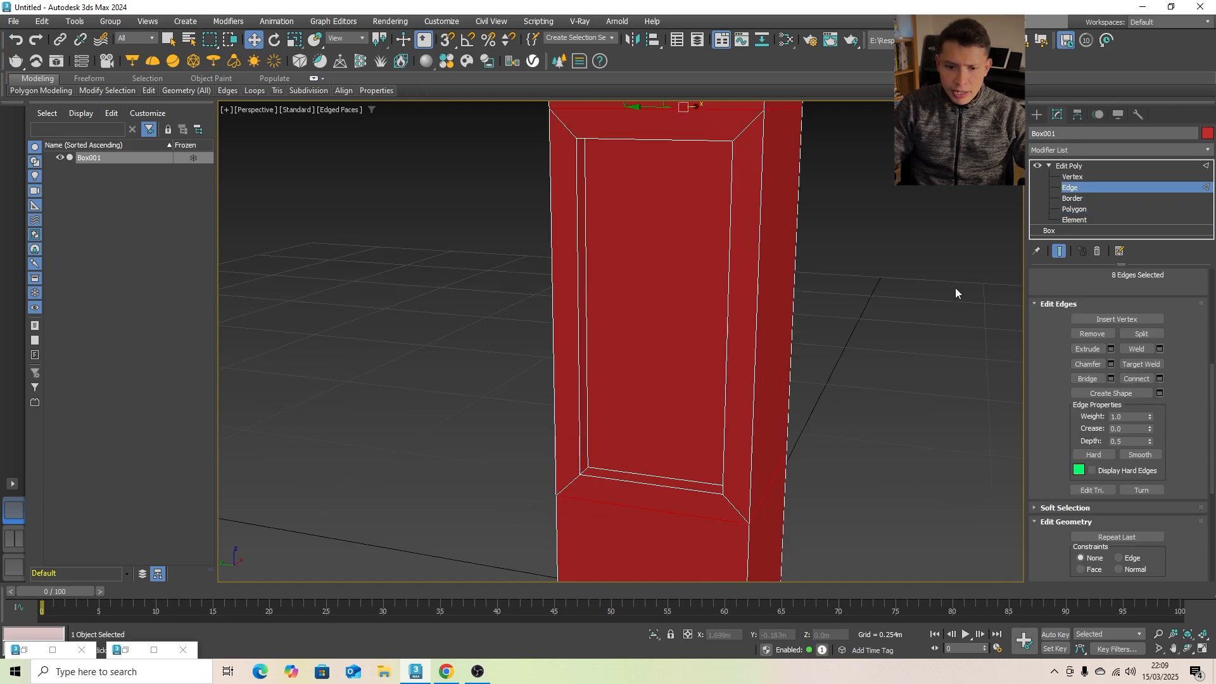
pyautogui.click(586, 261)
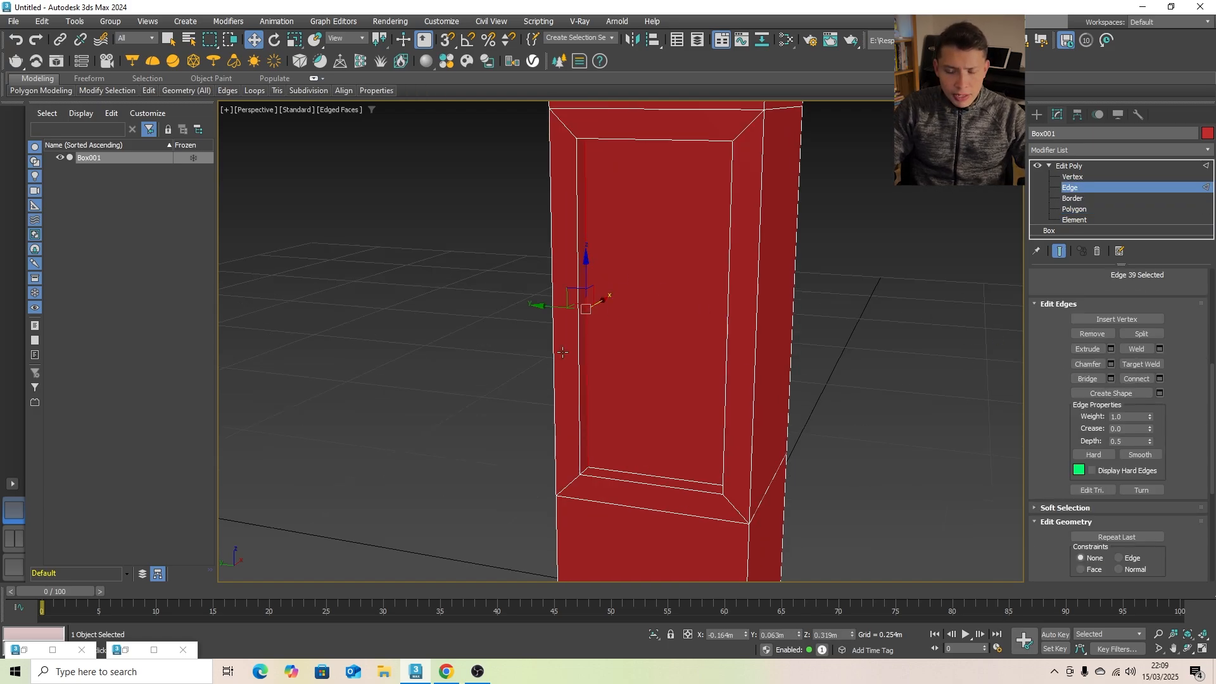
pyautogui.keyDown('alt'); pyautogui.moveTo(586, 261); pyautogui.dragTo(665, 353, button='middle'); pyautogui.keyUp('alt')
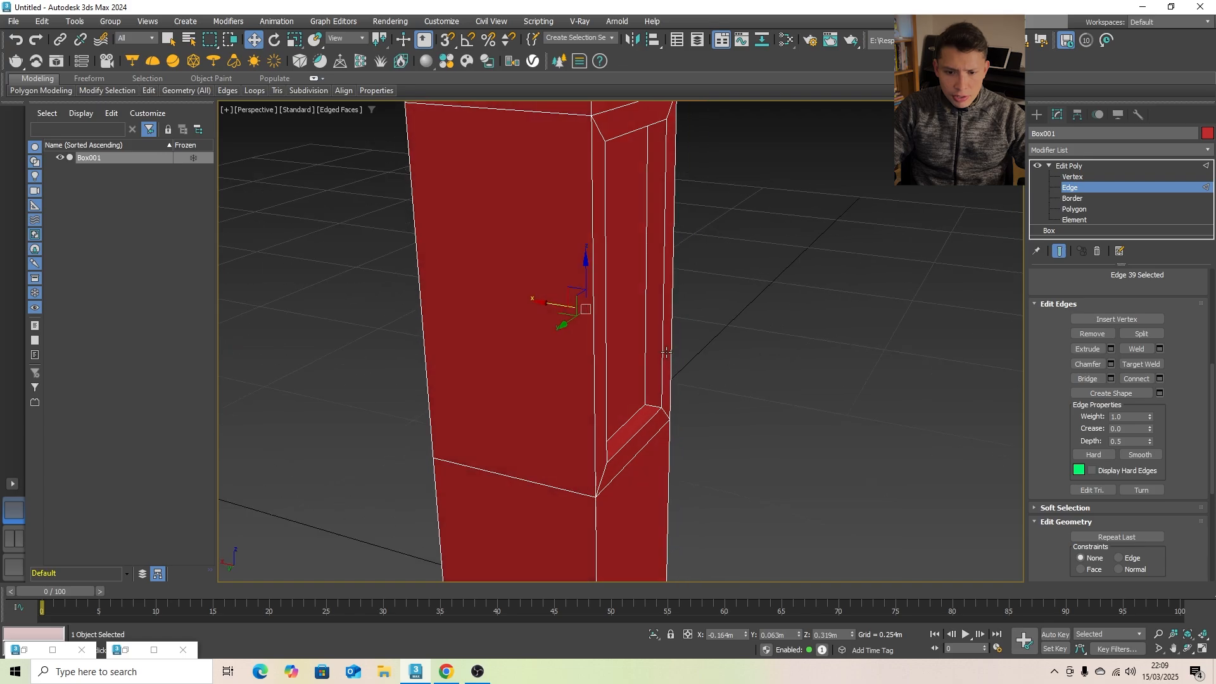
pyautogui.keyDown('ctrl'); pyautogui.click(648, 299); pyautogui.keyUp('ctrl')
pyautogui.keyDown('alt'); pyautogui.moveTo(684, 317); pyautogui.dragTo(578, 319, button='middle'); pyautogui.keyUp('alt')
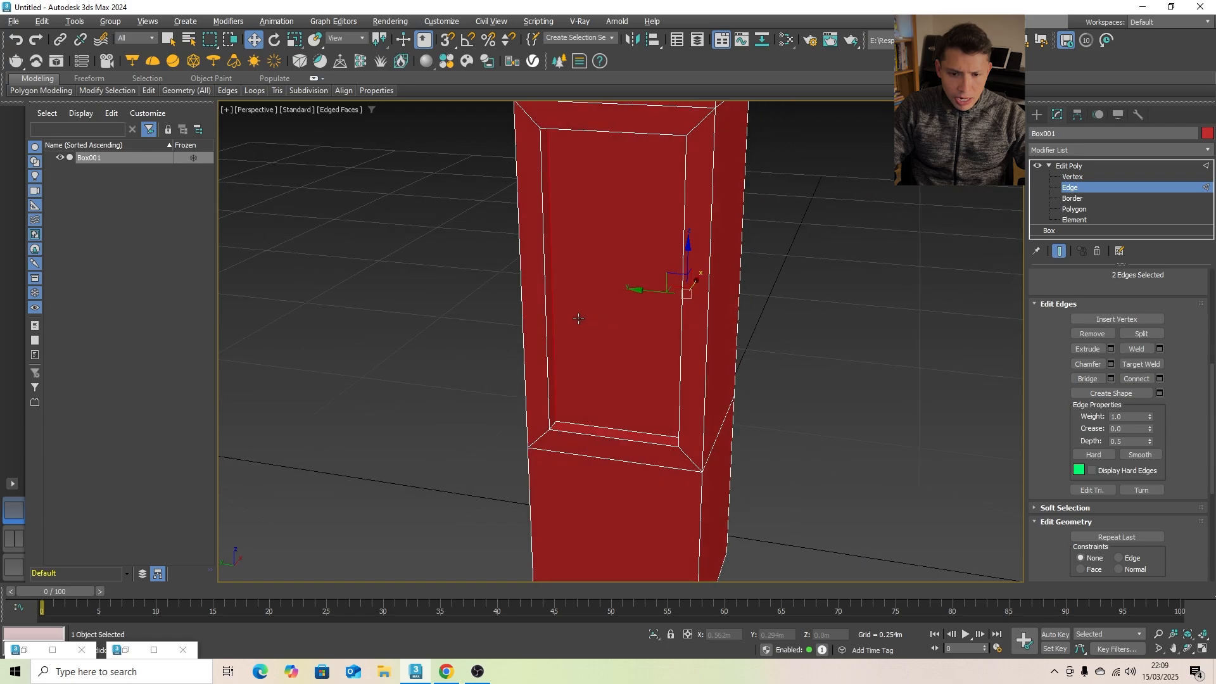
pyautogui.click(1160, 379)
pyautogui.keyDown('alt'); pyautogui.moveTo(697, 380); pyautogui.dragTo(683, 359, button='middle'); pyautogui.keyUp('alt')
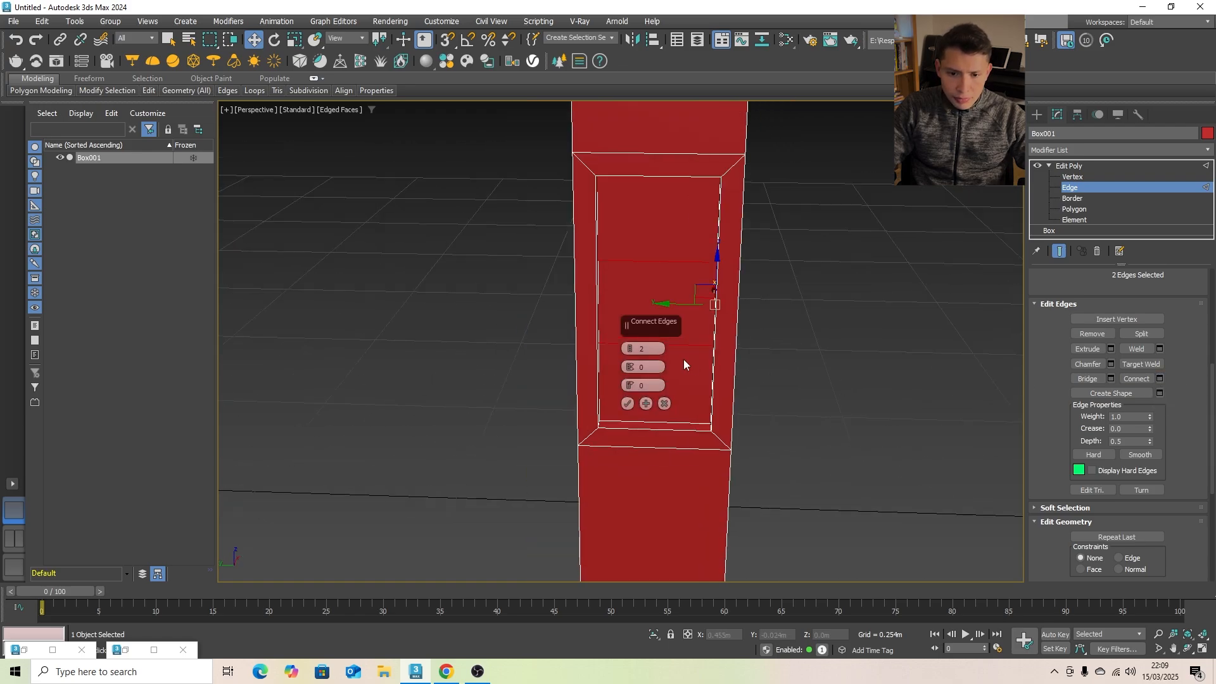
pyautogui.click(631, 353)
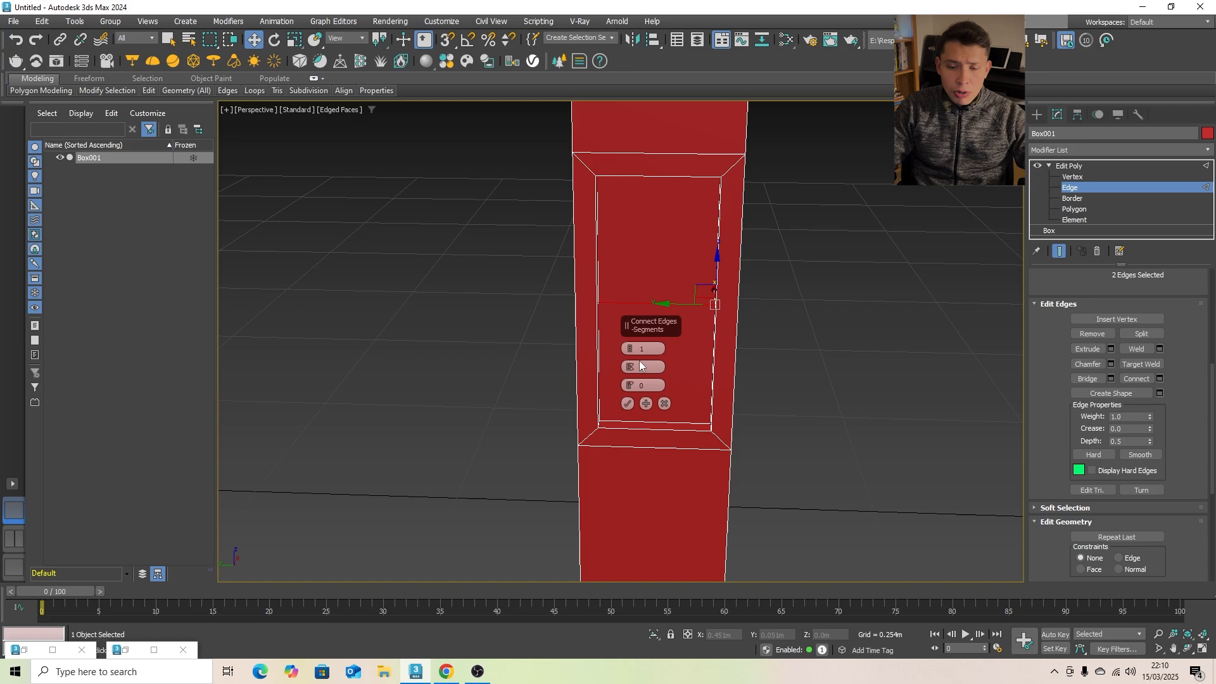
pyautogui.click(628, 404)
# - Move the new horizontal edge deeper into the box along X to about -0.048 m, giving the recess a V shape
pyautogui.keyDown('alt'); pyautogui.moveTo(652, 391); pyautogui.dragTo(619, 349, button='middle'); pyautogui.keyUp('alt')
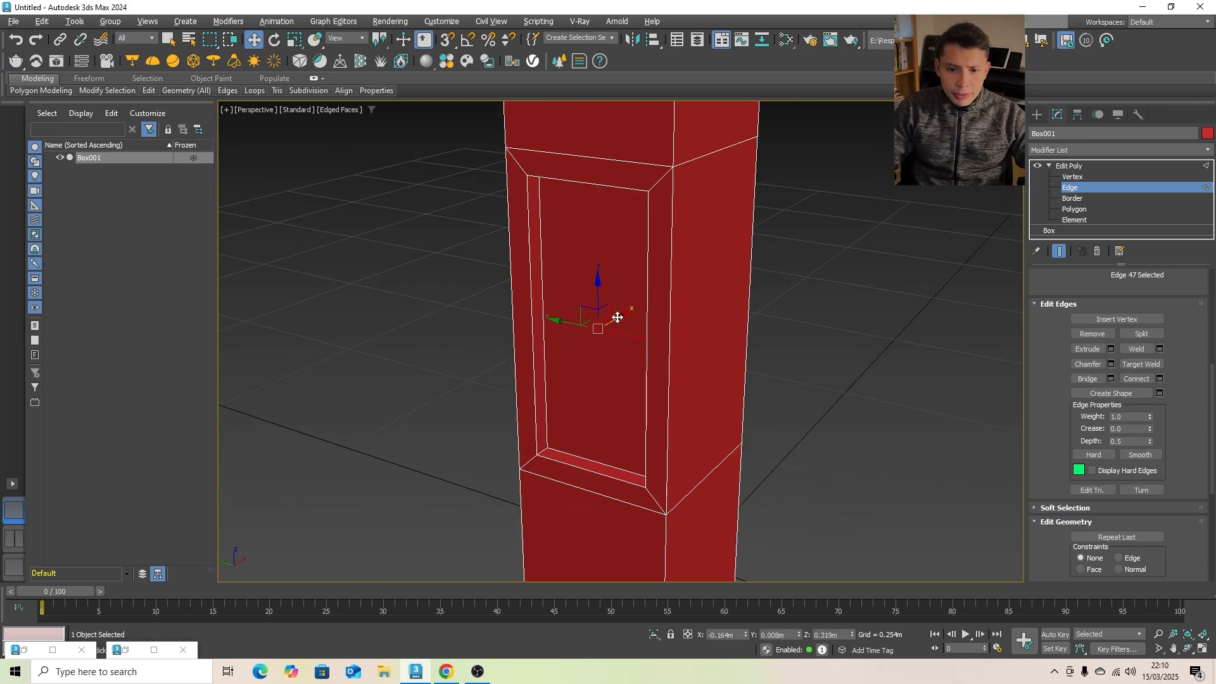
pyautogui.moveTo(617, 317); pyautogui.dragTo(685, 292)
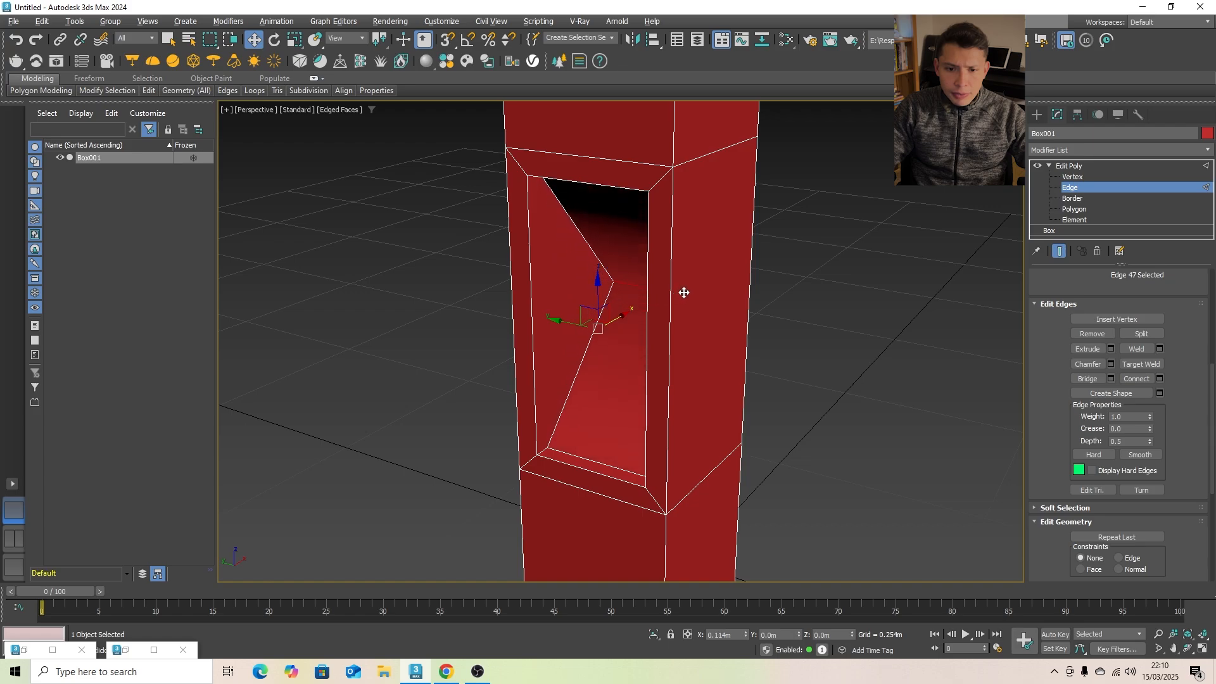
pyautogui.keyDown('alt'); pyautogui.moveTo(526, 330); pyautogui.dragTo(557, 317, button='middle'); pyautogui.keyUp('alt')
pyautogui.scroll(-5, 657, 231)
pyautogui.scroll(7, 662, 218)
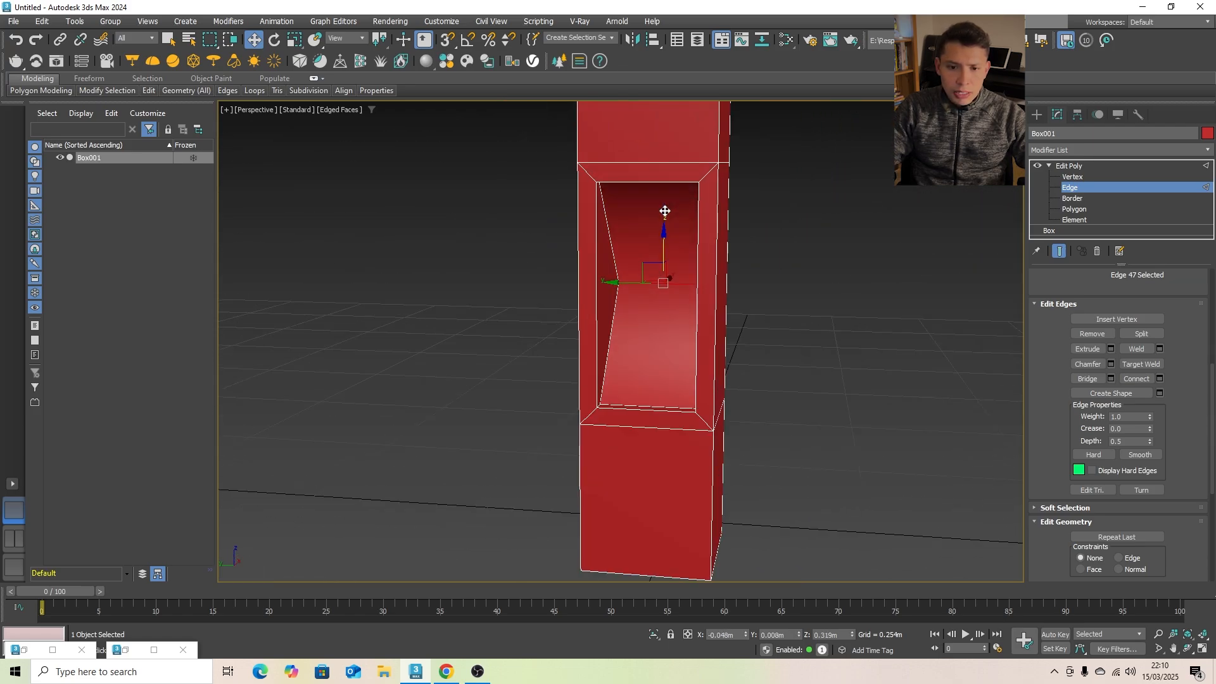
pyautogui.scroll(-5, 633, 272)
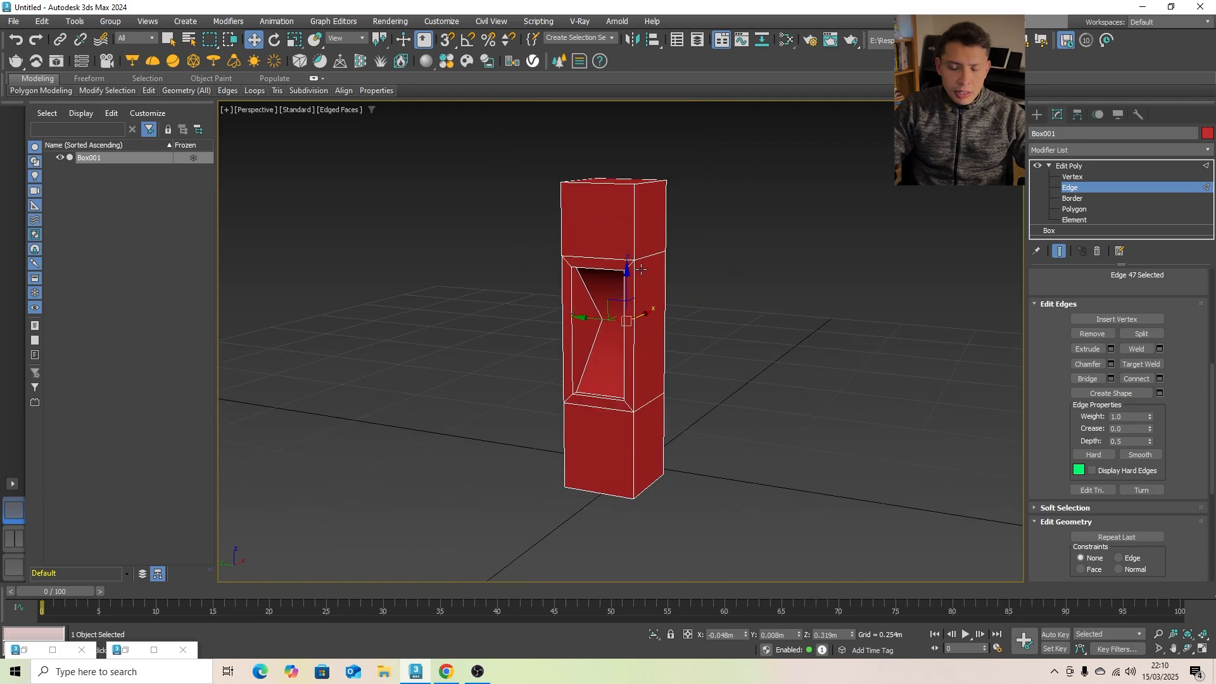
# - Select the three vertical edge segments on each of two outer corners, plus the lower segment of the other corner beside the panel
pyautogui.click(1078, 199)
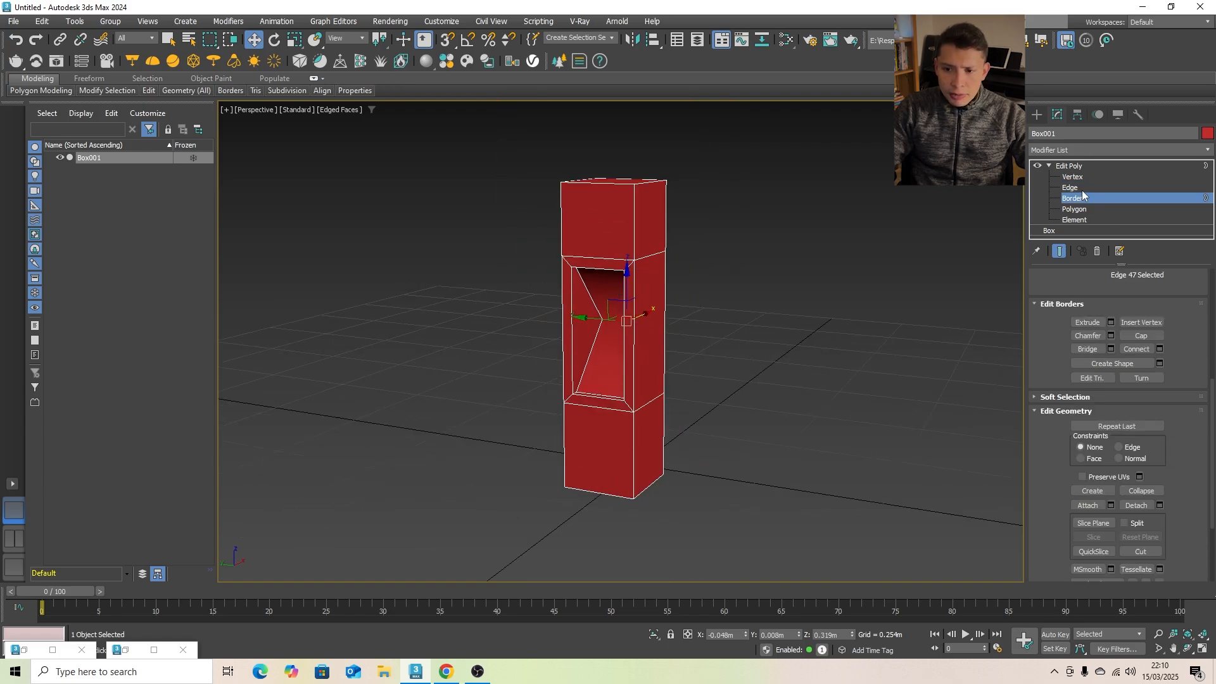
pyautogui.click(1081, 189)
pyautogui.click(693, 242)
pyautogui.click(633, 223)
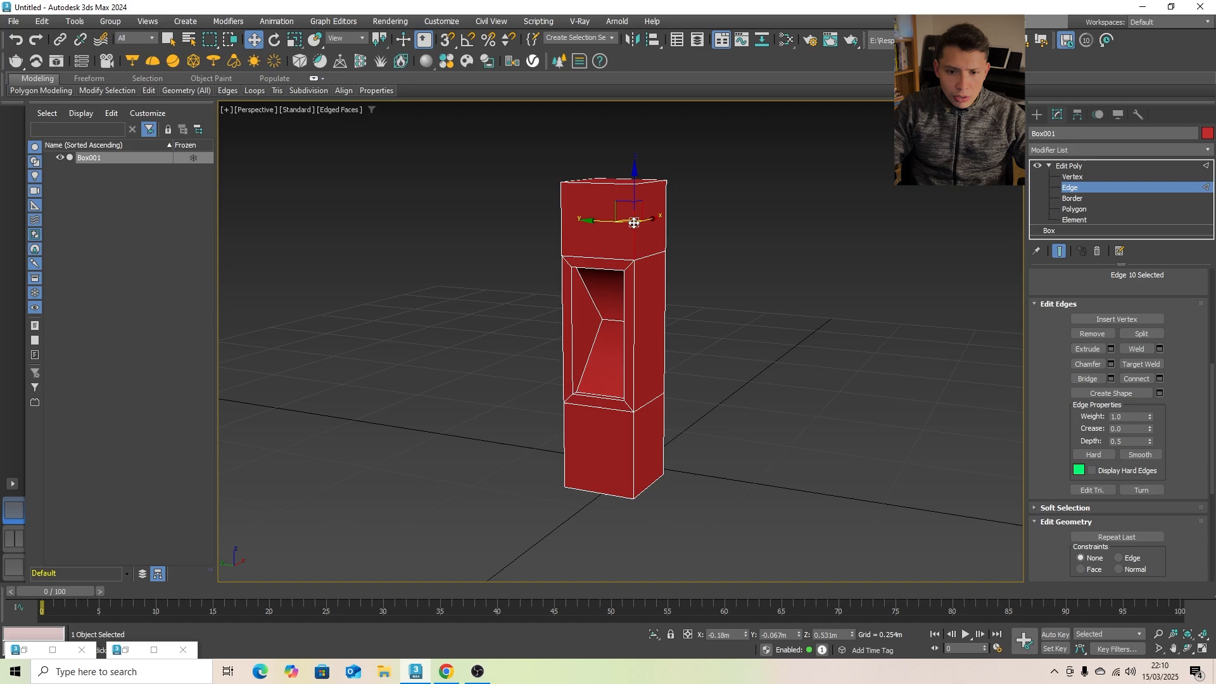
pyautogui.keyDown('ctrl'); pyautogui.click(632, 279); pyautogui.keyUp('ctrl')
pyautogui.scroll(3, 637, 420)
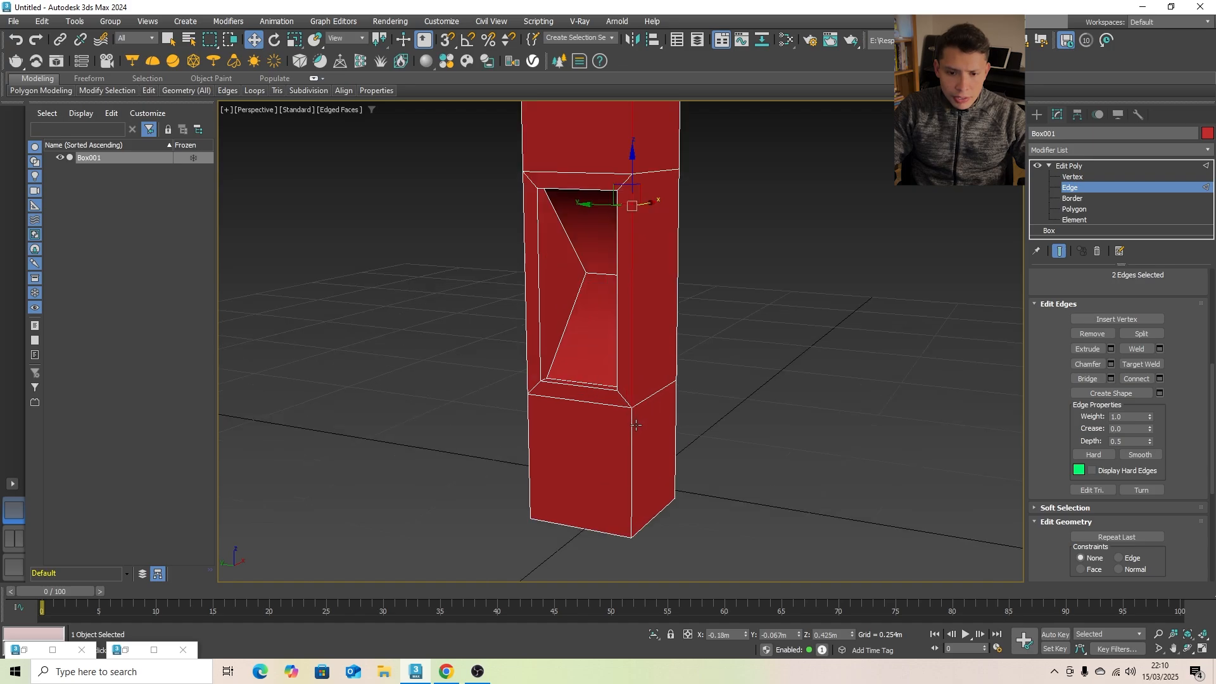
pyautogui.keyDown('ctrl'); pyautogui.click(635, 425); pyautogui.keyUp('ctrl')
pyautogui.keyDown('ctrl'); pyautogui.click(528, 462); pyautogui.keyUp('ctrl')
pyautogui.keyDown('alt'); pyautogui.moveTo(622, 493); pyautogui.dragTo(576, 415, button='middle'); pyautogui.keyUp('alt')
pyautogui.moveTo(576, 415); pyautogui.dragTo(576, 443, button='middle')
pyautogui.scroll(-1, 577, 444)
pyautogui.keyDown('ctrl'); pyautogui.click(662, 479); pyautogui.keyUp('ctrl')
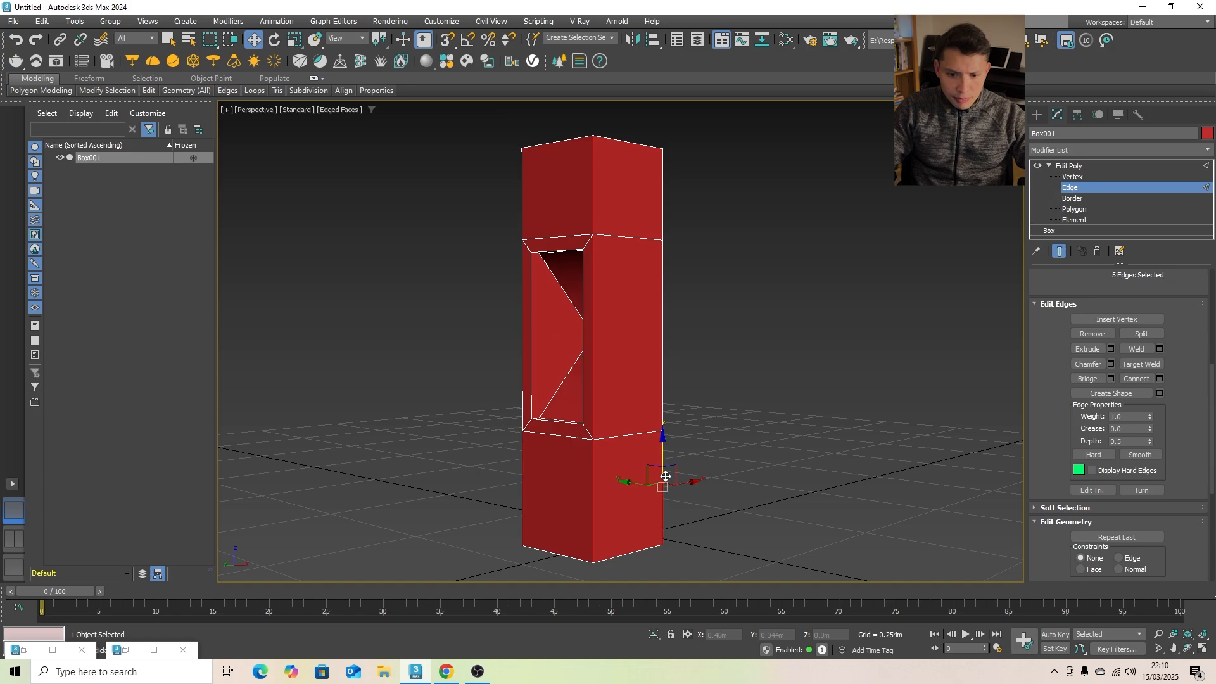
pyautogui.keyDown('ctrl'); pyautogui.click(662, 405); pyautogui.keyUp('ctrl')
pyautogui.keyDown('alt'); pyautogui.moveTo(662, 405); pyautogui.dragTo(659, 246, button='middle'); pyautogui.keyUp('alt')
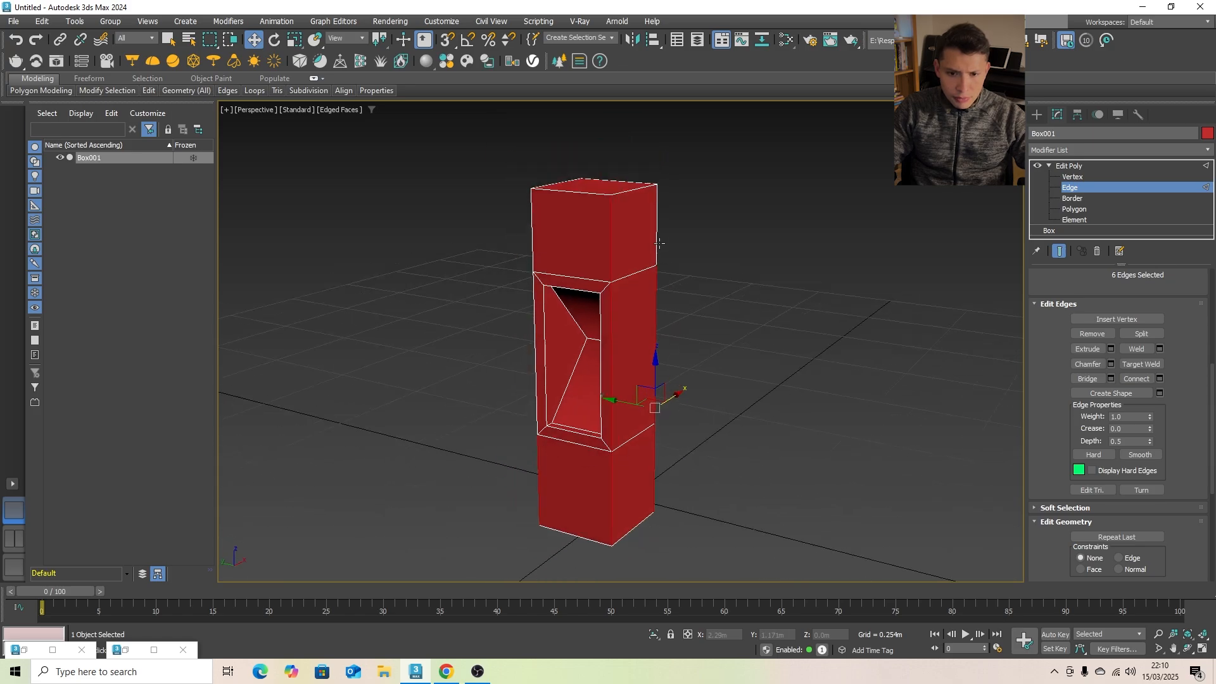
pyautogui.keyDown('ctrl'); pyautogui.click(624, 247); pyautogui.keyUp('ctrl')
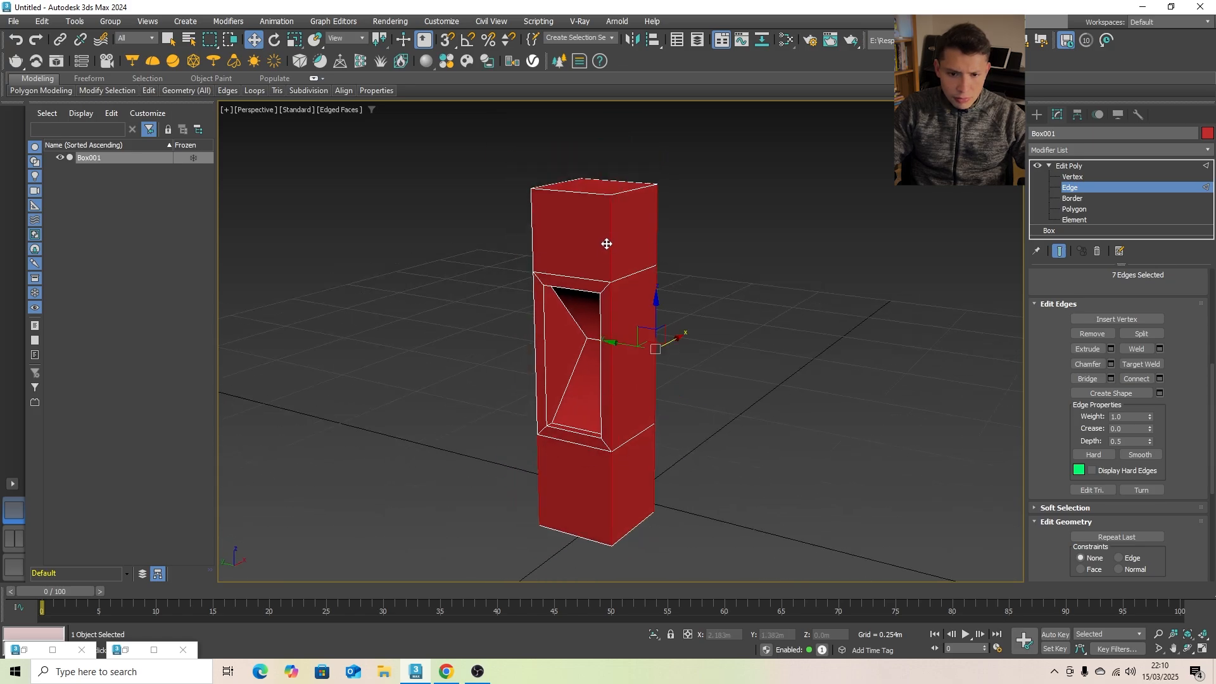
# - Add the upper vertical segment of the other corner beside the panel and the four top edges to the selection
pyautogui.scroll(2, 606, 243)
pyautogui.scroll(-2, 615, 258)
pyautogui.keyDown('alt'); pyautogui.moveTo(615, 258); pyautogui.dragTo(660, 266, button='middle'); pyautogui.keyUp('alt')
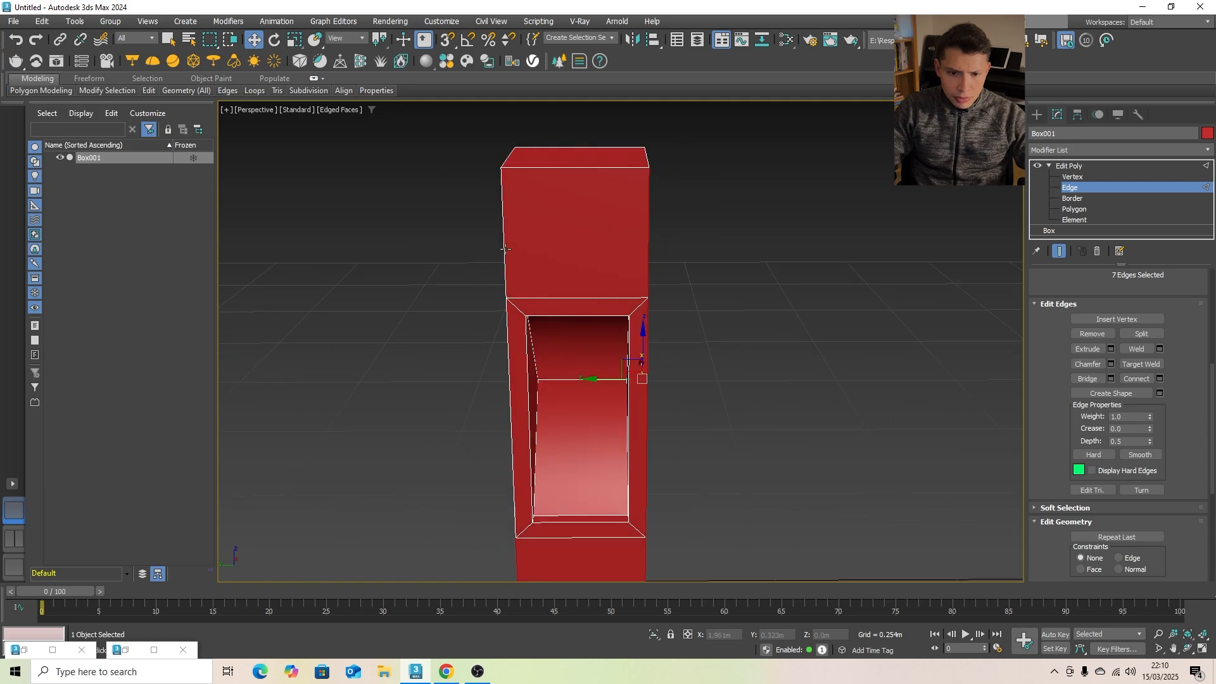
pyautogui.keyDown('ctrl'); pyautogui.click(505, 248); pyautogui.keyUp('ctrl')
pyautogui.keyDown('ctrl'); pyautogui.click(534, 170); pyautogui.keyUp('ctrl')
pyautogui.keyDown('alt'); pyautogui.moveTo(534, 178); pyautogui.dragTo(543, 185, button='middle'); pyautogui.keyUp('alt')
pyautogui.keyDown('ctrl'); pyautogui.click(544, 185); pyautogui.keyUp('ctrl')
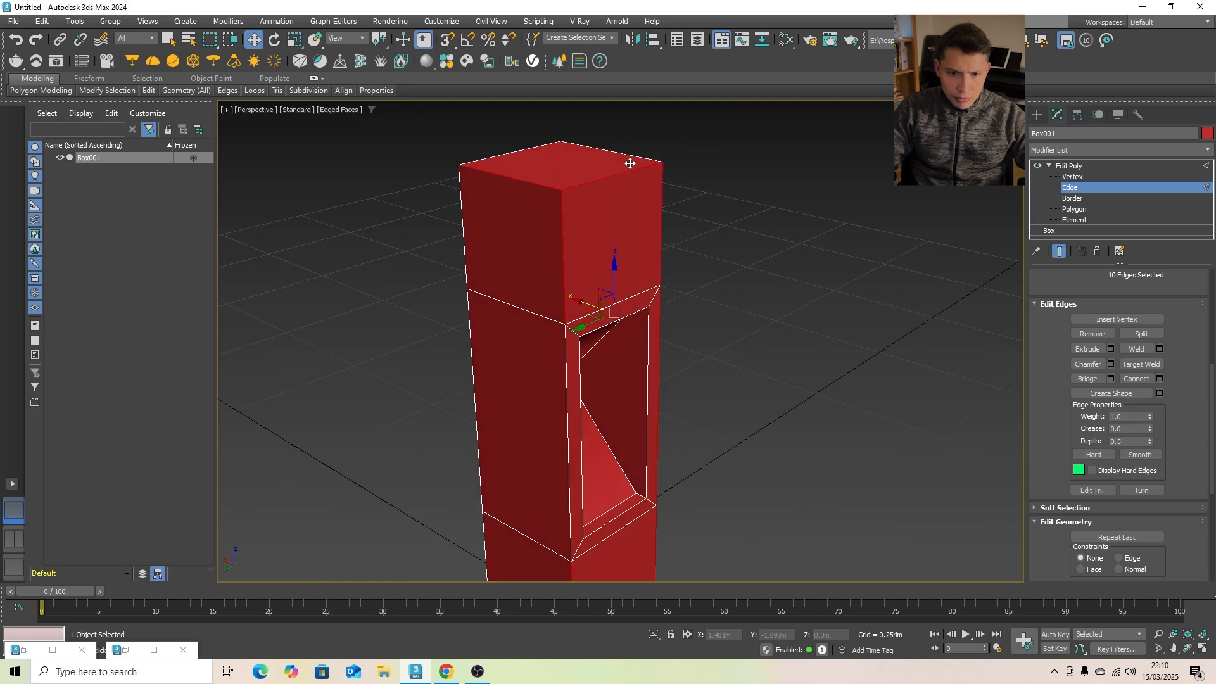
pyautogui.keyDown('ctrl'); pyautogui.click(636, 159); pyautogui.keyUp('ctrl')
pyautogui.keyDown('alt'); pyautogui.moveTo(638, 158); pyautogui.dragTo(498, 250, button='middle'); pyautogui.keyUp('alt')
pyautogui.keyDown('ctrl'); pyautogui.click(479, 204); pyautogui.keyUp('ctrl')
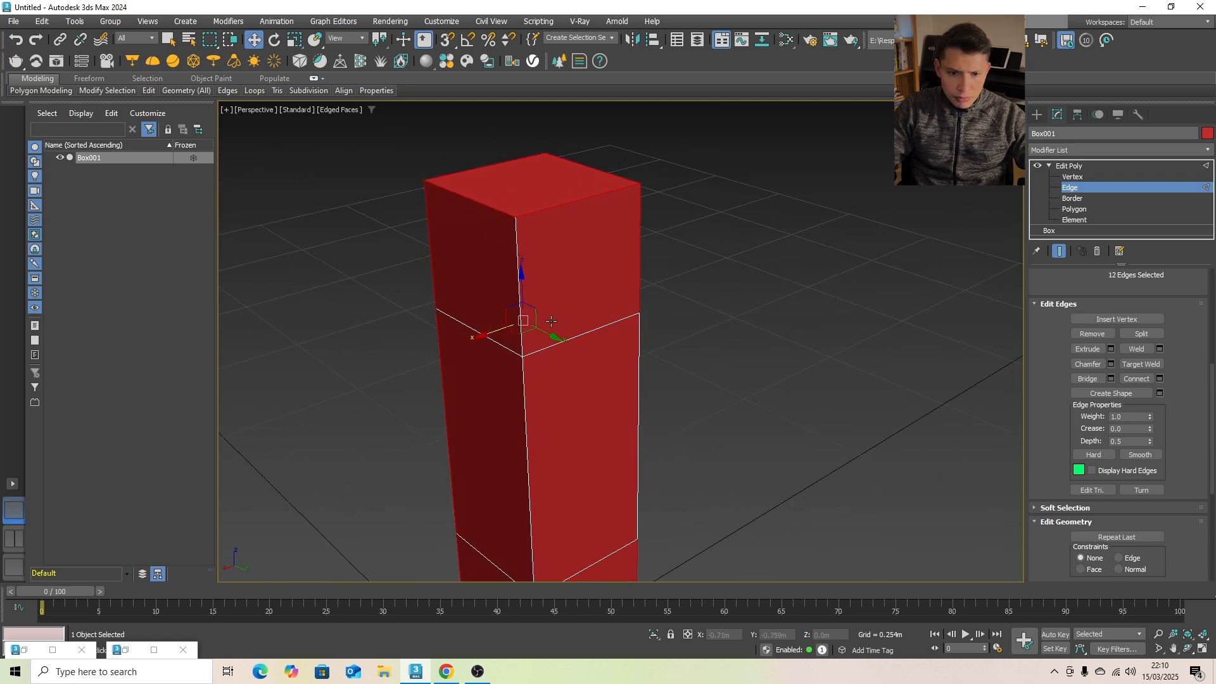
# - Add the three vertical edge segments of the remaining back corner to the selection
pyautogui.keyDown('ctrl'); pyautogui.click(518, 256); pyautogui.keyUp('ctrl')
pyautogui.moveTo(538, 388); pyautogui.dragTo(596, 381, button='middle')
pyautogui.keyDown('ctrl'); pyautogui.click(530, 310); pyautogui.keyUp('ctrl')
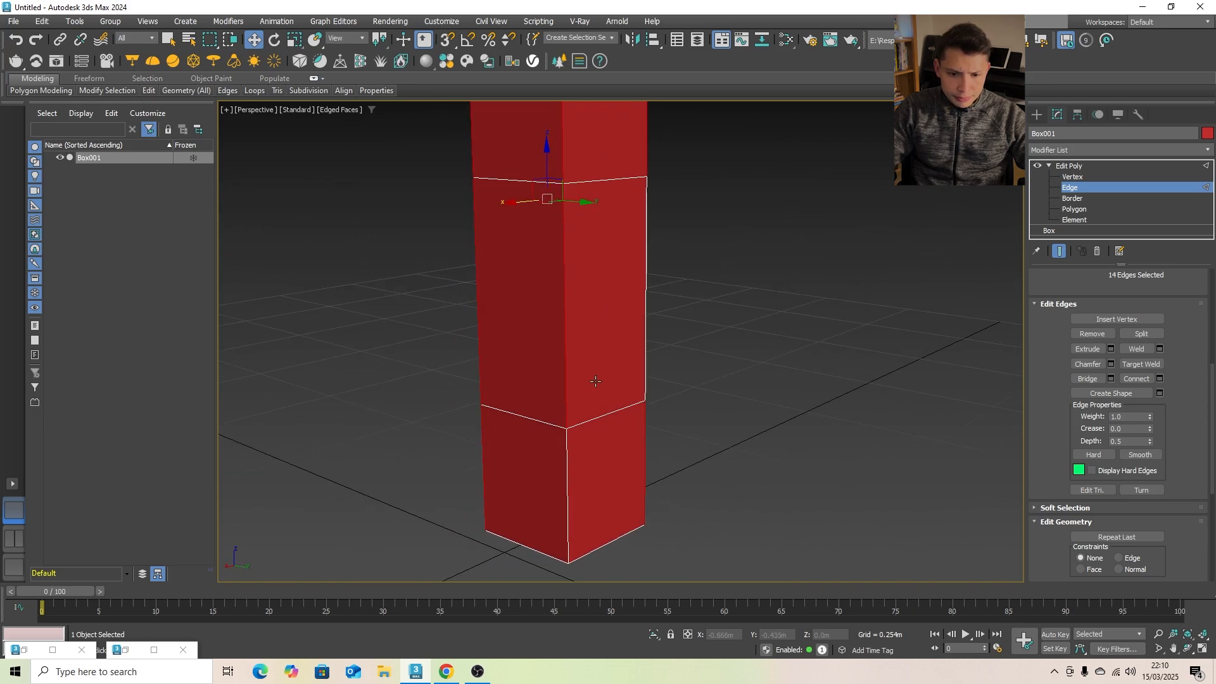
pyautogui.keyDown('ctrl'); pyautogui.click(568, 494); pyautogui.keyUp('ctrl')
# - Add the four bottom edges of the box to the selection, switching the viewport to wireframe display
pyautogui.scroll(3, 550, 539)
pyautogui.moveTo(550, 539); pyautogui.dragTo(640, 438, button='middle')
pyautogui.keyDown('ctrl'); pyautogui.click(587, 476); pyautogui.keyUp('ctrl')
pyautogui.keyDown('alt'); pyautogui.moveTo(741, 474); pyautogui.dragTo(646, 473, button='middle'); pyautogui.keyUp('alt')
pyautogui.keyDown('ctrl'); pyautogui.click(645, 472); pyautogui.keyUp('ctrl')
pyautogui.keyDown('alt'); pyautogui.moveTo(719, 437); pyautogui.dragTo(617, 473, button='middle'); pyautogui.keyUp('alt')
pyautogui.keyDown('ctrl'); pyautogui.click(606, 469); pyautogui.keyUp('ctrl')
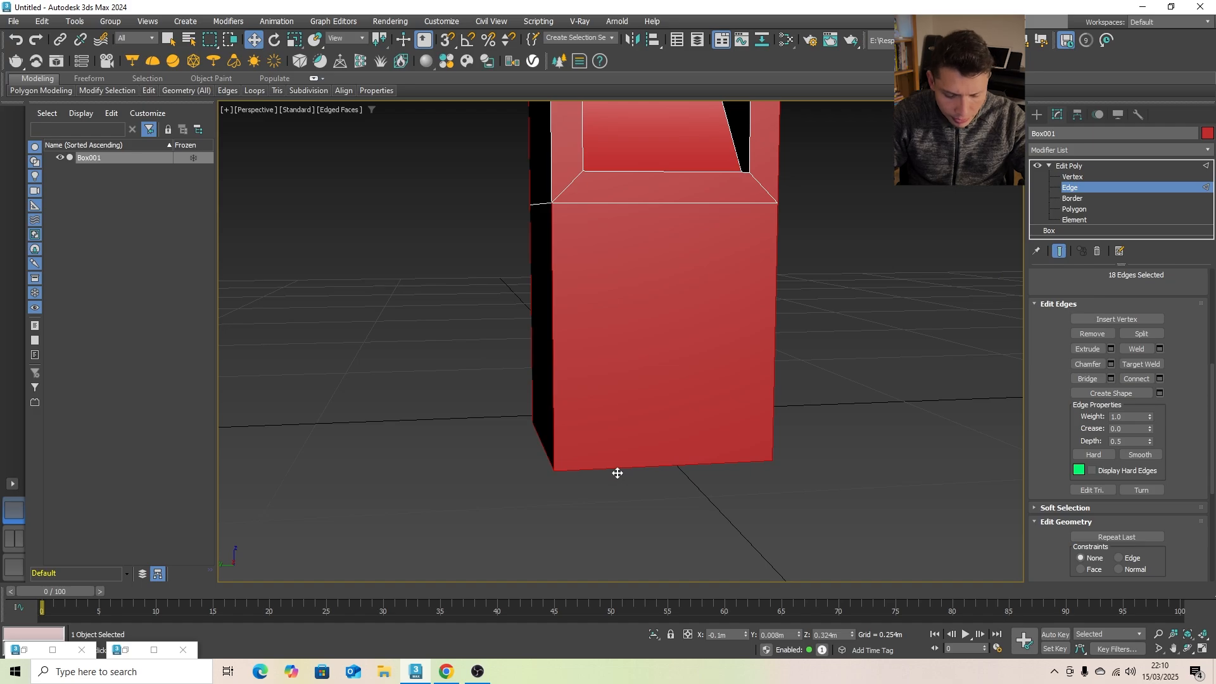
pyautogui.press('F3')
pyautogui.keyDown('alt'); pyautogui.moveTo(646, 443); pyautogui.dragTo(557, 447, button='middle'); pyautogui.keyUp('alt')
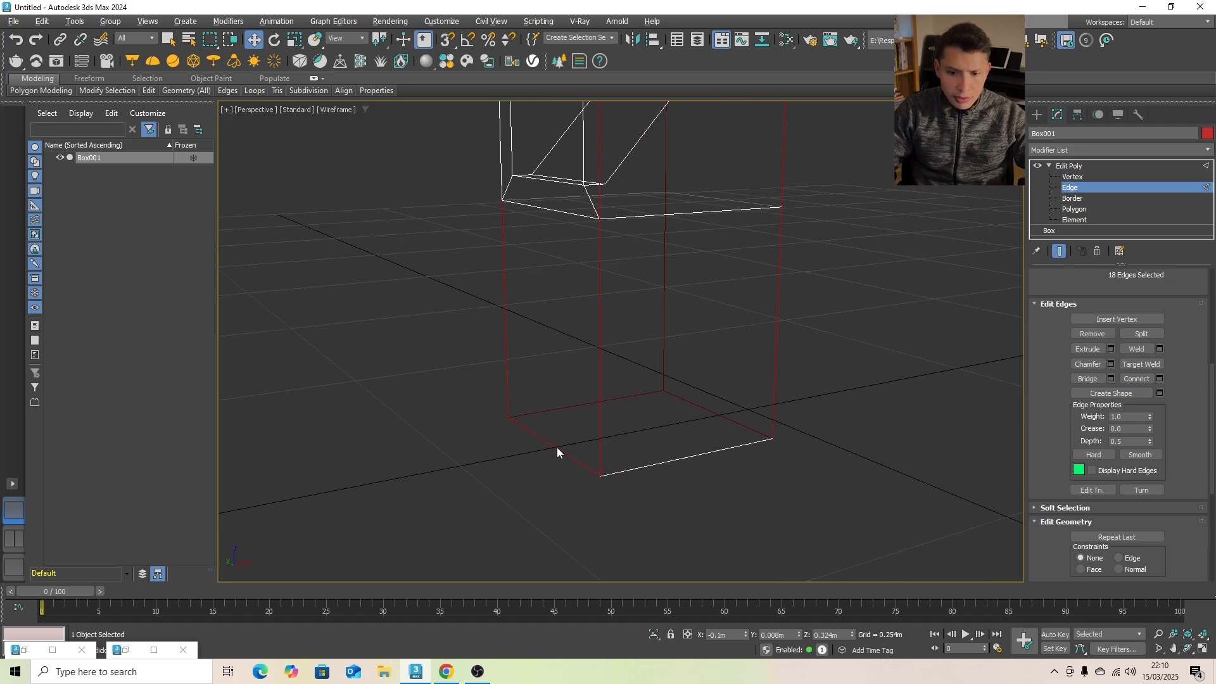
pyautogui.keyDown('ctrl'); pyautogui.click(689, 461); pyautogui.keyUp('ctrl')
# - Start a chamfer on the selected outer edges with an amount of 0.005 m
pyautogui.scroll(-5, 665, 443)
pyautogui.keyDown('alt'); pyautogui.moveTo(638, 421); pyautogui.dragTo(743, 414, button='middle'); pyautogui.keyUp('alt')
pyautogui.scroll(3, 743, 415)
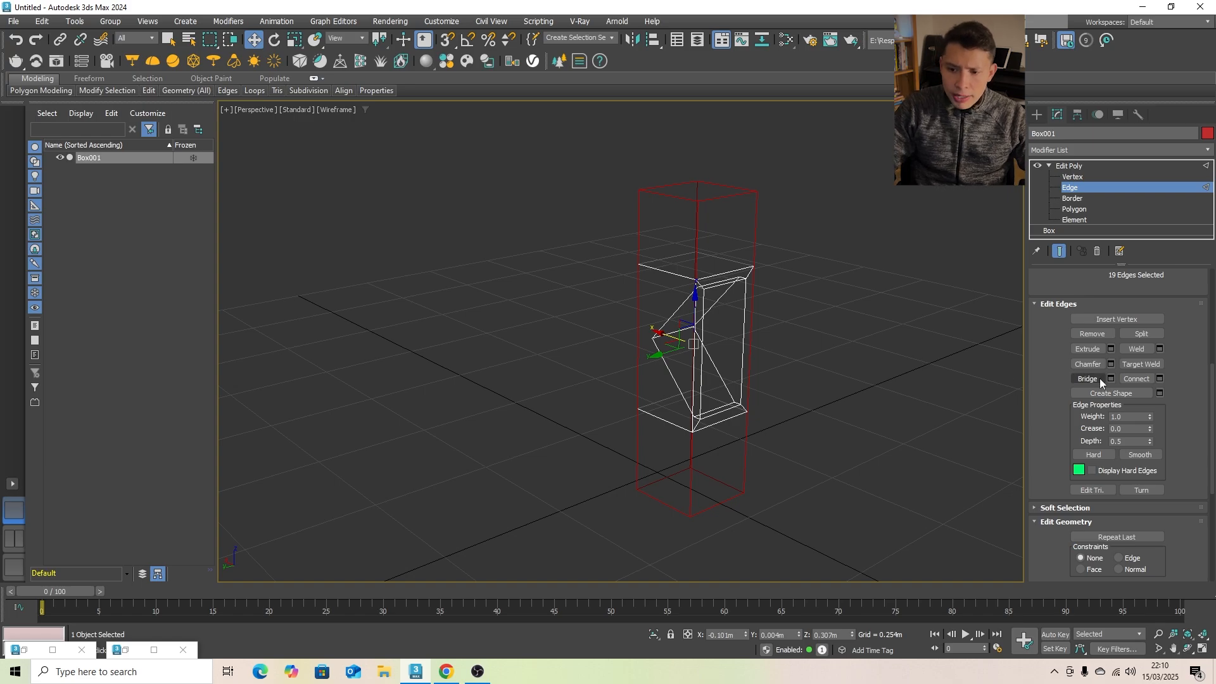
pyautogui.click(1111, 365)
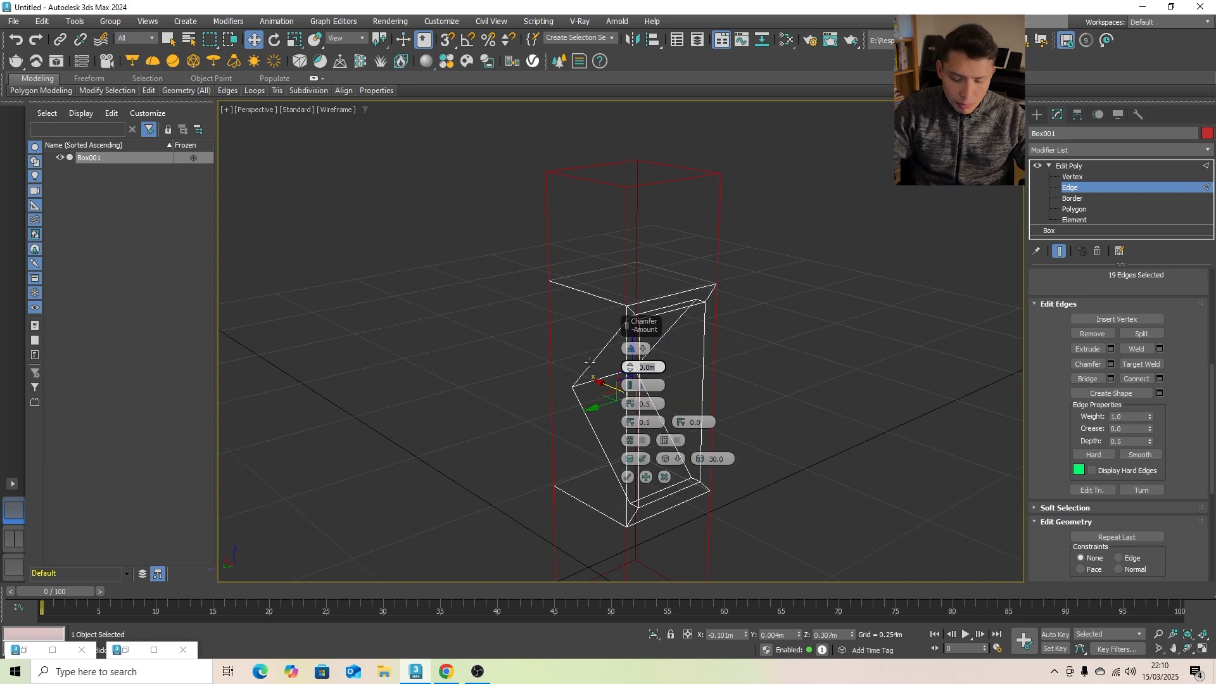
pyautogui.press('Return')
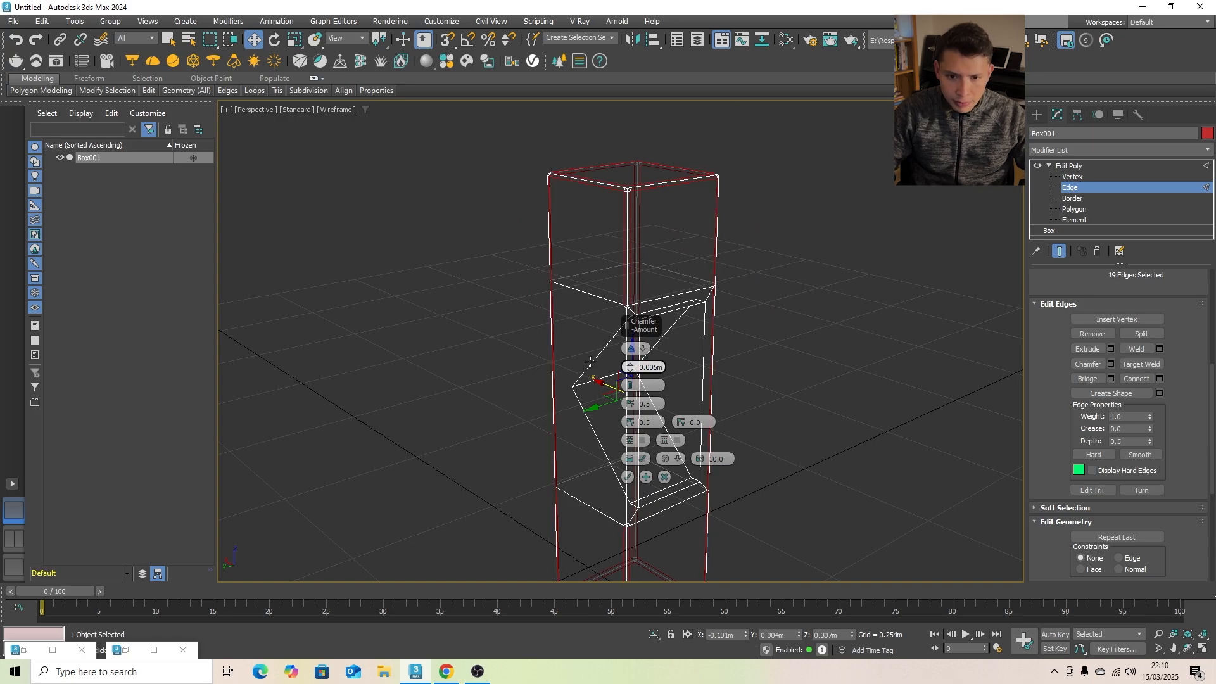
# - Add the missed middle vertical corner edge beside the recess to the selection and apply the chamfer
pyautogui.scroll(2, 642, 209)
pyautogui.keyDown('alt'); pyautogui.moveTo(636, 213); pyautogui.dragTo(504, 191, button='middle'); pyautogui.keyUp('alt')
pyautogui.scroll(3, 453, 384)
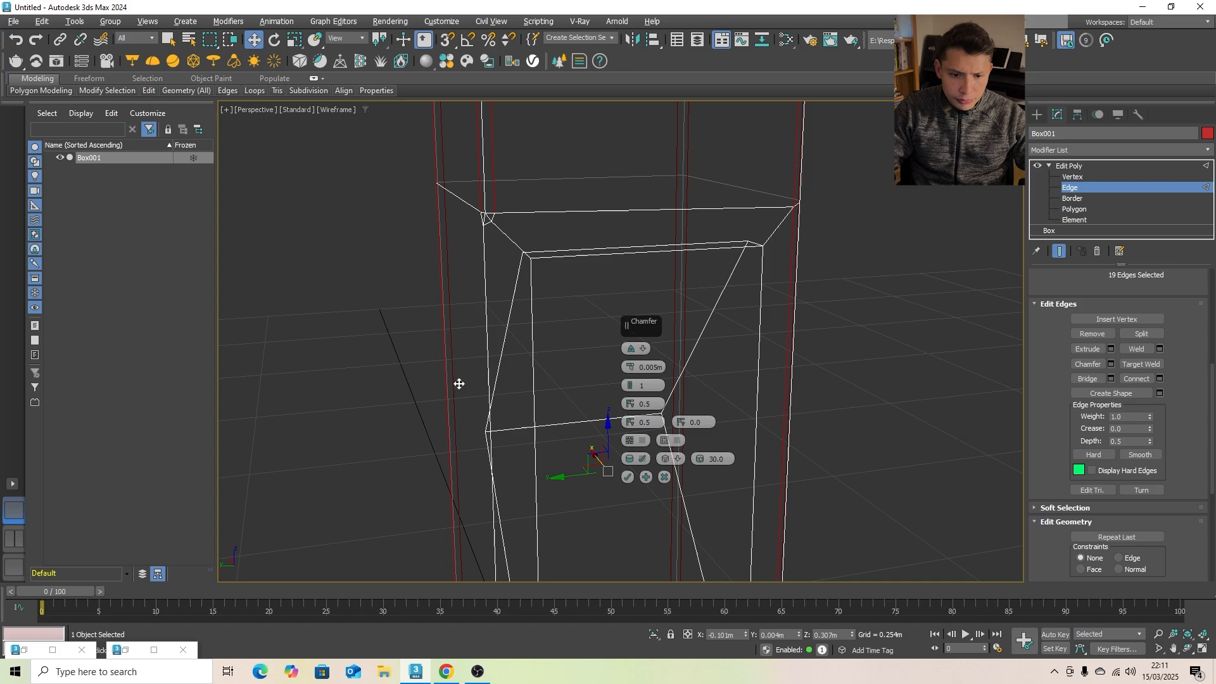
pyautogui.keyDown('ctrl'); pyautogui.click(459, 383); pyautogui.keyUp('ctrl')
pyautogui.moveTo(458, 383); pyautogui.dragTo(488, 367, button='middle')
pyautogui.scroll(-5, 413, 302)
pyautogui.keyDown('alt'); pyautogui.moveTo(495, 249); pyautogui.dragTo(464, 255, button='middle'); pyautogui.keyUp('alt')
pyautogui.scroll(-2, 387, 297)
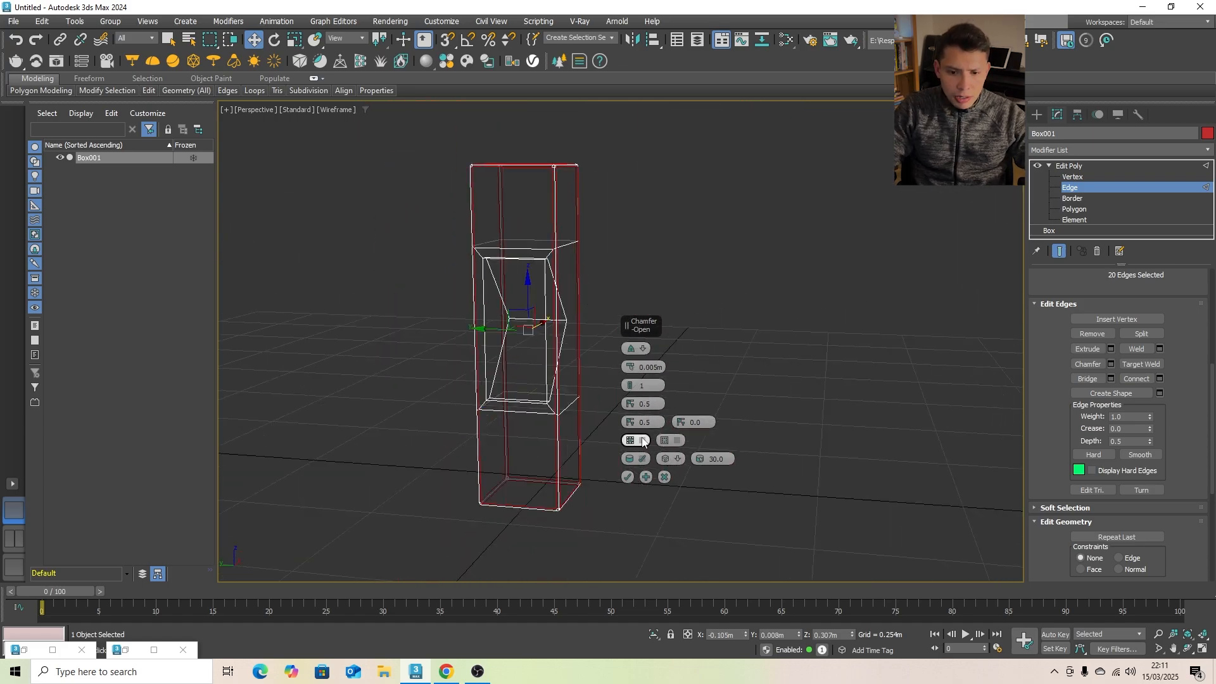
pyautogui.click(628, 477)
# - Return the viewport to shaded display and change the box's object colour to light purple, leaving it deselected
pyautogui.moveTo(516, 295); pyautogui.dragTo(588, 312, button='middle')
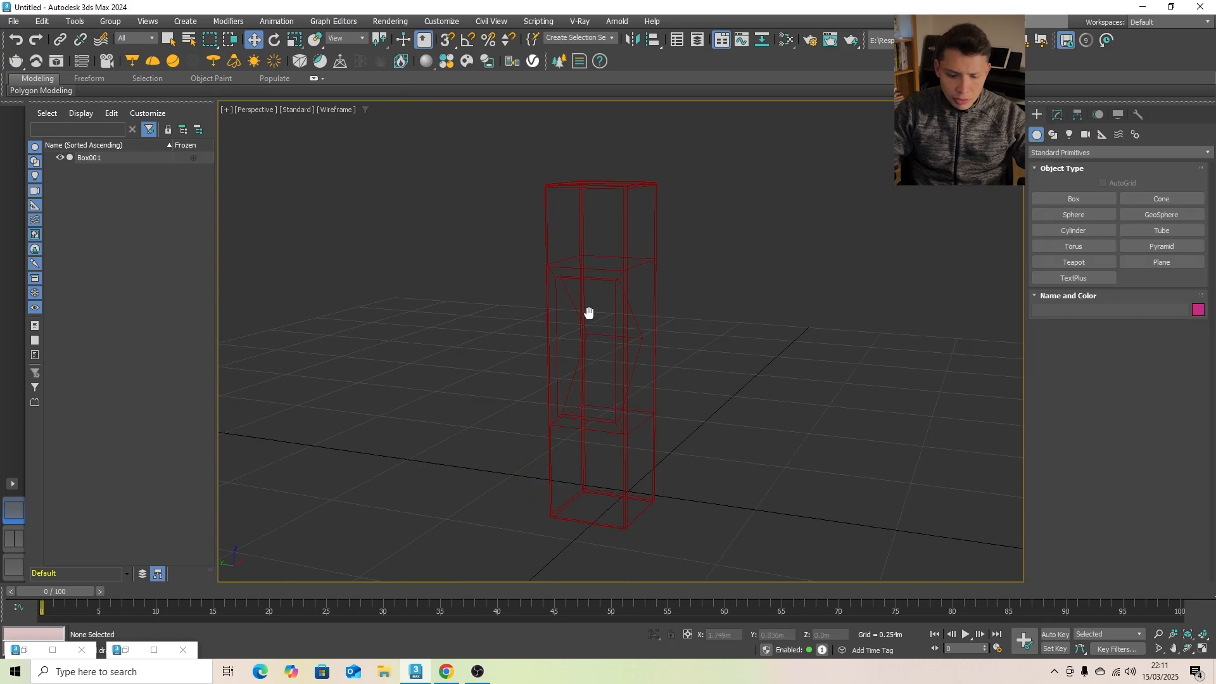
pyautogui.press('F3')
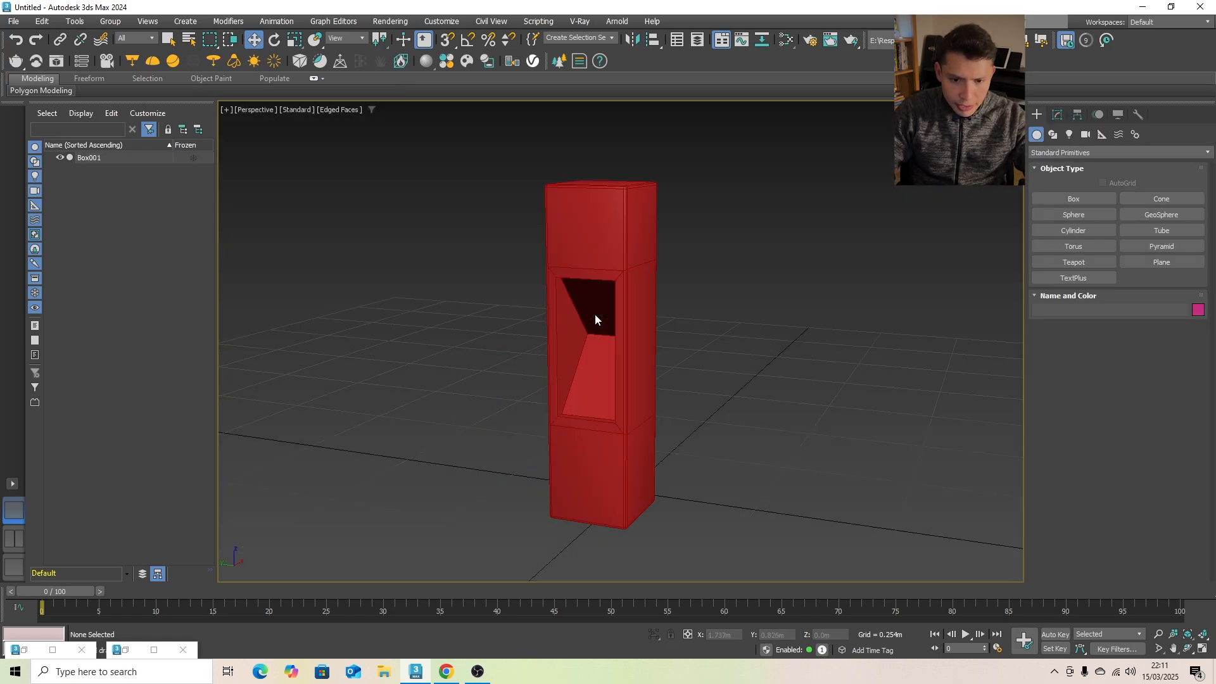
pyautogui.click(595, 316)
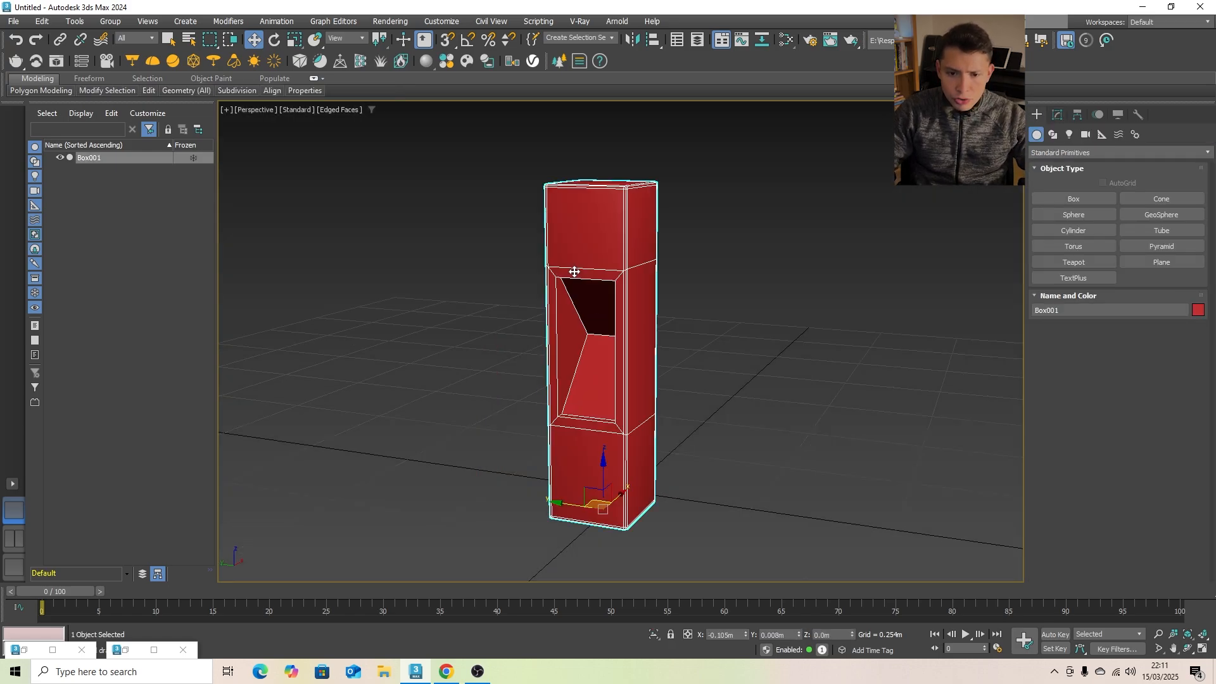
pyautogui.click(1197, 310)
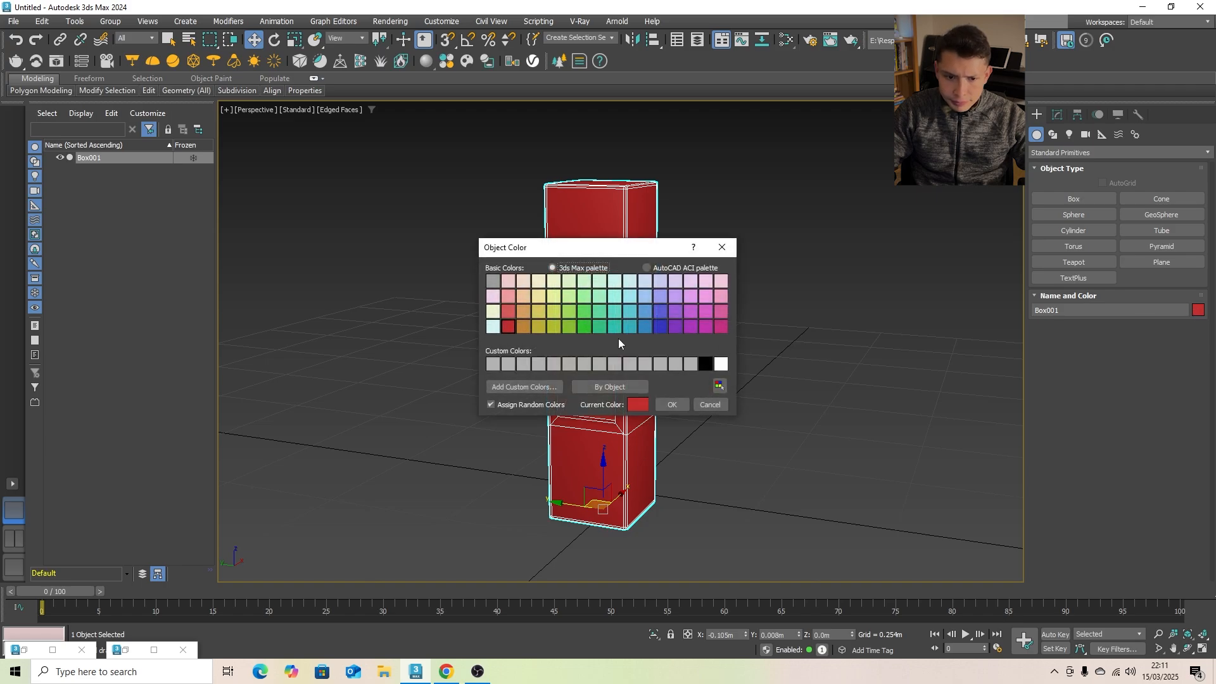
pyautogui.click(673, 298)
pyautogui.click(670, 405)
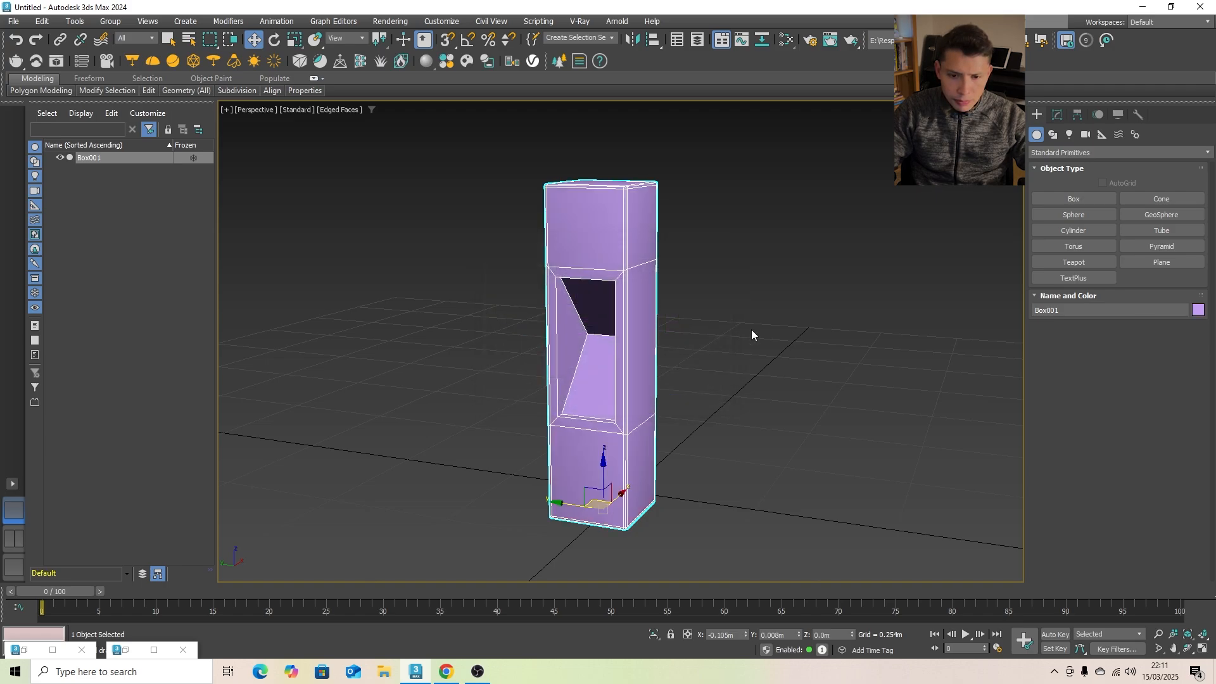
pyautogui.click(751, 329)
# - Examine the chamfered outer edges and the V-shaped recess of the post from different distances
pyautogui.scroll(8, 586, 345)
pyautogui.scroll(-3, 661, 352)
pyautogui.keyDown('alt'); pyautogui.moveTo(661, 351); pyautogui.dragTo(598, 343, button='middle'); pyautogui.keyUp('alt')
pyautogui.scroll(-6, 590, 342)
pyautogui.scroll(2, 598, 342)
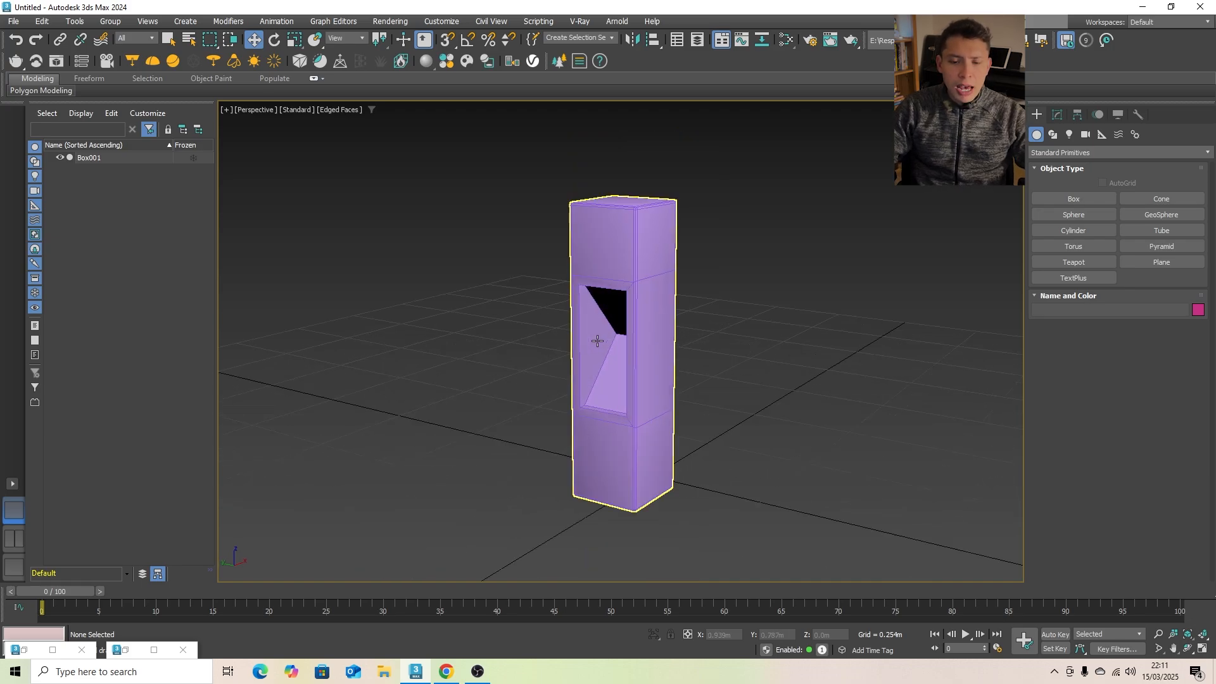
pyautogui.scroll(5, 494, 304)
pyautogui.scroll(-5, 684, 274)
pyautogui.scroll(3, 618, 298)
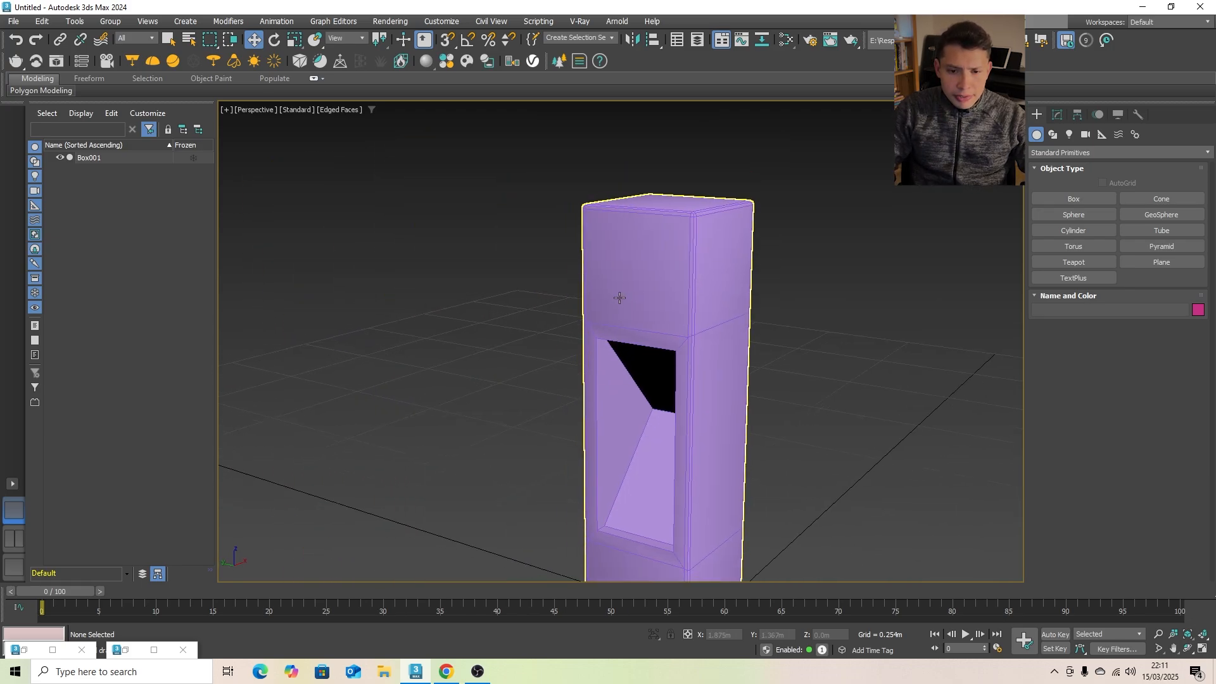
# - Open the Slate Material Editor beside the post and create a new VRayMtl material in its view
pyautogui.scroll(-3, 568, 295)
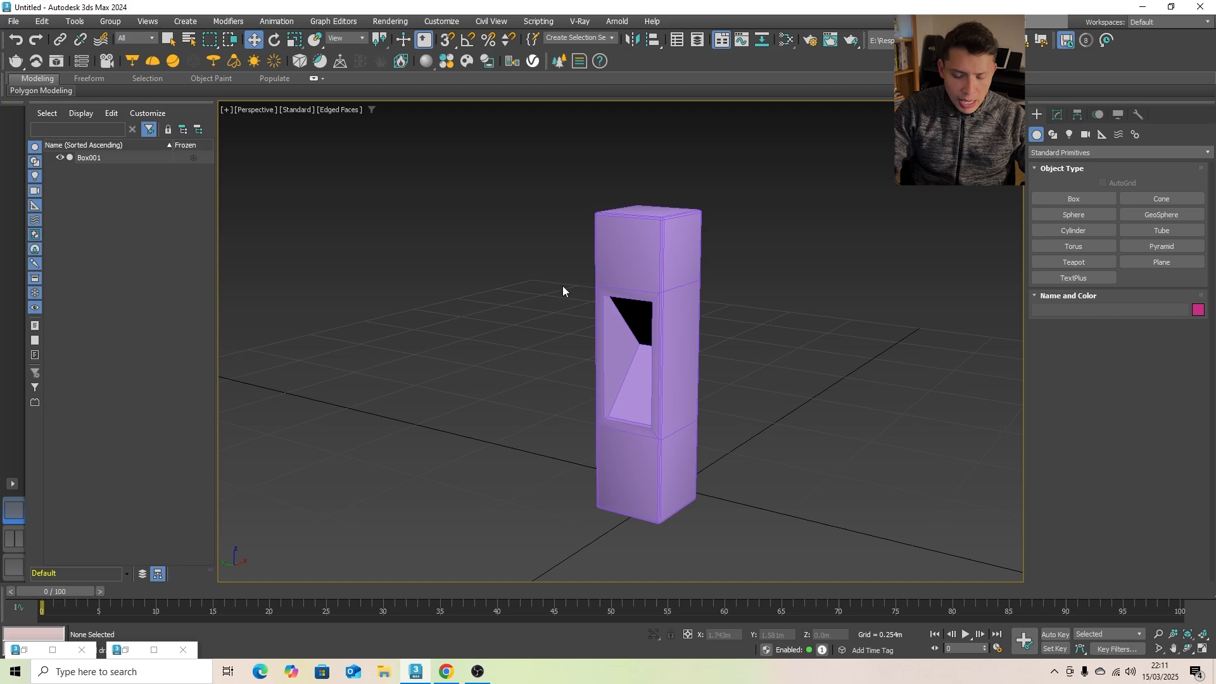
pyautogui.press('m')
pyautogui.moveTo(623, 129); pyautogui.dragTo(240, 124)
pyautogui.rightClick(123, 216)
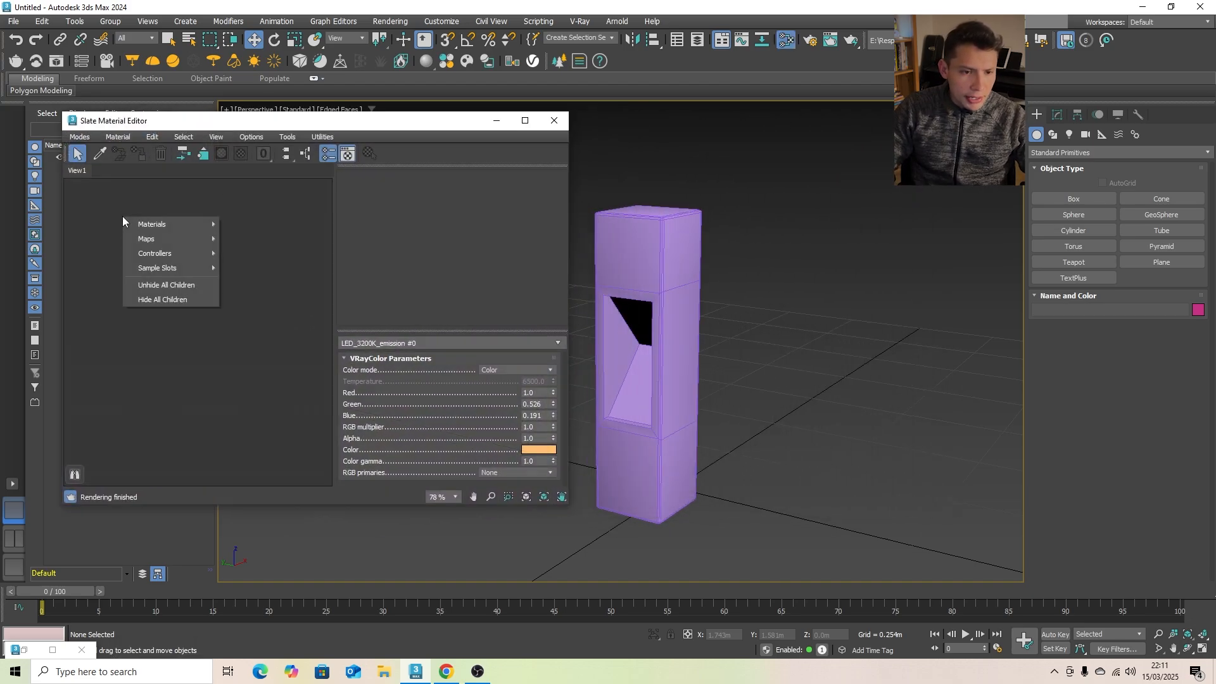
pyautogui.moveTo(142, 225)
pyautogui.moveTo(239, 251)
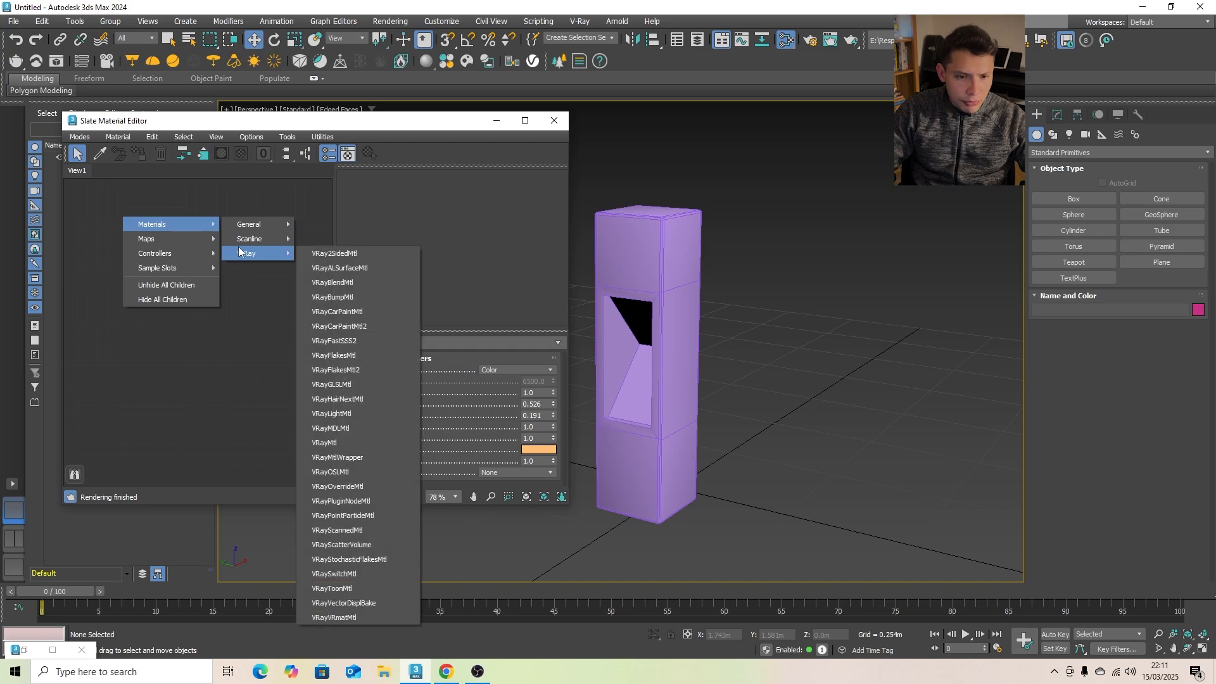
pyautogui.click(345, 441)
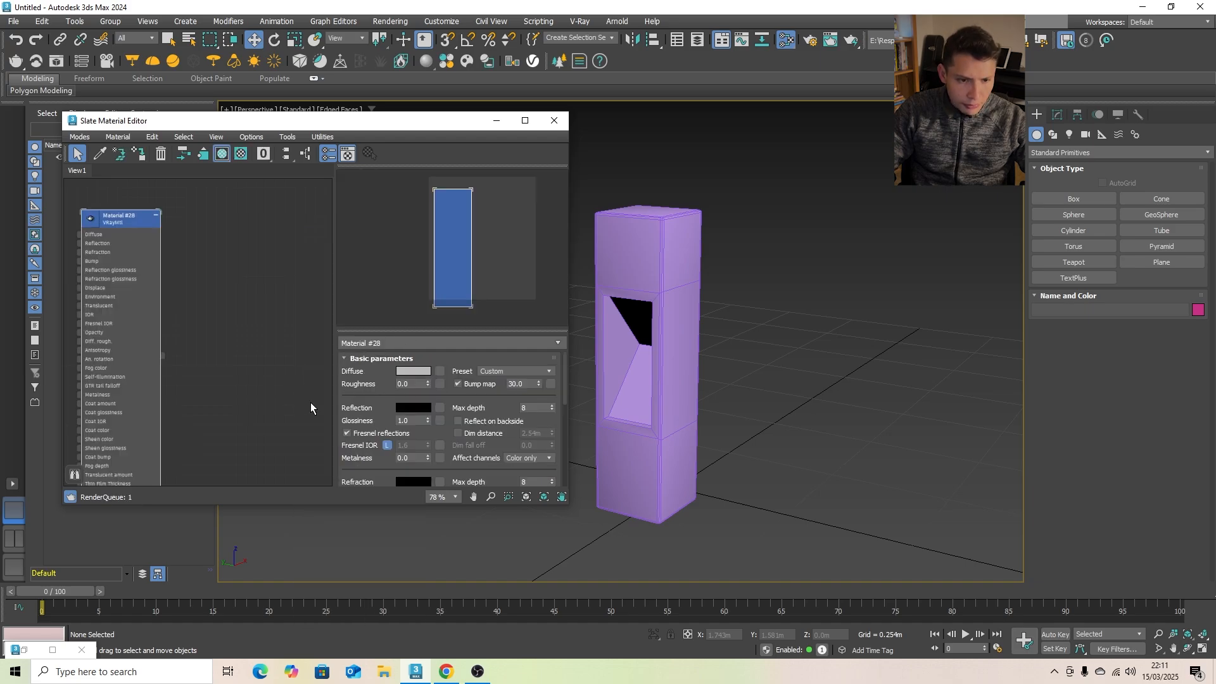
pyautogui.moveTo(638, 309); pyautogui.dragTo(669, 290, button='middle')
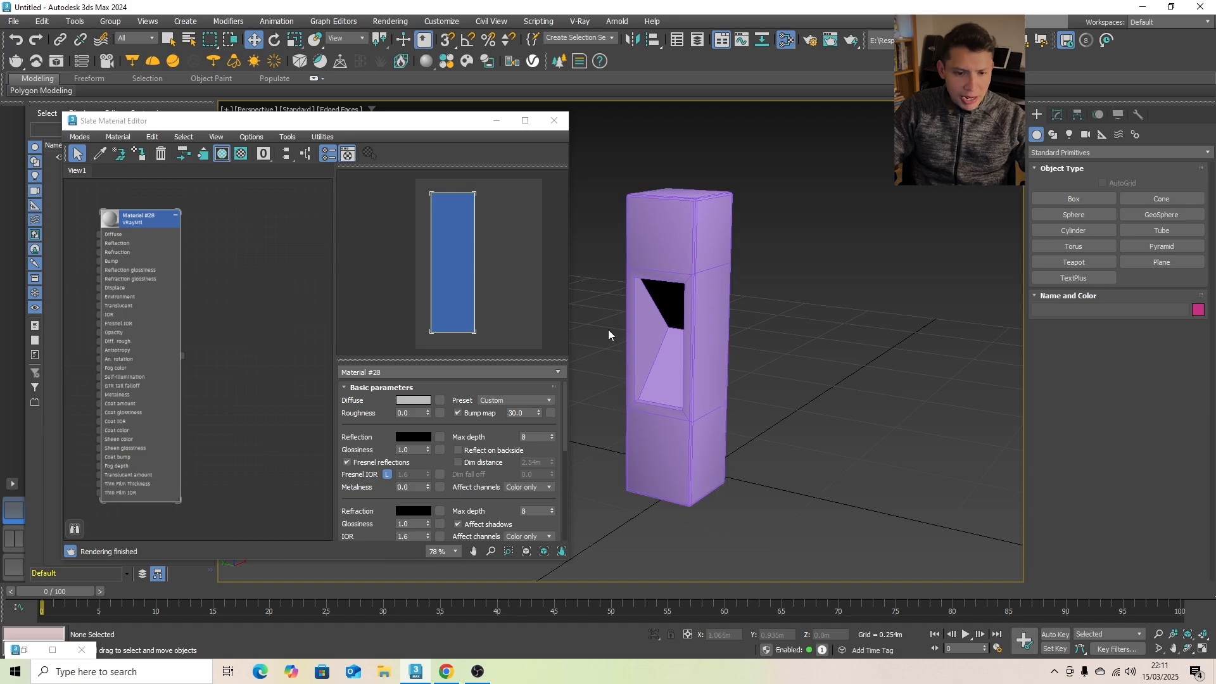
# - Set the VRayMtl's diffuse colour to dark grey with a display-referred value of 56
pyautogui.click(416, 401)
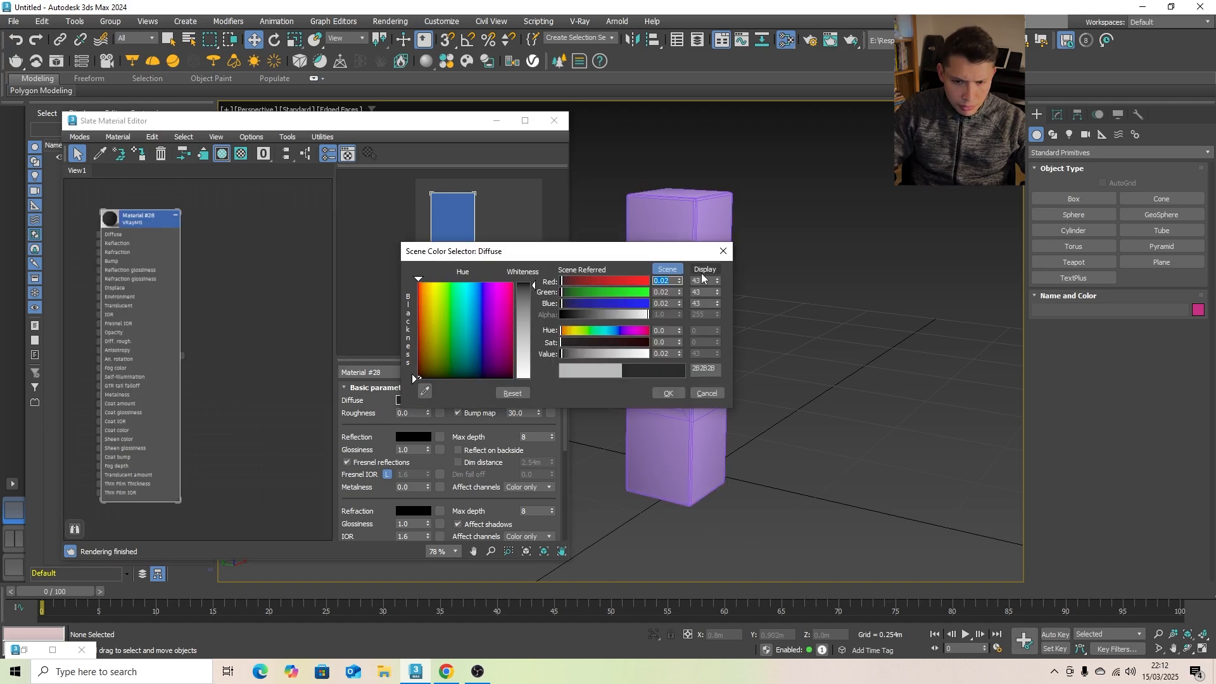
pyautogui.click(705, 269)
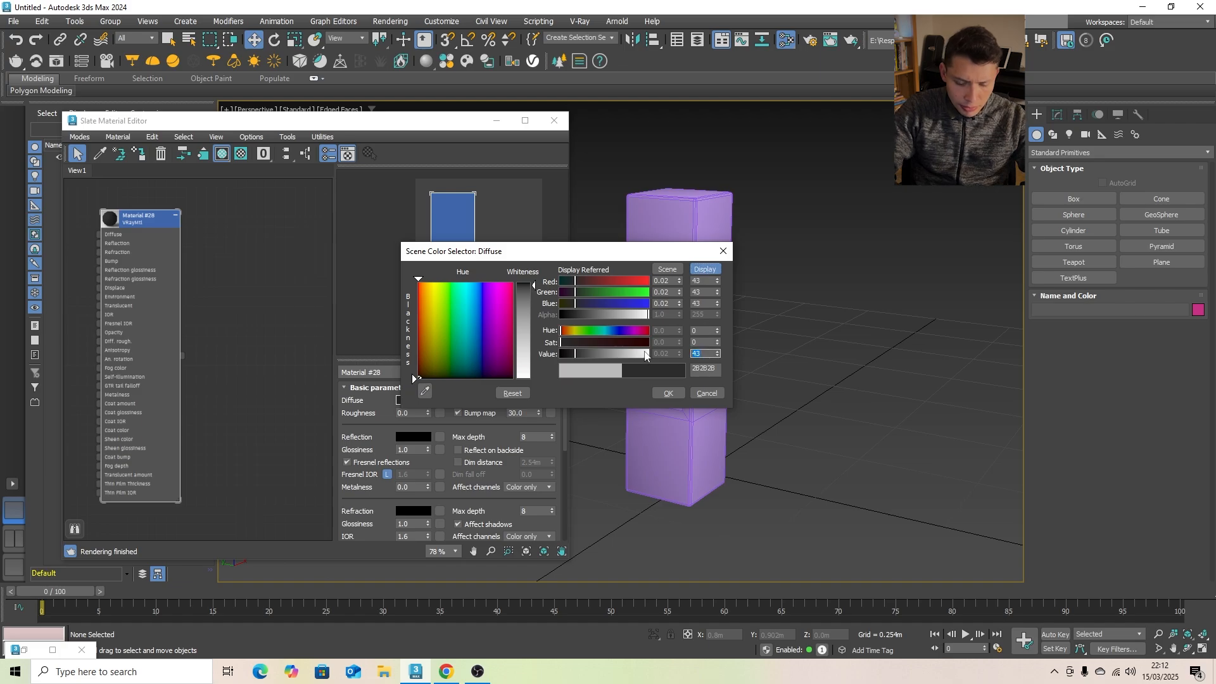
pyautogui.write('56')
pyautogui.press('Return')
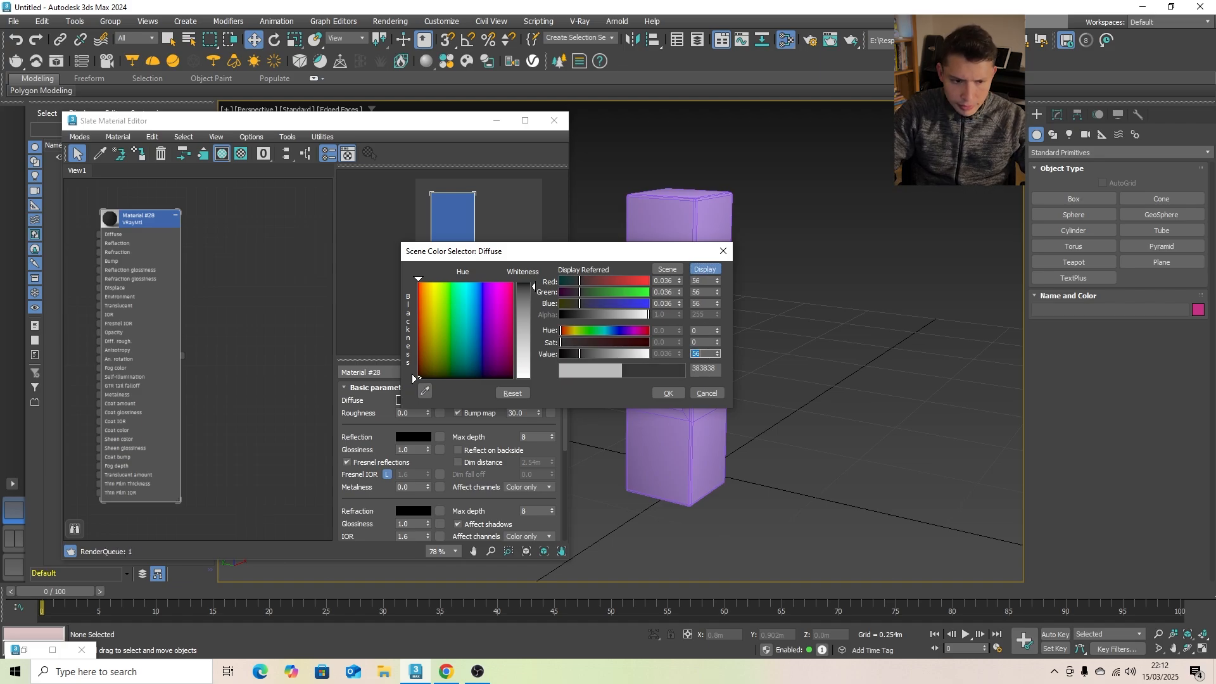
pyautogui.click(668, 393)
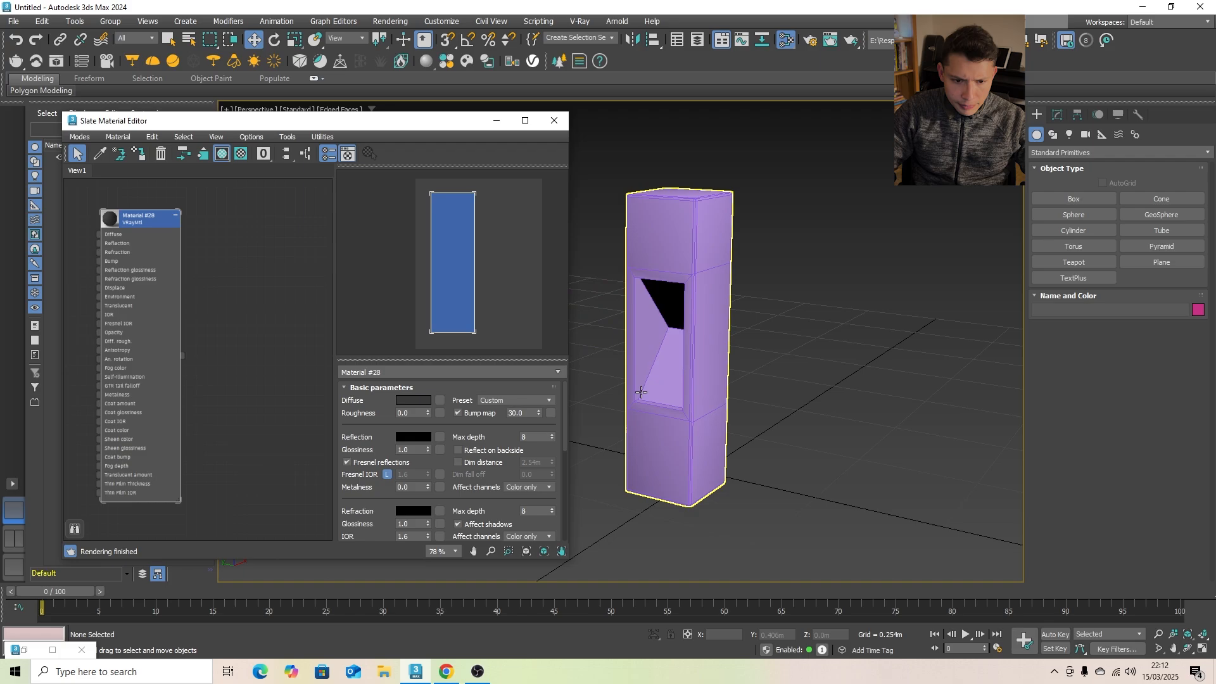
# - Set the VRayMtl's reflection colour to near white with a display-referred value of 250
pyautogui.click(418, 437)
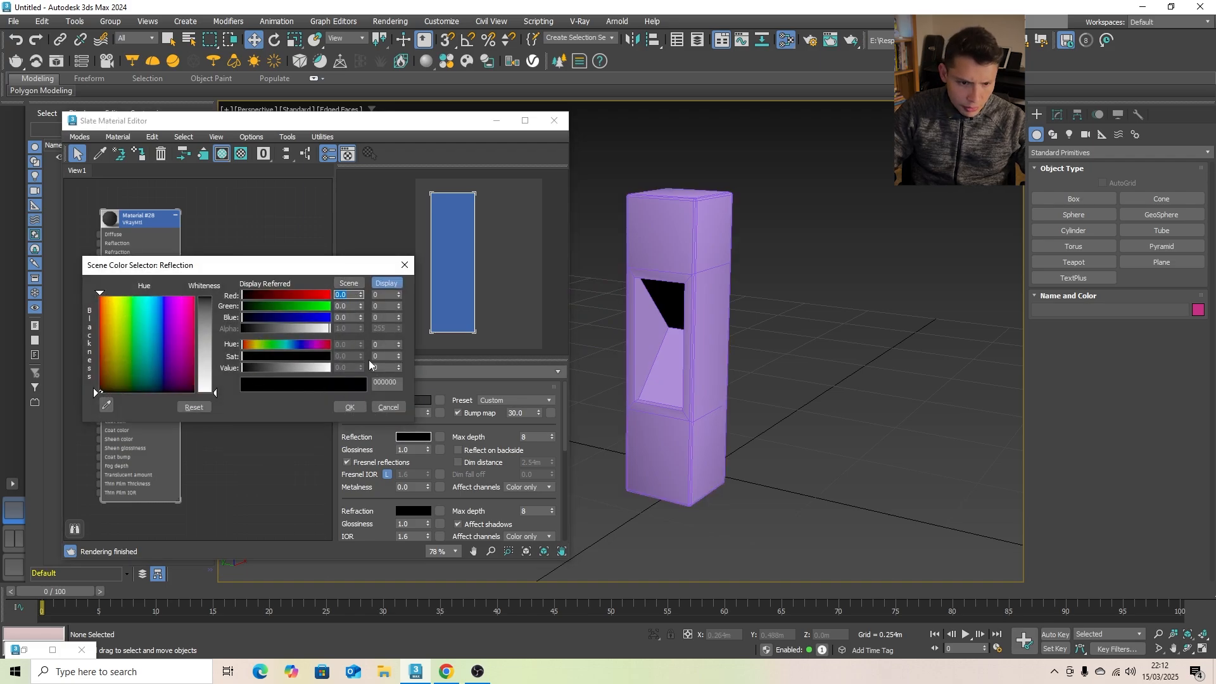
pyautogui.moveTo(210, 376); pyautogui.dragTo(213, 325)
pyautogui.moveTo(390, 367); pyautogui.dragTo(307, 367)
pyautogui.write('25')
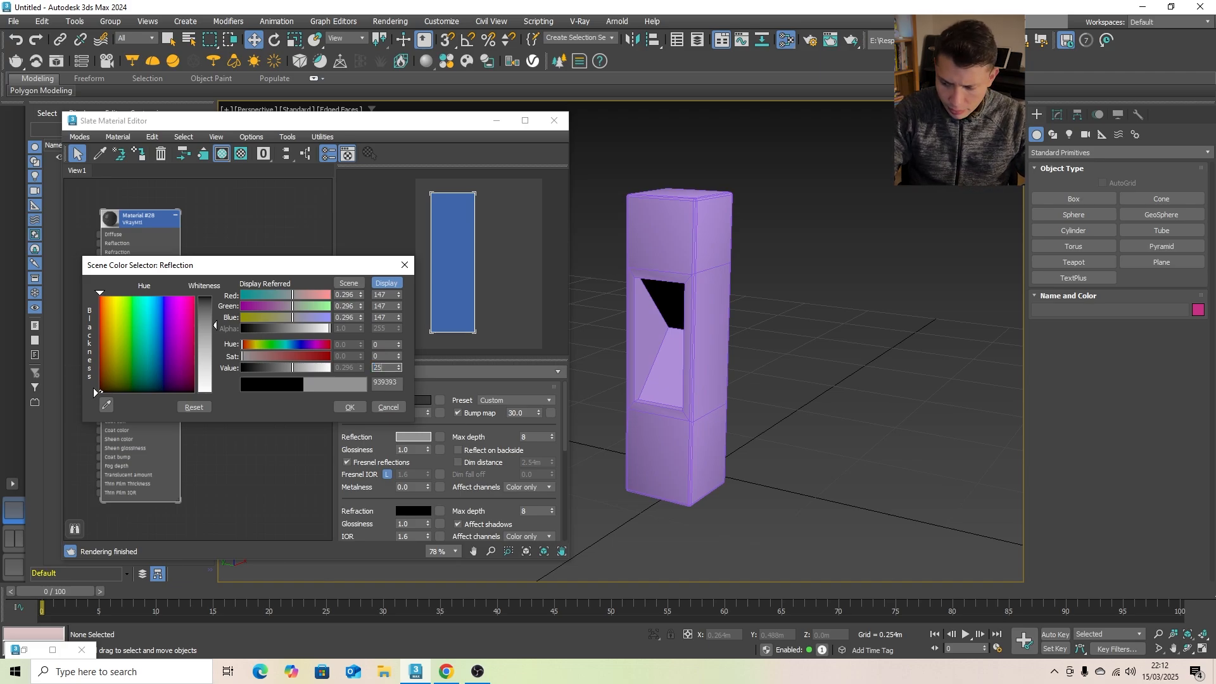
pyautogui.press('Return')
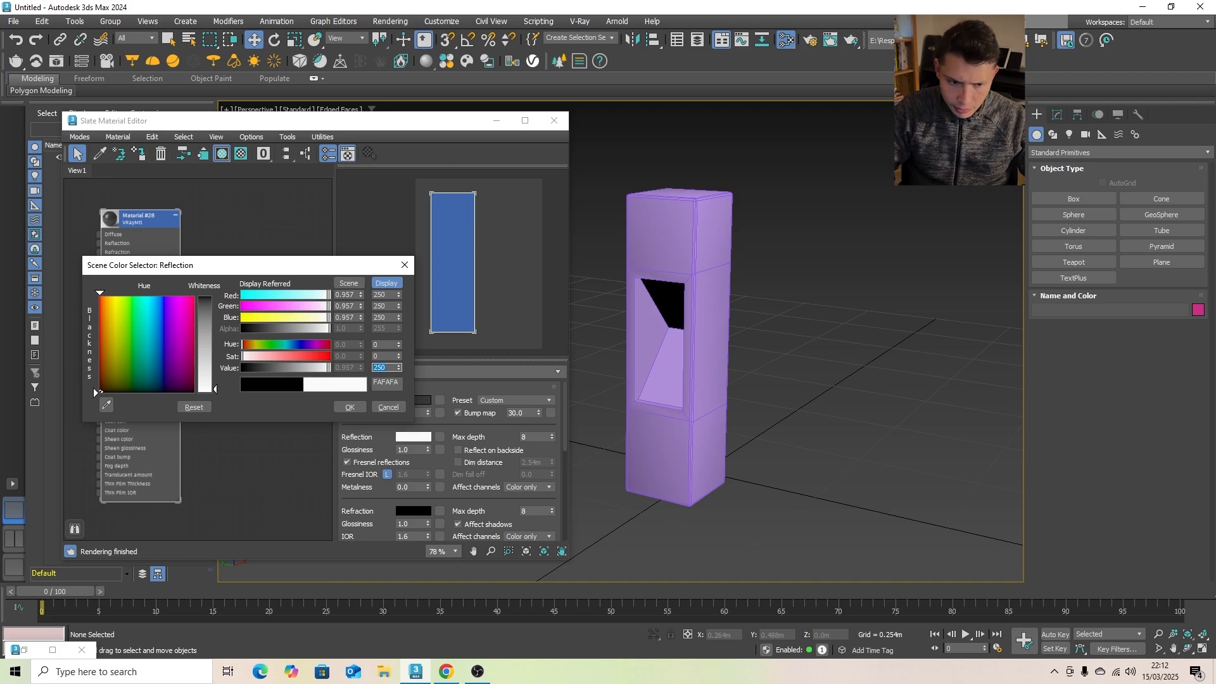
pyautogui.click(350, 408)
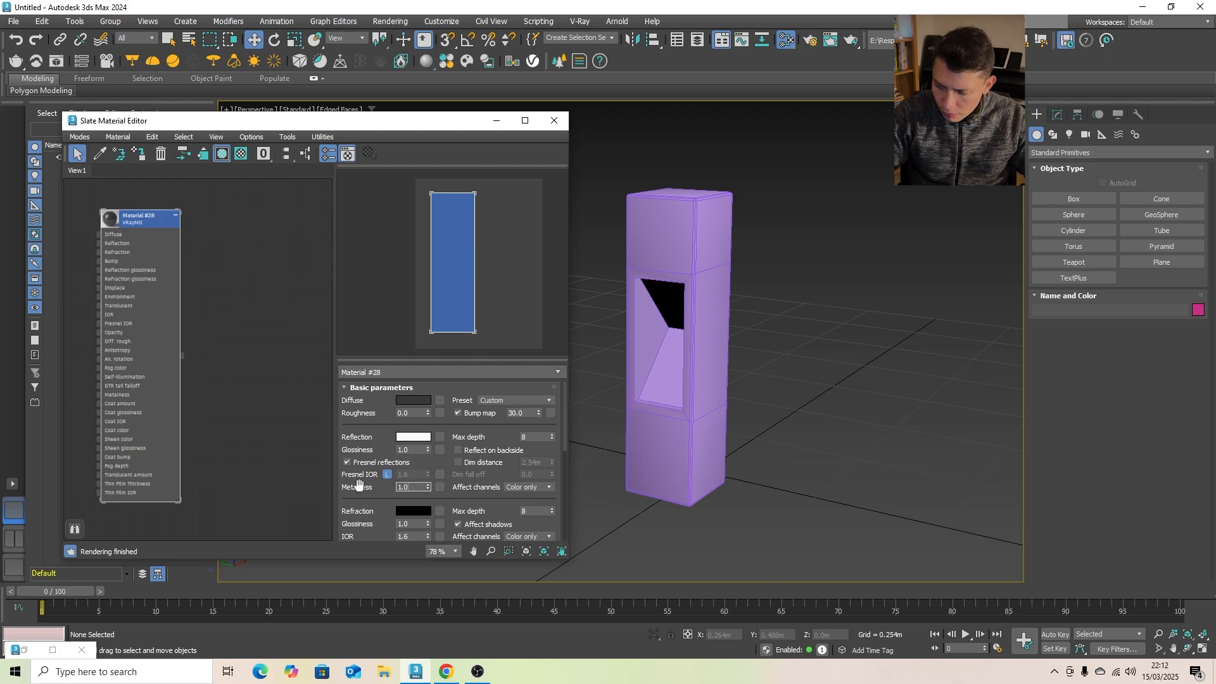
# - Set the material's metalness to 1.0 and its refraction IOR to 1.011
pyautogui.write('1.01')
pyautogui.press('Return')
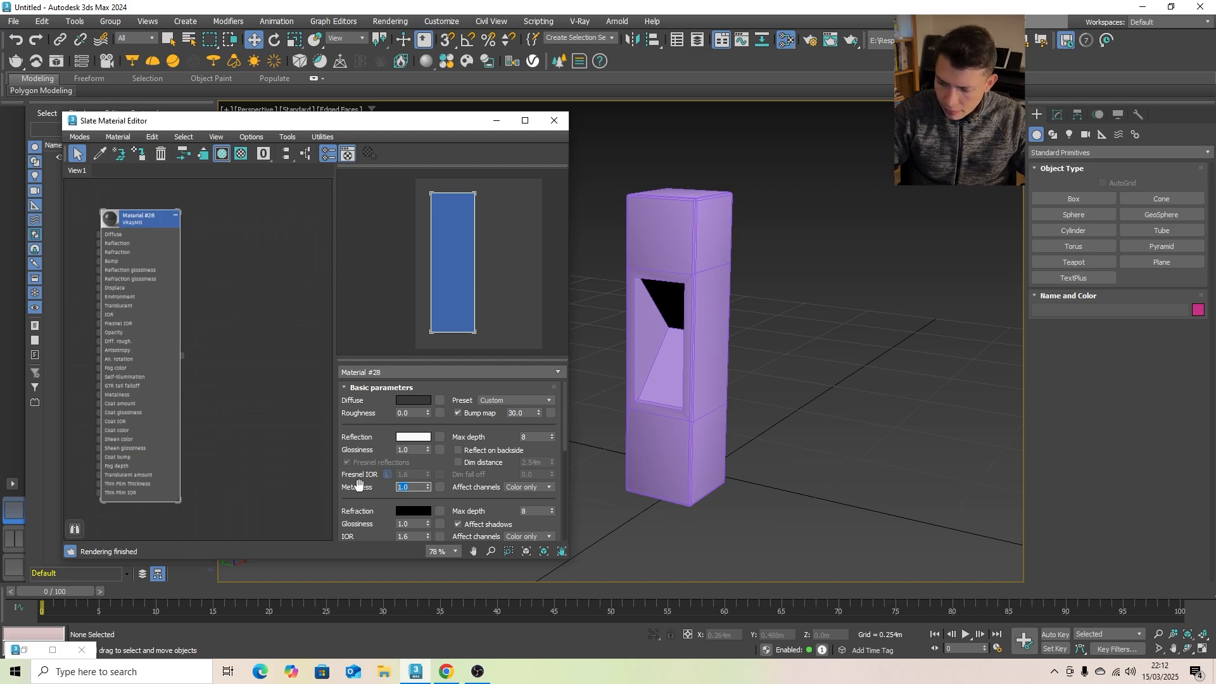
pyautogui.click(417, 536)
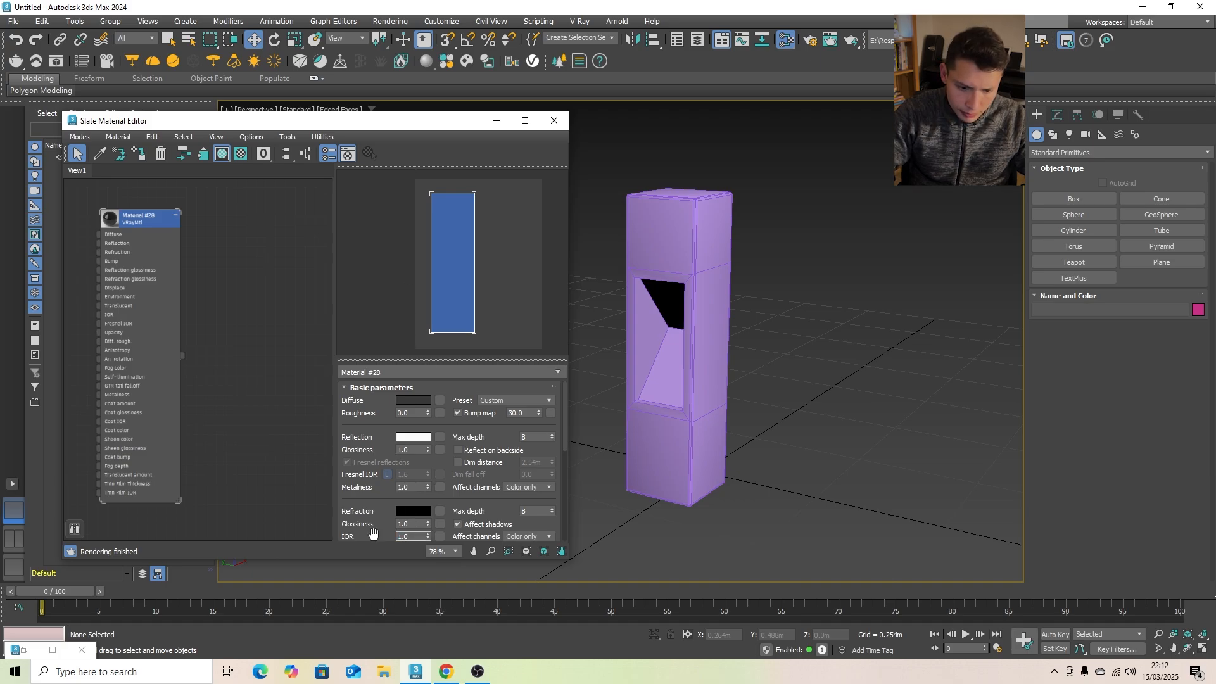
pyautogui.write('1.011')
pyautogui.press('Return')
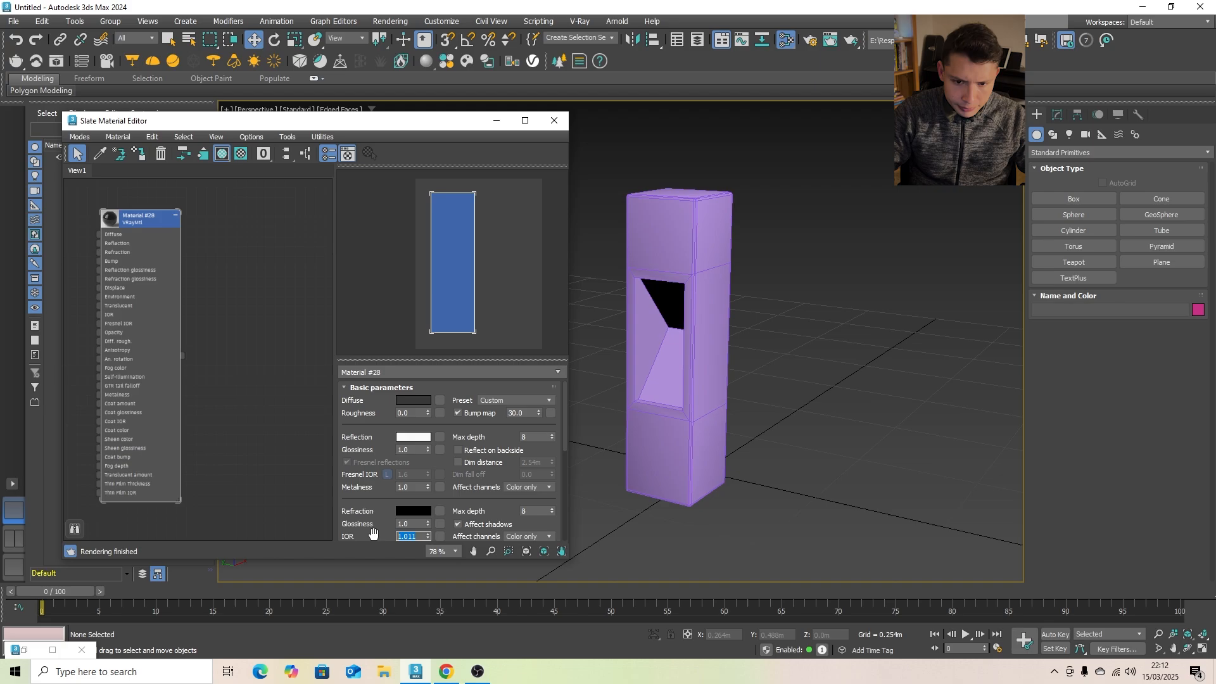
# - Enlarge the preview sphere on the VRayMtl node and fit the whole node in the material view
pyautogui.doubleClick(114, 218)
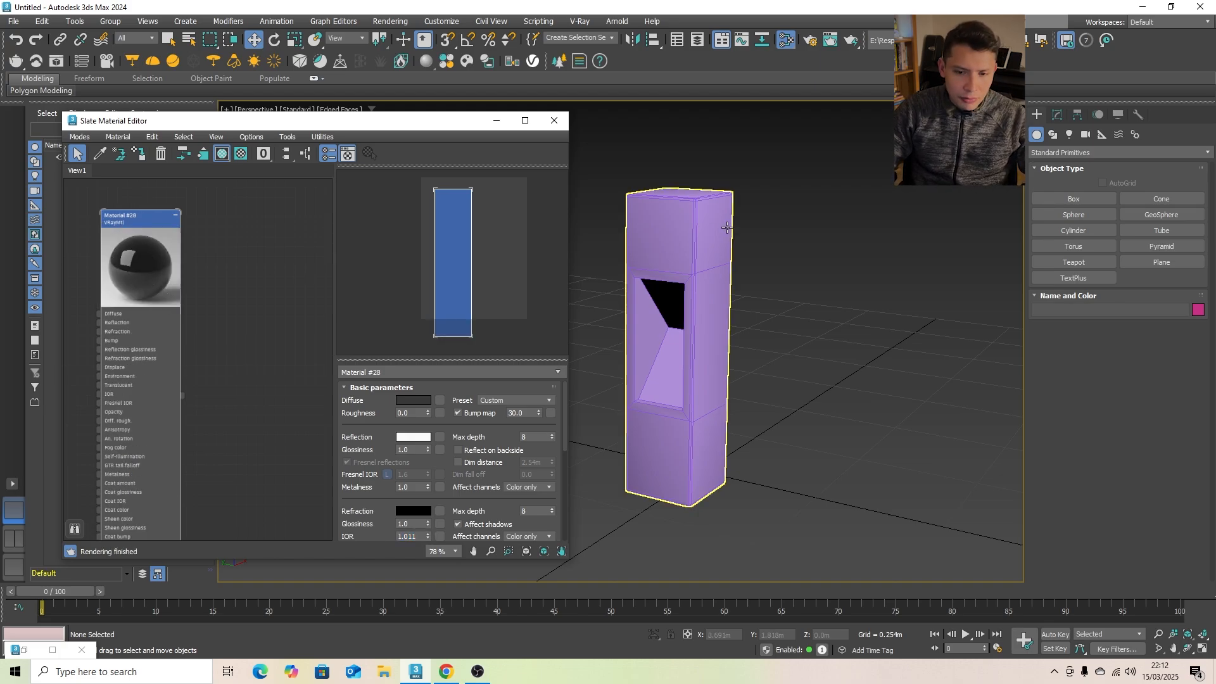
pyautogui.scroll(-3, 257, 221)
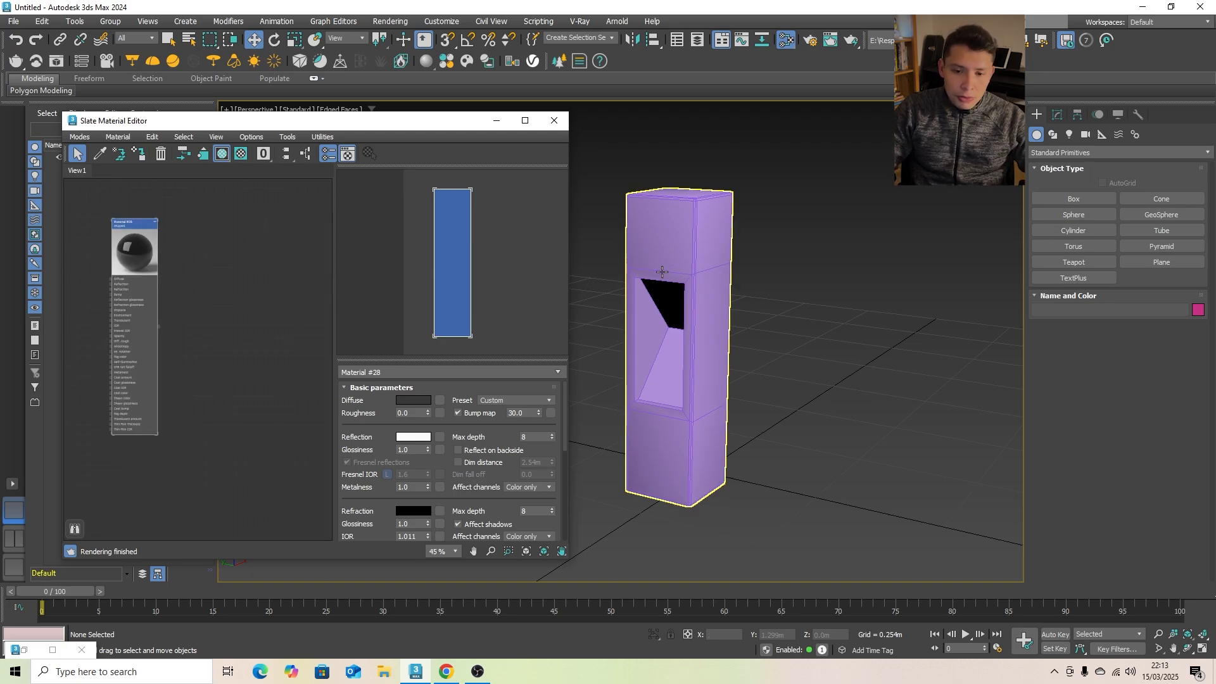
pyautogui.scroll(2, 748, 266)
pyautogui.scroll(-2, 771, 258)
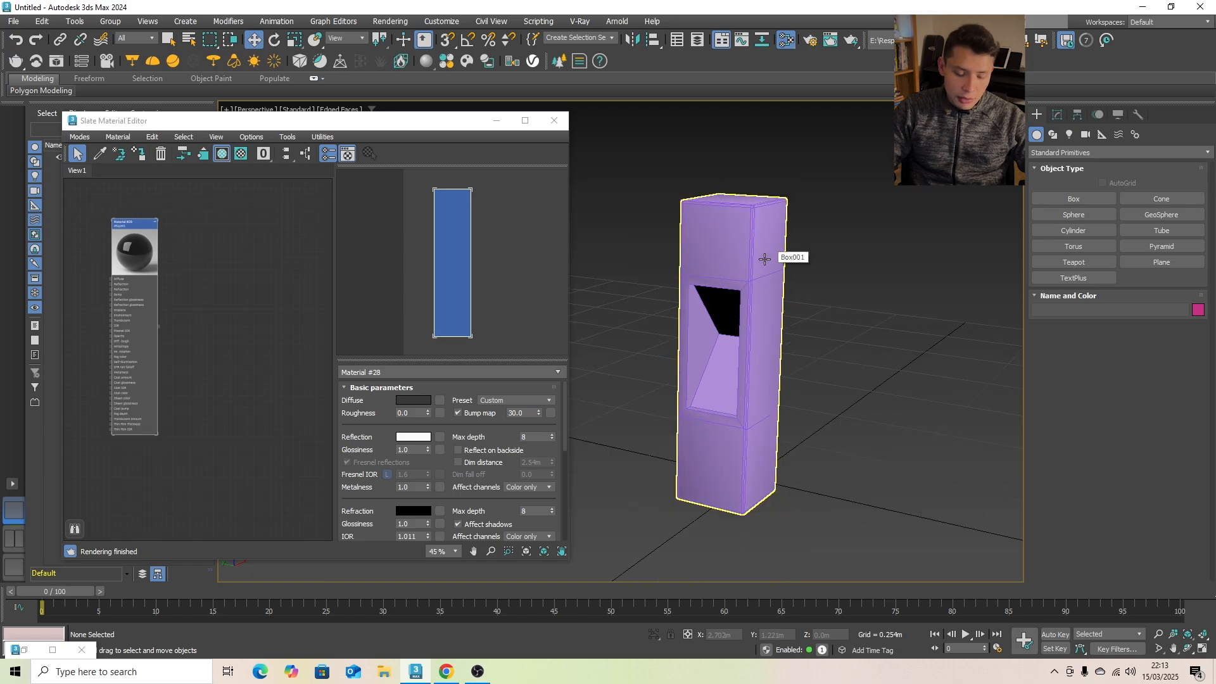
# - Select all polygons of the post in its Edit Poly modifier, assign them material ID 1 and clear the selection
pyautogui.click(760, 259)
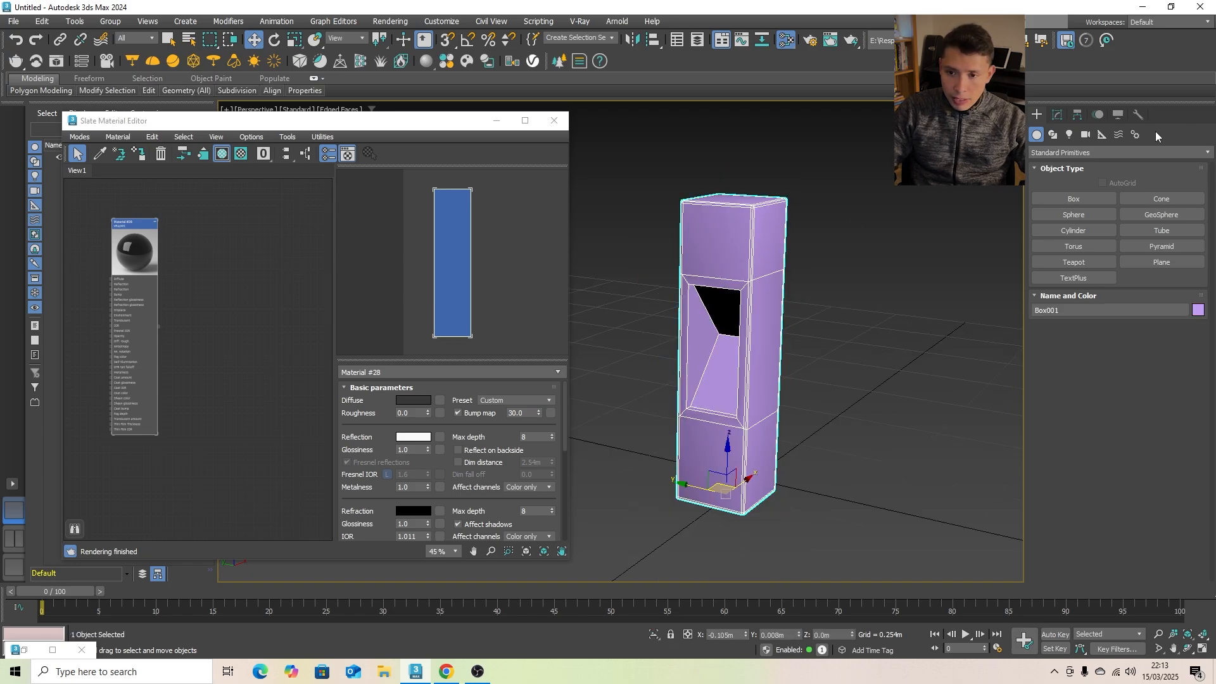
pyautogui.click(1057, 117)
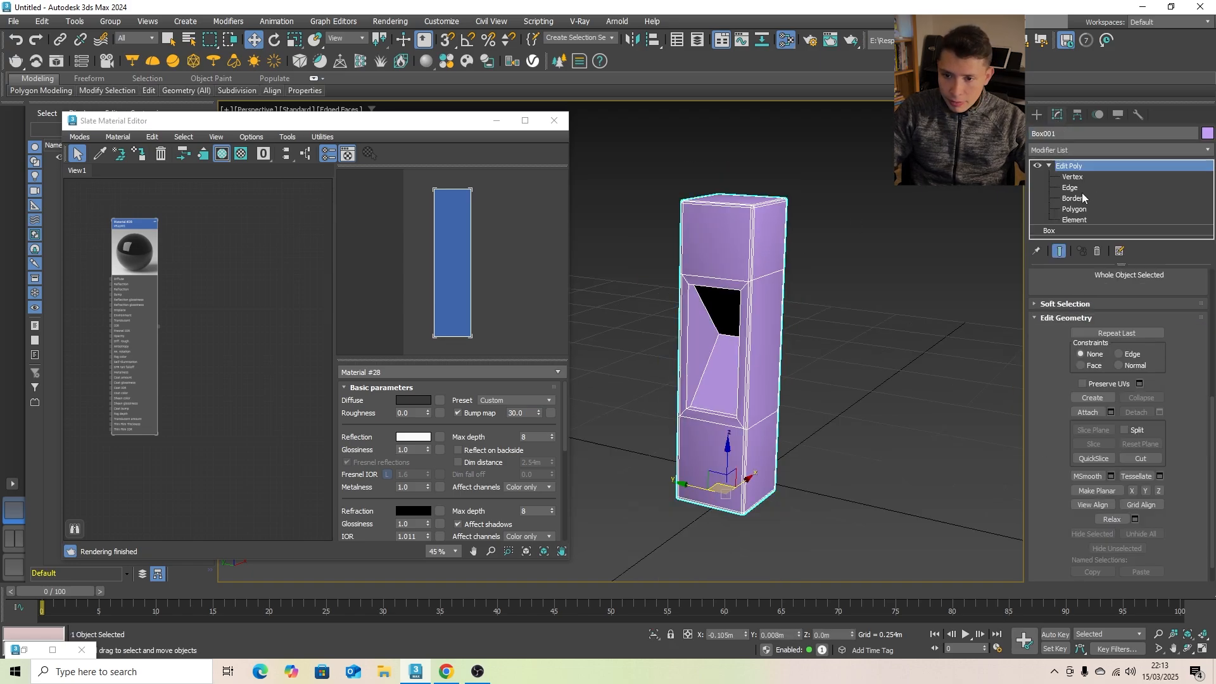
pyautogui.click(1060, 210)
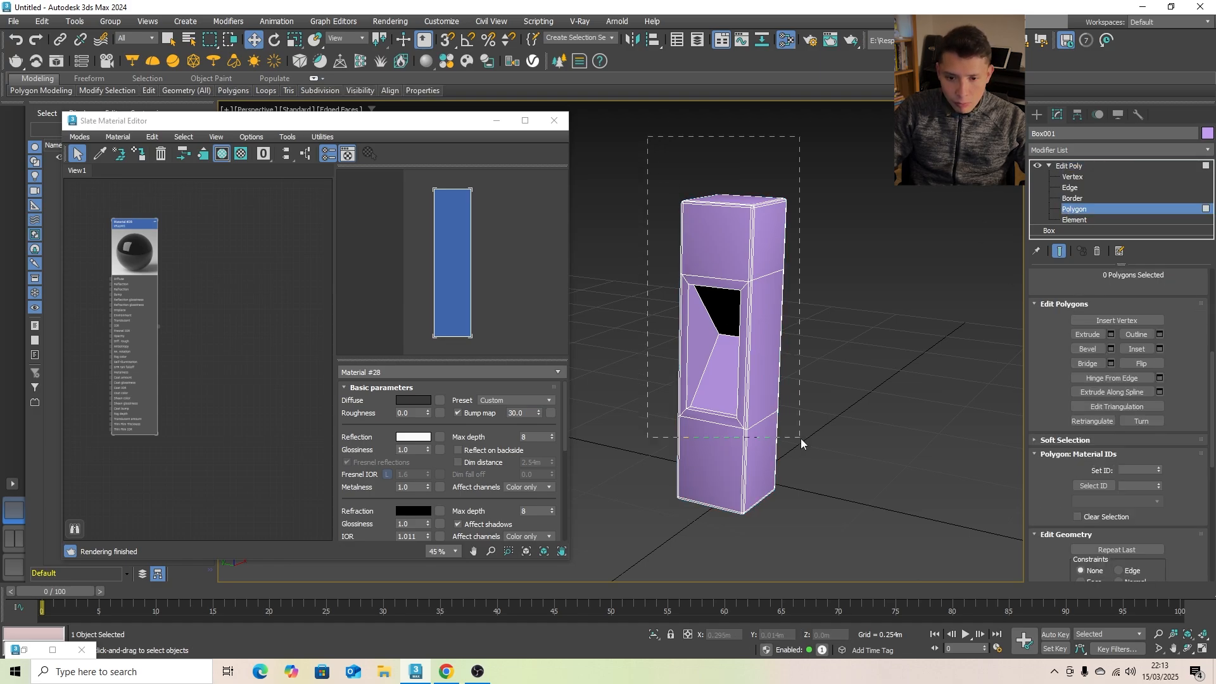
pyautogui.moveTo(800, 438); pyautogui.dragTo(802, 440)
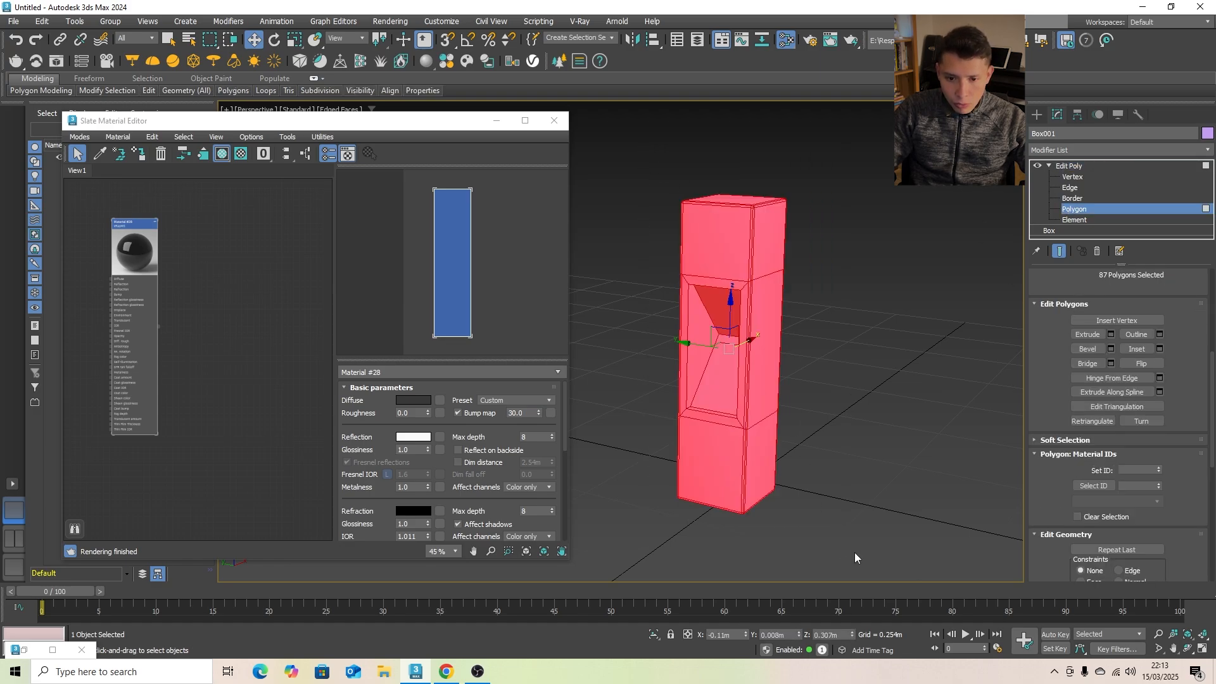
pyautogui.click(1128, 471)
pyautogui.write('1')
pyautogui.press('Return')
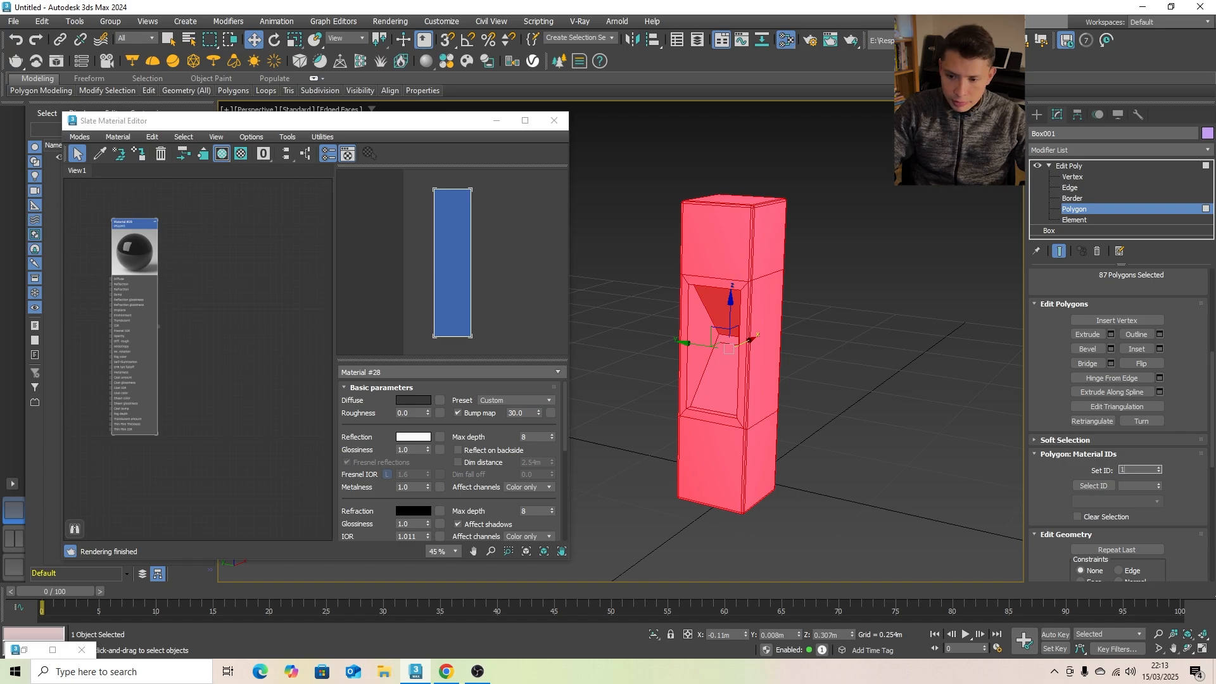
pyautogui.click(910, 275)
# - Assign material ID 2 to the two sloped inner faces of the V-shaped recess, and leave the box deselected
pyautogui.scroll(3, 686, 307)
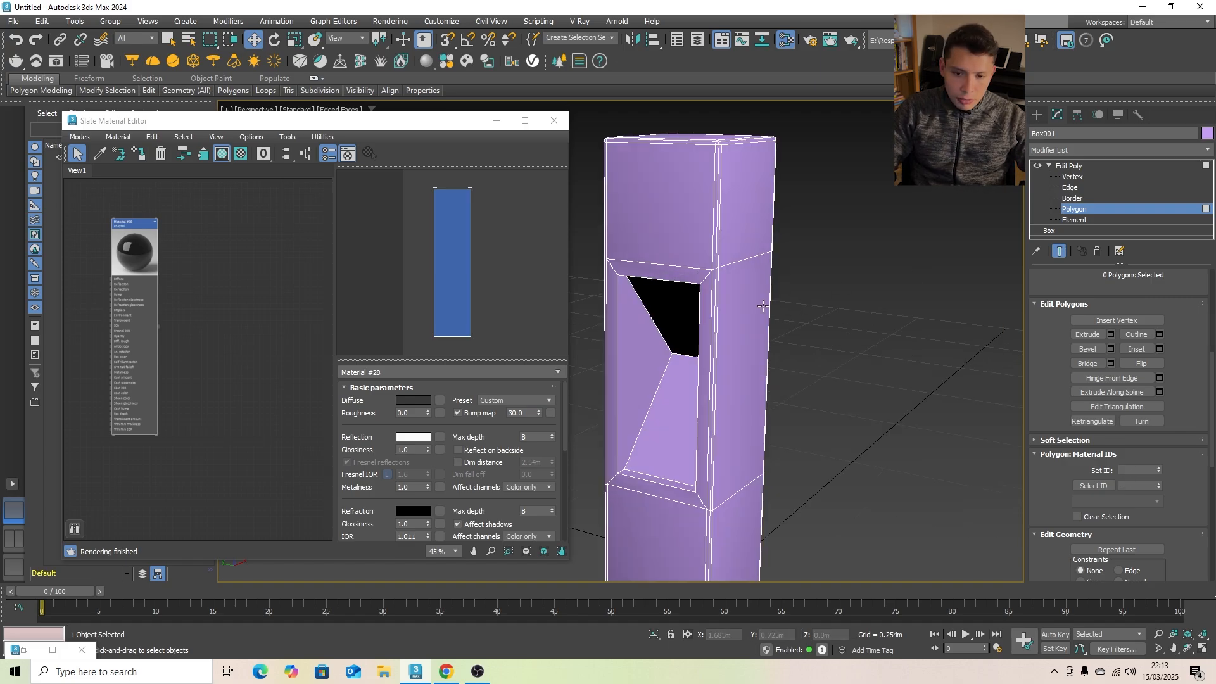
pyautogui.click(687, 308)
pyautogui.keyDown('alt'); pyautogui.moveTo(685, 317); pyautogui.dragTo(1055, 436, button='middle'); pyautogui.keyUp('alt')
pyautogui.keyDown('ctrl'); pyautogui.click(654, 390); pyautogui.keyUp('ctrl')
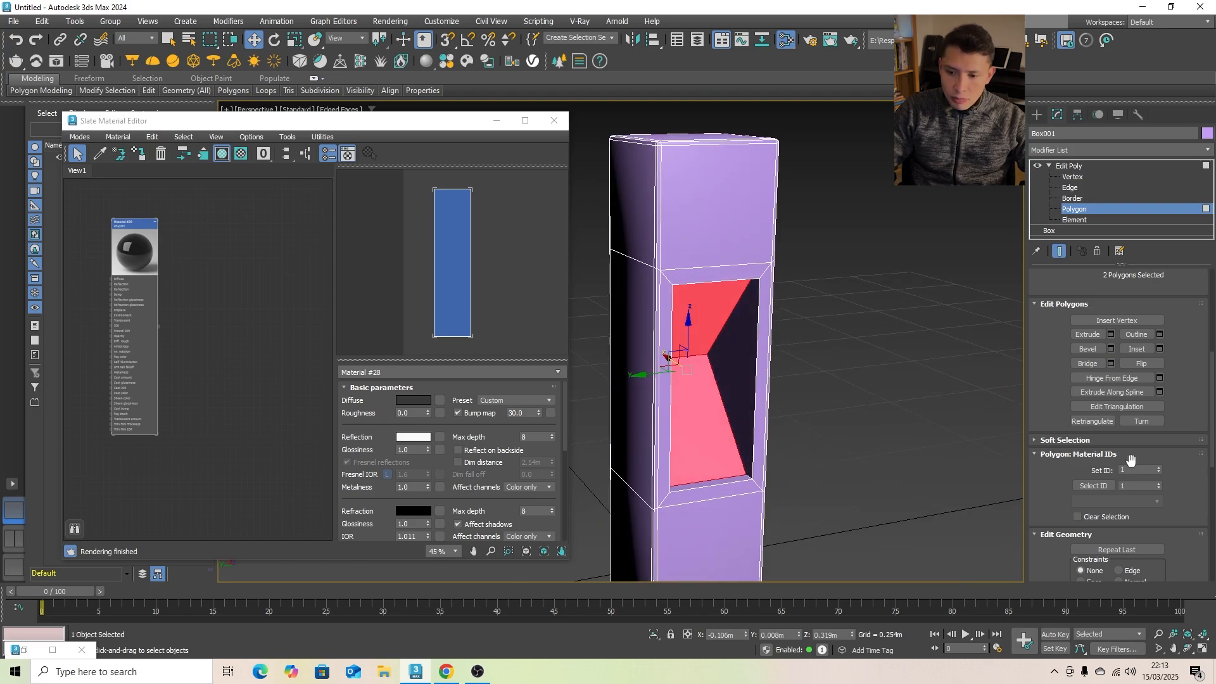
pyautogui.click(1142, 470)
pyautogui.press('BackSpace')
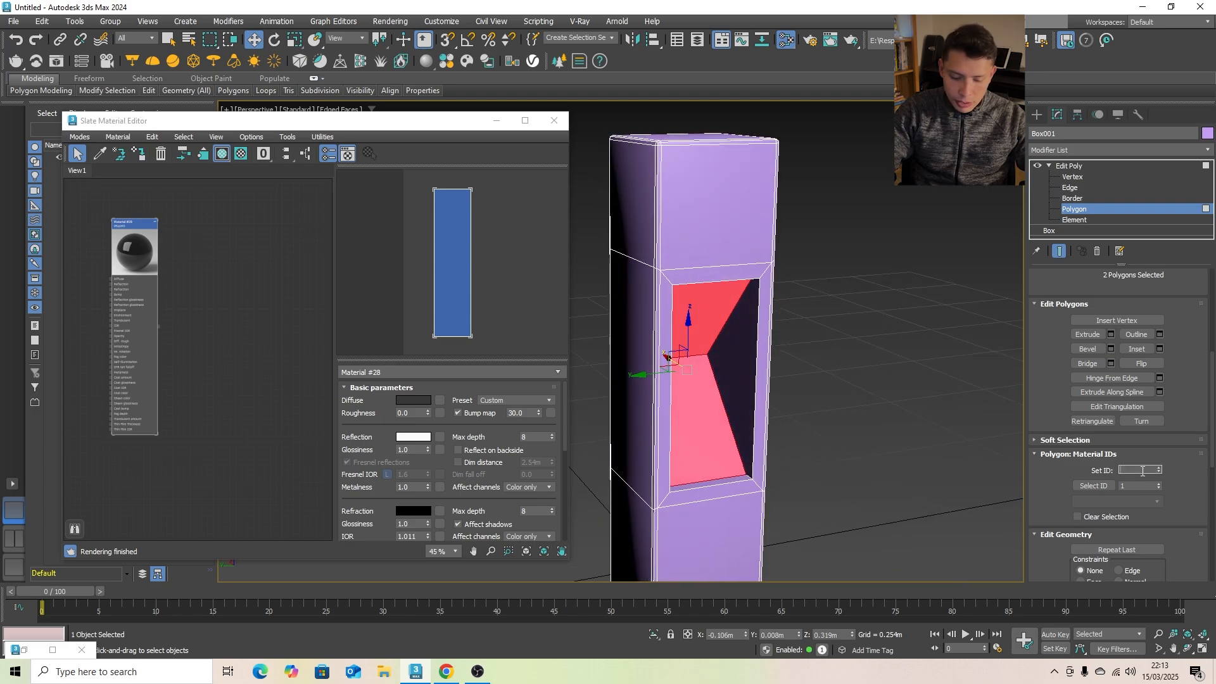
pyautogui.write('2')
pyautogui.press('Return')
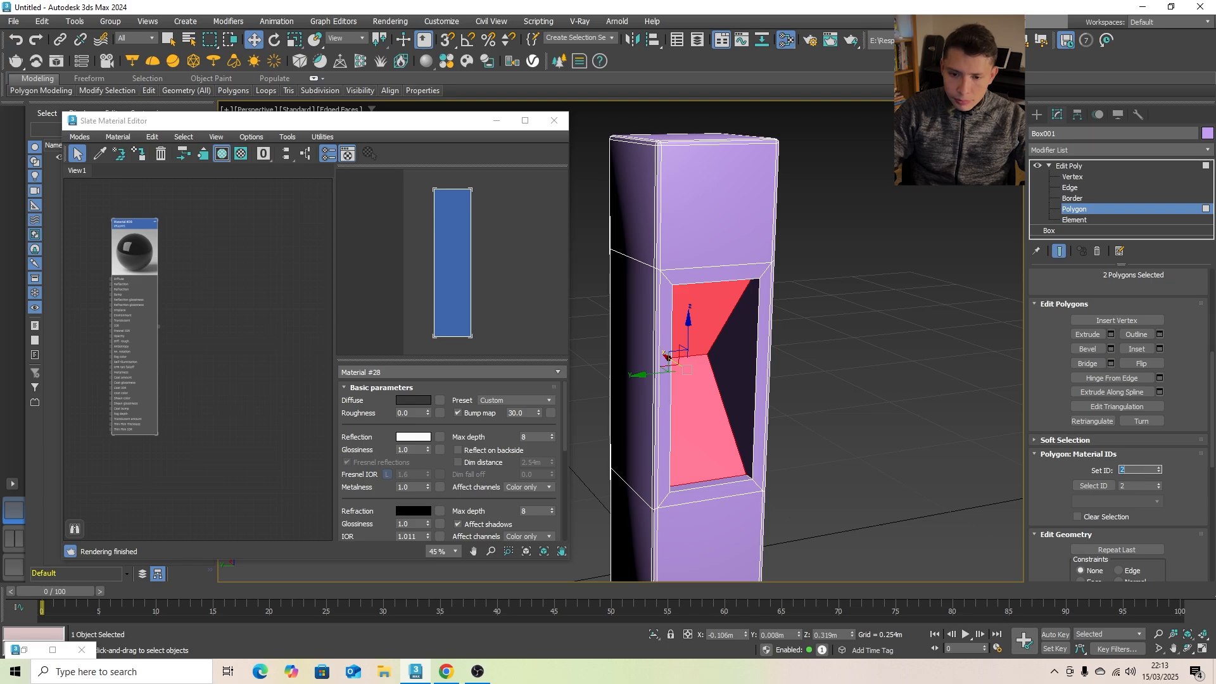
pyautogui.click(1037, 115)
pyautogui.click(909, 251)
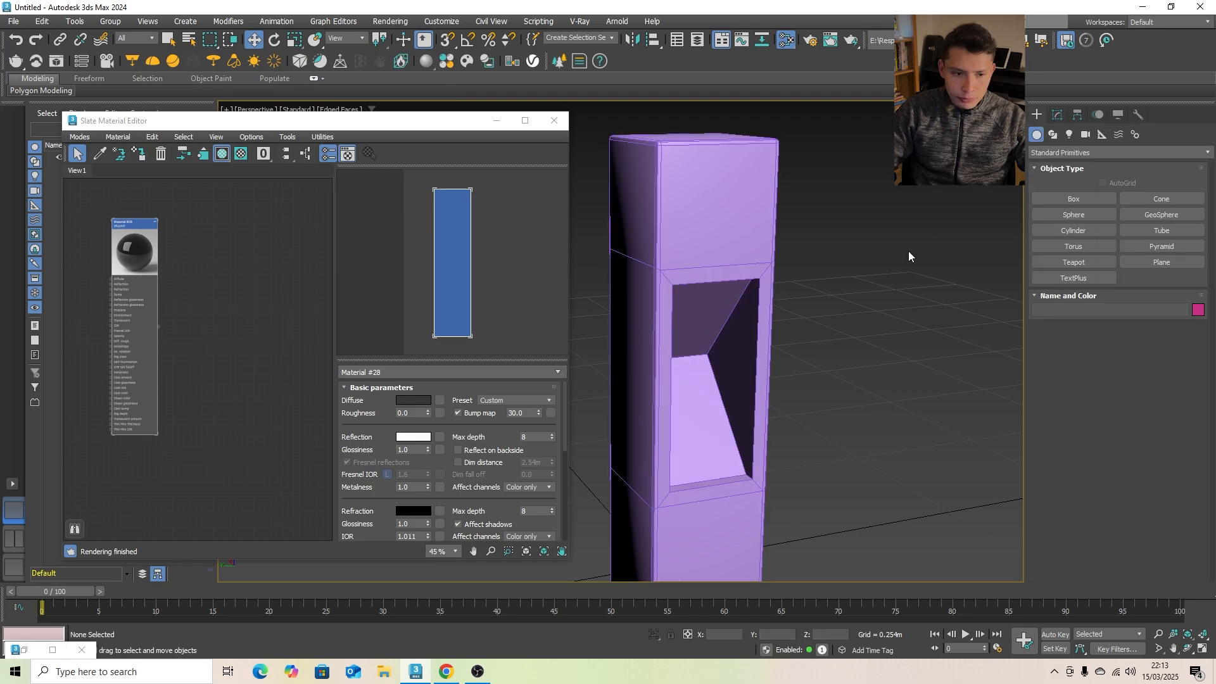
# - Create a Multi/Sub-Object material beside the VRayMtl node and reduce it to two sub-material slots
pyautogui.scroll(-3, 203, 249)
pyautogui.scroll(1, 197, 253)
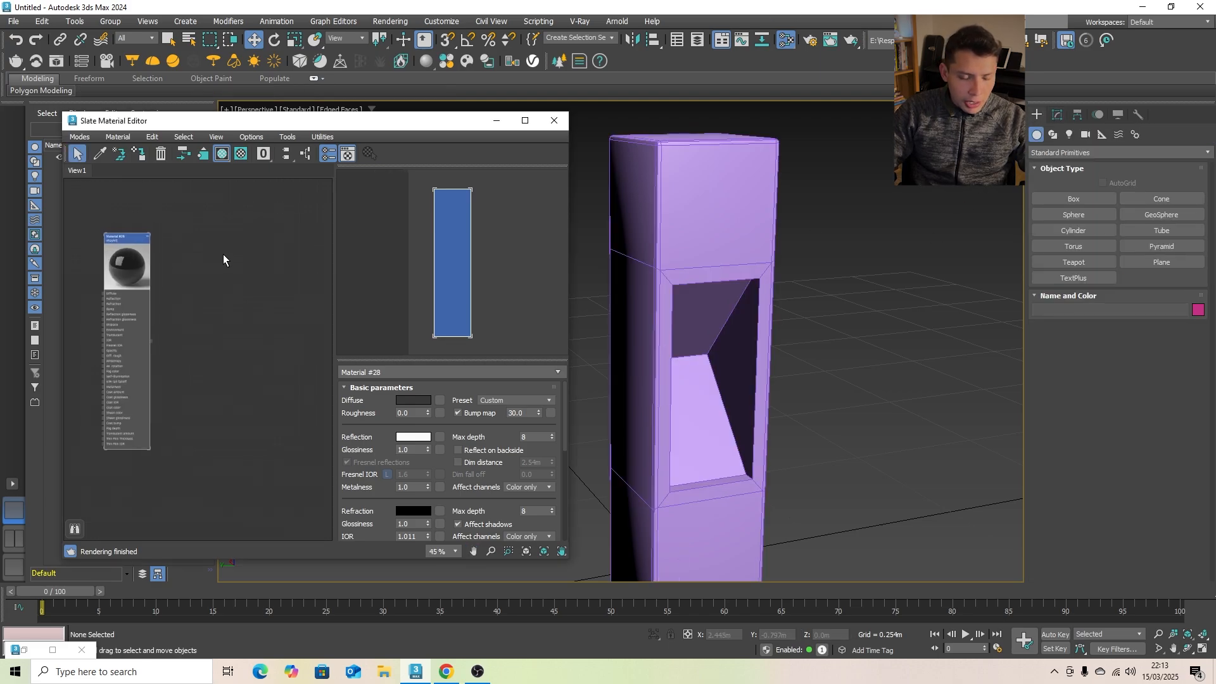
pyautogui.rightClick(223, 254)
pyautogui.moveTo(267, 261)
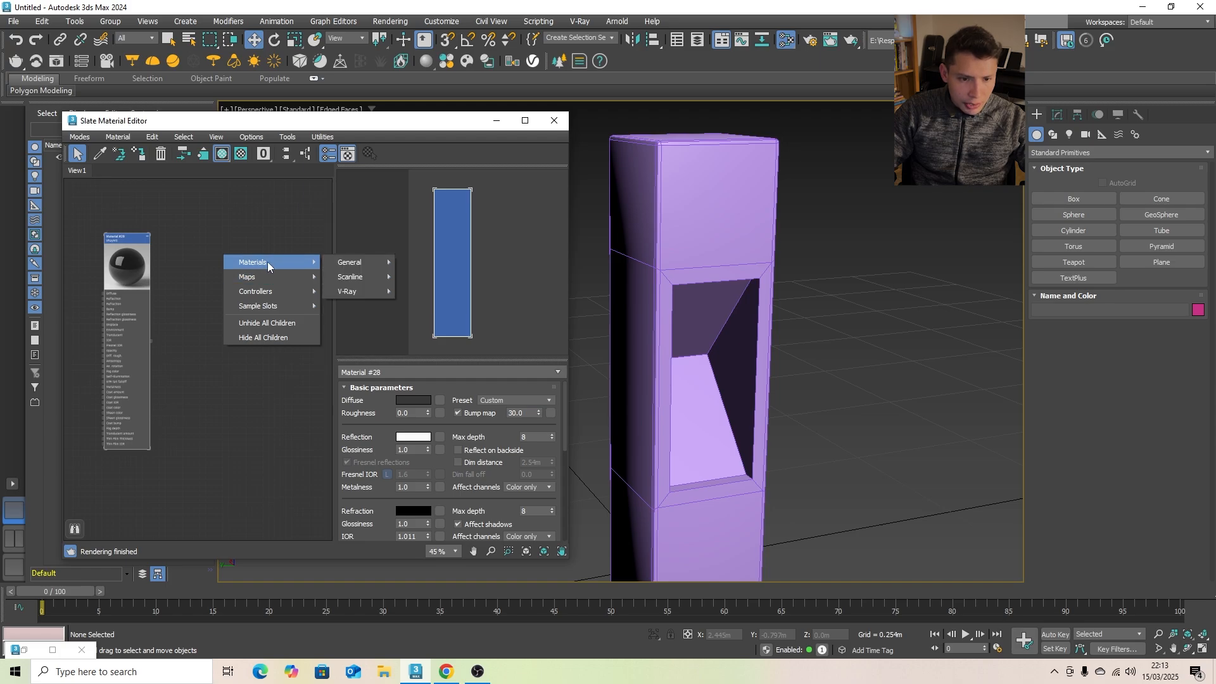
pyautogui.moveTo(353, 262)
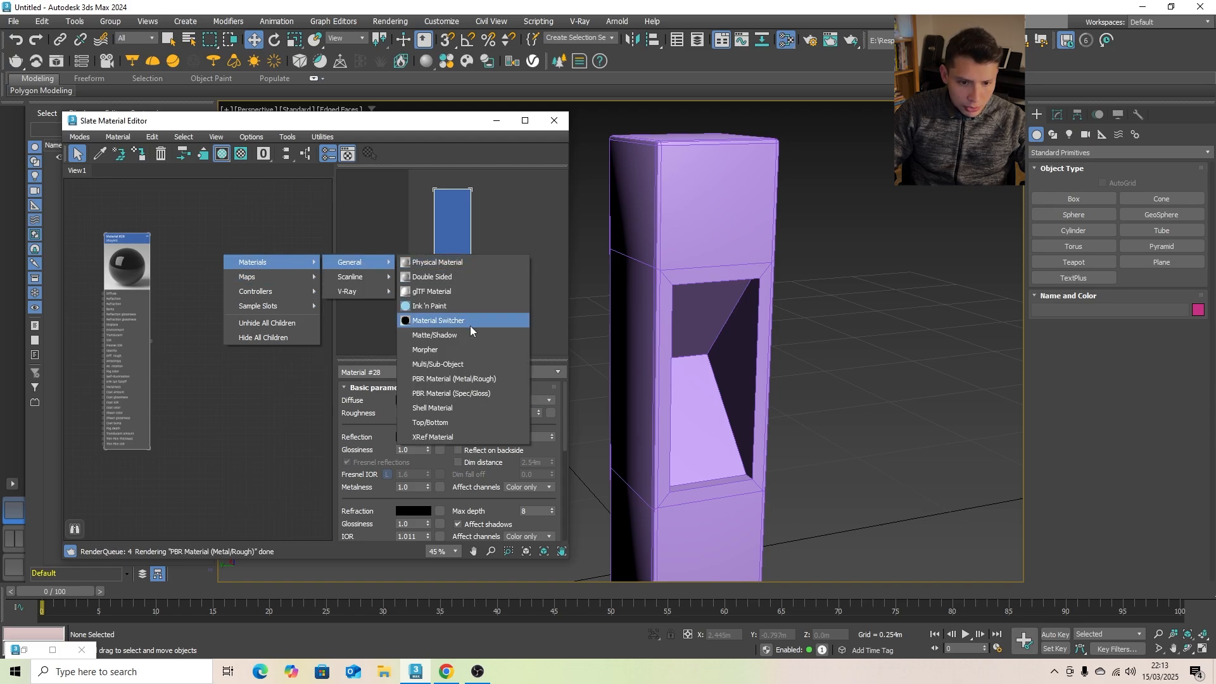
pyautogui.click(466, 366)
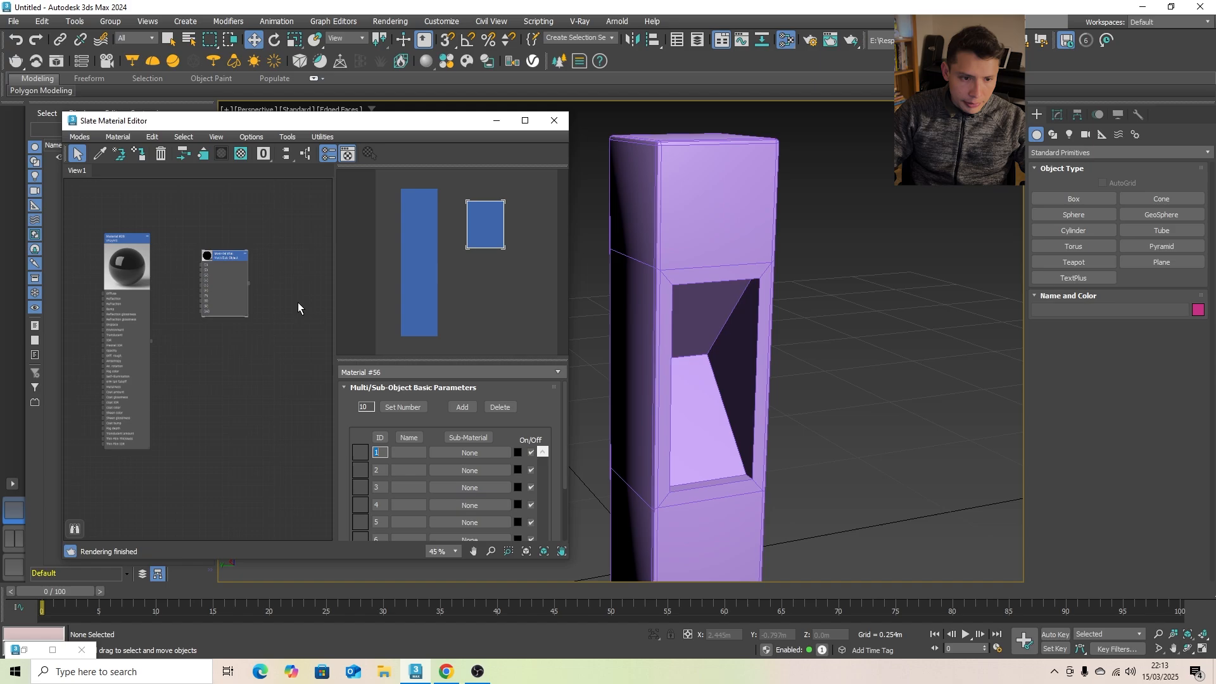
pyautogui.click(492, 408)
pyautogui.click(491, 408)
pyautogui.click(492, 408)
pyautogui.click(492, 408)
pyautogui.click(491, 408)
pyautogui.click(491, 408)
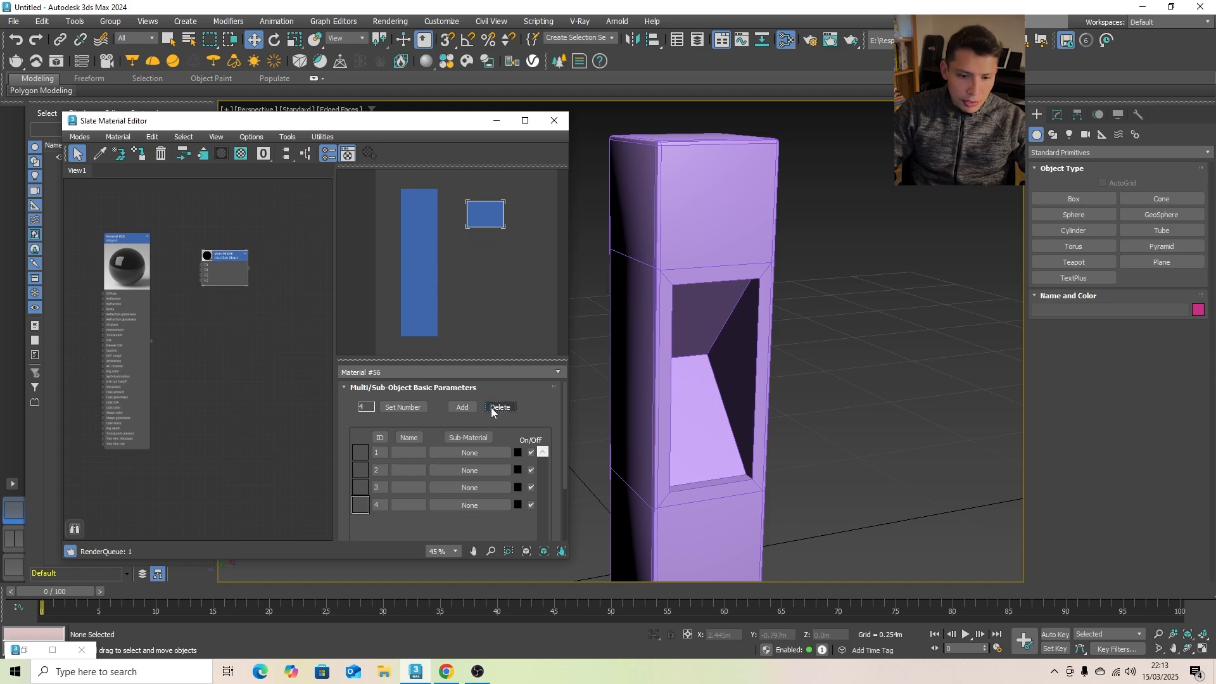
pyautogui.click(491, 408)
pyautogui.click(492, 408)
pyautogui.moveTo(208, 260); pyautogui.dragTo(226, 260)
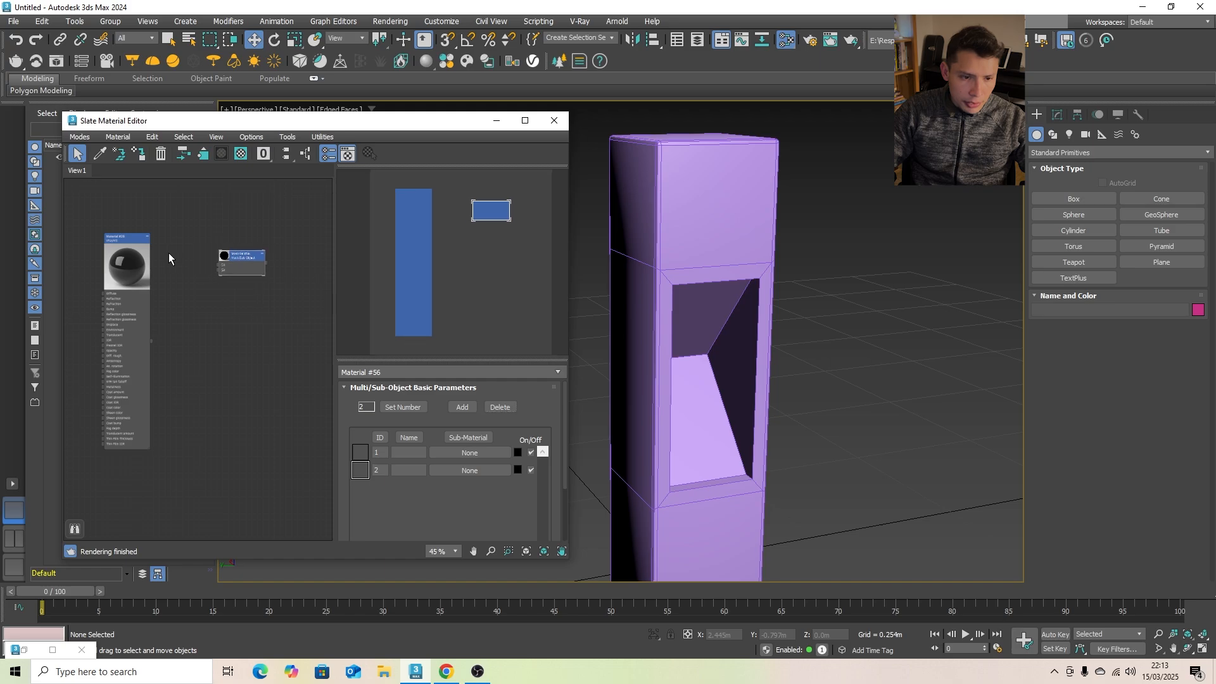
# - Connect the VRayMtl to sub-material slot 1 of the Multi/Sub-Object material, then move its node up and collapse its parameter list
pyautogui.scroll(4, 171, 257)
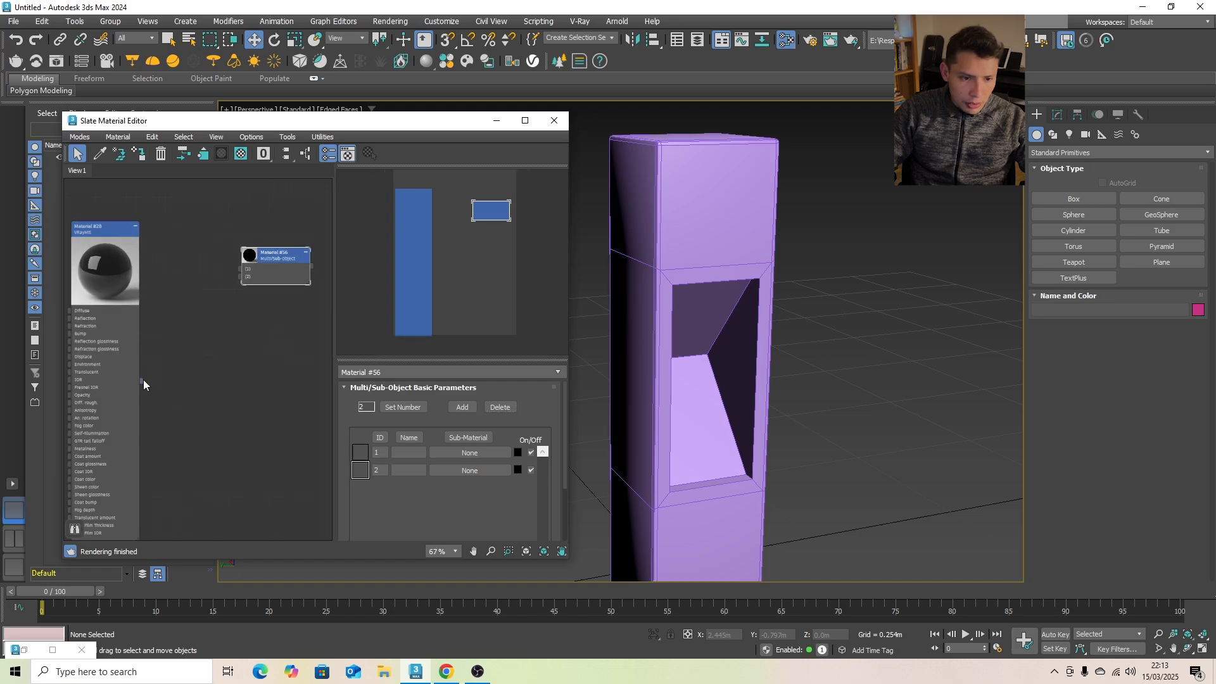
pyautogui.moveTo(143, 380); pyautogui.dragTo(275, 272)
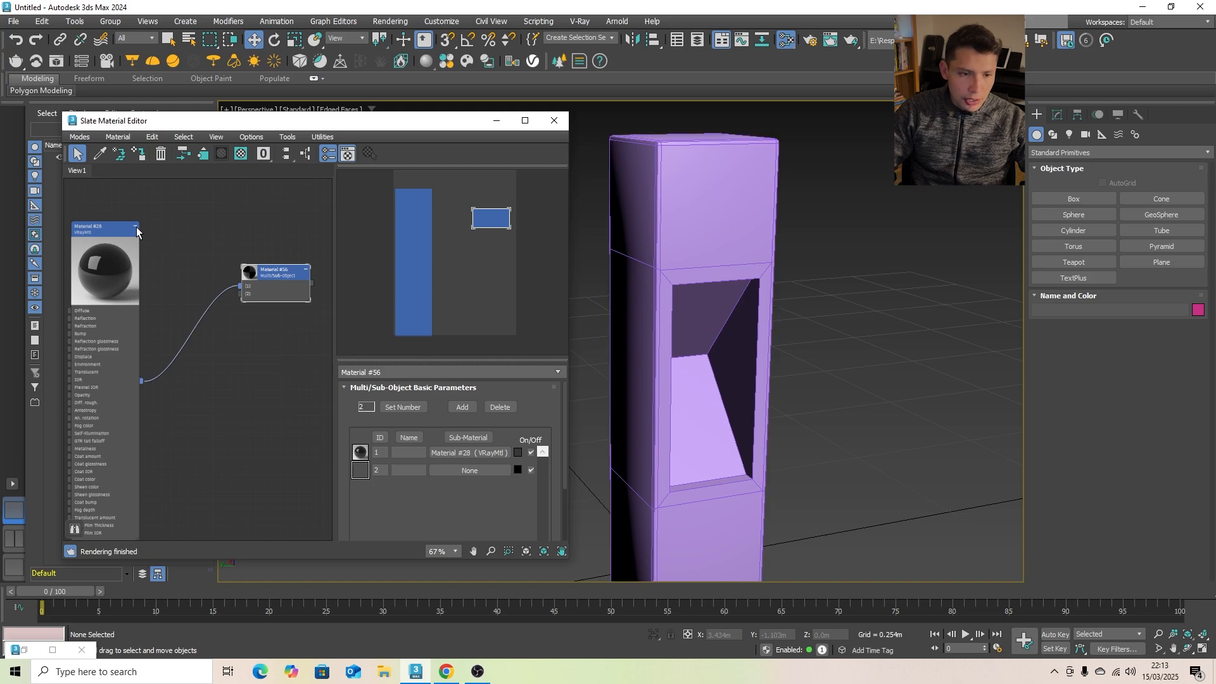
pyautogui.moveTo(137, 232); pyautogui.dragTo(137, 197)
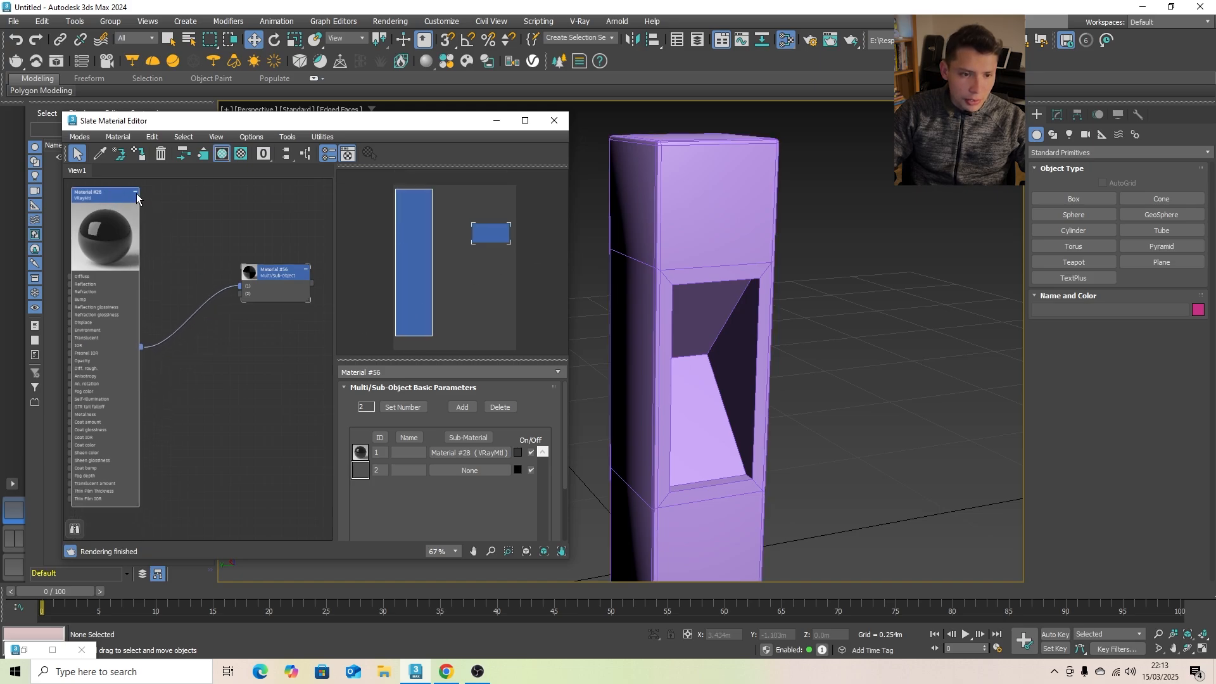
pyautogui.click(136, 195)
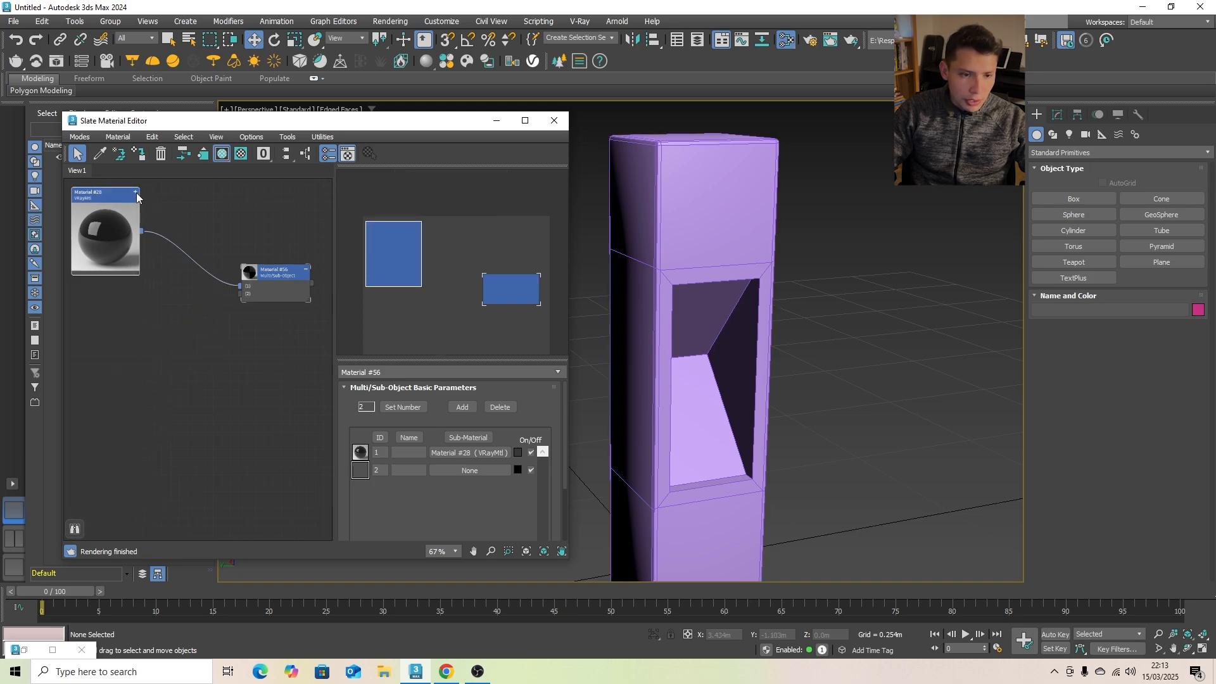
# - Create a second VRayMtl node and place it below the first one
pyautogui.rightClick(91, 334)
pyautogui.moveTo(131, 342)
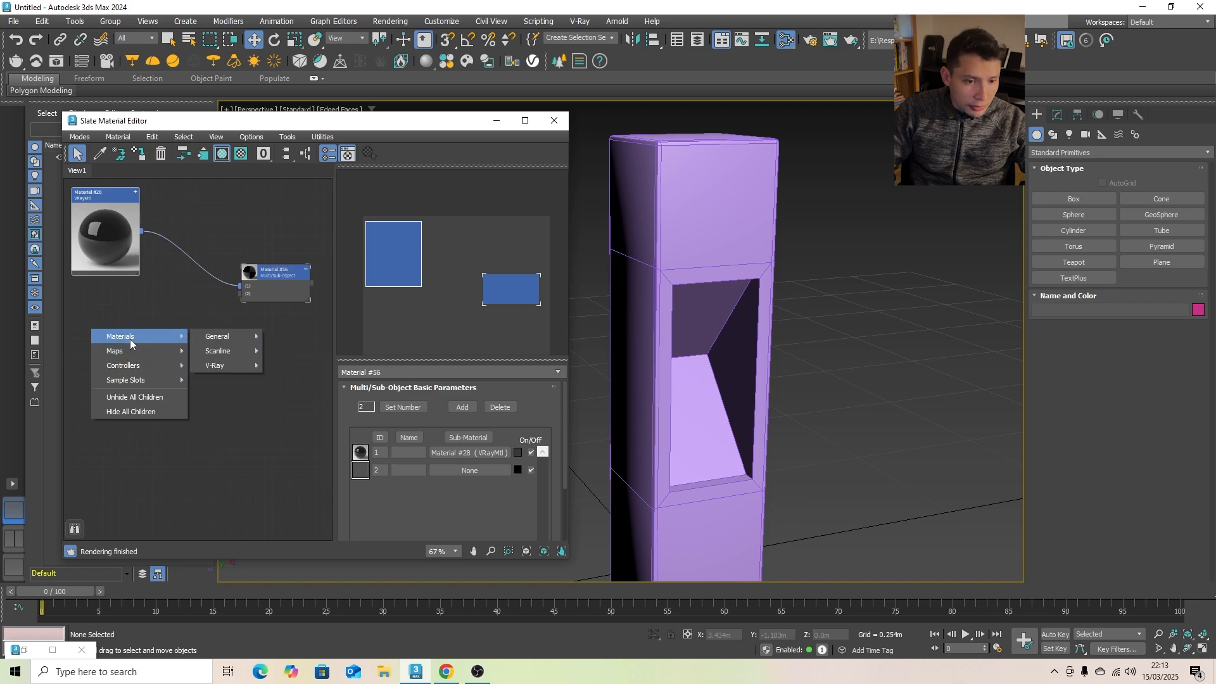
pyautogui.moveTo(215, 365)
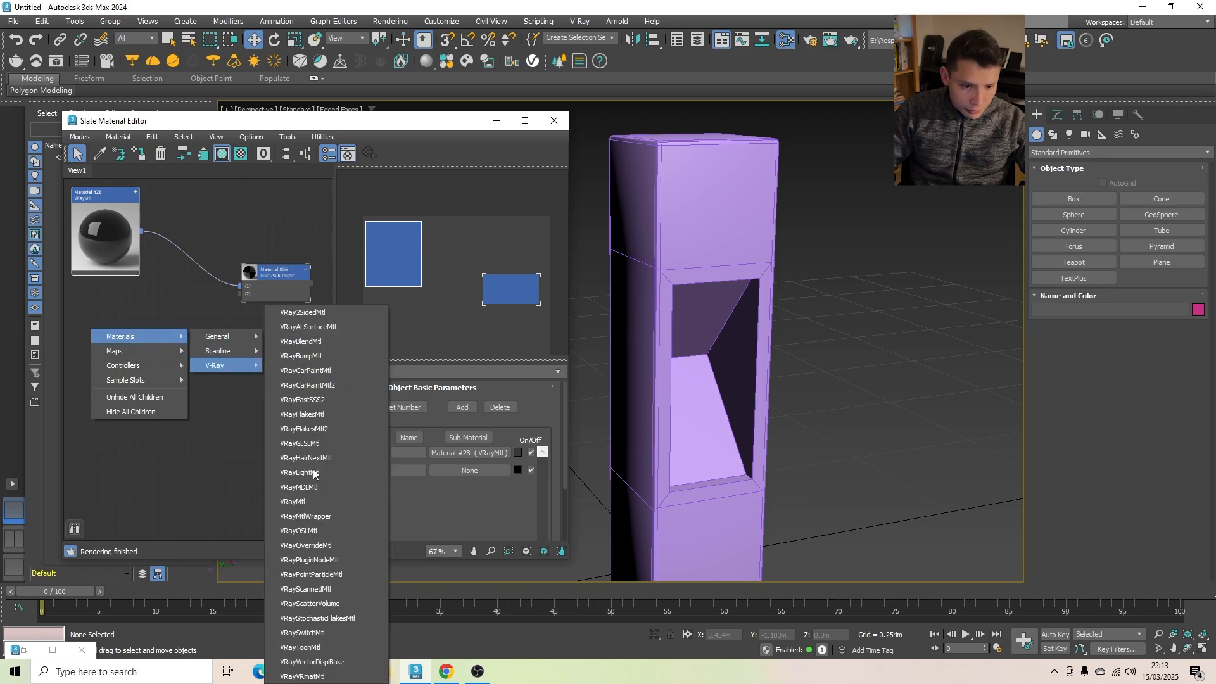
pyautogui.click(298, 502)
pyautogui.click(127, 334)
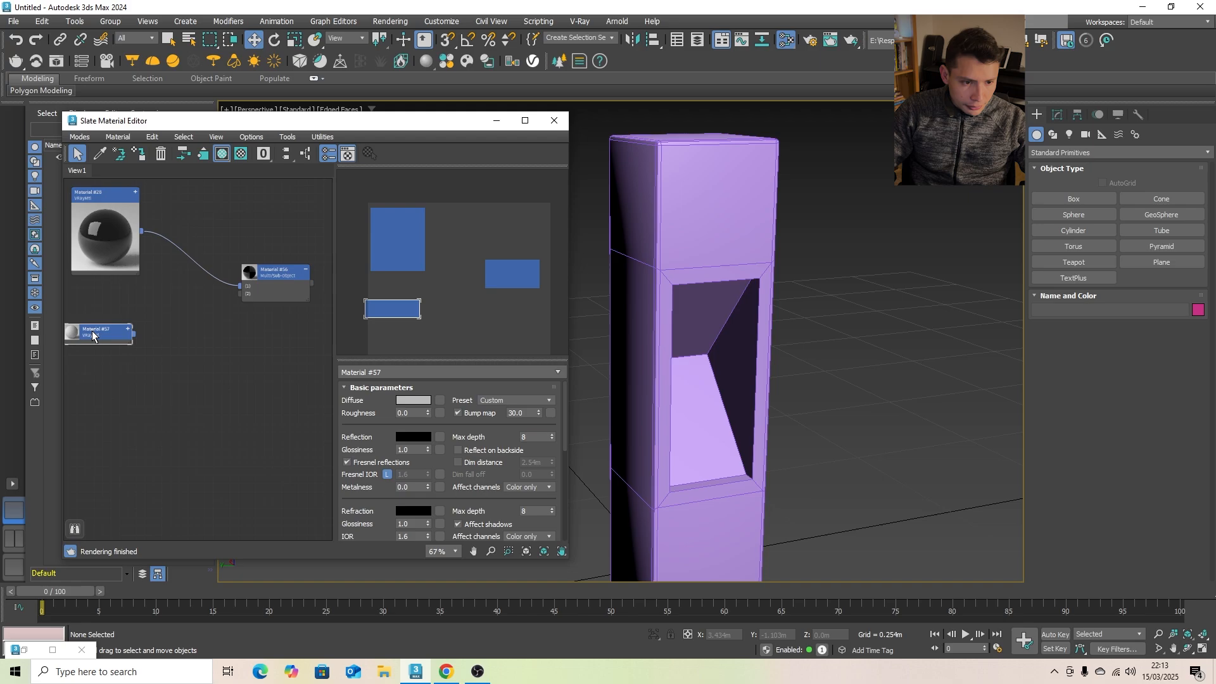
pyautogui.moveTo(96, 335); pyautogui.dragTo(136, 360)
# - Set the diffuse color of the new VRayMtl to black
pyautogui.click(419, 400)
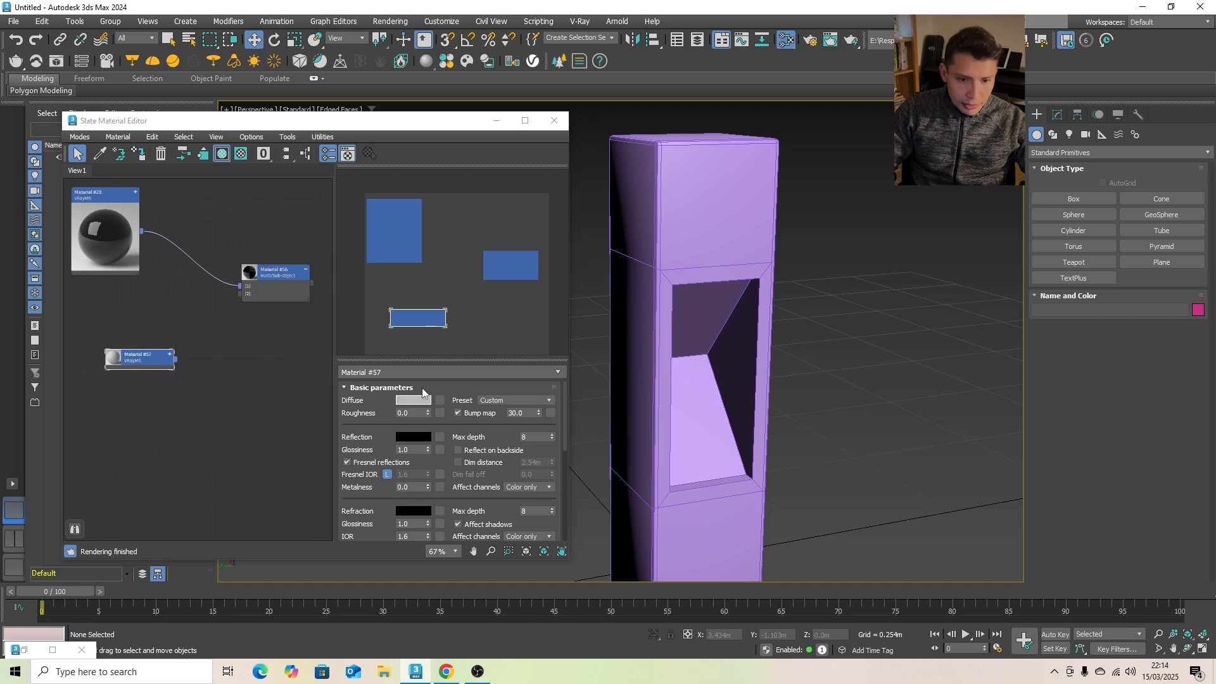
pyautogui.moveTo(207, 317); pyautogui.dragTo(207, 256)
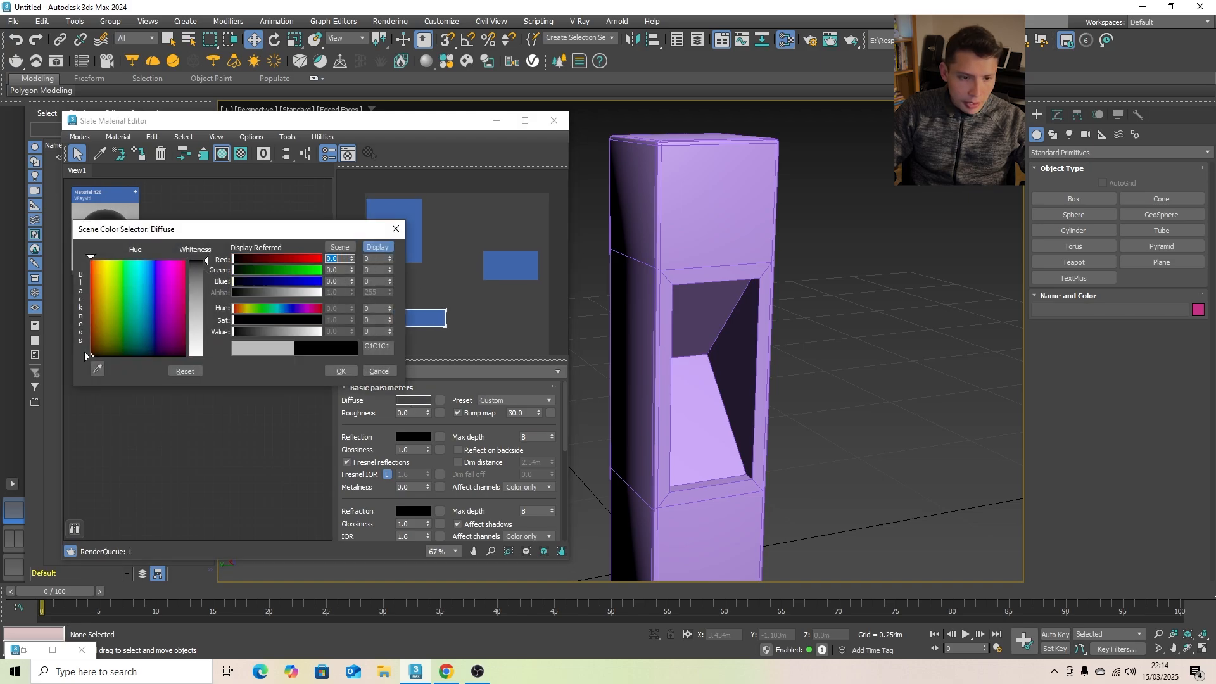
pyautogui.click(341, 371)
# - Give the new VRayMtl a light orange self-illumination color with a multiplier of 5.0
pyautogui.moveTo(565, 413); pyautogui.dragTo(568, 466)
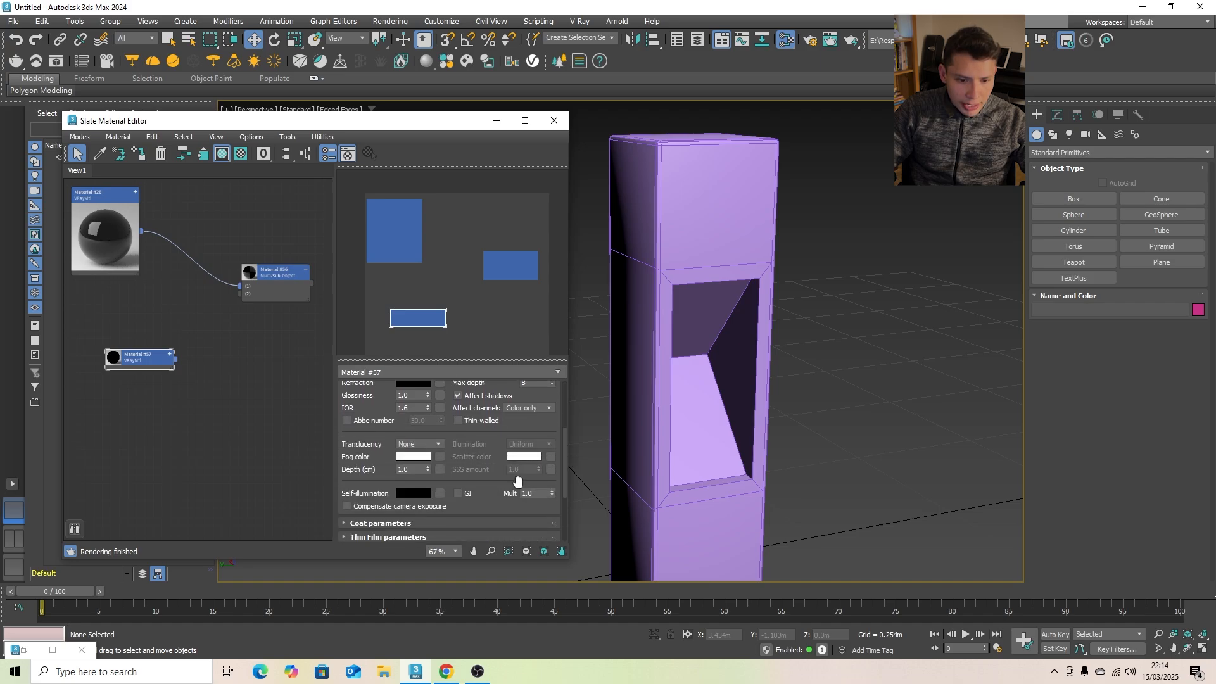
pyautogui.click(441, 494)
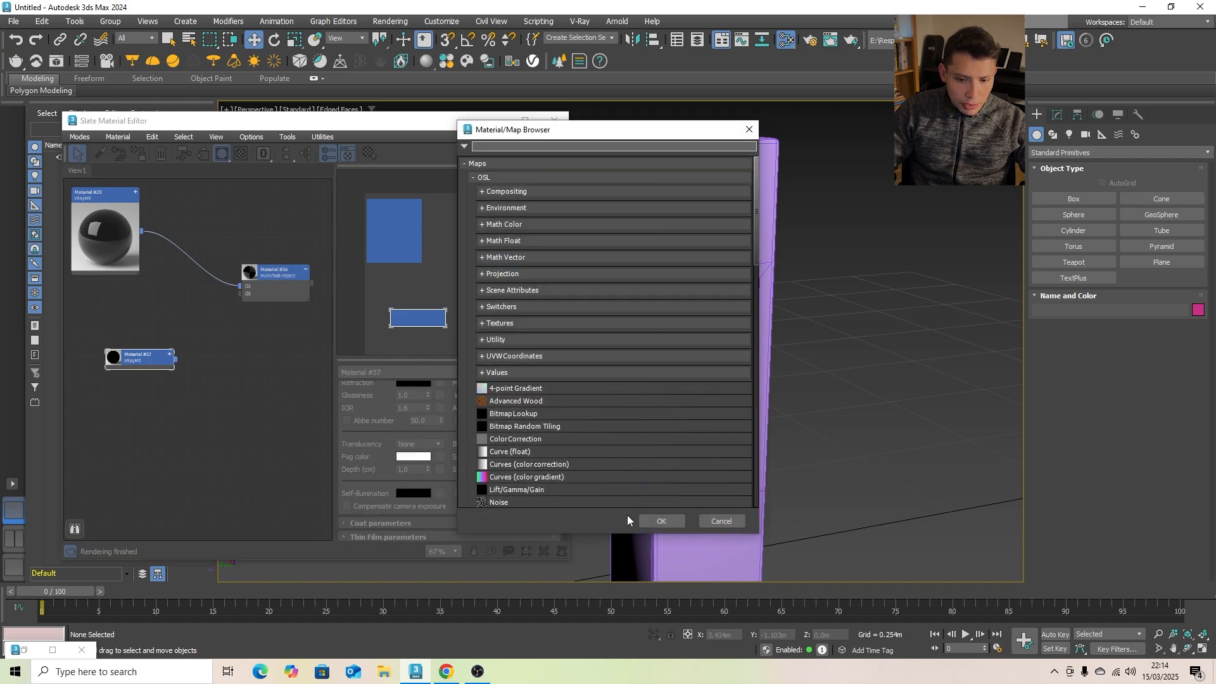
pyautogui.click(720, 519)
pyautogui.click(411, 496)
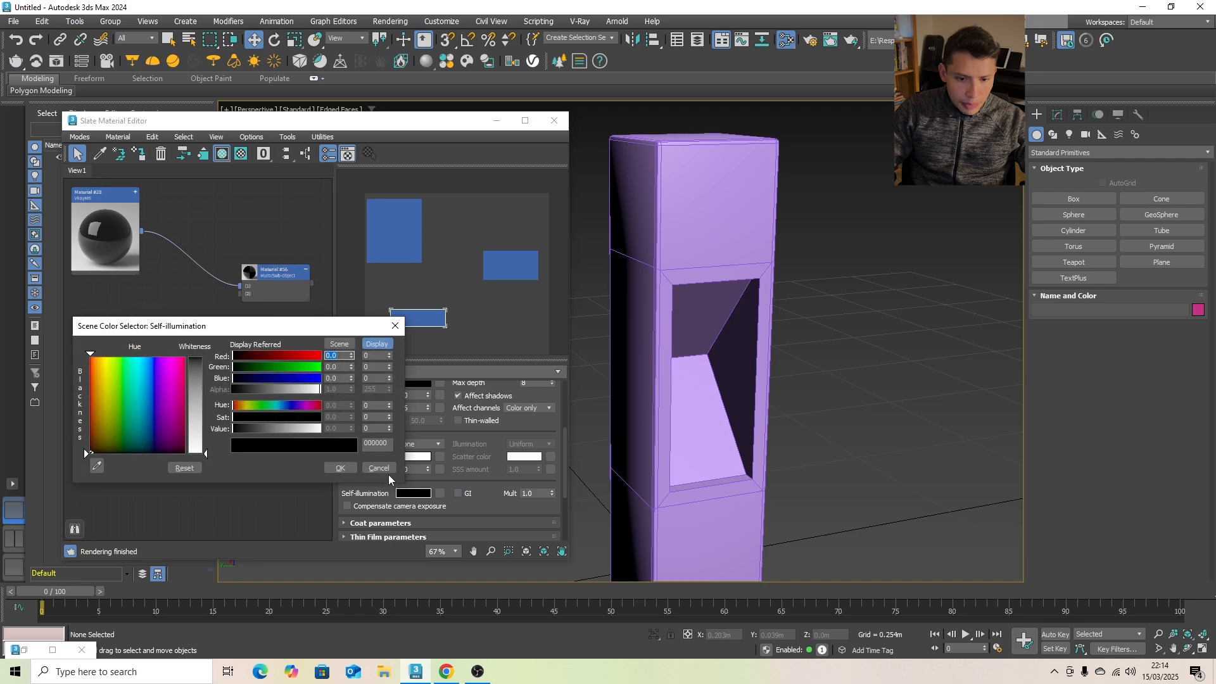
pyautogui.click(100, 365)
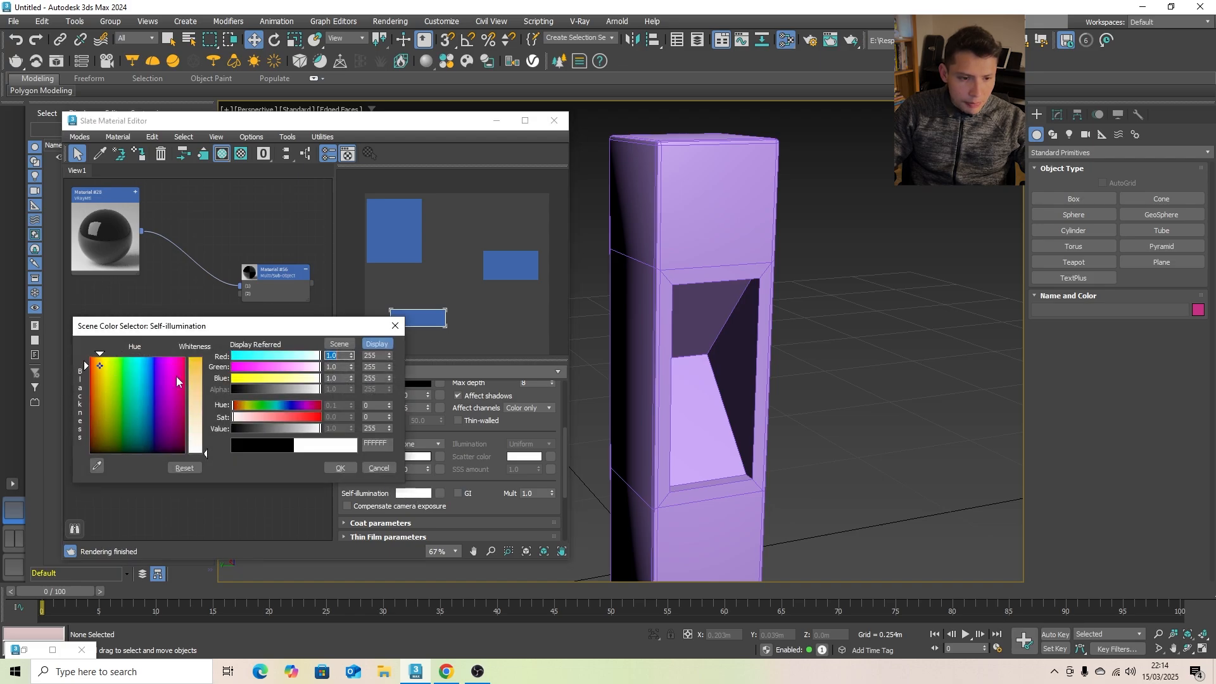
pyautogui.click(207, 379)
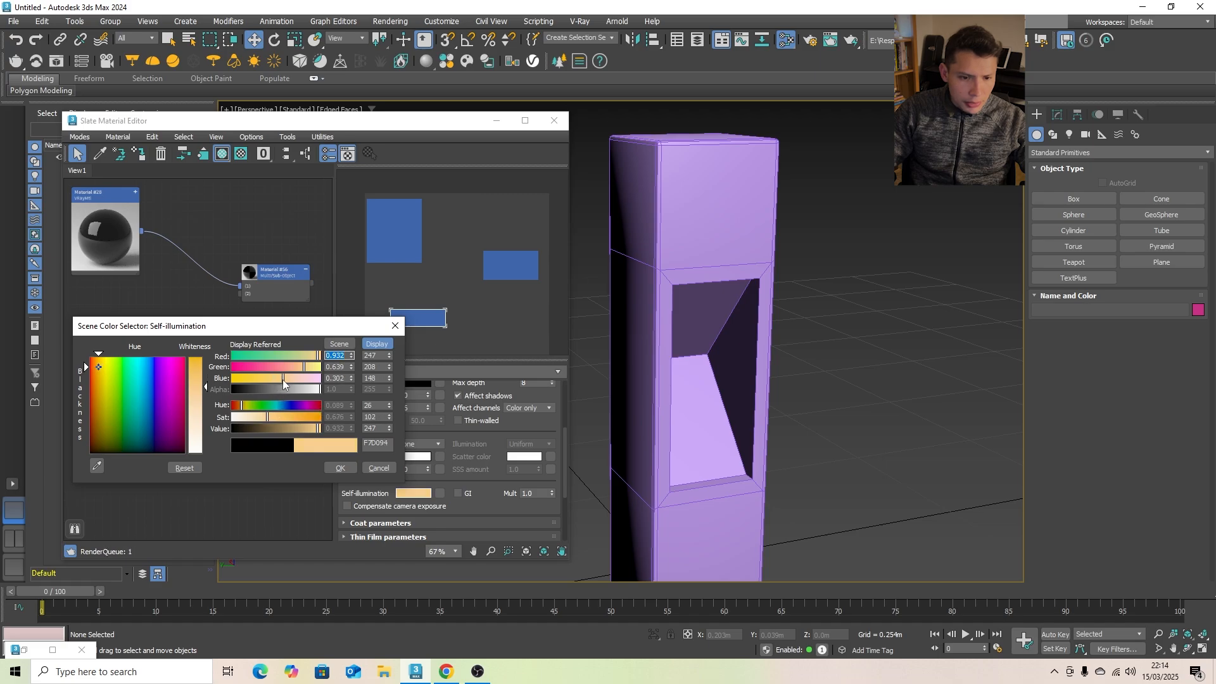
pyautogui.click(335, 468)
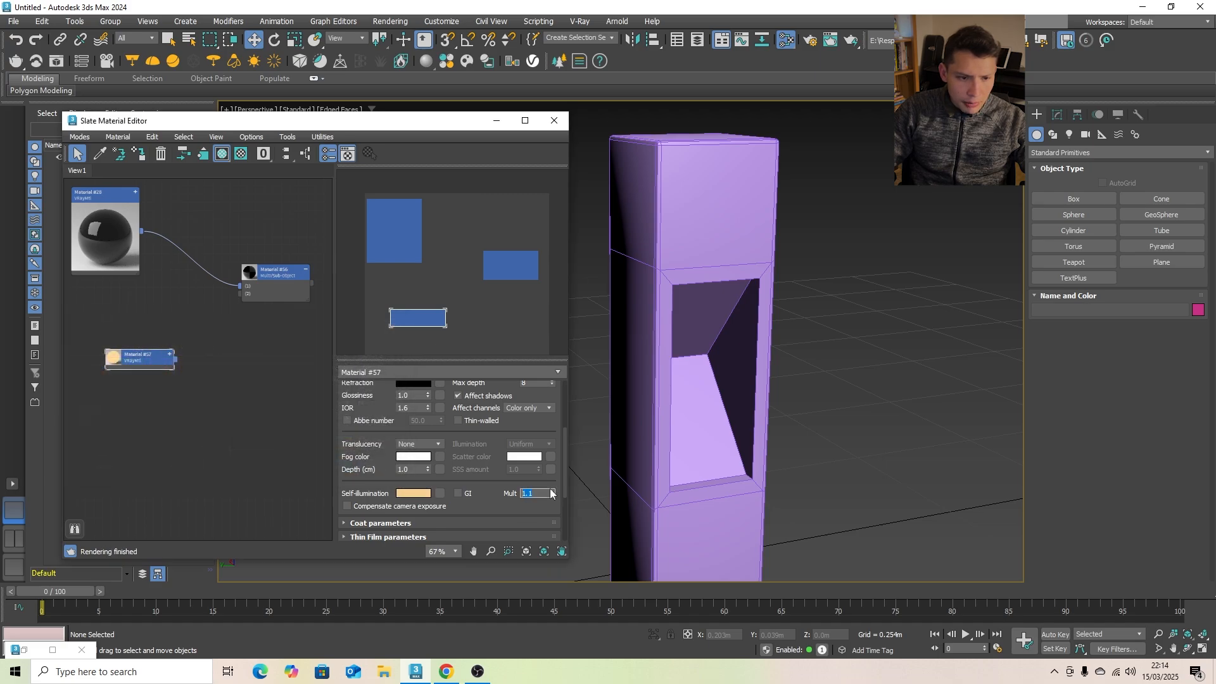
pyautogui.moveTo(551, 492); pyautogui.dragTo(556, 466)
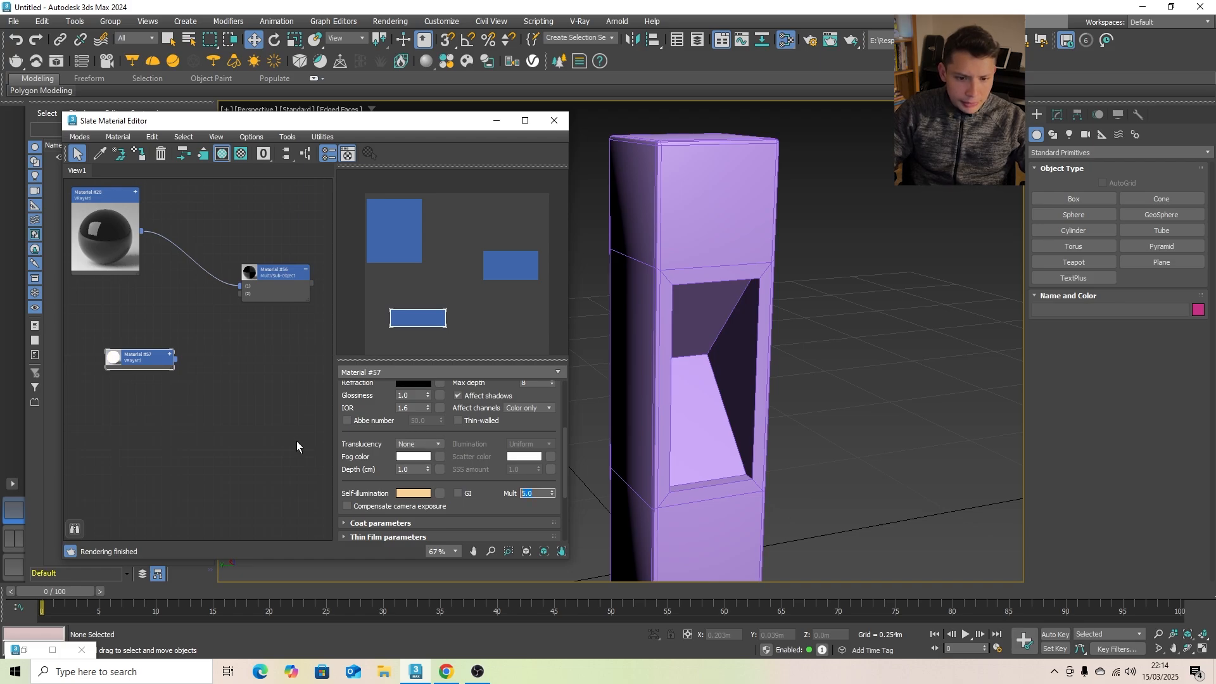
# - Connect the self-illuminated VRayMtl to sub-material slot 2 of the Multi/Sub-Object material and tidy the node's position
pyautogui.moveTo(153, 361); pyautogui.dragTo(78, 361)
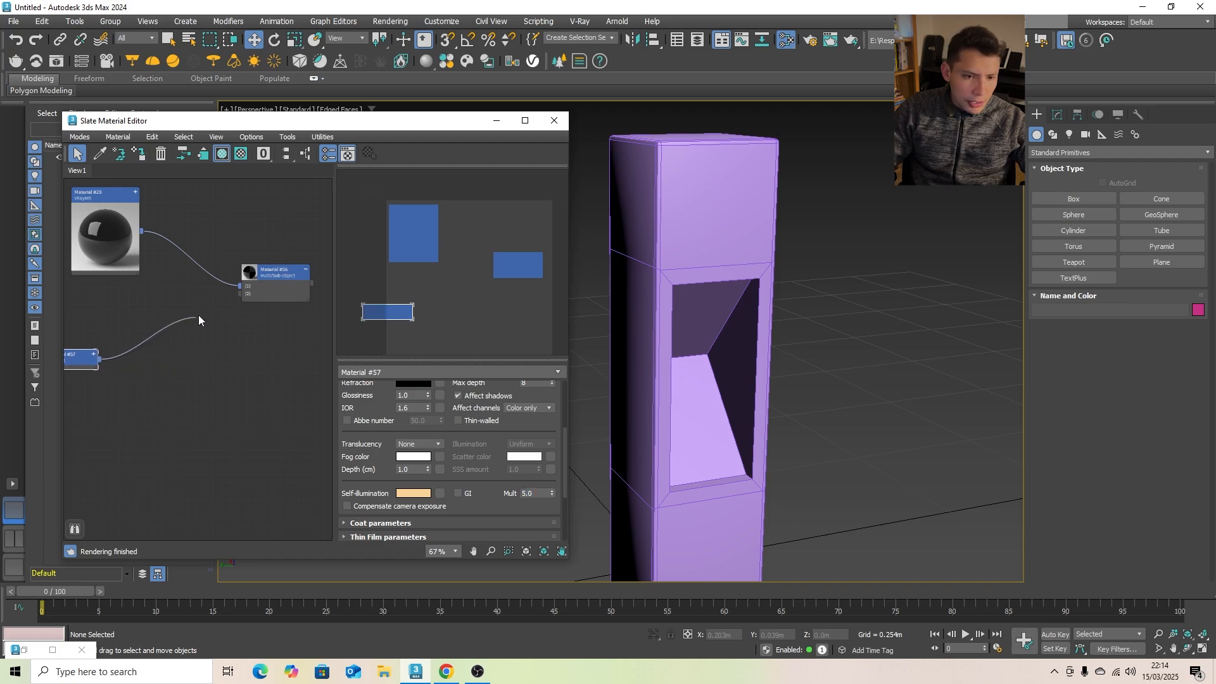
pyautogui.moveTo(229, 300); pyautogui.dragTo(240, 294)
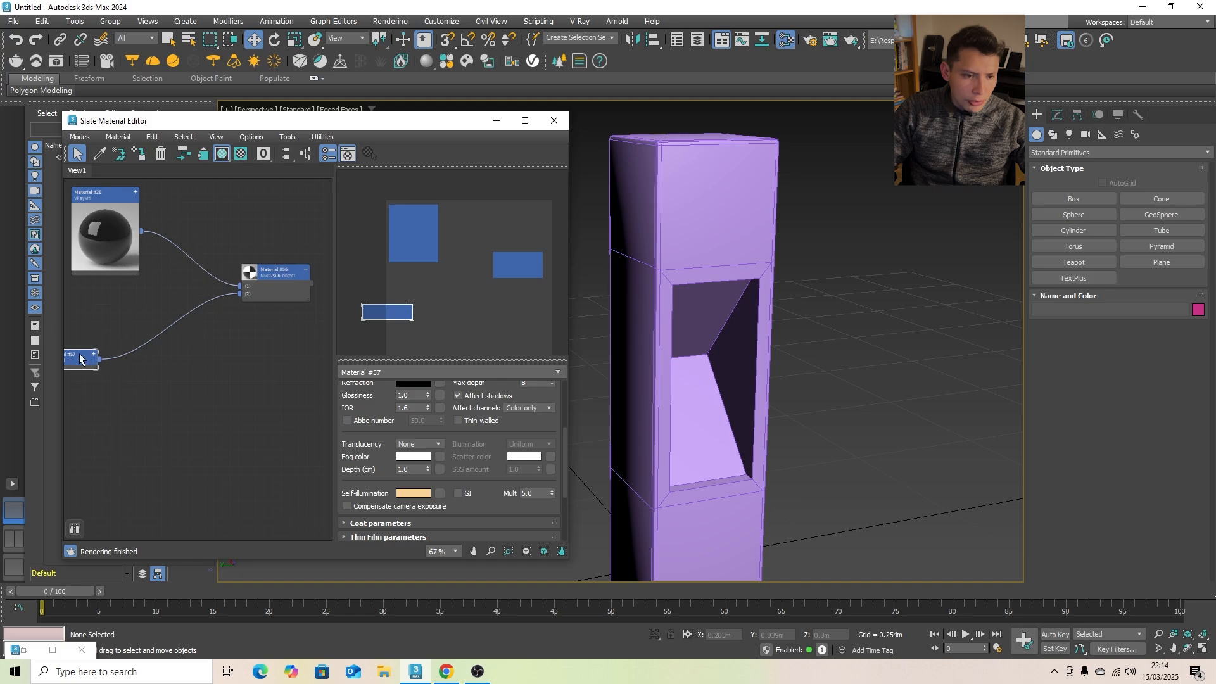
pyautogui.moveTo(86, 355); pyautogui.dragTo(110, 346)
# - Rename the Multi/Sub-Object material as "Lighting Bollard"
pyautogui.click(284, 270)
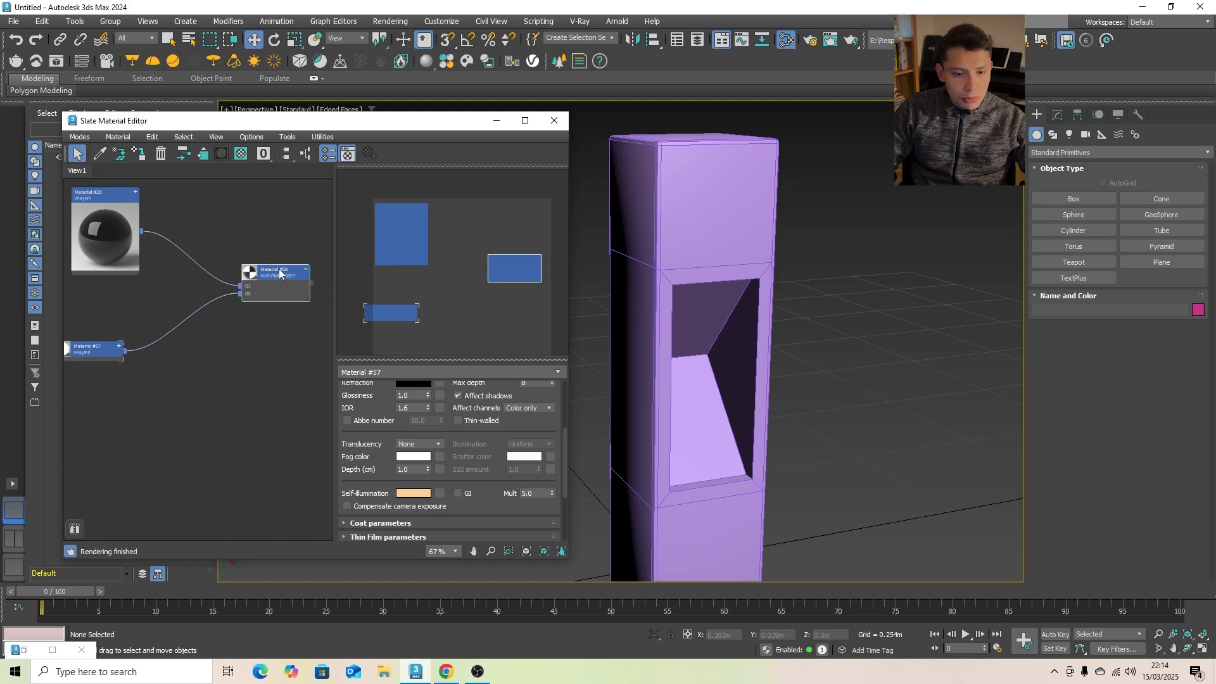
pyautogui.write('Lighting')
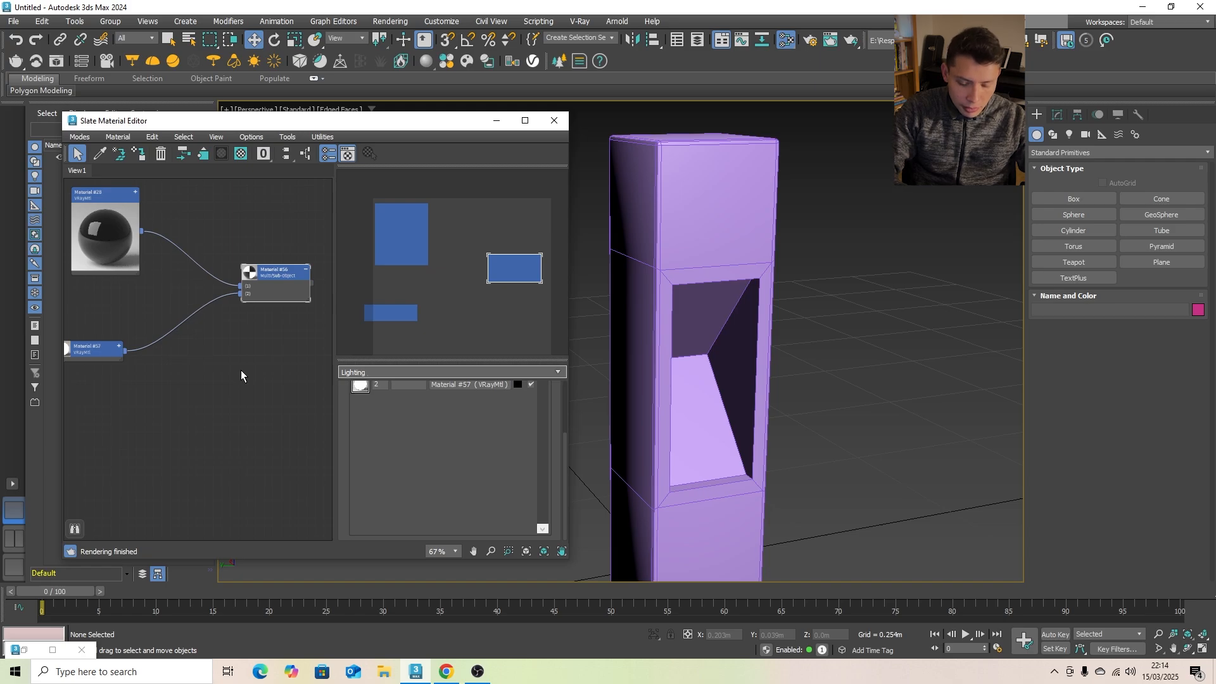
pyautogui.write(' Bollard')
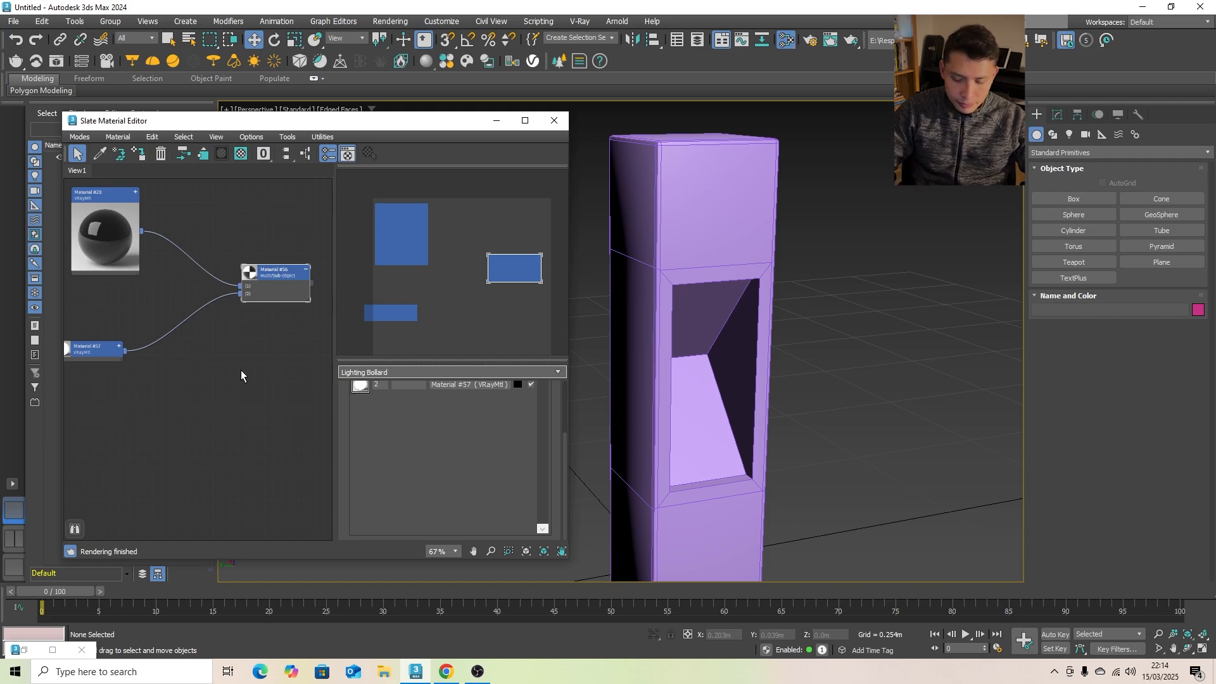
pyautogui.press('Return')
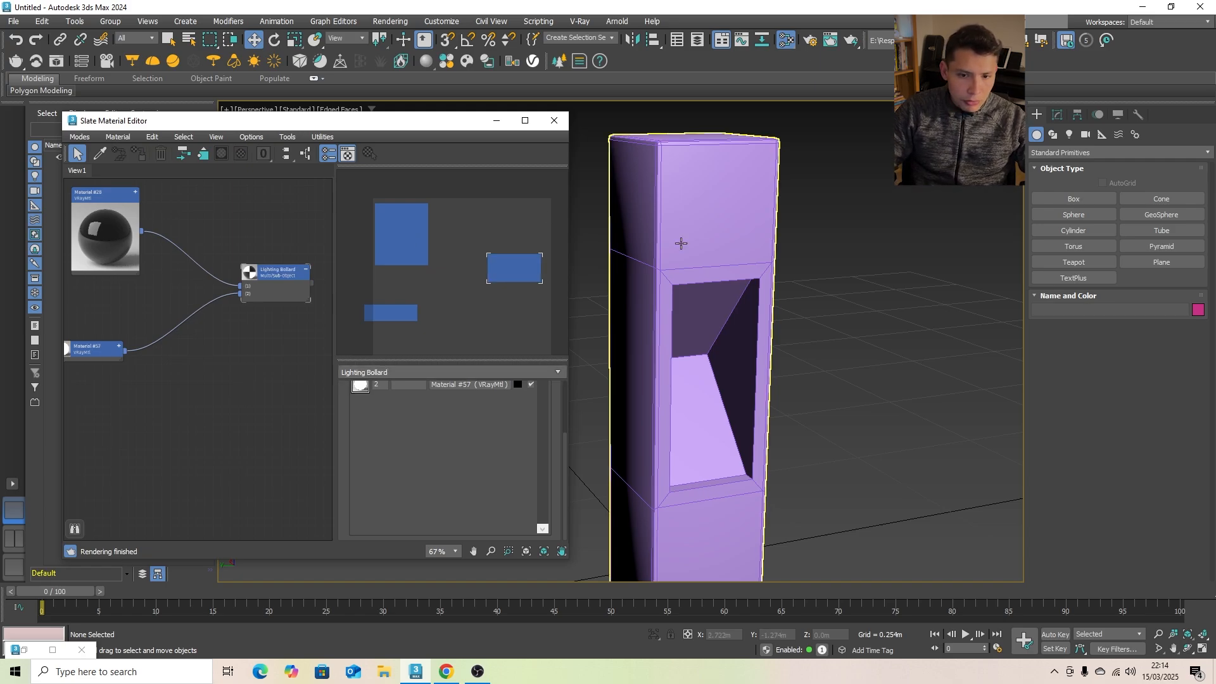
# - Assign the Lighting Bollard material to the post, minimize the material editor and deselect the post
pyautogui.click(293, 272)
pyautogui.click(701, 189)
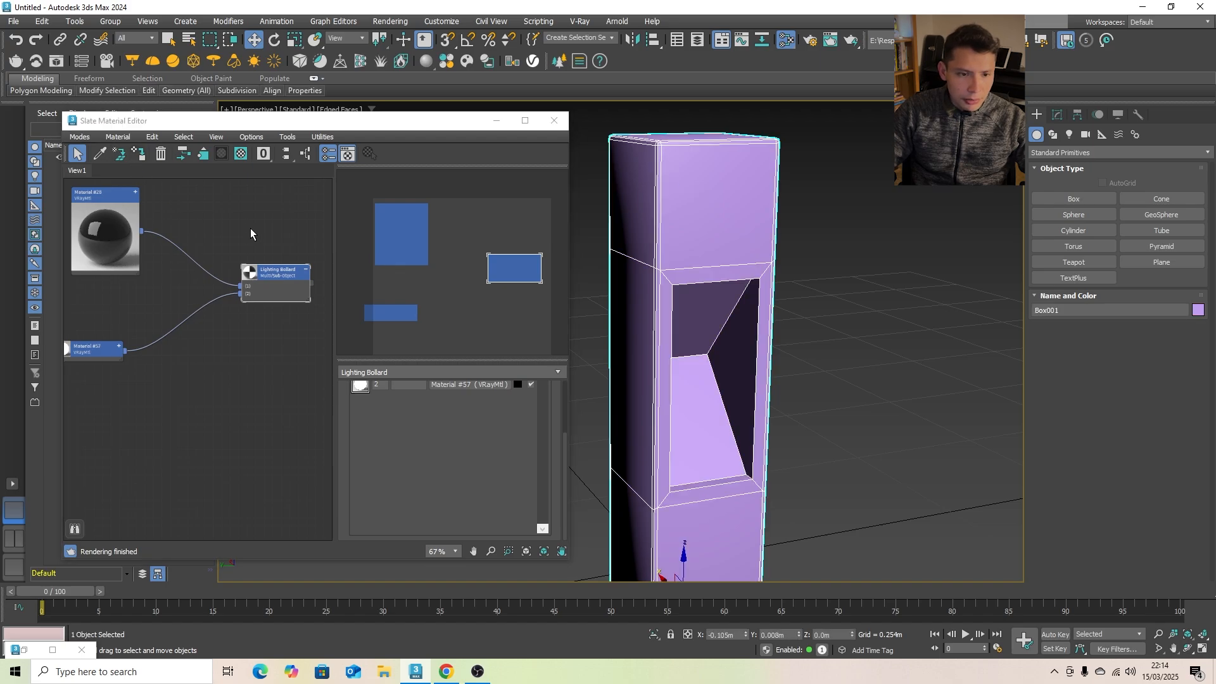
pyautogui.click(140, 158)
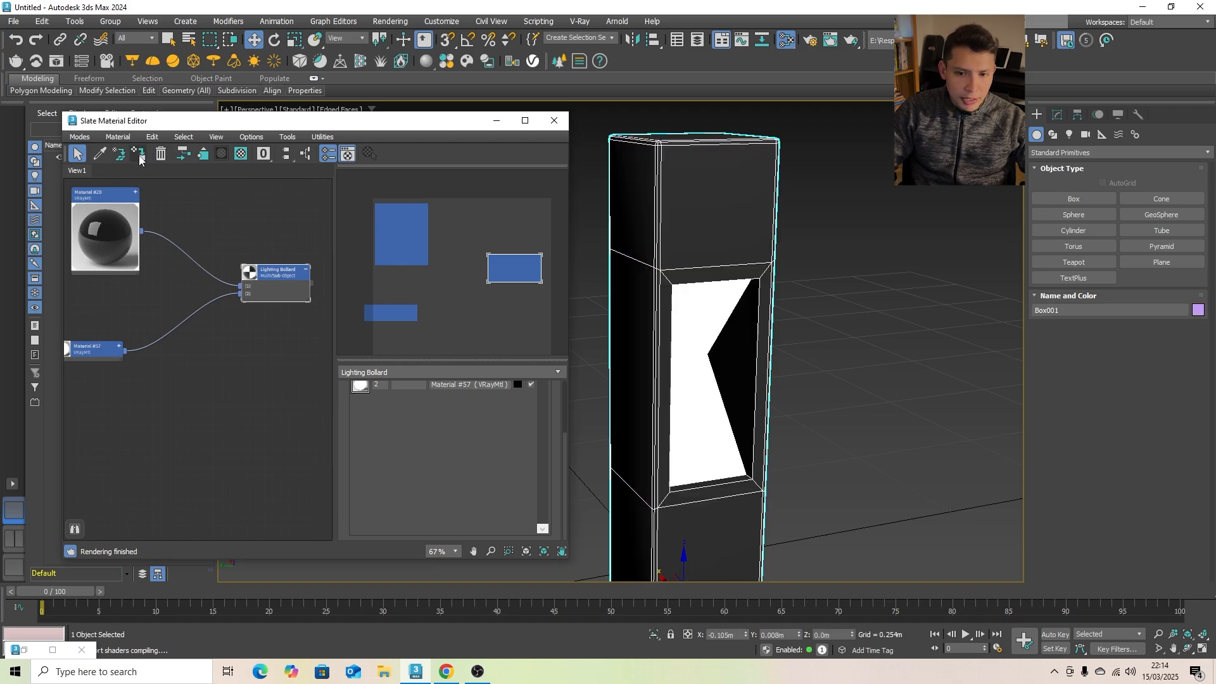
pyautogui.click(497, 120)
pyautogui.click(505, 260)
# - Show the four-viewport layout and draw a ground plane about 3.9 m long and 5.1 m wide around the post in the Top view
pyautogui.scroll(-3, 659, 383)
pyautogui.scroll(-5, 665, 387)
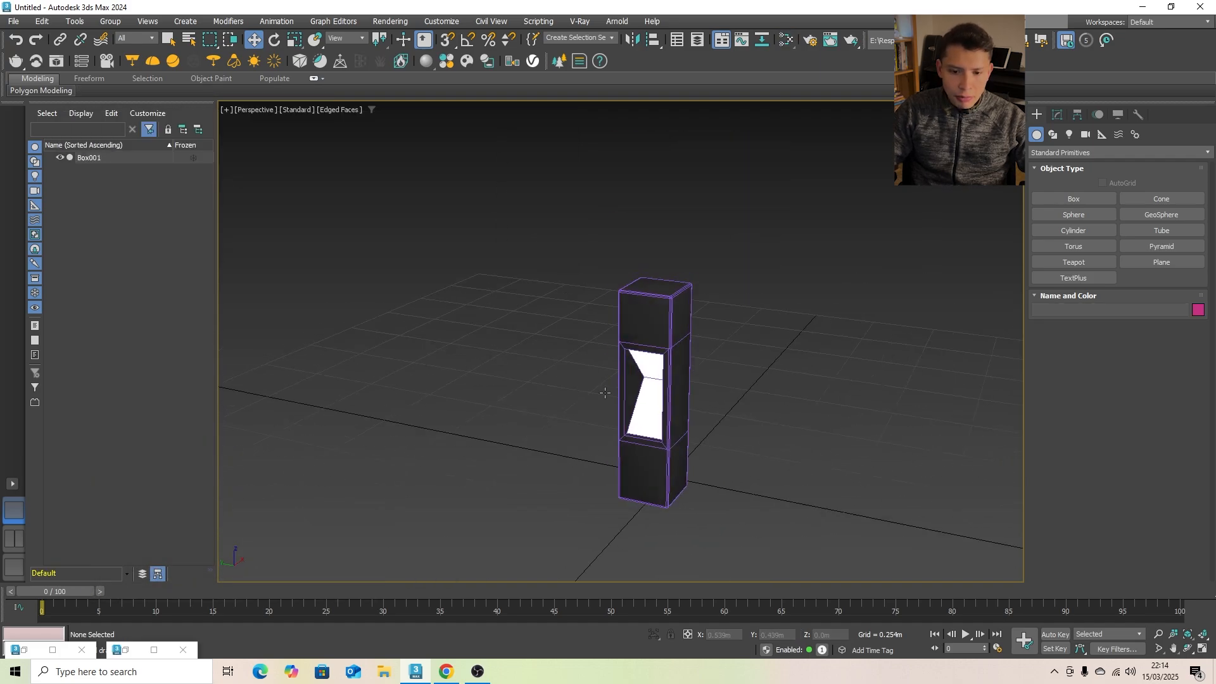
pyautogui.keyDown('alt'); pyautogui.moveTo(606, 385); pyautogui.dragTo(669, 357, button='middle'); pyautogui.keyUp('alt')
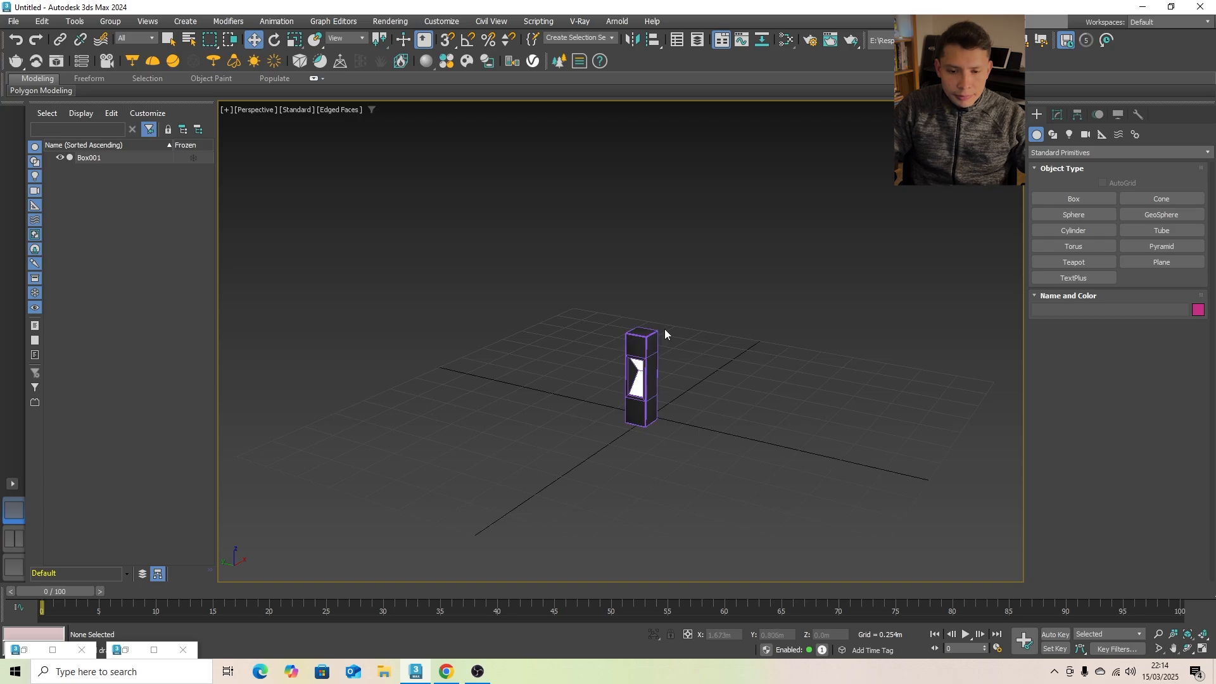
pyautogui.click(1159, 262)
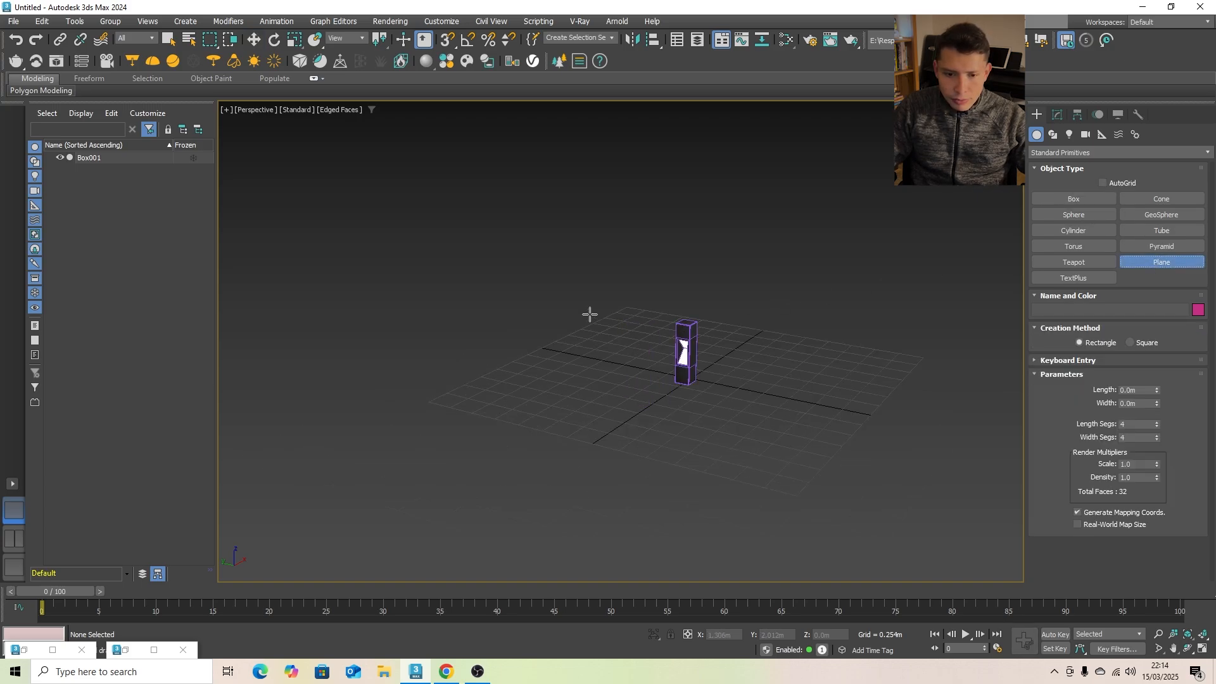
pyautogui.moveTo(589, 312)
pyautogui.keyDown('alt'); pyautogui.mouseDown(button='middle')
pyautogui.moveTo(614, 340)
pyautogui.moveTo(579, 343)
pyautogui.moveTo(595, 331)
pyautogui.mouseUp(button='middle'); pyautogui.keyUp('alt')
pyautogui.press('t')
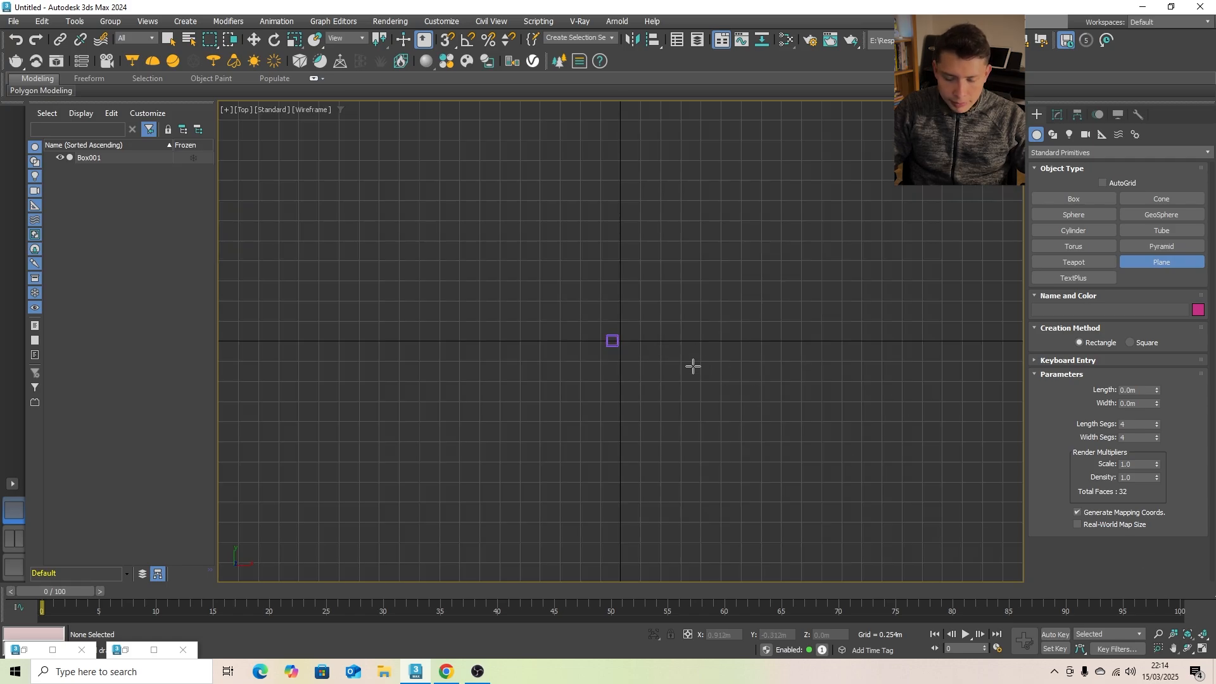
pyautogui.click(1203, 650)
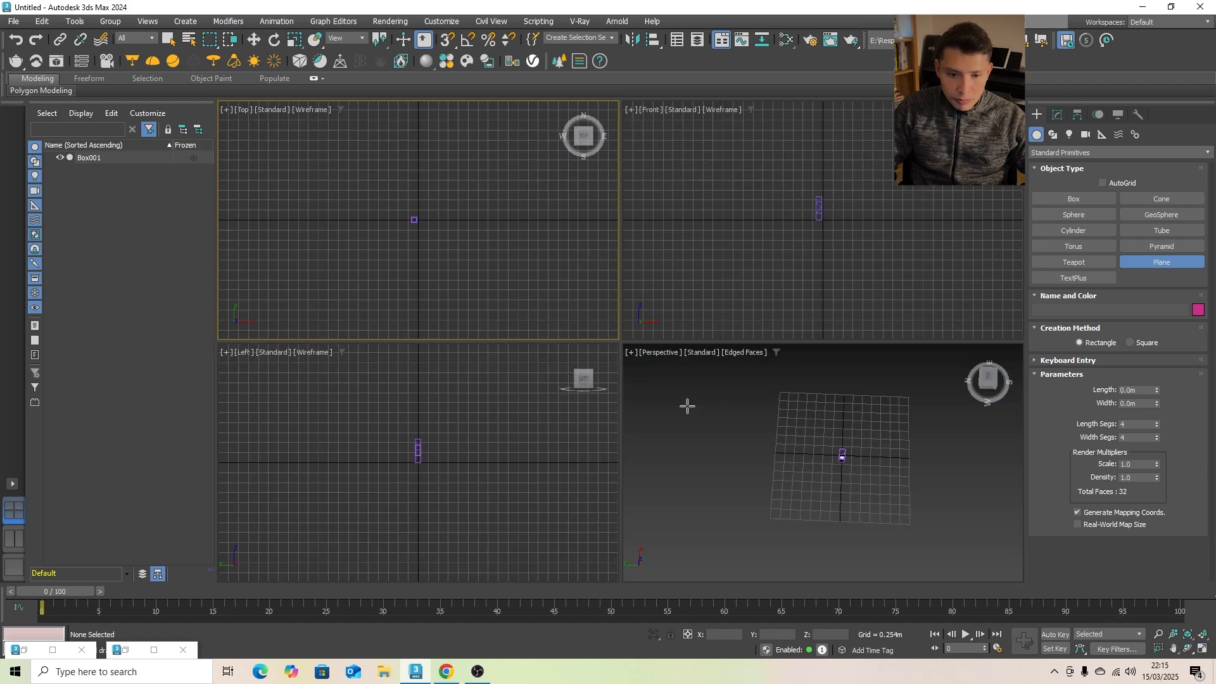
pyautogui.moveTo(305, 151); pyautogui.dragTo(506, 309)
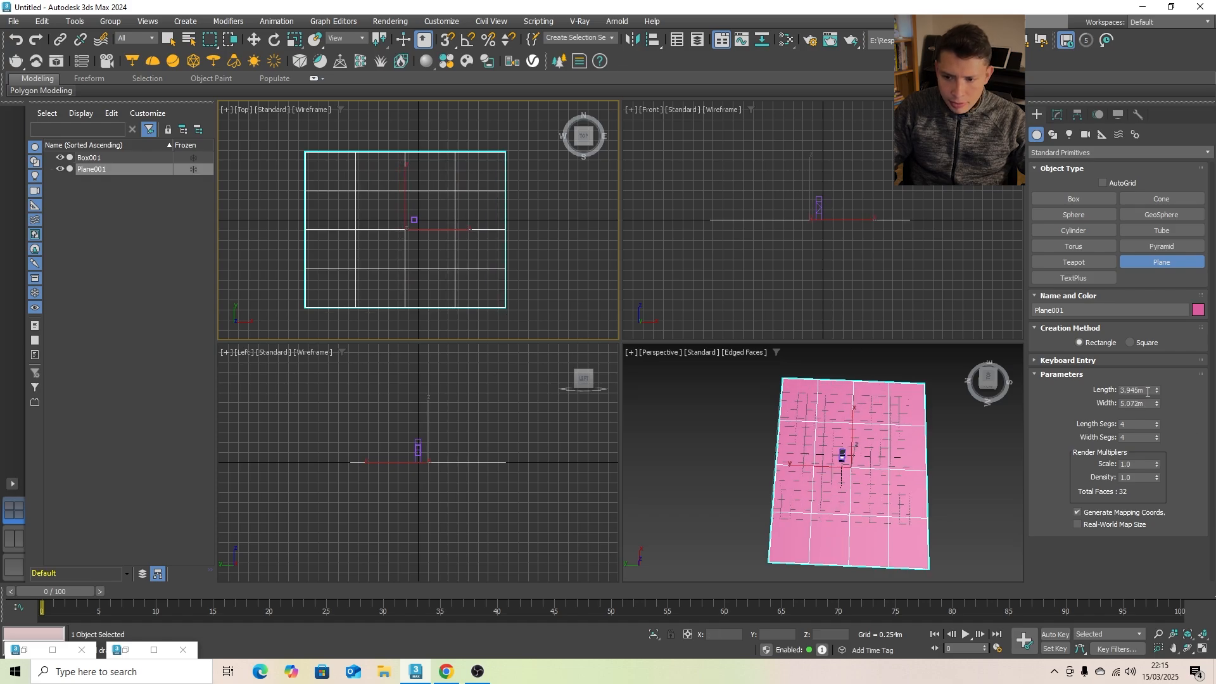
# - Set the ground plane's length and width to 7 m each
pyautogui.moveTo(1148, 392); pyautogui.dragTo(1045, 388)
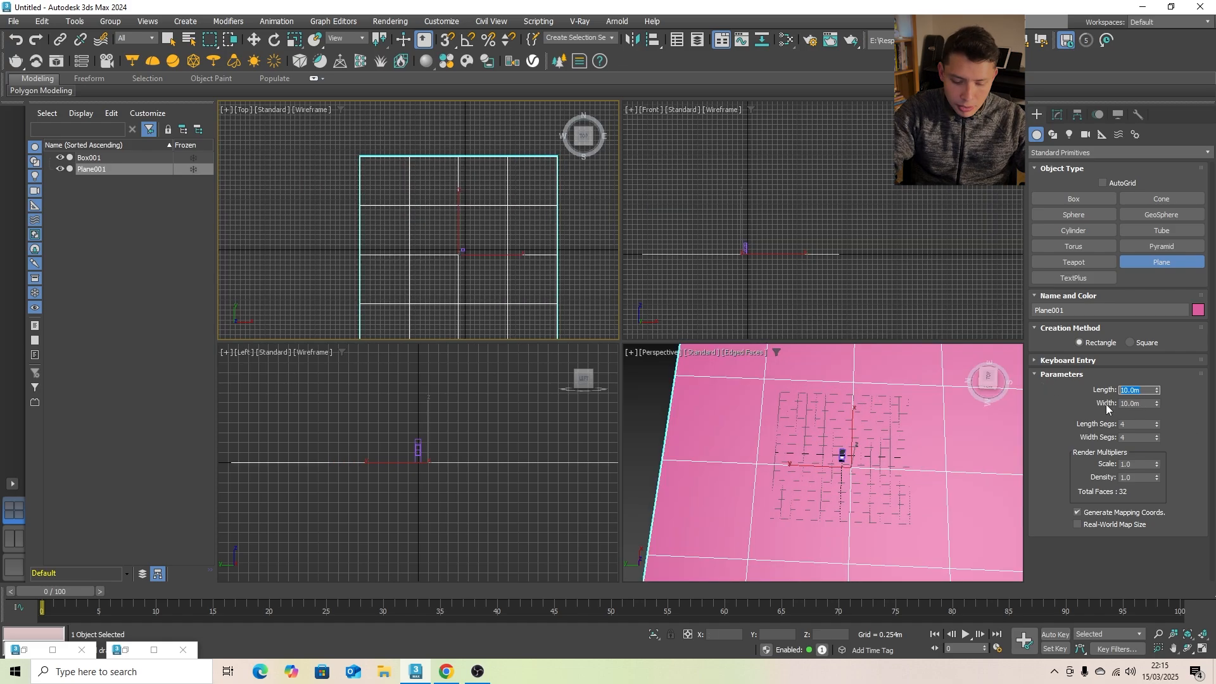
pyautogui.write('7')
pyautogui.press('Tab')
pyautogui.write('7')
pyautogui.press('Return')
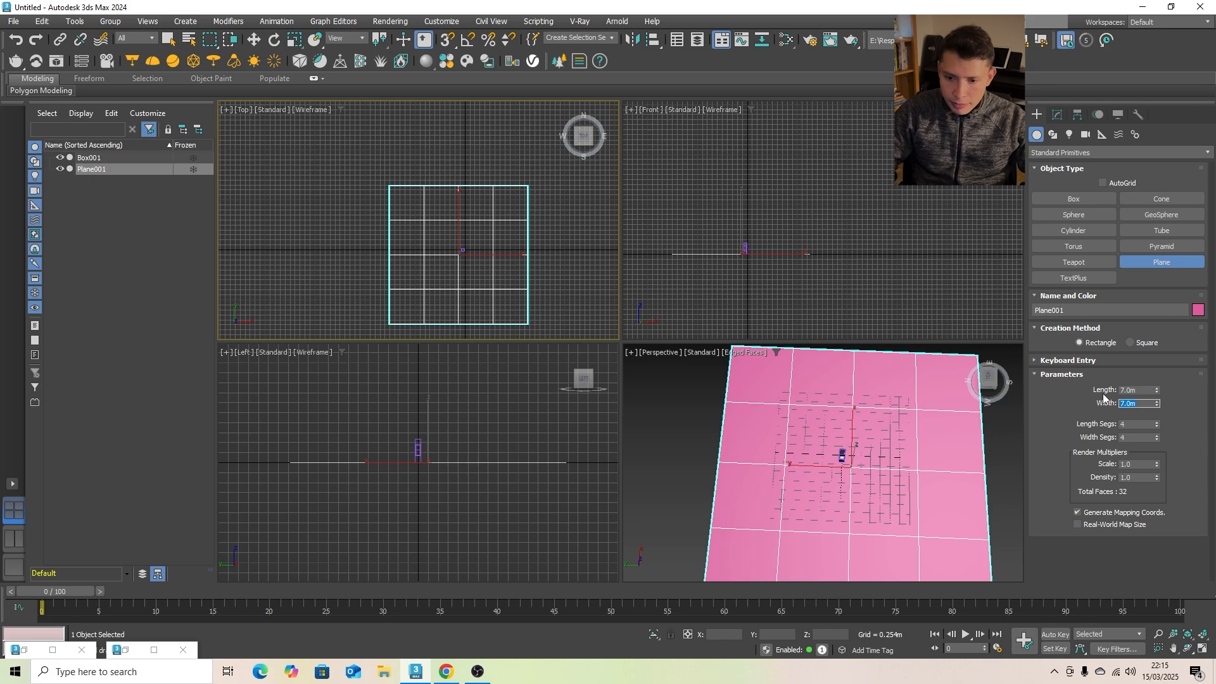
# - Reduce the plane's length and width segments to 1 each and make the Perspective viewport active
pyautogui.click(1158, 427)
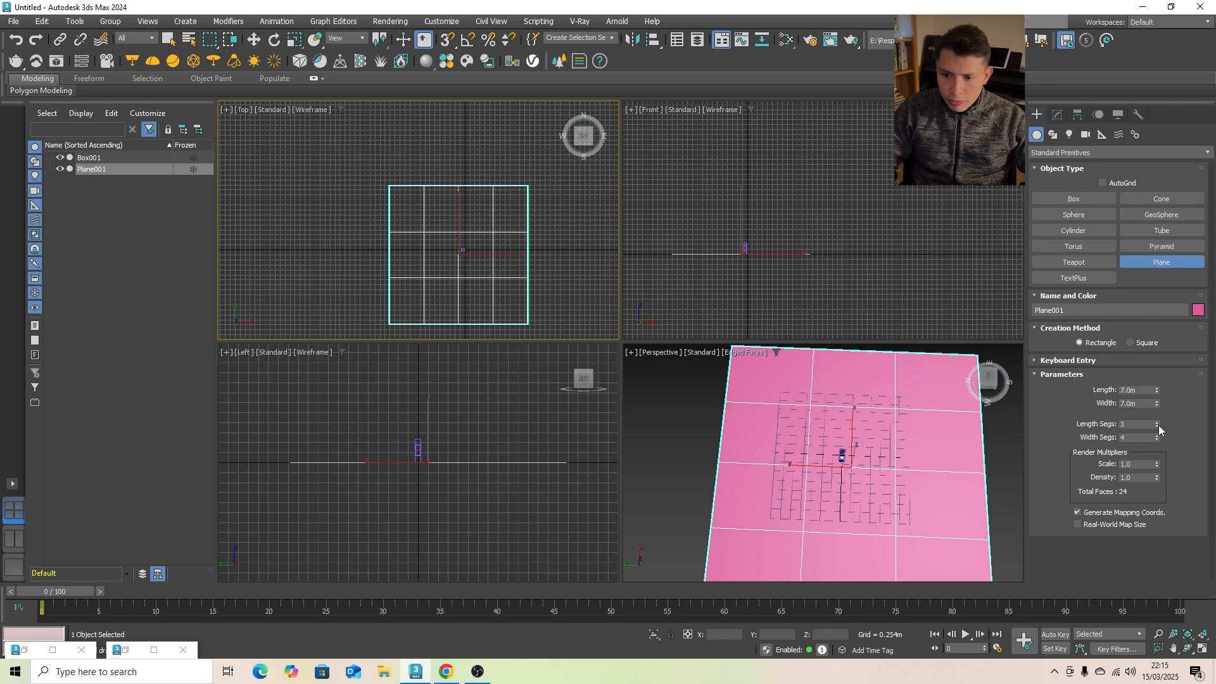
pyautogui.click(1158, 426)
pyautogui.click(1158, 426)
pyautogui.click(1159, 440)
pyautogui.click(1159, 440)
pyautogui.click(1158, 440)
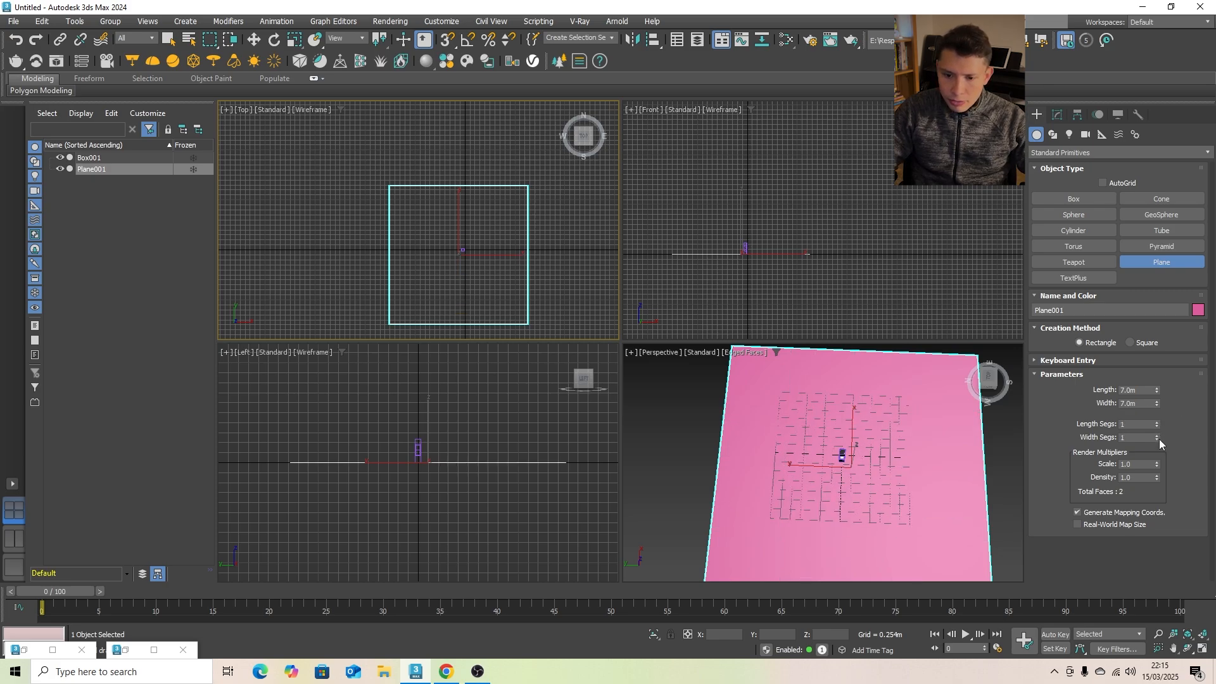
pyautogui.middleClick(674, 412)
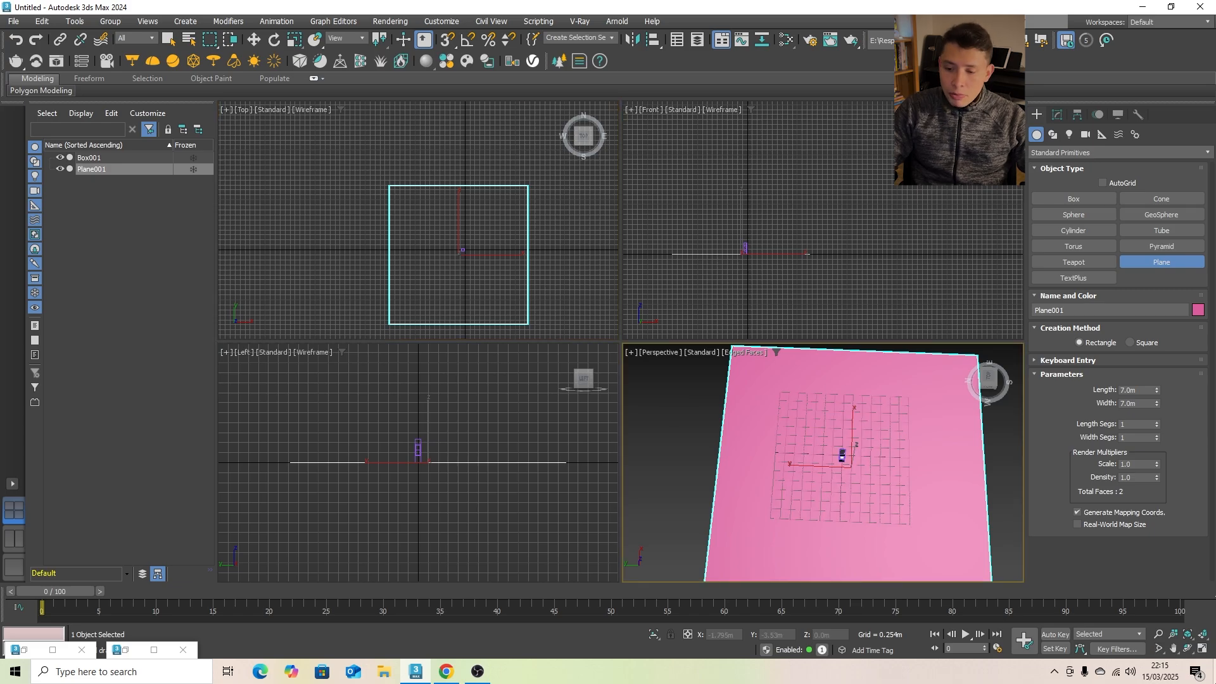
# - Maximize the viewport and, in the Top view, draw a thin box about 4.39 m wide, 0.11 m long and 0.36 m high behind the bollard
pyautogui.click(1203, 649)
pyautogui.keyDown('alt'); pyautogui.moveTo(796, 460); pyautogui.dragTo(774, 429, button='middle'); pyautogui.keyUp('alt')
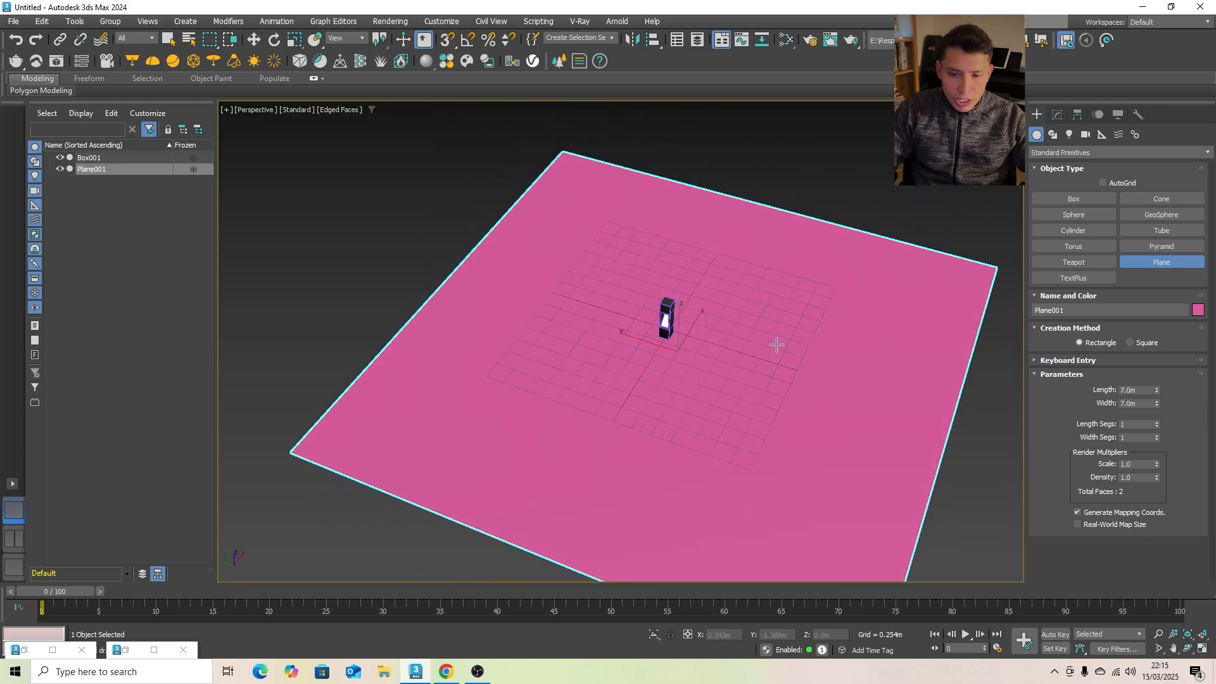
pyautogui.keyDown('alt'); pyautogui.moveTo(693, 396); pyautogui.dragTo(716, 354, button='middle'); pyautogui.keyUp('alt')
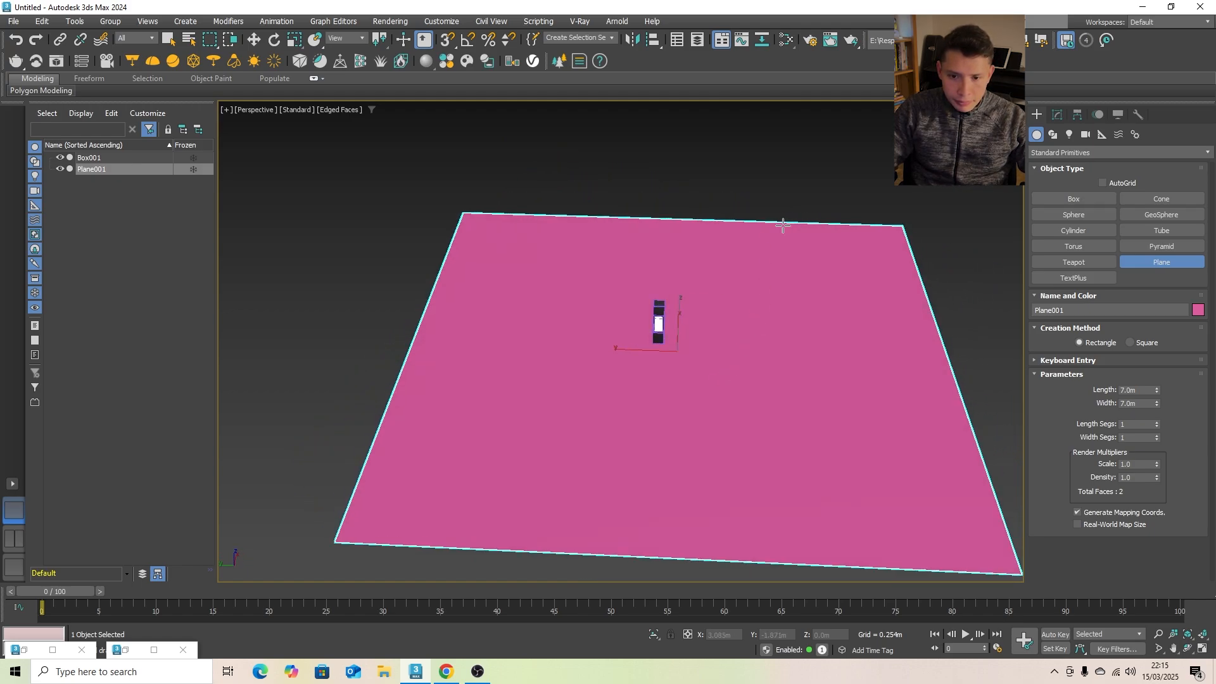
pyautogui.click(1070, 201)
pyautogui.keyDown('alt'); pyautogui.moveTo(753, 312); pyautogui.dragTo(752, 307, button='middle'); pyautogui.keyUp('alt')
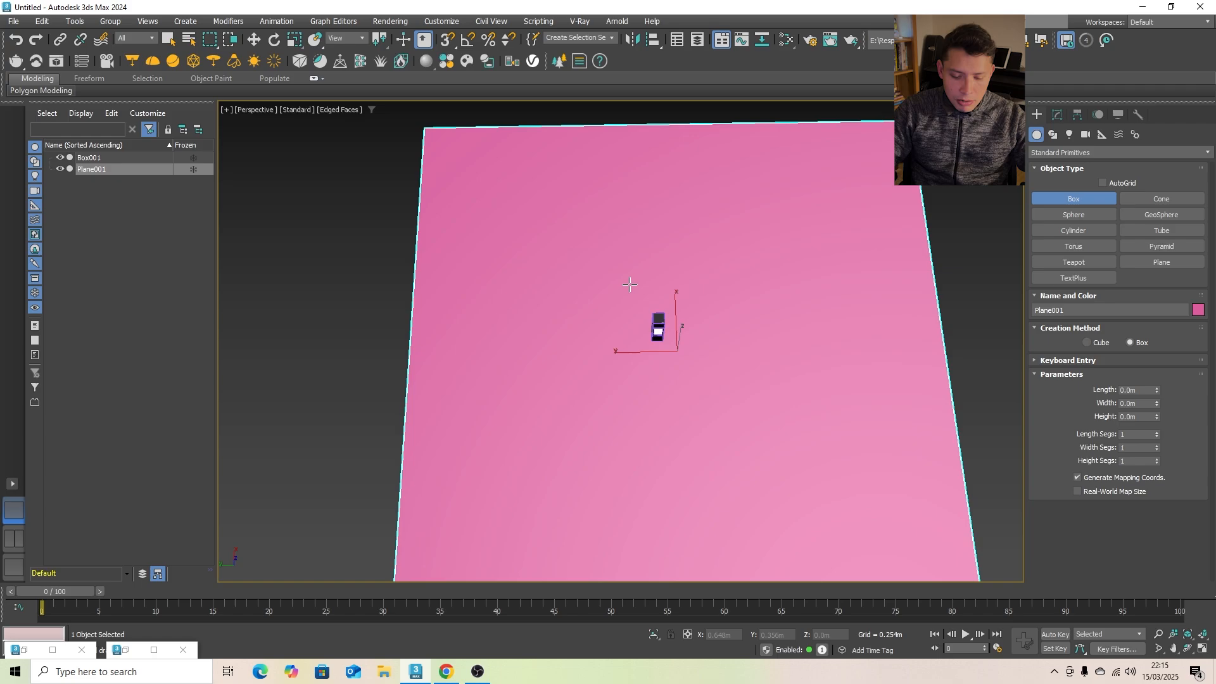
pyautogui.press('t')
pyautogui.scroll(5, 681, 380)
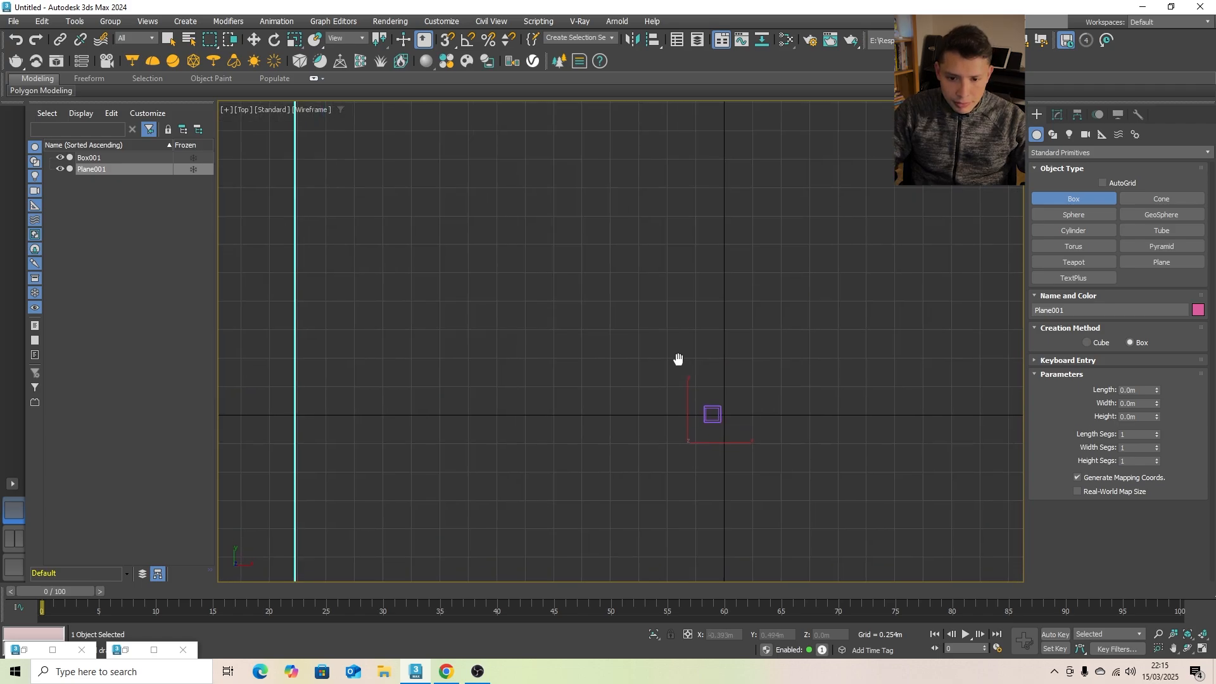
pyautogui.scroll(-4, 624, 334)
pyautogui.scroll(2, 586, 323)
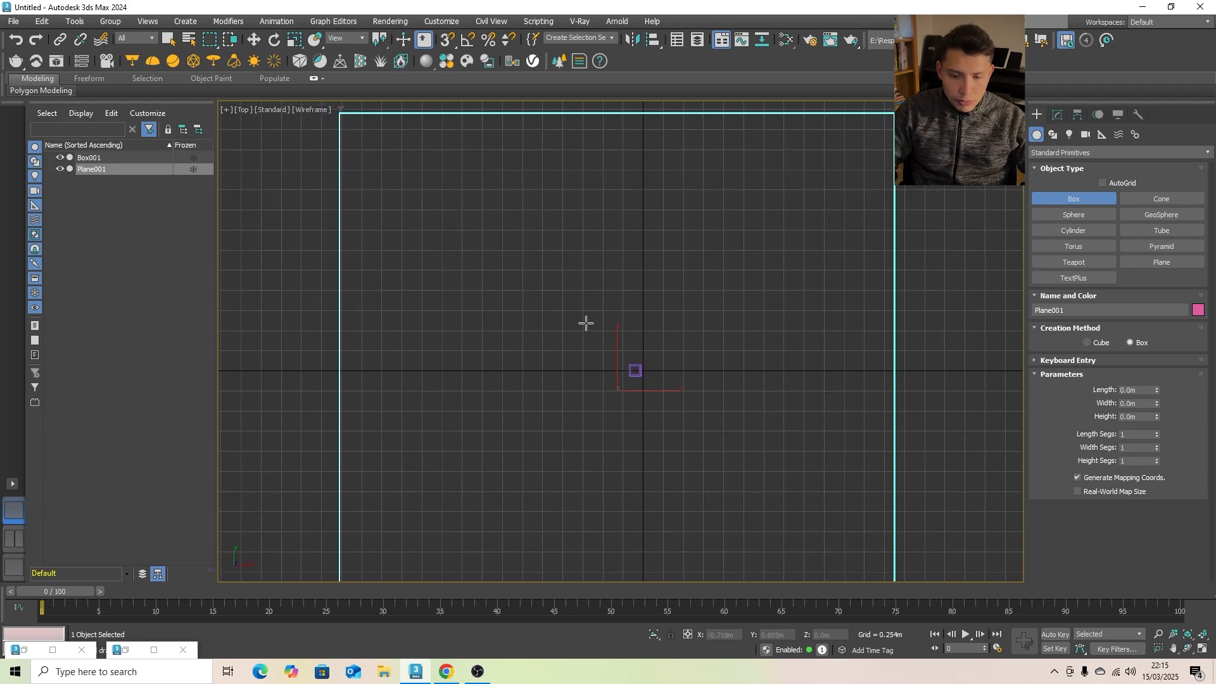
pyautogui.moveTo(513, 289); pyautogui.dragTo(862, 297)
pyautogui.click(862, 269)
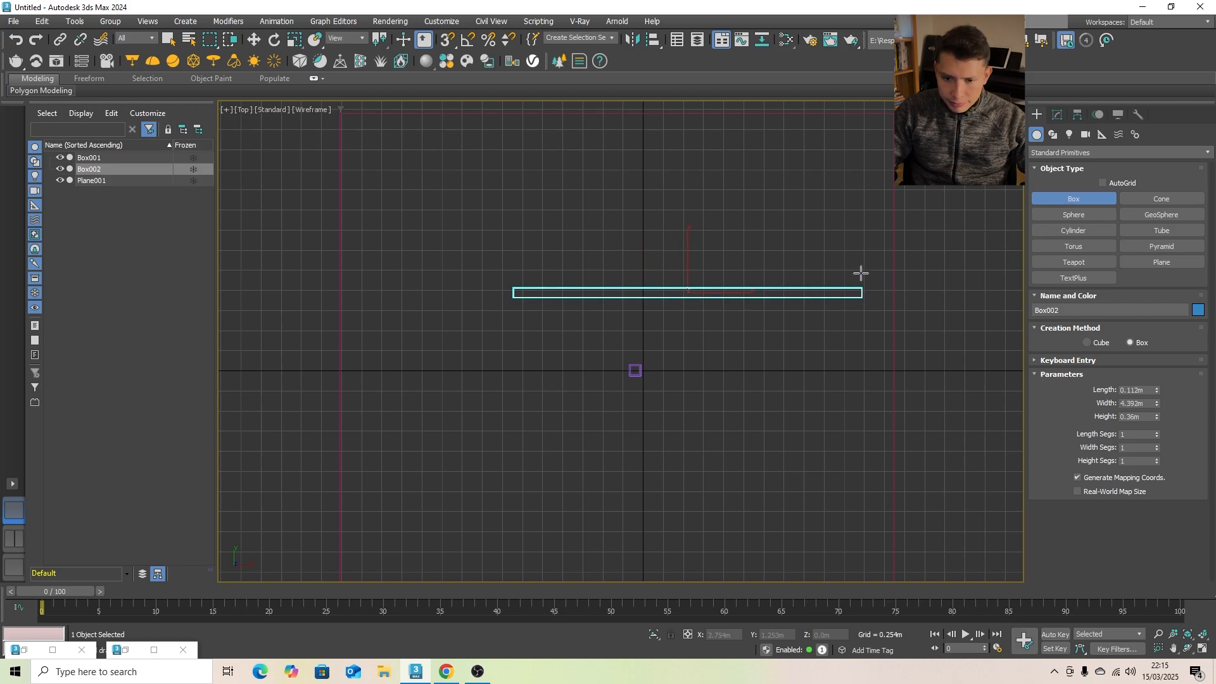
# - Return to the Perspective view and set the new box's height to 1.8 m to form a wall
pyautogui.keyDown('alt'); pyautogui.moveTo(826, 362); pyautogui.dragTo(793, 257, button='middle'); pyautogui.keyUp('alt')
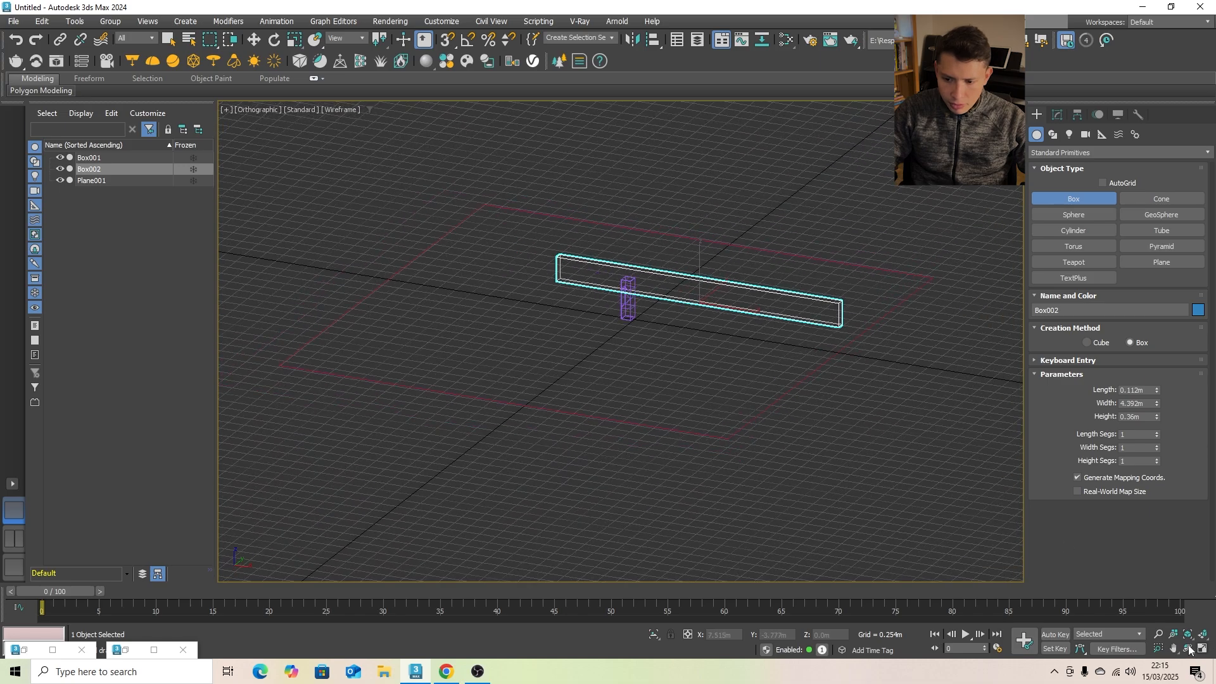
pyautogui.press('p')
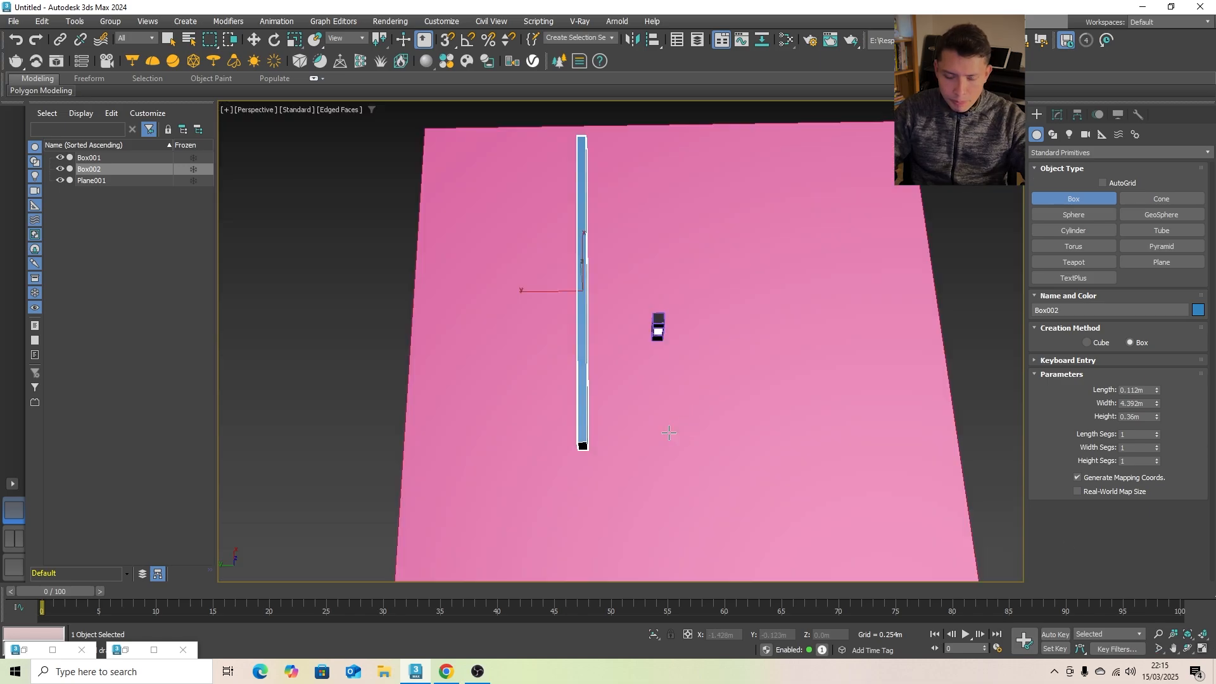
pyautogui.keyDown('alt'); pyautogui.moveTo(718, 441); pyautogui.dragTo(639, 412, button='middle'); pyautogui.keyUp('alt')
pyautogui.doubleClick(1137, 416)
pyautogui.write('1.8')
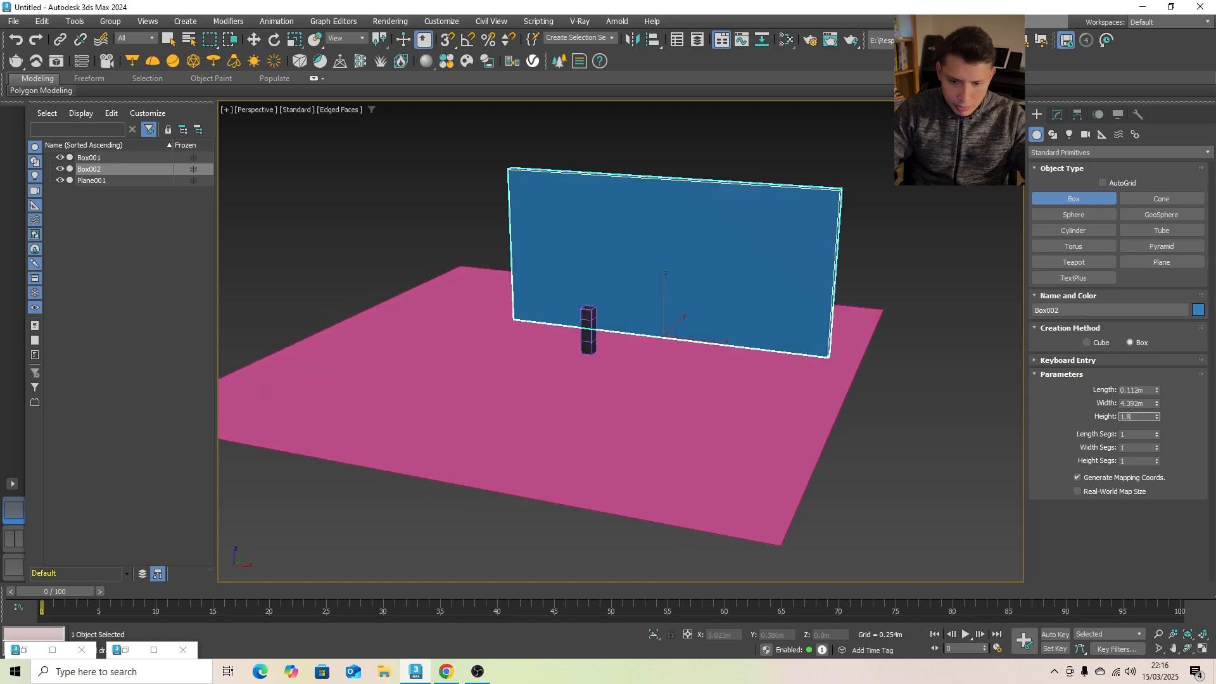
pyautogui.press('Return')
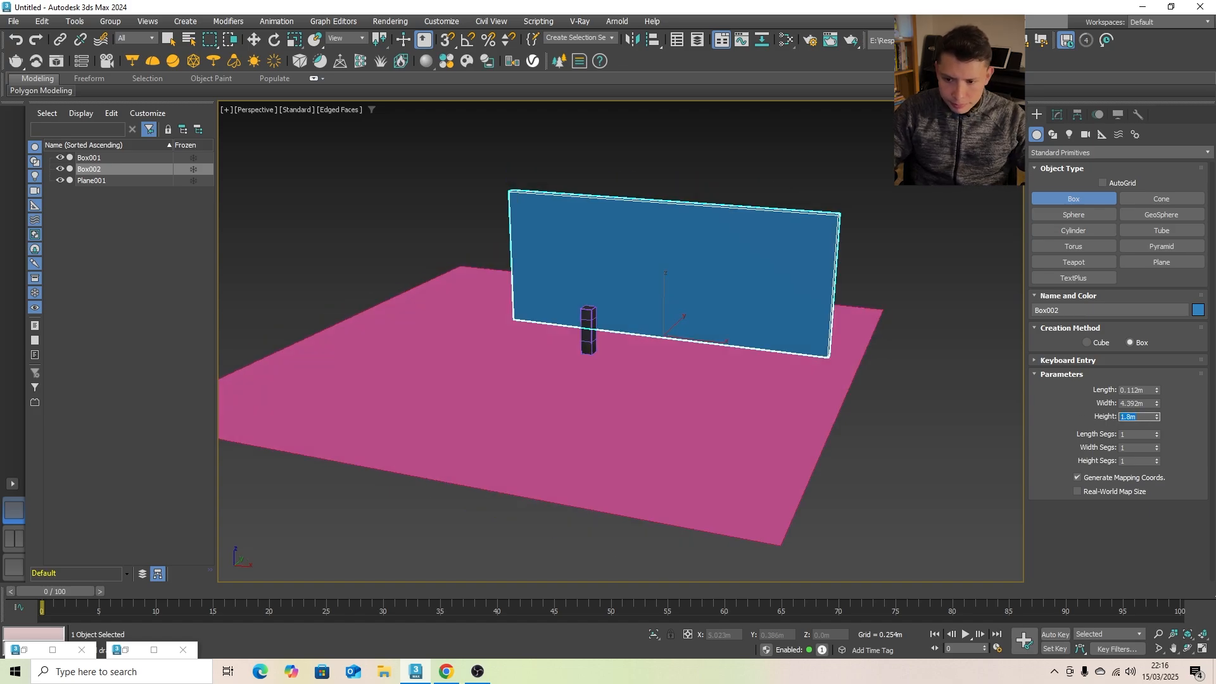
# - Set the wall box's width to 6 m
pyautogui.click(1151, 403)
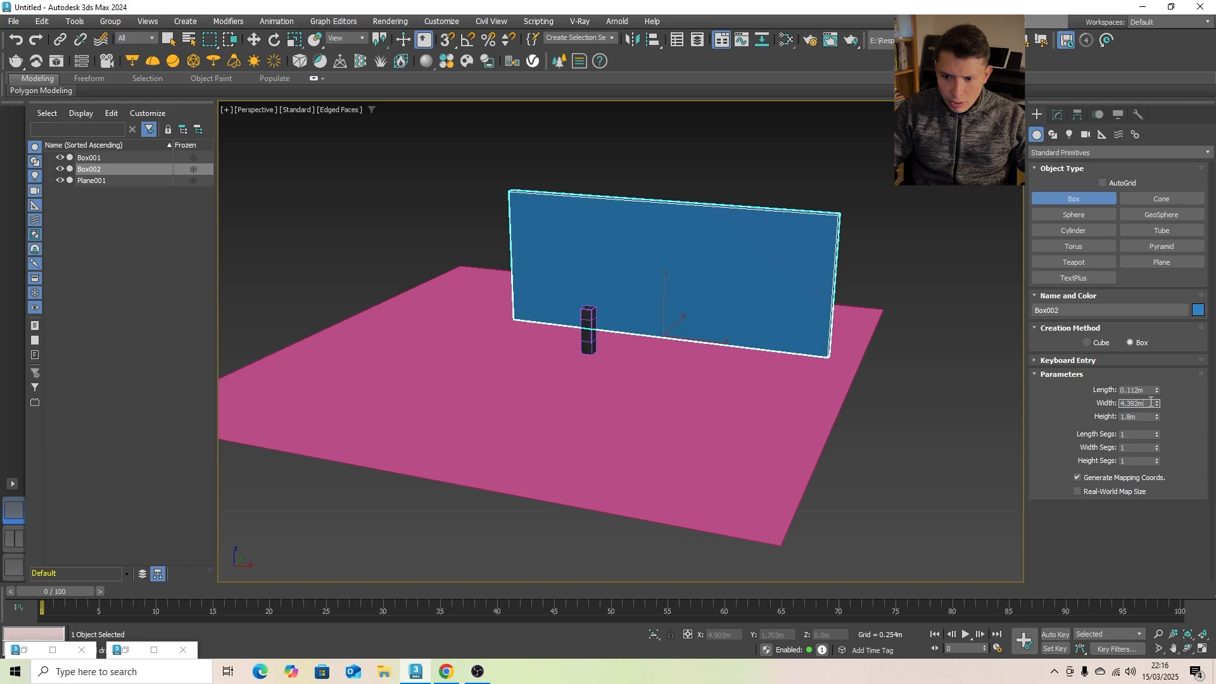
pyautogui.write('6')
pyautogui.press('Return')
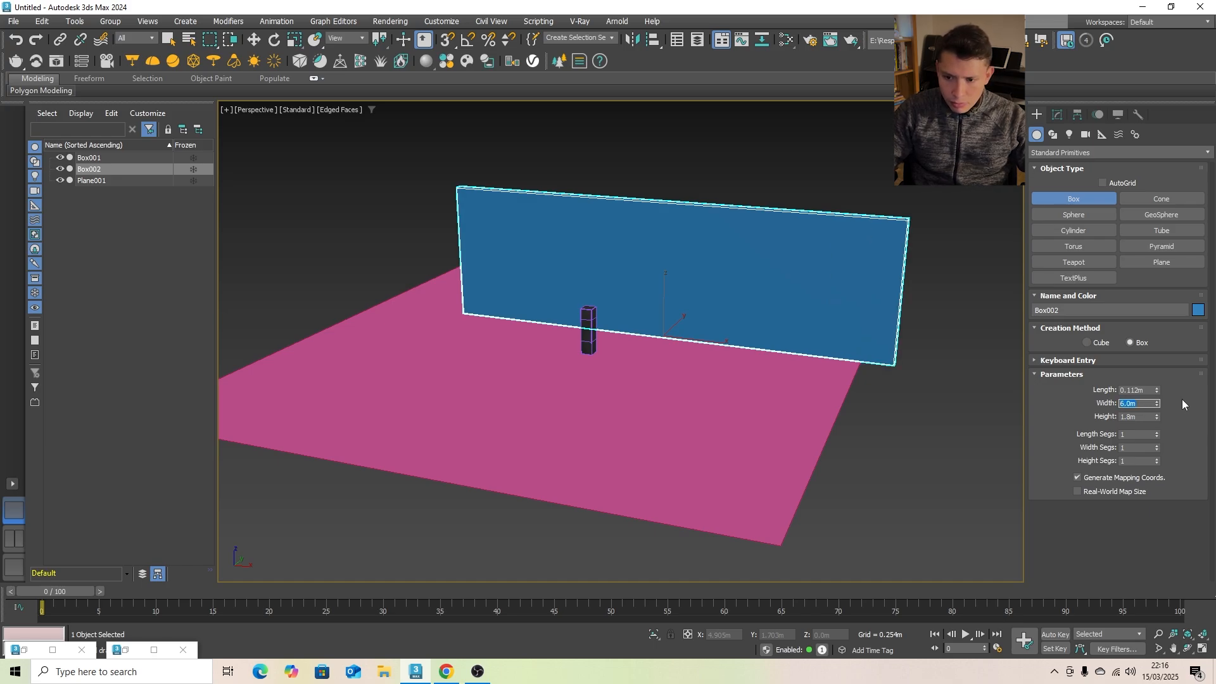
# - Set the wall box's length to 0.3 m and its width to 4 m, and show its modifier settings
pyautogui.click(1145, 391)
pyautogui.write('.3')
pyautogui.press('Return')
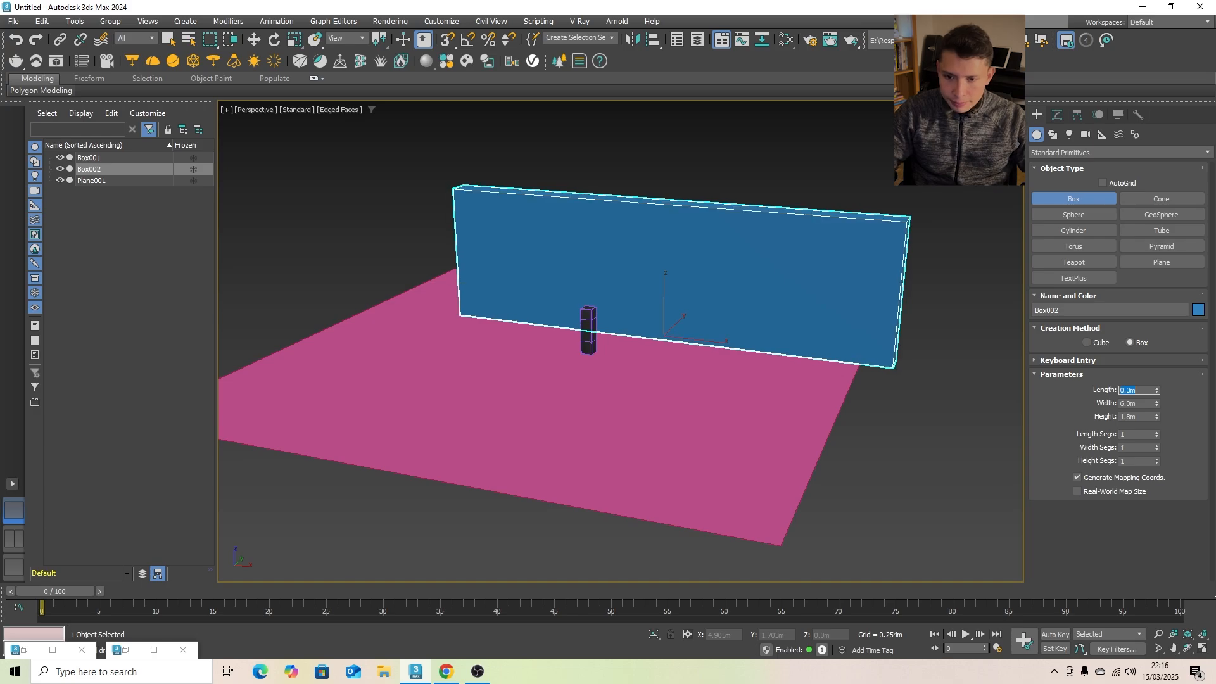
pyautogui.press('Tab')
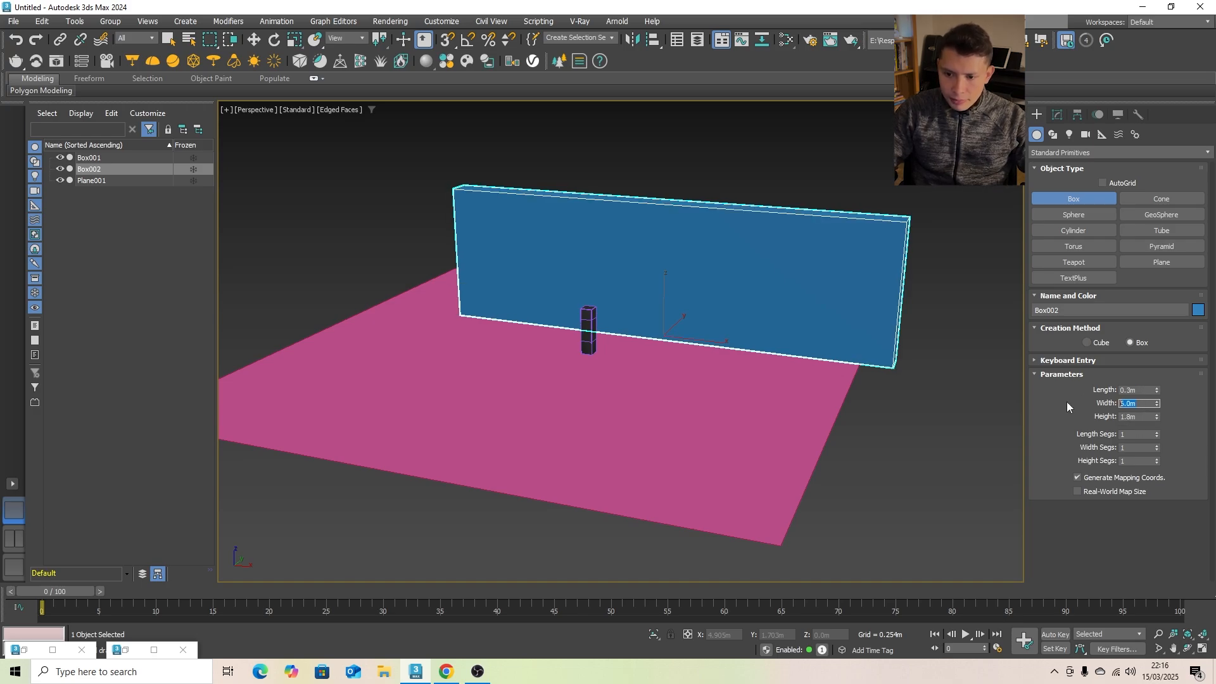
pyautogui.write('4')
pyautogui.press('Return')
pyautogui.click(1058, 114)
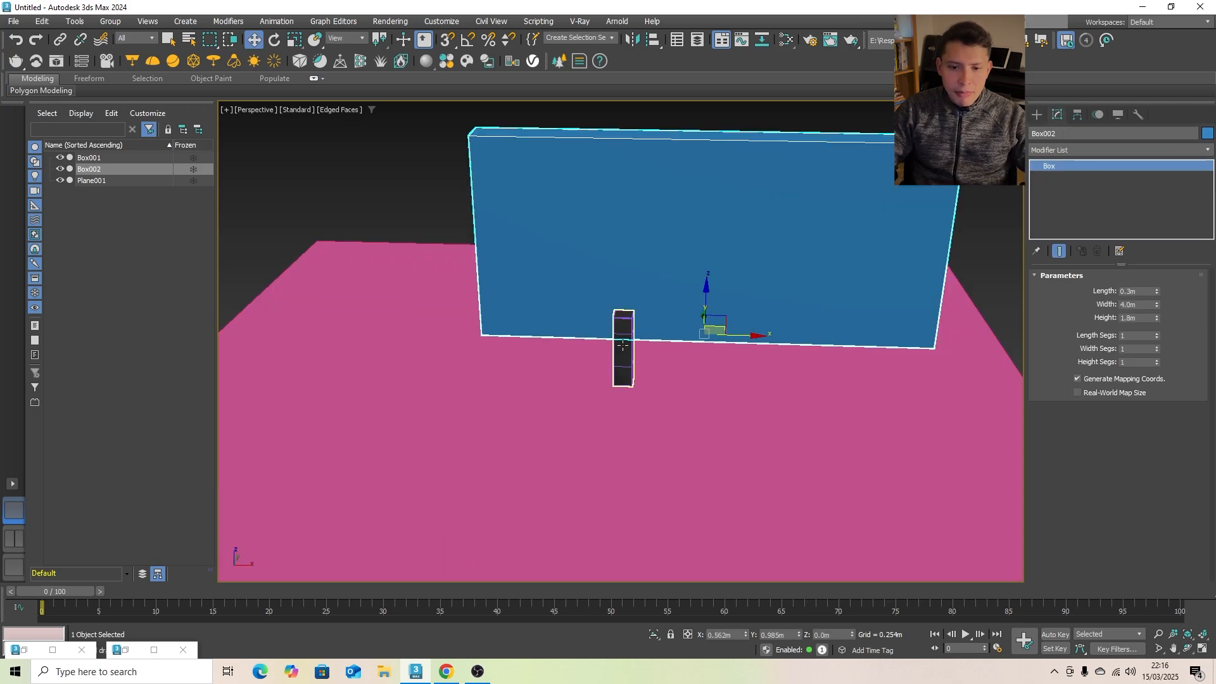
# - Select the bollard, turn on Angle Snap and rotate the bollard 90 degrees about its vertical axis
pyautogui.click(623, 345)
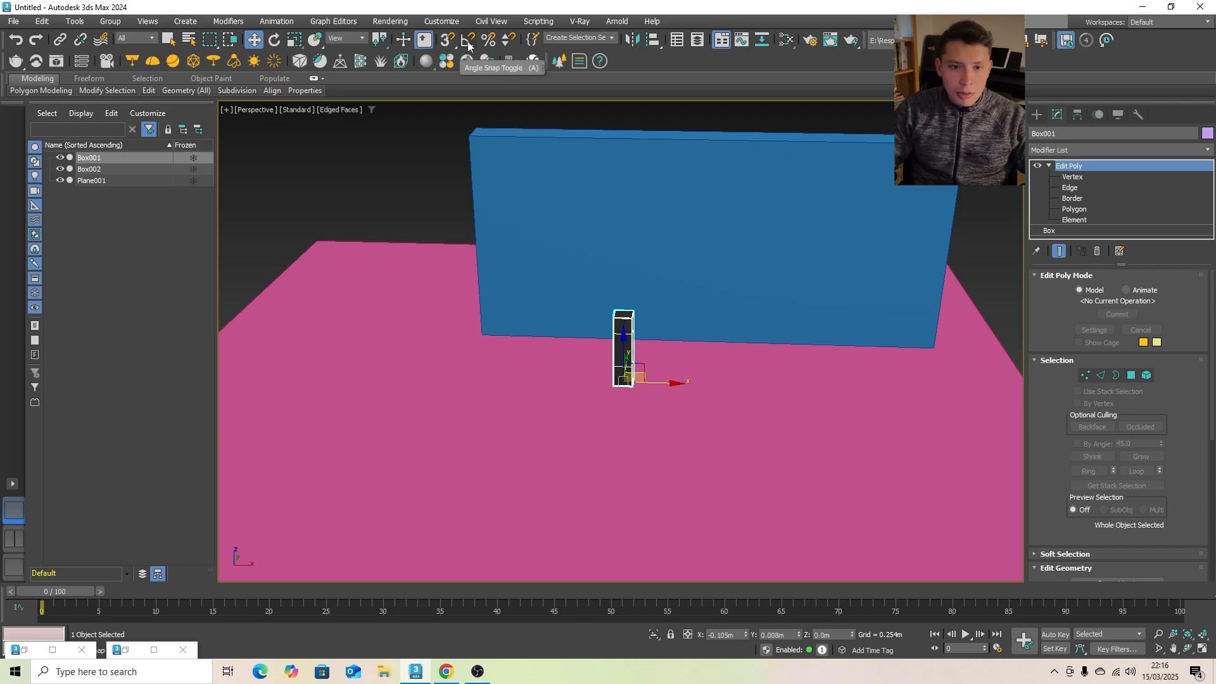
pyautogui.click(277, 42)
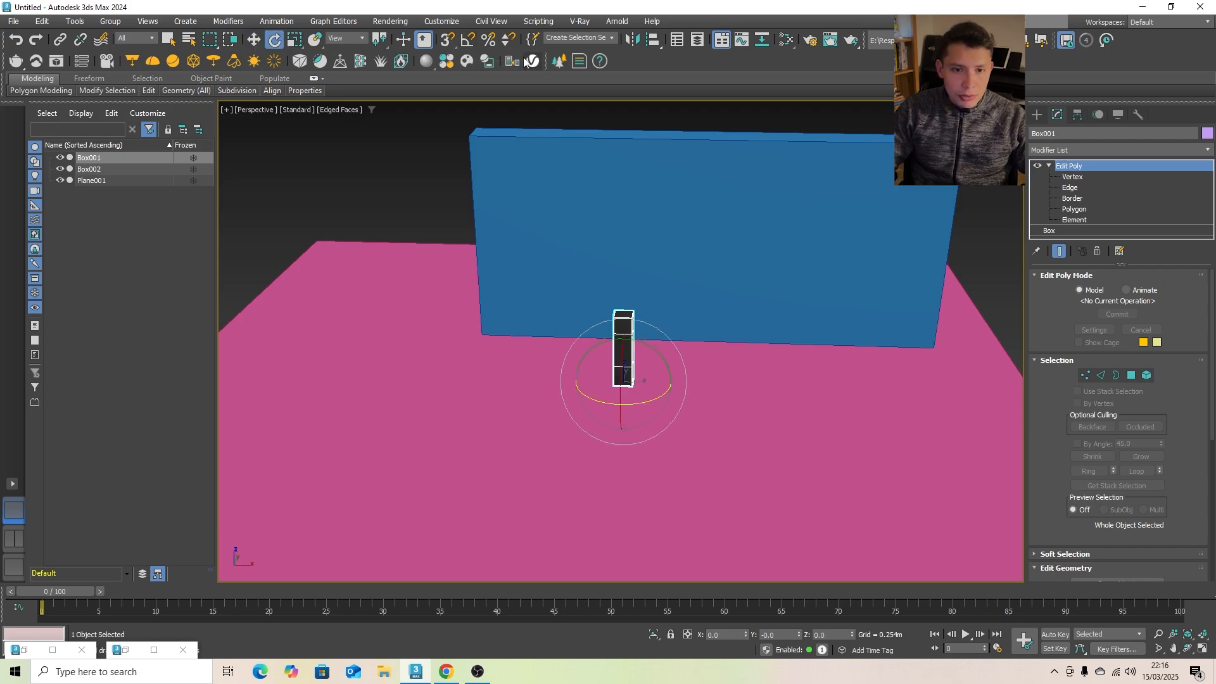
pyautogui.click(468, 40)
pyautogui.scroll(2, 594, 379)
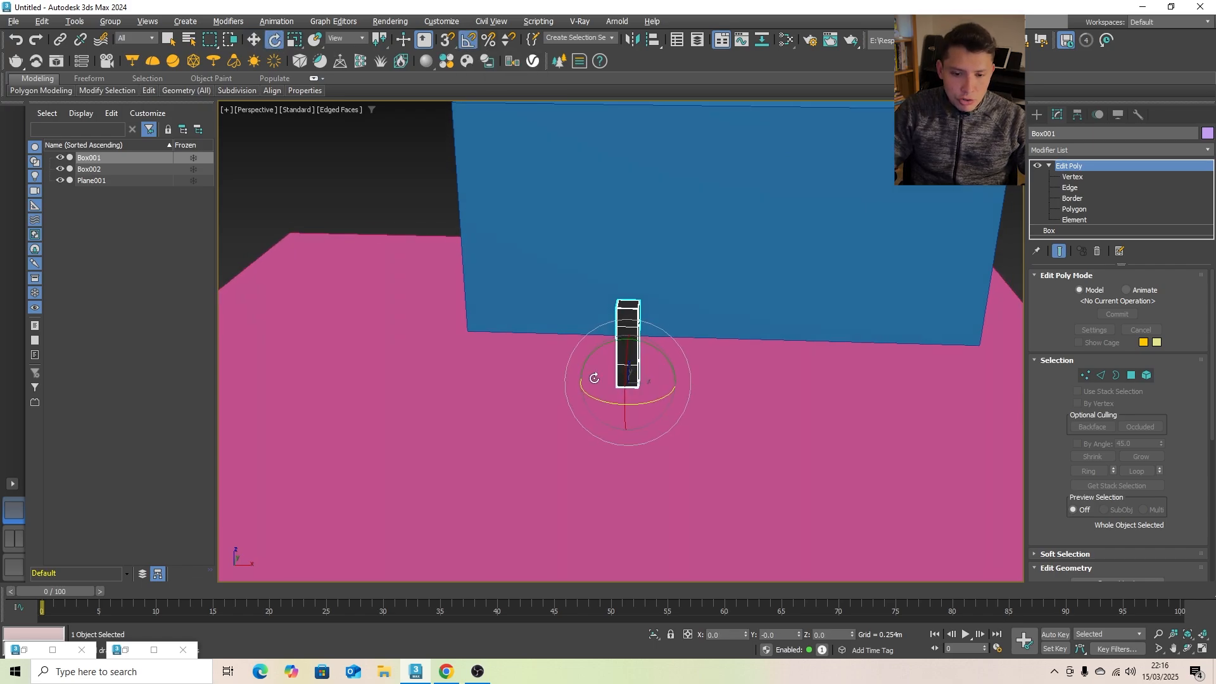
pyautogui.keyDown('alt'); pyautogui.moveTo(594, 378); pyautogui.dragTo(589, 380, button='middle'); pyautogui.keyUp('alt')
pyautogui.moveTo(591, 397); pyautogui.dragTo(648, 408)
pyautogui.scroll(-2, 638, 396)
pyautogui.keyDown('alt'); pyautogui.moveTo(638, 396); pyautogui.dragTo(586, 394, button='middle'); pyautogui.keyUp('alt')
pyautogui.moveTo(531, 316); pyautogui.dragTo(622, 351, button='middle')
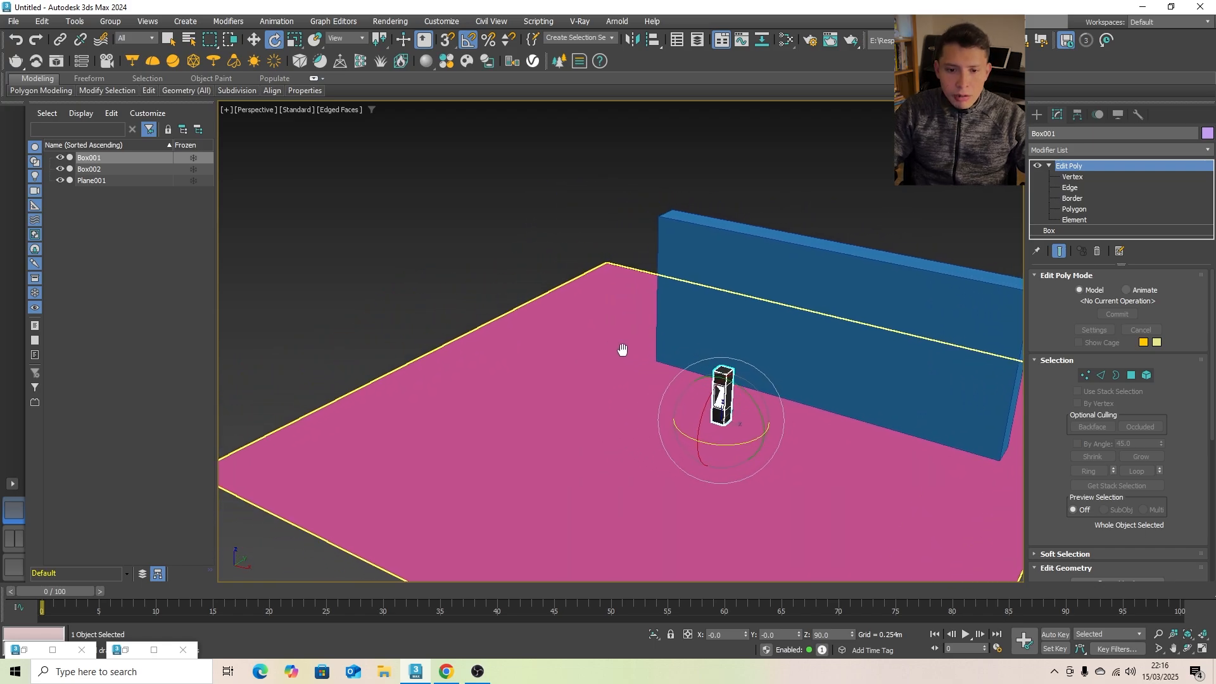
# - Draw a second thin box along the ground plane's side edge, about 6.38 m long, 0.13 m wide and 1.78 m high
pyautogui.scroll(-2, 623, 350)
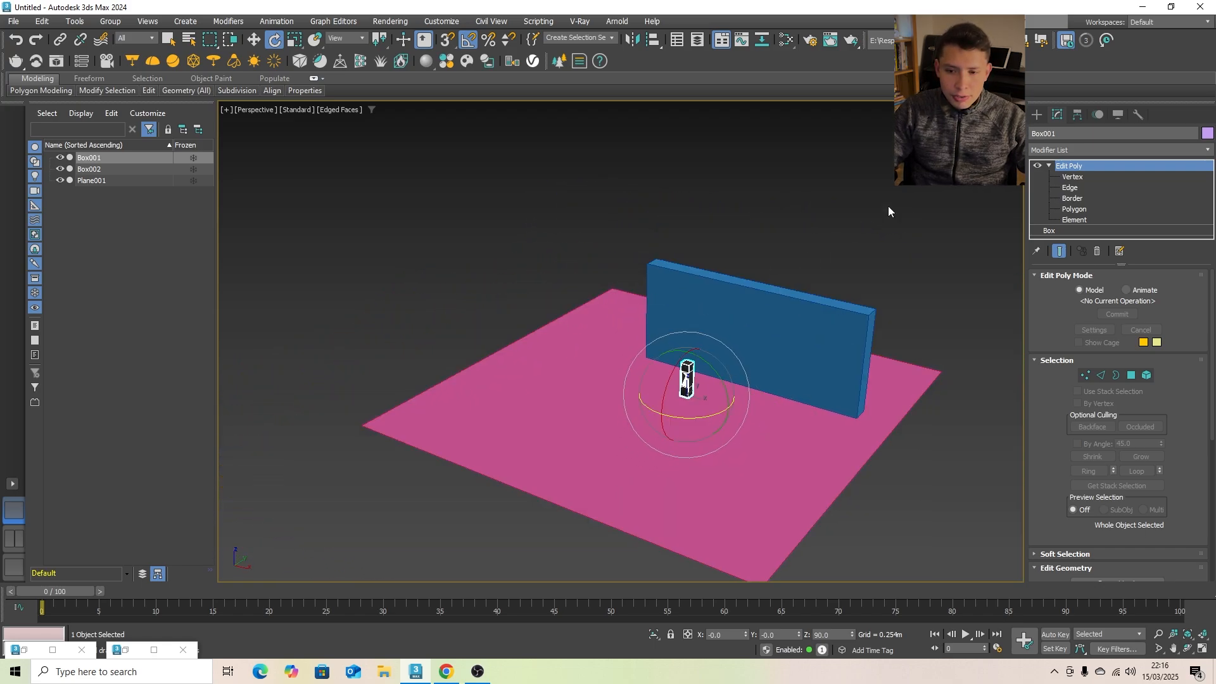
pyautogui.keyDown('alt'); pyautogui.moveTo(685, 380); pyautogui.dragTo(807, 353, button='middle'); pyautogui.keyUp('alt')
pyautogui.click(1037, 114)
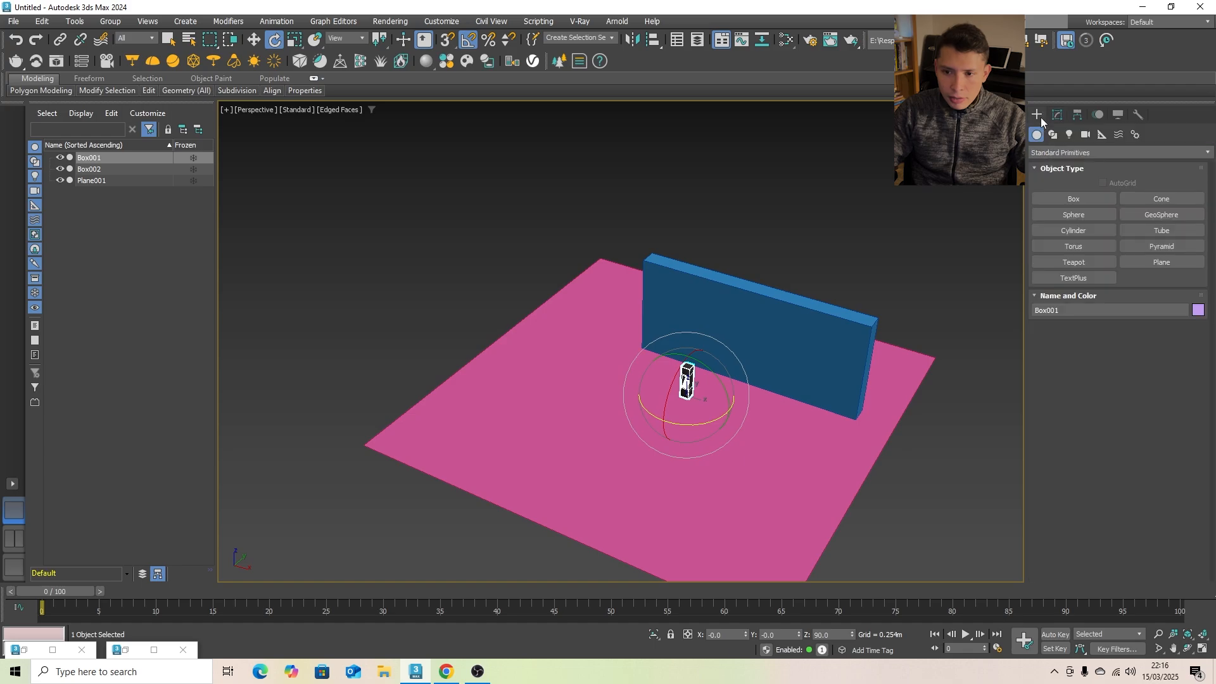
pyautogui.click(1064, 198)
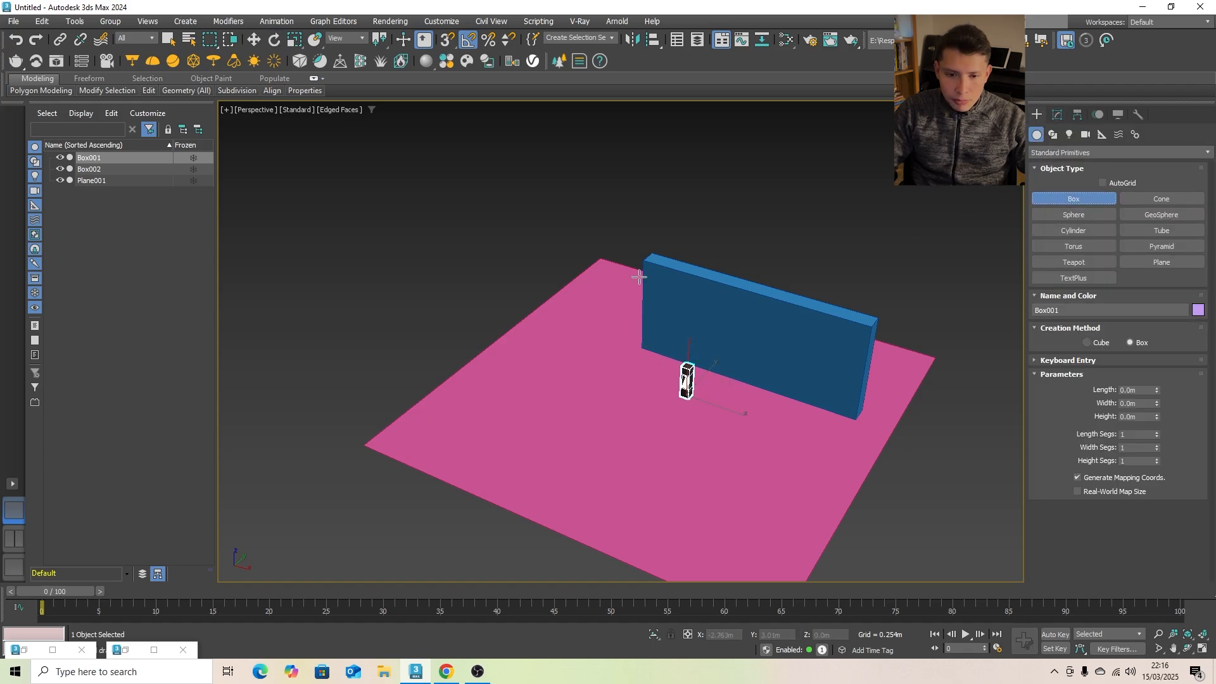
pyautogui.moveTo(613, 260); pyautogui.dragTo(406, 428)
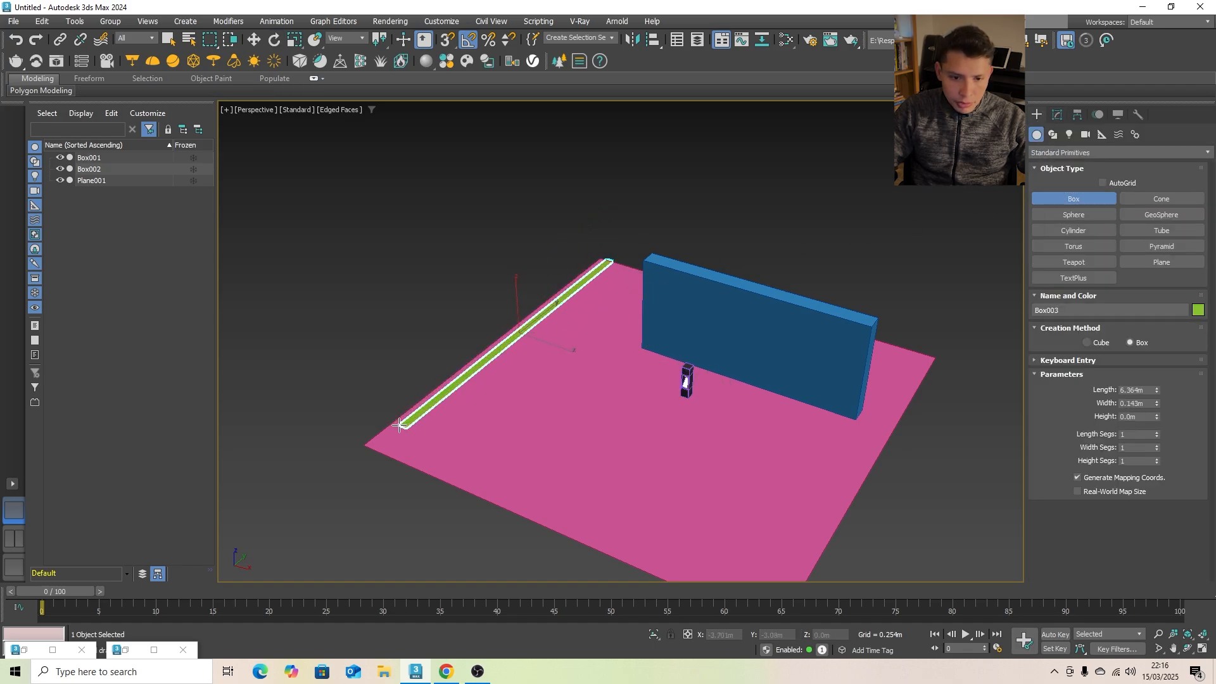
pyautogui.click(403, 371)
pyautogui.click(404, 338)
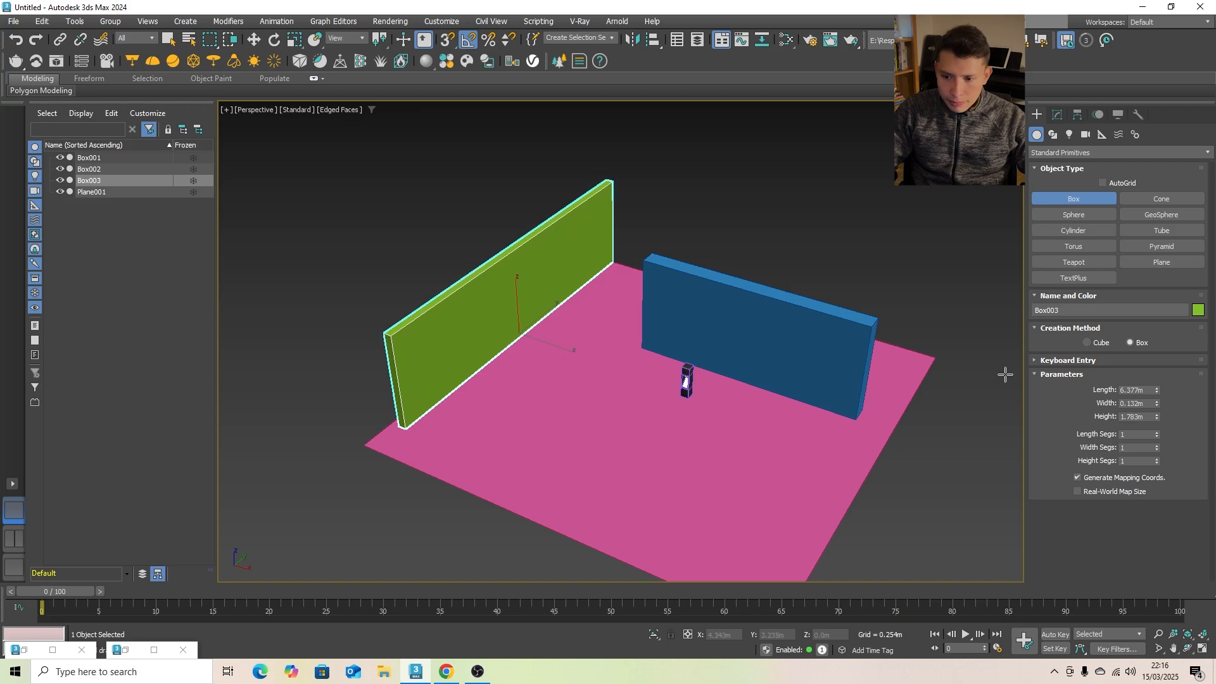
# - Set the second wall box's height to 1.8 m, width to 0.3 m and length to 6 m, and leave box creation
pyautogui.doubleClick(1140, 417)
pyautogui.write('1.8')
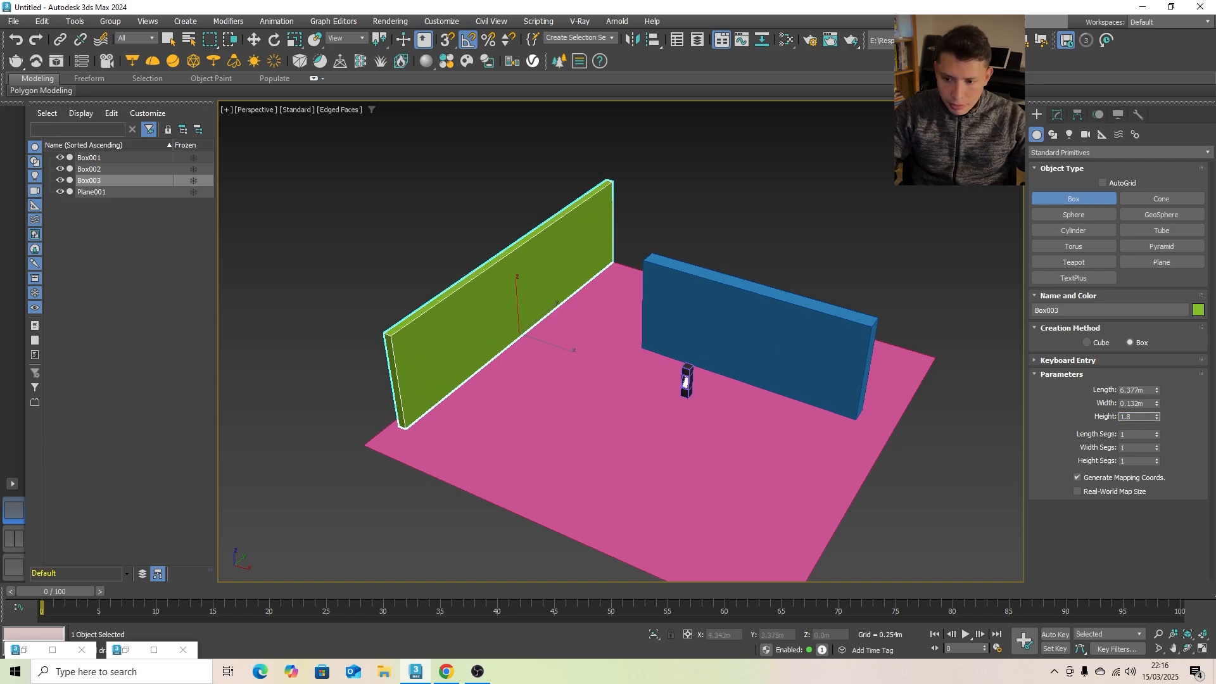
pyautogui.press('Return')
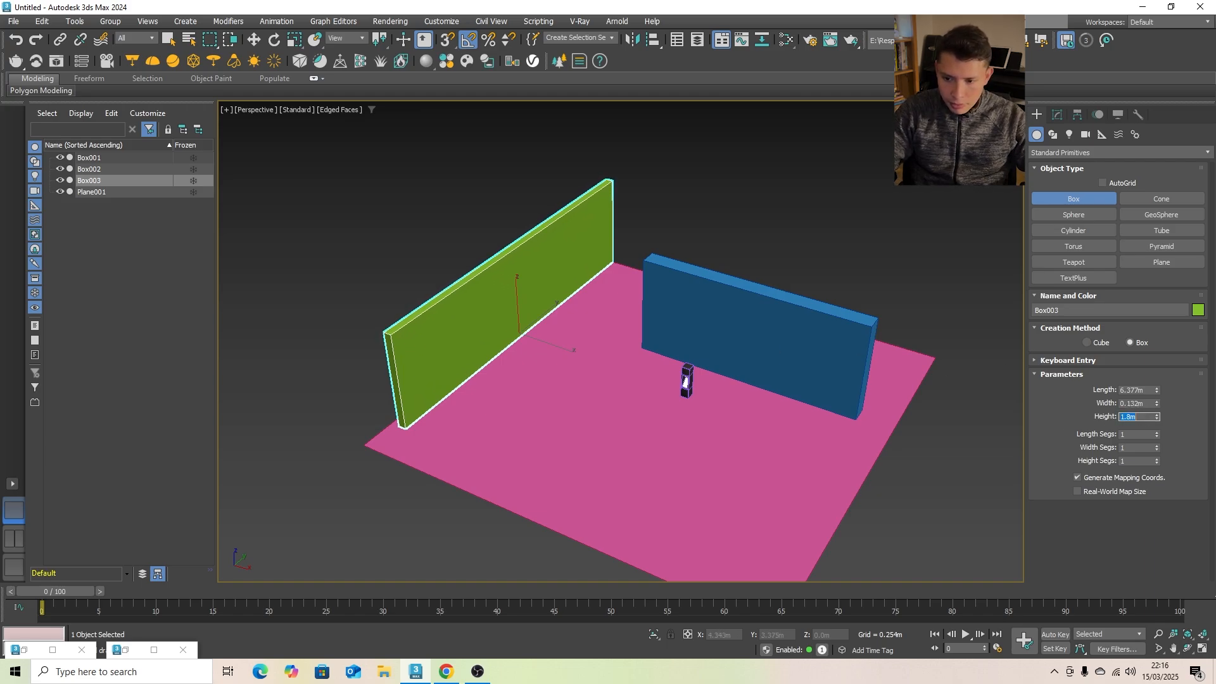
pyautogui.doubleClick(1137, 404)
pyautogui.write('0.3')
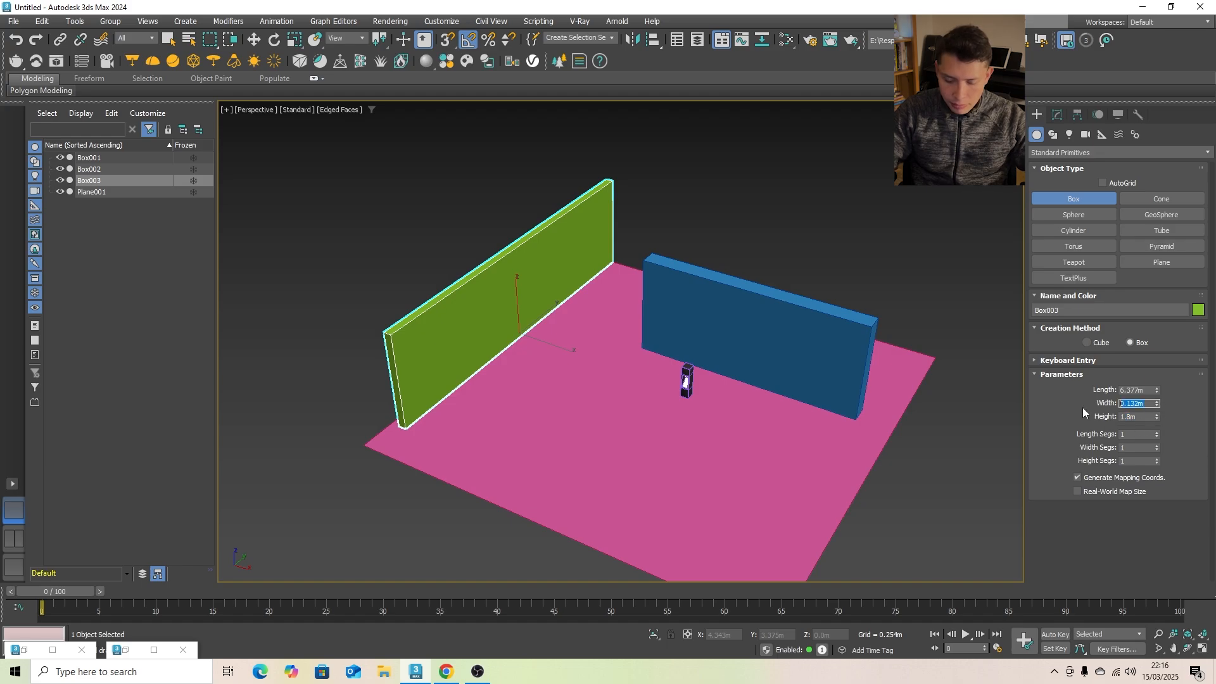
pyautogui.press('Return')
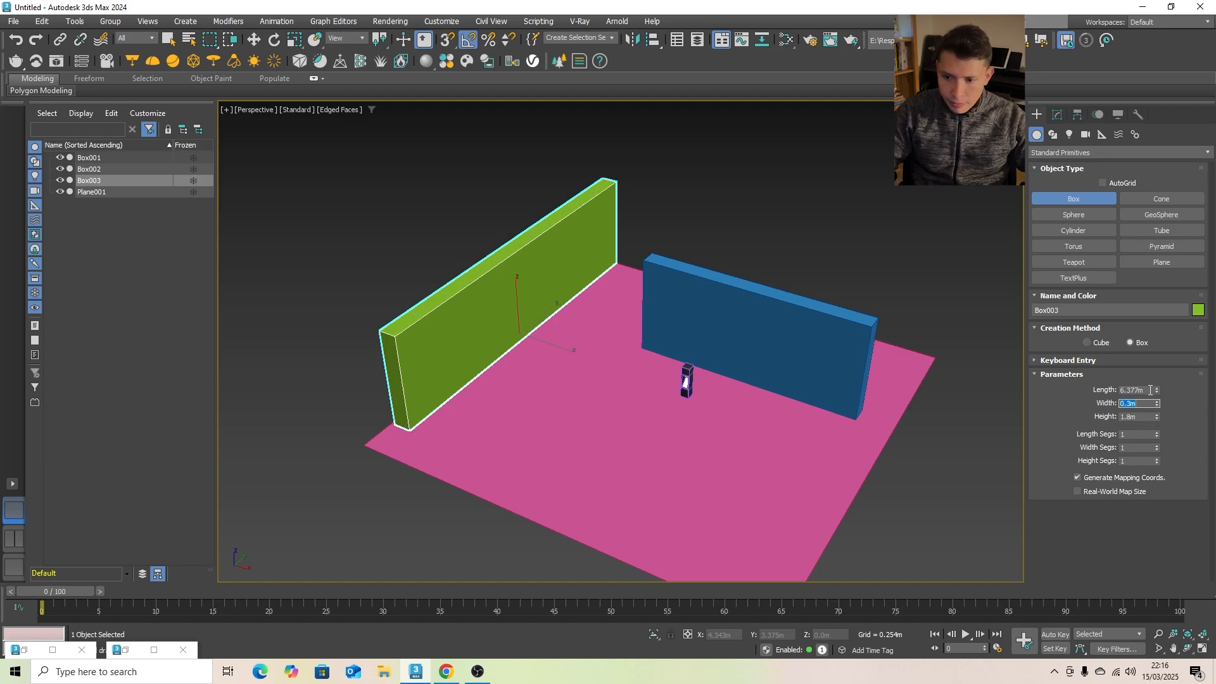
pyautogui.write('6')
pyautogui.press('Return')
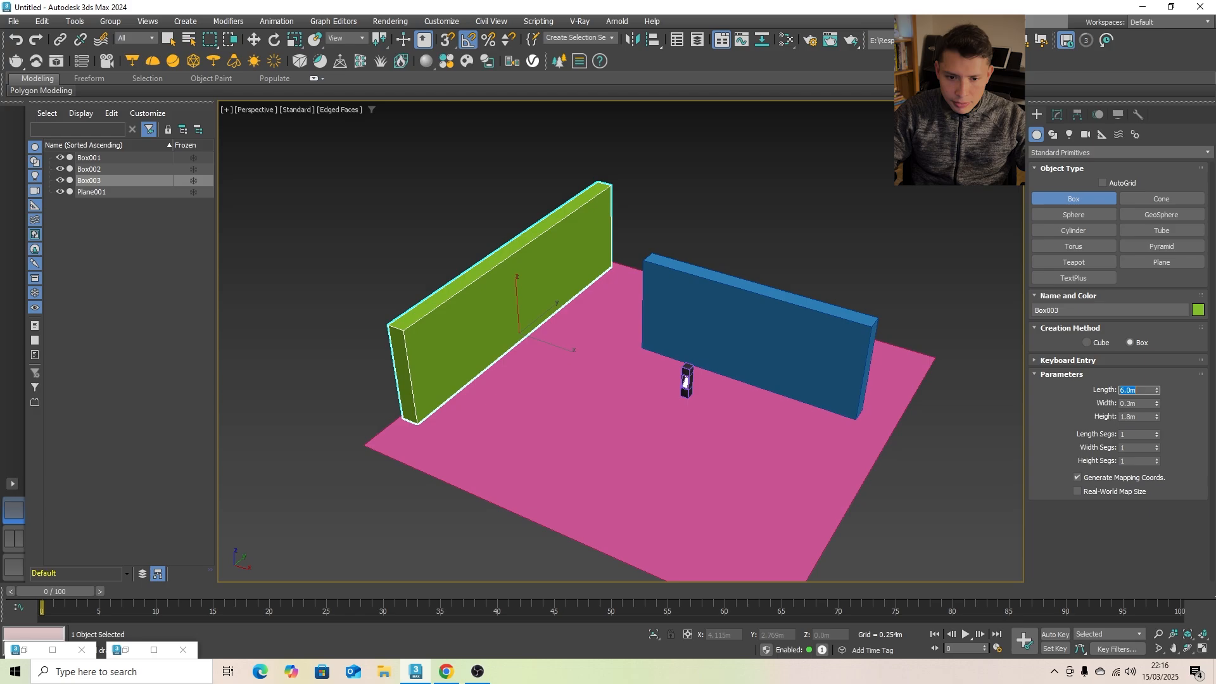
pyautogui.press('e')
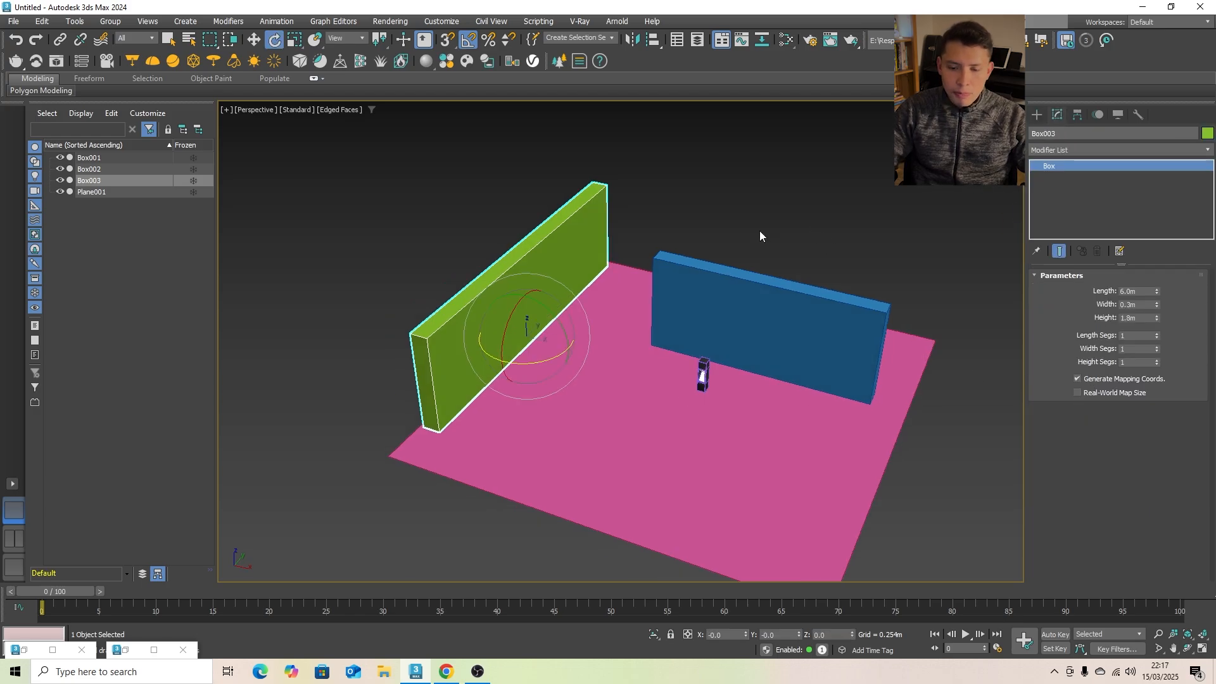
# - In the top view, draw an open L-shaped line that runs in front of the blue wall and turns back past its inner end
pyautogui.moveTo(740, 328); pyautogui.dragTo(728, 309, button='middle')
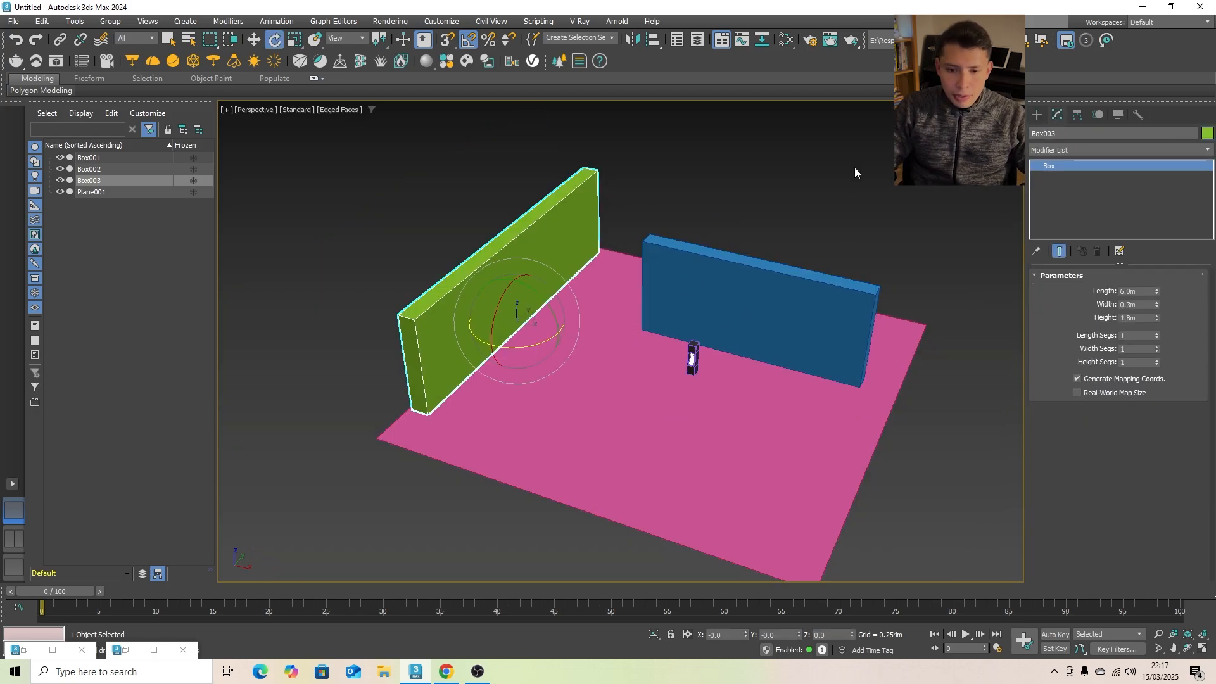
pyautogui.click(1037, 115)
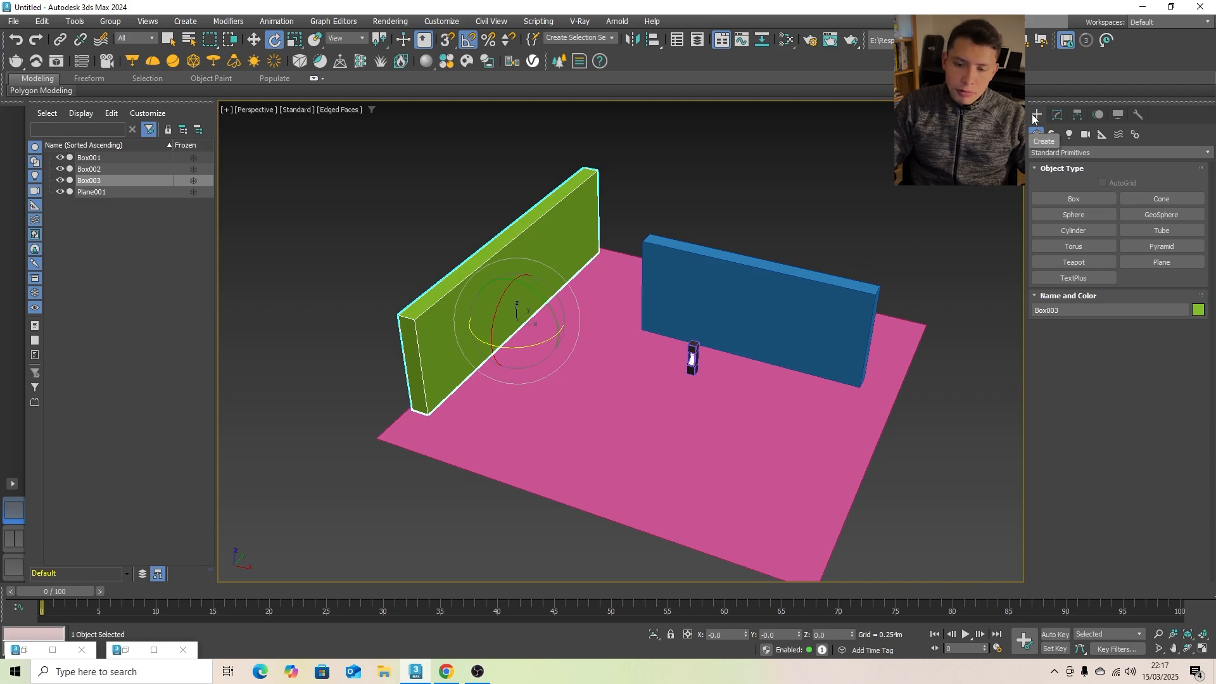
pyautogui.click(1059, 200)
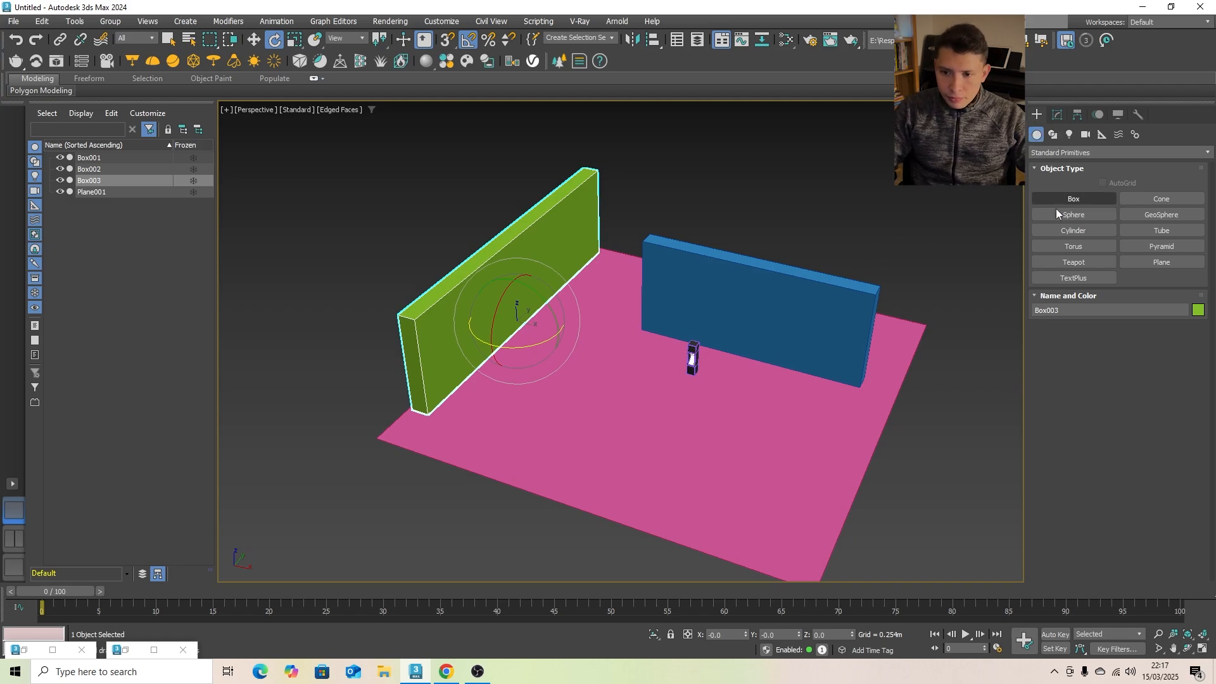
pyautogui.click(1095, 246)
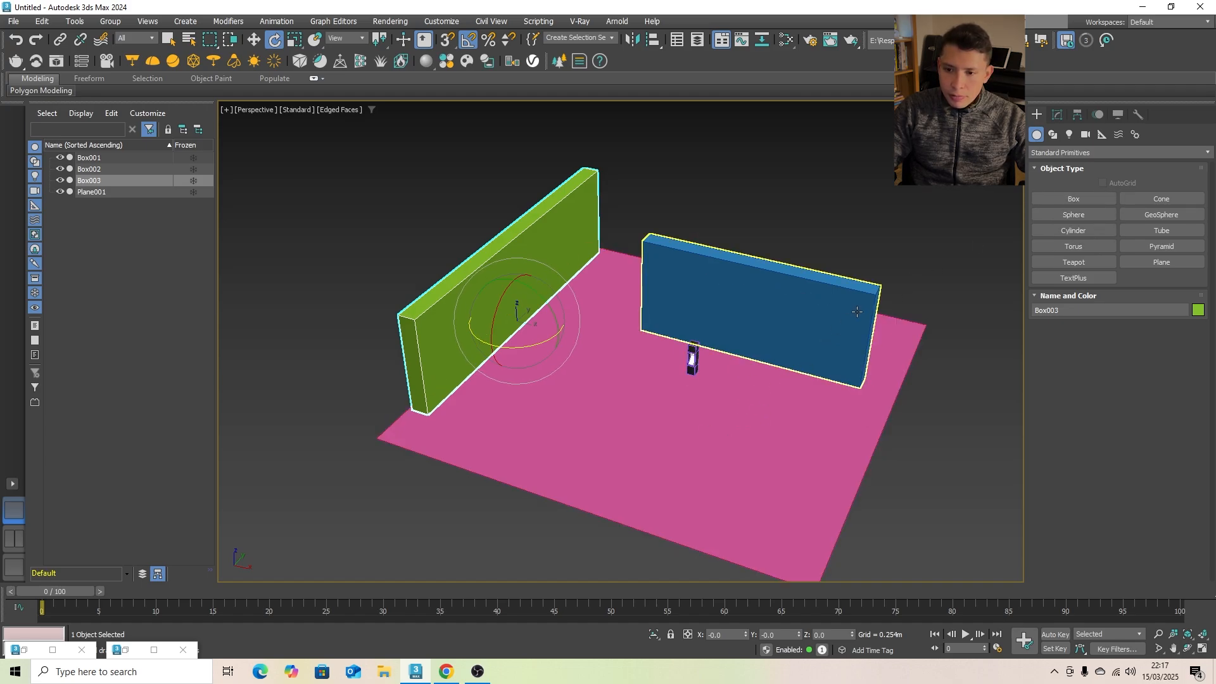
pyautogui.click(1053, 134)
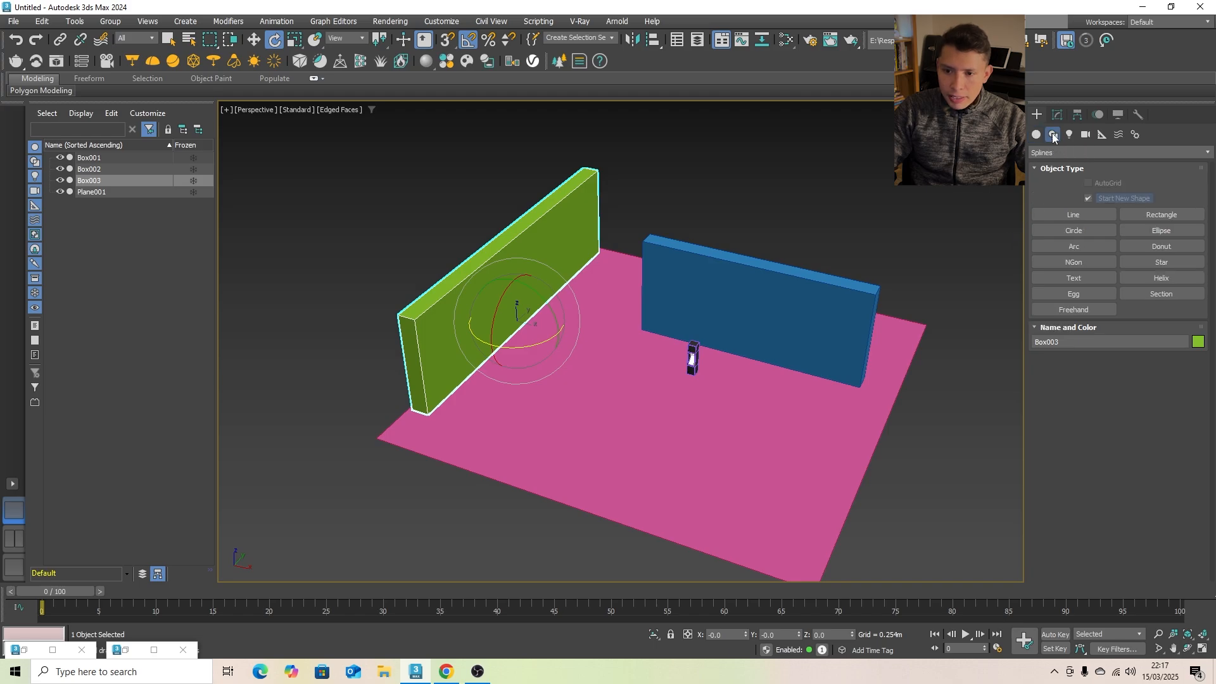
pyautogui.click(1073, 215)
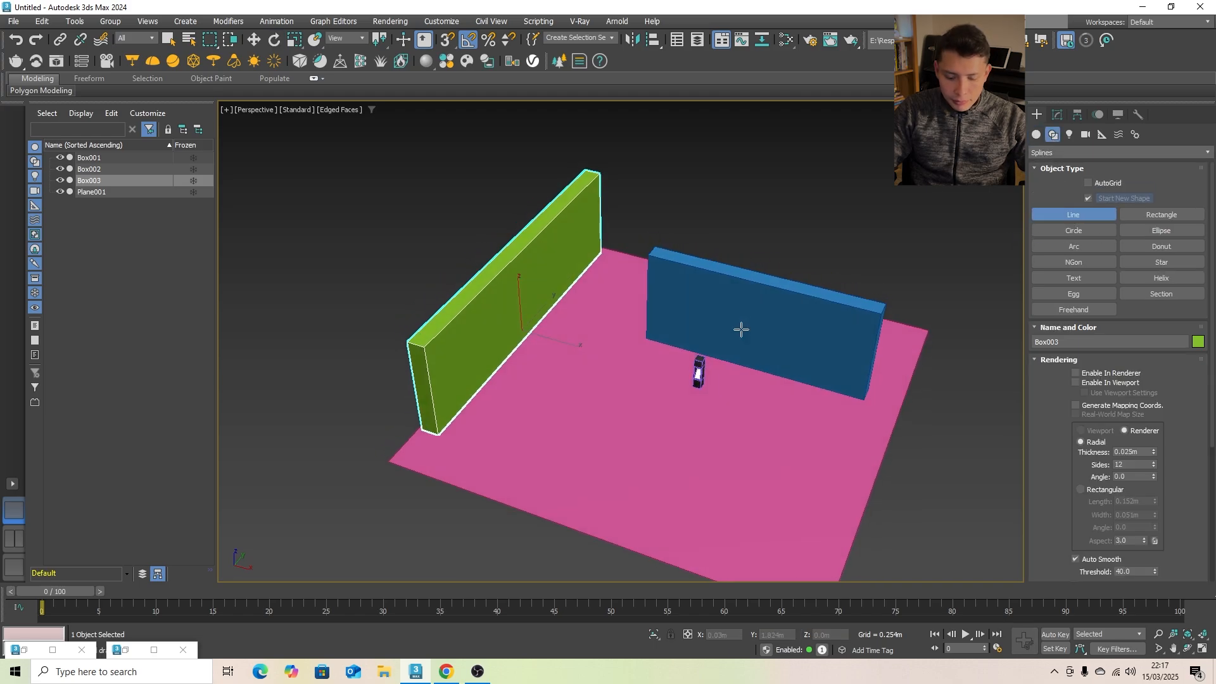
pyautogui.press('t')
pyautogui.moveTo(716, 334); pyautogui.dragTo(728, 308, button='middle')
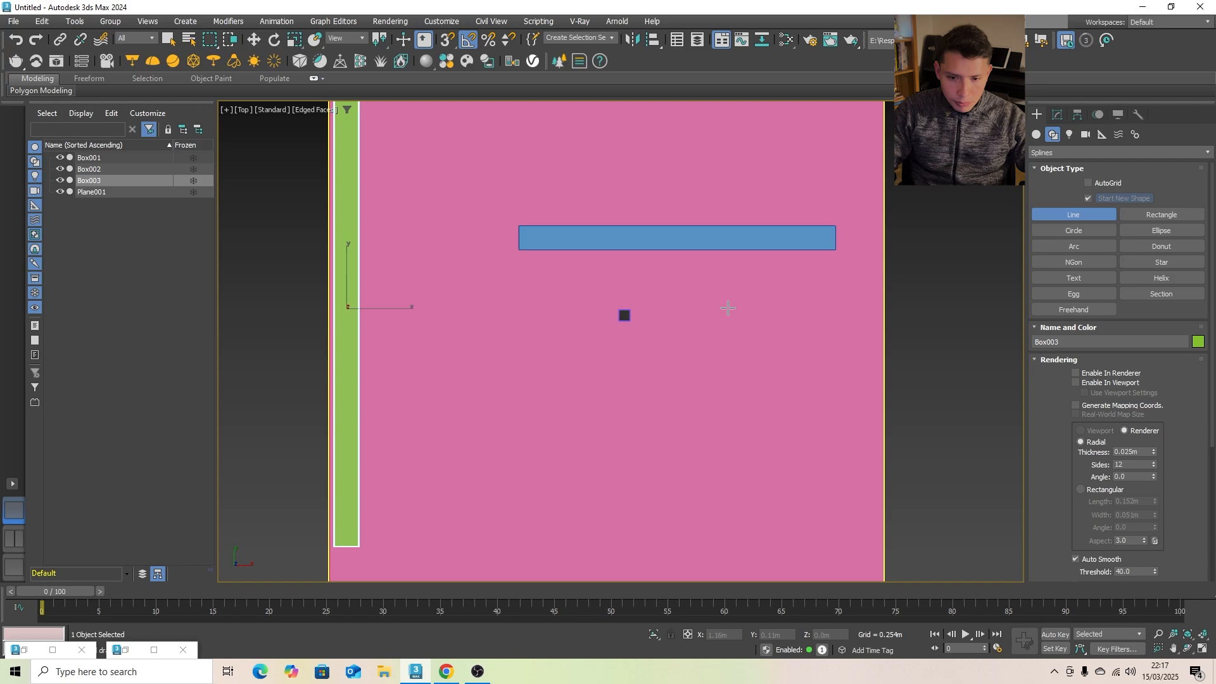
pyautogui.click(826, 309)
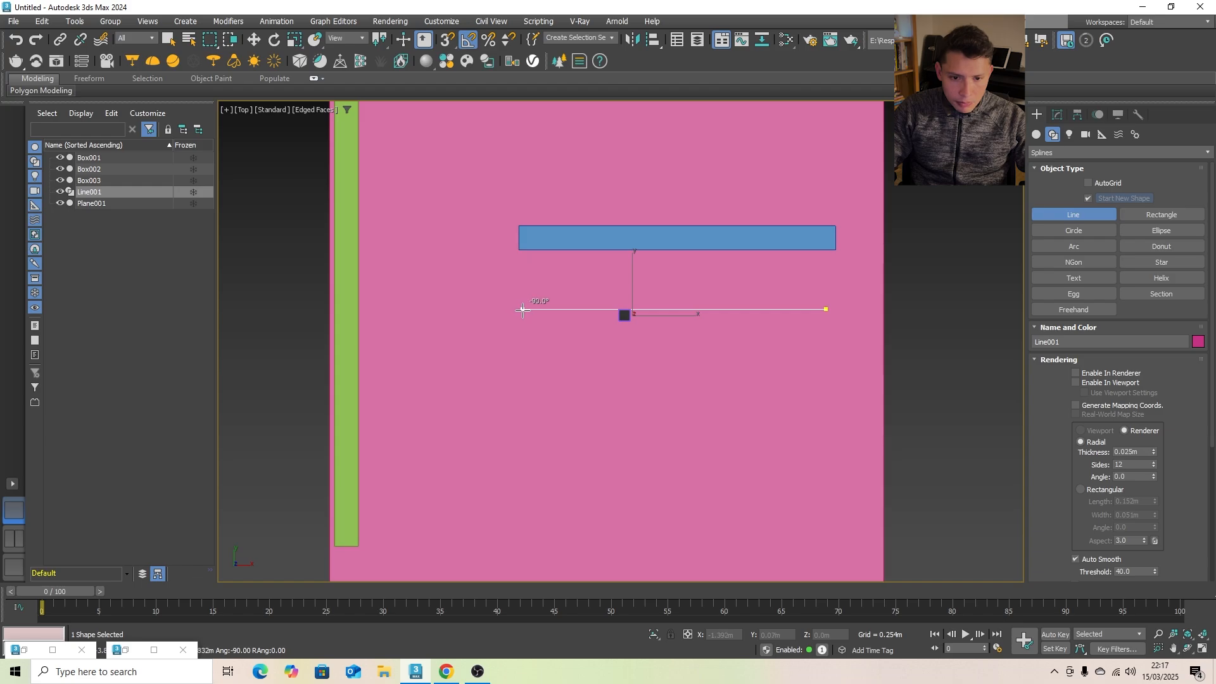
pyautogui.click(492, 309)
pyautogui.scroll(-2, 495, 243)
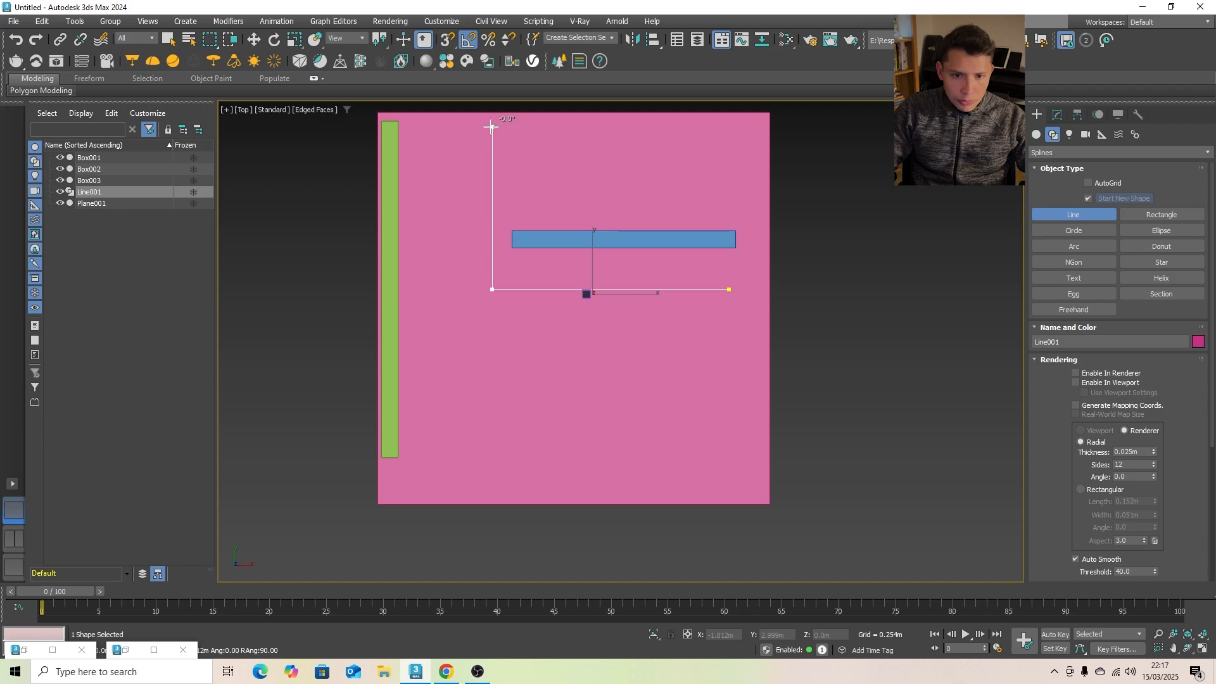
pyautogui.click(491, 126)
pyautogui.rightClick(524, 197)
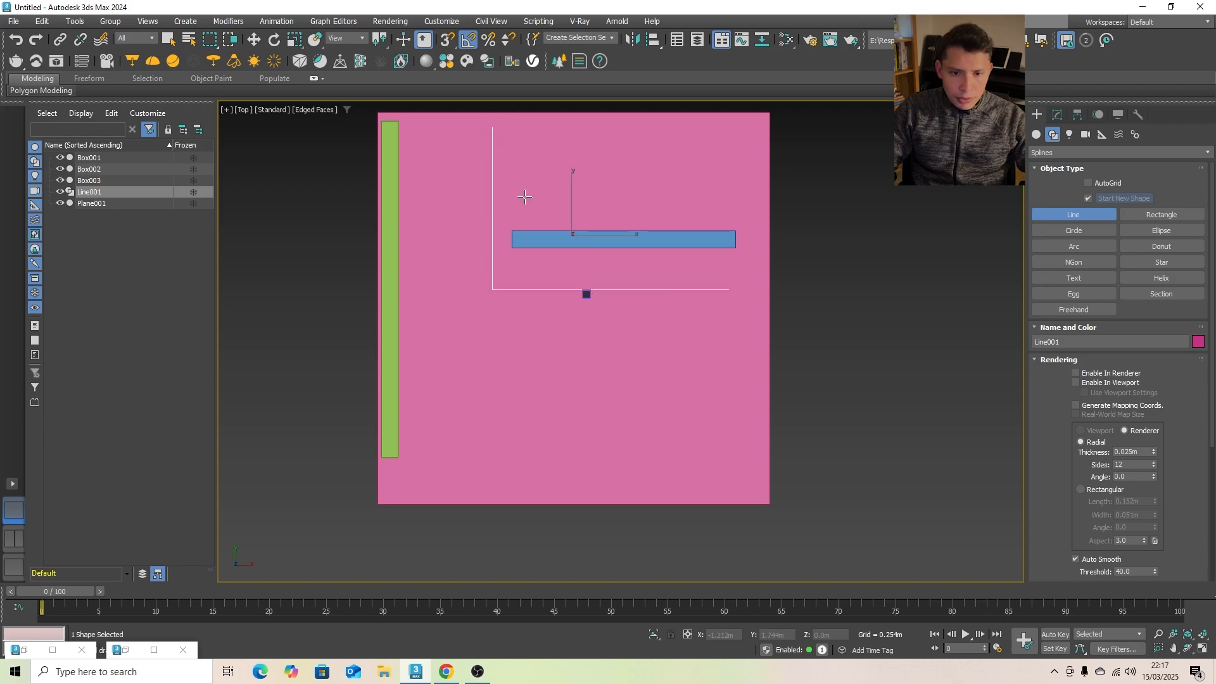
# - Move the blue wall along the X axis, away from the green wall, to about X 1.264 m
pyautogui.click(254, 40)
pyautogui.moveTo(622, 238); pyautogui.dragTo(707, 241)
pyautogui.hotkey('ctrl', 'z')
pyautogui.click(640, 236)
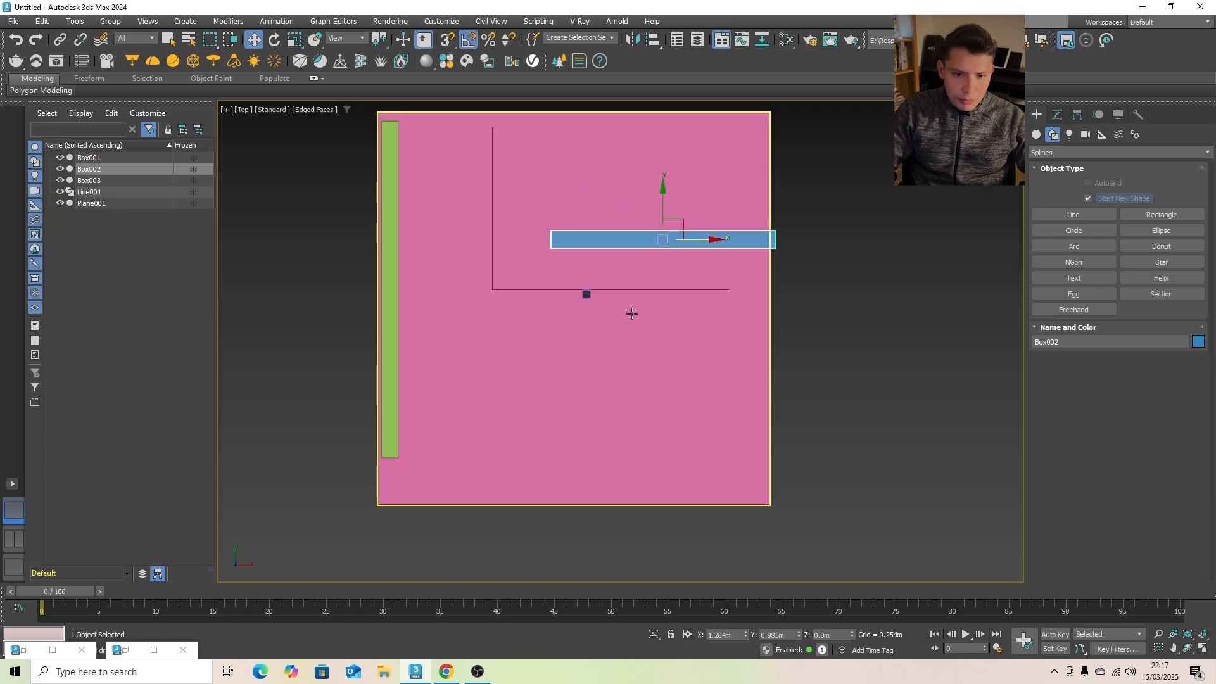
pyautogui.moveTo(657, 298); pyautogui.dragTo(662, 303, button='middle')
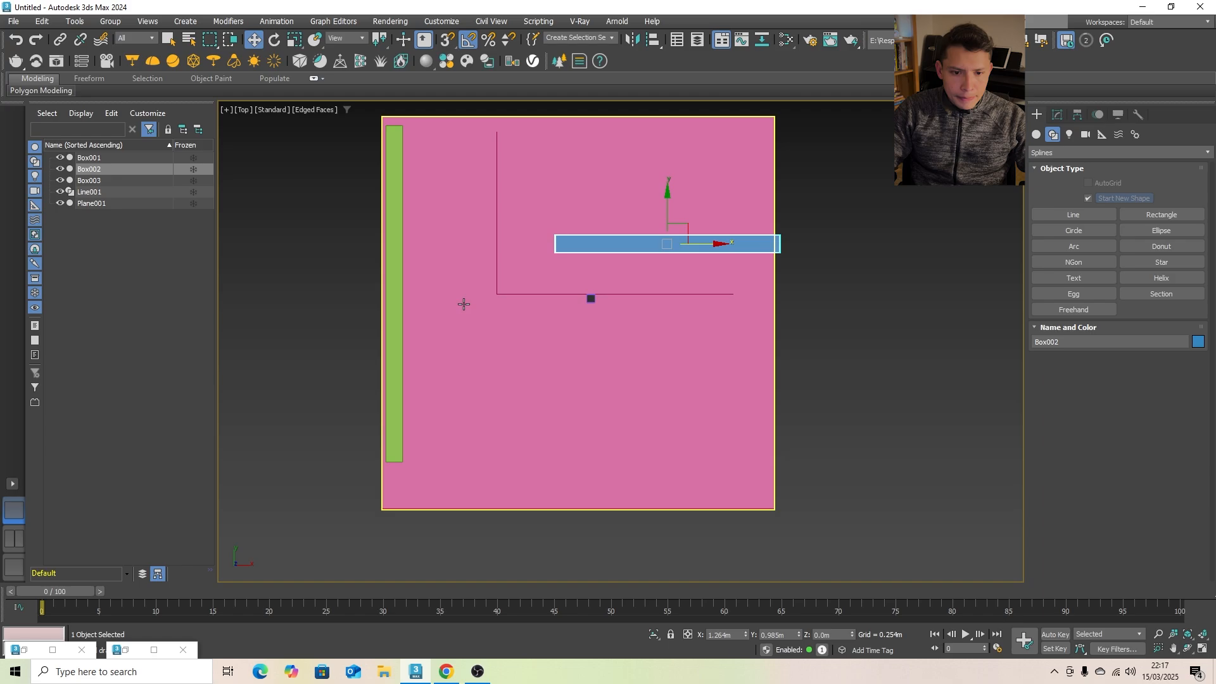
# - Move the ground plane along the X axis to about X -1.246 m and deselect it
pyautogui.click(427, 291)
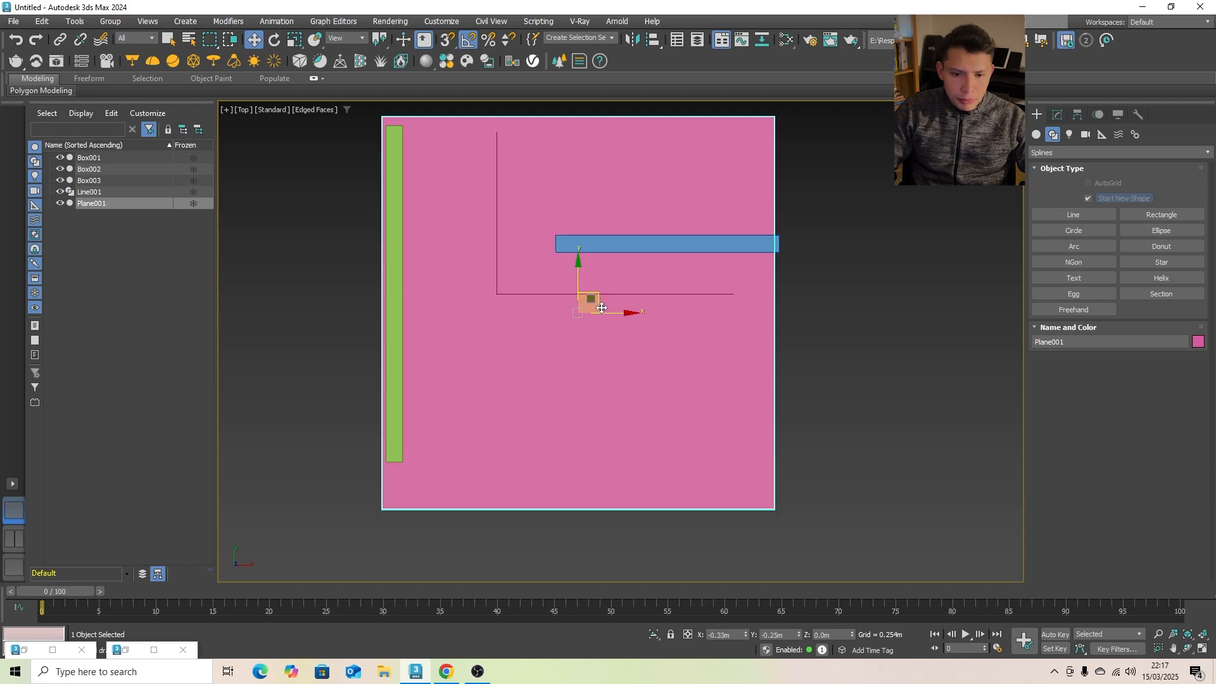
pyautogui.moveTo(601, 308); pyautogui.dragTo(551, 309)
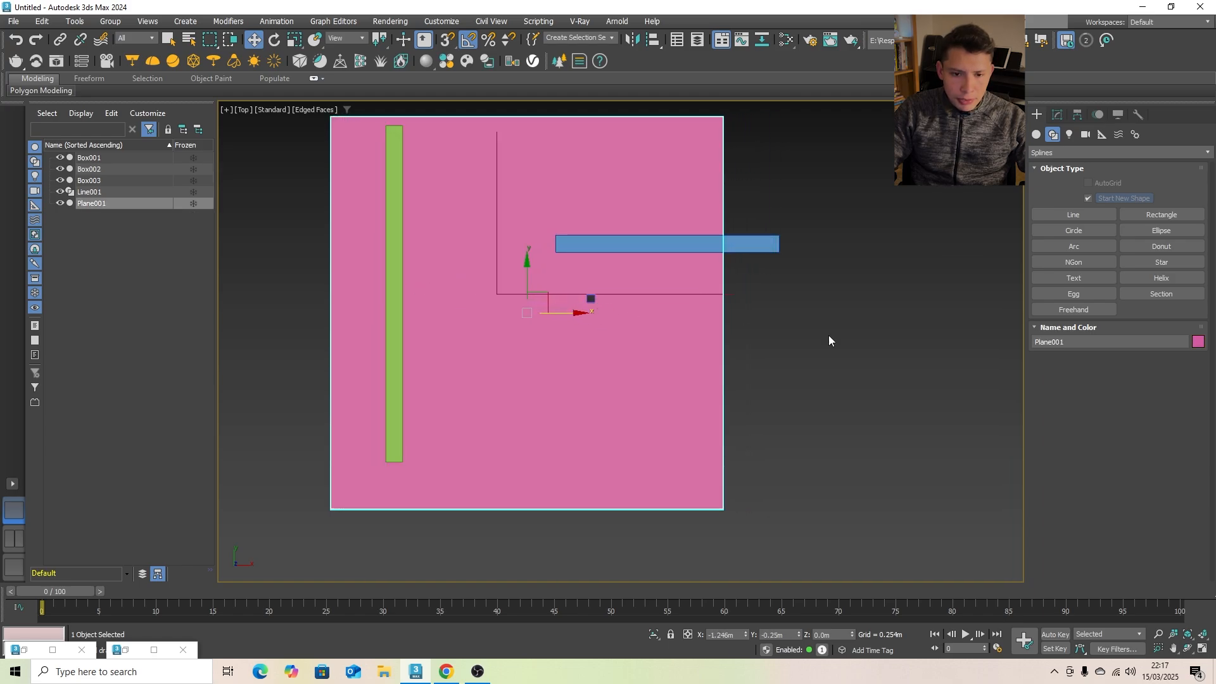
pyautogui.click(830, 340)
# - Move the green wall along the X axis, close to the ground plane's outer edge
pyautogui.click(1071, 217)
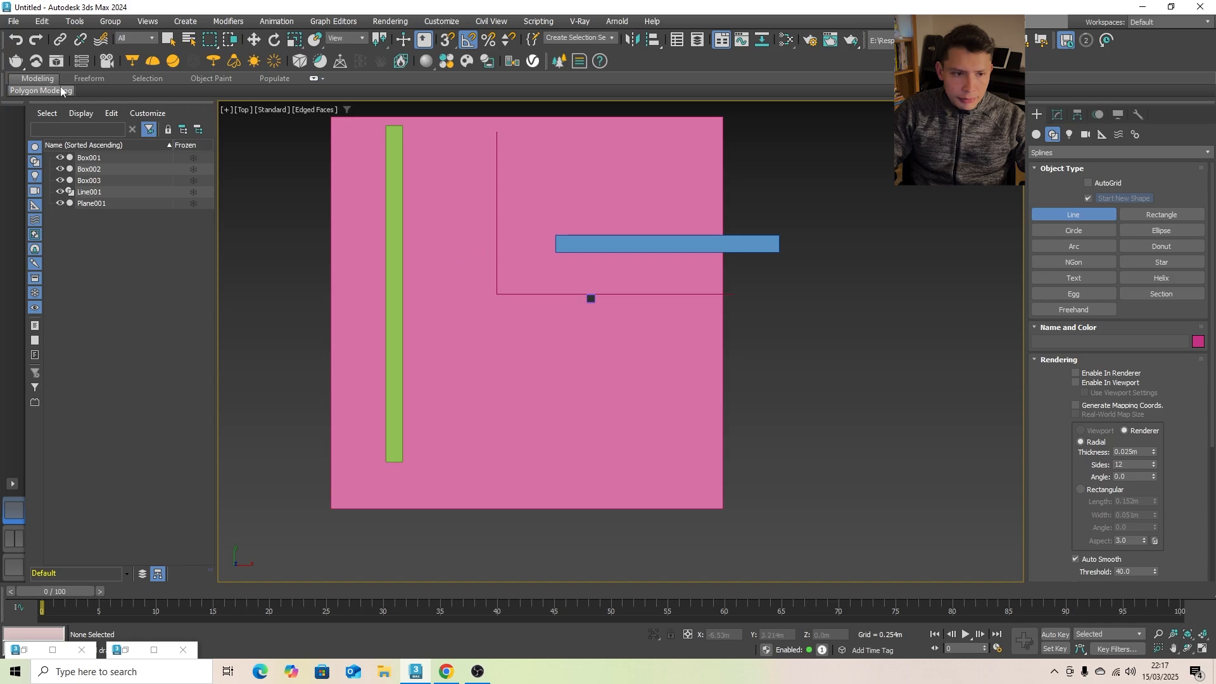
pyautogui.click(253, 40)
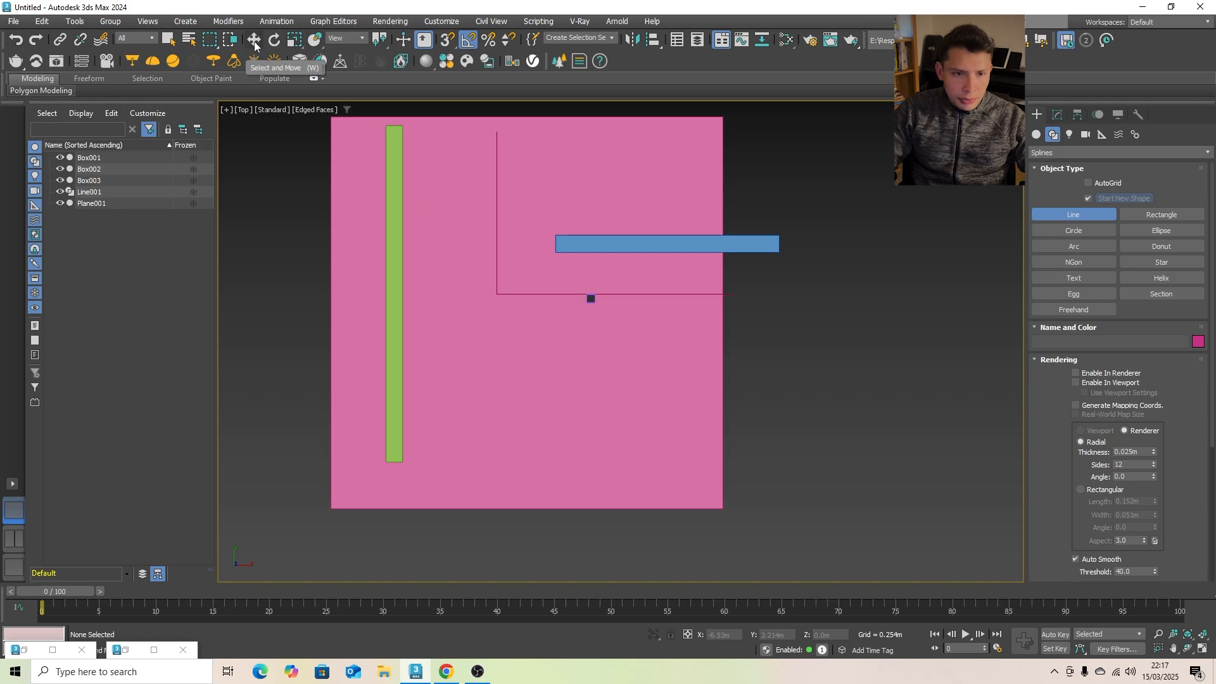
pyautogui.click(394, 225)
pyautogui.moveTo(445, 297); pyautogui.dragTo(398, 295)
# - Draw a straight line parallel to the green wall along its inner side, about as long as the wall
pyautogui.click(1073, 216)
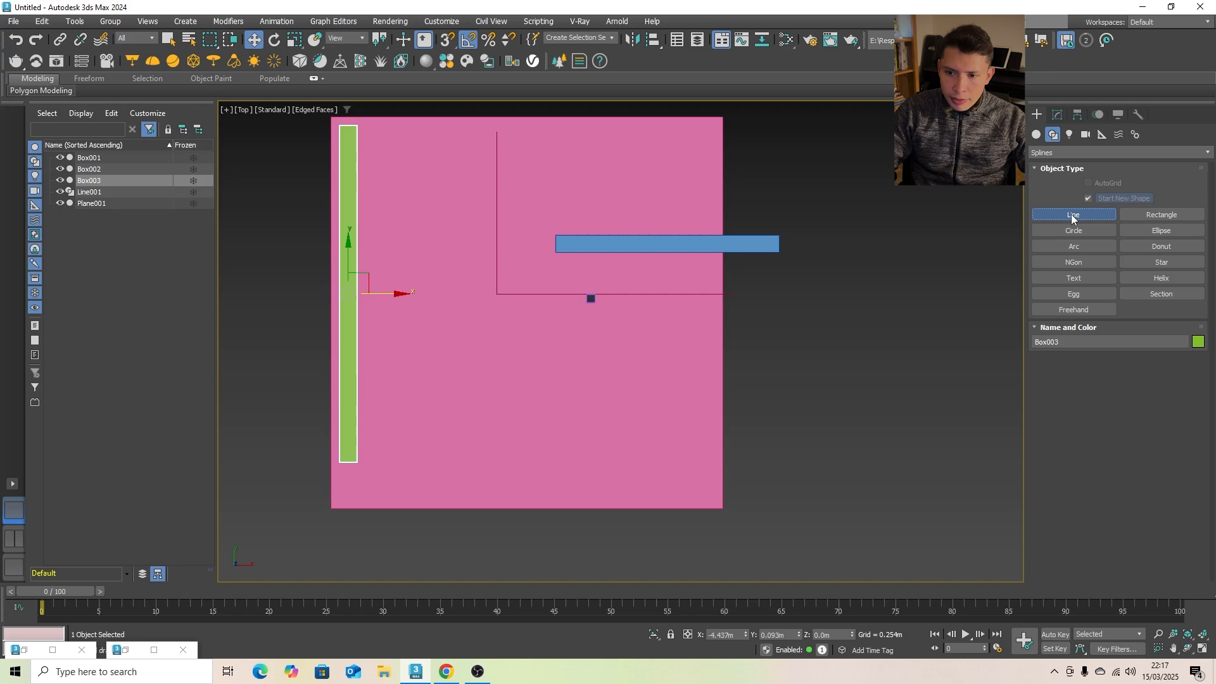
pyautogui.click(406, 129)
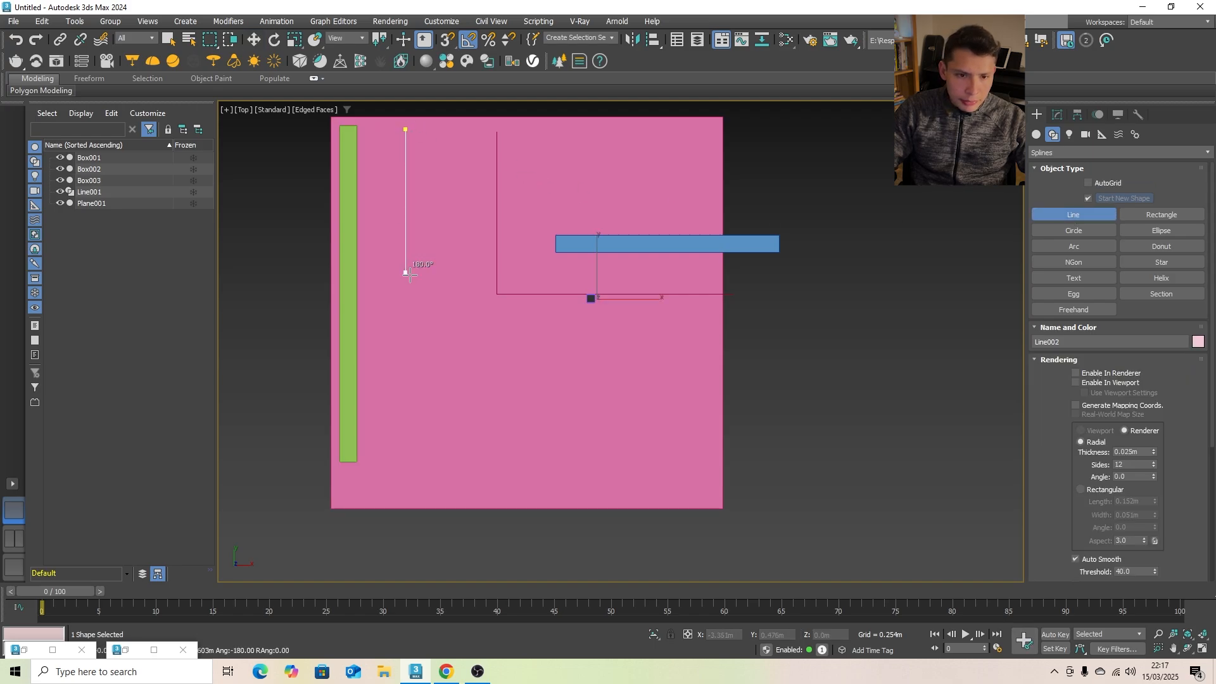
pyautogui.click(400, 461)
pyautogui.rightClick(494, 367)
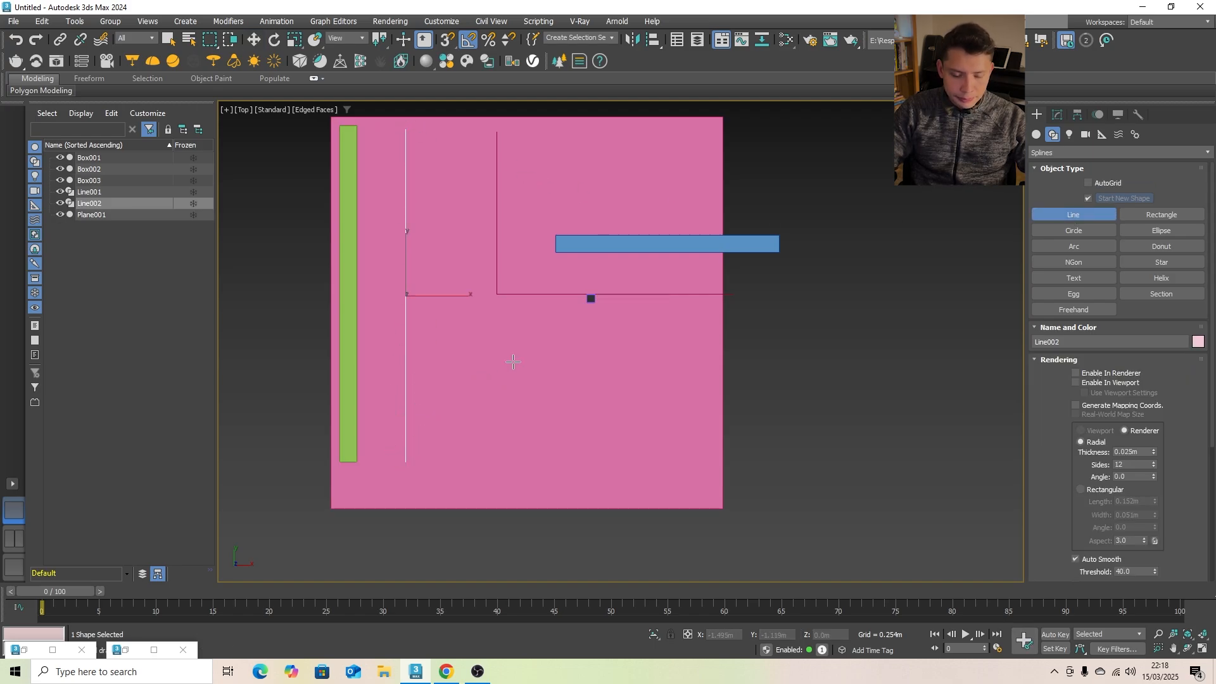
# - Make the straight line renderable by enabling it in both the renderer and the viewport
pyautogui.scroll(-3, 541, 399)
pyautogui.keyDown('alt'); pyautogui.moveTo(540, 399); pyautogui.dragTo(478, 345, button='middle'); pyautogui.keyUp('alt')
pyautogui.scroll(3, 483, 361)
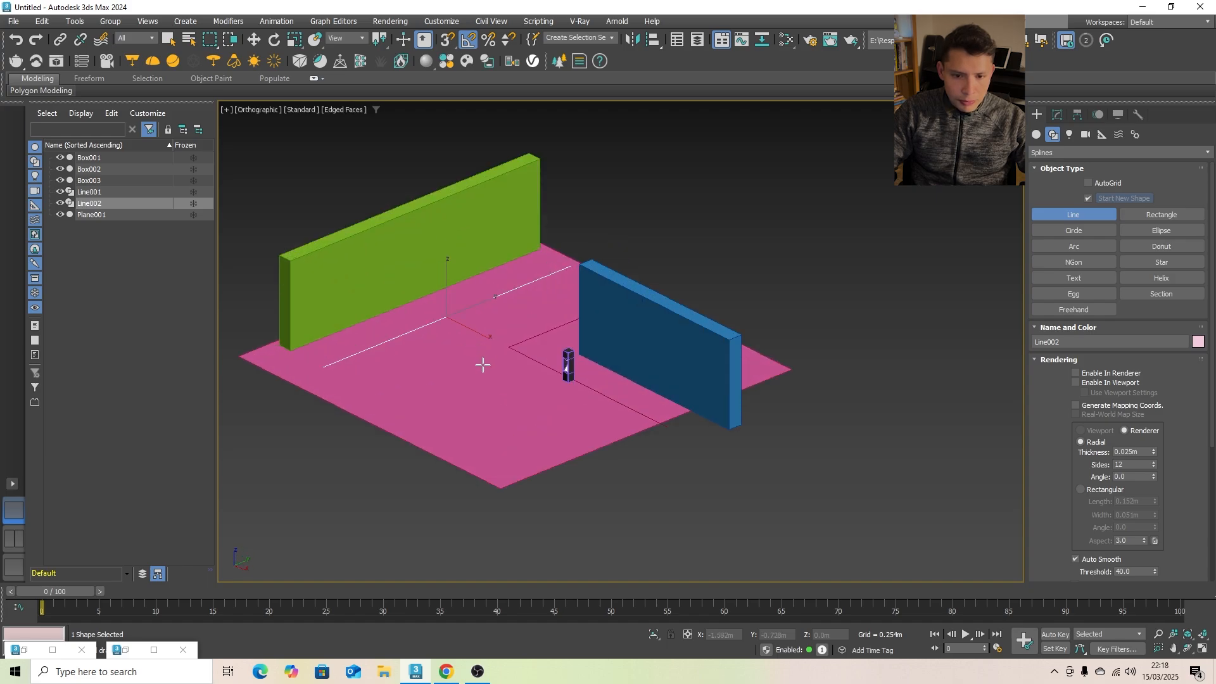
pyautogui.scroll(3, 638, 357)
pyautogui.moveTo(638, 357); pyautogui.dragTo(710, 366, button='middle')
pyautogui.moveTo(503, 344); pyautogui.dragTo(637, 366, button='middle')
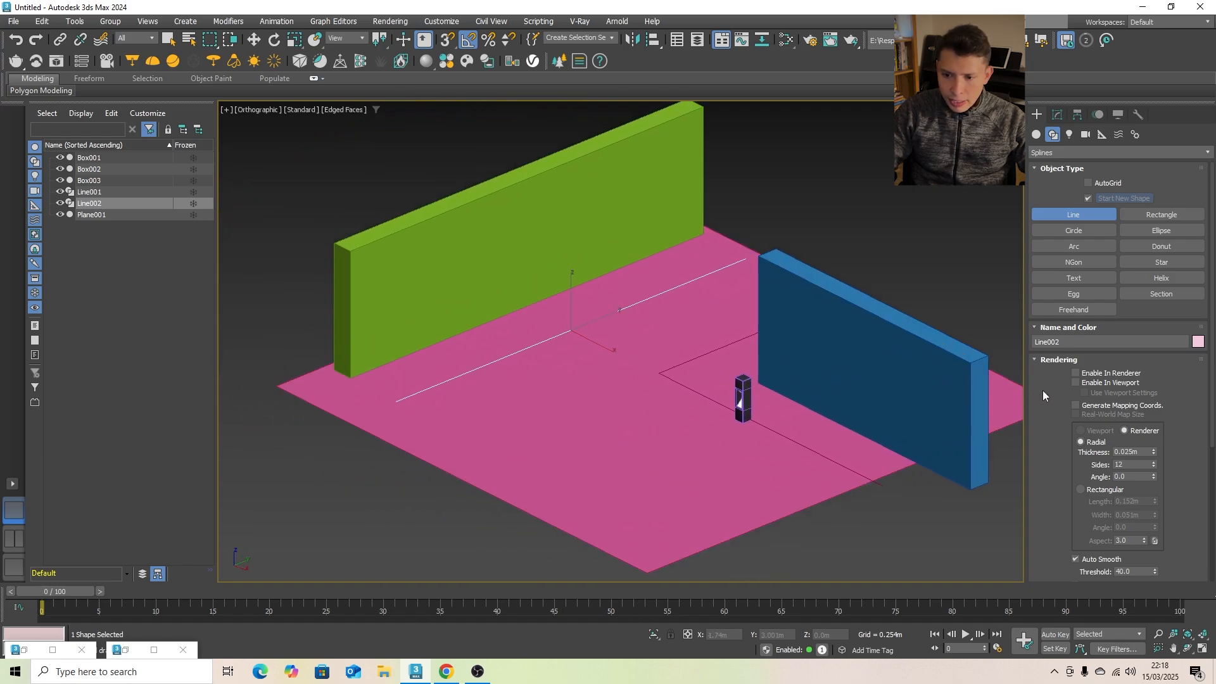
pyautogui.click(1076, 383)
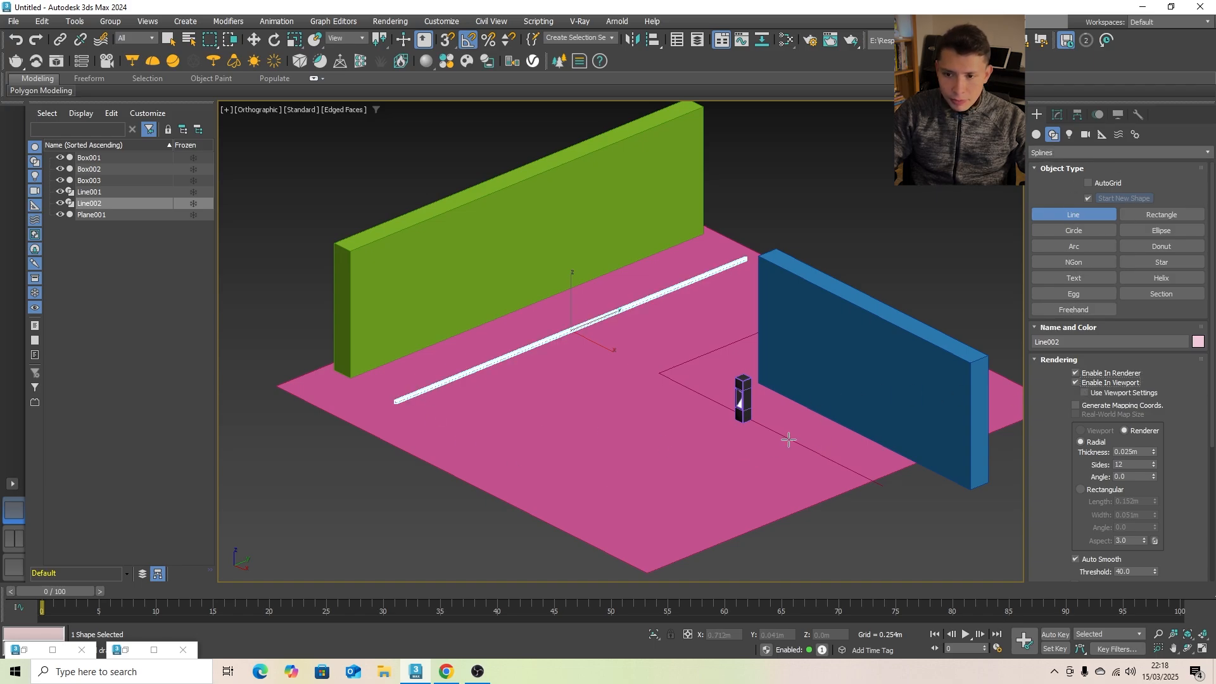
# - Attach the L-shaped line near the blue wall to the straight line so both form one spline object
pyautogui.click(1058, 116)
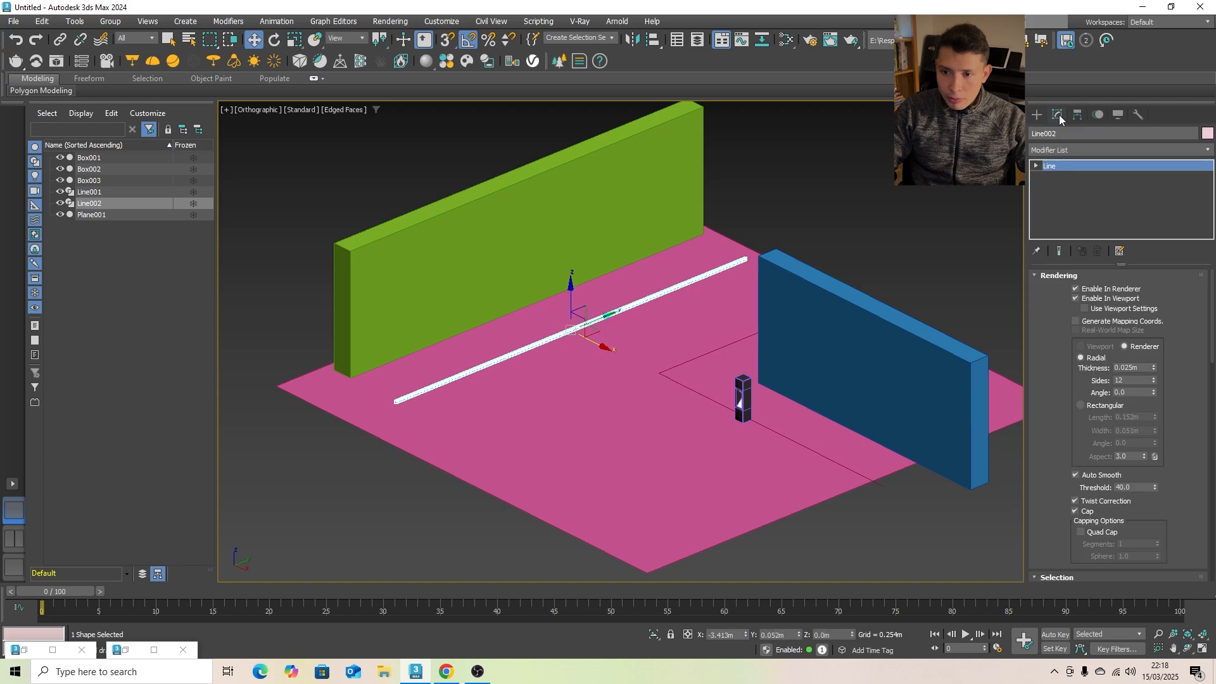
pyautogui.scroll(-8, 1184, 406)
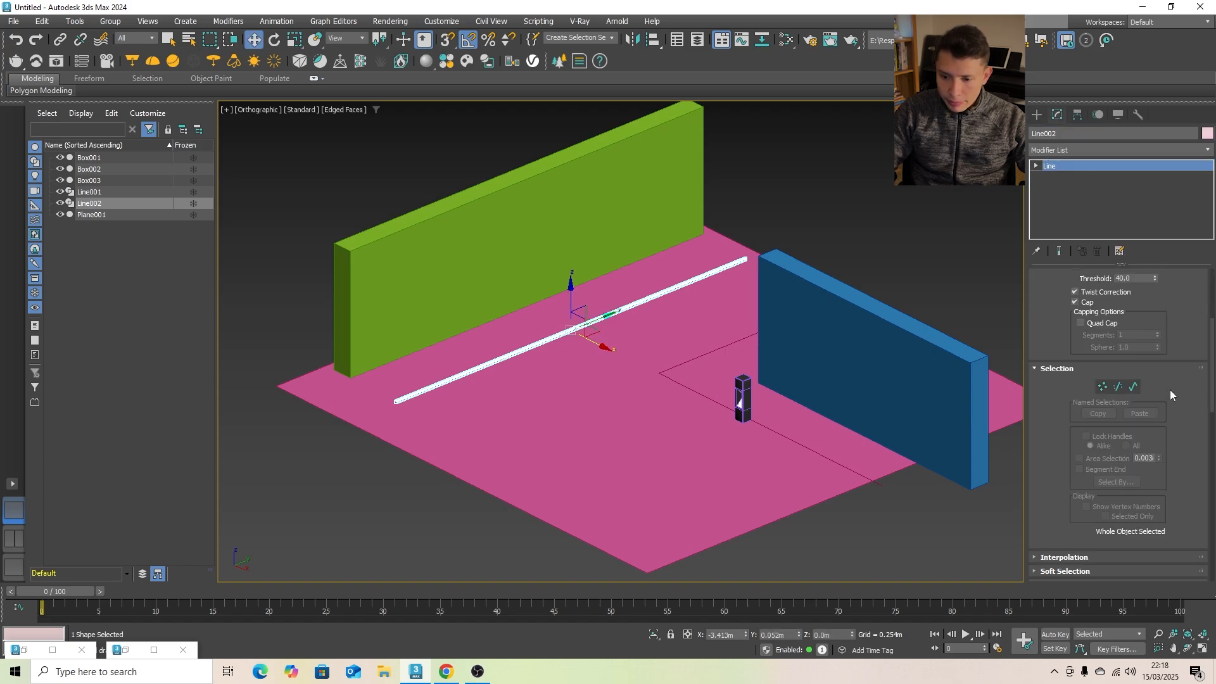
pyautogui.click(1105, 560)
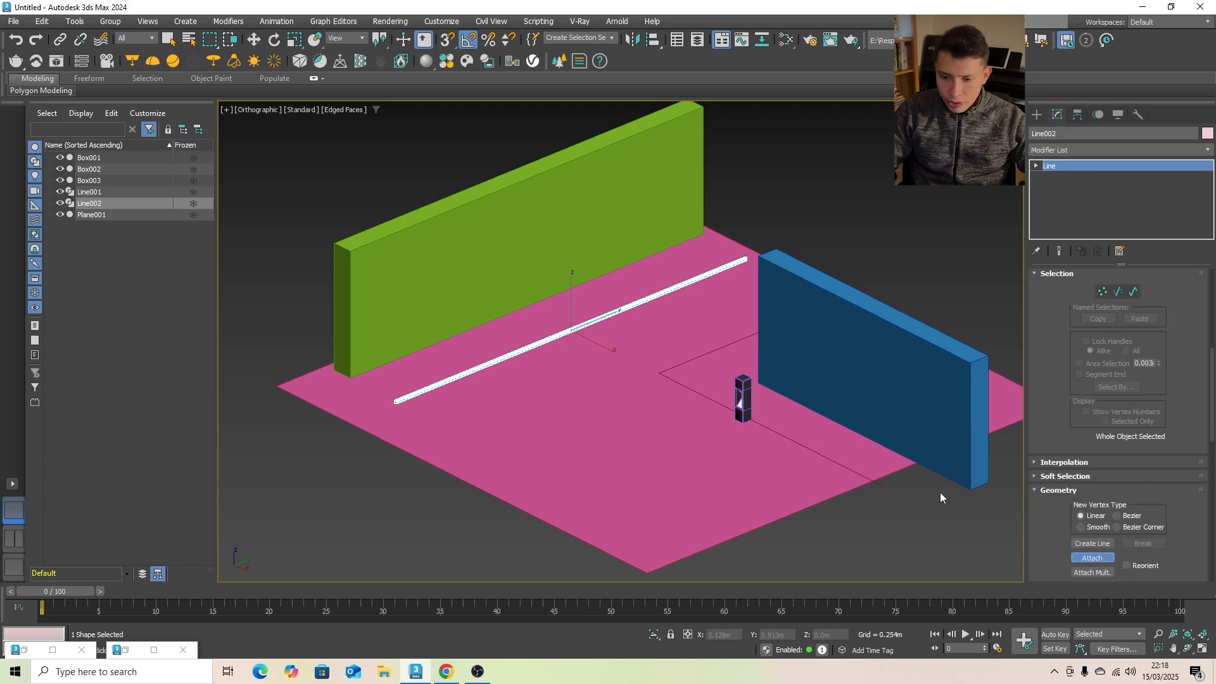
pyautogui.click(879, 486)
pyautogui.scroll(8, 1182, 359)
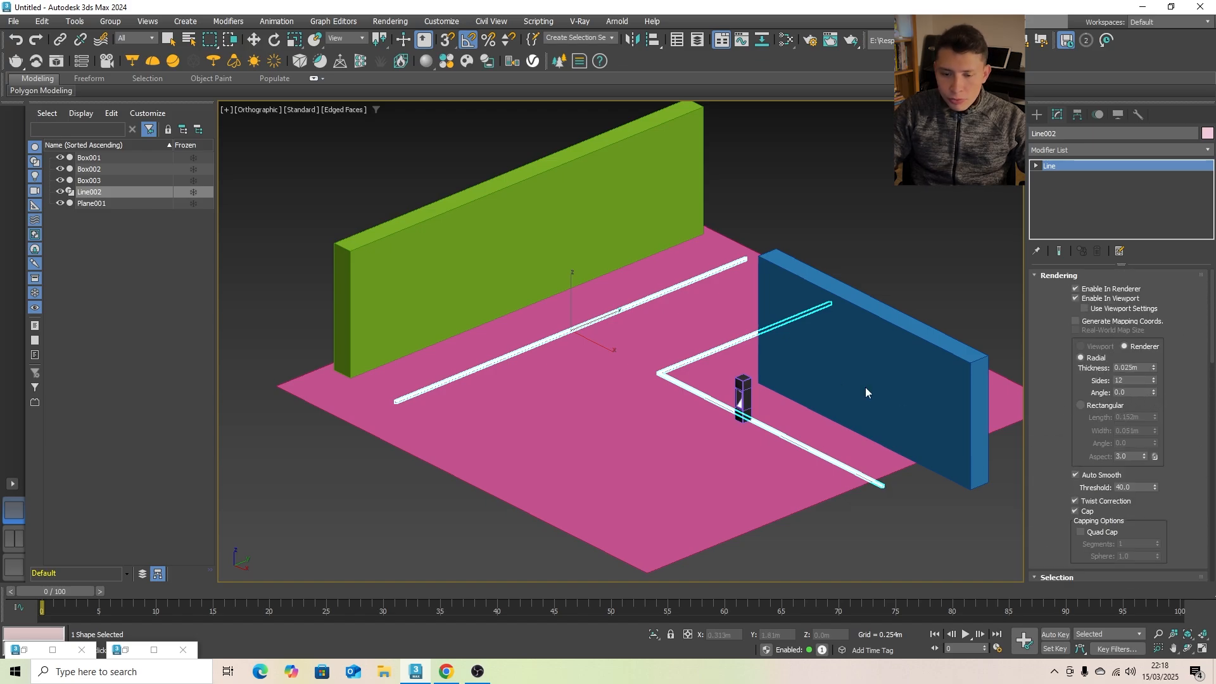
# - Give the combined spline a rectangular cross-section with a length of 0.1 m and a width of 0.01 m
pyautogui.scroll(5, 665, 374)
pyautogui.click(1092, 409)
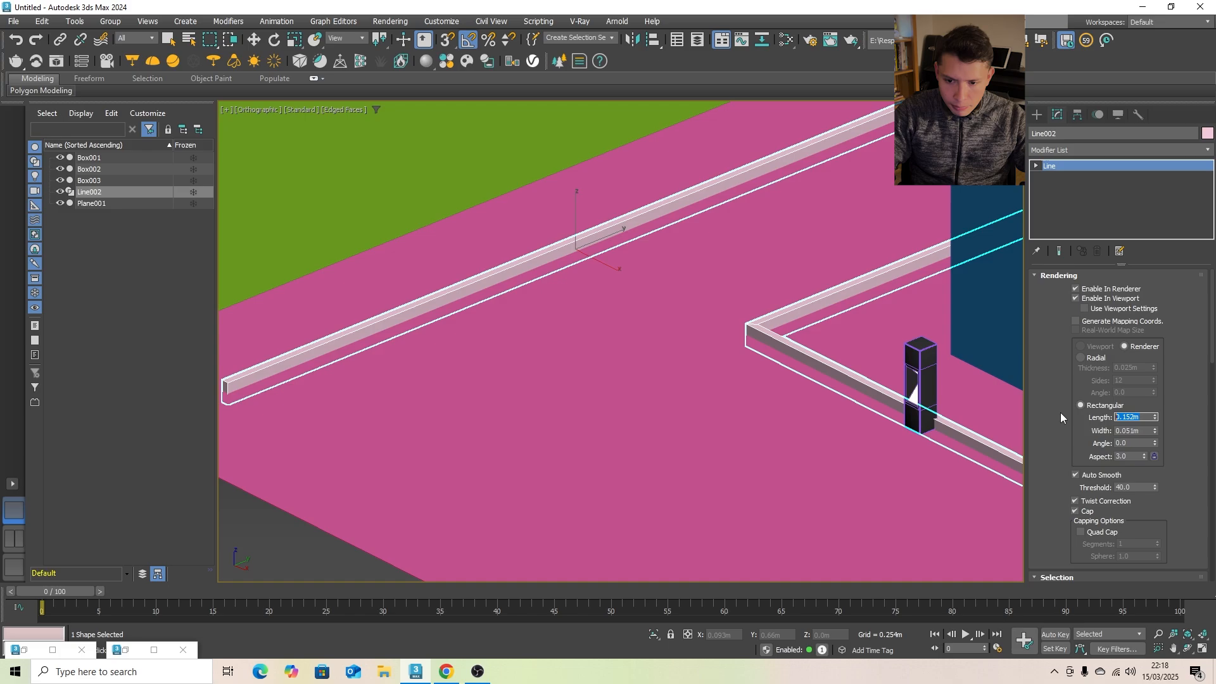
pyautogui.write('0.1')
pyautogui.press('Return')
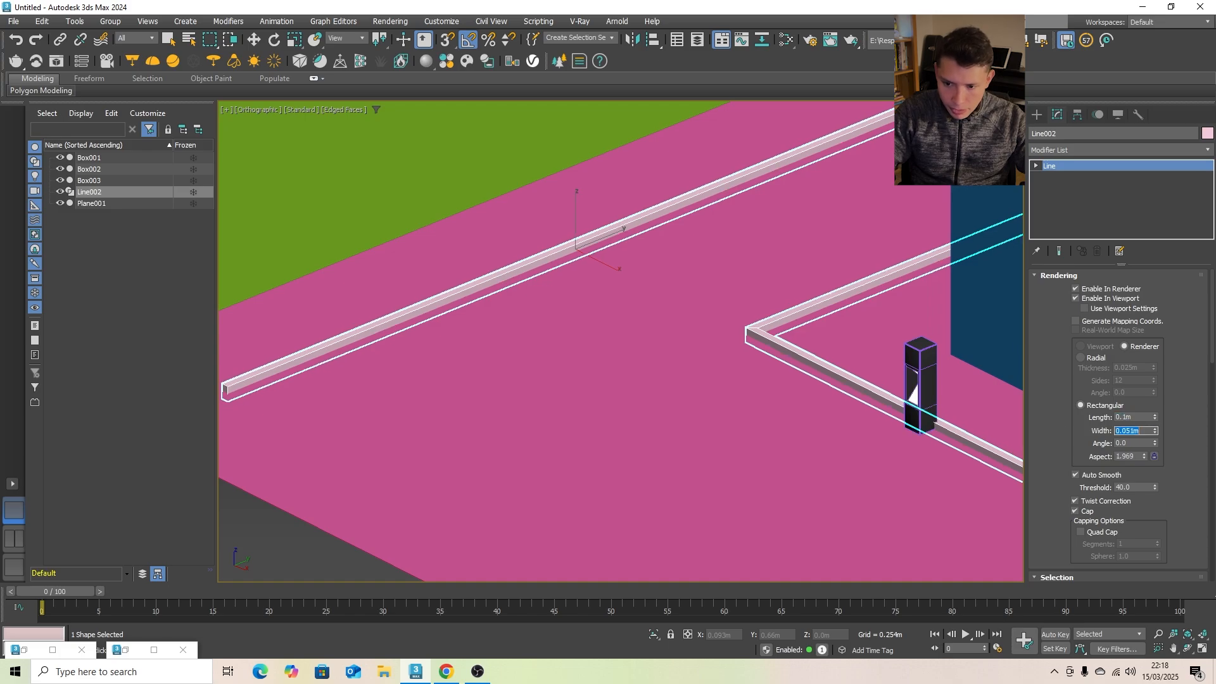
pyautogui.write('.01')
pyautogui.press('Return')
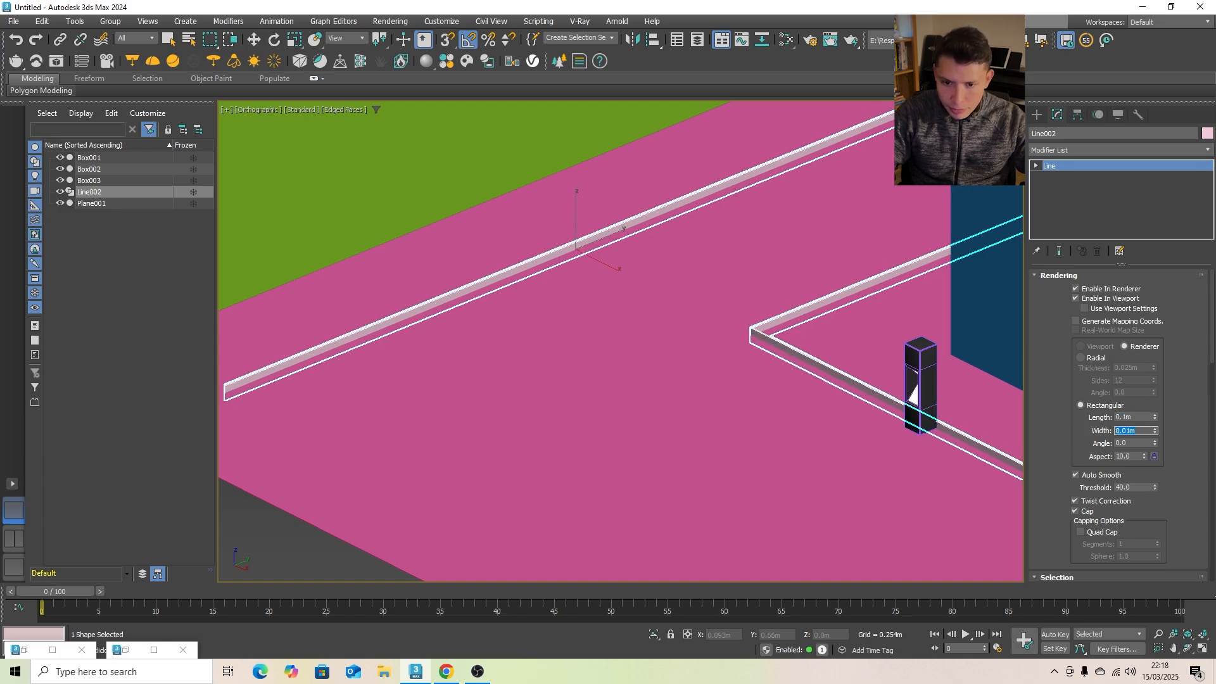
# - Examine the edging strip's corner and its position next to the bollard up close
pyautogui.scroll(2, 767, 336)
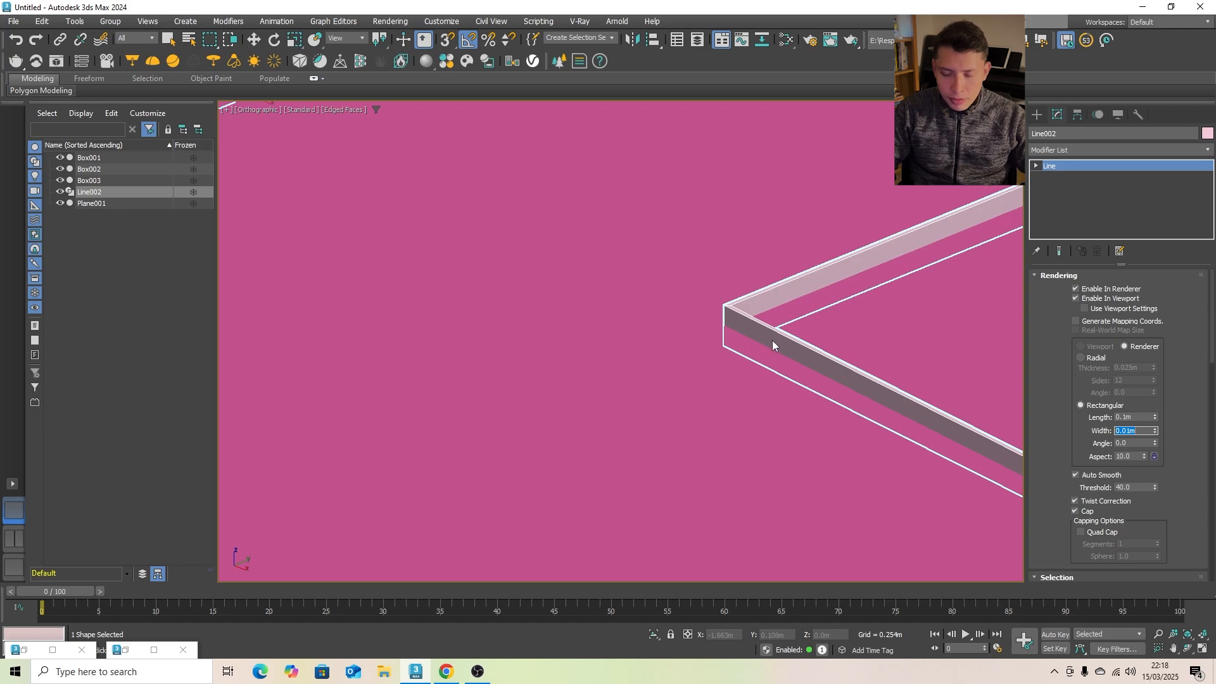
pyautogui.scroll(2, 769, 340)
pyautogui.scroll(-5, 762, 319)
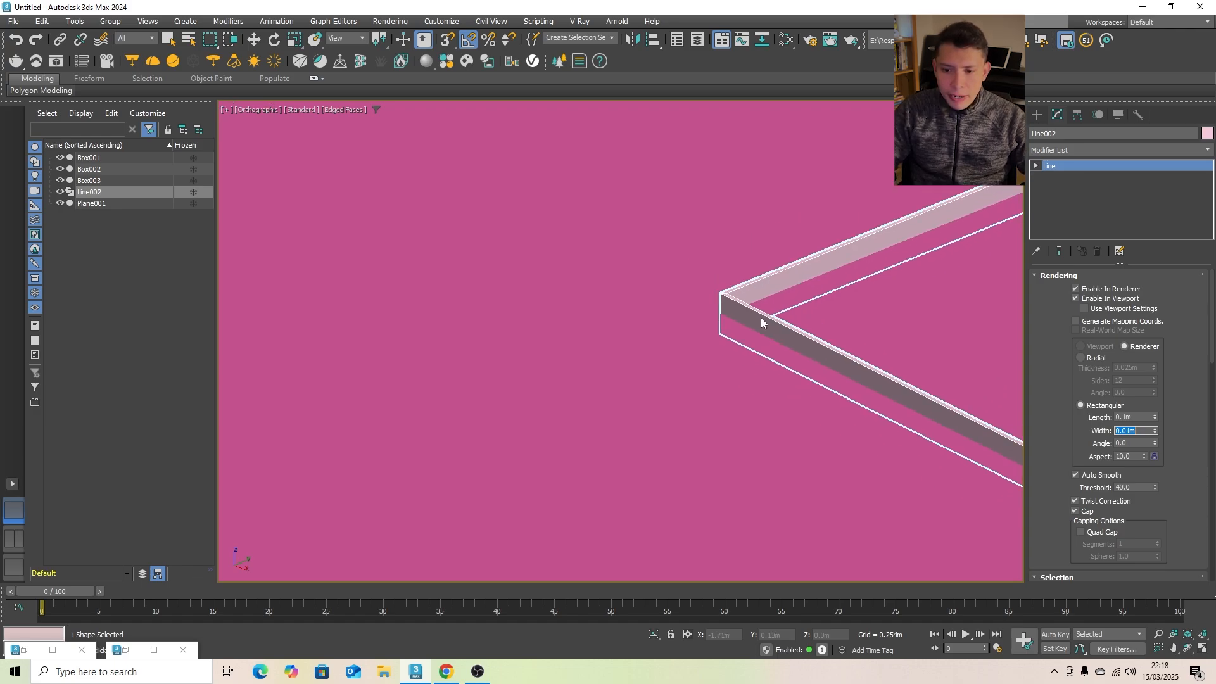
pyautogui.scroll(2, 760, 323)
pyautogui.scroll(-1, 792, 336)
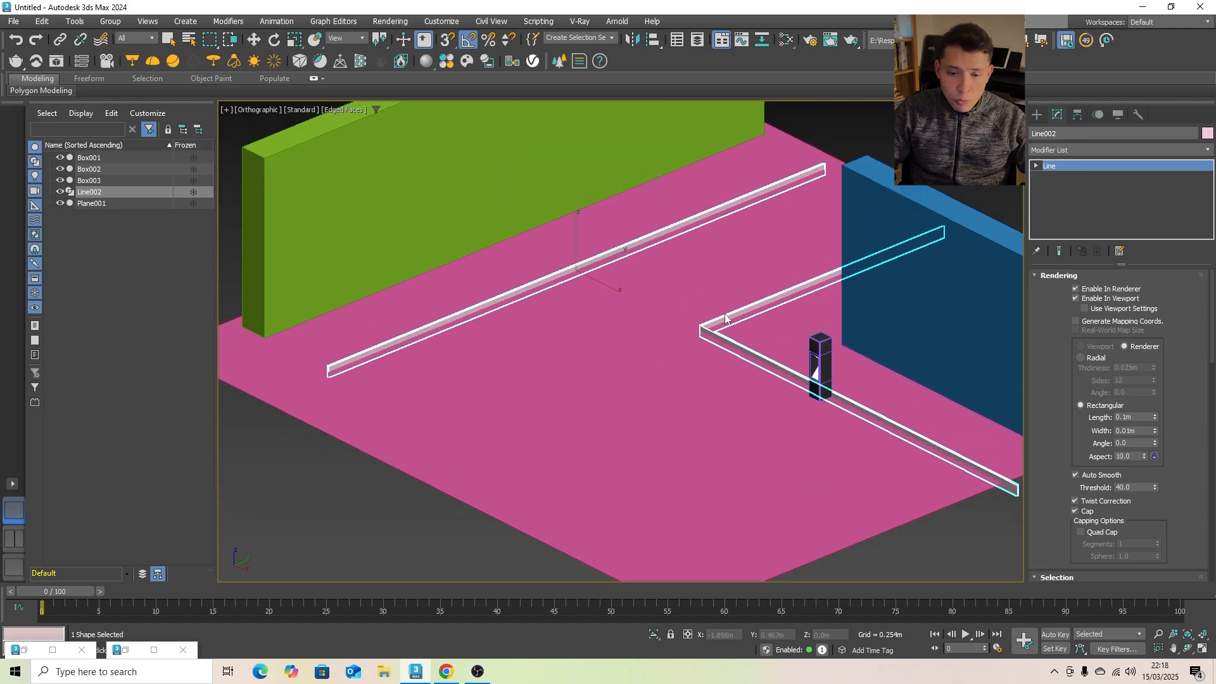
pyautogui.scroll(2, 834, 353)
pyautogui.scroll(1, 814, 372)
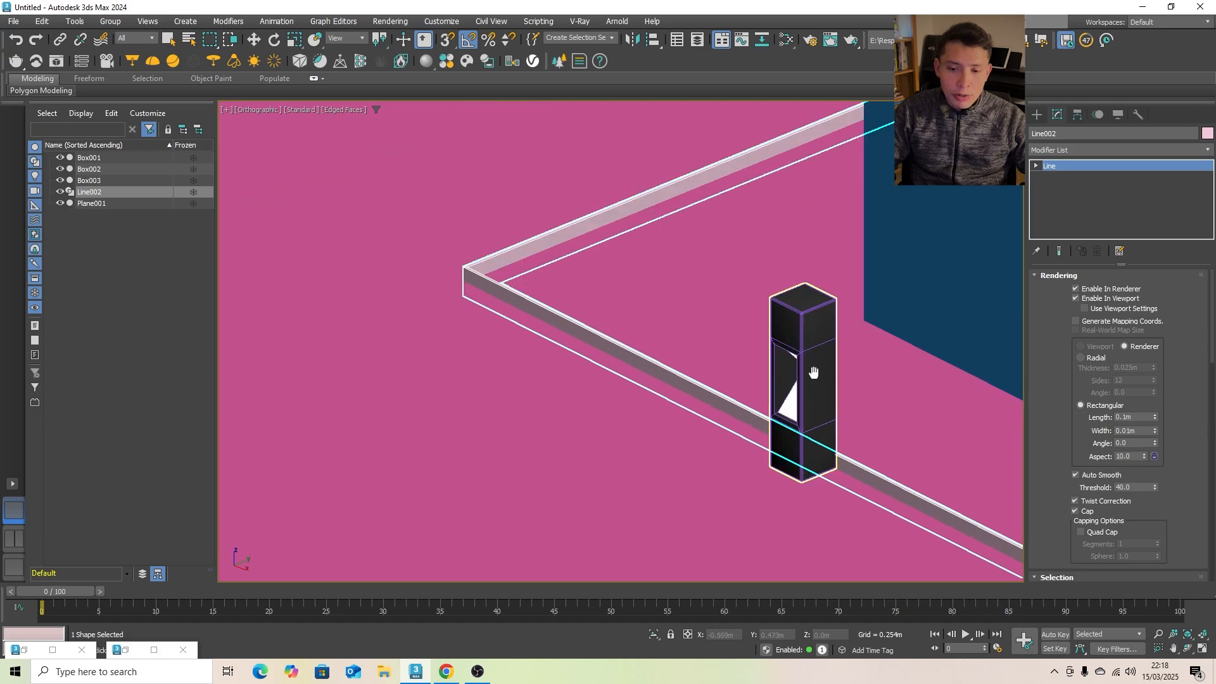
pyautogui.scroll(-1, 774, 375)
pyautogui.scroll(-1, 738, 373)
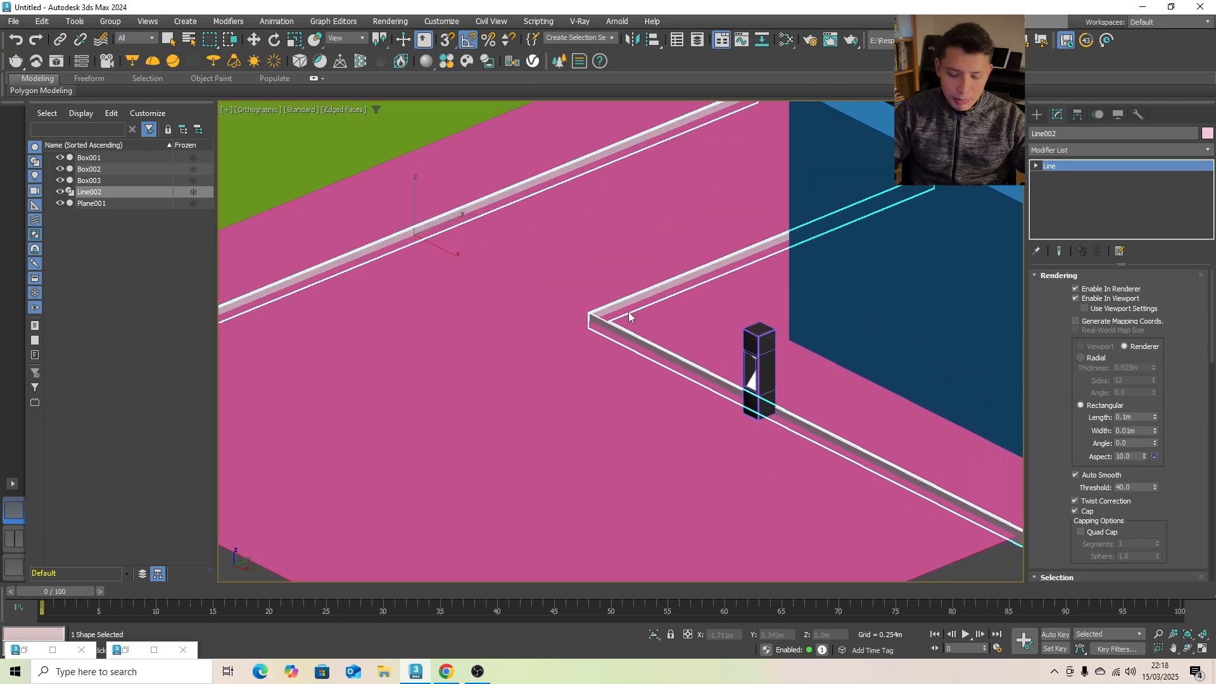
# - Assign the bollard's glossy black material, Material #28, to the edging strips
pyautogui.press('m')
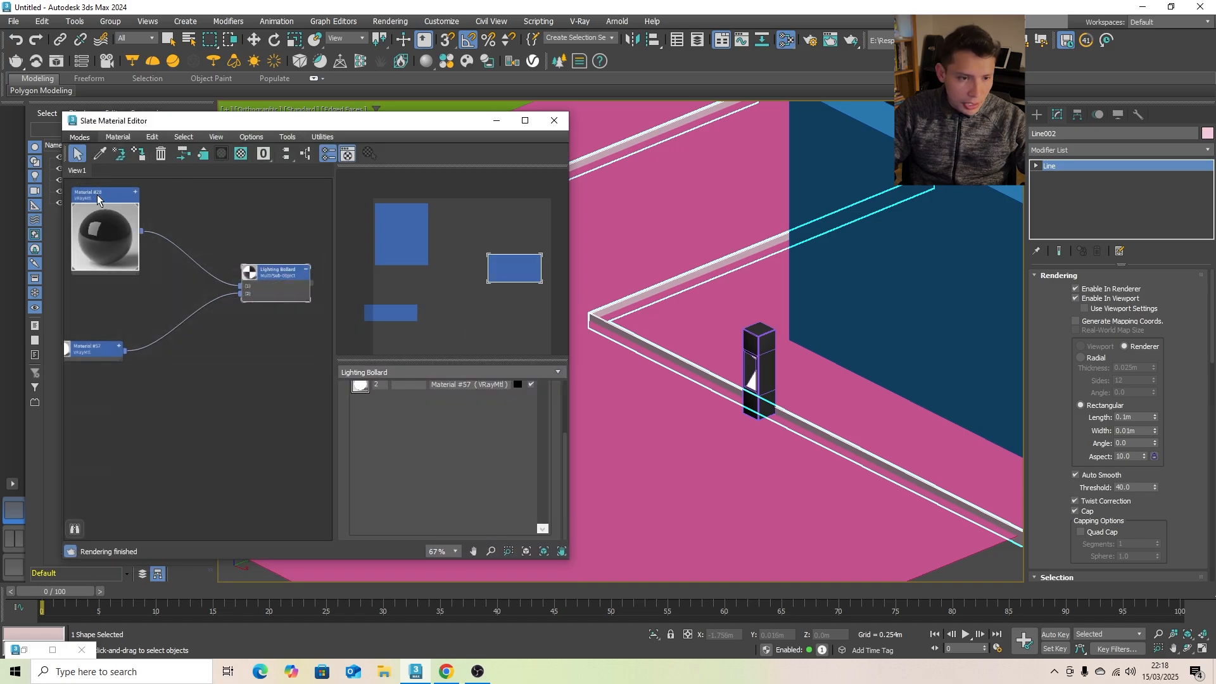
pyautogui.doubleClick(104, 235)
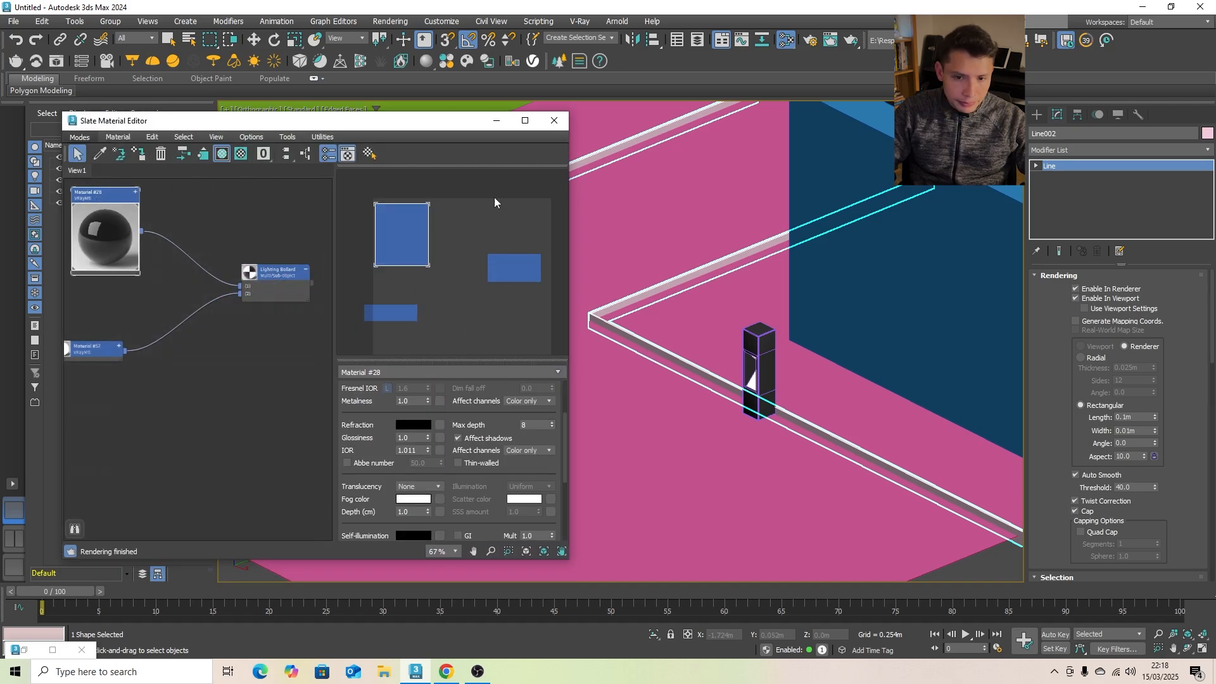
pyautogui.press('w')
pyautogui.click(1037, 114)
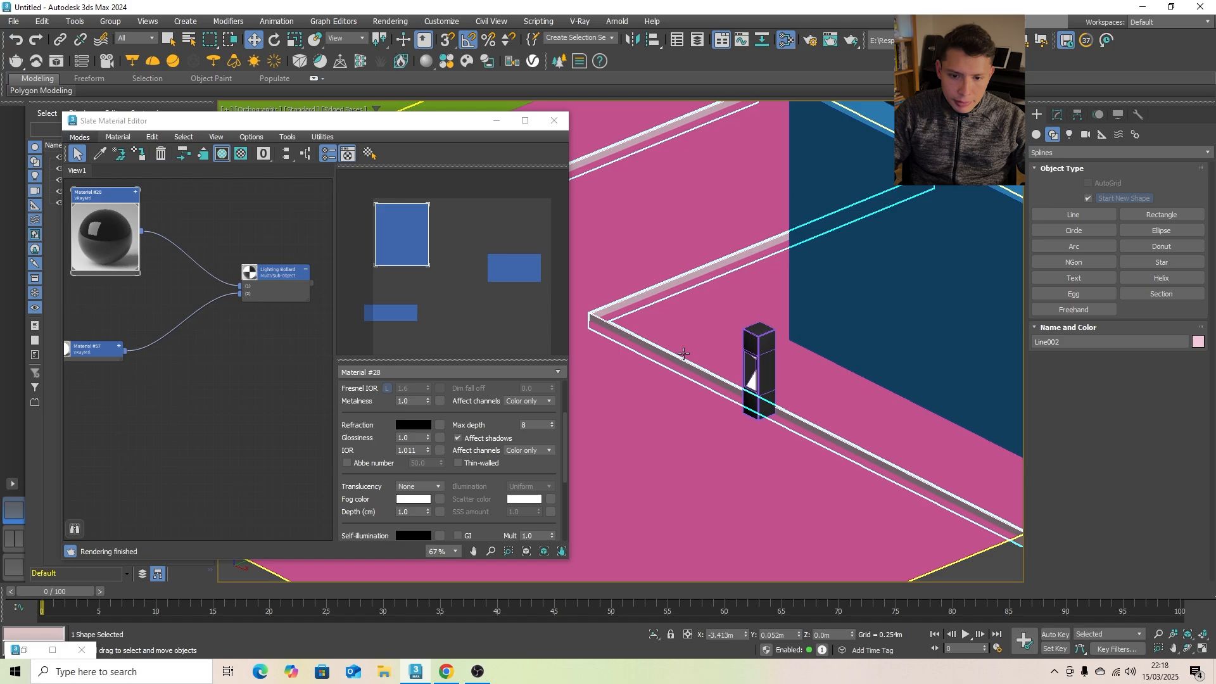
pyautogui.scroll(-3, 685, 360)
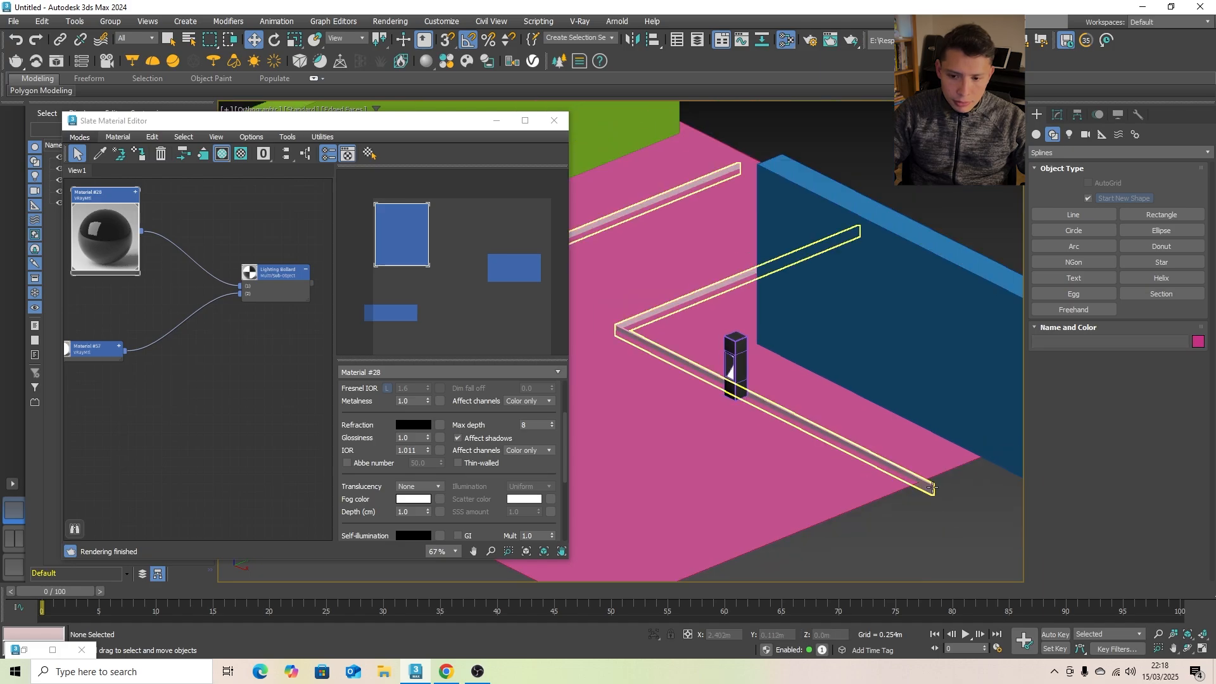
pyautogui.click(138, 154)
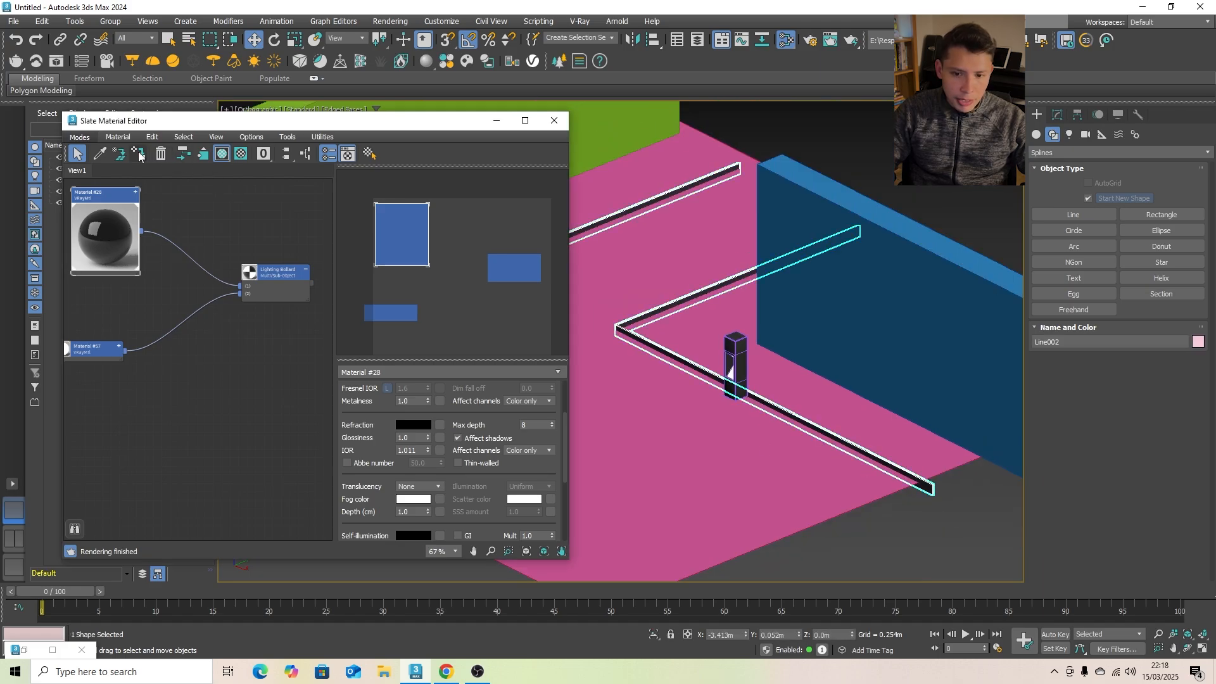
pyautogui.click(496, 121)
pyautogui.click(818, 138)
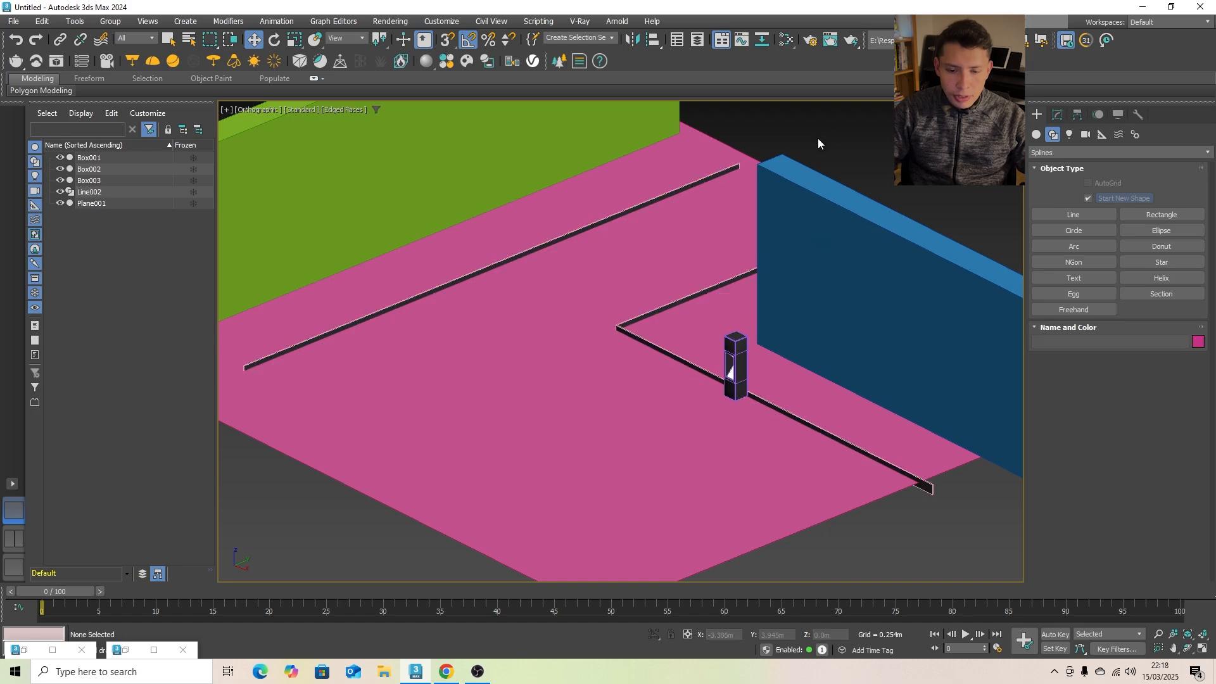
# - Place a VRayPhysicalCamera in the top view near the ground's lower-right corner, aimed at the bollard with a target distance of about 2.46 m
pyautogui.scroll(-4, 634, 307)
pyautogui.scroll(2, 636, 308)
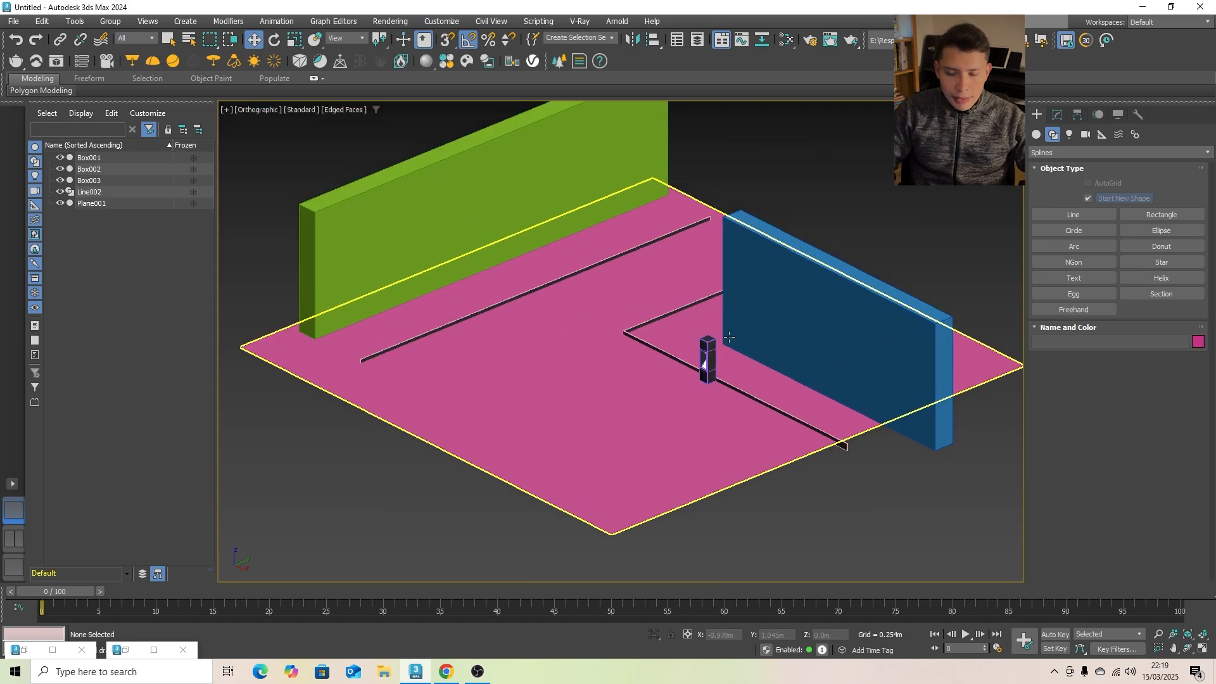
pyautogui.press('t')
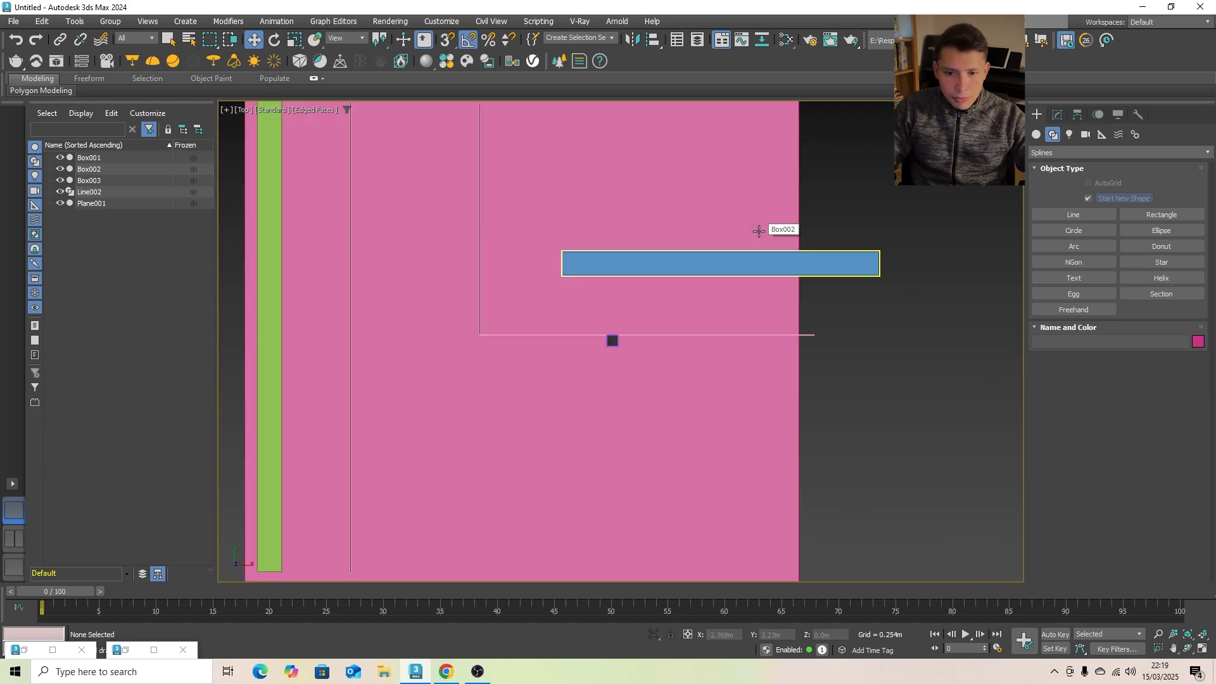
pyautogui.scroll(-4, 739, 228)
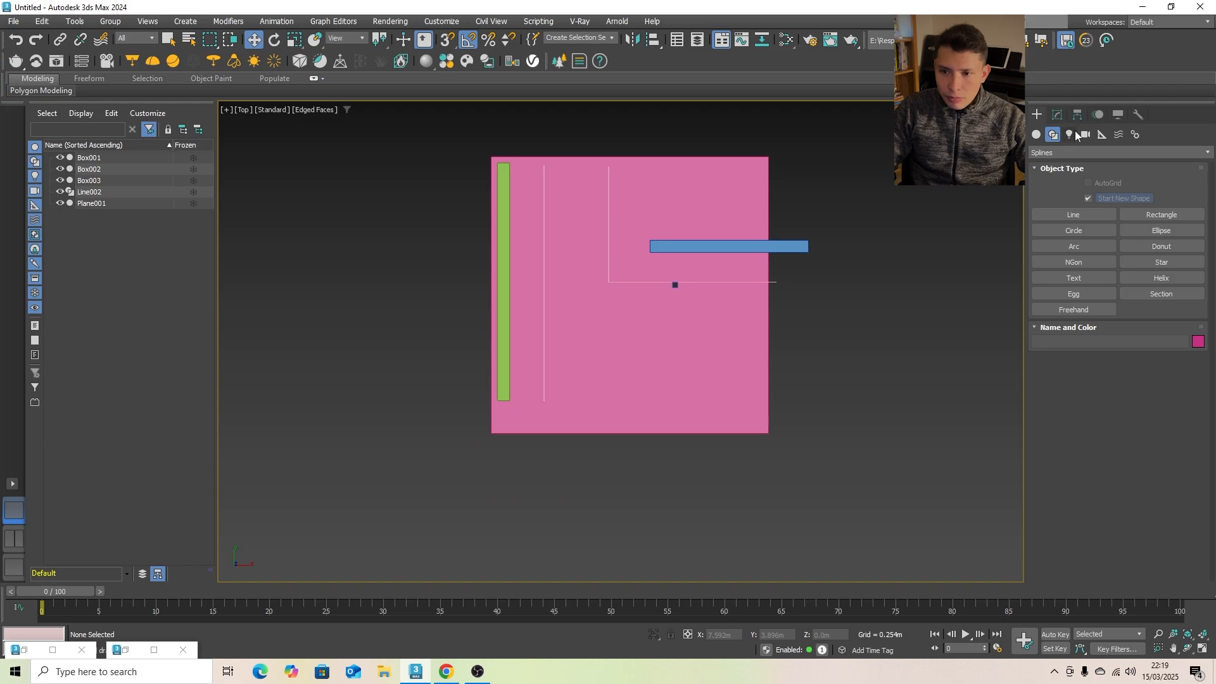
pyautogui.click(1086, 134)
pyautogui.click(1077, 153)
pyautogui.click(1048, 179)
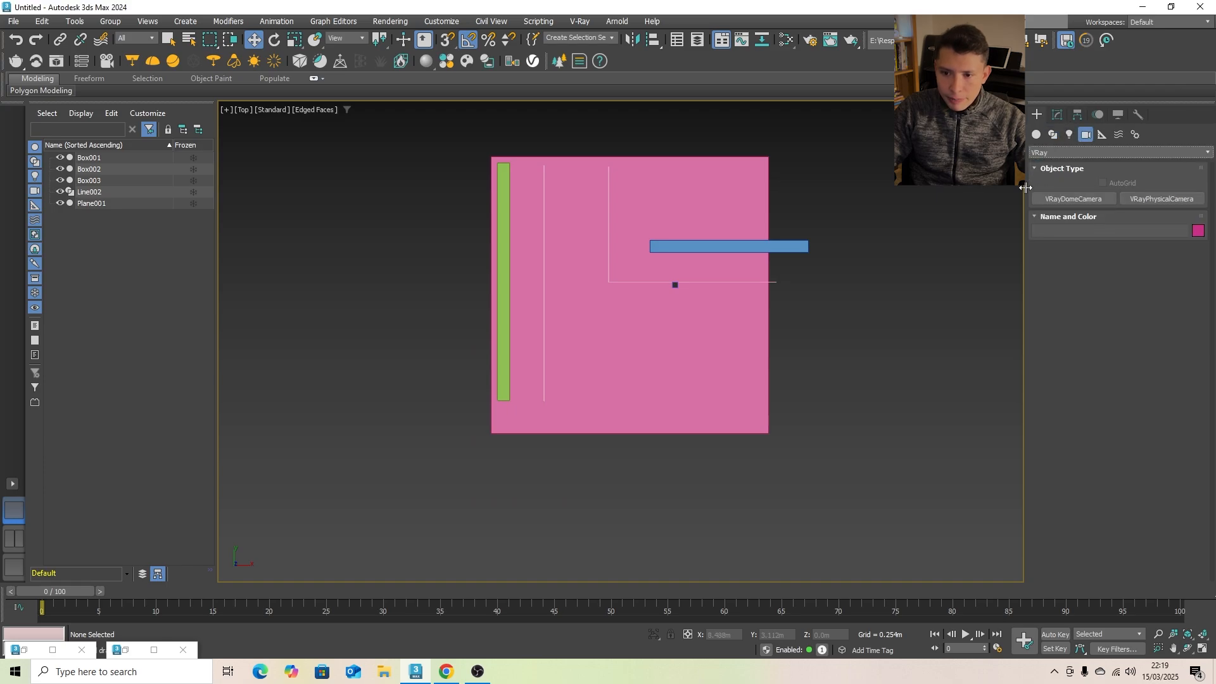
pyautogui.click(1145, 200)
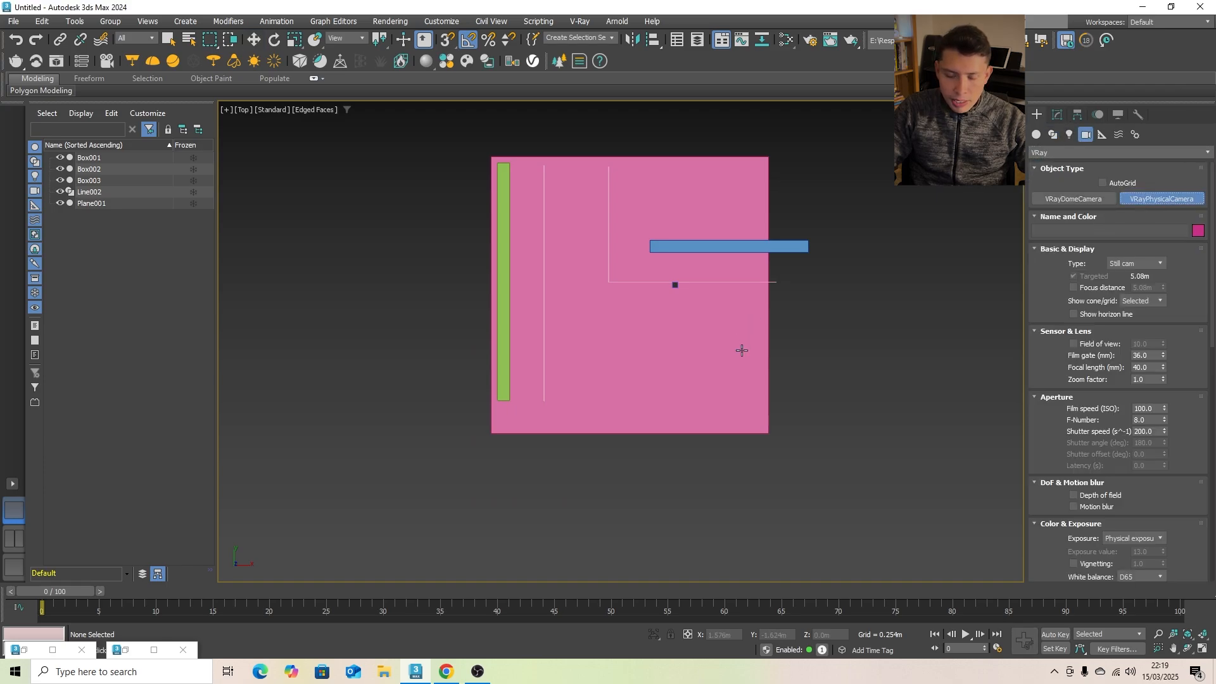
pyautogui.moveTo(747, 367); pyautogui.dragTo(744, 363)
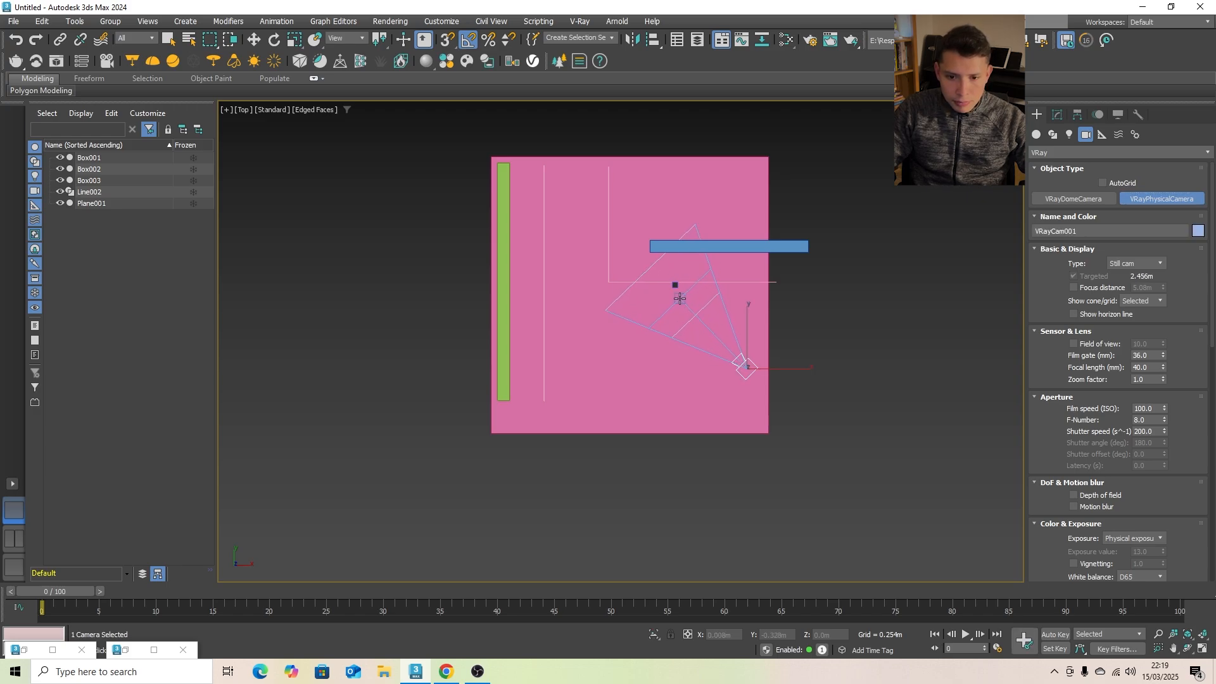
# - Show all four views, look through the new camera and raise it with its target to a height of about 0.55 m
pyautogui.click(1202, 650)
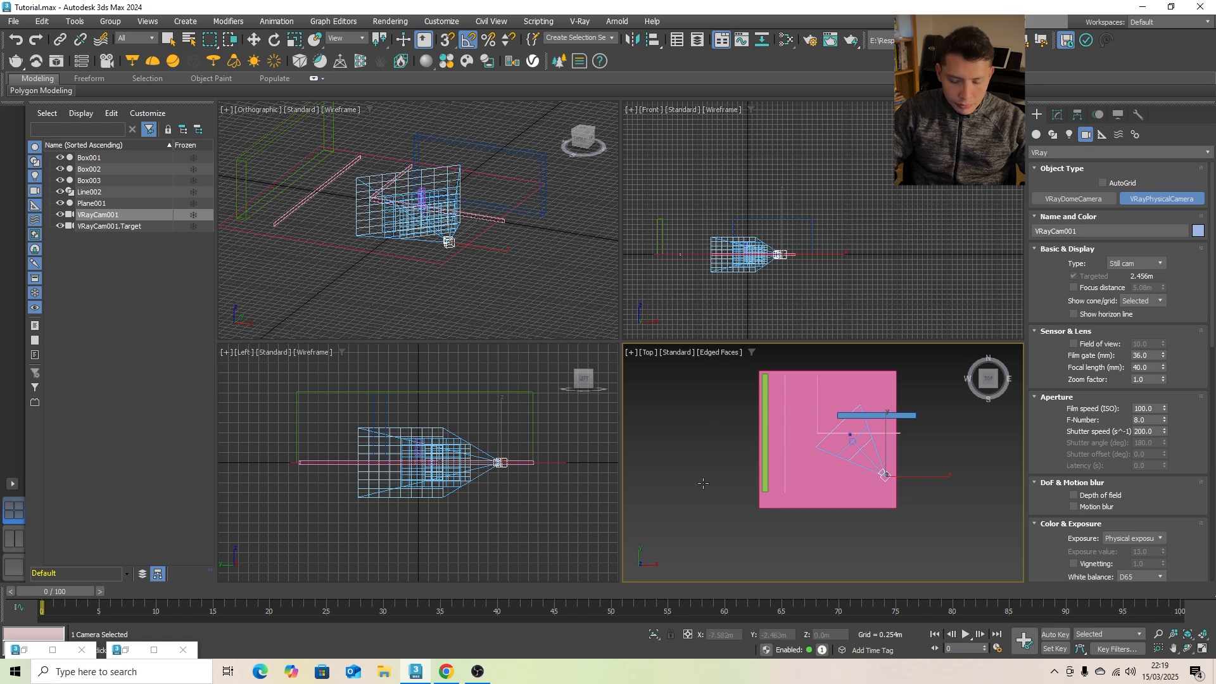
pyautogui.press('c')
pyautogui.moveTo(794, 426); pyautogui.dragTo(789, 526, button='middle')
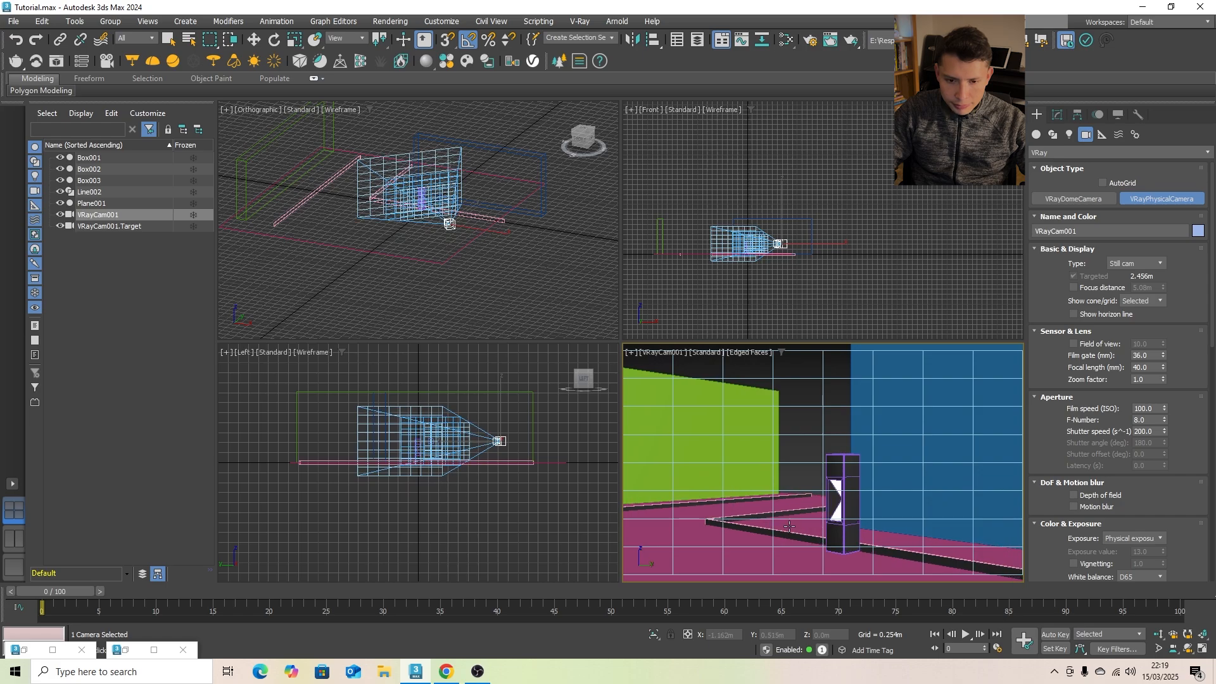
# - Arrange two side-by-side views, the top view and the camera view, with the camera view shaded with edged faces
pyautogui.rightClick(524, 295)
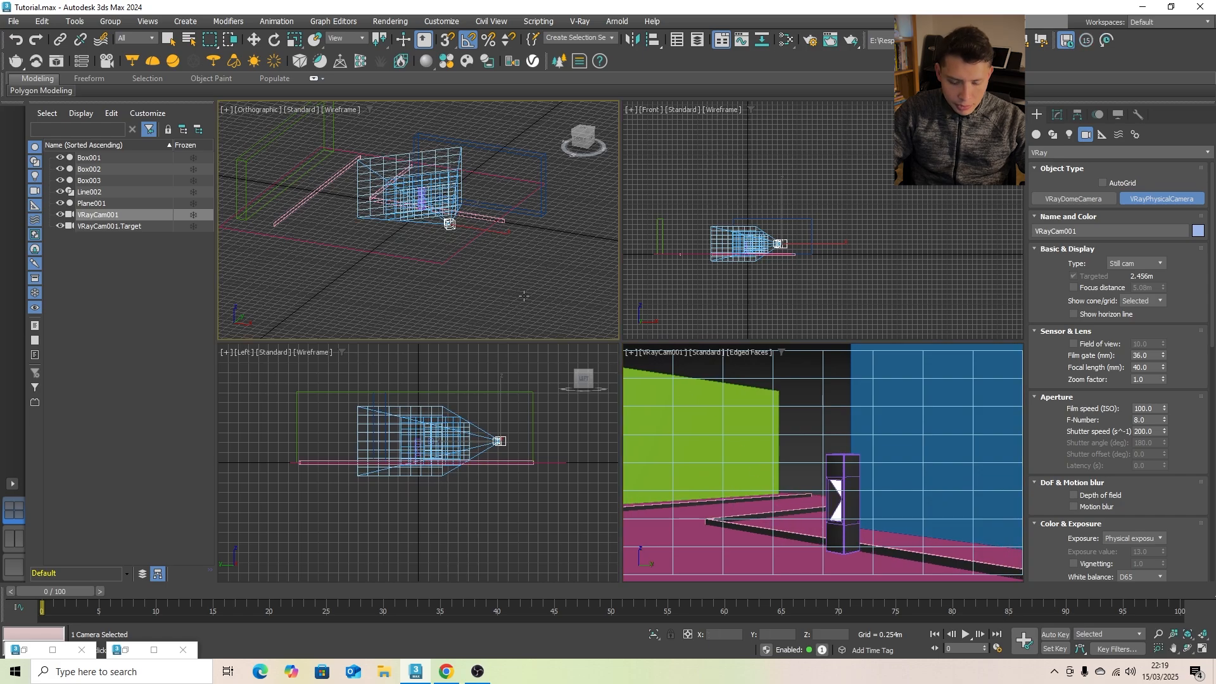
pyautogui.click(18, 541)
pyautogui.rightClick(806, 361)
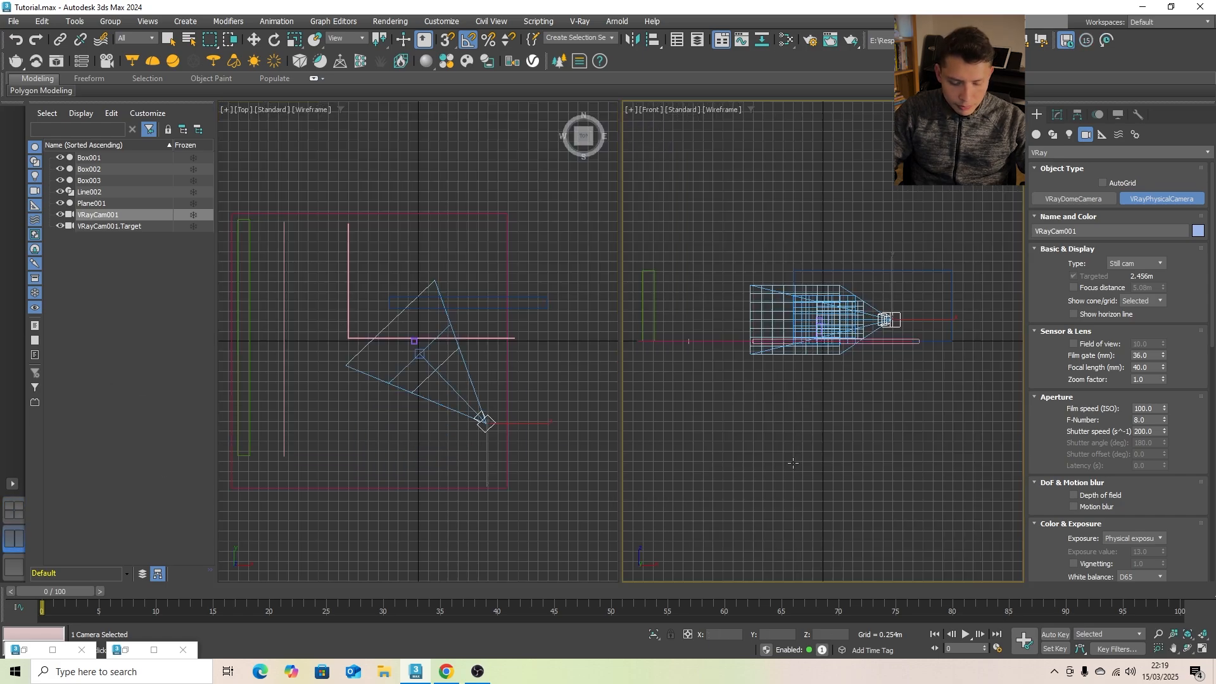
pyautogui.press('c')
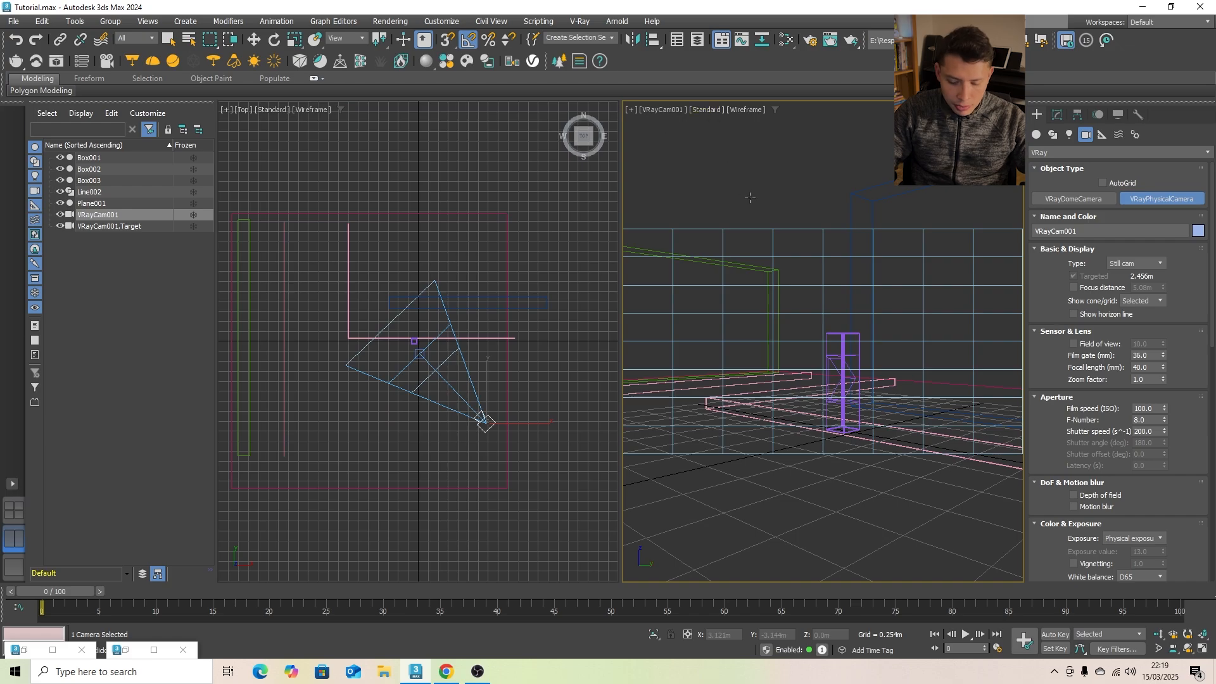
pyautogui.press('F3')
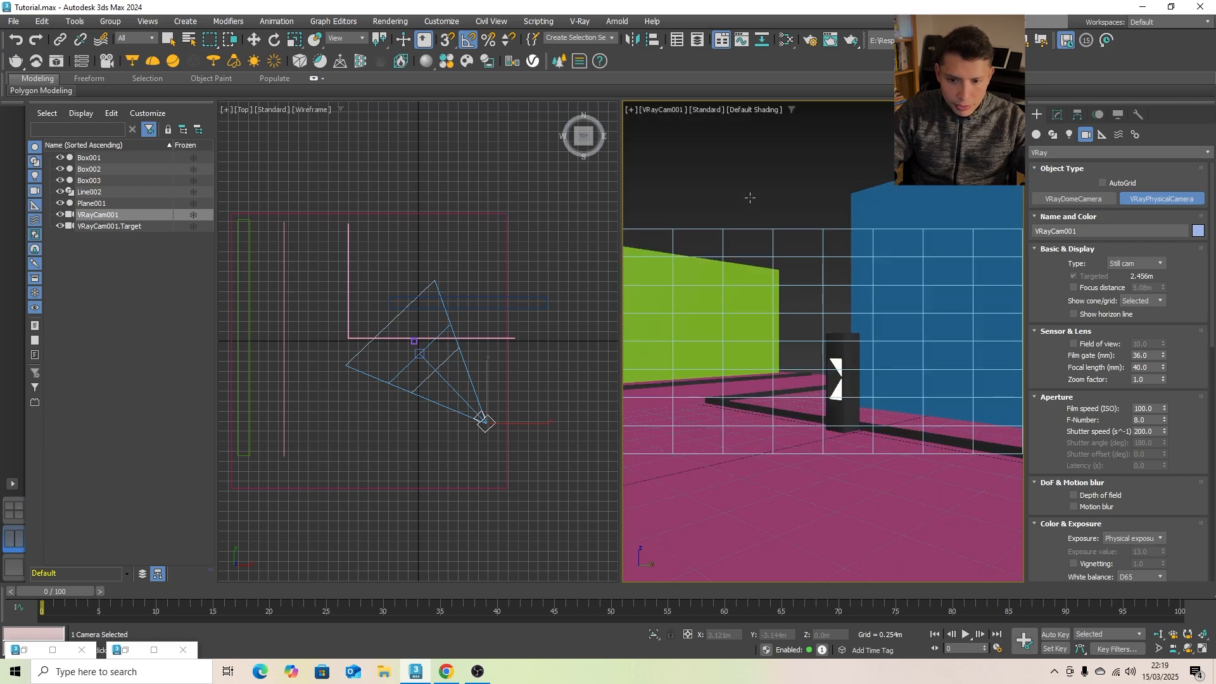
pyautogui.press('F4')
# - End camera creation, deselect the camera and show the safe frame in the camera view
pyautogui.press('w')
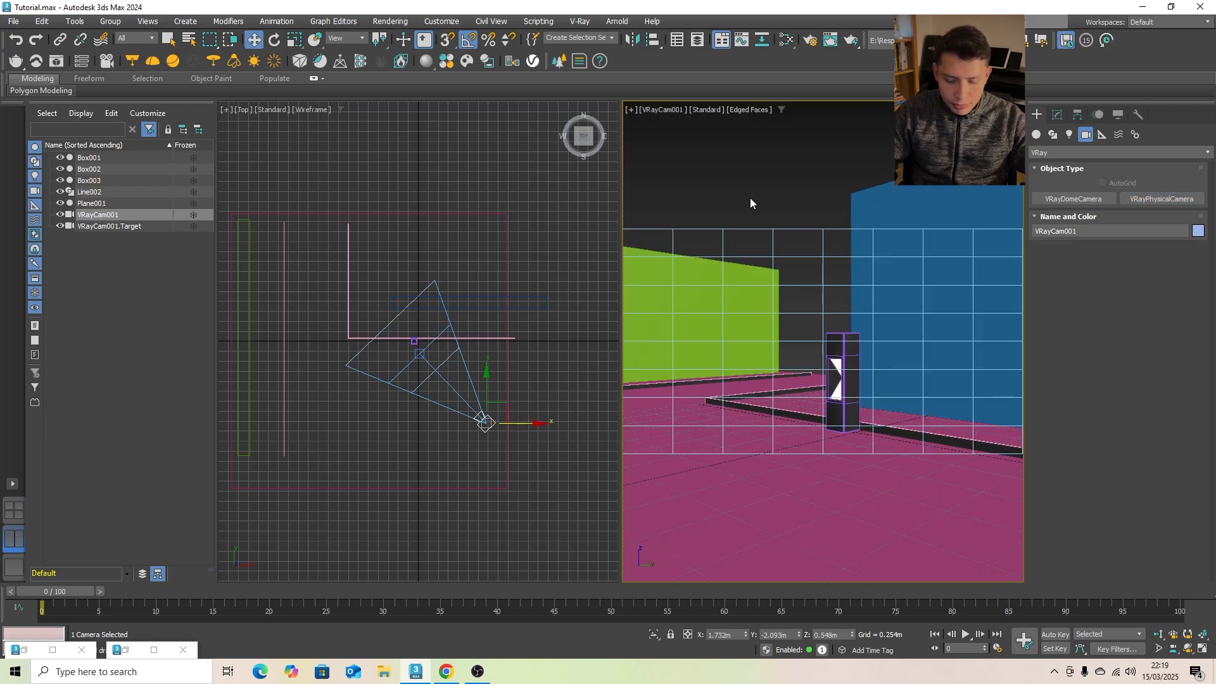
pyautogui.click(723, 217)
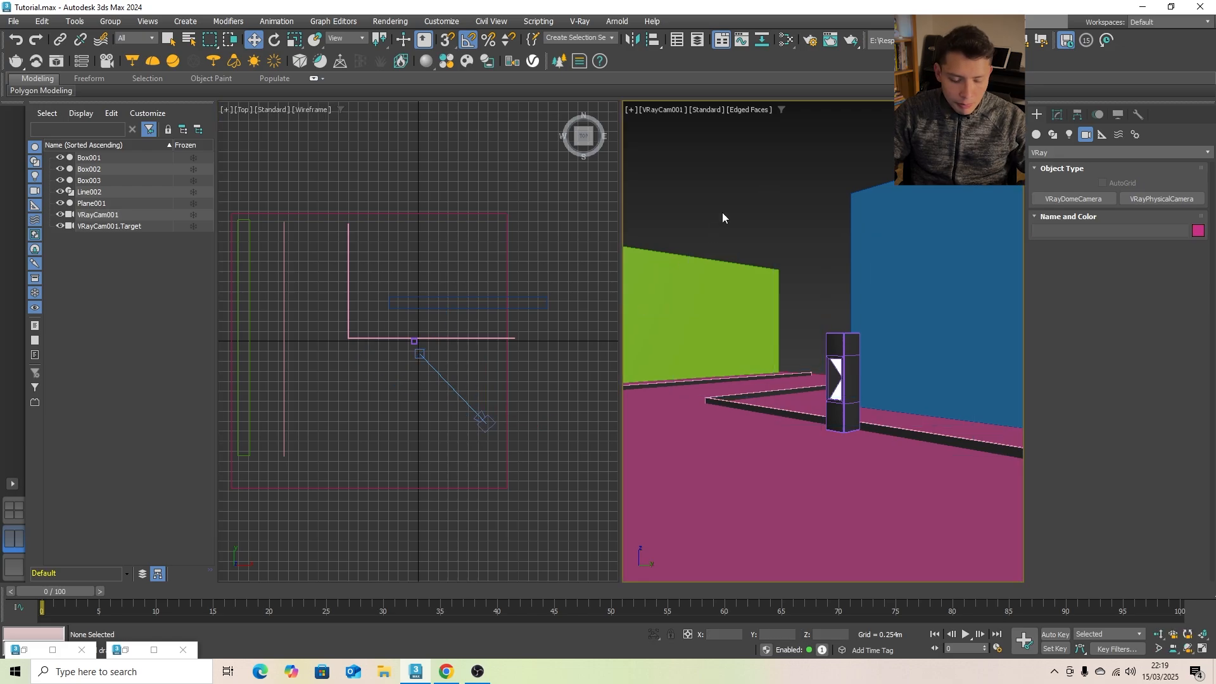
pyautogui.hotkey('shift', 'f')
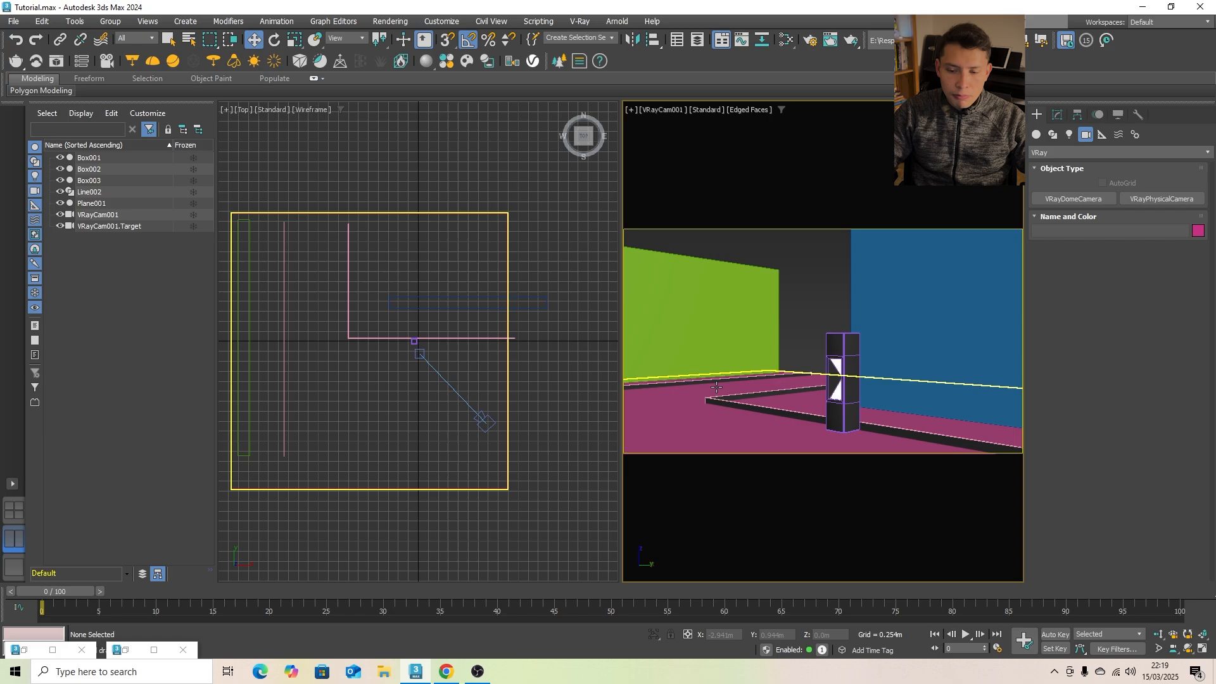
# - Select only the camera without its target and open its parameters for editing
pyautogui.click(486, 421)
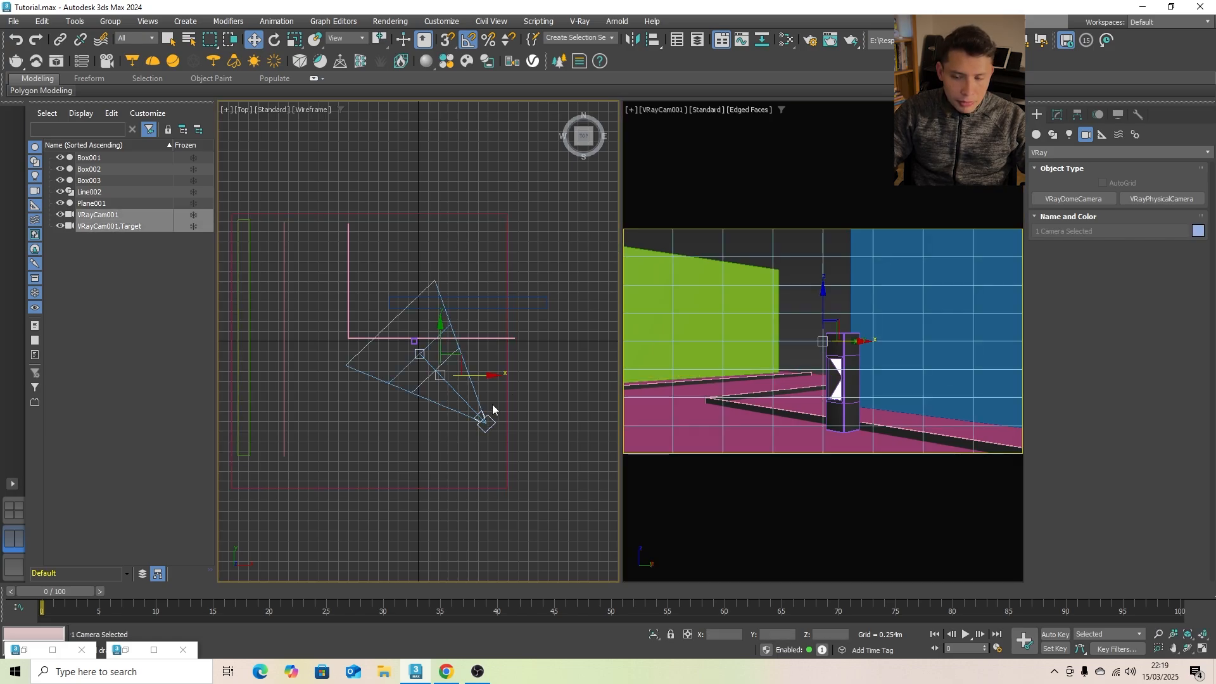
pyautogui.click(1056, 120)
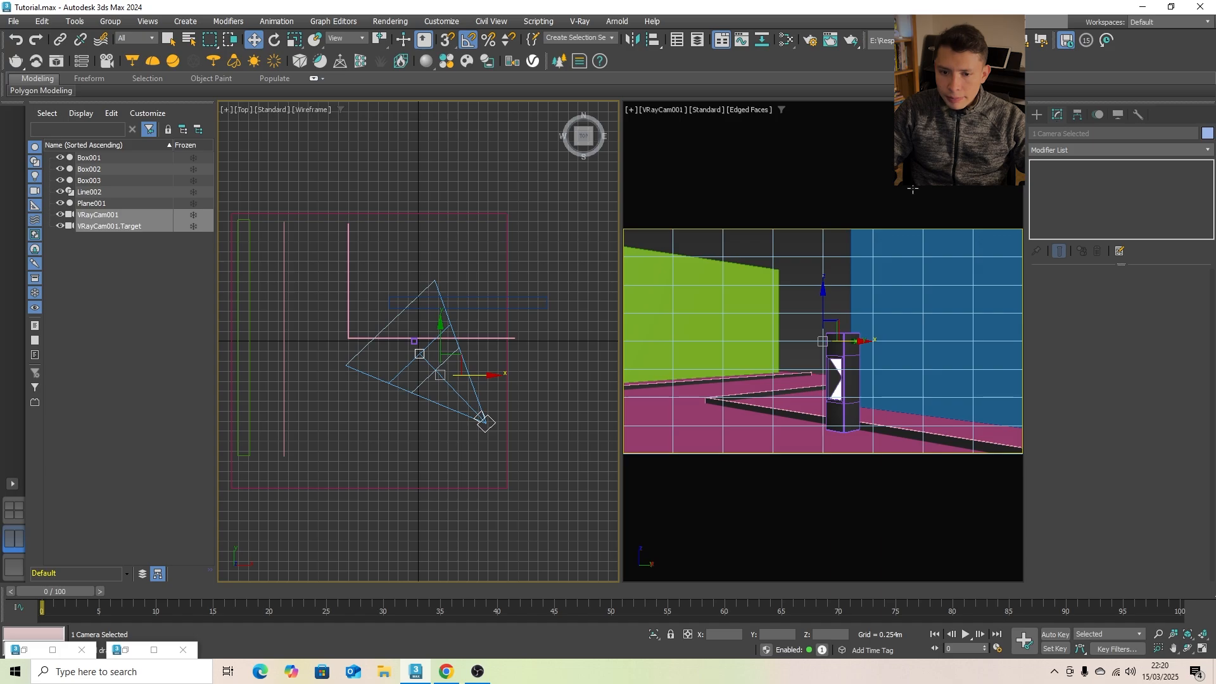
pyautogui.click(890, 196)
pyautogui.click(485, 420)
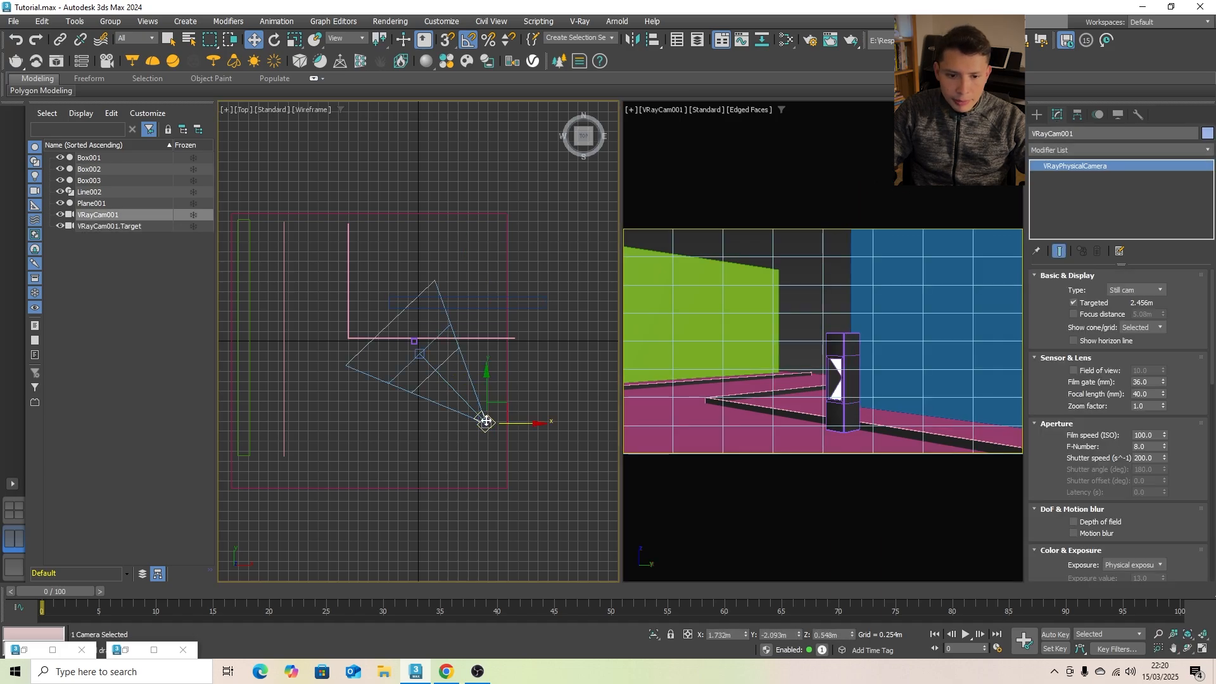
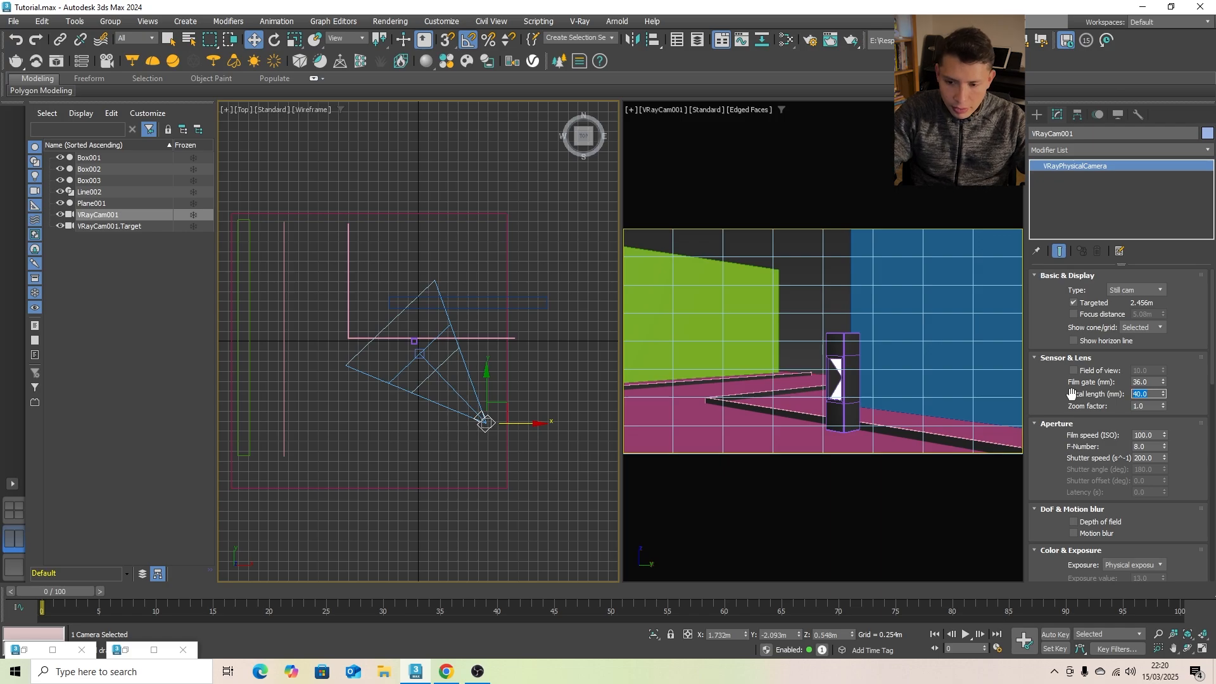
# - Set the camera's focal length to 30 mm and move it away from its target to about X 2.341 m, Y -2.702 m
pyautogui.write('30')
pyautogui.press('Return')
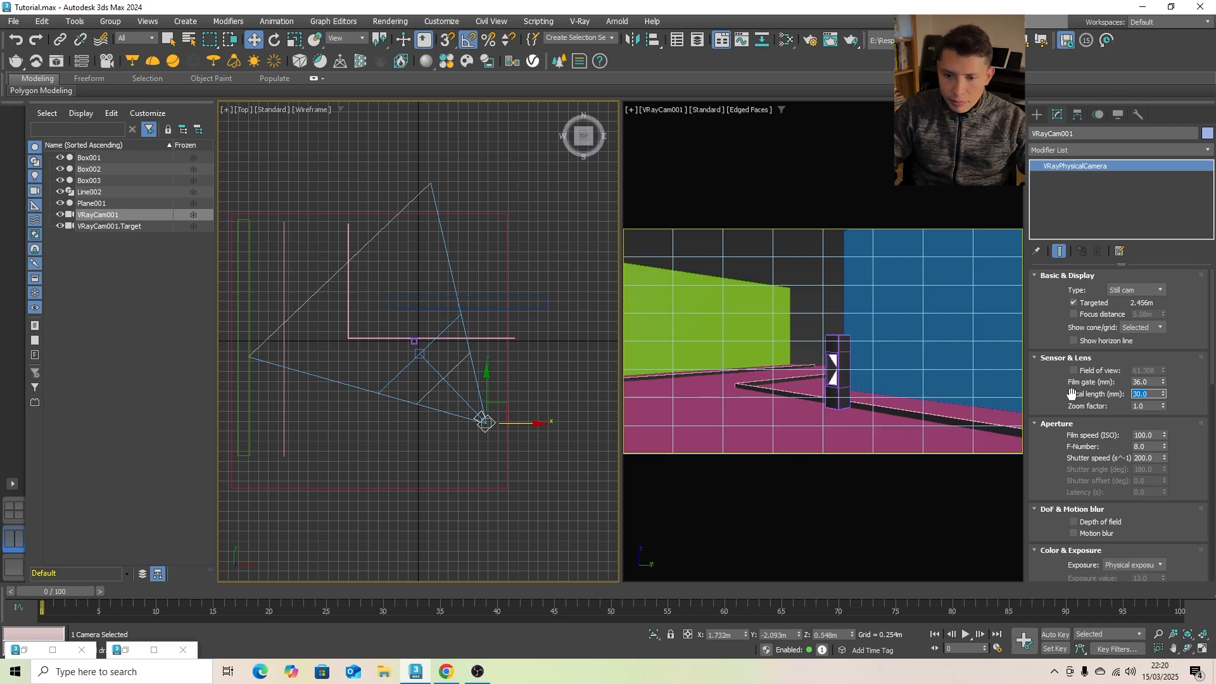
pyautogui.click(573, 378)
pyautogui.click(485, 421)
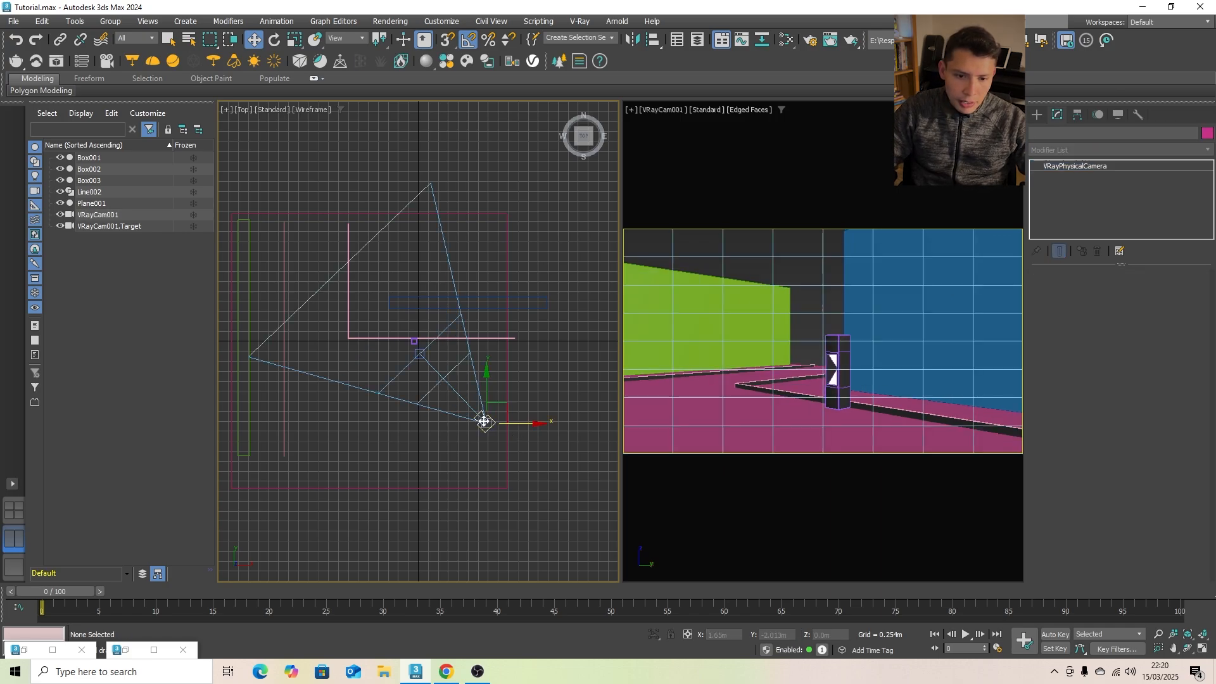
pyautogui.moveTo(507, 415); pyautogui.dragTo(531, 438)
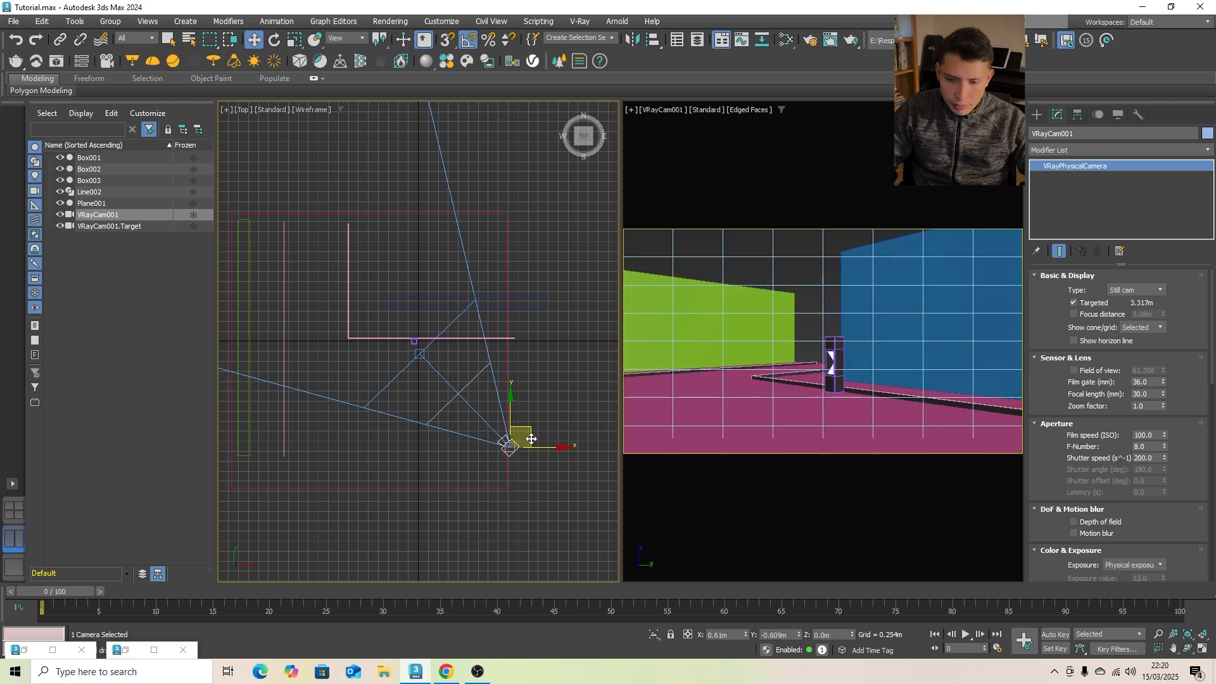
pyautogui.click(579, 335)
# - Select the ground plane, the green wall and the edging lines together and move them slightly backward along Y
pyautogui.moveTo(542, 324); pyautogui.dragTo(544, 325, button='middle')
pyautogui.click(408, 475)
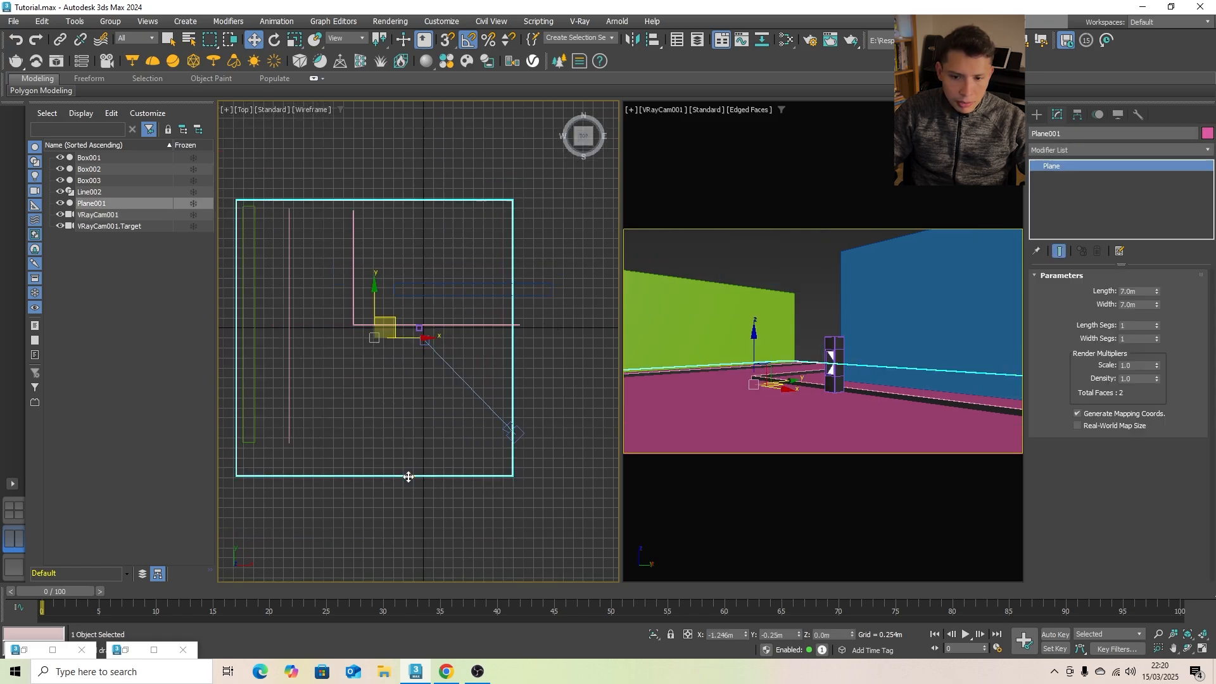
pyautogui.keyDown('ctrl'); pyautogui.click(250, 423); pyautogui.keyUp('ctrl')
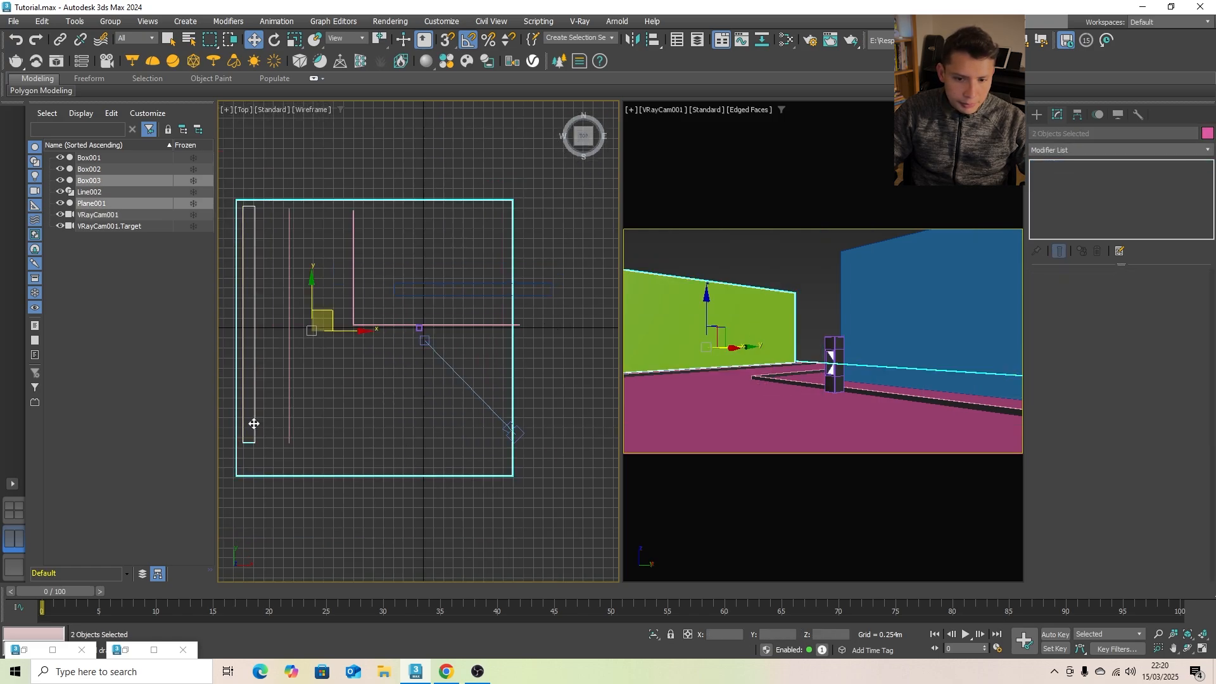
pyautogui.keyDown('ctrl'); pyautogui.click(289, 421); pyautogui.keyUp('ctrl')
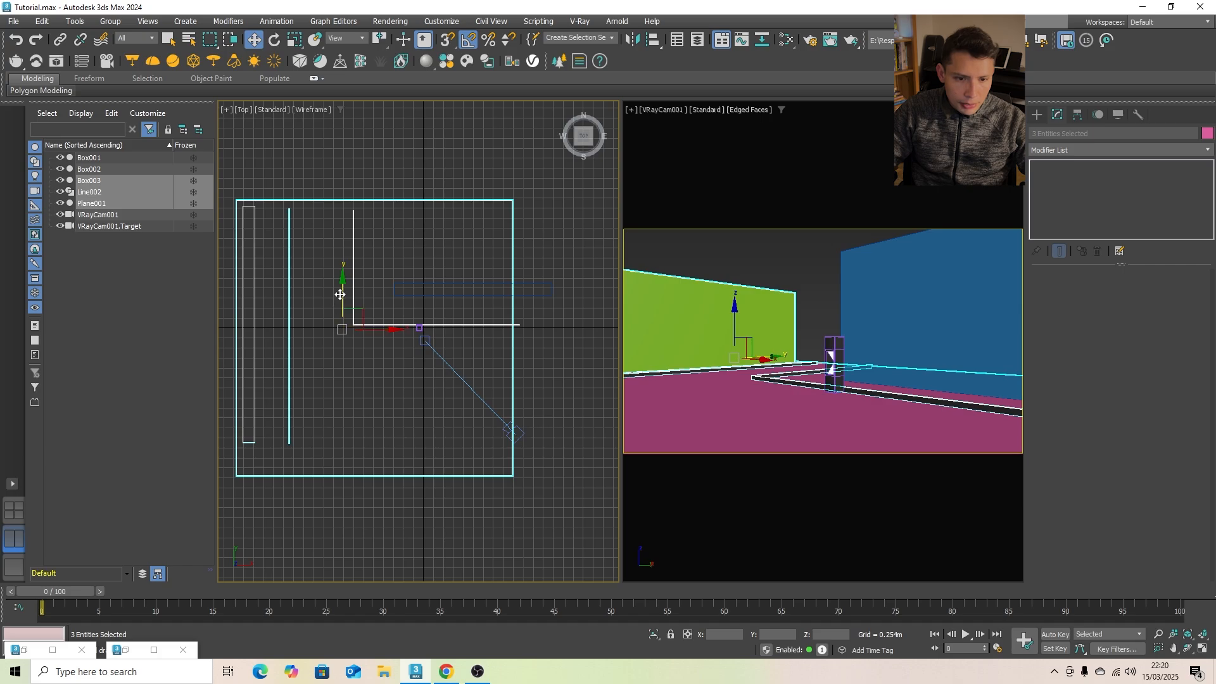
pyautogui.moveTo(341, 294); pyautogui.dragTo(340, 288)
# - Move the green wall and the ground plane together about 1.8 m backward along Y, behind the blue wall's edge
pyautogui.click(256, 386)
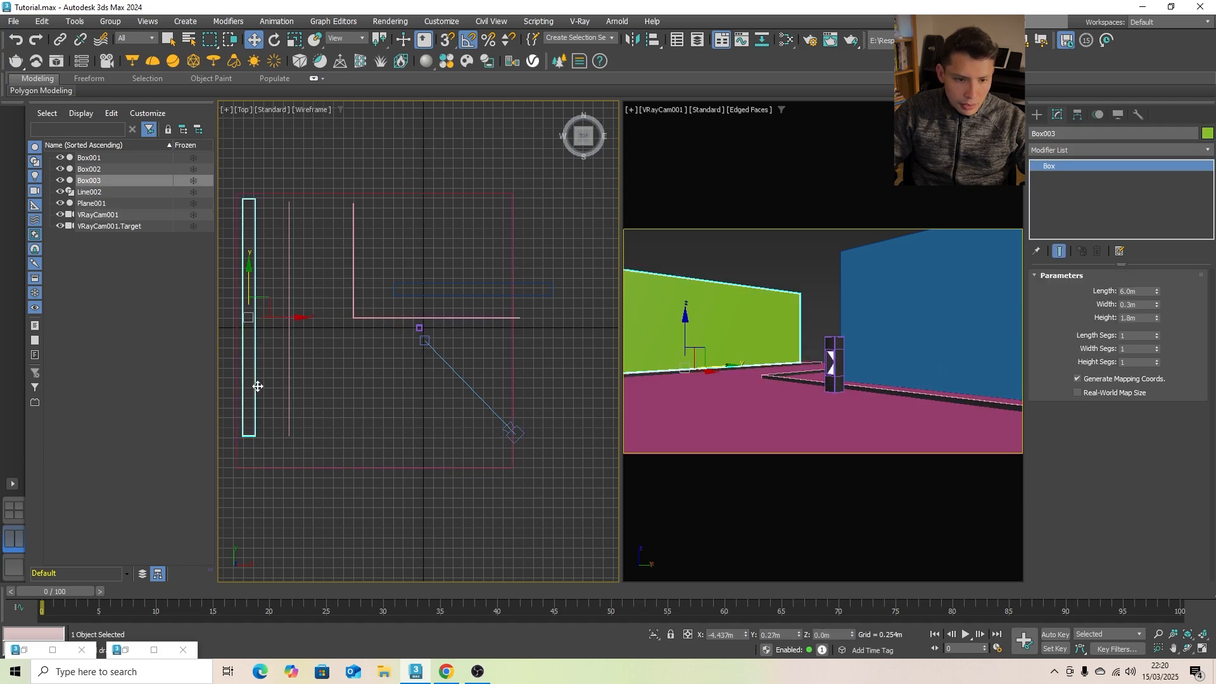
pyautogui.keyDown('ctrl'); pyautogui.click(316, 470); pyautogui.keyUp('ctrl')
pyautogui.moveTo(314, 291); pyautogui.dragTo(325, 219)
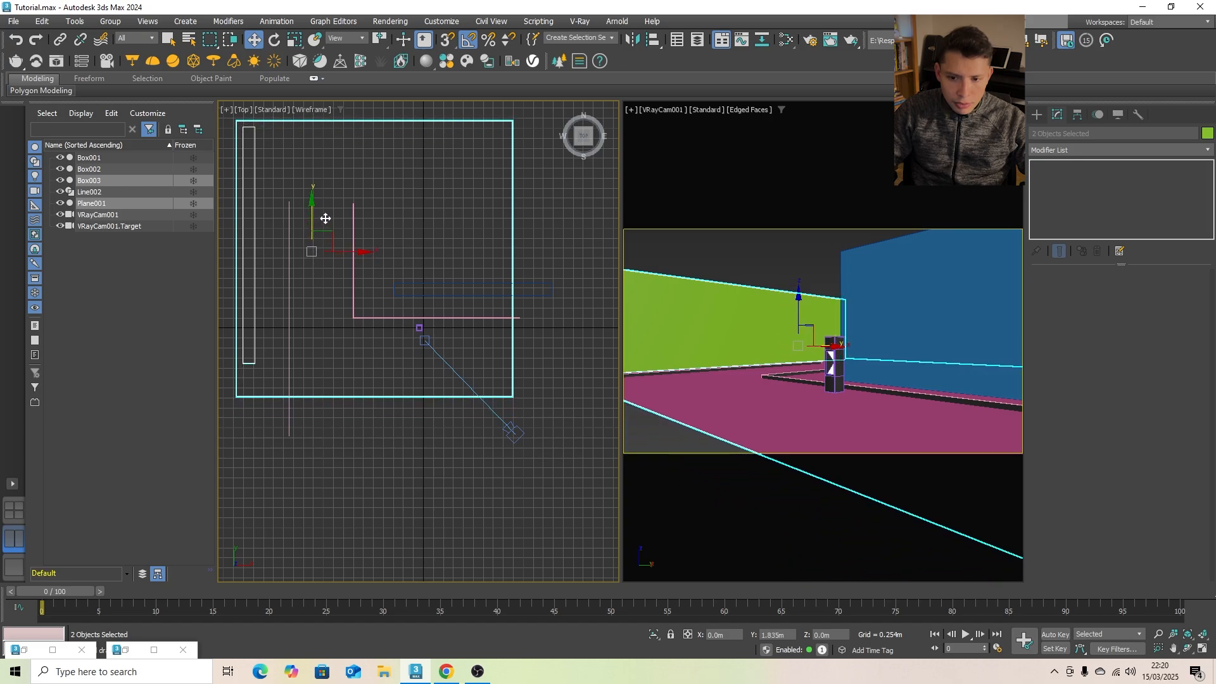
# - Scale the ground plane along Y so it extends toward the camera and fills the foreground
pyautogui.click(803, 265)
pyautogui.click(415, 398)
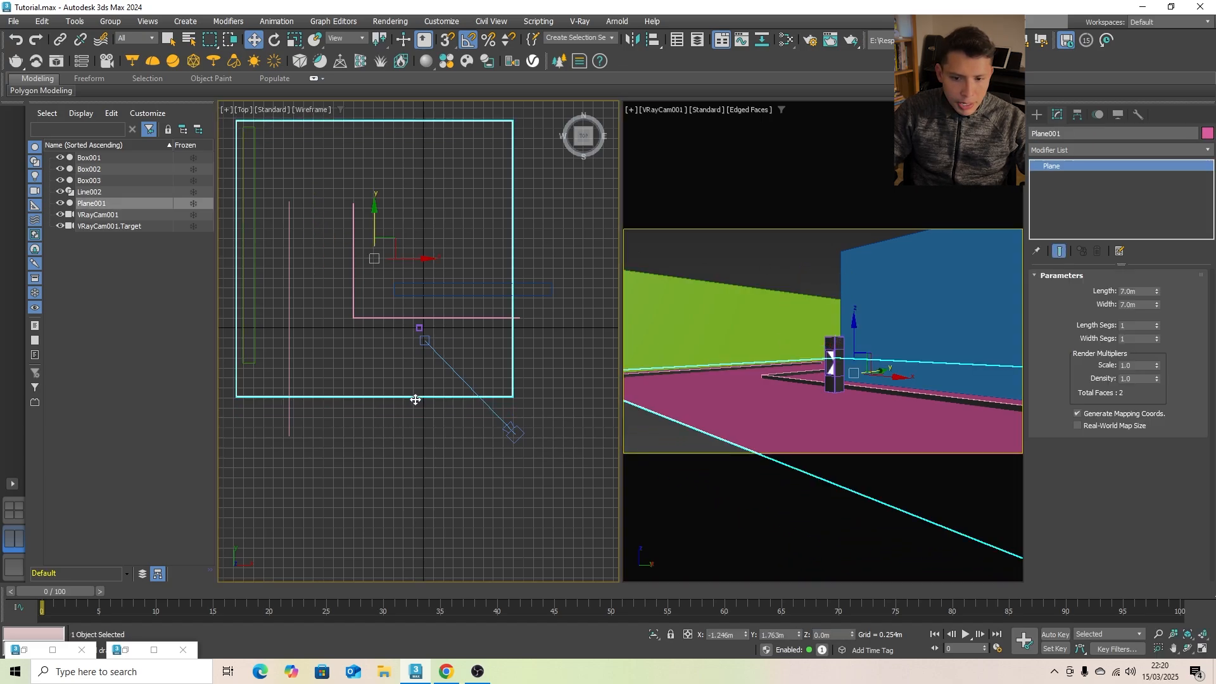
pyautogui.moveTo(376, 219); pyautogui.dragTo(374, 190)
pyautogui.click(294, 39)
pyautogui.click(757, 245)
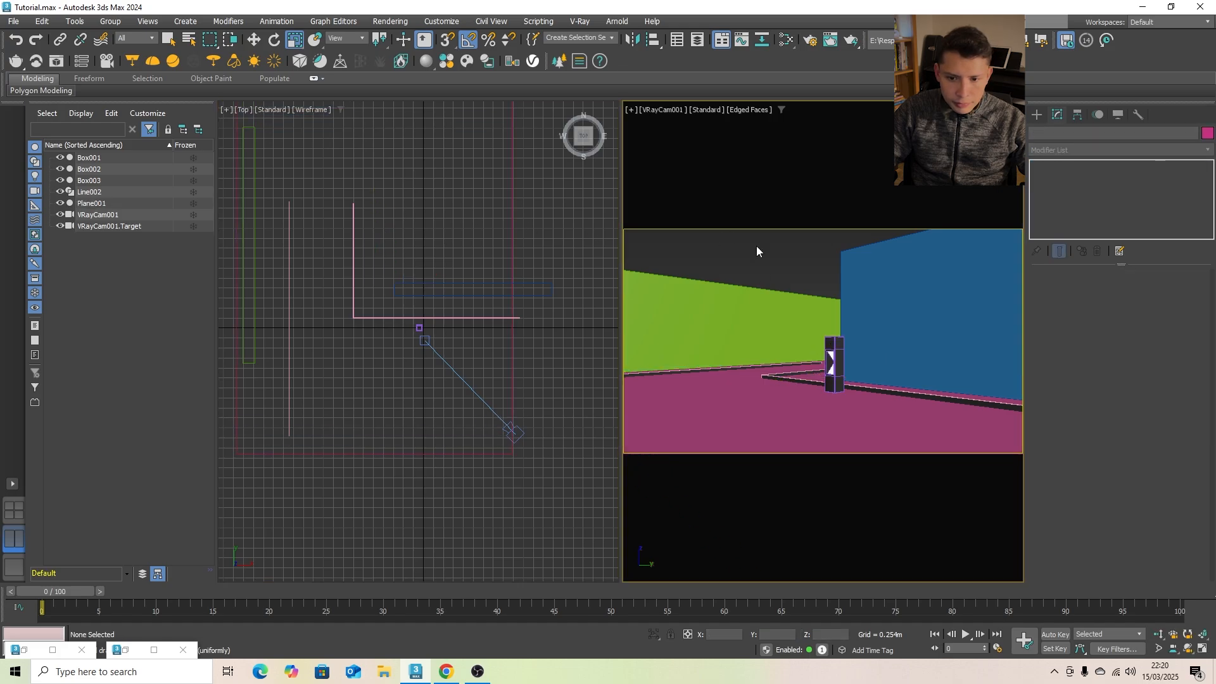
# - Adjust the camera's position in the top view and shift the camera view sideways so the bollard sits nearer the centre
pyautogui.click(517, 434)
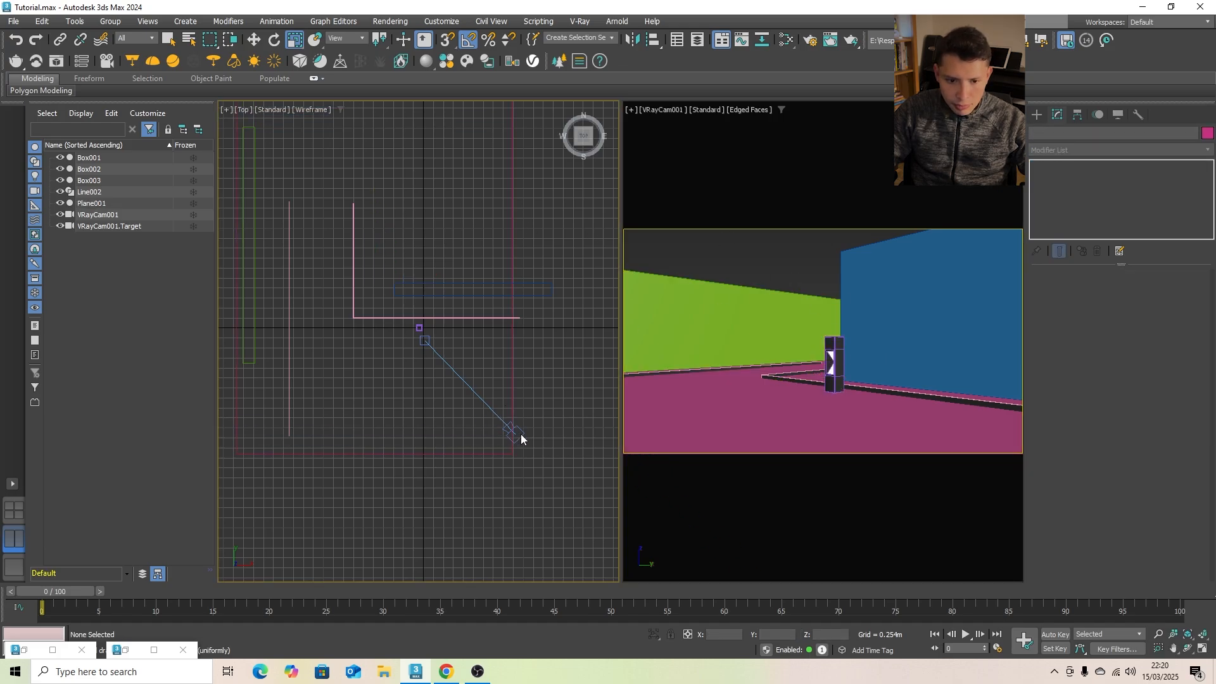
pyautogui.click(254, 39)
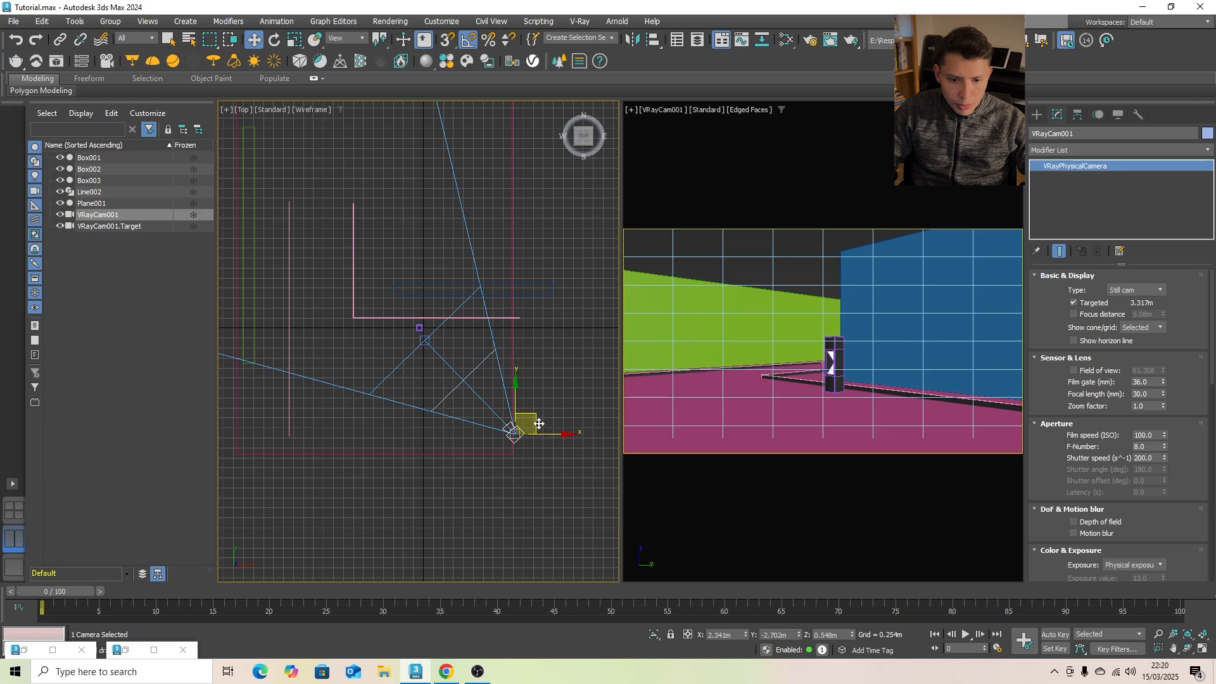
pyautogui.moveTo(539, 424); pyautogui.dragTo(513, 397)
pyautogui.click(573, 391)
pyautogui.moveTo(926, 376); pyautogui.dragTo(882, 382, button='middle')
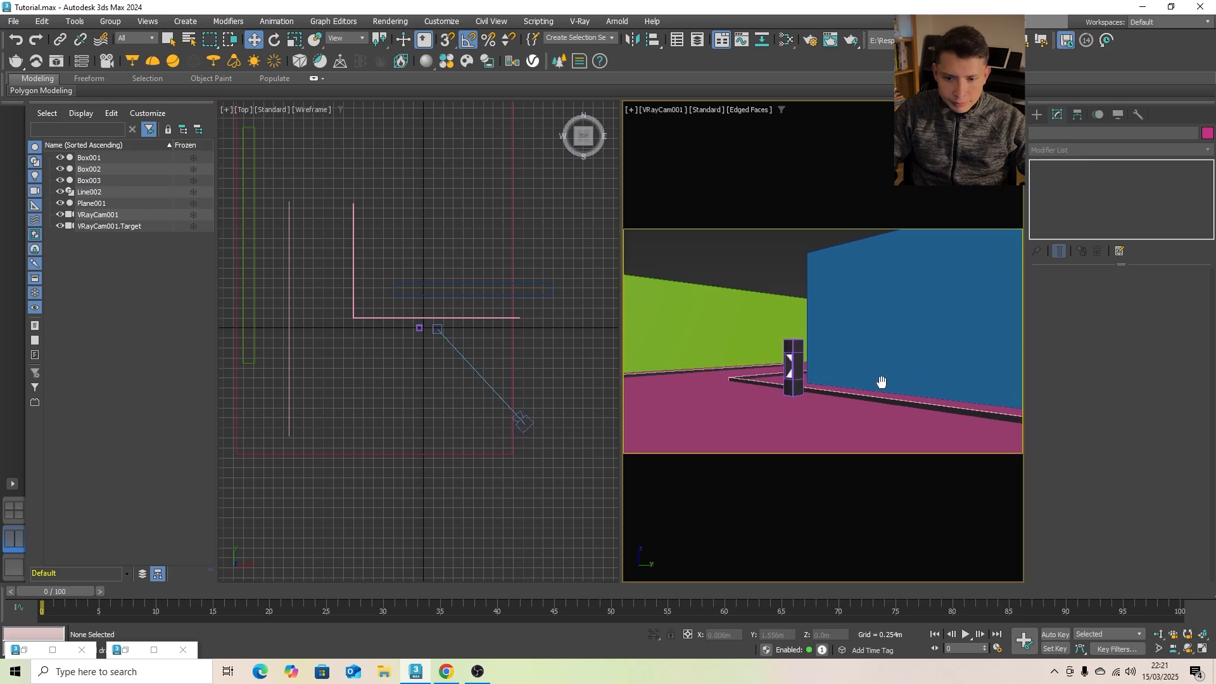
# - At segment level, move the L-shaped edging line's horizontal segment along Y to the camera side of the bollard
pyautogui.scroll(2, 422, 348)
pyautogui.click(394, 305)
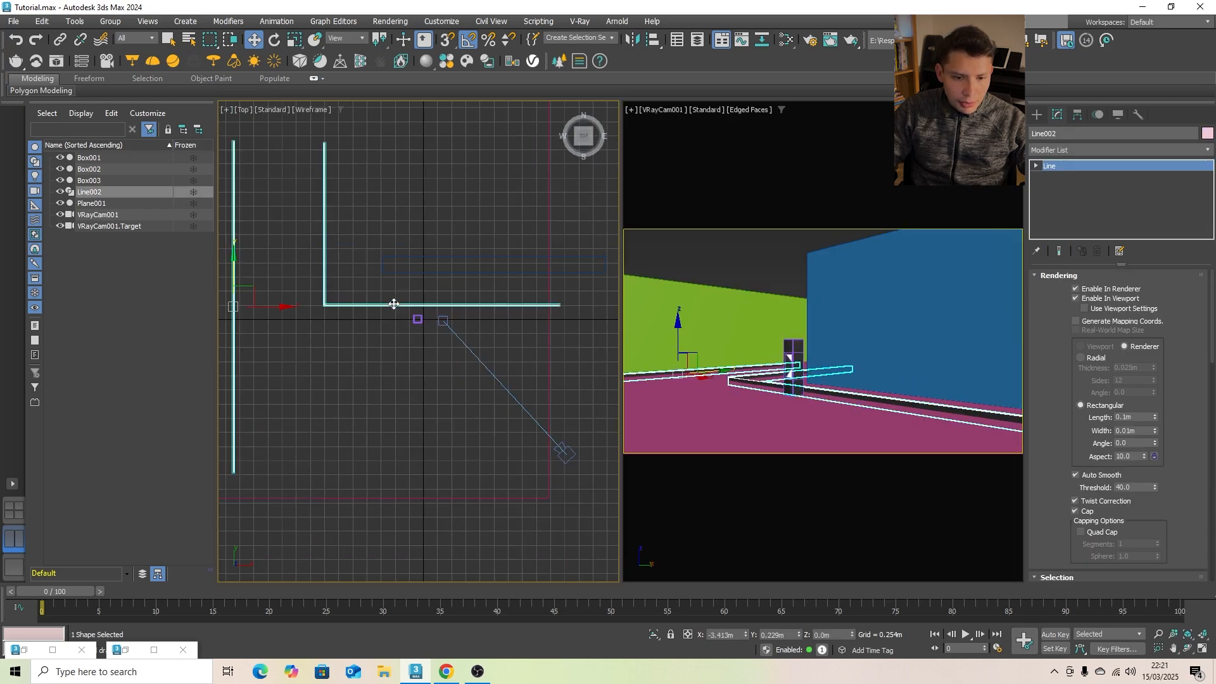
pyautogui.click(1037, 165)
pyautogui.click(1061, 198)
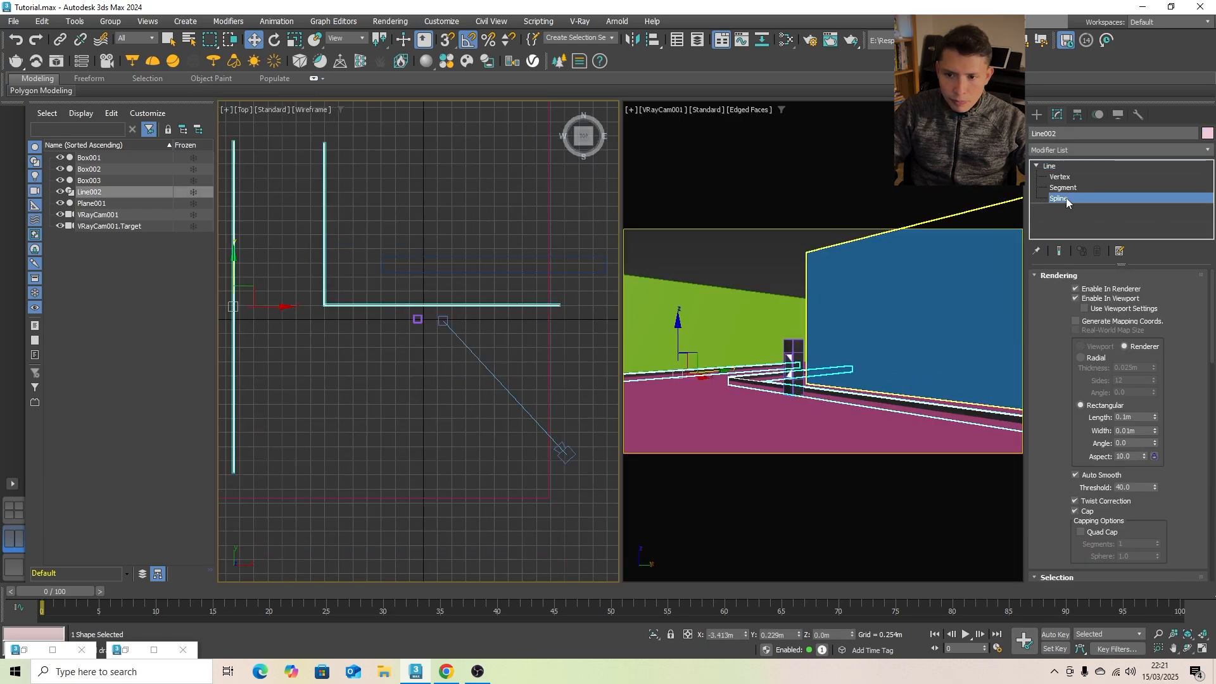
pyautogui.moveTo(338, 326); pyautogui.dragTo(303, 283)
pyautogui.press('2')
pyautogui.moveTo(441, 188); pyautogui.dragTo(440, 215)
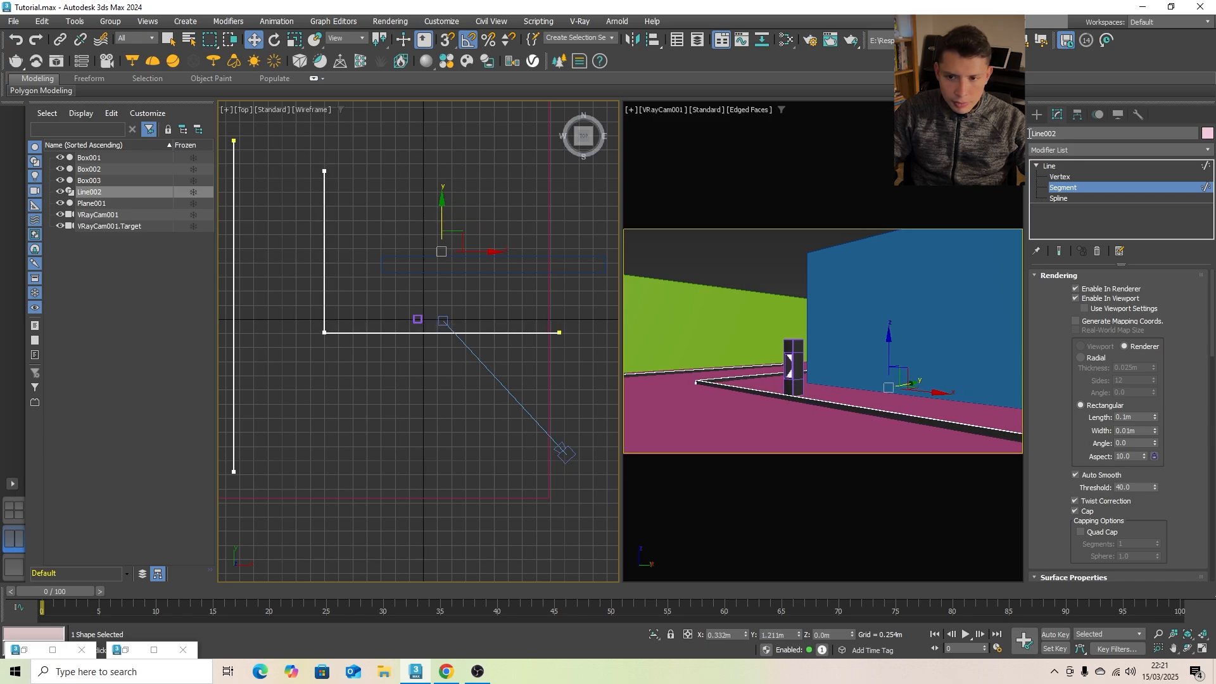
pyautogui.click(1037, 114)
pyautogui.click(607, 308)
# - Move the bollard along X toward the edging corner and clone one instance of it at about X 1.141 m
pyautogui.click(418, 318)
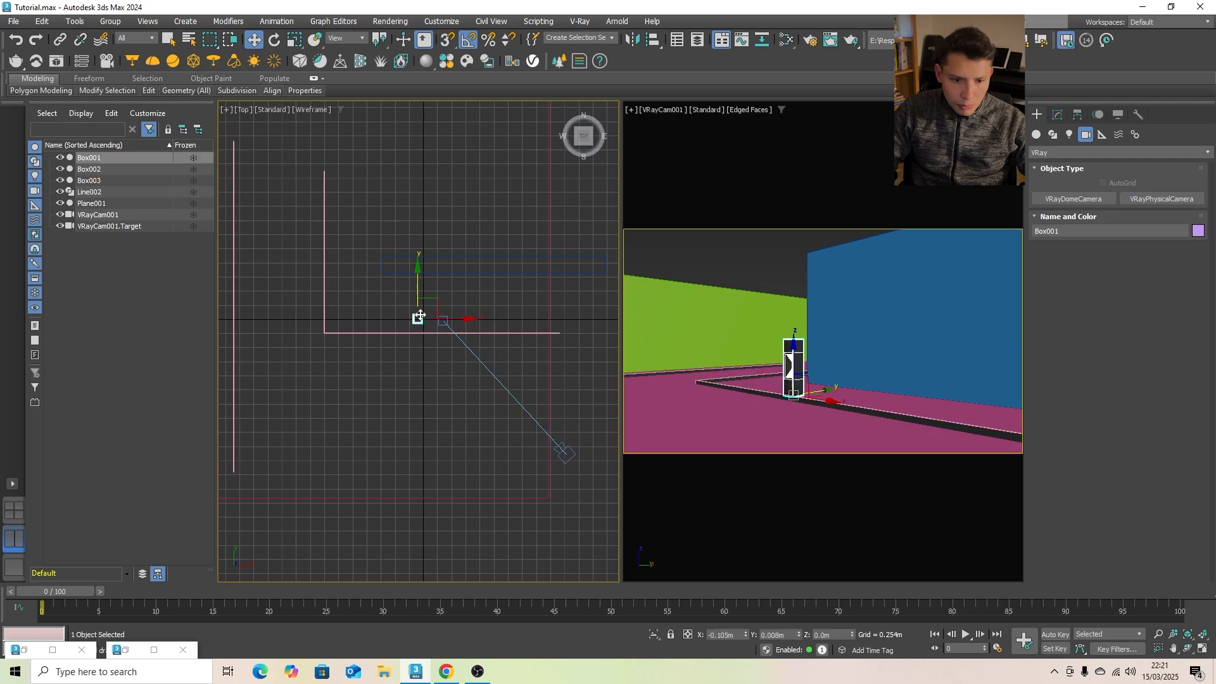
pyautogui.moveTo(454, 318)
pyautogui.mouseDown()
pyautogui.moveTo(386, 318)
pyautogui.moveTo(525, 320)
pyautogui.mouseUp()
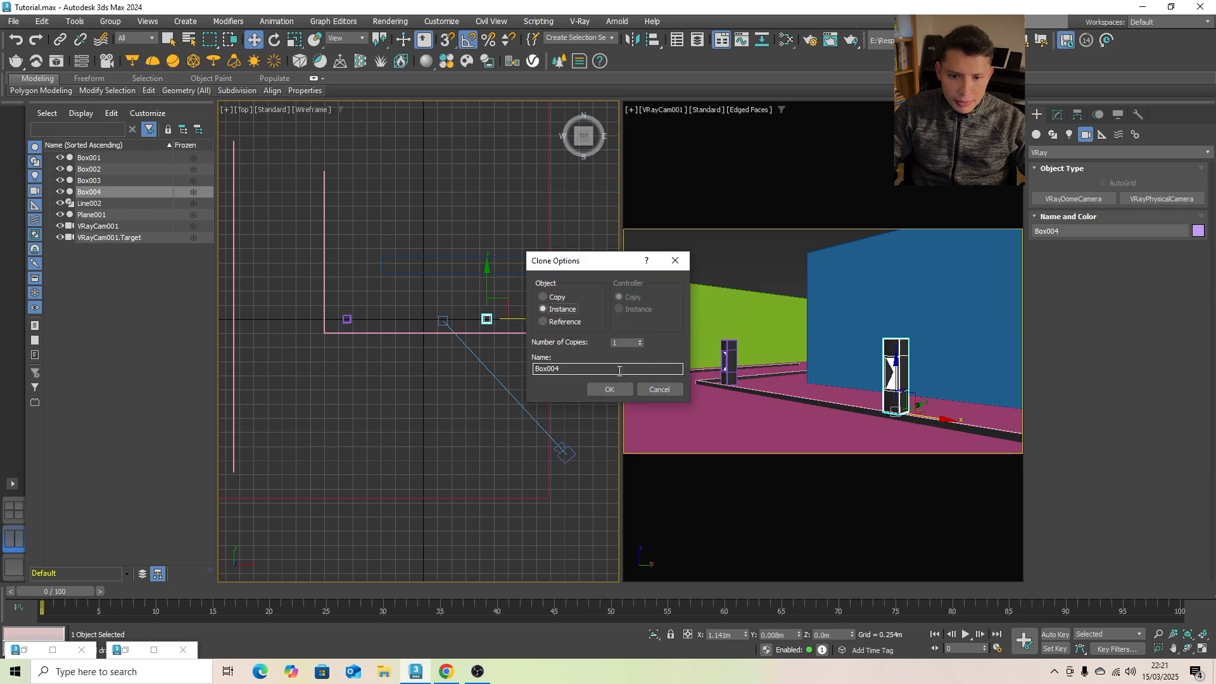
pyautogui.click(610, 389)
pyautogui.click(736, 264)
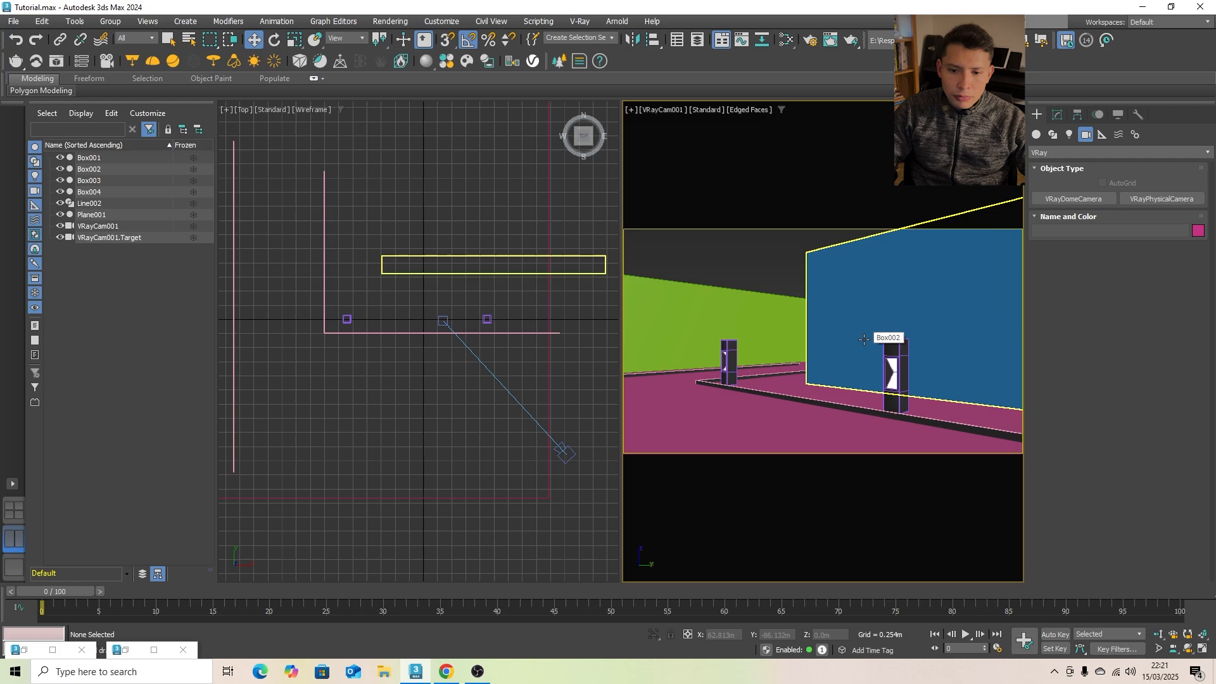
# - Move the blue wall slightly backward along Y, away from the bollards
pyautogui.click(444, 253)
pyautogui.click(449, 258)
pyautogui.moveTo(492, 228); pyautogui.dragTo(507, 212)
pyautogui.click(825, 260)
pyautogui.click(750, 253)
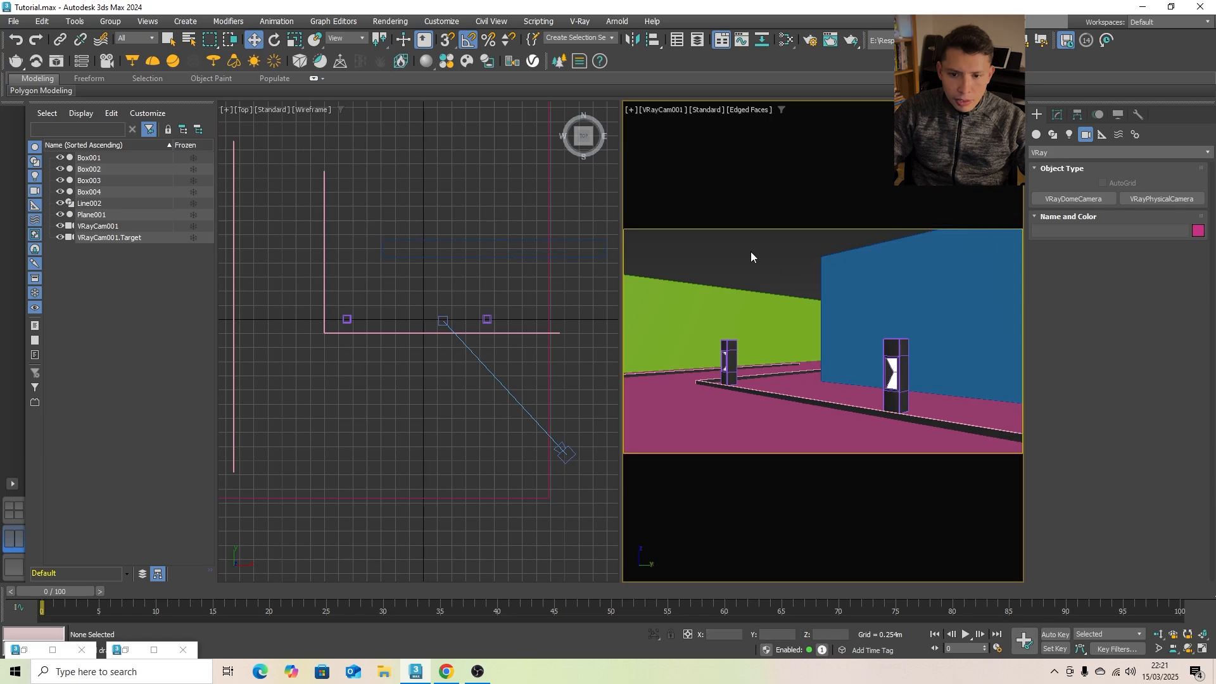
# - Open the Chaos Cosmos Browser and show only the downloaded assets of the V-Ray Material Library
pyautogui.click(447, 61)
pyautogui.click(121, 81)
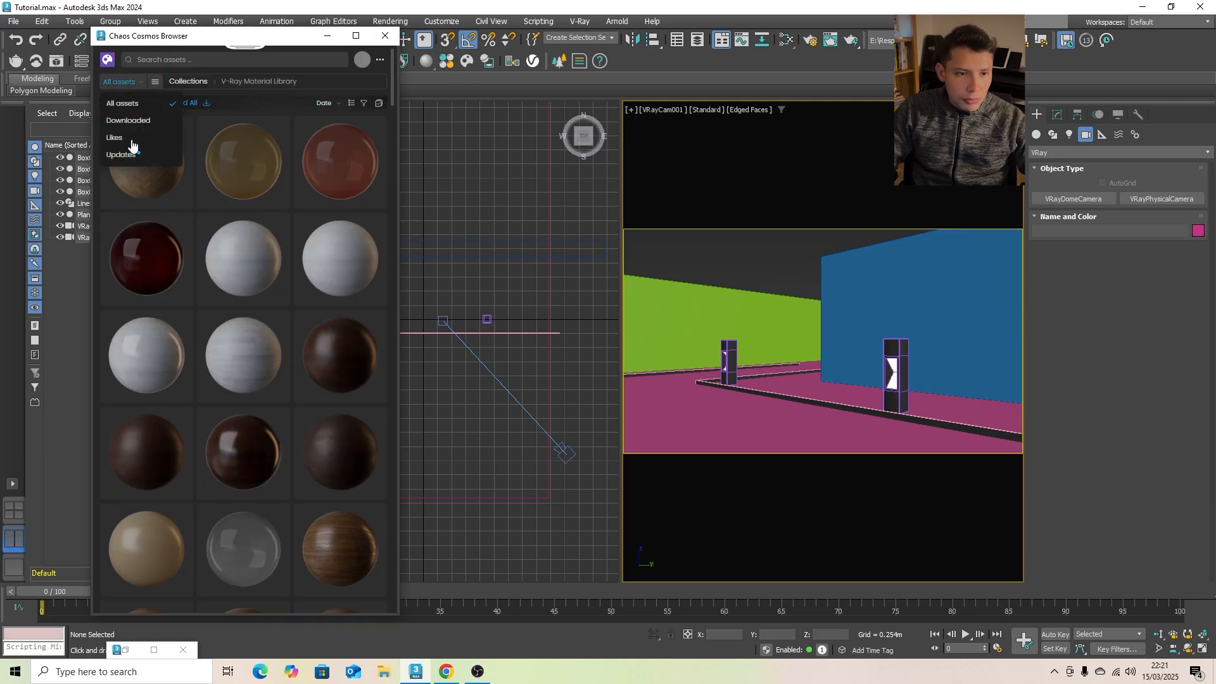
pyautogui.click(130, 120)
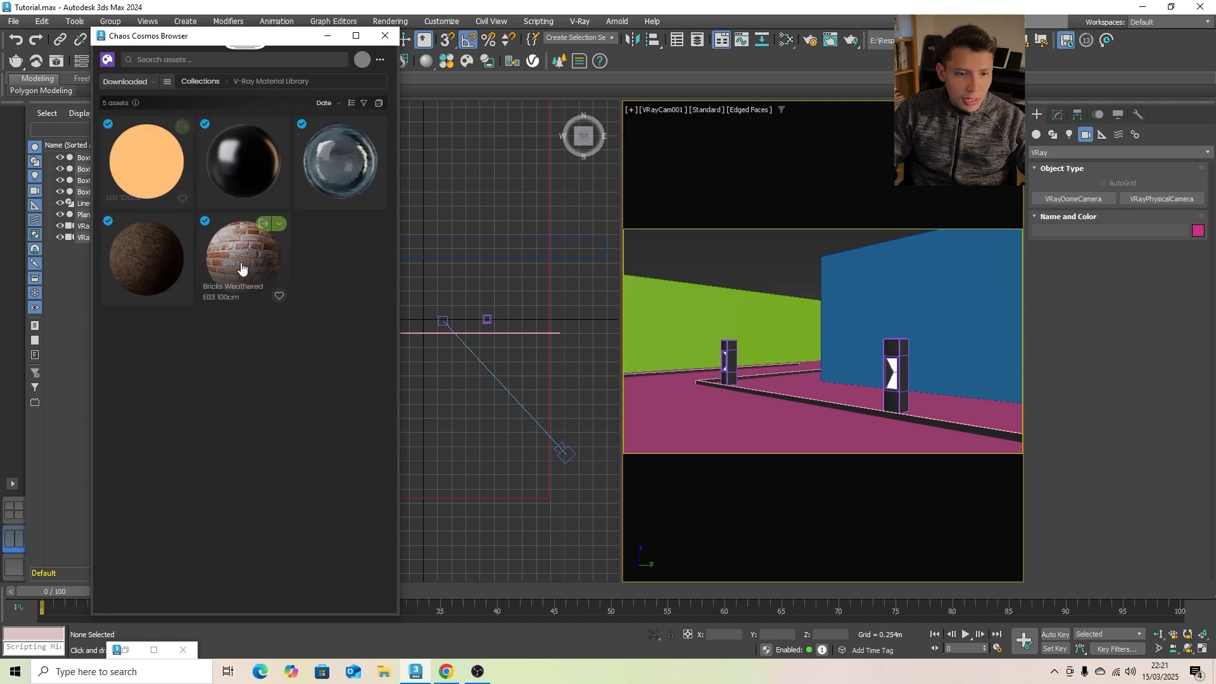
pyautogui.moveTo(240, 265)
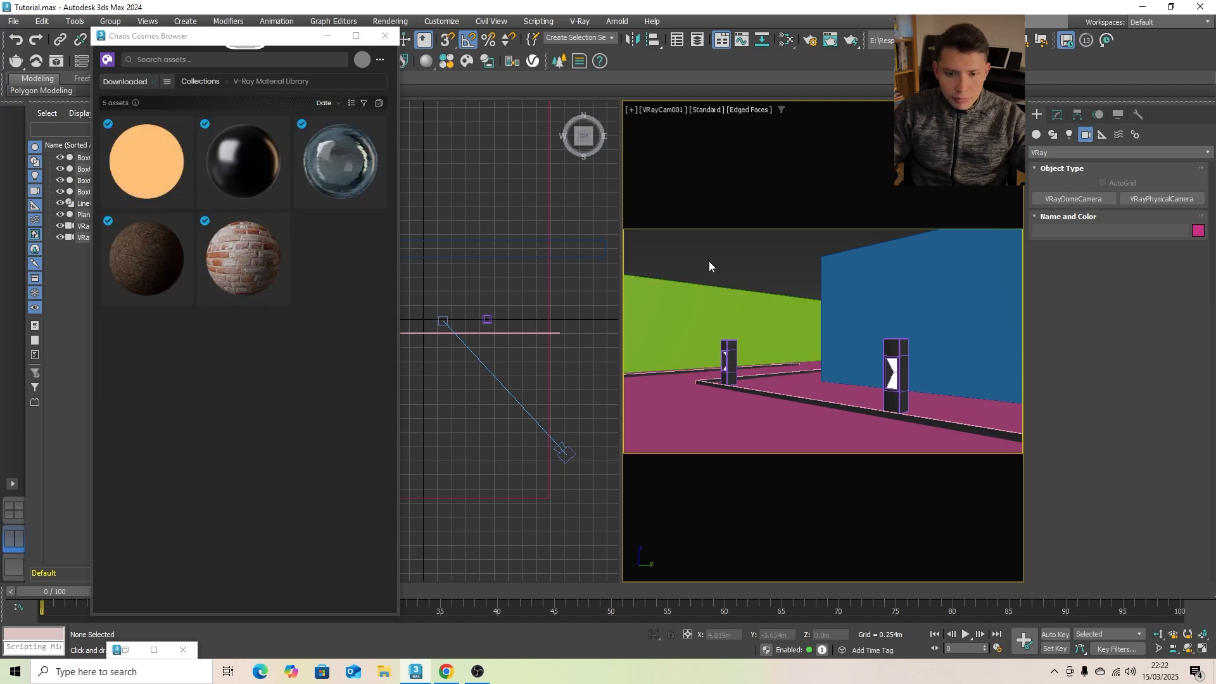
# - Open the Slate Material Editor beside the browser and import the Bricks Weathered E03 100cm material
pyautogui.press('m')
pyautogui.moveTo(395, 132); pyautogui.dragTo(808, 118)
pyautogui.scroll(-5, 591, 329)
pyautogui.moveTo(222, 273)
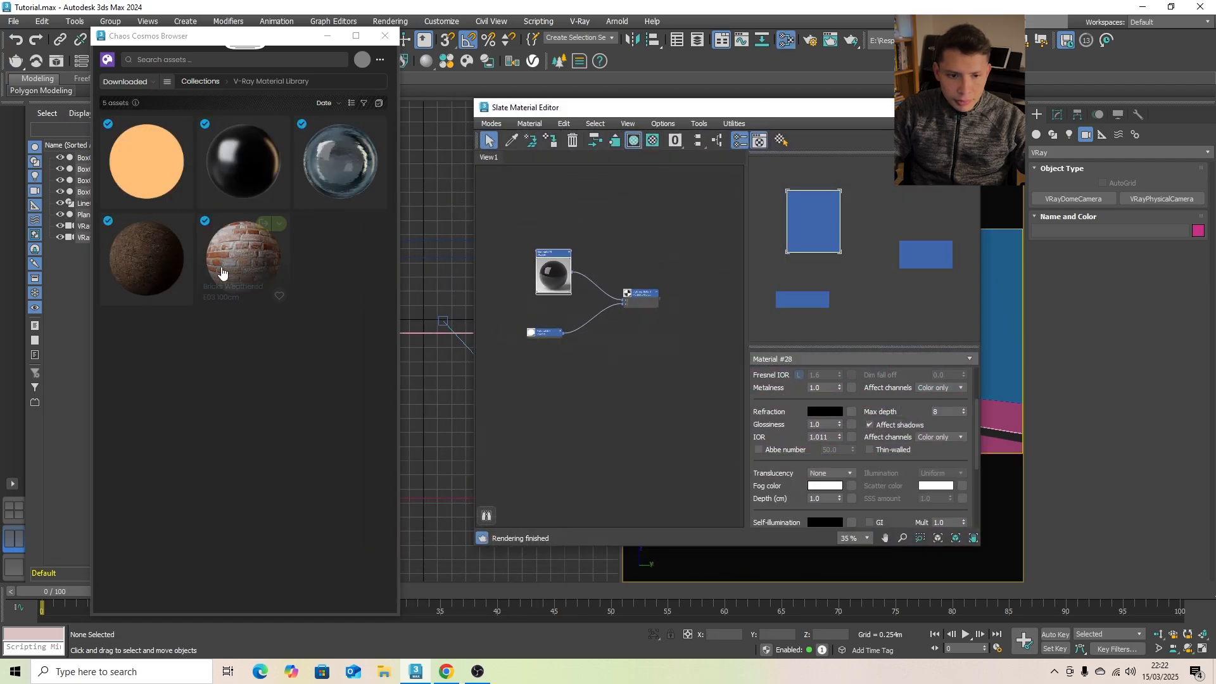
pyautogui.click(263, 224)
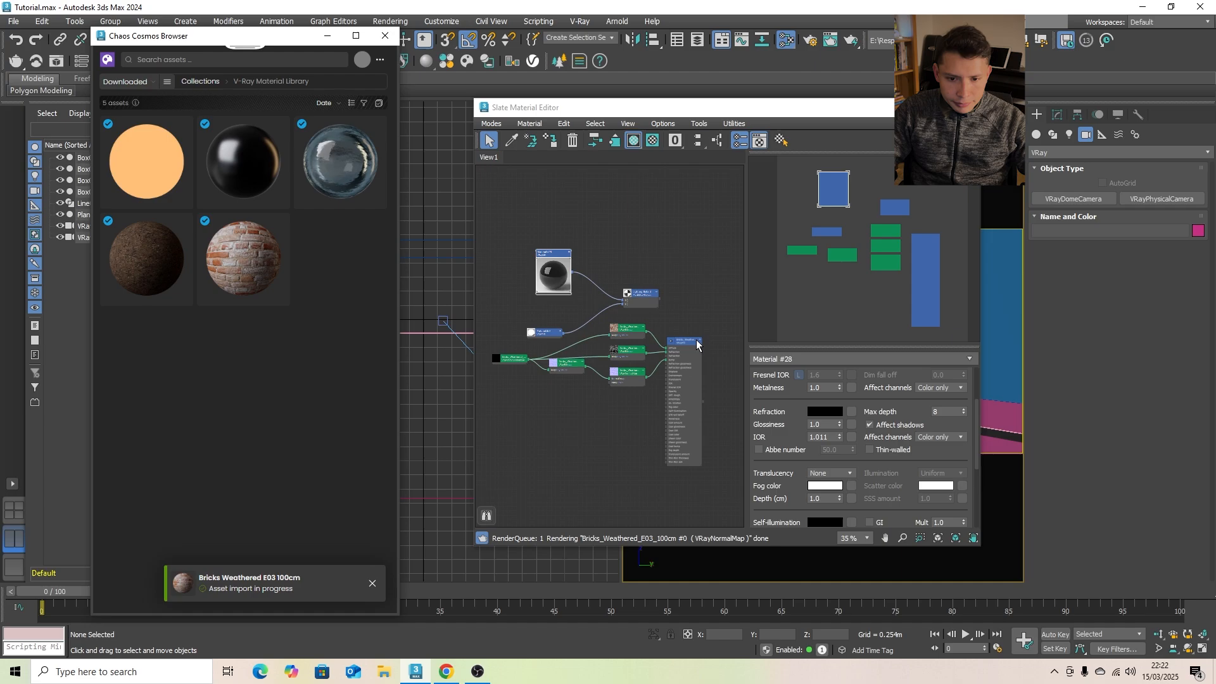
# - Arrange the imported brick material's nodes below the existing ones and collapse the main brick material node
pyautogui.moveTo(686, 344); pyautogui.dragTo(669, 371)
pyautogui.moveTo(601, 348); pyautogui.dragTo(593, 374)
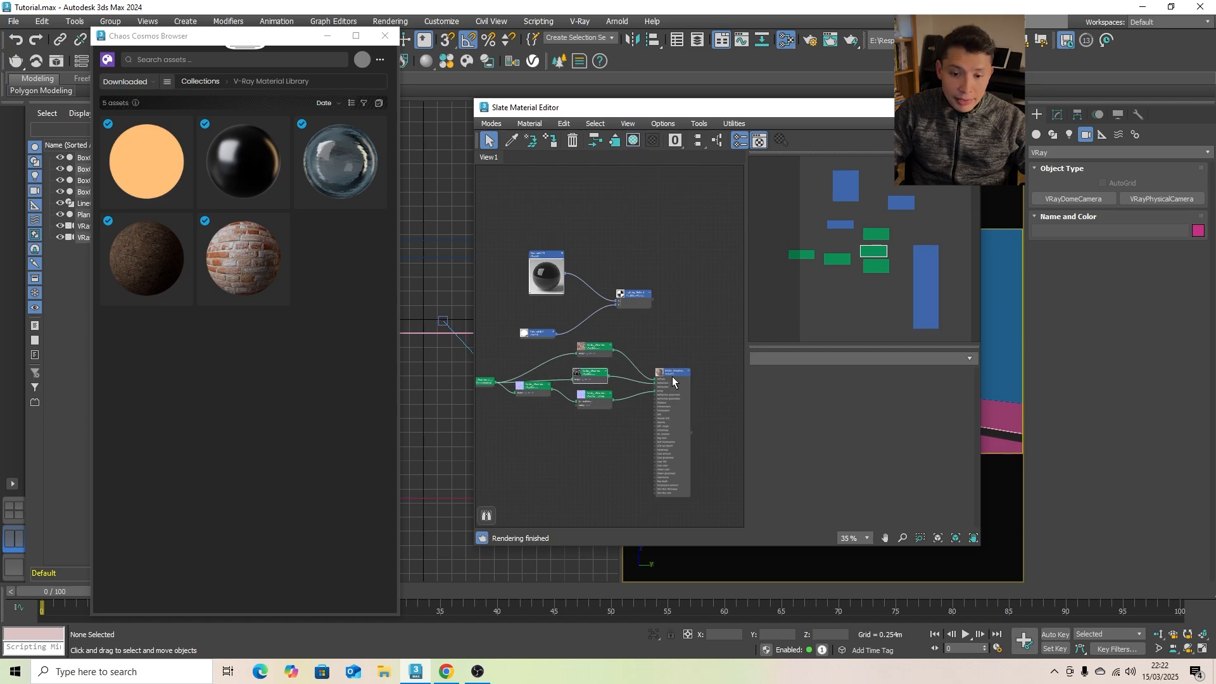
pyautogui.moveTo(672, 371); pyautogui.dragTo(590, 402)
pyautogui.click(606, 400)
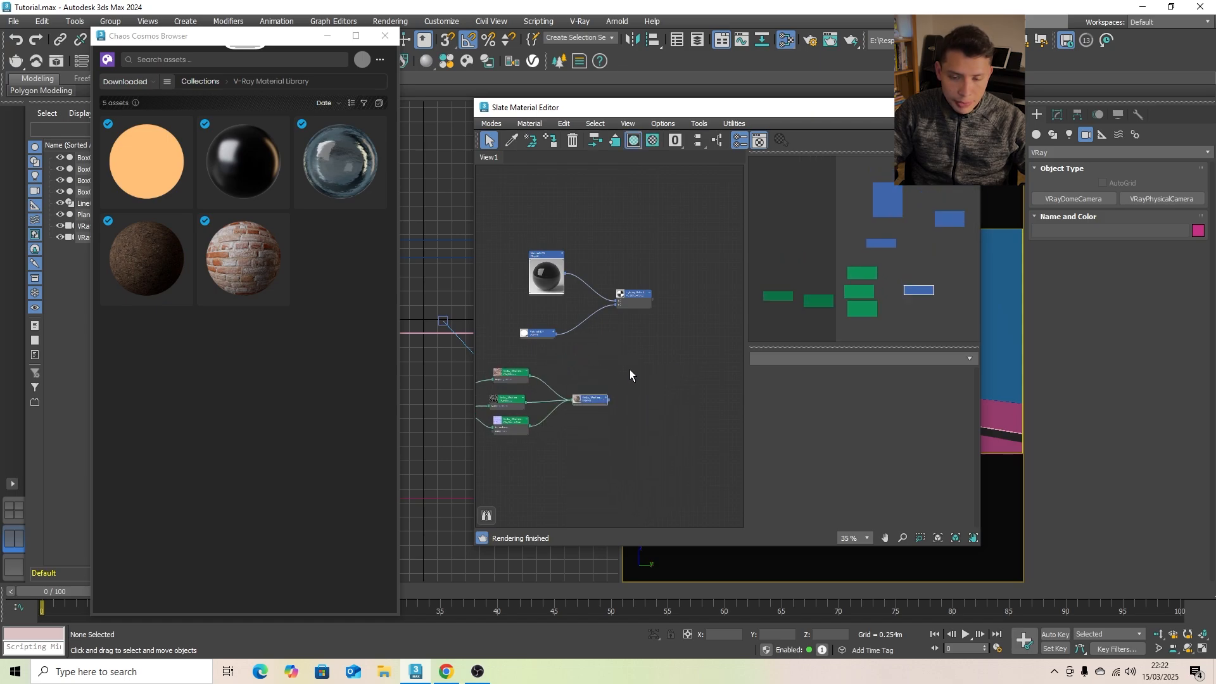
# - Clear the view of the scene and assign the Bricks Weathered material to both the green and the blue wall
pyautogui.moveTo(734, 111); pyautogui.dragTo(306, 120)
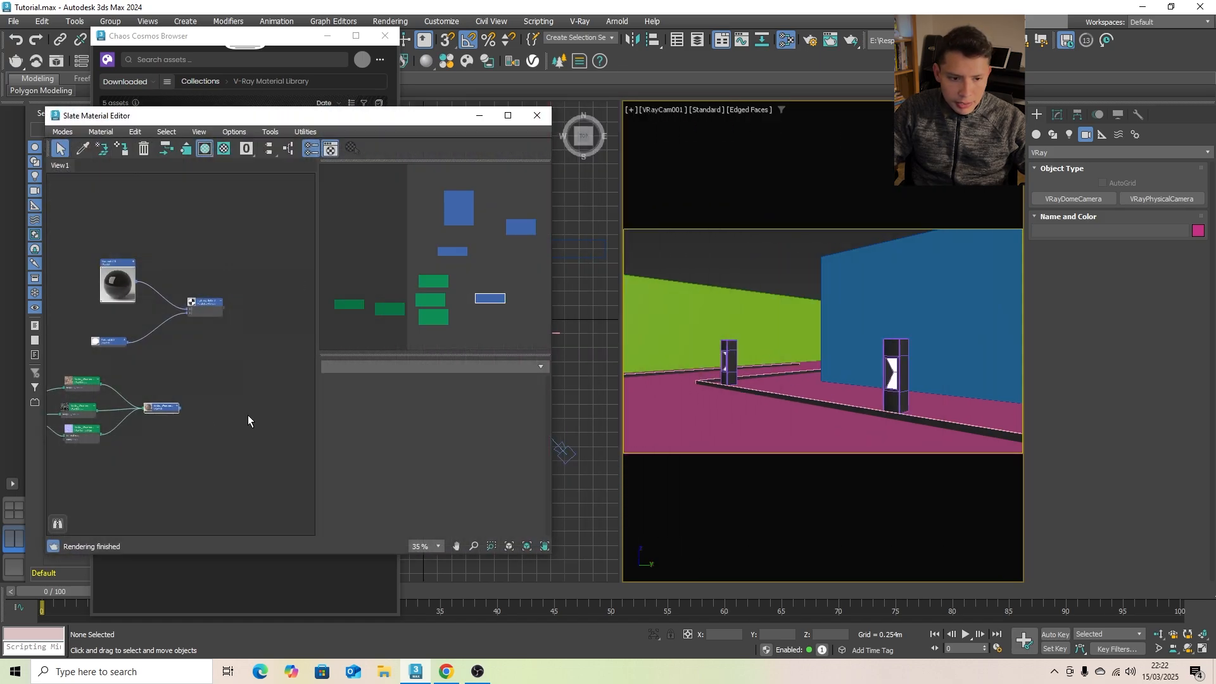
pyautogui.doubleClick(169, 410)
pyautogui.click(748, 301)
pyautogui.keyDown('ctrl'); pyautogui.click(901, 283); pyautogui.keyUp('ctrl')
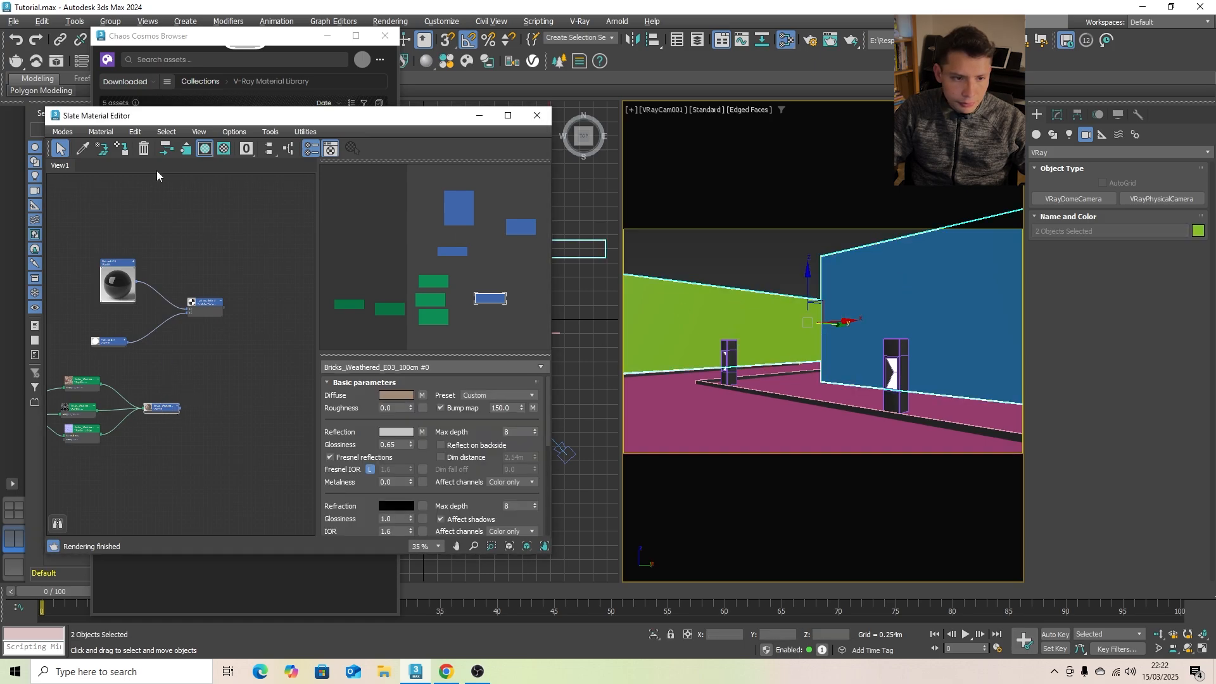
pyautogui.click(128, 150)
pyautogui.click(748, 251)
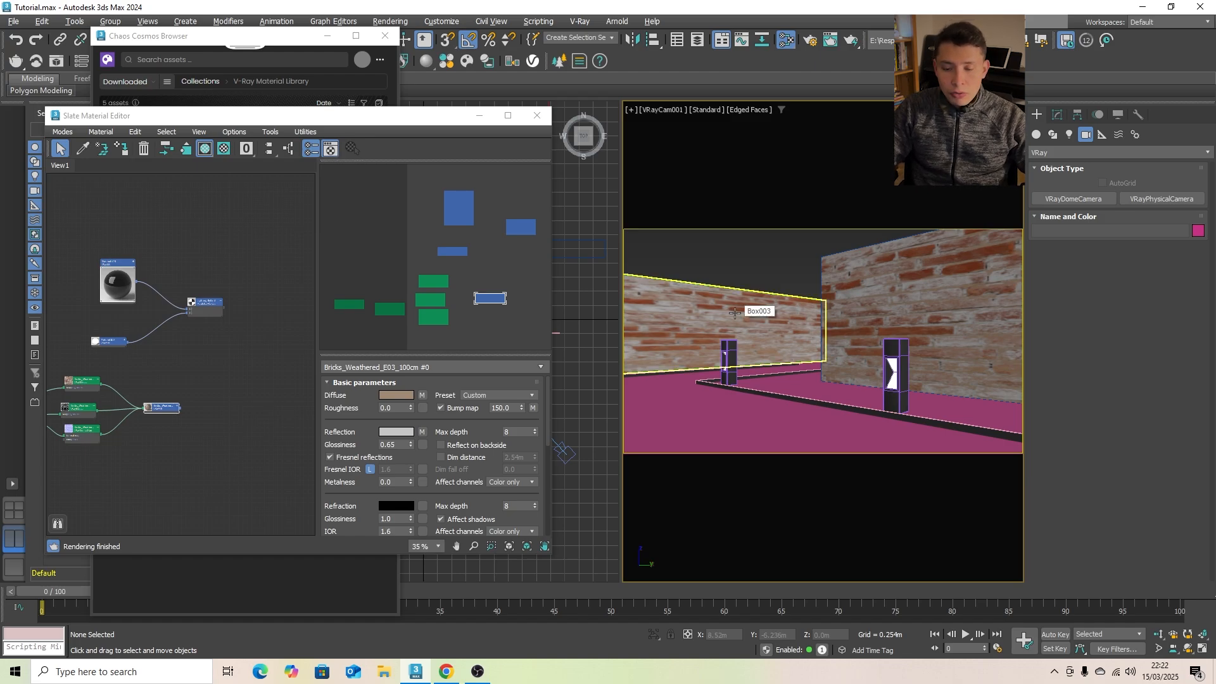
# - Select both brick walls and apply a UVW Map modifier with Box mapping
pyautogui.click(708, 315)
pyautogui.keyDown('ctrl'); pyautogui.click(862, 294); pyautogui.keyUp('ctrl')
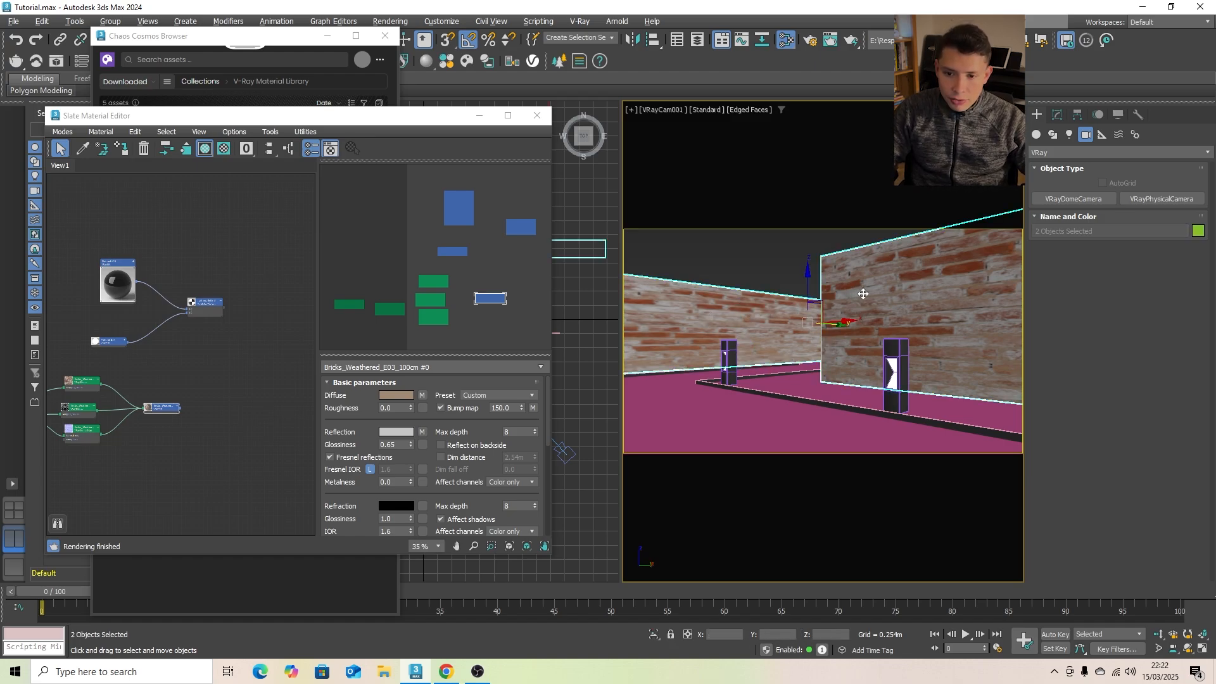
pyautogui.click(1057, 115)
pyautogui.click(1079, 151)
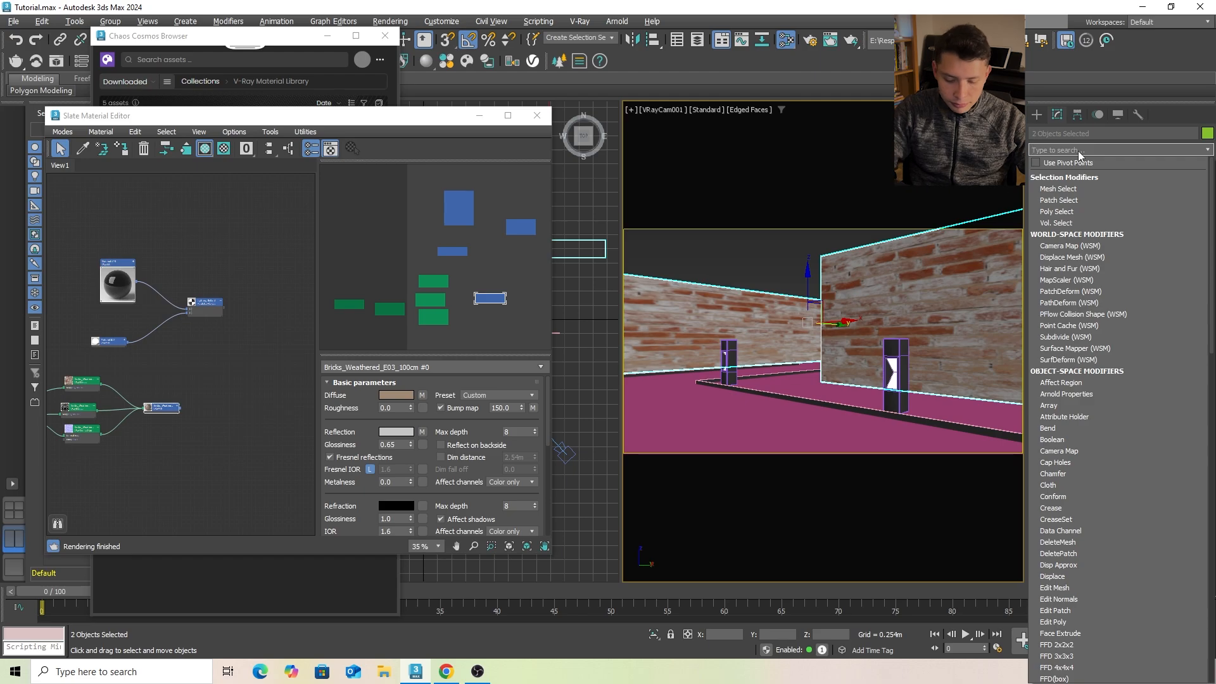
pyautogui.write('uy')
pyautogui.press('BackSpace')
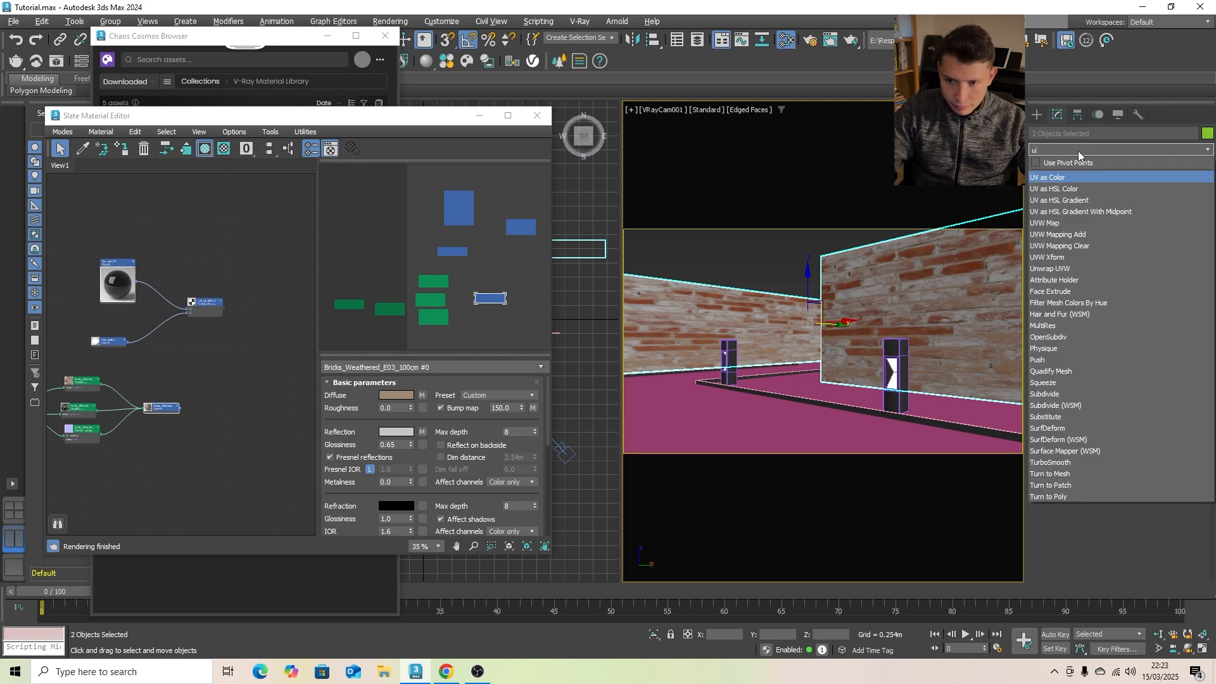
pyautogui.write('vw')
pyautogui.press('Return')
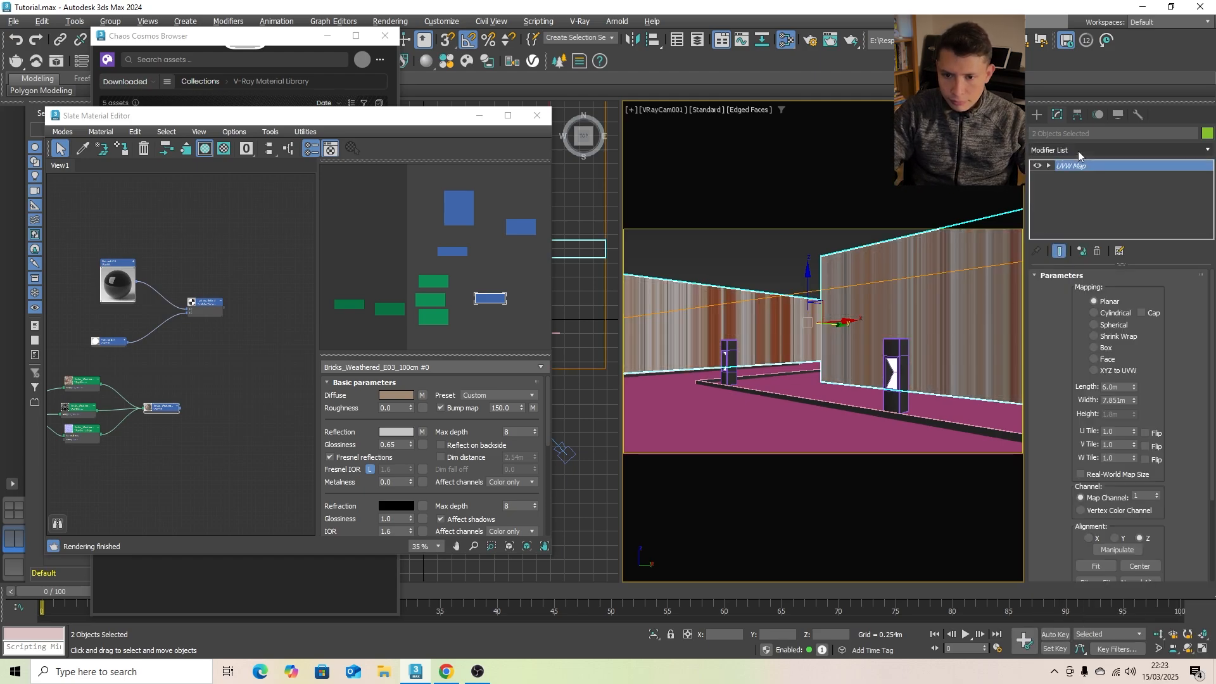
pyautogui.click(1107, 349)
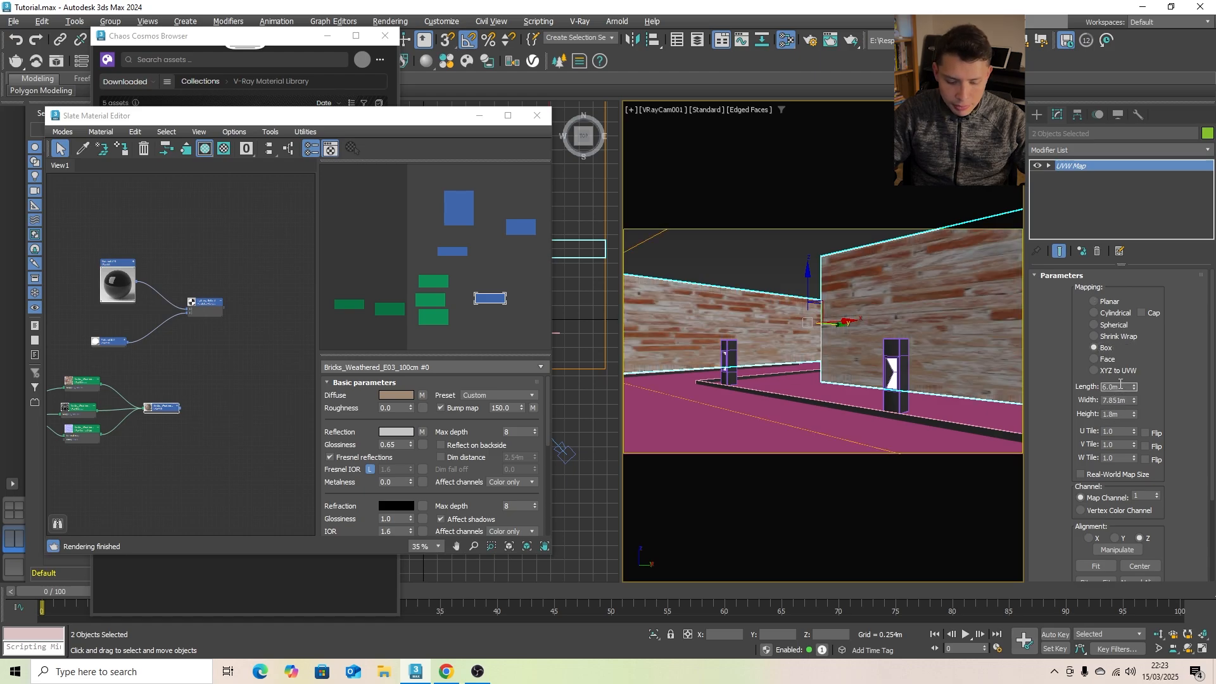
# - Set the UVW Map length, width and height of both brick walls to 1 m
pyautogui.write('1')
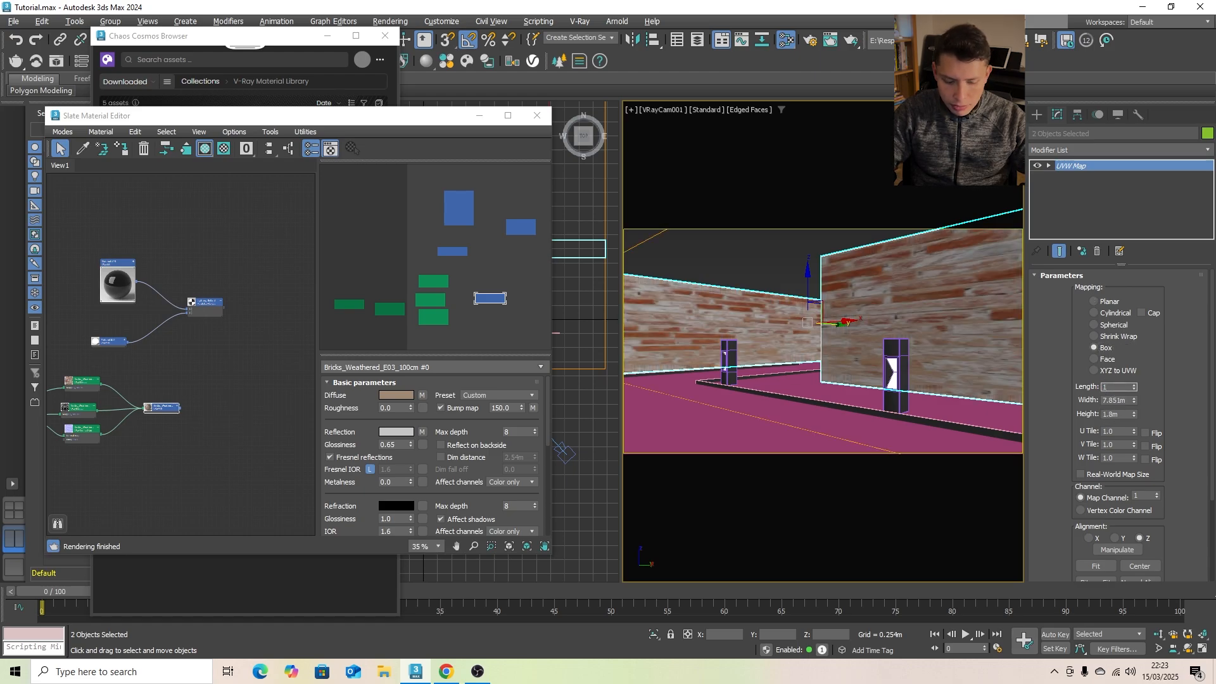
pyautogui.press('Tab')
pyautogui.write('1')
pyautogui.press('Tab')
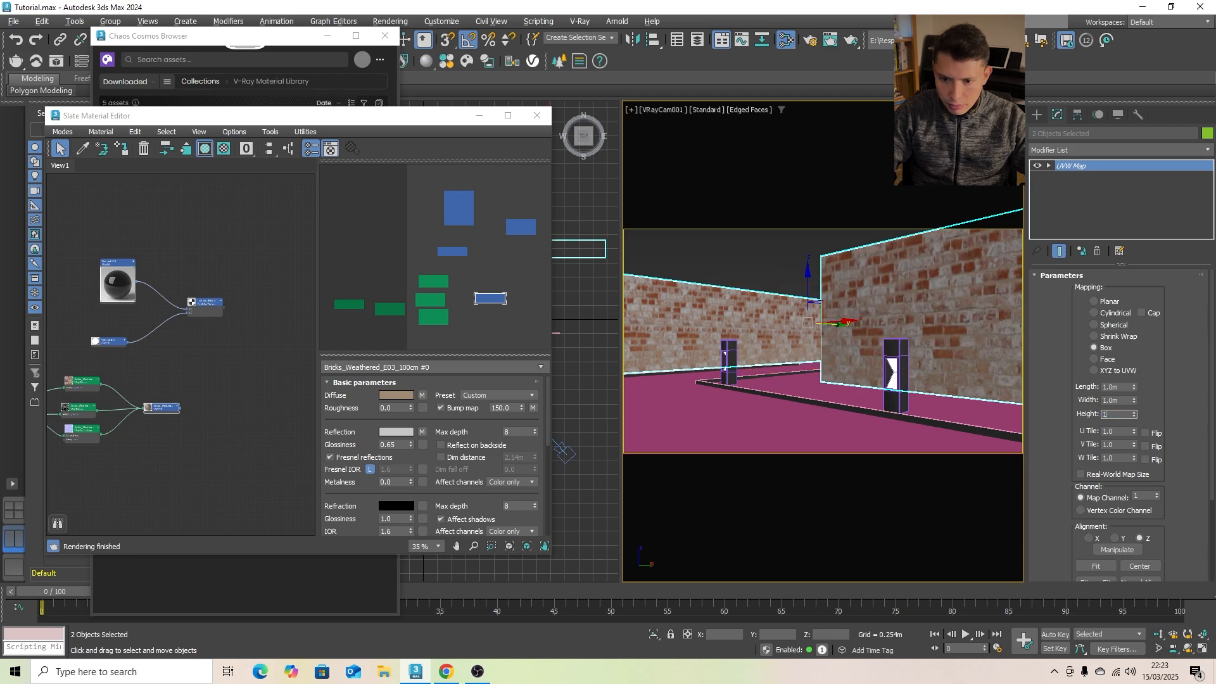
pyautogui.press('Return')
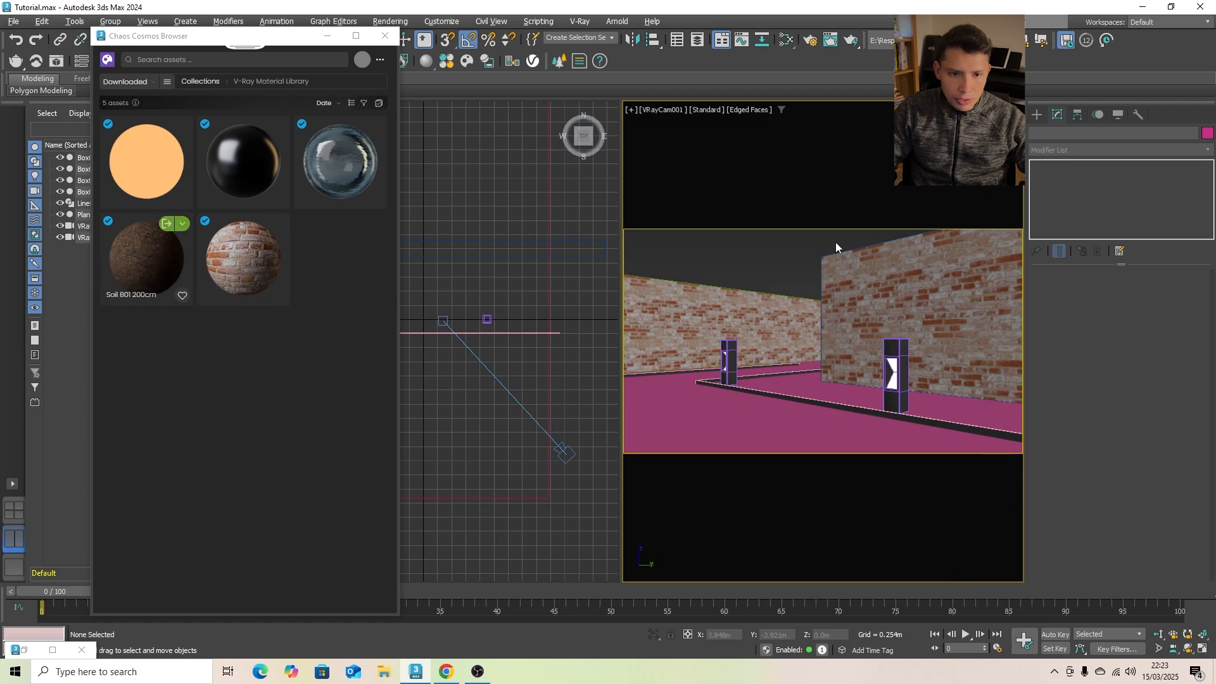
# - Reopen the Slate Material Editor beside the Cosmos browser and import the Soil B01 200cm material
pyautogui.press('m')
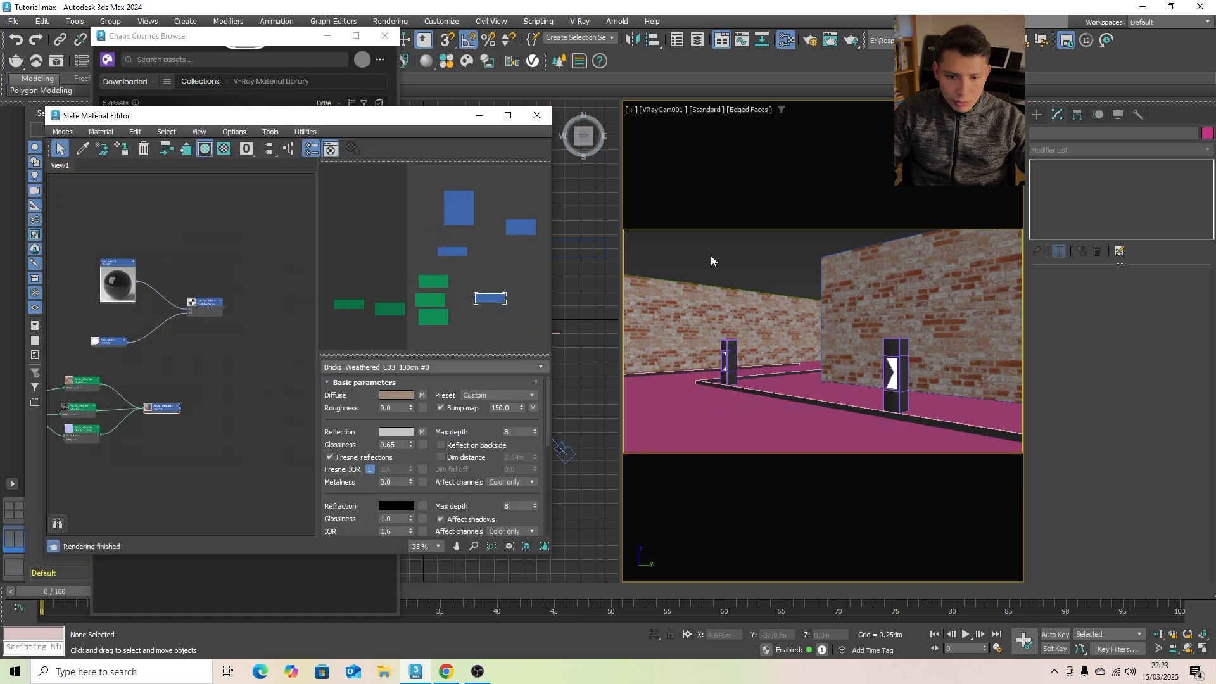
pyautogui.moveTo(374, 125); pyautogui.dragTo(796, 155)
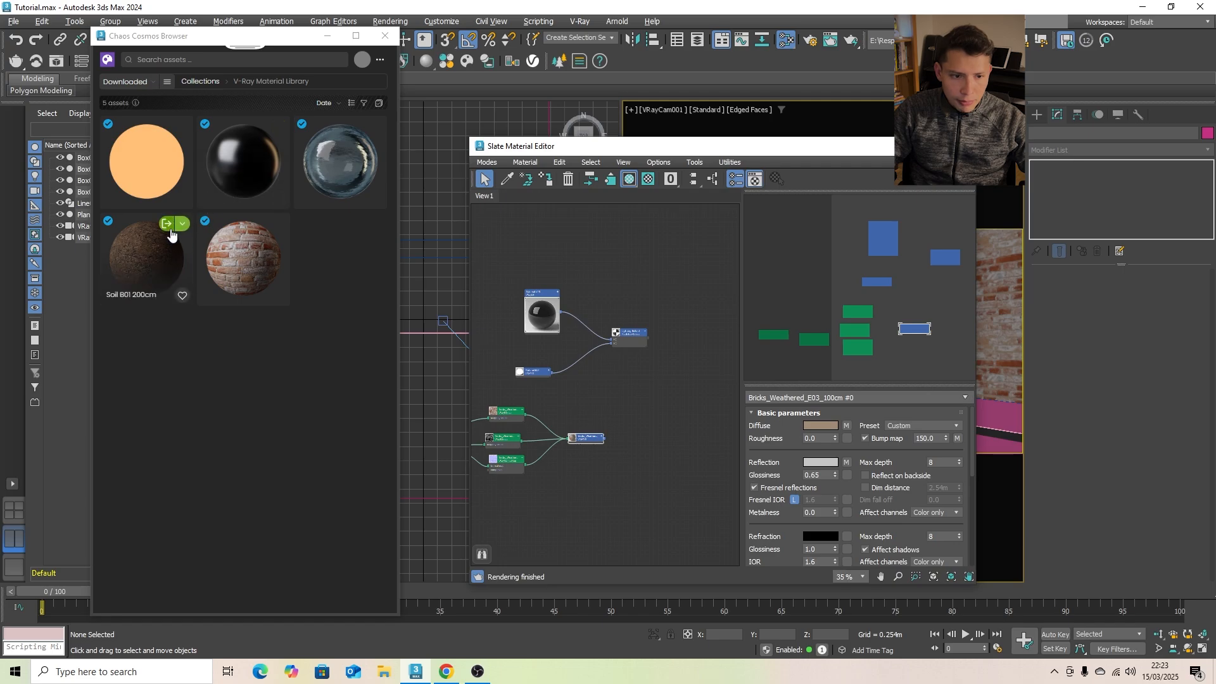
pyautogui.click(166, 225)
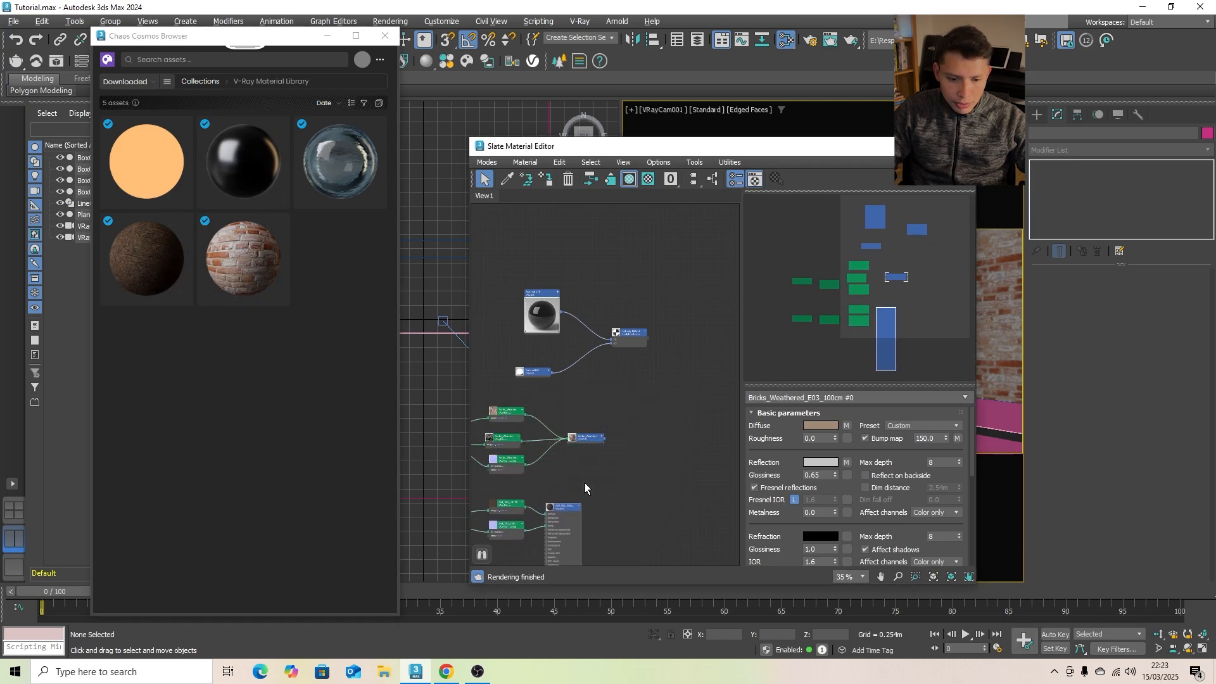
pyautogui.click(606, 480)
# - Uncover the camera view and assign the imported soil material to the ground plane
pyautogui.moveTo(679, 146); pyautogui.dragTo(410, 98)
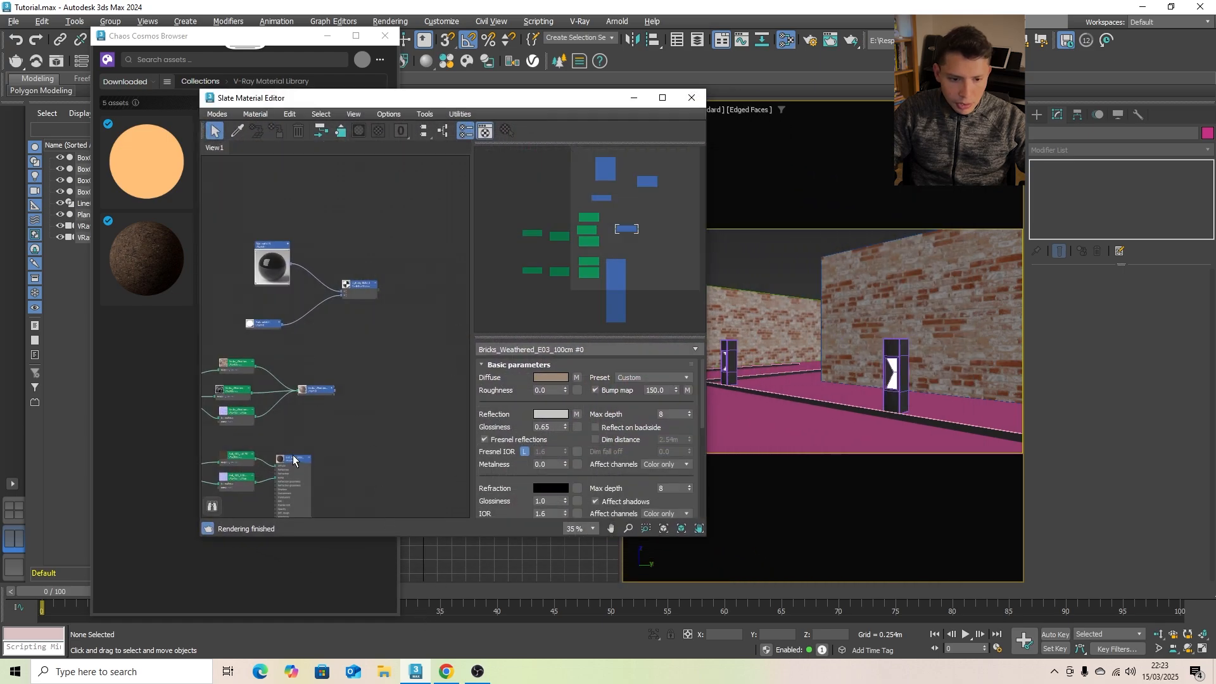
pyautogui.click(766, 420)
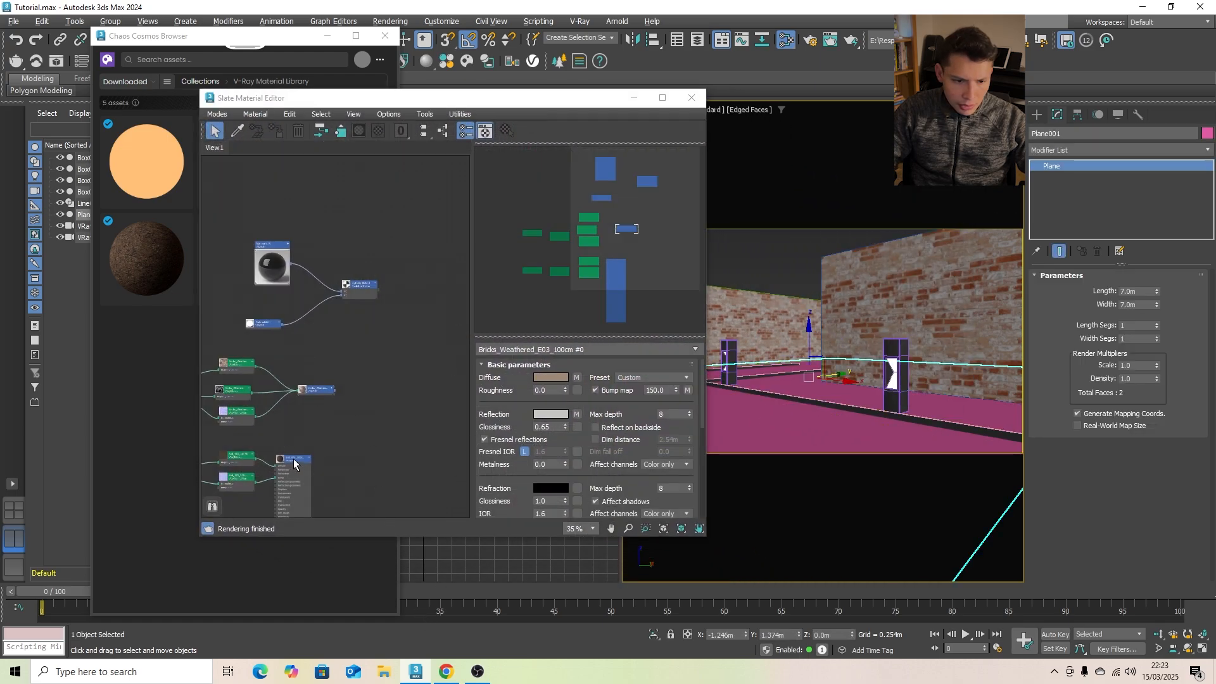
pyautogui.click(294, 459)
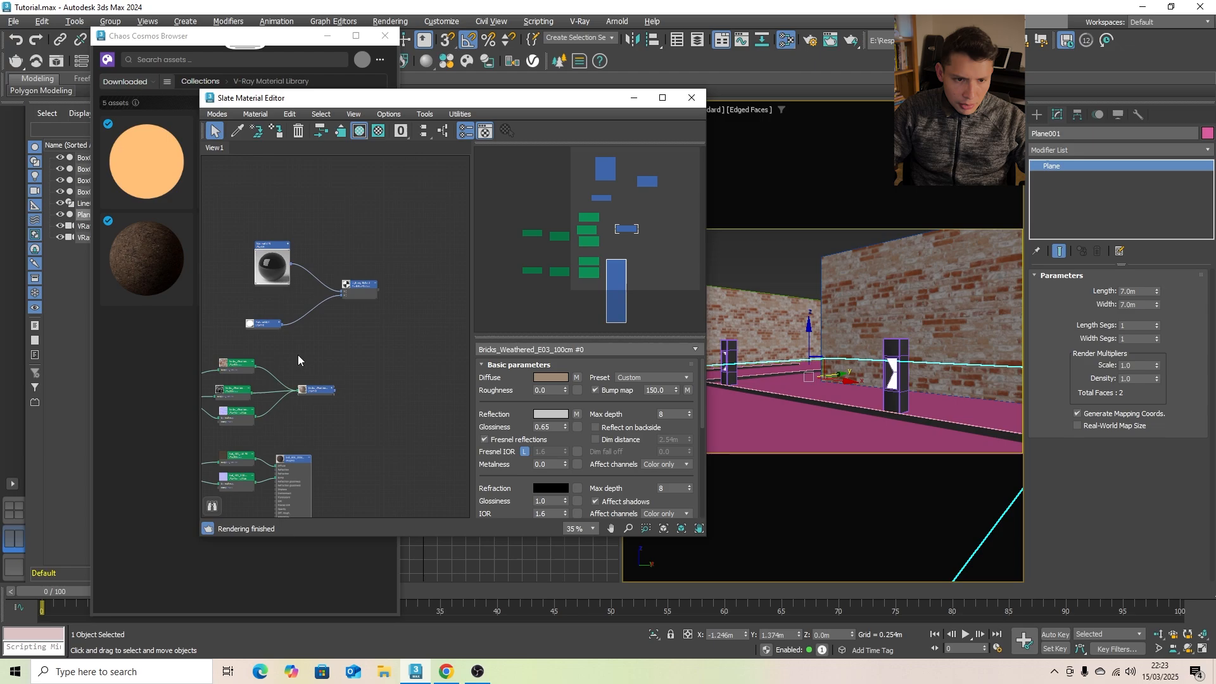
pyautogui.click(279, 132)
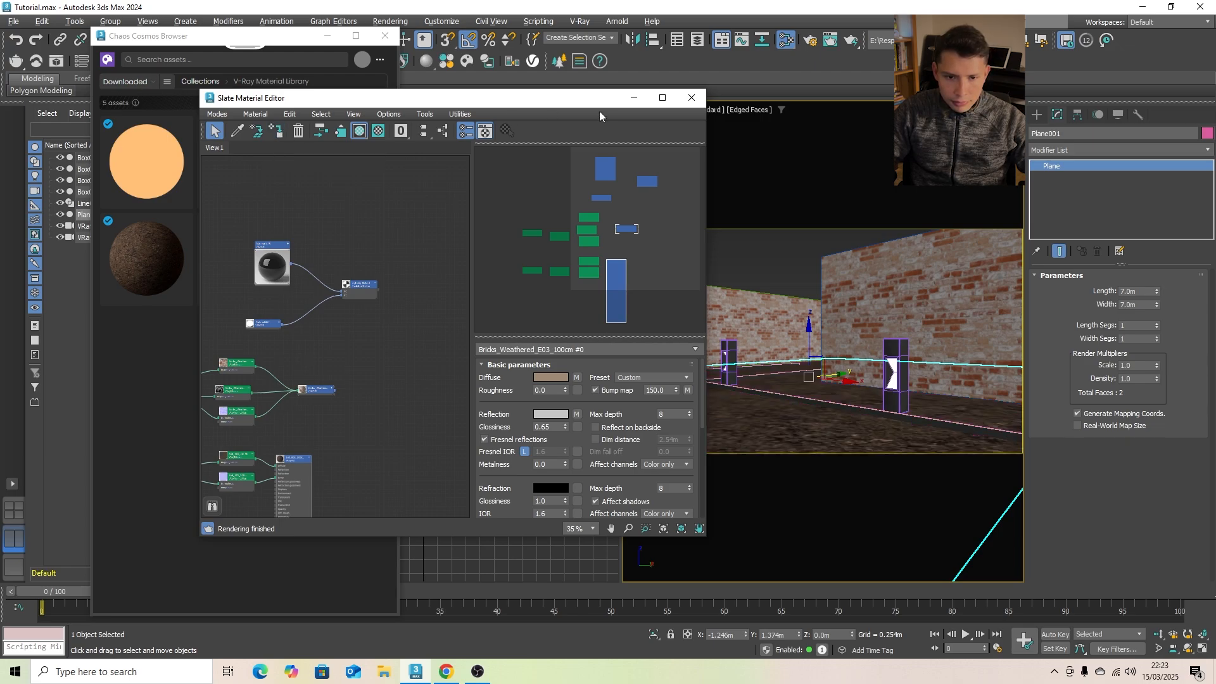
# - Apply a UVW Map modifier with Box mapping to the ground plane
pyautogui.click(1086, 135)
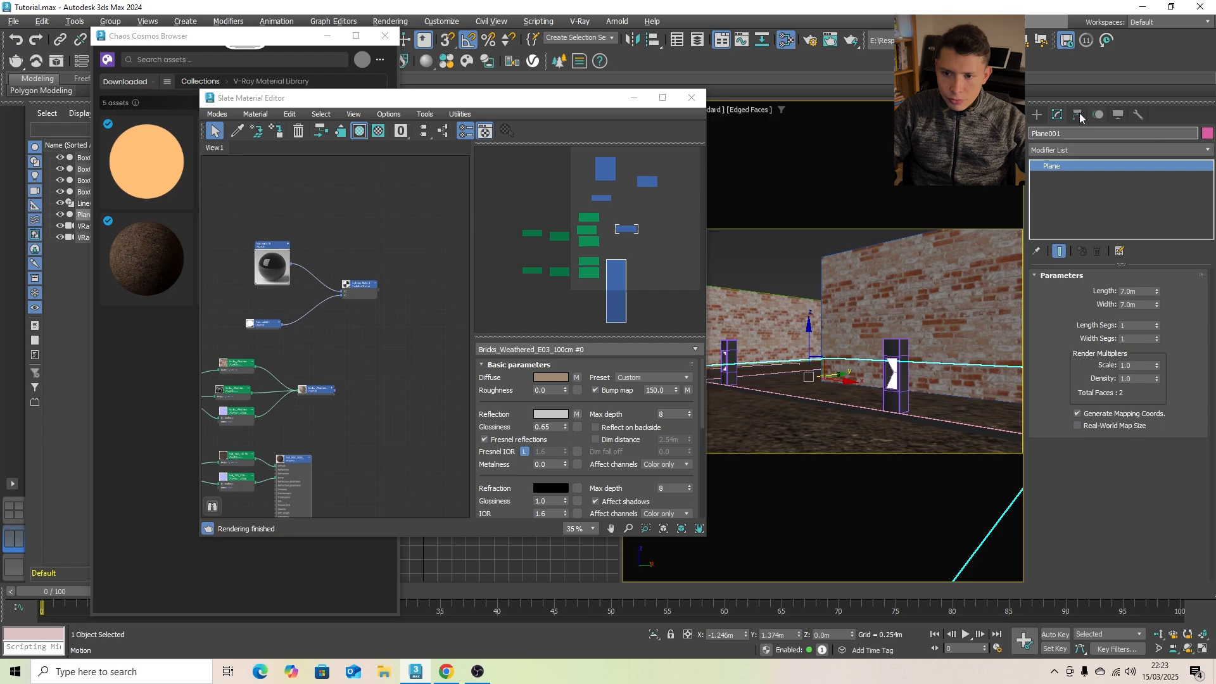
pyautogui.click(1204, 154)
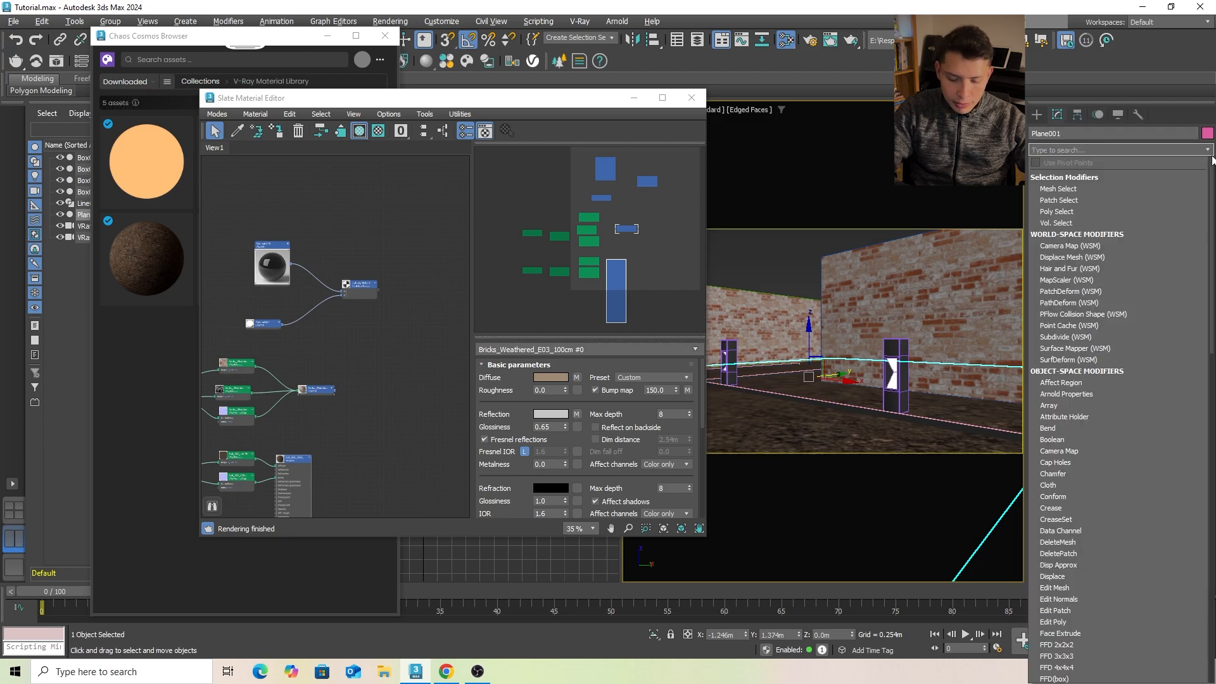
pyautogui.write('uv')
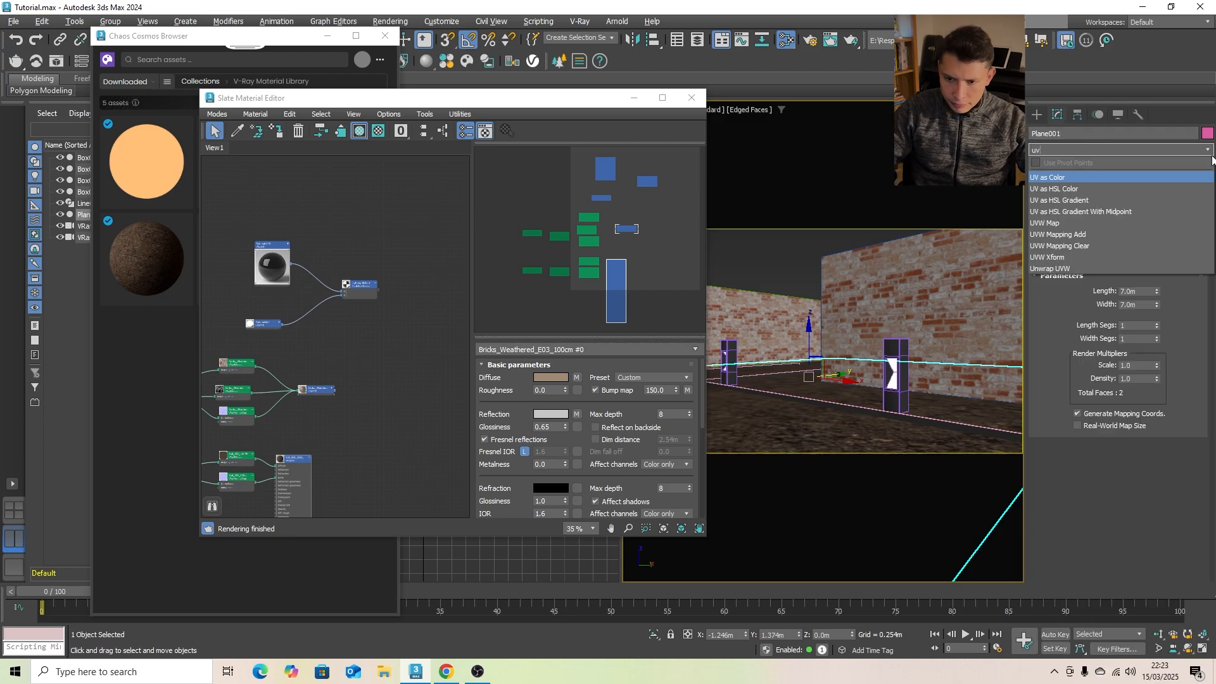
pyautogui.click(1053, 225)
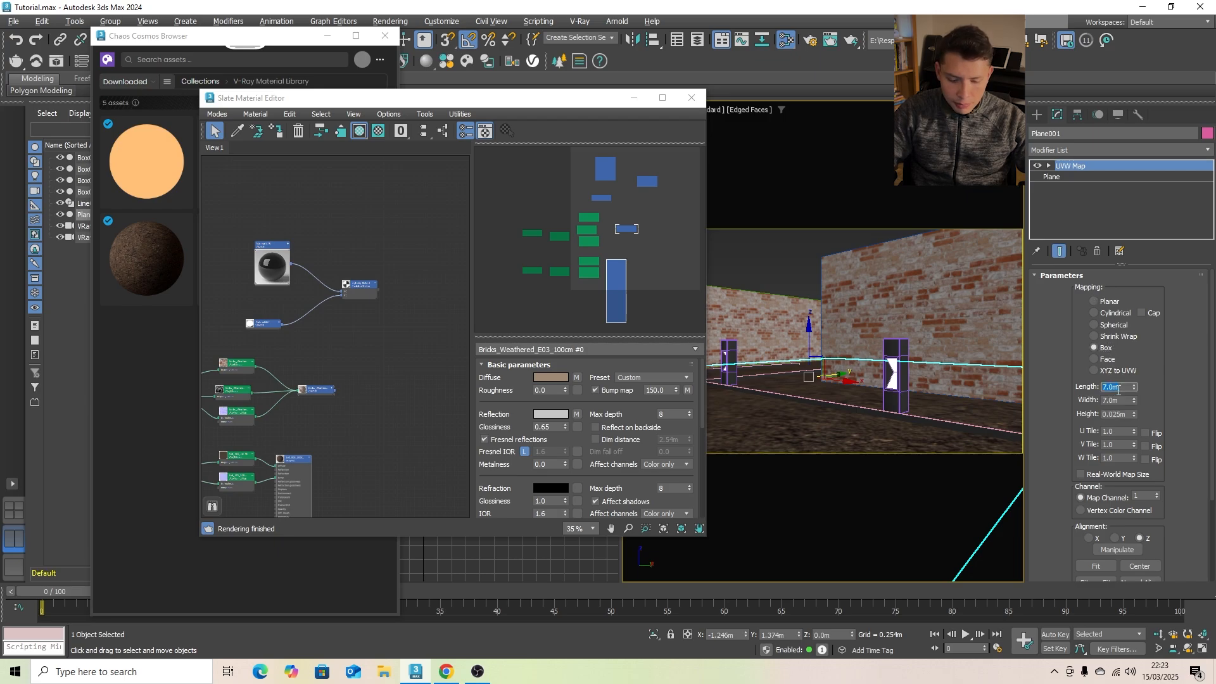
# - Set the ground plane's UVW Map length, width and height to 1 m
pyautogui.write('1')
pyautogui.press('Tab')
pyautogui.write('1')
pyautogui.press('Tab')
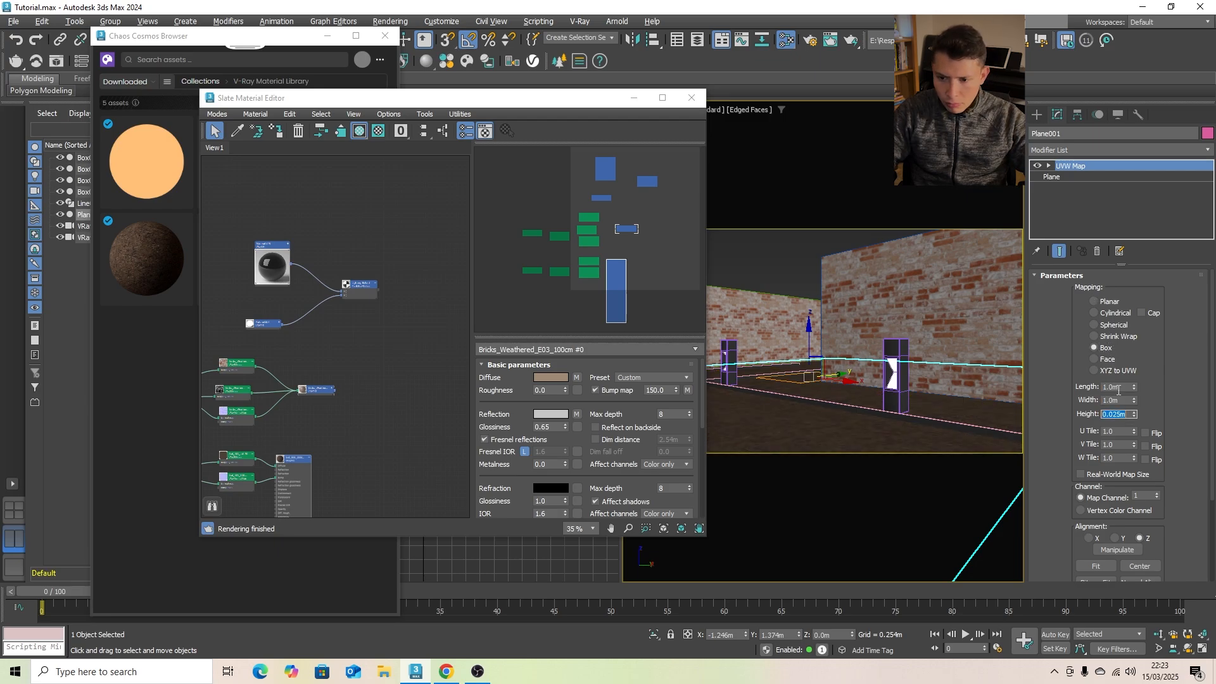
pyautogui.write('1')
pyautogui.press('Tab')
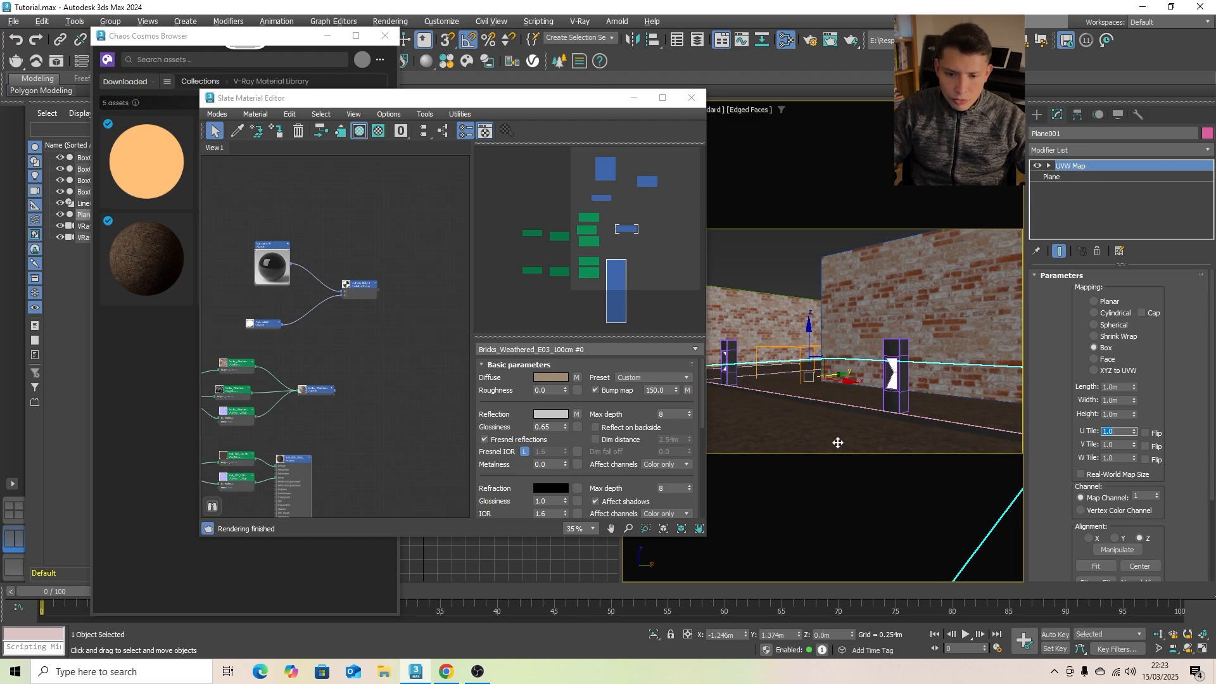
# - Deselect the ground plane and minimize the Slate Material Editor and Chaos Cosmos Browser to uncover the viewports
pyautogui.click(634, 100)
pyautogui.click(710, 255)
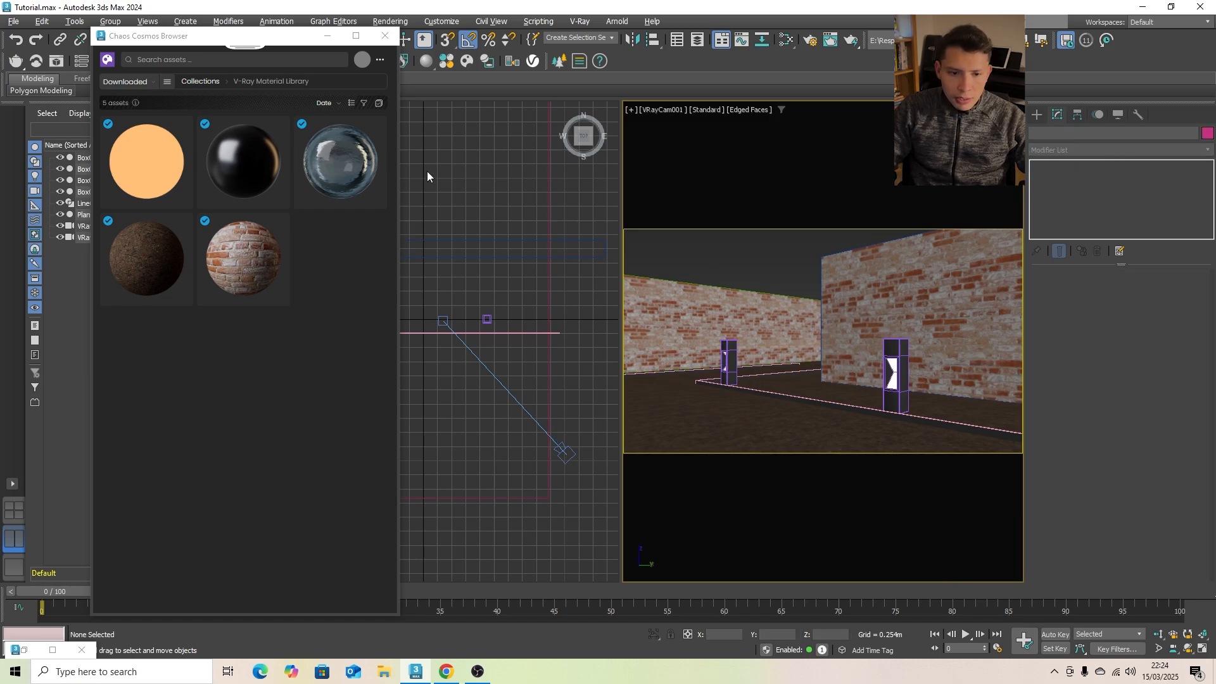
pyautogui.click(327, 35)
# - Lengthen the long straight edging strip by moving its upper end vertex to about 4.9 m in Y in the Top view
pyautogui.click(325, 304)
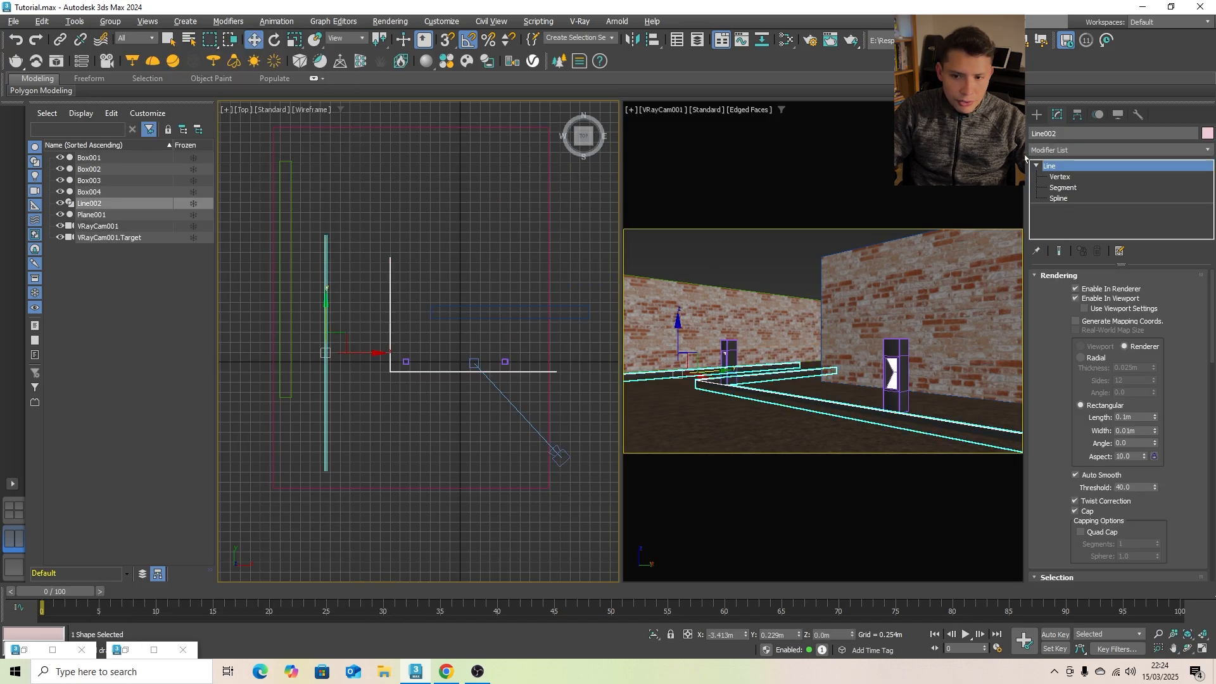
pyautogui.click(1070, 178)
pyautogui.moveTo(357, 251); pyautogui.dragTo(356, 252)
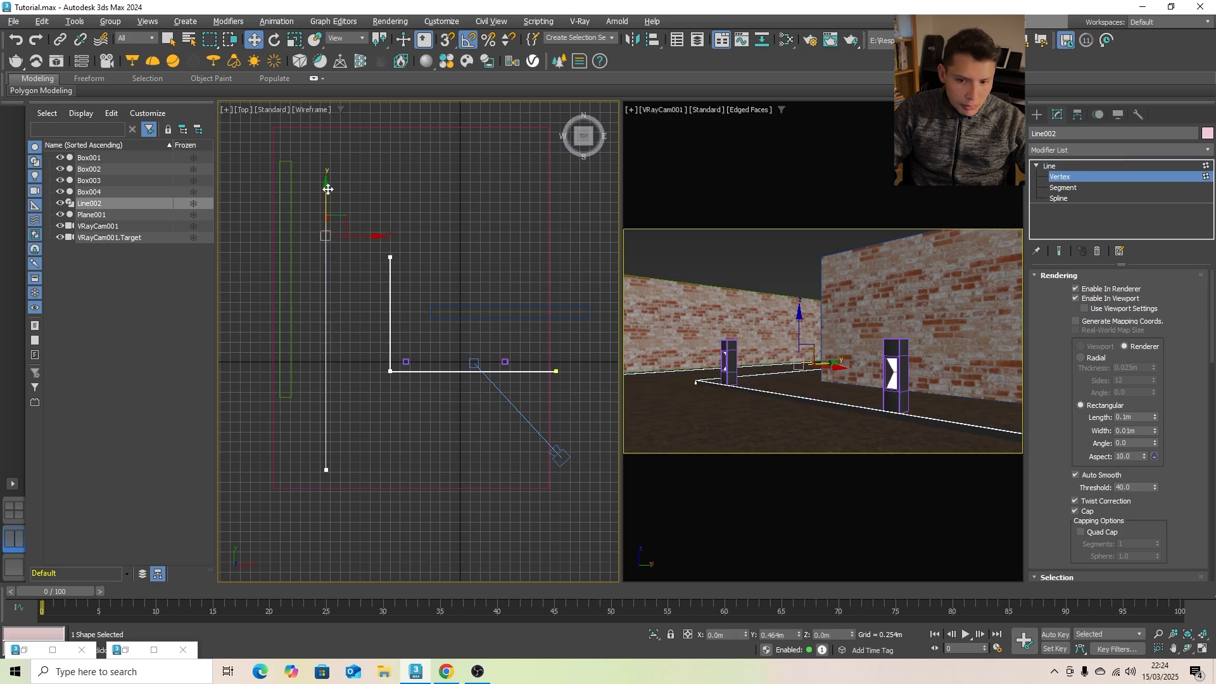
pyautogui.moveTo(327, 209); pyautogui.dragTo(327, 141)
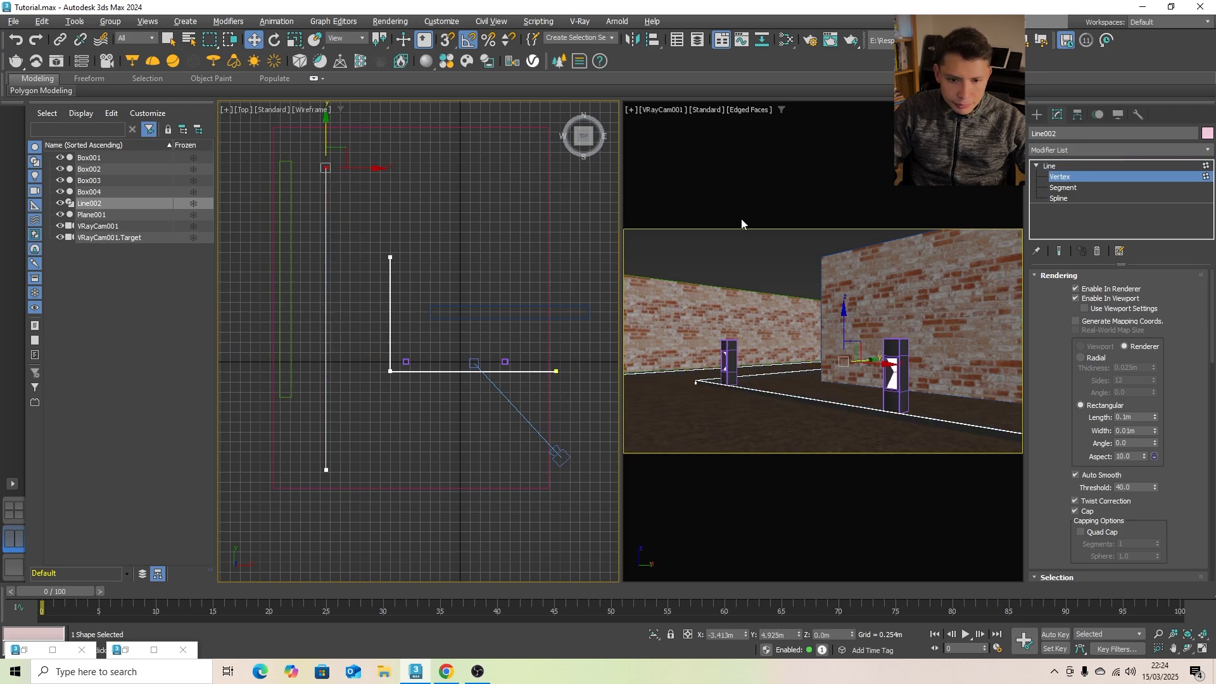
pyautogui.click(740, 252)
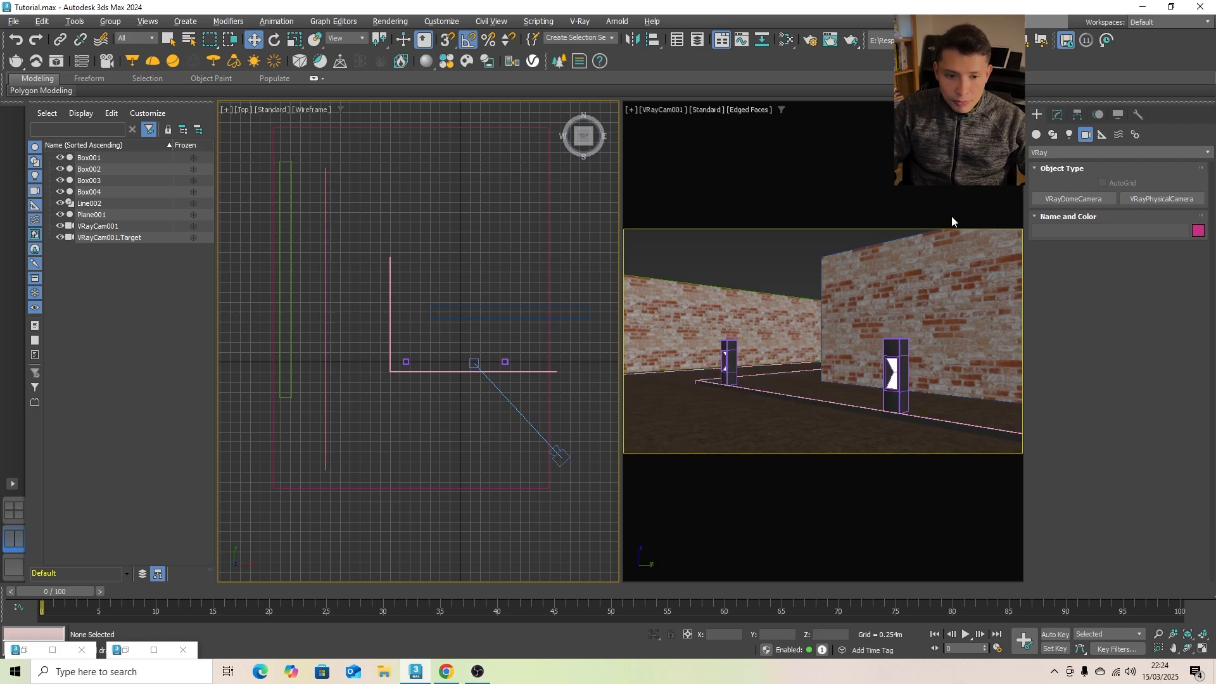
# - Start a new Line spline in the Top view at the long edging strip's upper end and run it down to its lower end
pyautogui.click(1052, 135)
pyautogui.click(1055, 214)
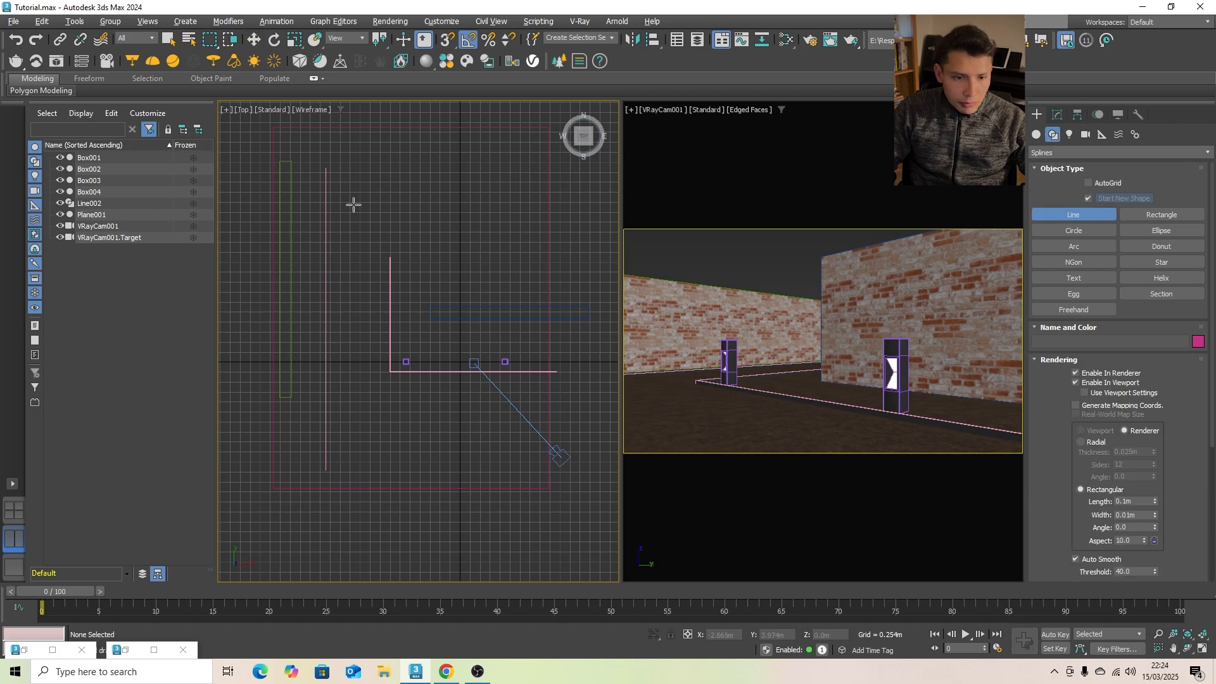
pyautogui.scroll(5, 324, 168)
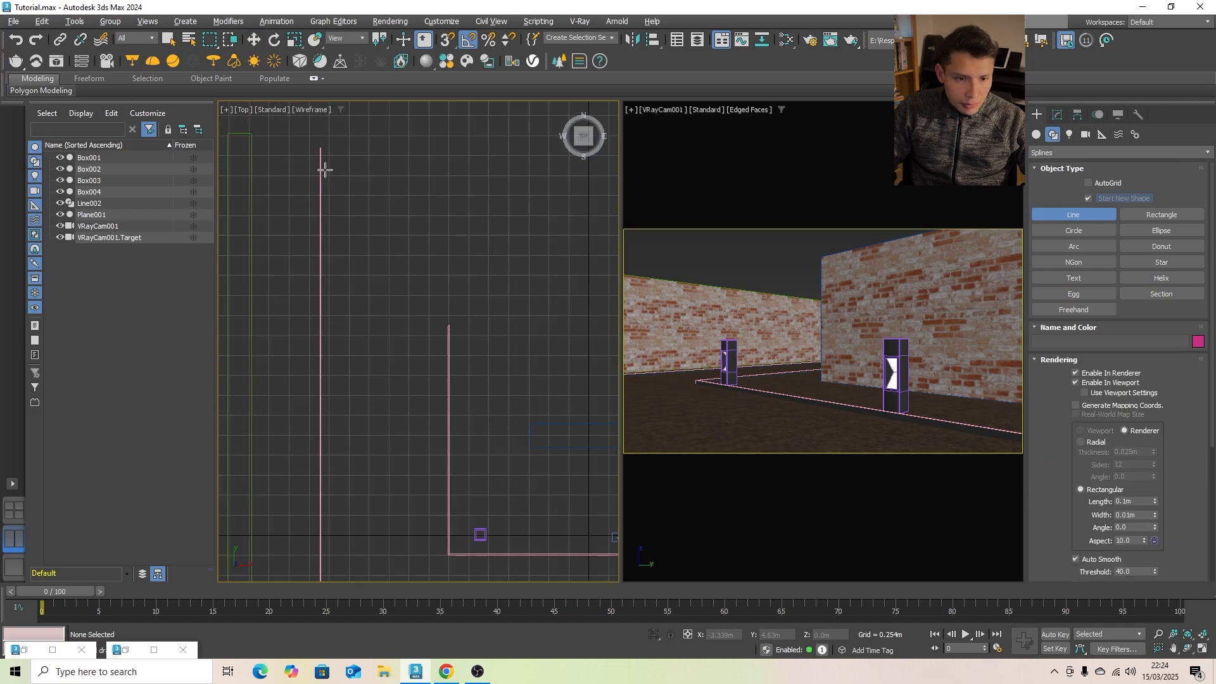
pyautogui.click(363, 144)
pyautogui.scroll(-15, 363, 146)
pyautogui.scroll(5, 365, 163)
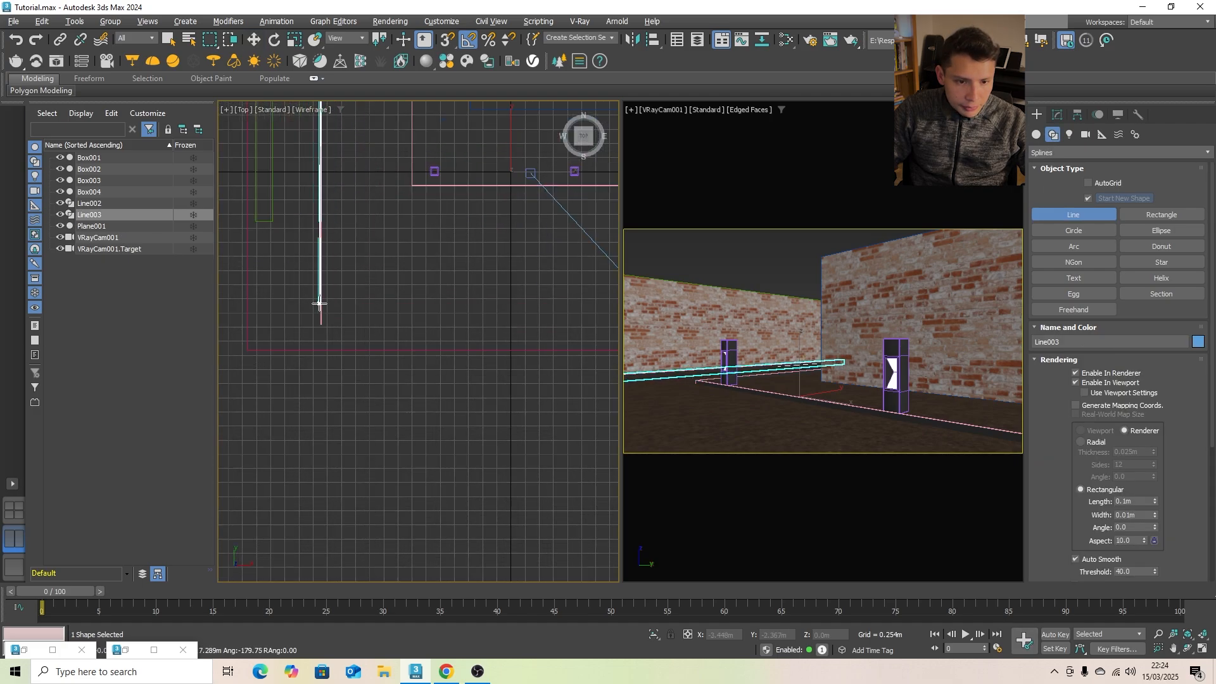
pyautogui.click(325, 336)
# - Continue the spline along the ground's lower edge and straight up to the horizontal leg of the L-shaped edging strip
pyautogui.scroll(-5, 325, 335)
pyautogui.scroll(8, 406, 330)
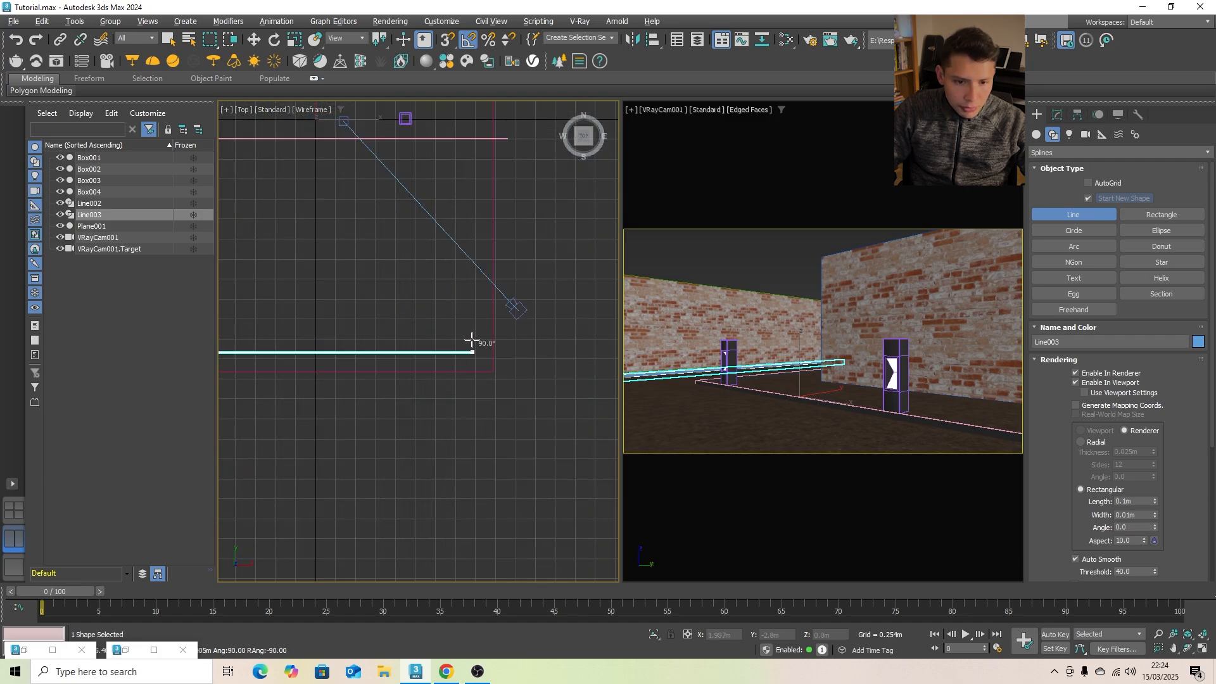
pyautogui.click(474, 342)
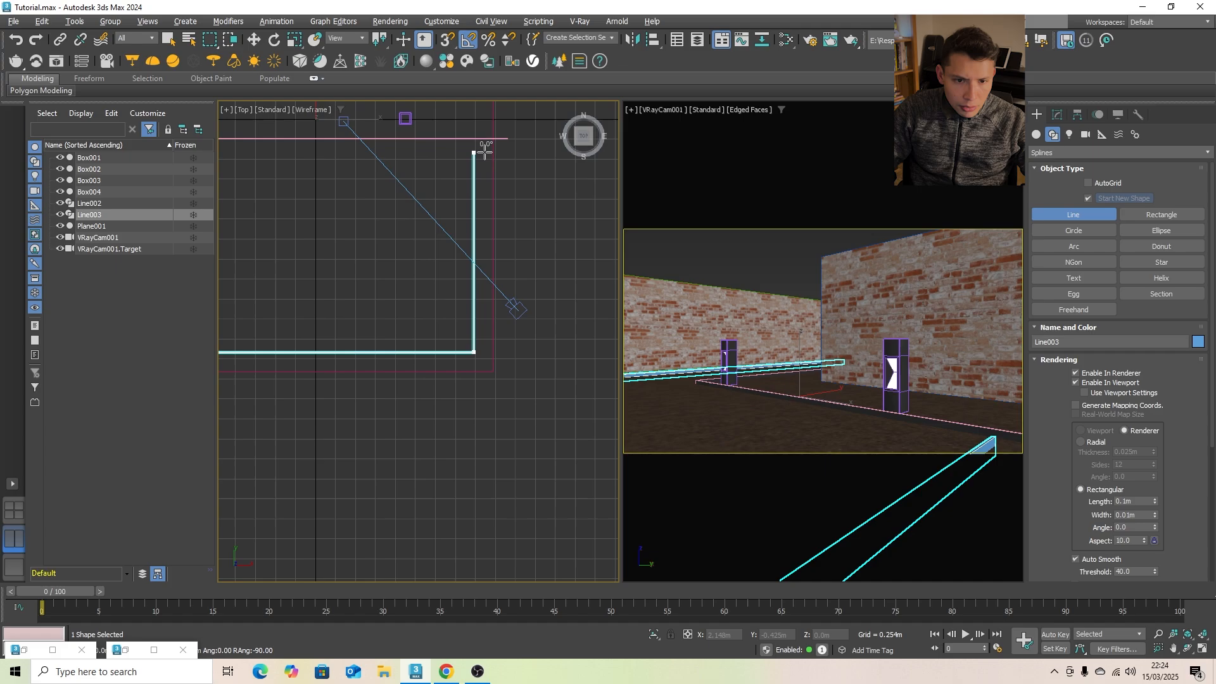
pyautogui.scroll(3, 480, 147)
pyautogui.scroll(5, 480, 147)
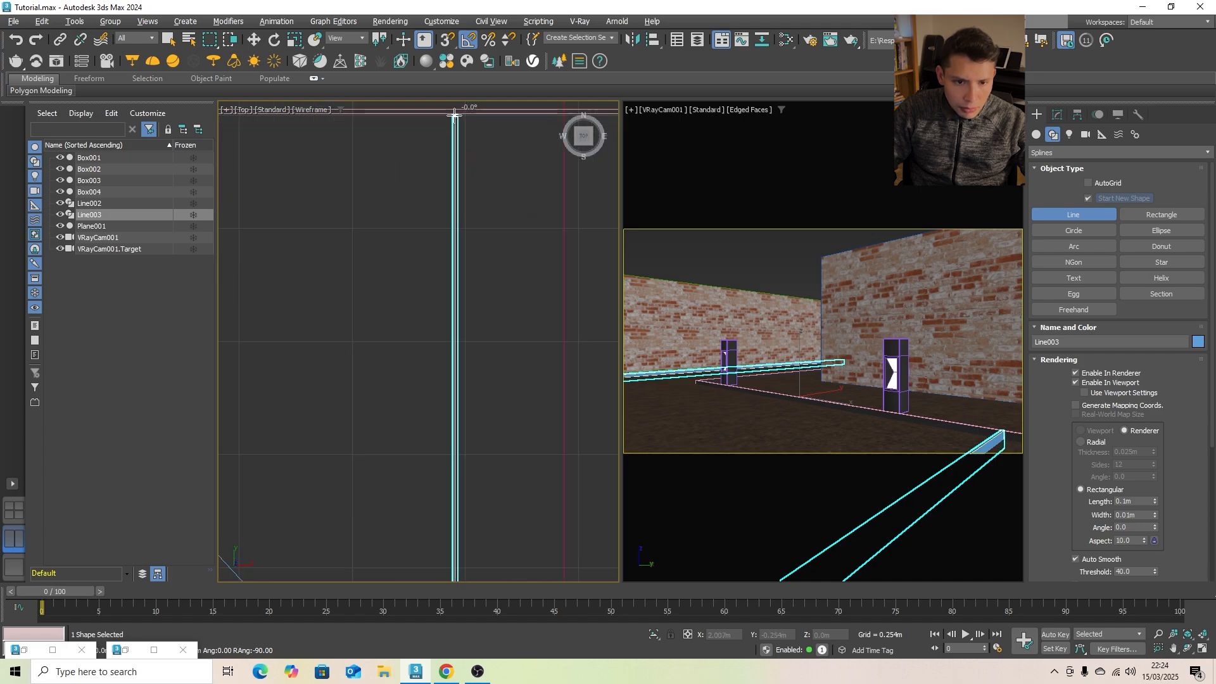
pyautogui.click(455, 113)
# - Run the spline along the horizontal leg to the corner of the L-shaped edging strip and place a point there
pyautogui.scroll(-4, 453, 117)
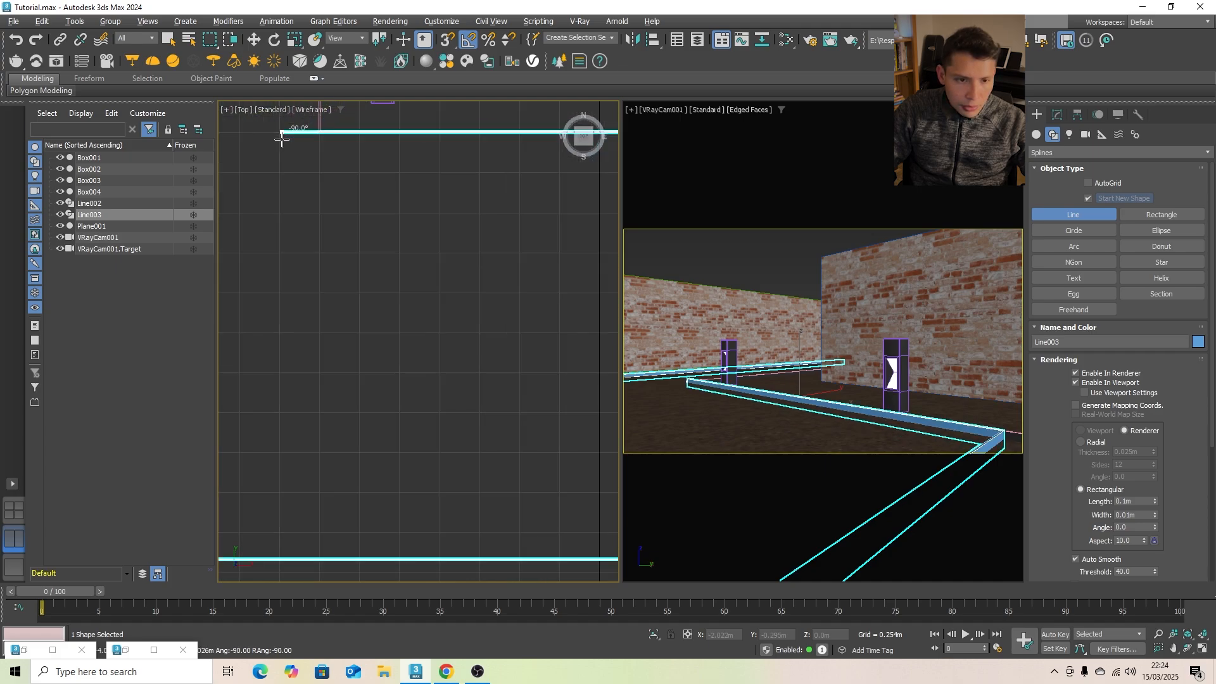
pyautogui.scroll(4, 295, 135)
pyautogui.scroll(3, 346, 135)
pyautogui.click(355, 119)
pyautogui.scroll(-10, 372, 270)
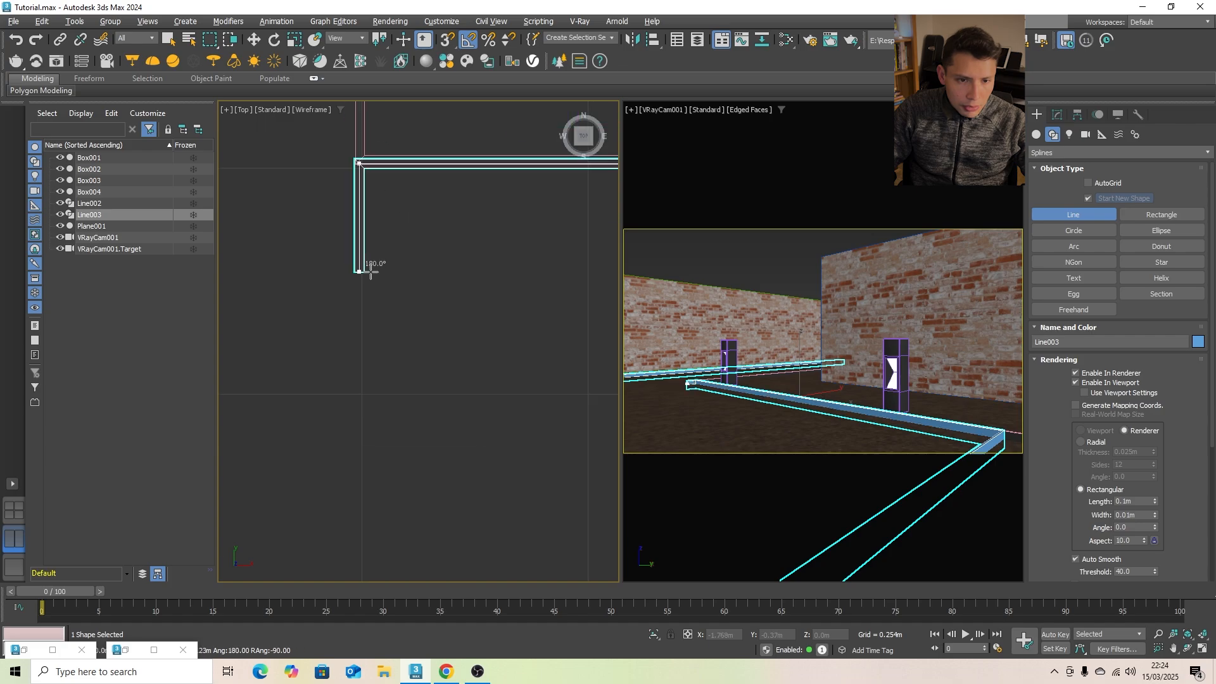
# - Run the spline straight up from the L-shaped strip's corner to the long strip's top level, then close it at its start point
pyautogui.scroll(3, 372, 193)
pyautogui.scroll(-2, 372, 190)
pyautogui.scroll(1, 368, 138)
pyautogui.scroll(-6, 363, 138)
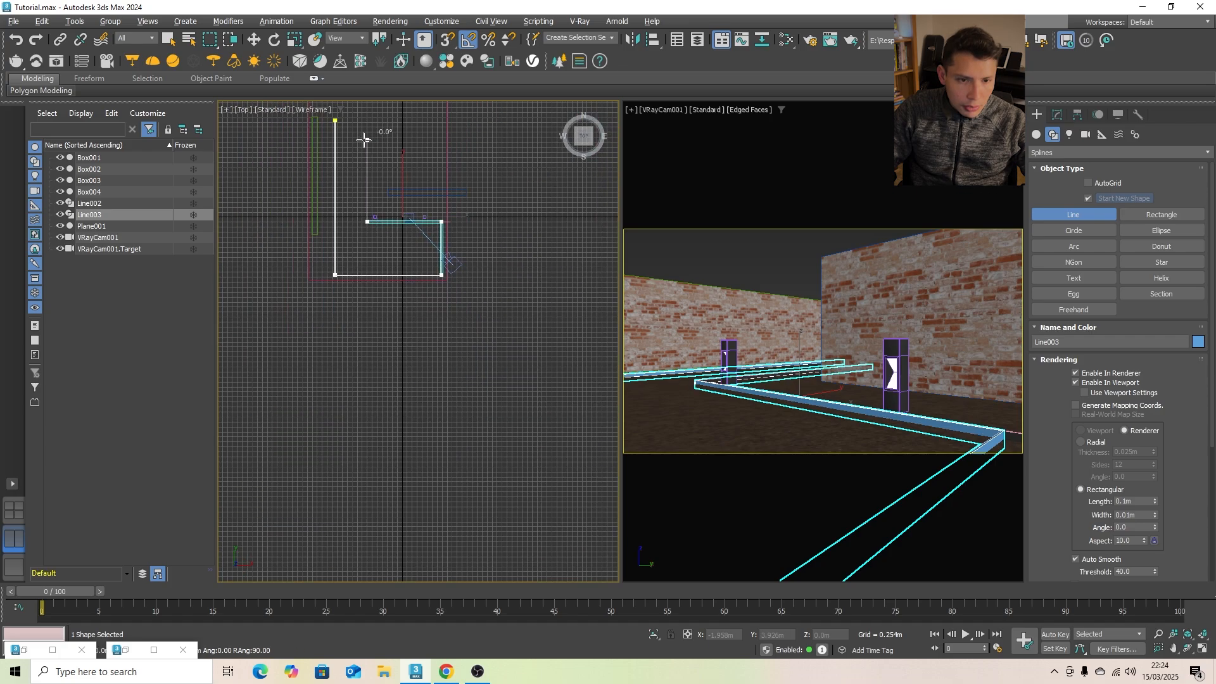
pyautogui.scroll(4, 364, 139)
pyautogui.moveTo(371, 130); pyautogui.dragTo(372, 223, button='middle')
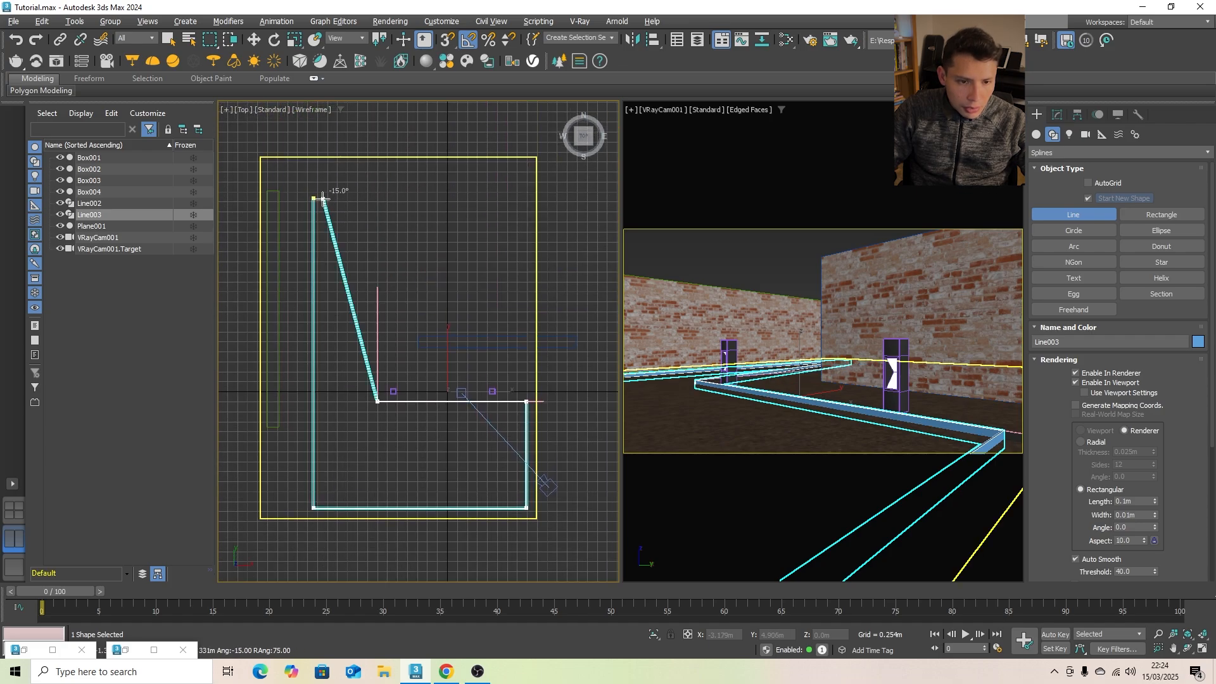
pyautogui.scroll(2, 324, 199)
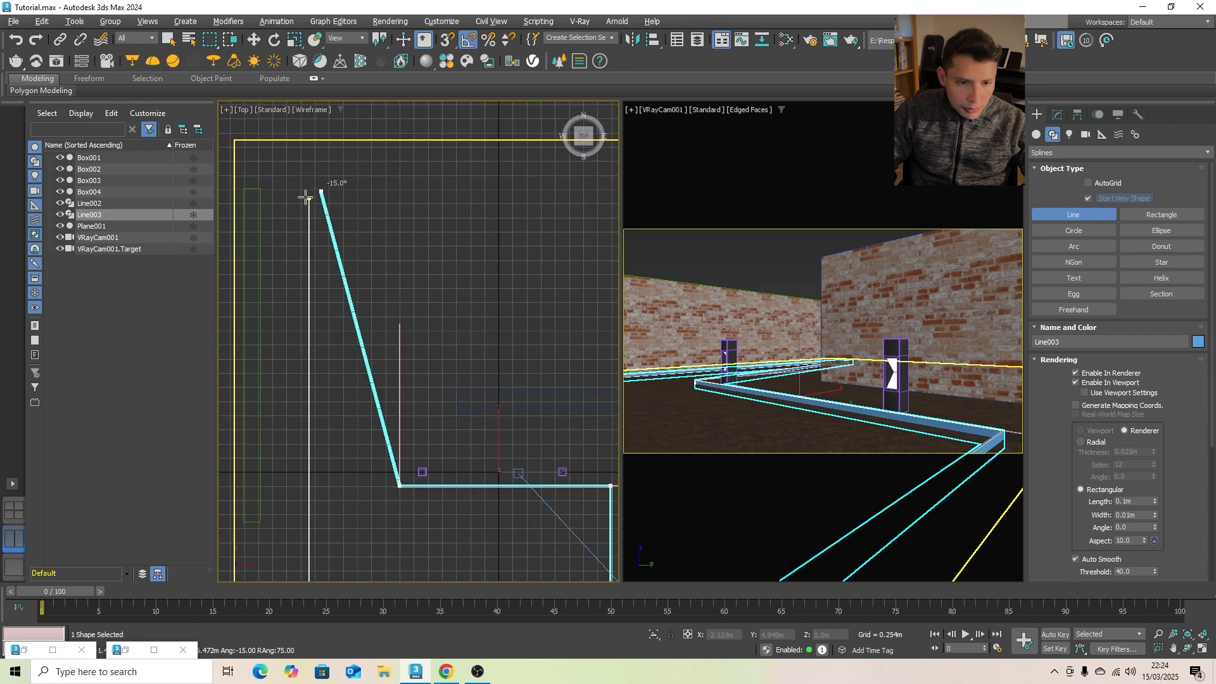
pyautogui.click(393, 198)
pyautogui.scroll(3, 328, 197)
pyautogui.click(249, 203)
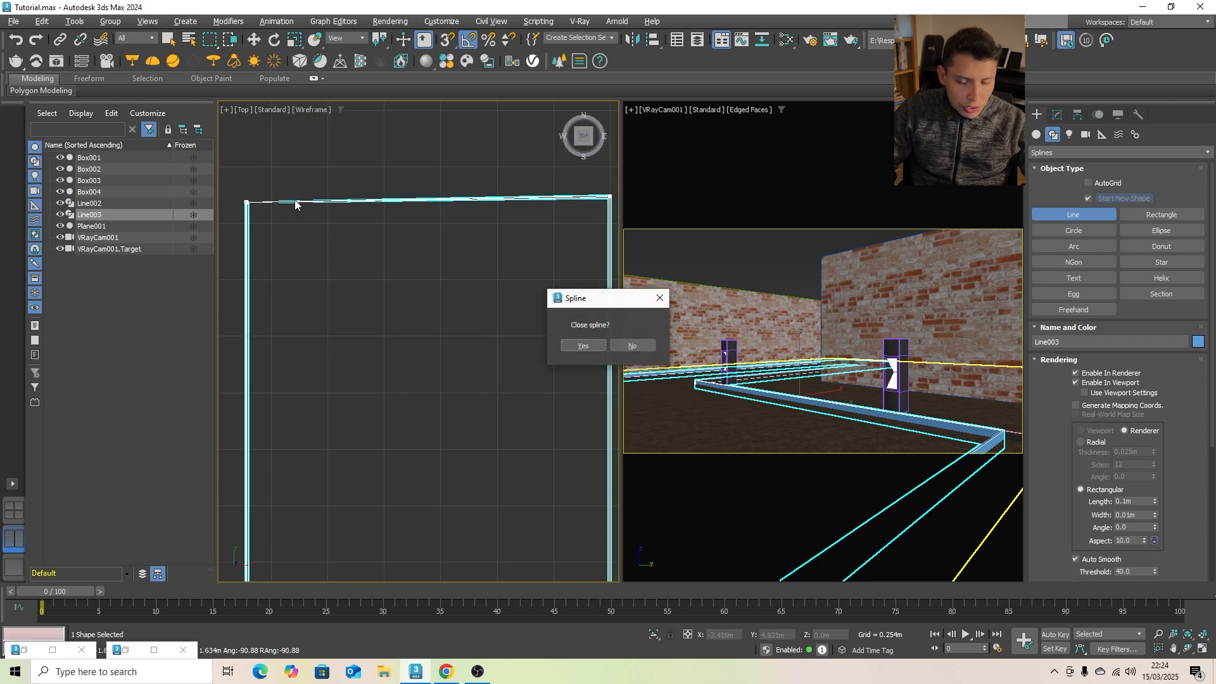
pyautogui.click(582, 346)
pyautogui.scroll(-4, 495, 252)
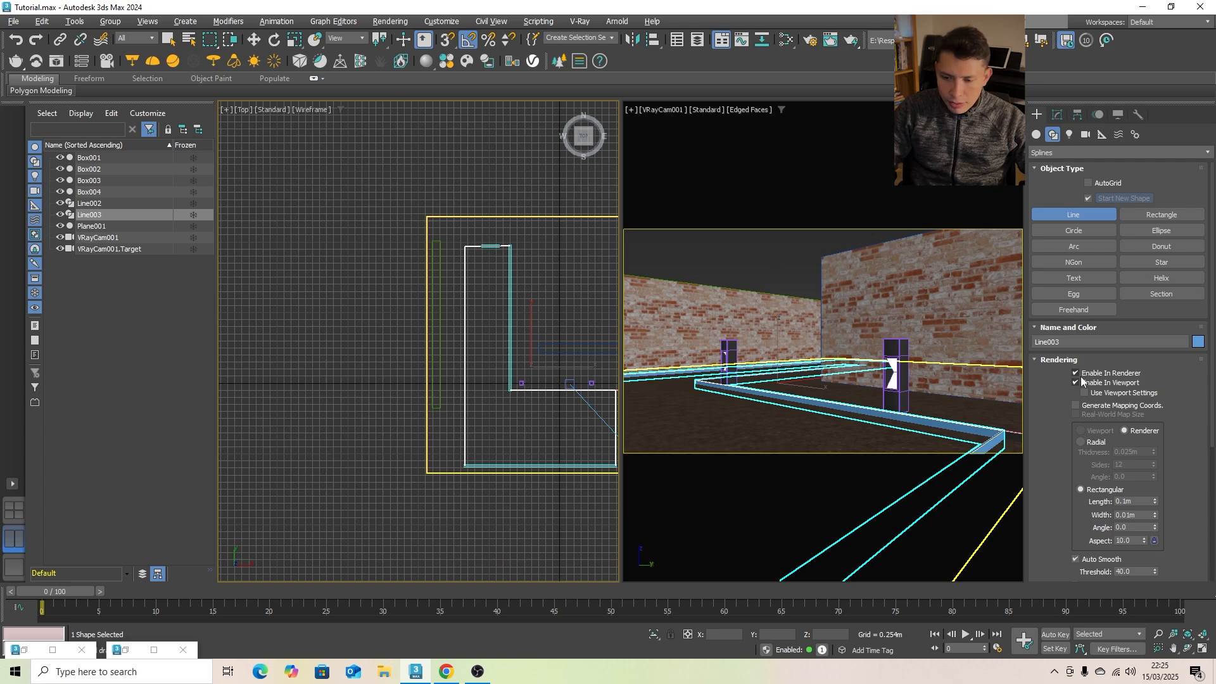
# - Turn off the path spline's thickness in both the renderer and the viewport
pyautogui.click(1081, 375)
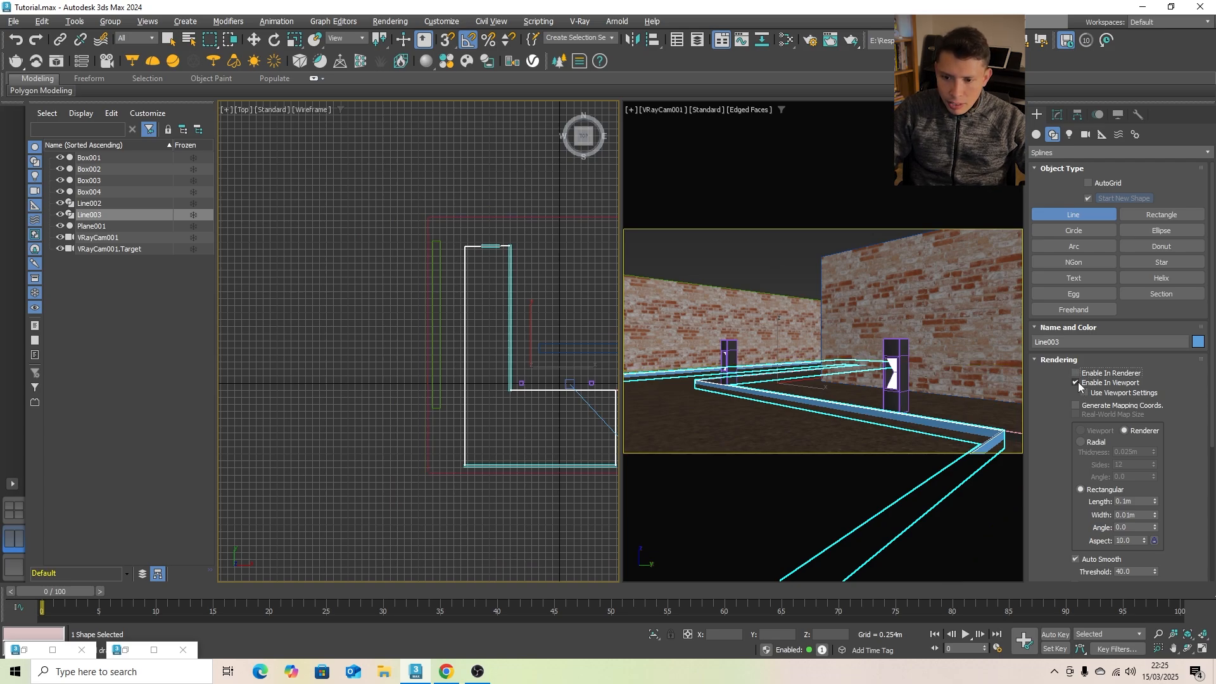
pyautogui.click(1077, 384)
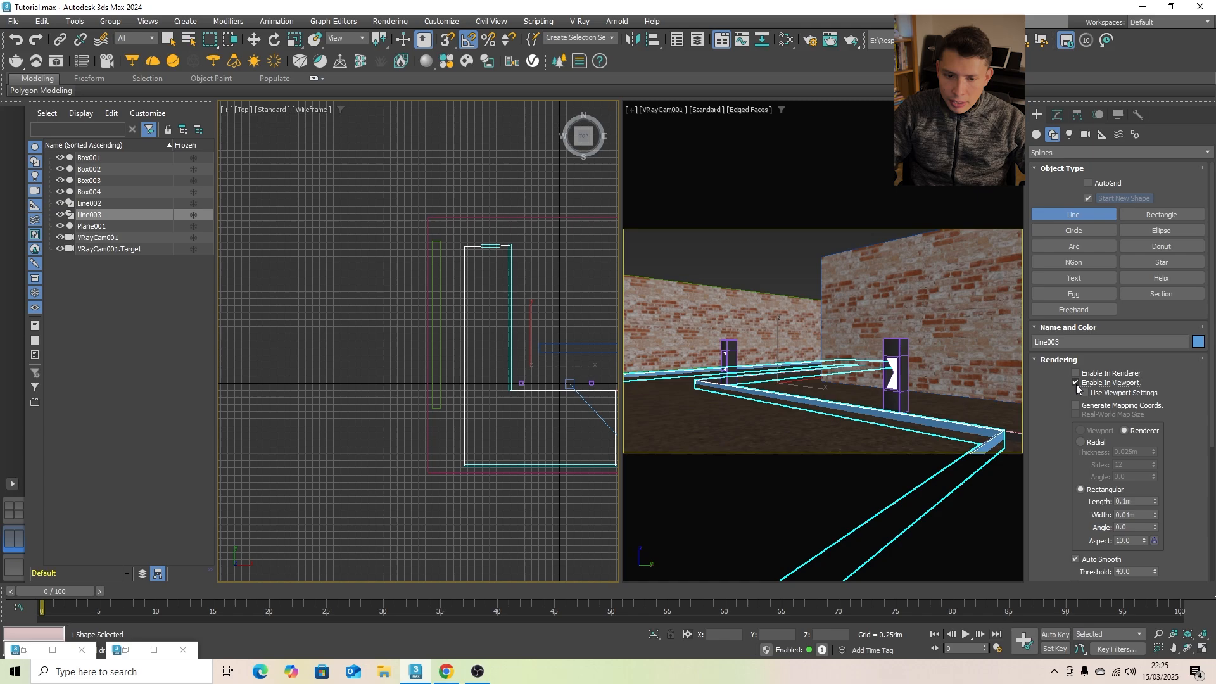
pyautogui.moveTo(389, 451); pyautogui.dragTo(249, 402, button='middle')
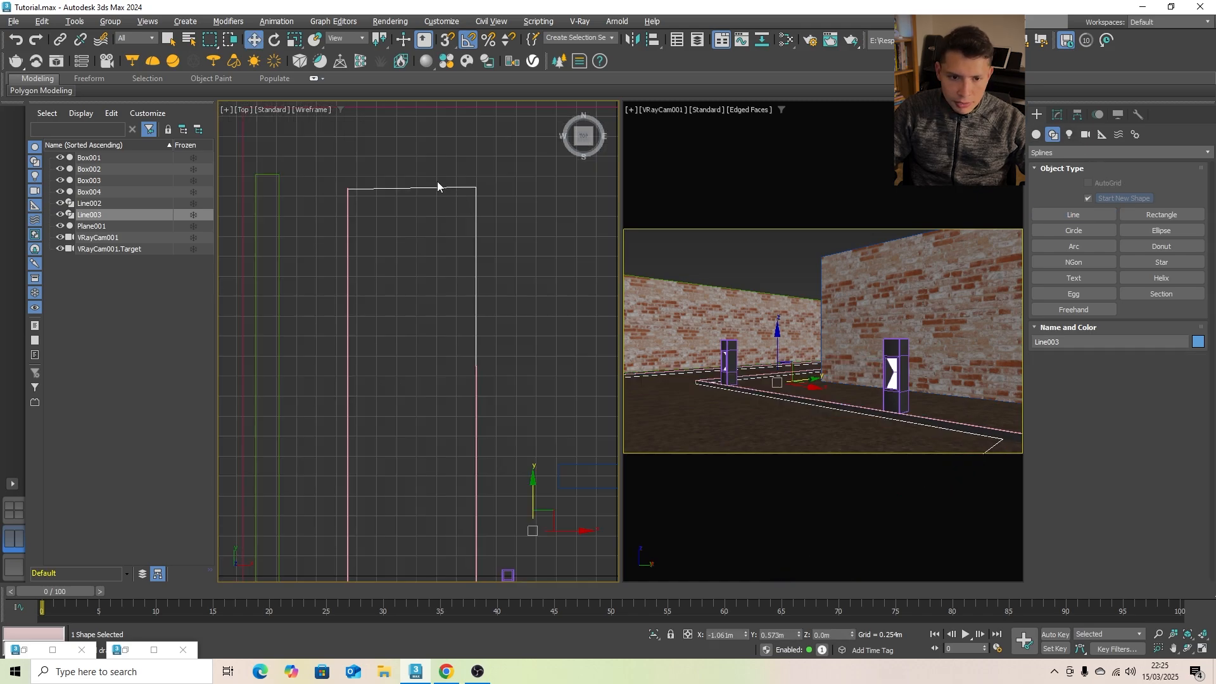
# - Convert the closed path spline to an Editable Poly and raise it to Z 0.016 m
pyautogui.rightClick(428, 185)
pyautogui.moveTo(520, 345)
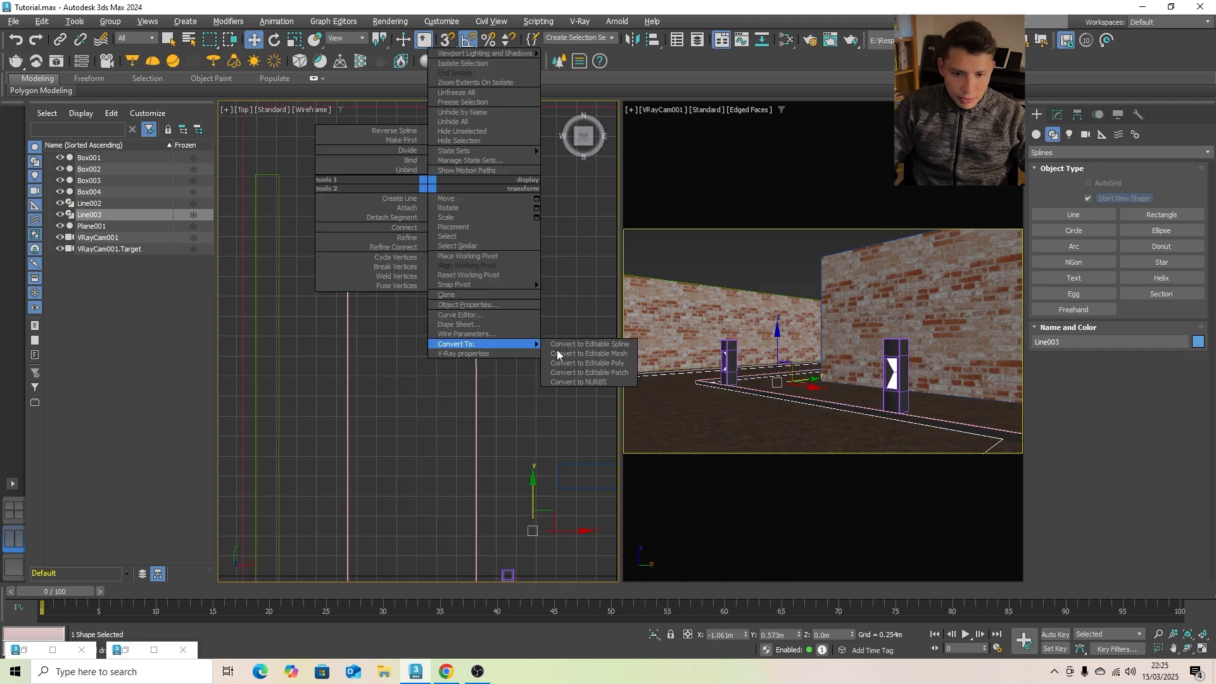
pyautogui.click(634, 366)
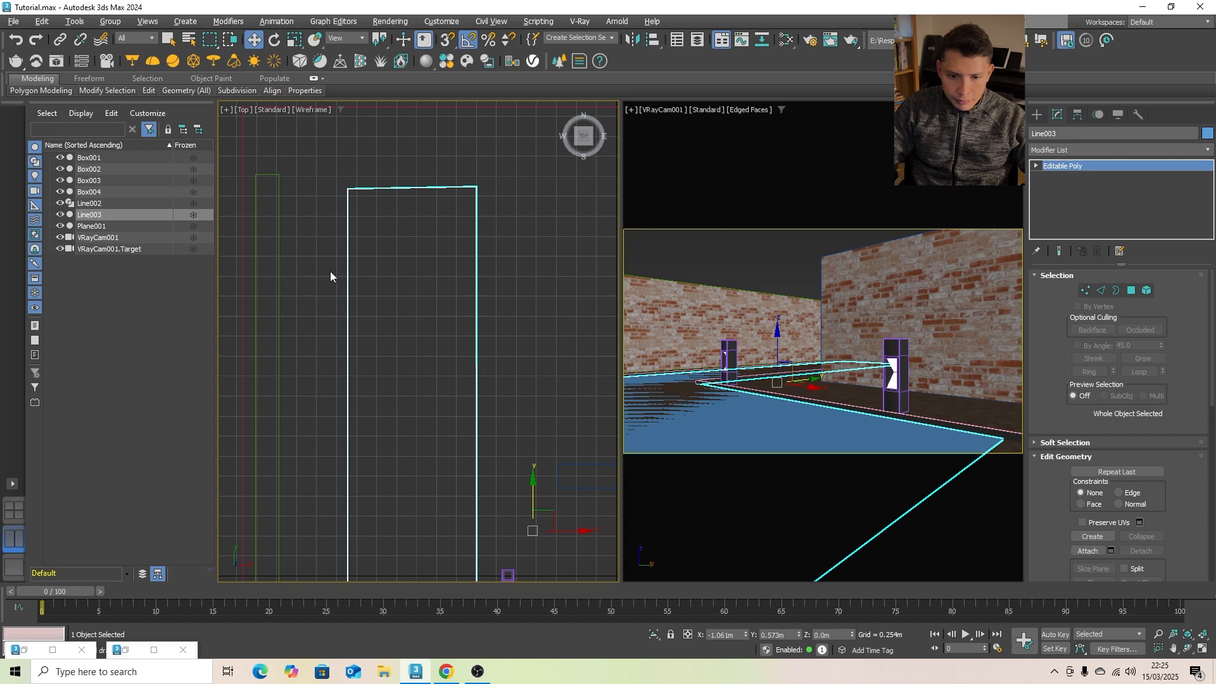
pyautogui.scroll(-3, 331, 276)
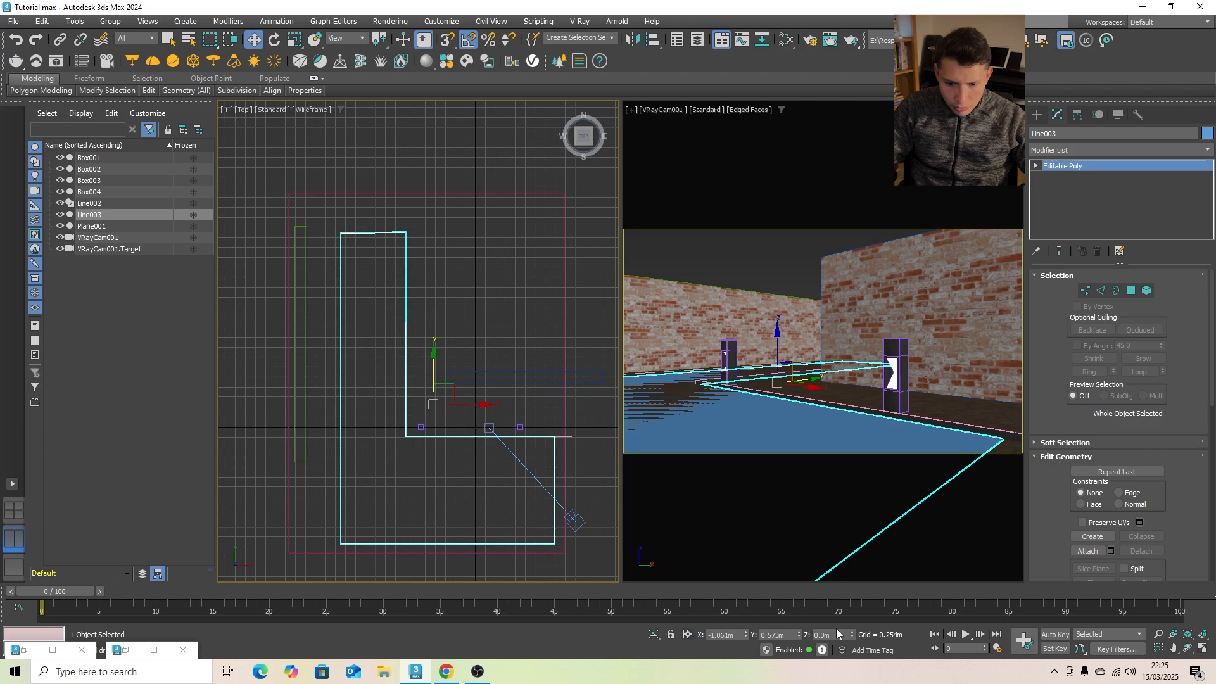
pyautogui.click(853, 632)
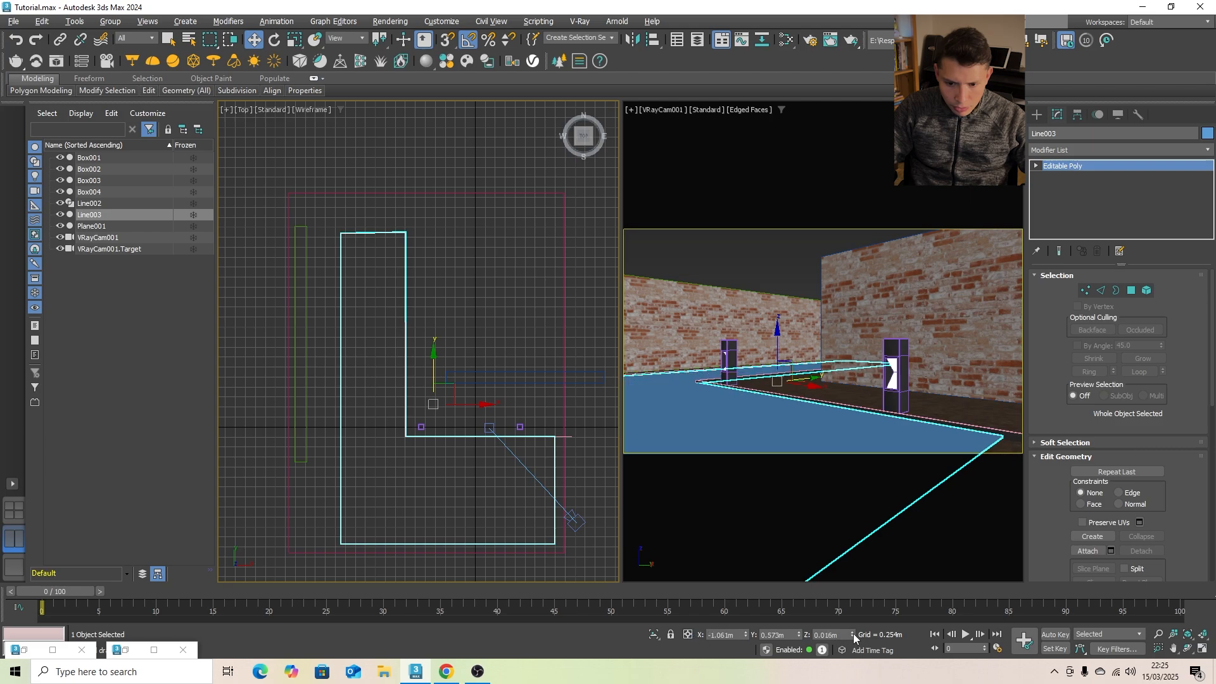
# - Select the two vertices at the path's upper end in the Top view and make them planar in Y
pyautogui.click(1086, 290)
pyautogui.scroll(5, 352, 238)
pyautogui.moveTo(480, 268); pyautogui.dragTo(482, 268)
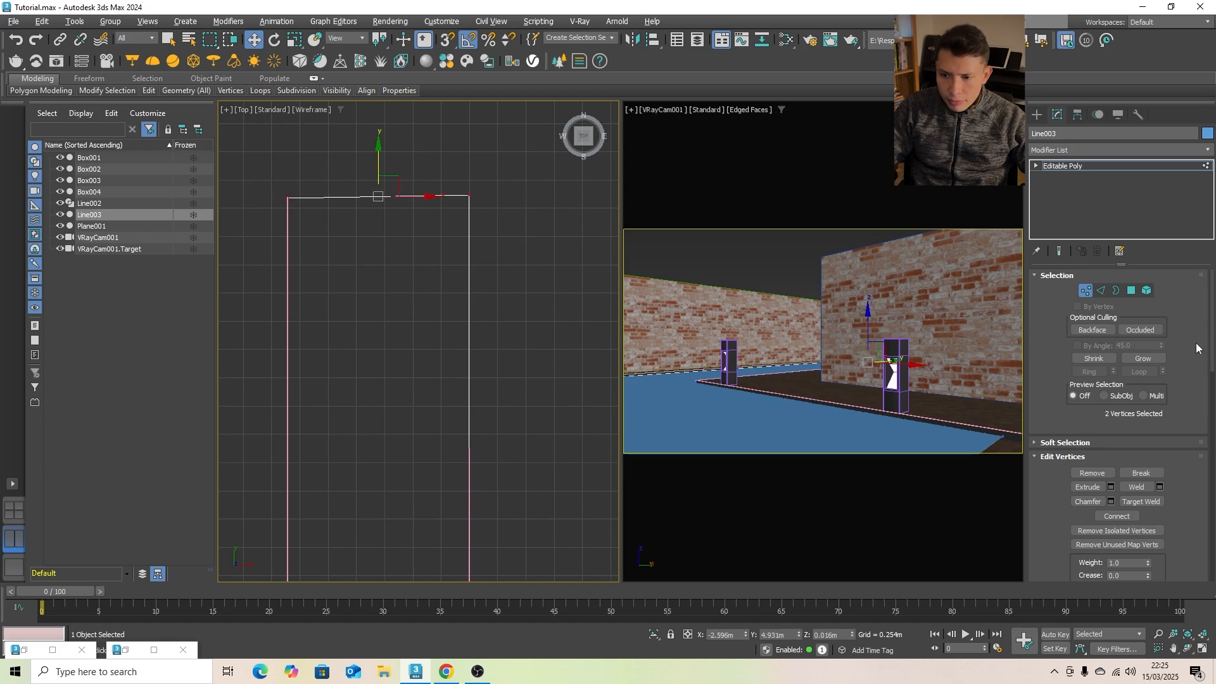
pyautogui.moveTo(1212, 349); pyautogui.dragTo(1205, 451)
pyautogui.click(1146, 422)
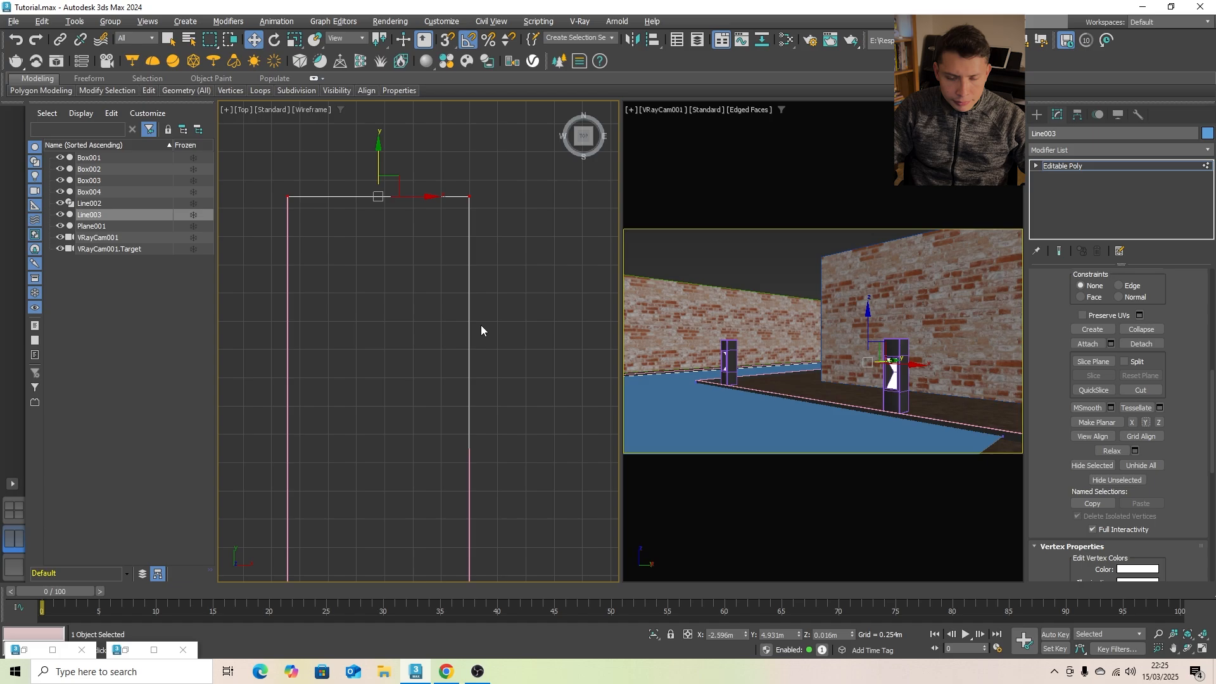
# - Move the two vertices at the path's right end outward along X to about 2.717 m, then leave vertex editing
pyautogui.scroll(-5, 479, 316)
pyautogui.moveTo(503, 321); pyautogui.dragTo(452, 332, button='middle')
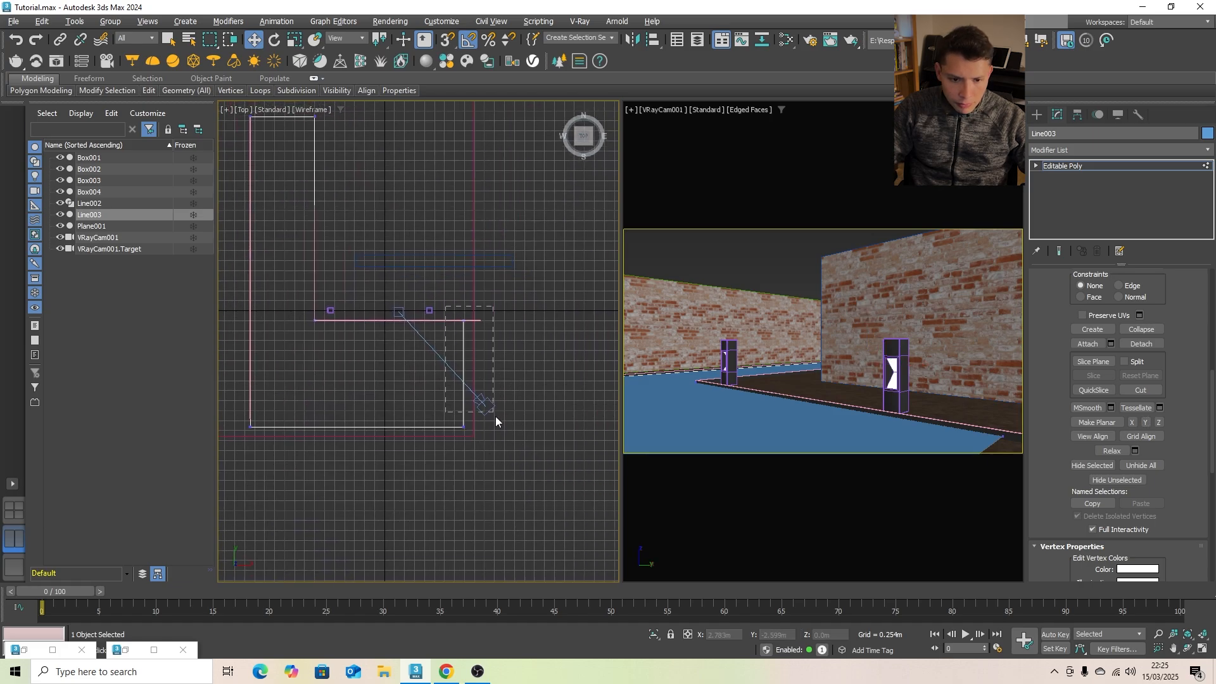
pyautogui.moveTo(495, 418); pyautogui.dragTo(497, 430)
pyautogui.moveTo(504, 379); pyautogui.dragTo(535, 377)
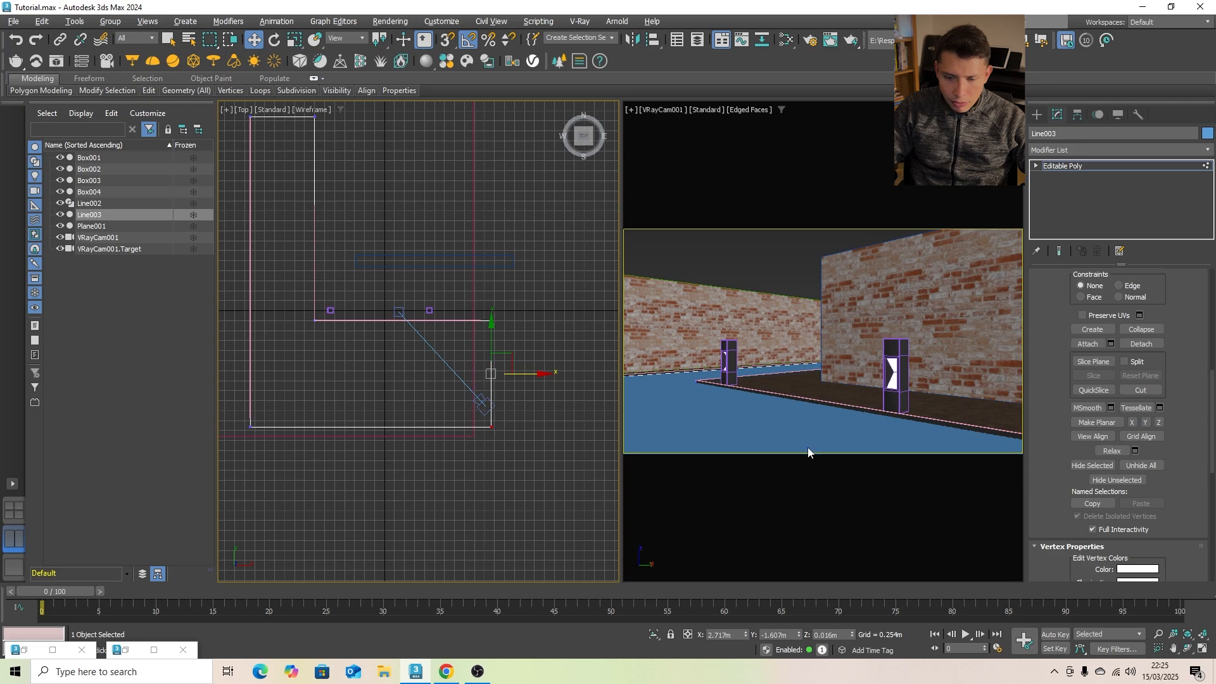
pyautogui.click(1038, 115)
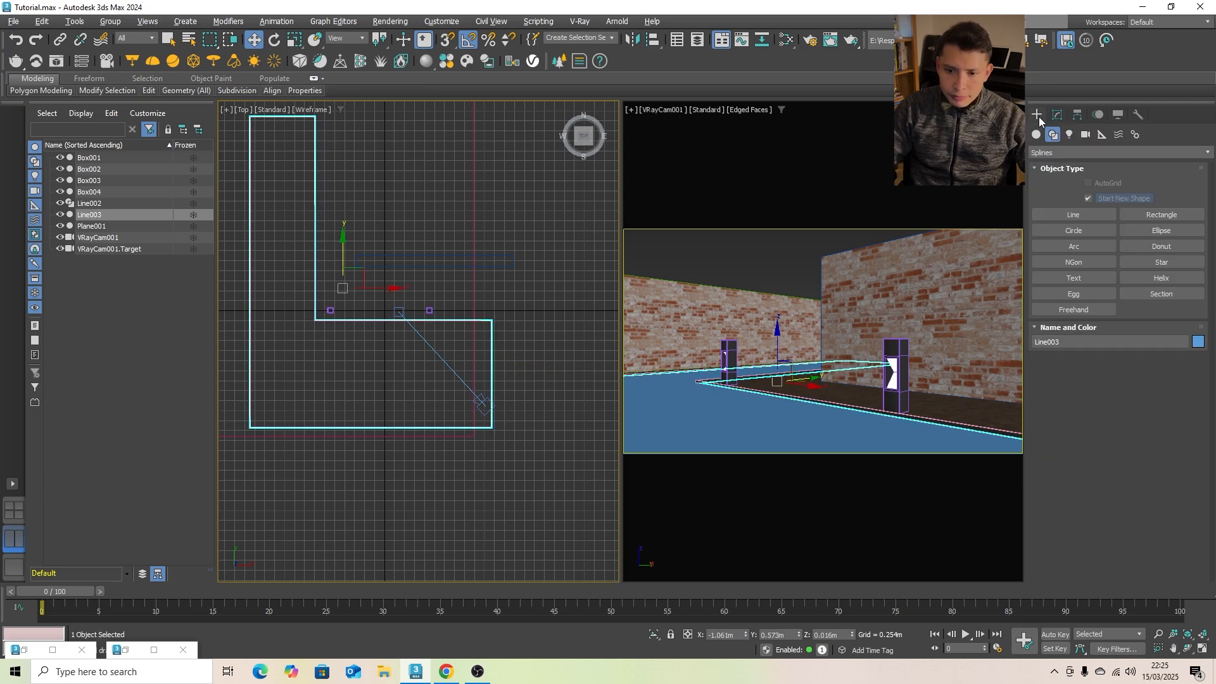
# - Open the Slate Material Editor and import the Sand A01 200cm material from the Chaos Cosmos ground materials
pyautogui.click(788, 240)
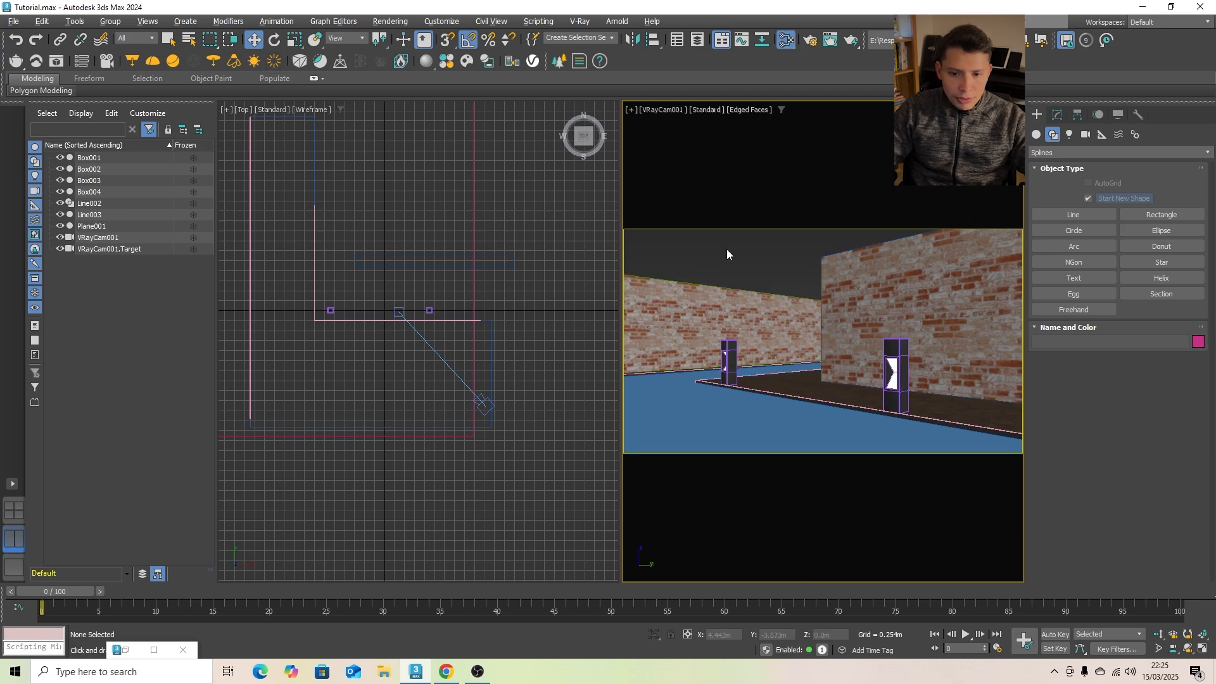
pyautogui.press('m')
pyautogui.moveTo(564, 99); pyautogui.dragTo(849, 134)
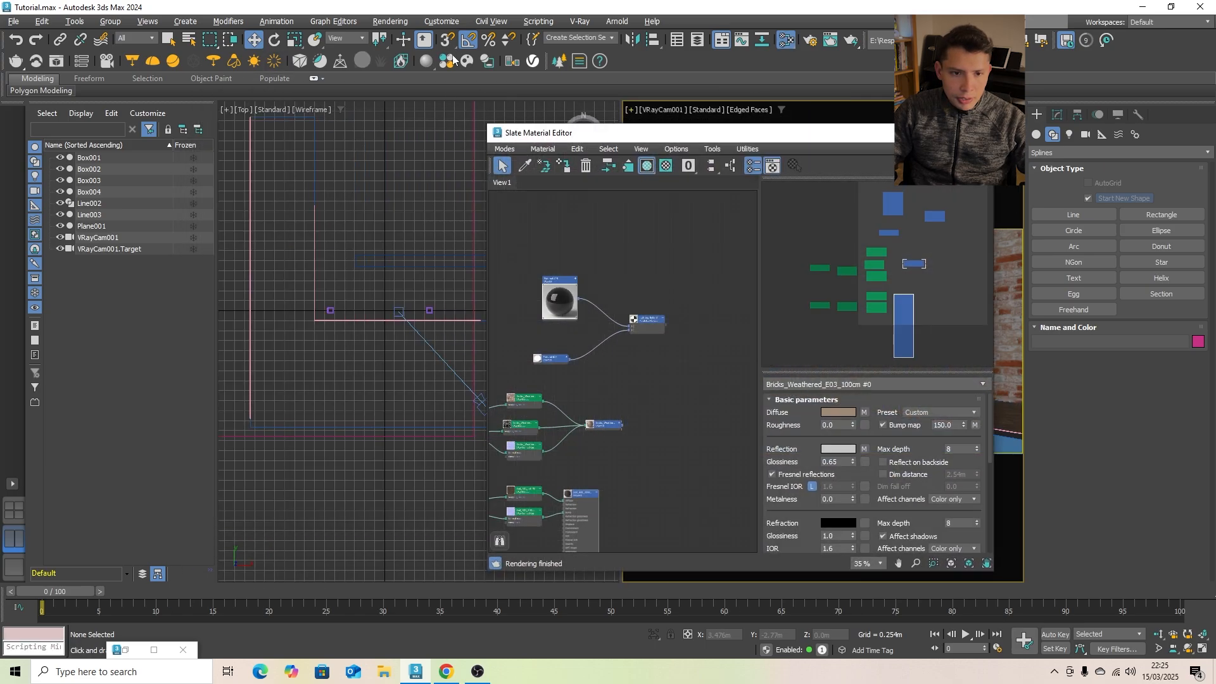
pyautogui.click(447, 61)
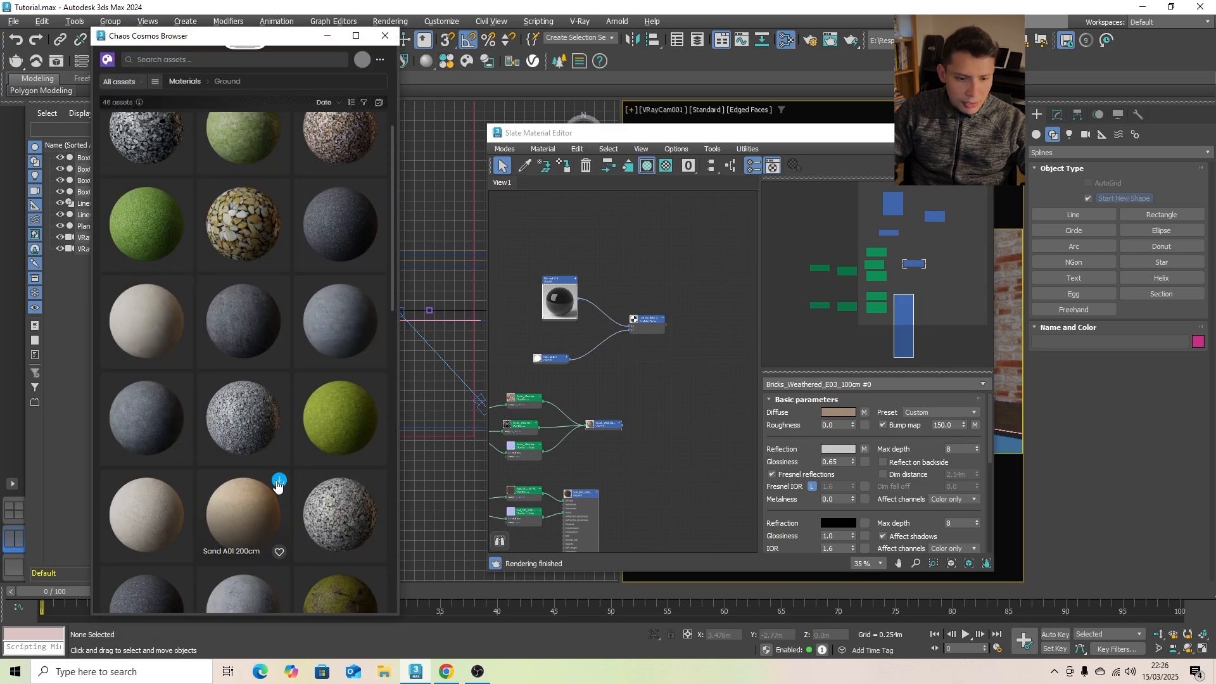
pyautogui.scroll(-2, 248, 502)
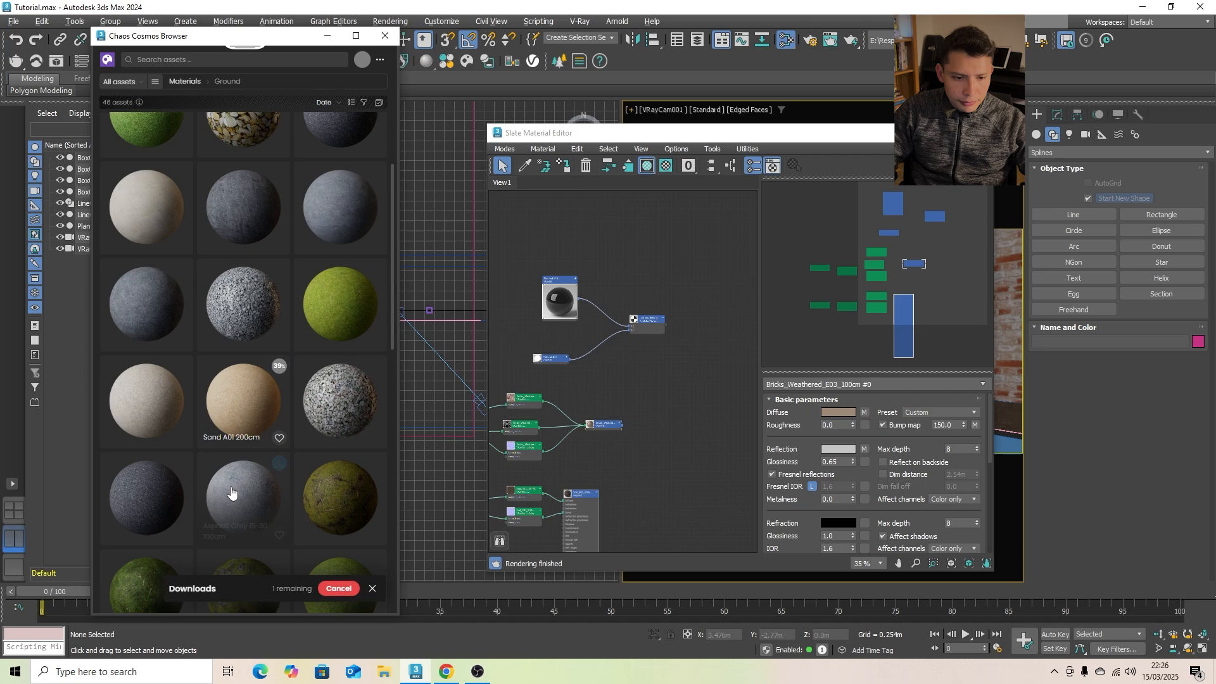
pyautogui.click(263, 367)
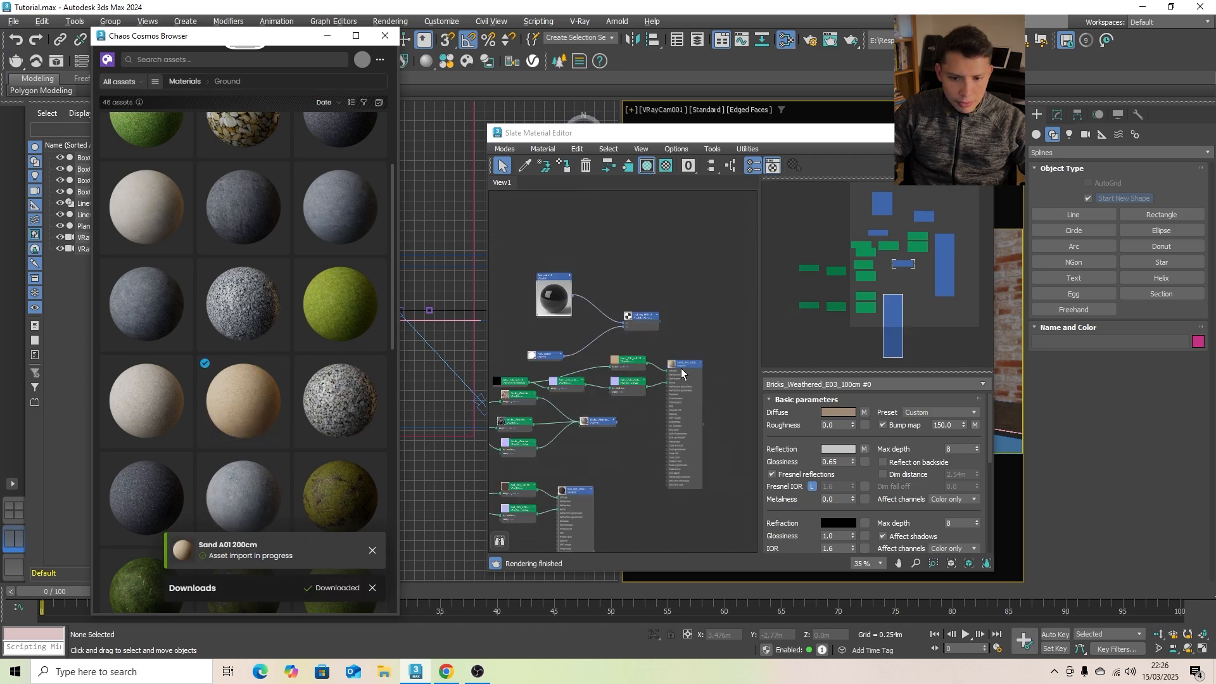
# - Move the sand node group clear of the other nodes and assign the Sand_A01_200cm material to the path
pyautogui.keyDown('ctrl'); pyautogui.keyDown('alt'); pyautogui.moveTo(683, 367); pyautogui.dragTo(670, 202); pyautogui.keyUp('alt'); pyautogui.keyUp('ctrl')
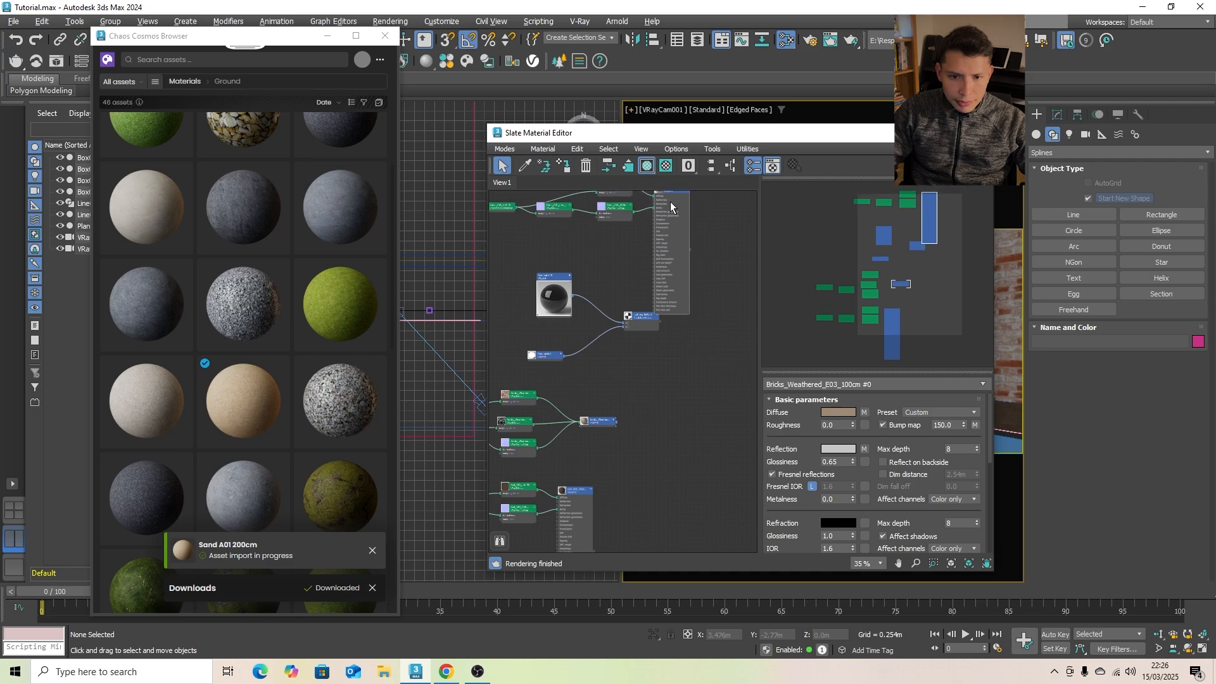
pyautogui.moveTo(707, 239); pyautogui.dragTo(670, 321, button='middle')
pyautogui.scroll(6, 670, 326)
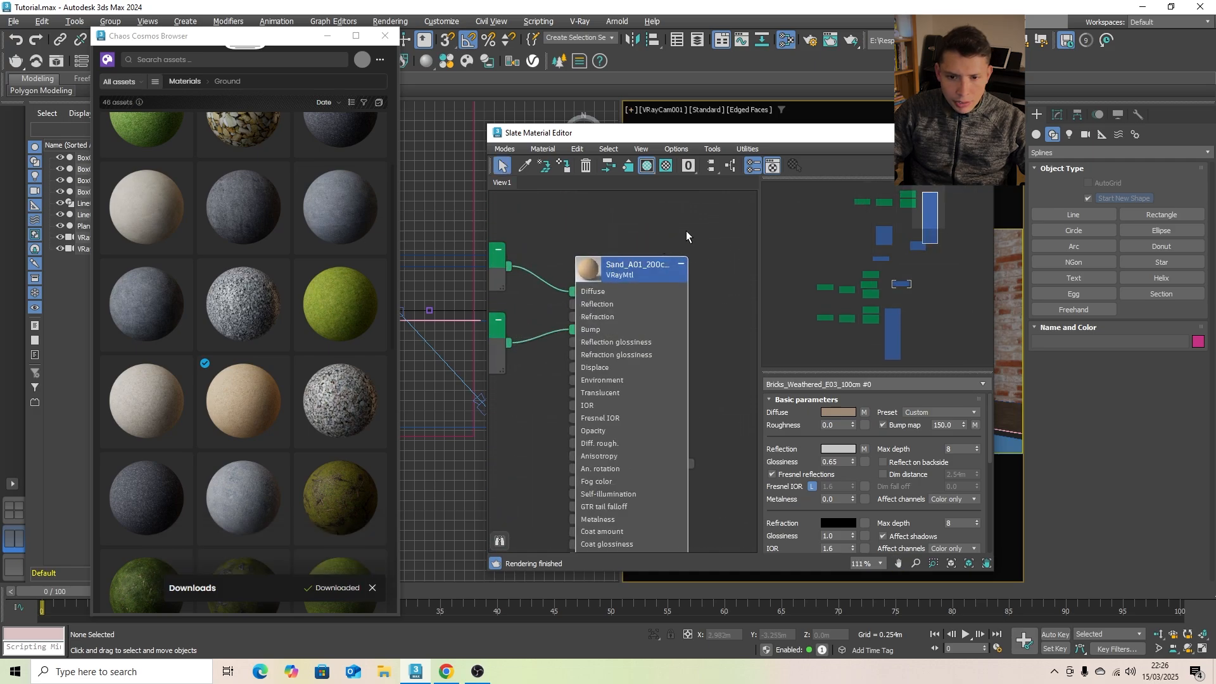
pyautogui.moveTo(773, 134); pyautogui.dragTo(390, 68)
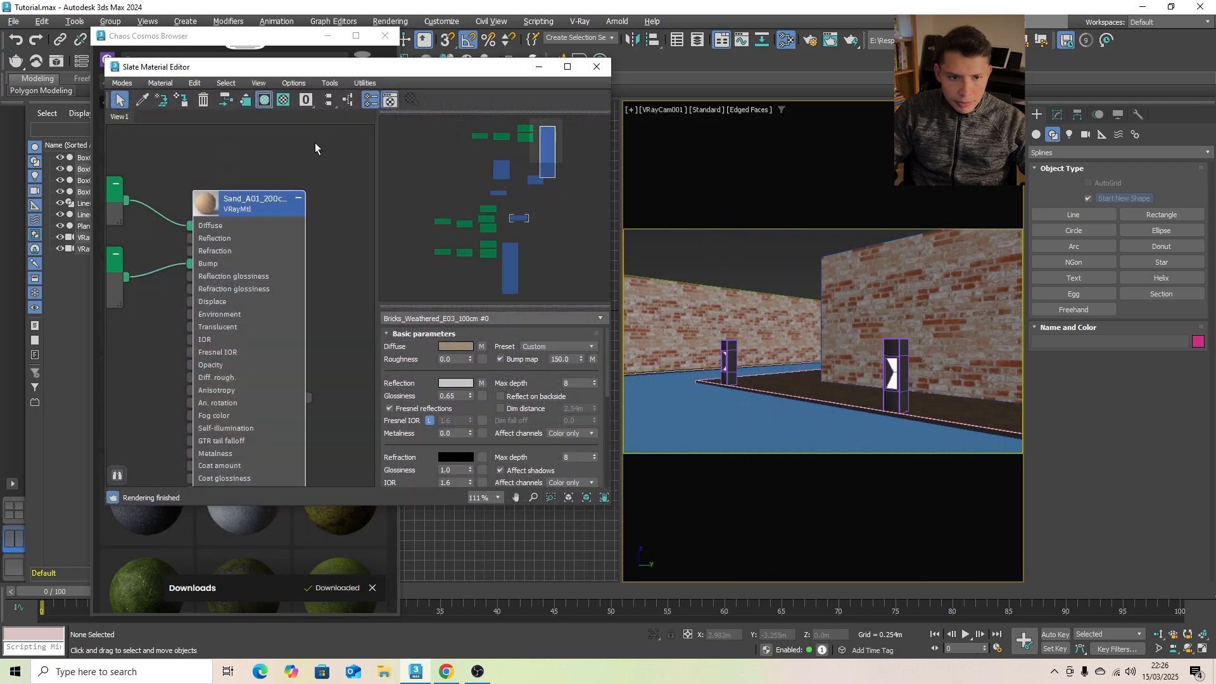
pyautogui.doubleClick(264, 209)
pyautogui.click(750, 429)
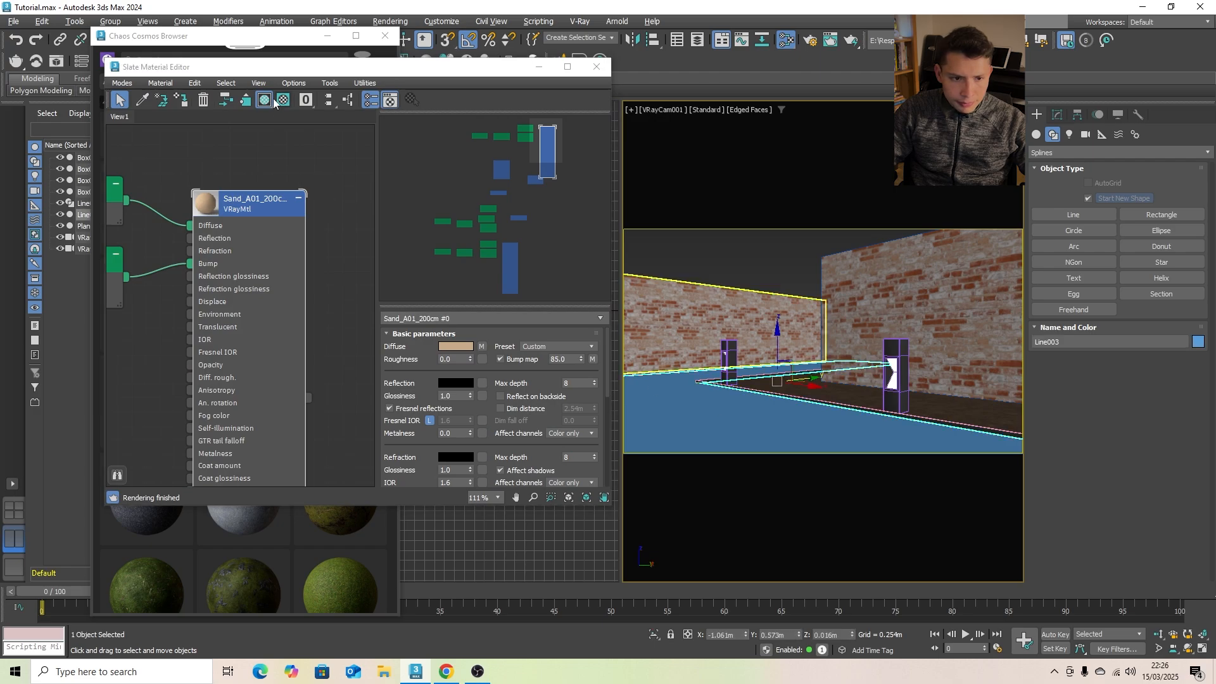
pyautogui.click(182, 102)
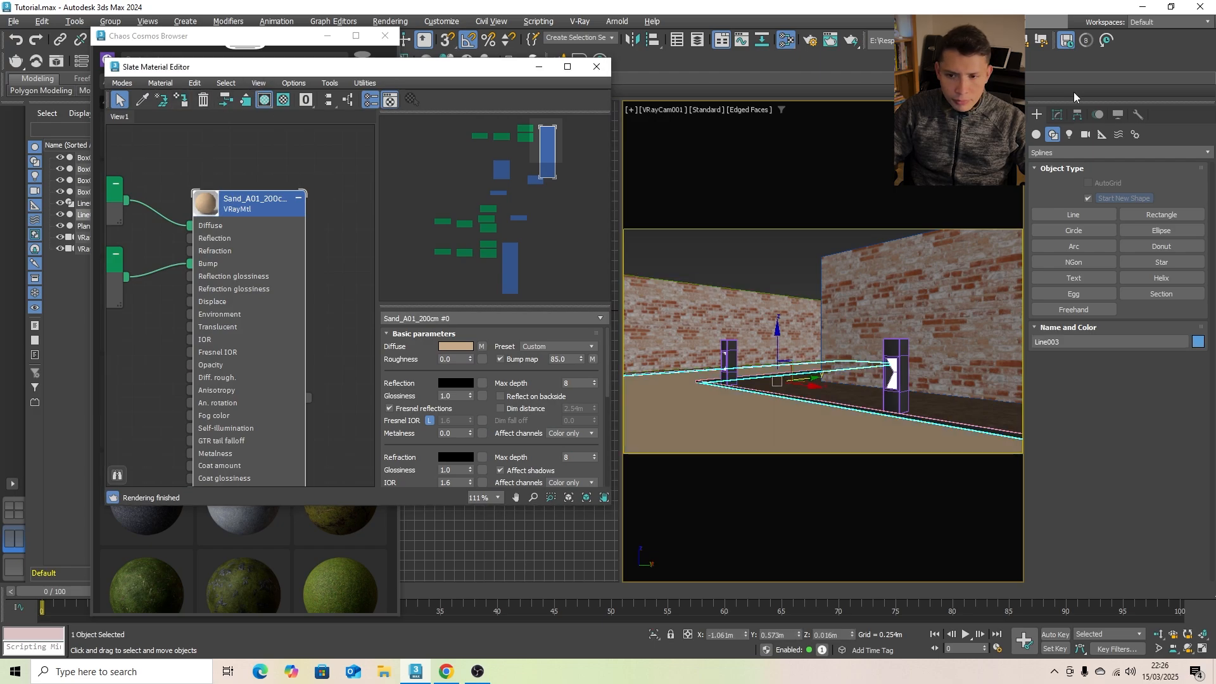
# - Add a UVW Map modifier to the path
pyautogui.click(1058, 115)
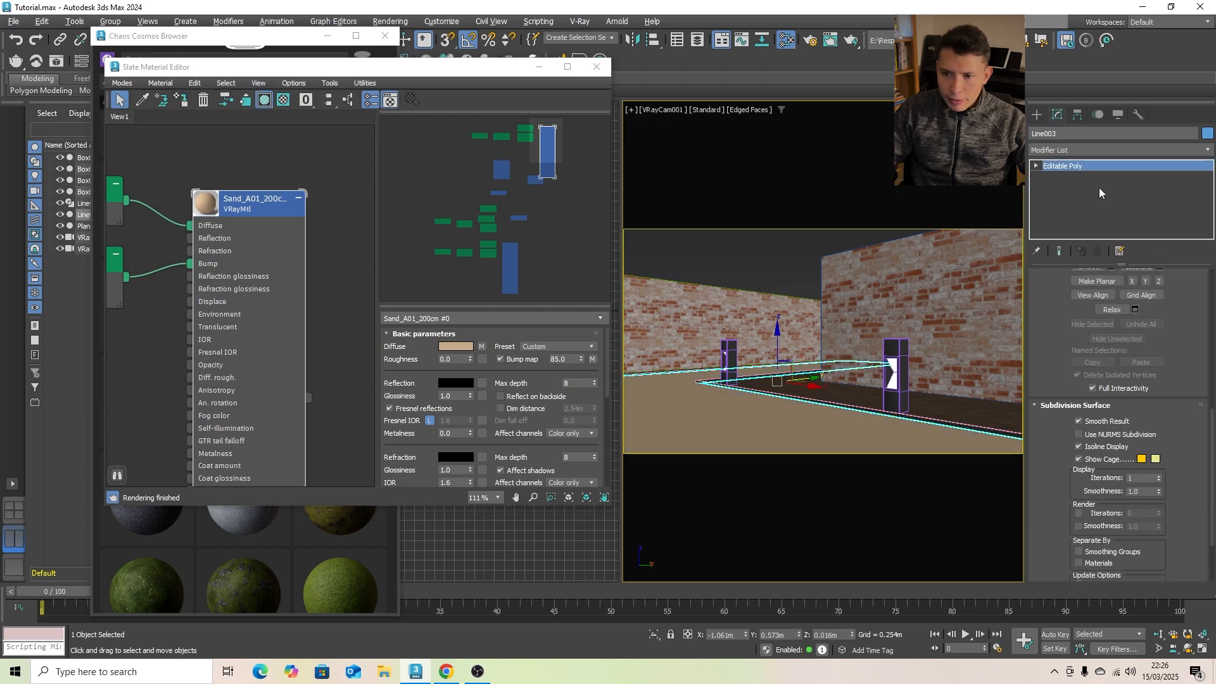
pyautogui.click(1191, 151)
pyautogui.write('uv')
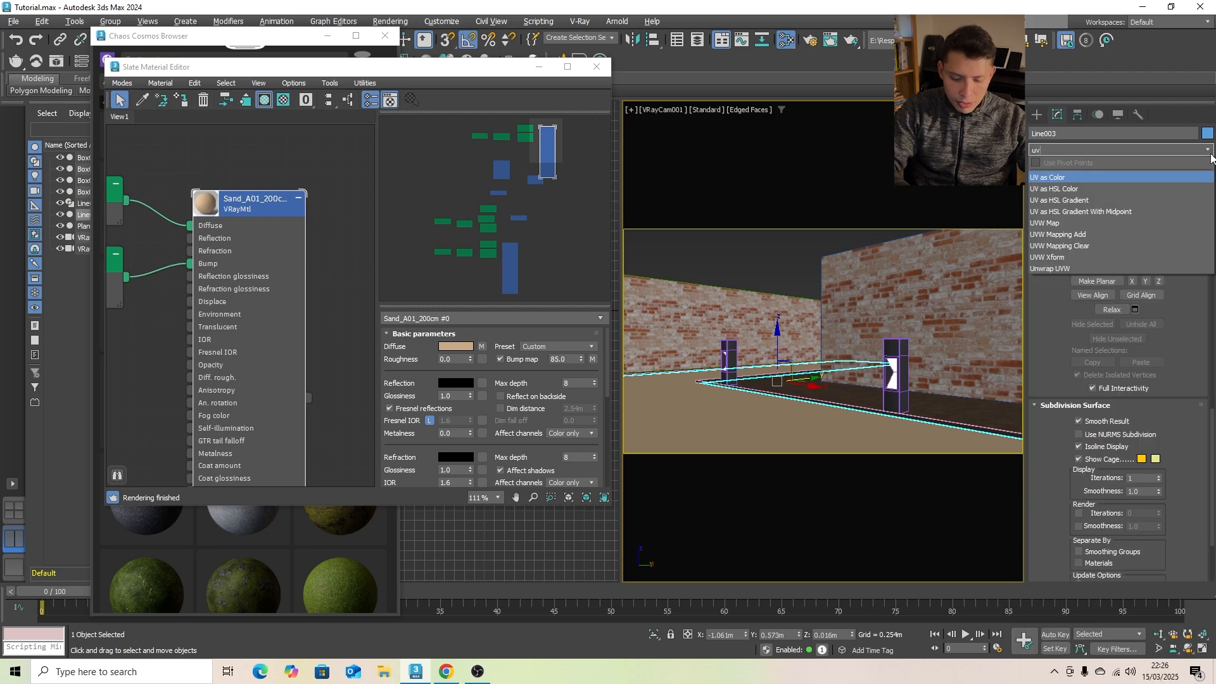
pyautogui.click(1053, 227)
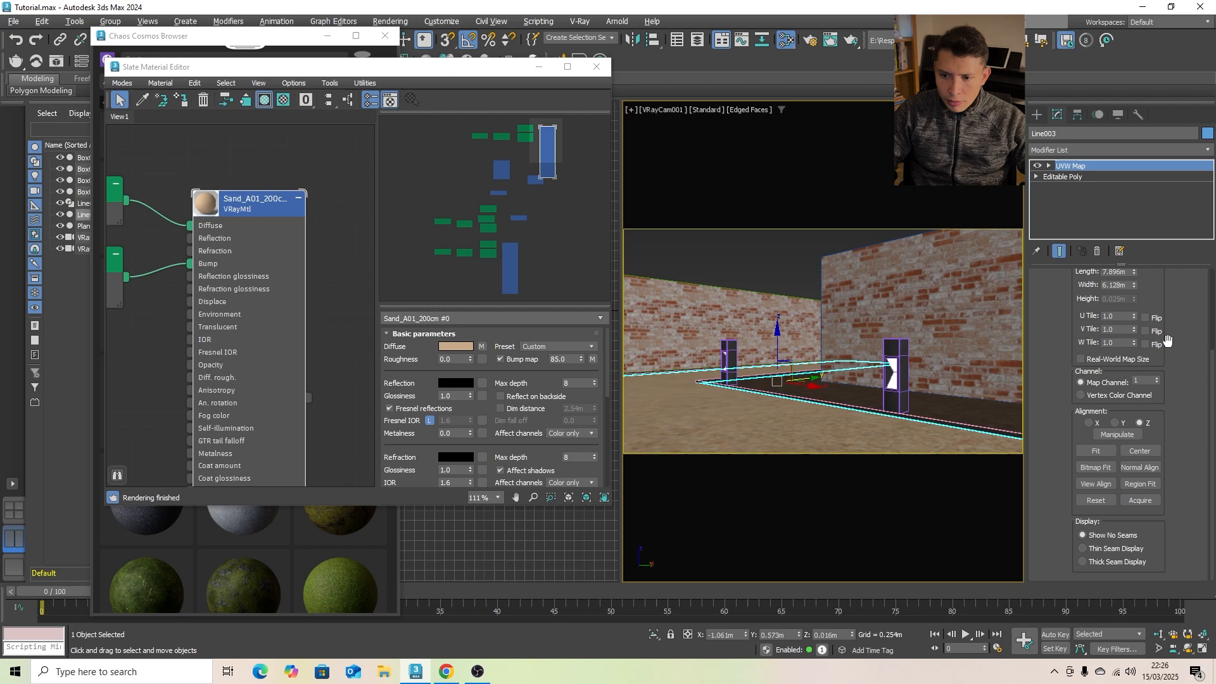
# - Set the path's UVW mapping to Box with length, width and height of 2 m, then deselect it
pyautogui.scroll(3, 1168, 341)
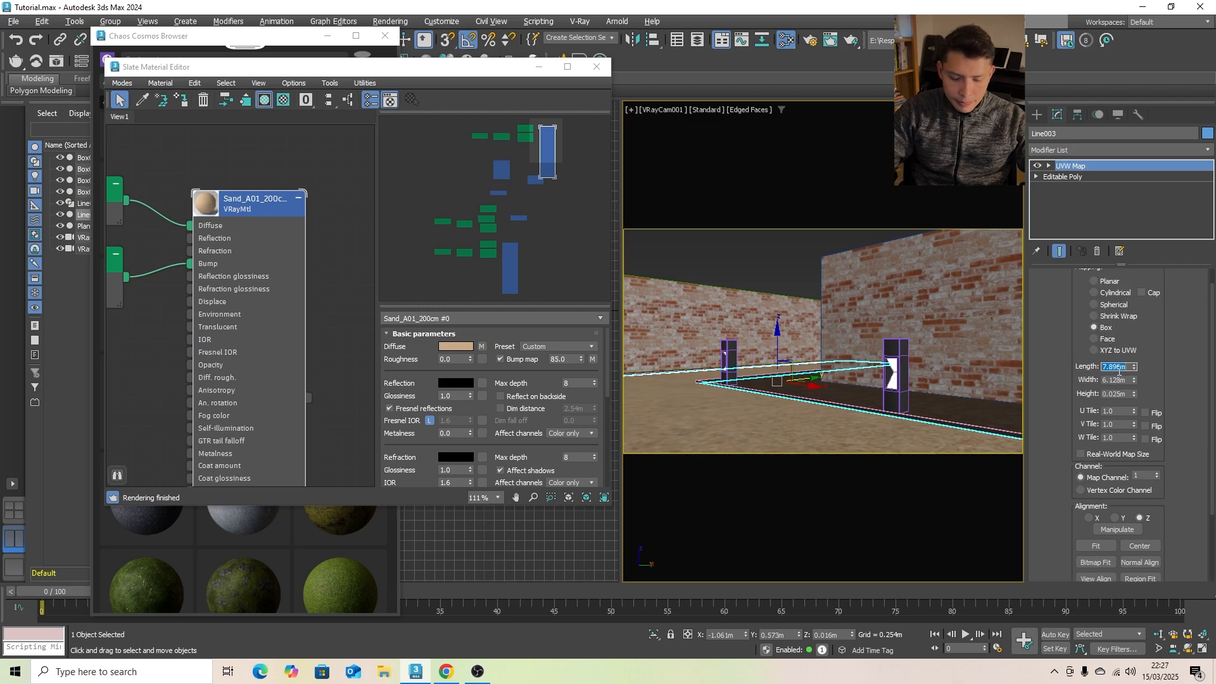
pyautogui.press('Tab')
pyautogui.write('2')
pyautogui.press('Tab')
pyautogui.write('2')
pyautogui.press('Tab')
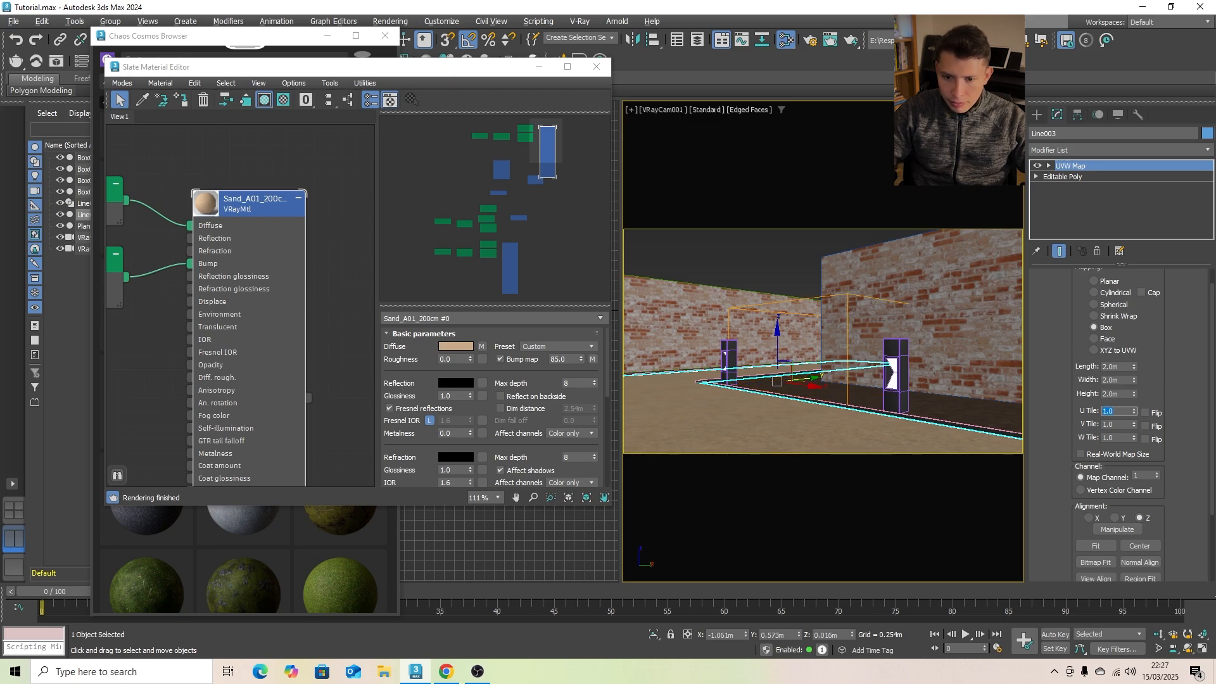
pyautogui.click(739, 265)
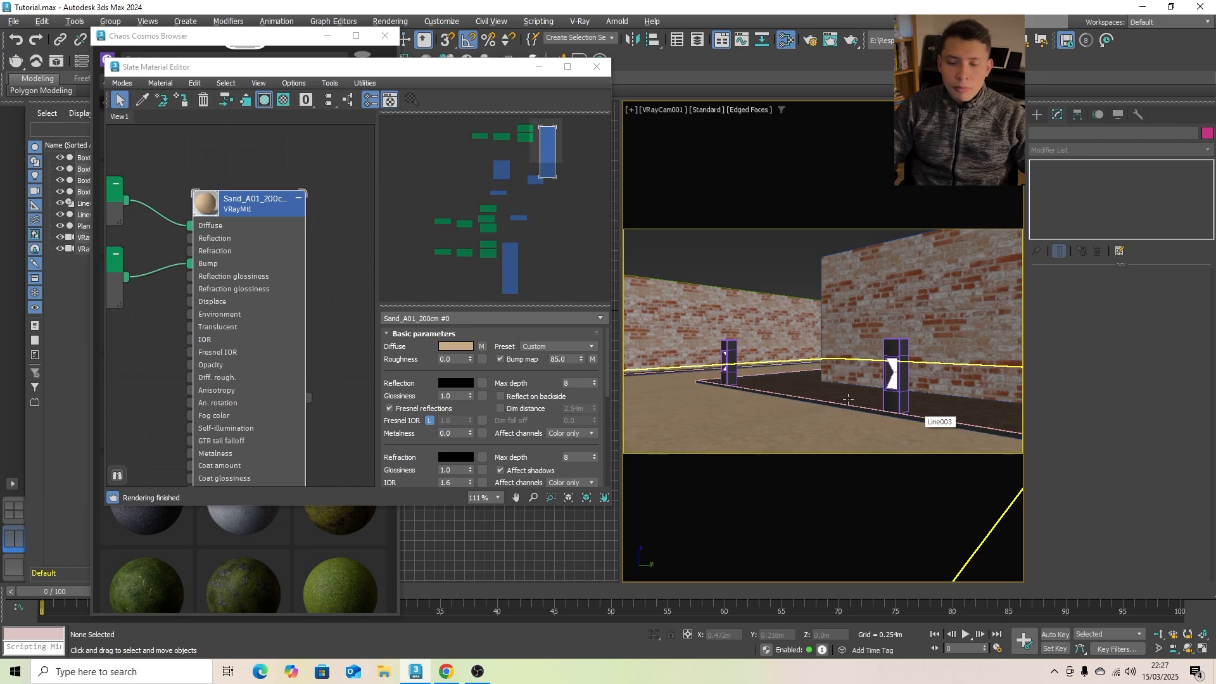
# - Minimise the material editor and import the Boxwood 001 model from the downloaded Chaos Cosmos vegetation
pyautogui.click(539, 67)
pyautogui.scroll(-3, 281, 290)
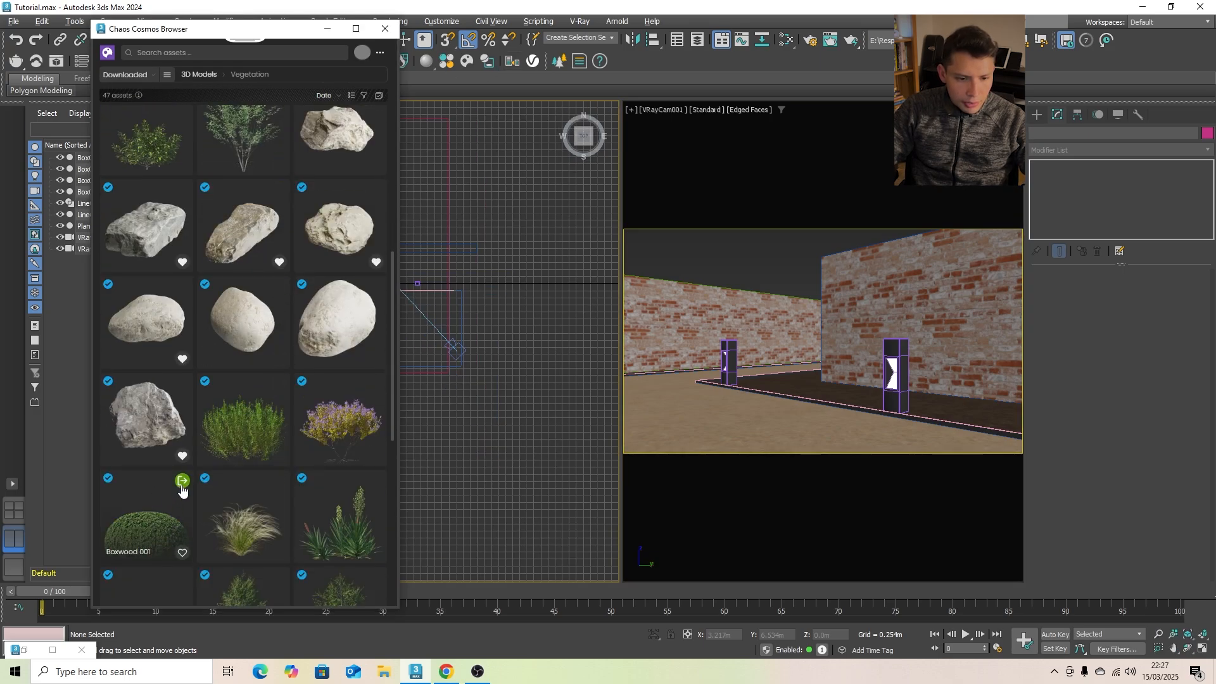
pyautogui.click(183, 481)
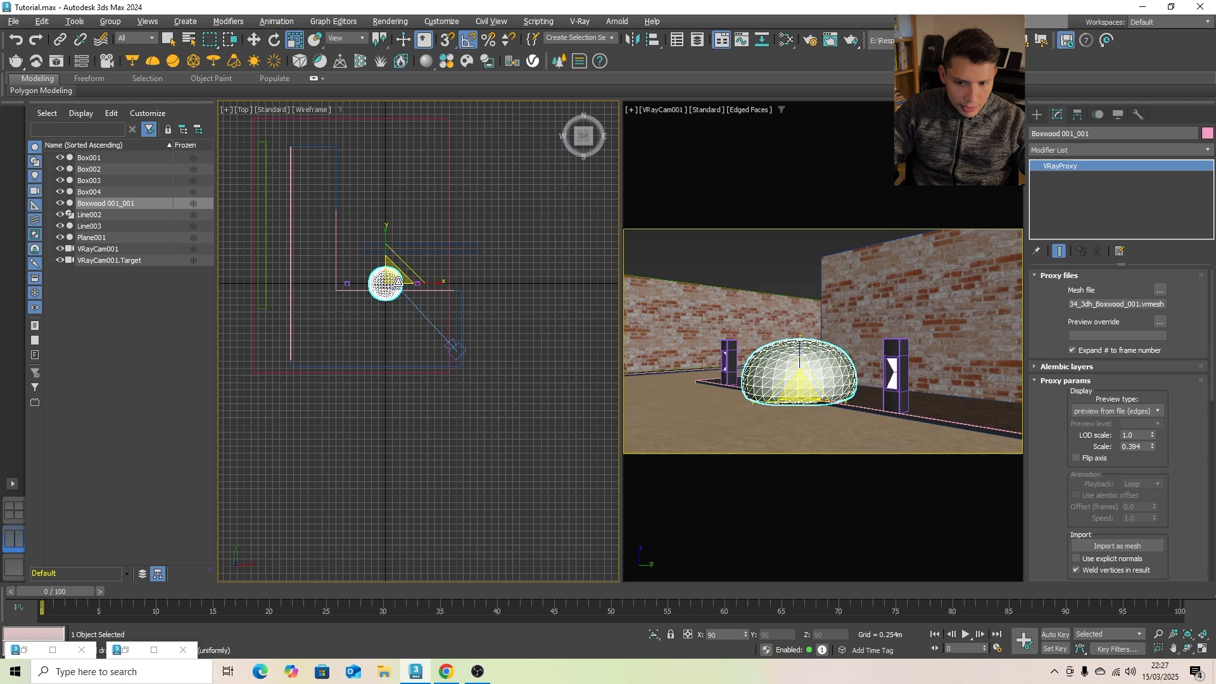
# - Scale the boxwood uniformly to about 54% and move it inside the L-shaped edging, to about X -1.312 m, Y 1.706 m
pyautogui.moveTo(404, 321)
pyautogui.mouseDown()
pyautogui.moveTo(410, 344)
pyautogui.moveTo(402, 329)
pyautogui.mouseUp()
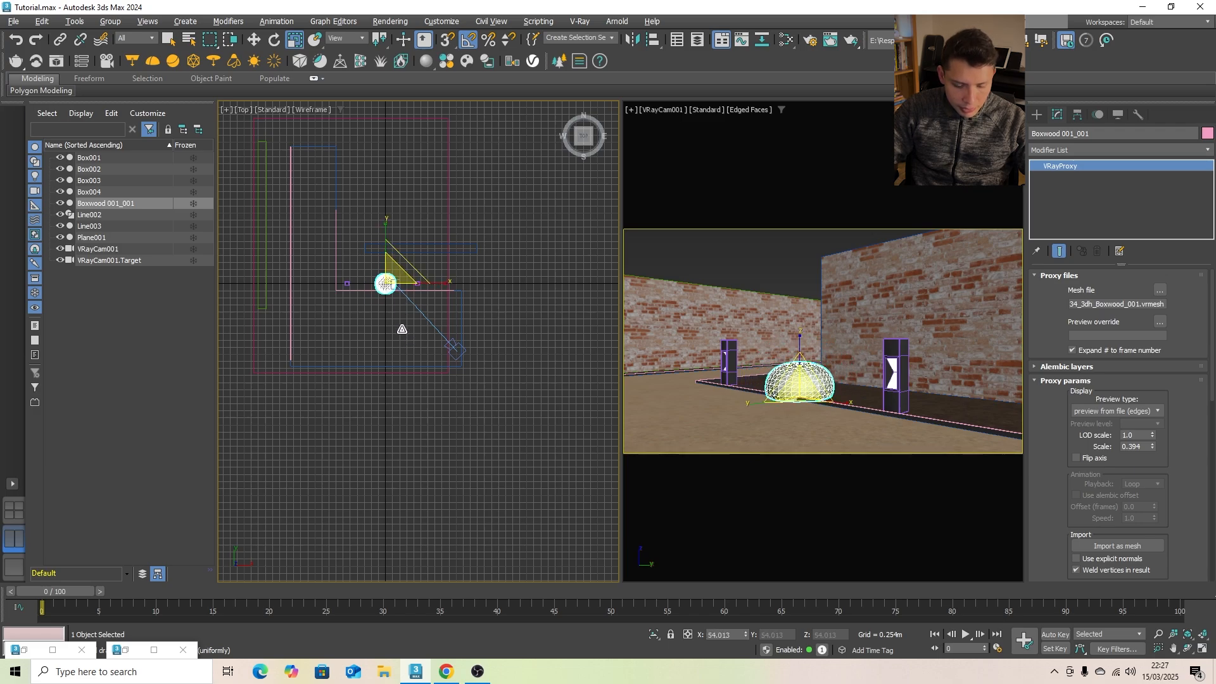
pyautogui.press('w')
pyautogui.scroll(3, 394, 302)
pyautogui.moveTo(396, 275); pyautogui.dragTo(487, 255)
pyautogui.moveTo(431, 244); pyautogui.dragTo(422, 241)
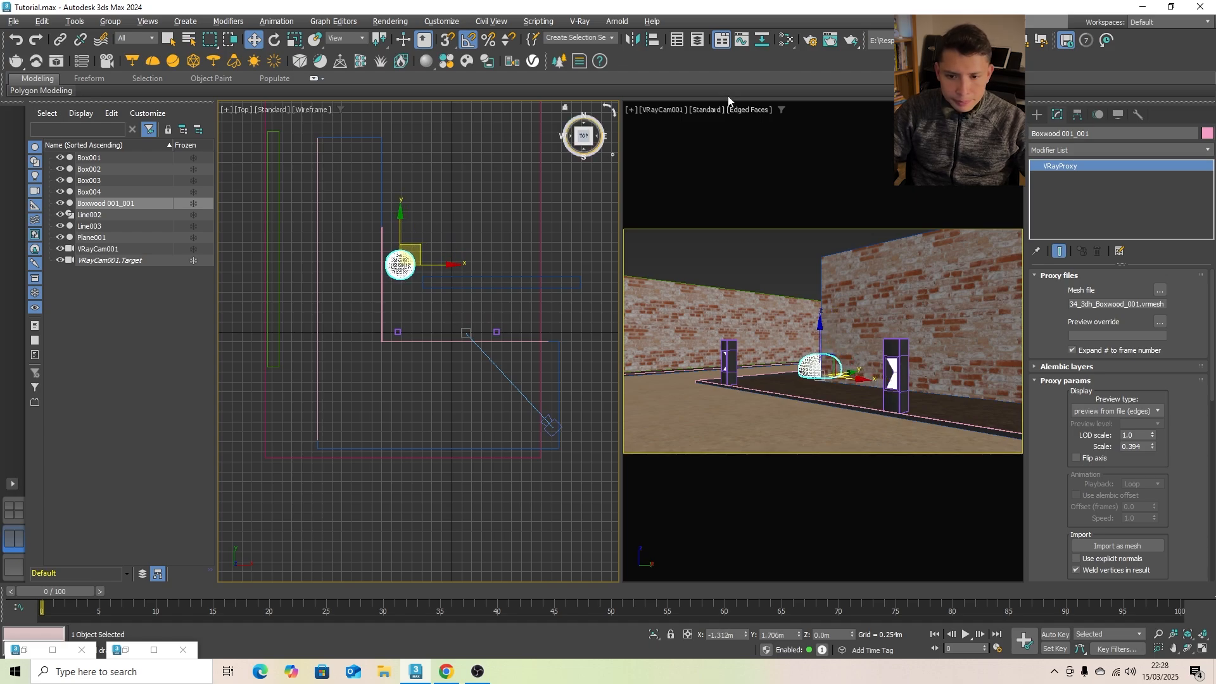
pyautogui.click(462, 195)
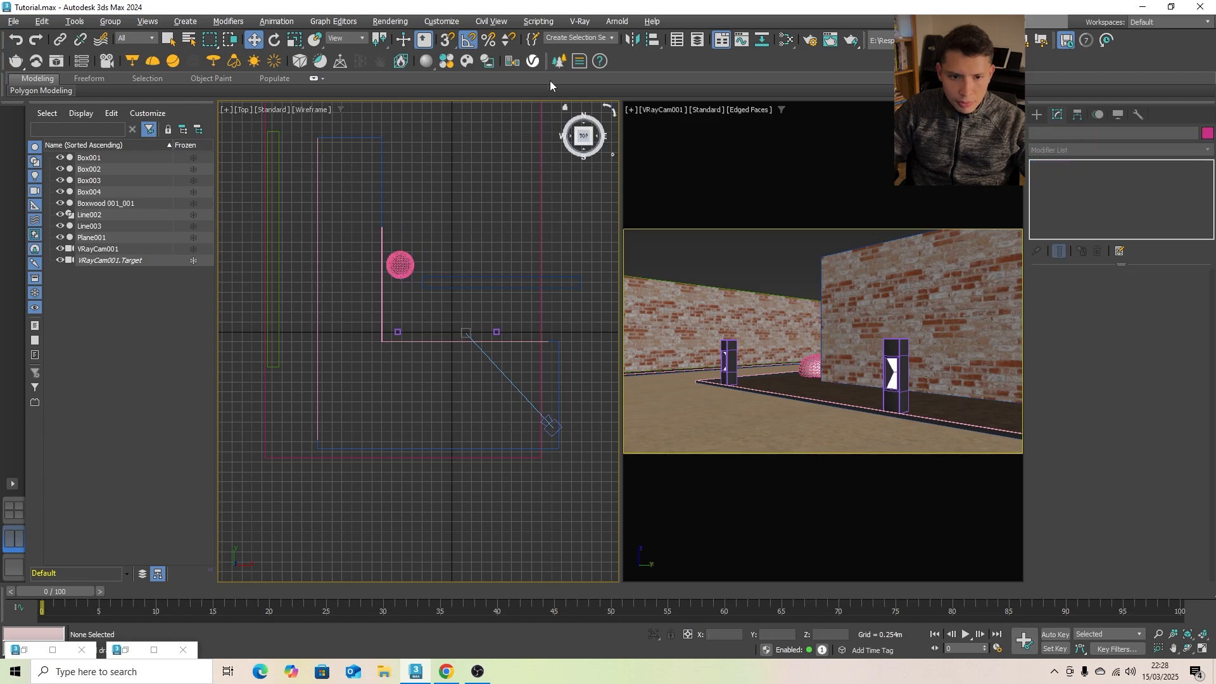
# - Import the Paper Birch 002 Spring tree from the downloaded Chaos Cosmos trees
pyautogui.click(435, 67)
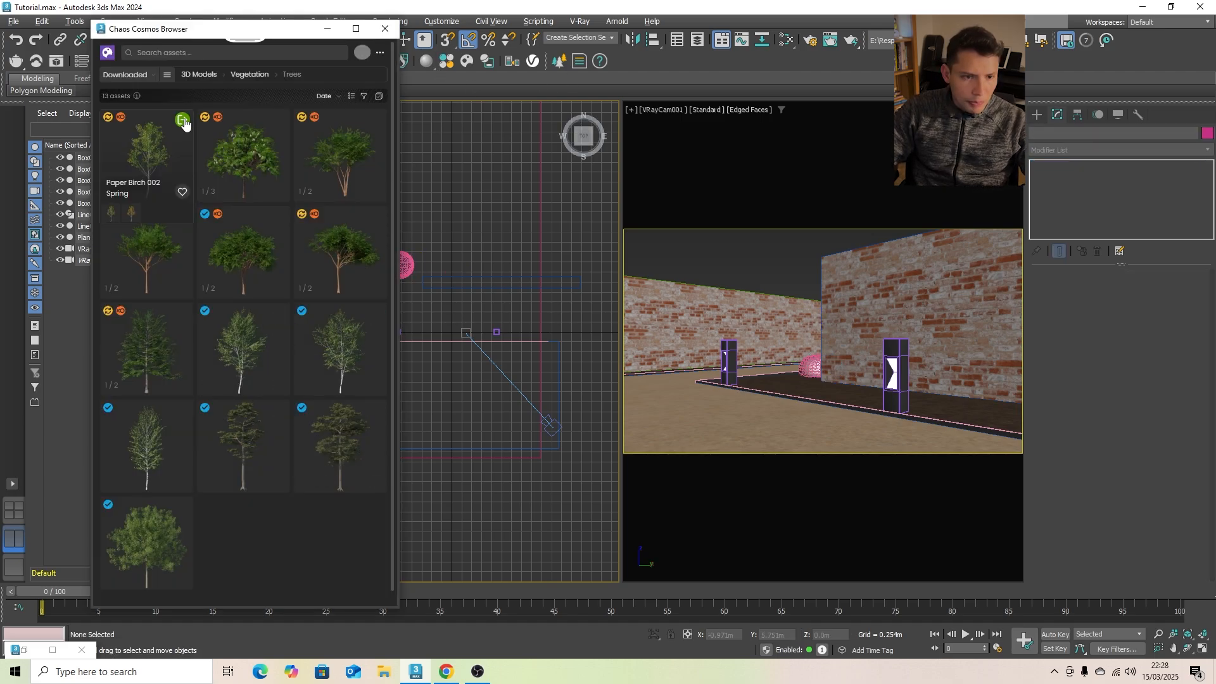
pyautogui.click(182, 120)
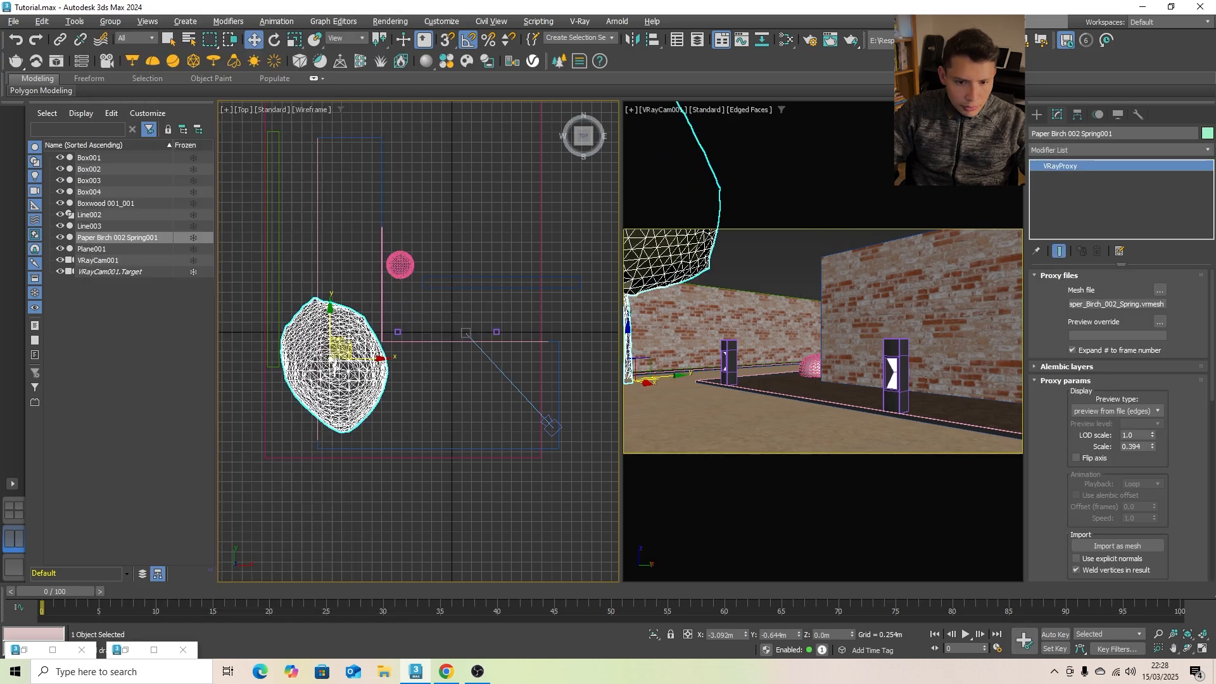
# - Scale the paper birch down uniformly and move it inside the corner of the L-shaped edging, in front of the boxwood
pyautogui.moveTo(348, 338); pyautogui.dragTo(421, 359)
pyautogui.press('r')
pyautogui.press('w')
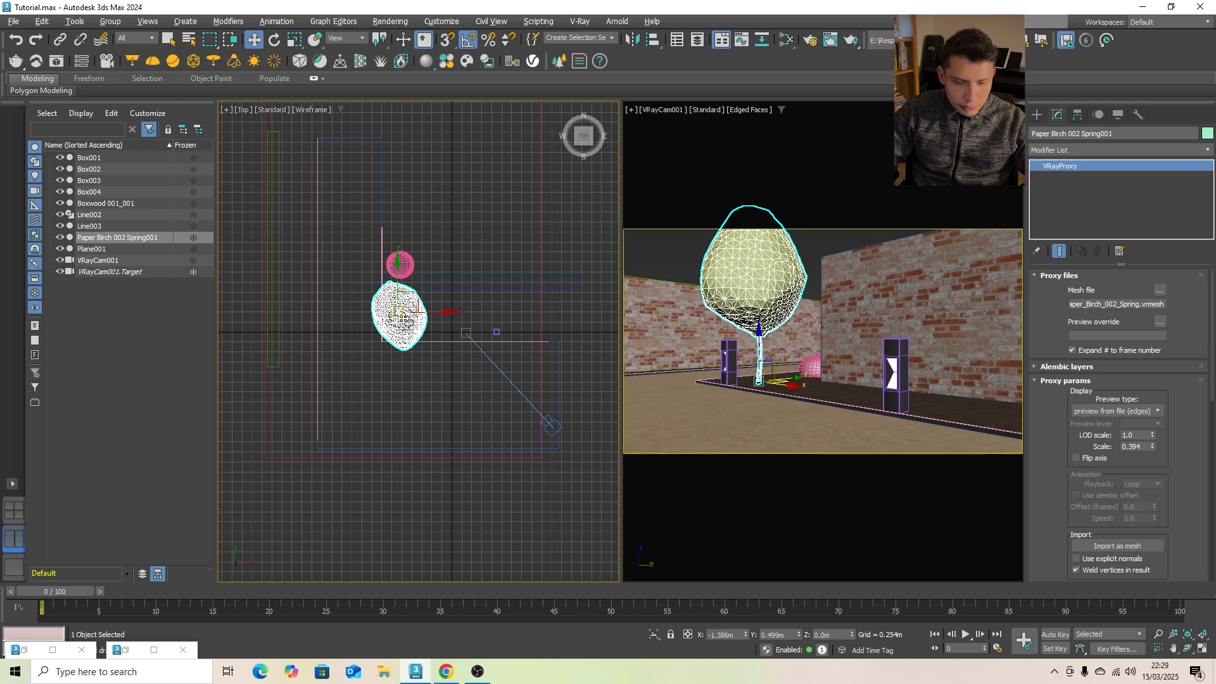
pyautogui.moveTo(415, 302)
pyautogui.mouseDown()
pyautogui.moveTo(420, 318)
pyautogui.moveTo(417, 299)
pyautogui.mouseUp()
pyautogui.press('r')
pyautogui.click(668, 272)
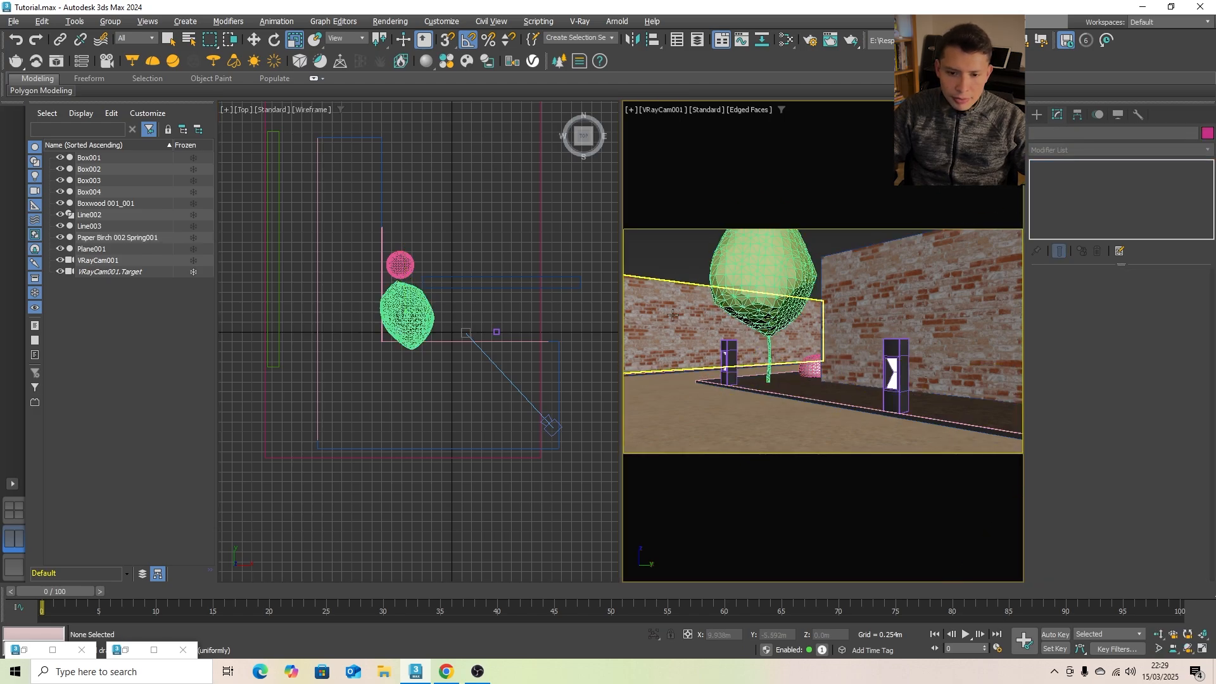
# - Create a Chaos Scatter object in the empty area beside the walls in the top view
pyautogui.scroll(-4, 453, 298)
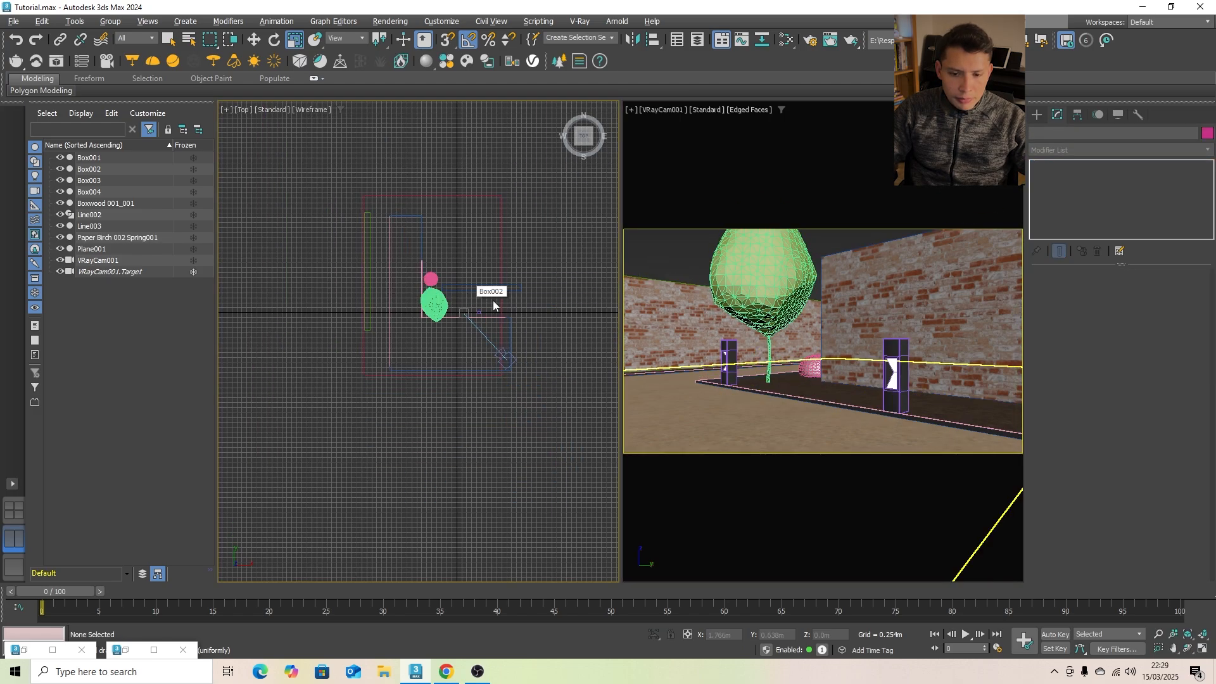
pyautogui.click(1037, 114)
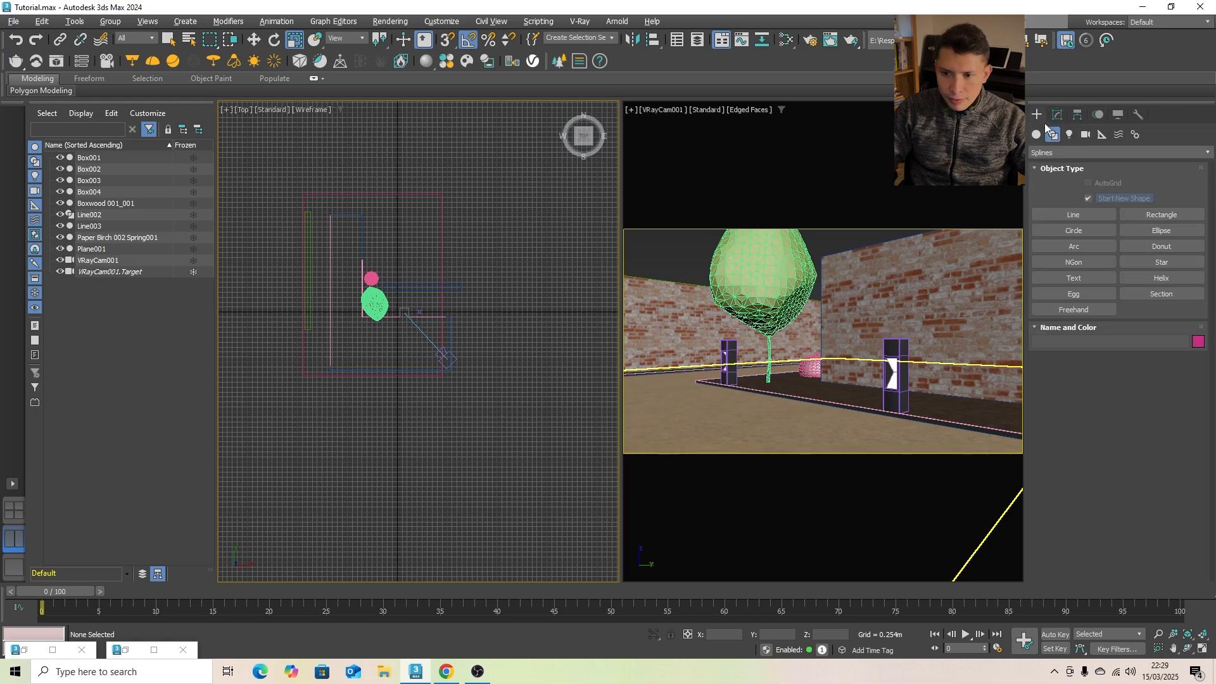
pyautogui.click(1056, 152)
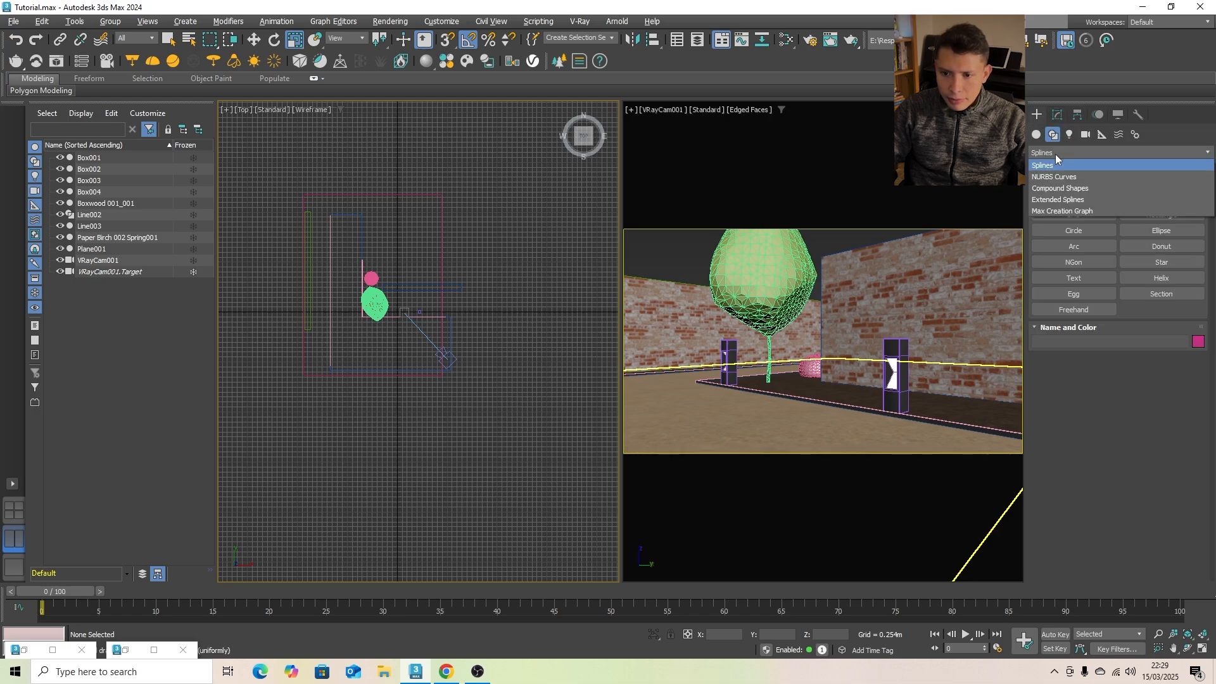
pyautogui.click(1037, 135)
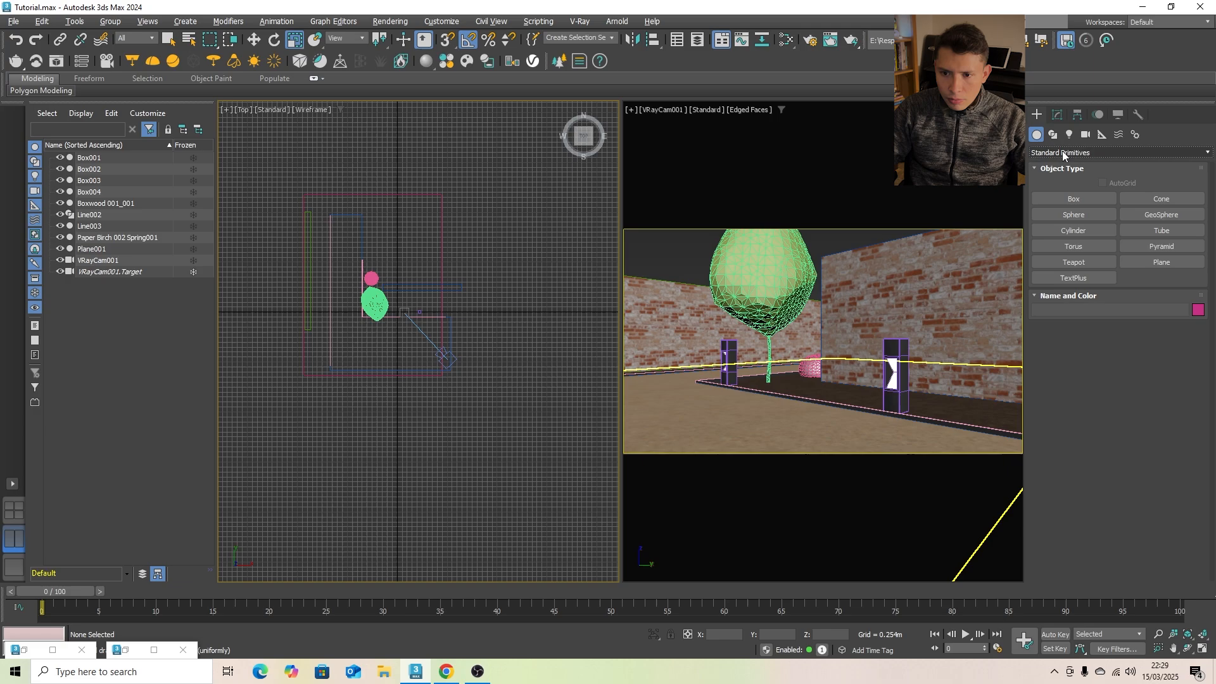
pyautogui.click(1062, 152)
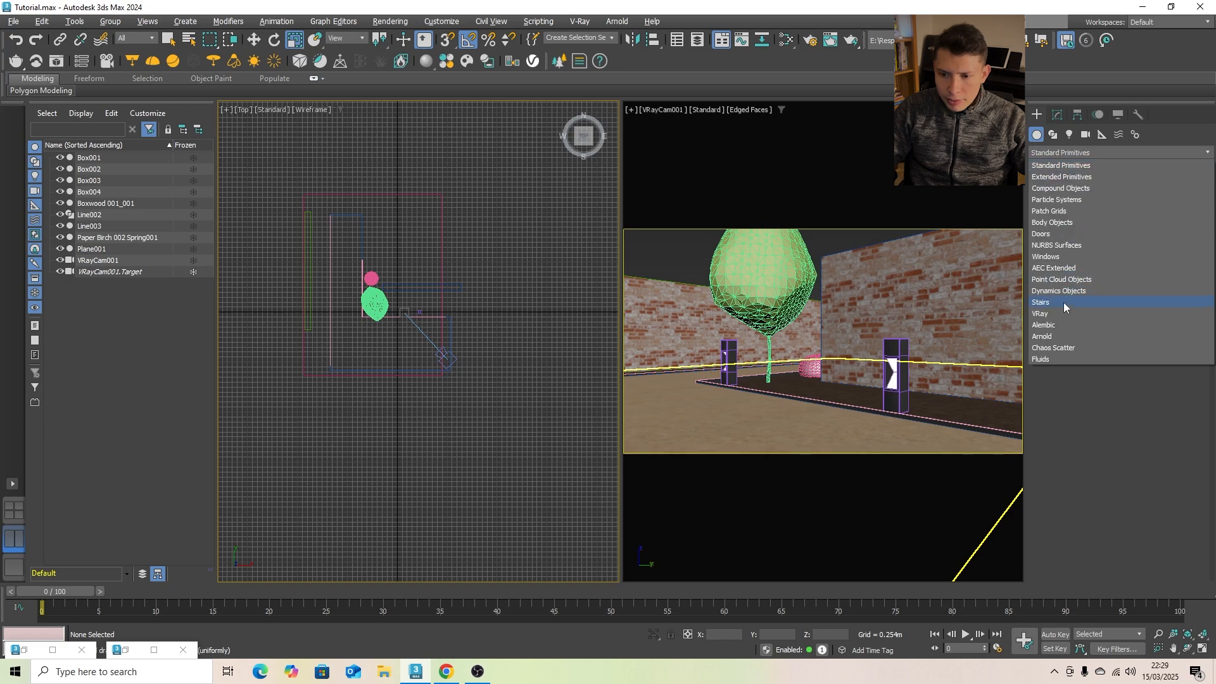
pyautogui.click(1056, 347)
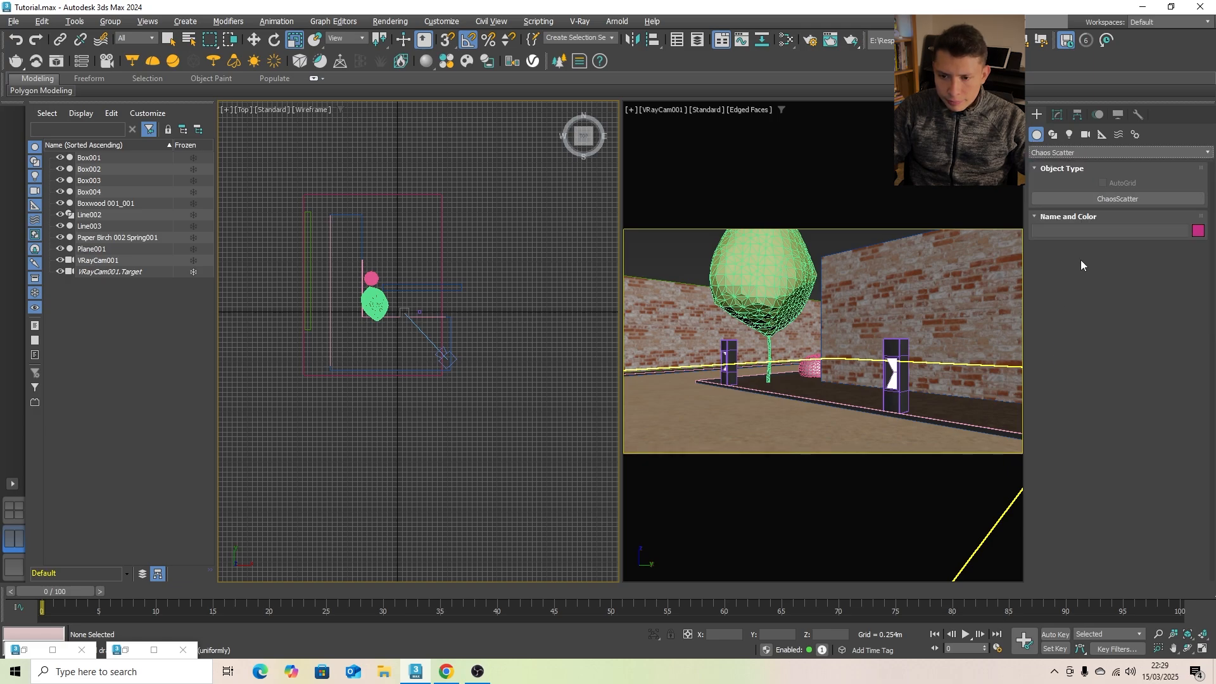
pyautogui.moveTo(498, 281); pyautogui.dragTo(517, 301)
pyautogui.rightClick(522, 385)
pyautogui.click(522, 386)
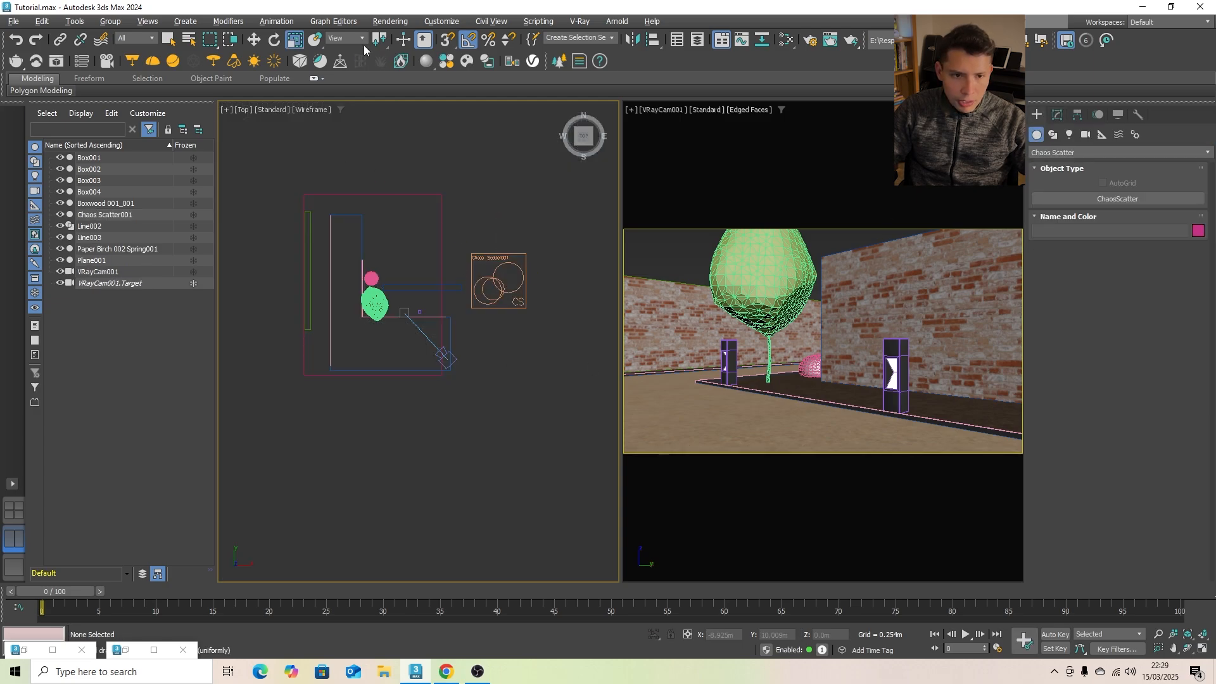
# - Import French Hydrangea 002 and French Lavender 003 from the downloaded Chaos Cosmos vegetation
pyautogui.click(446, 62)
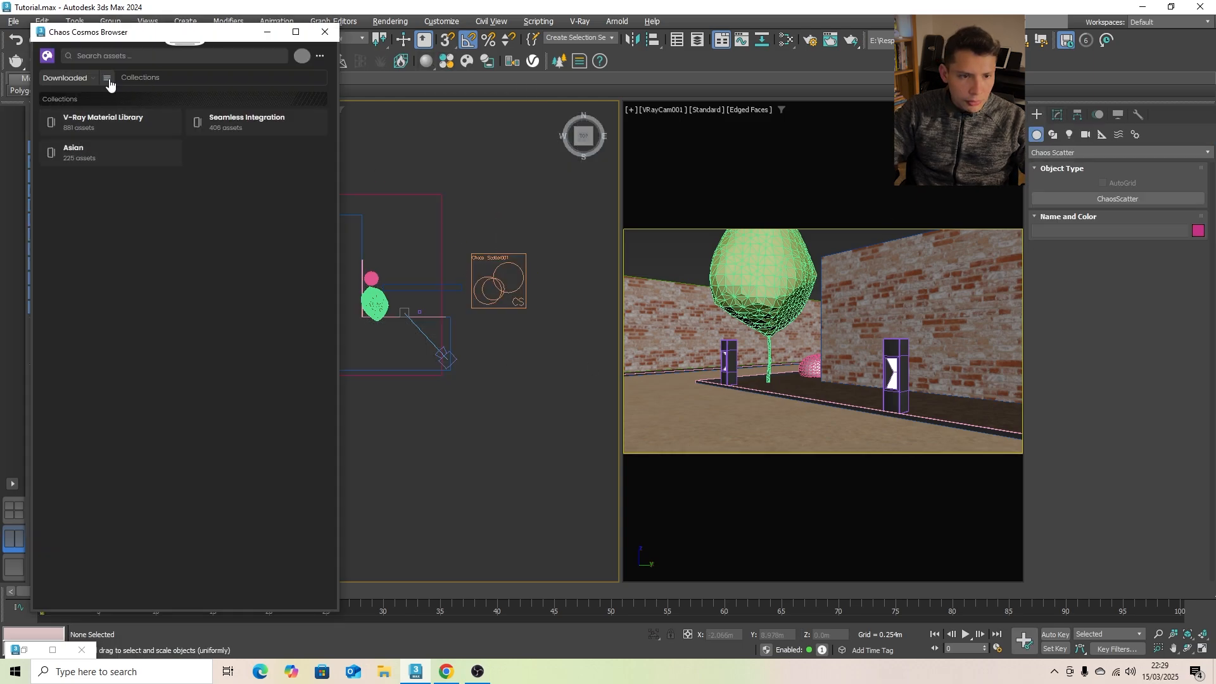
pyautogui.click(107, 78)
pyautogui.click(150, 134)
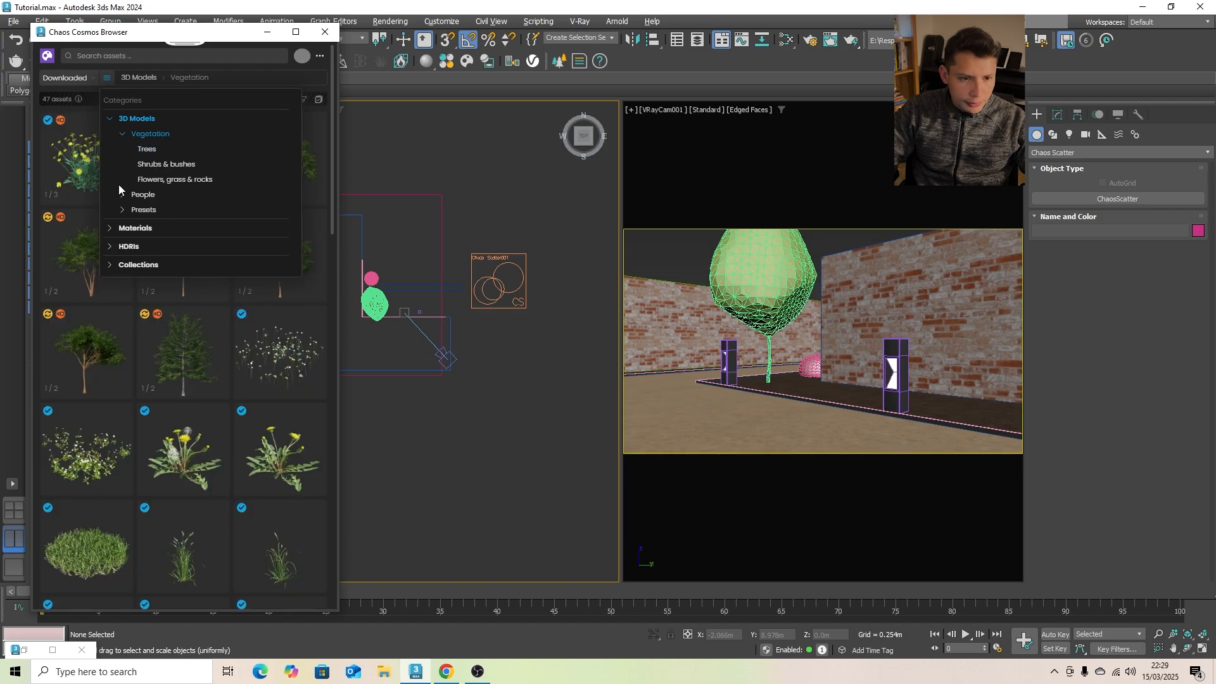
pyautogui.scroll(-10, 206, 421)
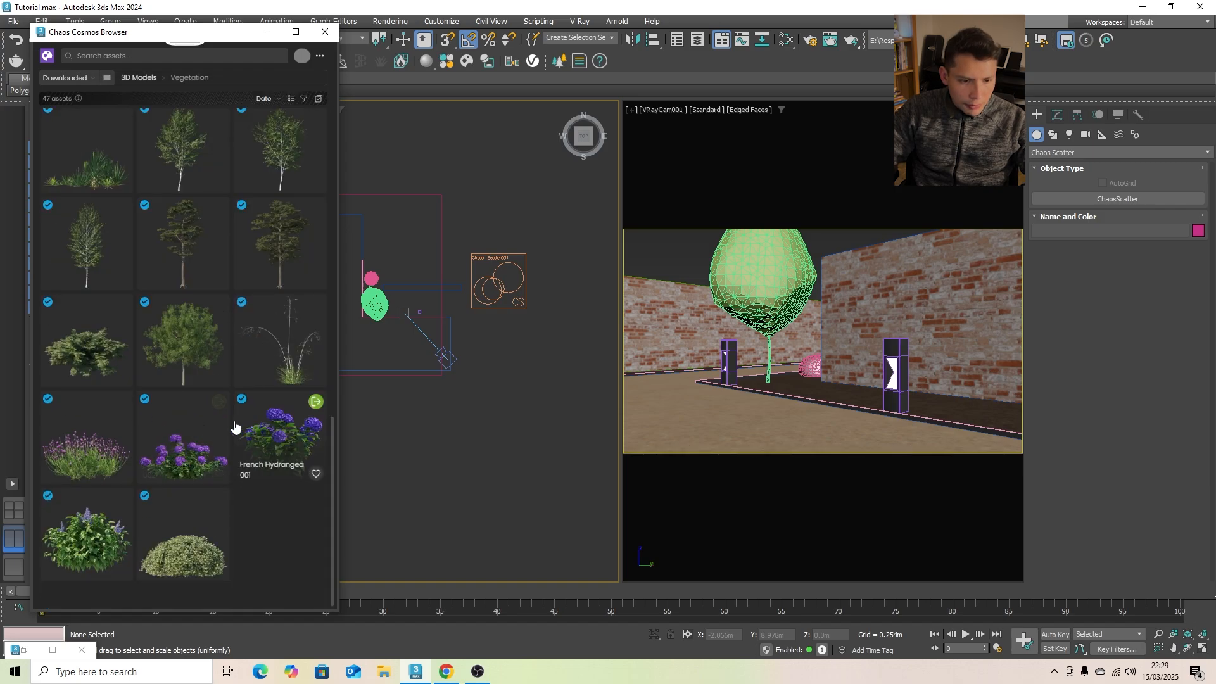
pyautogui.click(219, 403)
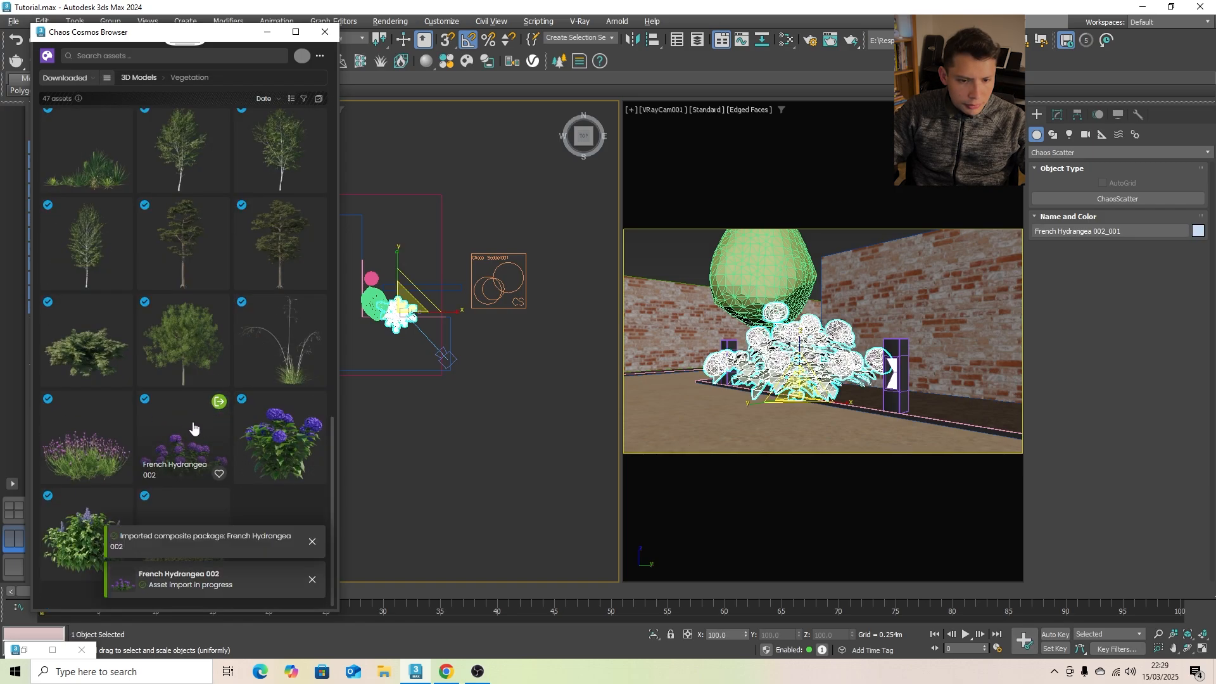
pyautogui.click(121, 403)
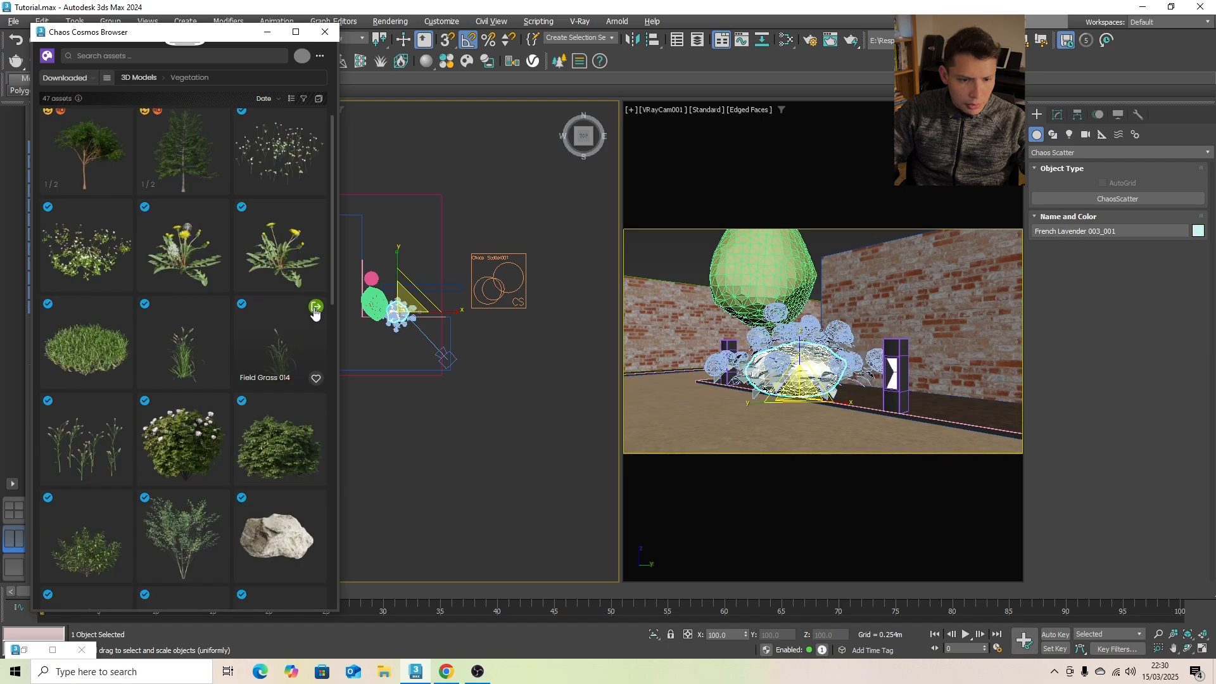
# - Import Field Grass 014 and Giant Feather Grass 002 from the downloaded vegetation, and minimise the asset browser
pyautogui.click(315, 311)
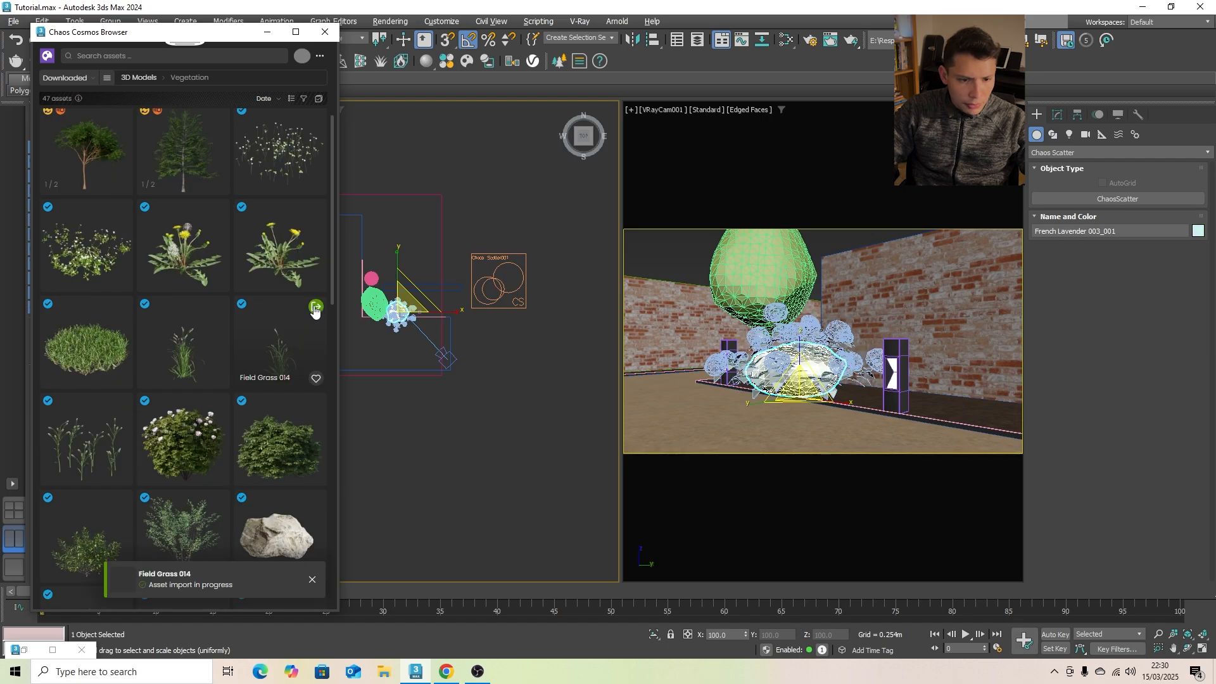
pyautogui.scroll(-10, 304, 316)
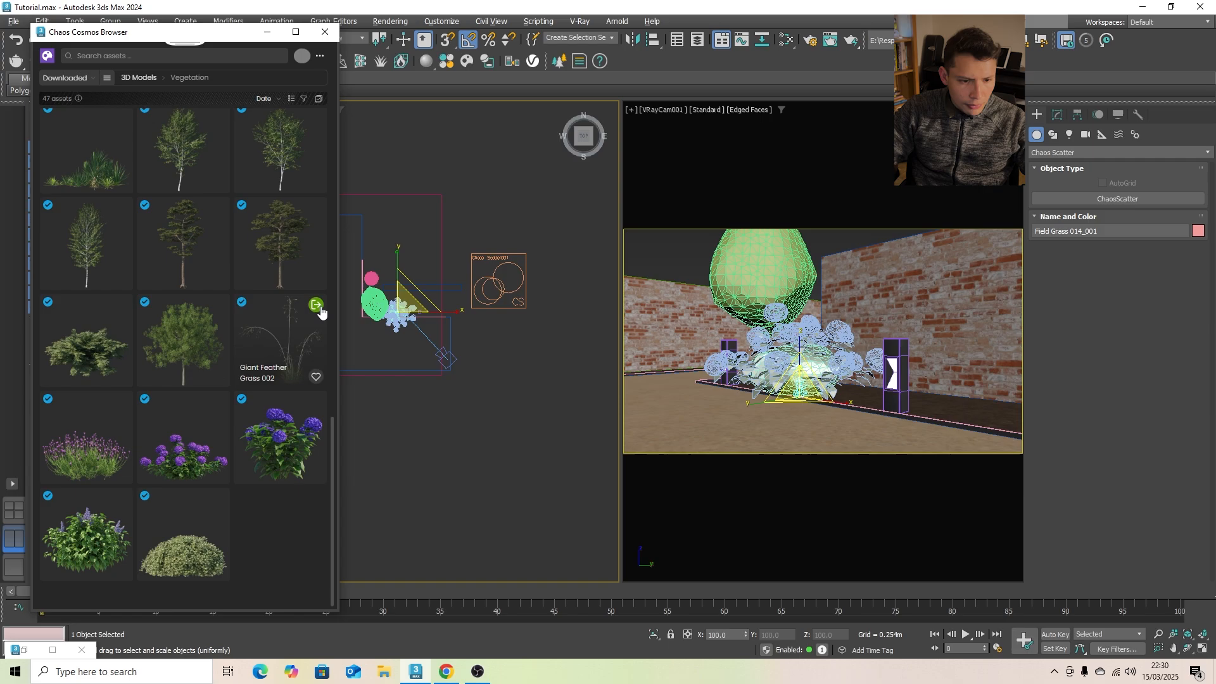
pyautogui.click(316, 306)
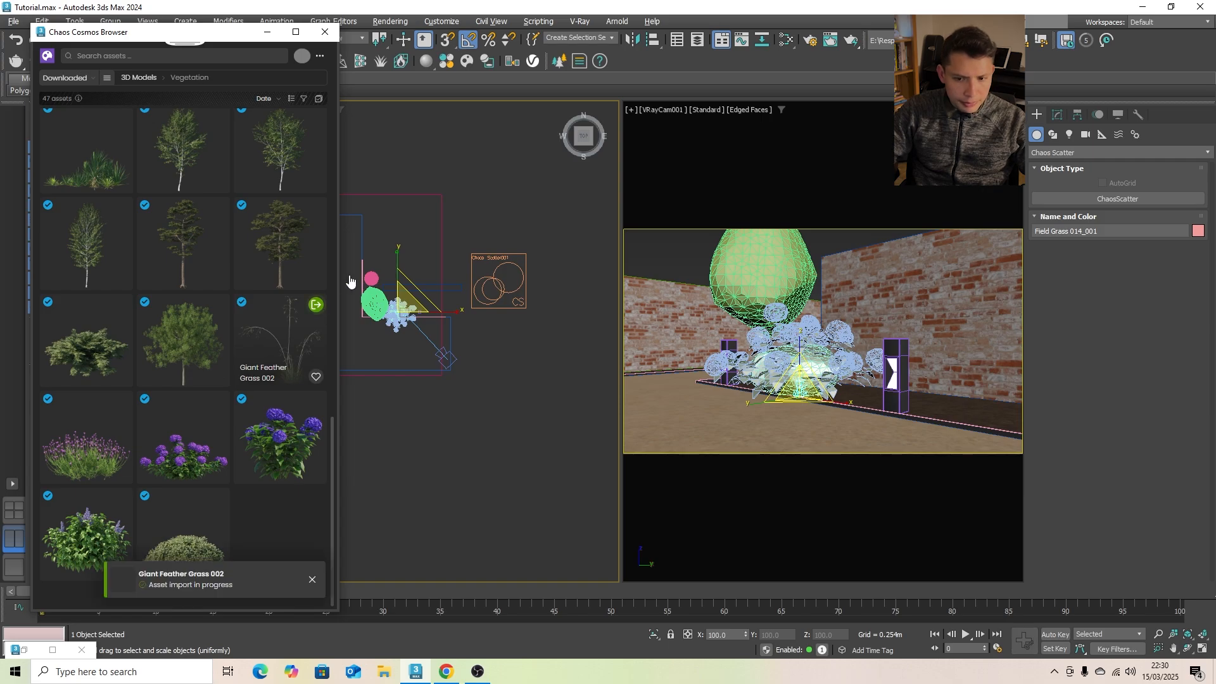
pyautogui.click(266, 32)
# - Isolate the four overlapping imported plants from the rest of the scene, and clear the selection
pyautogui.scroll(5, 375, 301)
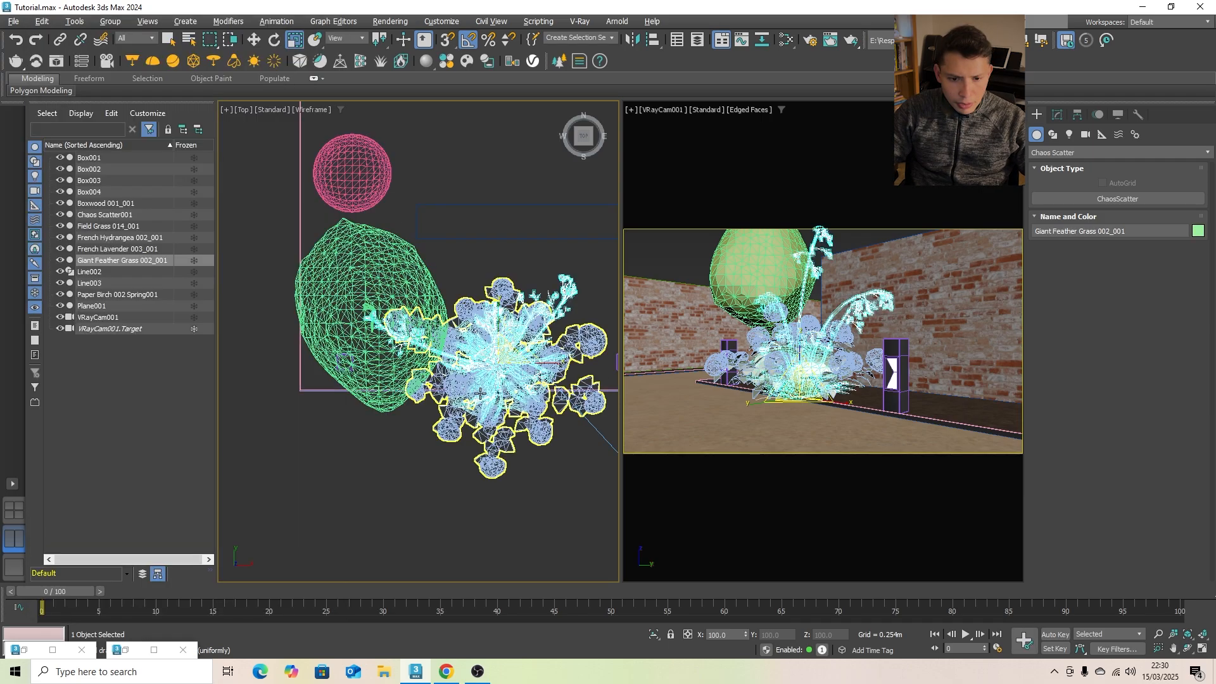
pyautogui.scroll(-3, 501, 478)
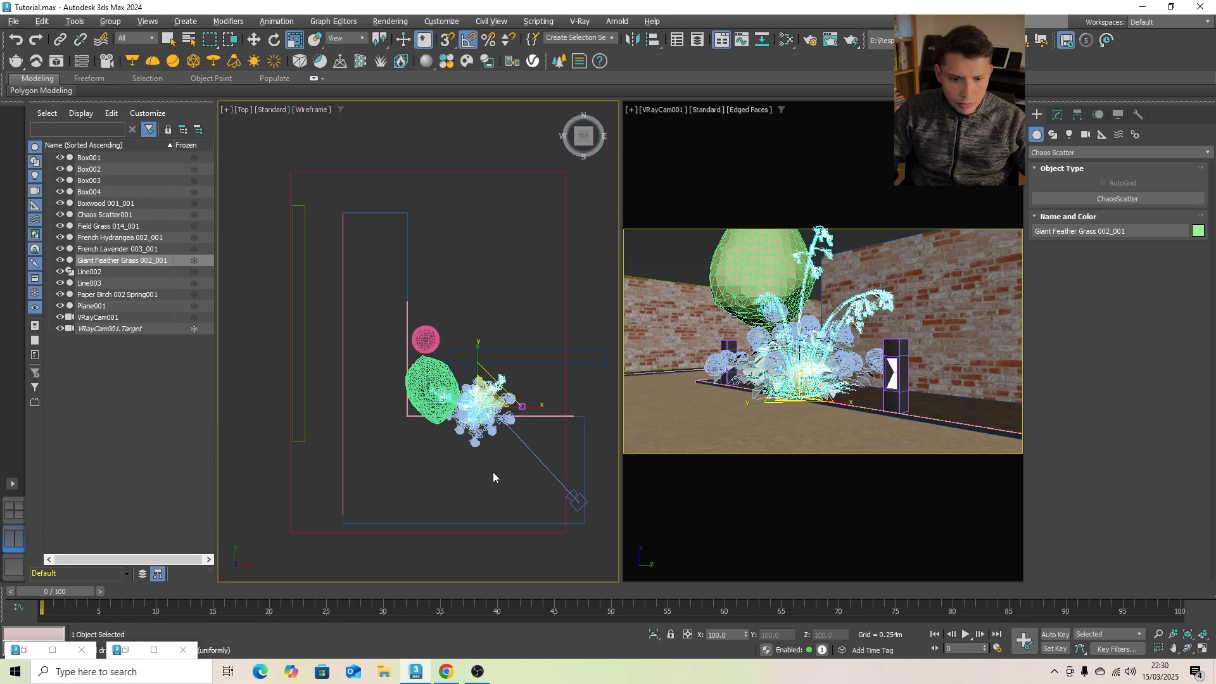
pyautogui.keyDown('ctrl'); pyautogui.click(746, 367); pyautogui.keyUp('ctrl')
pyautogui.press('z')
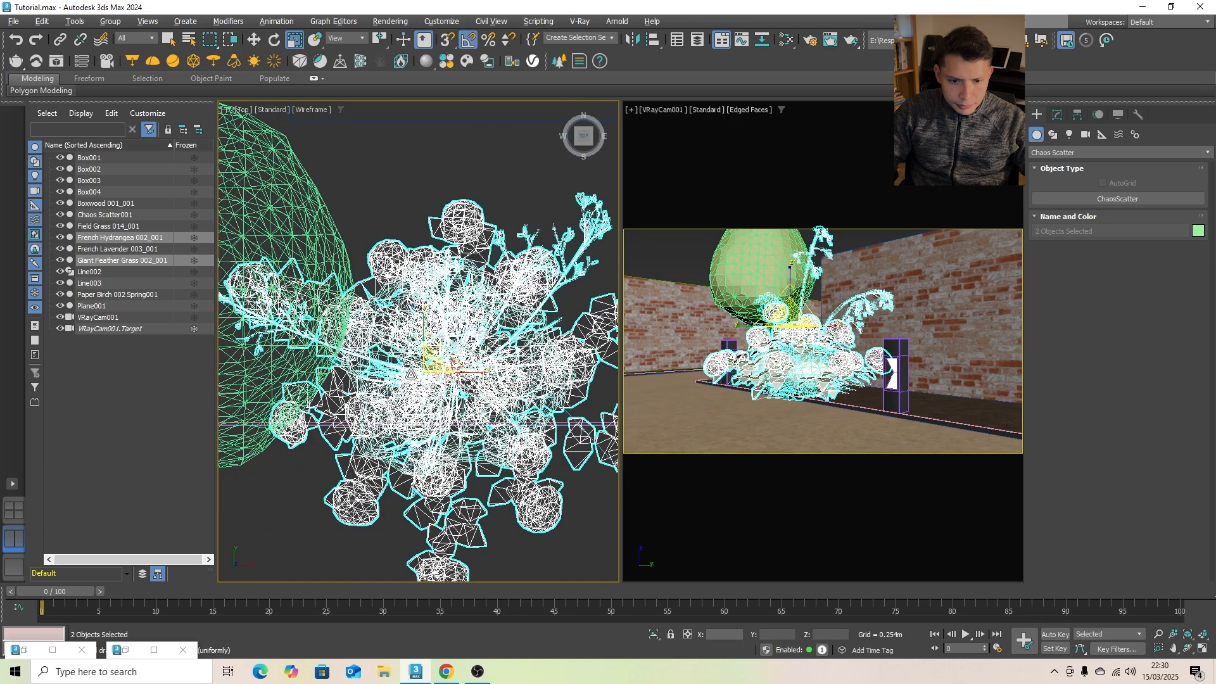
pyautogui.scroll(-5, 411, 374)
pyautogui.moveTo(411, 314); pyautogui.dragTo(455, 380)
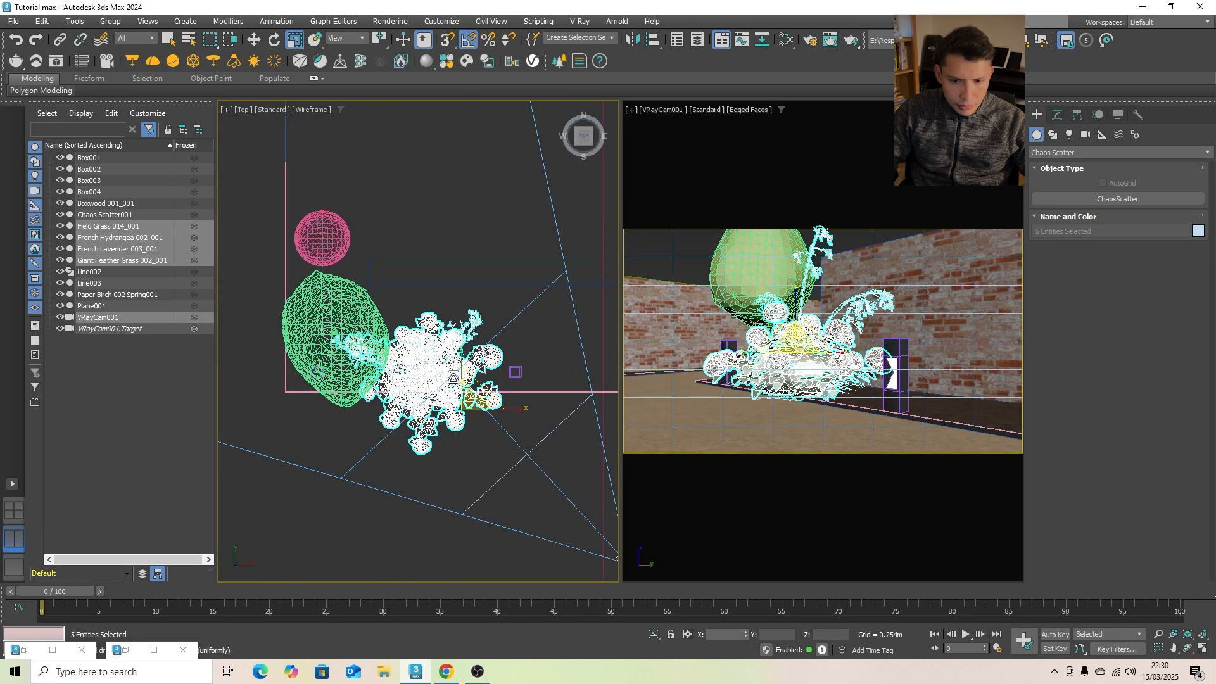
pyautogui.click(655, 634)
pyautogui.click(428, 518)
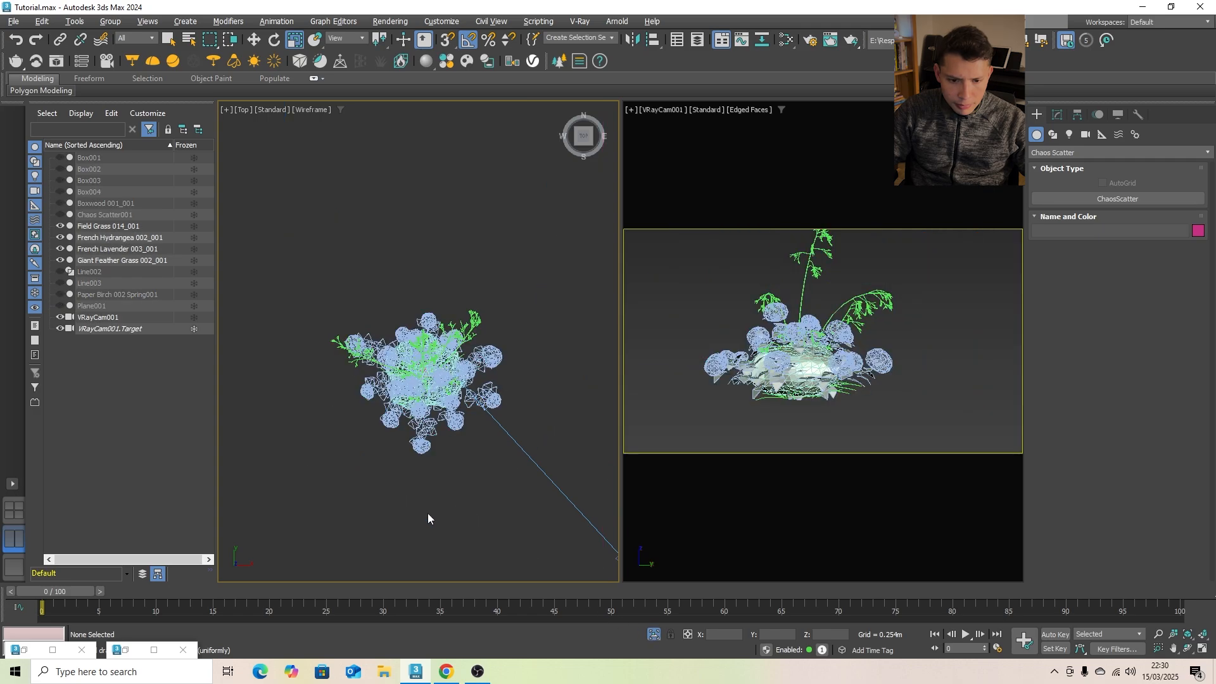
# - In the front view, spread the plants along X: hydrangea at about -2.101 m, feather grass at -0.724 m and lavender at 1.079 m
pyautogui.press('f')
pyautogui.click(426, 323)
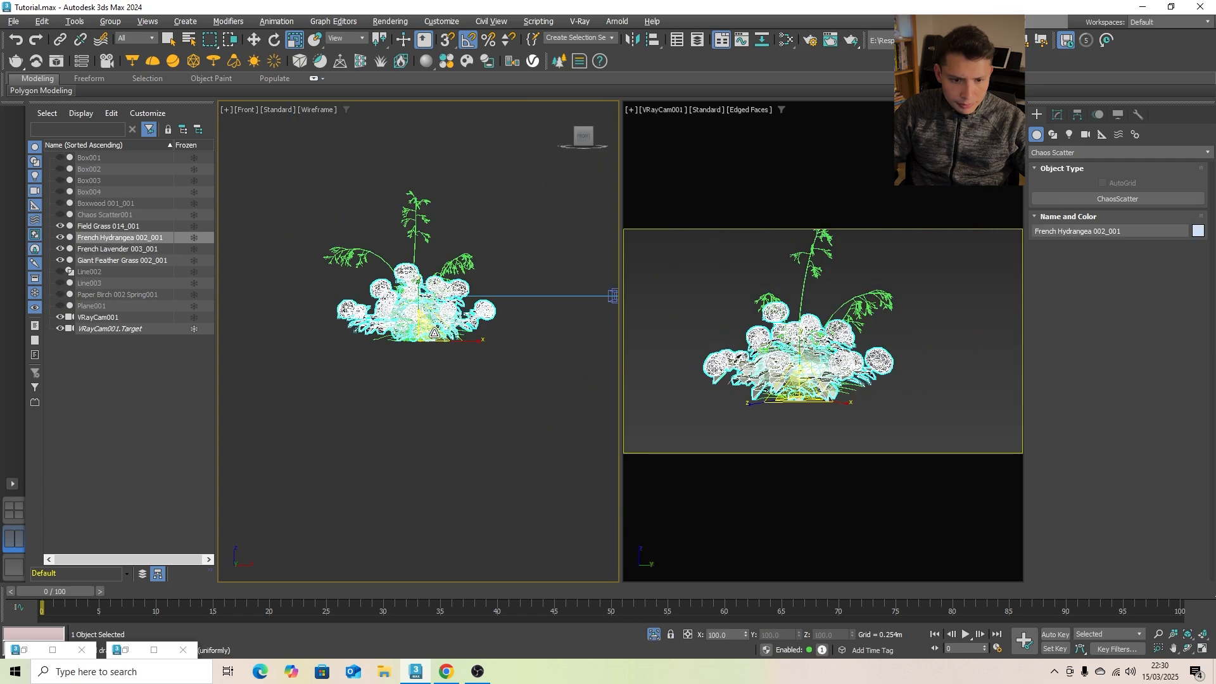
pyautogui.press('w')
pyautogui.moveTo(471, 343); pyautogui.dragTo(325, 343)
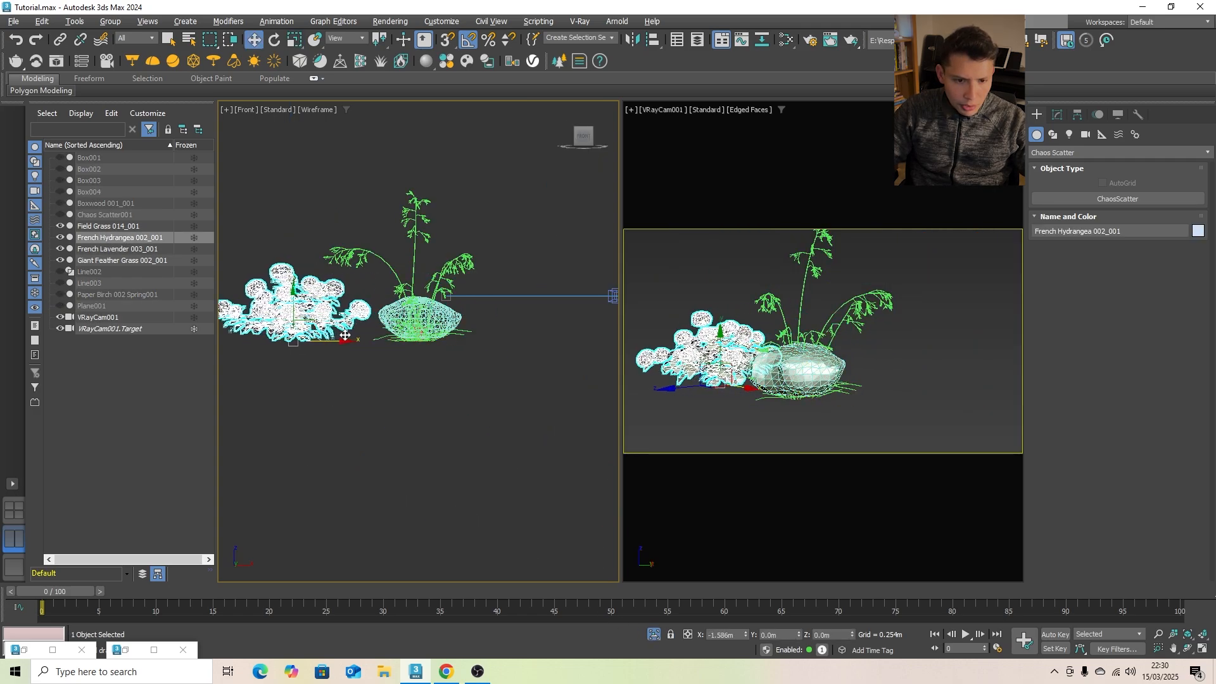
pyautogui.click(419, 326)
pyautogui.moveTo(451, 341); pyautogui.dragTo(538, 340)
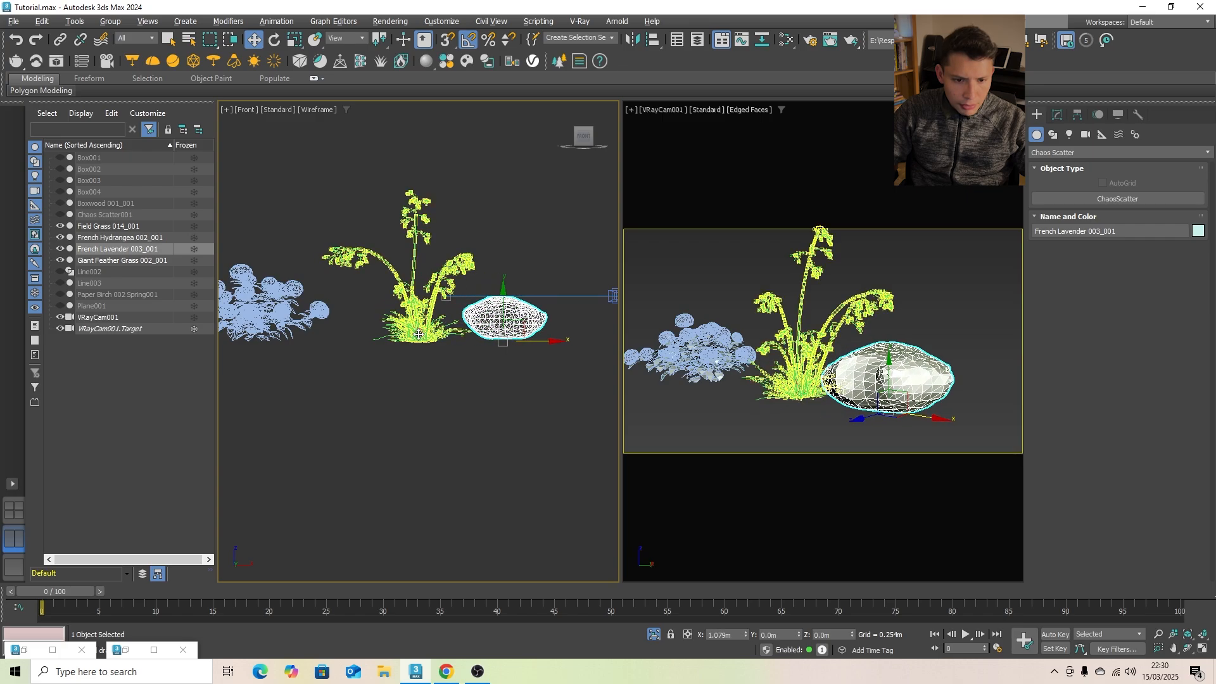
pyautogui.click(457, 337)
pyautogui.moveTo(457, 338); pyautogui.dragTo(392, 337)
pyautogui.scroll(-3, 365, 369)
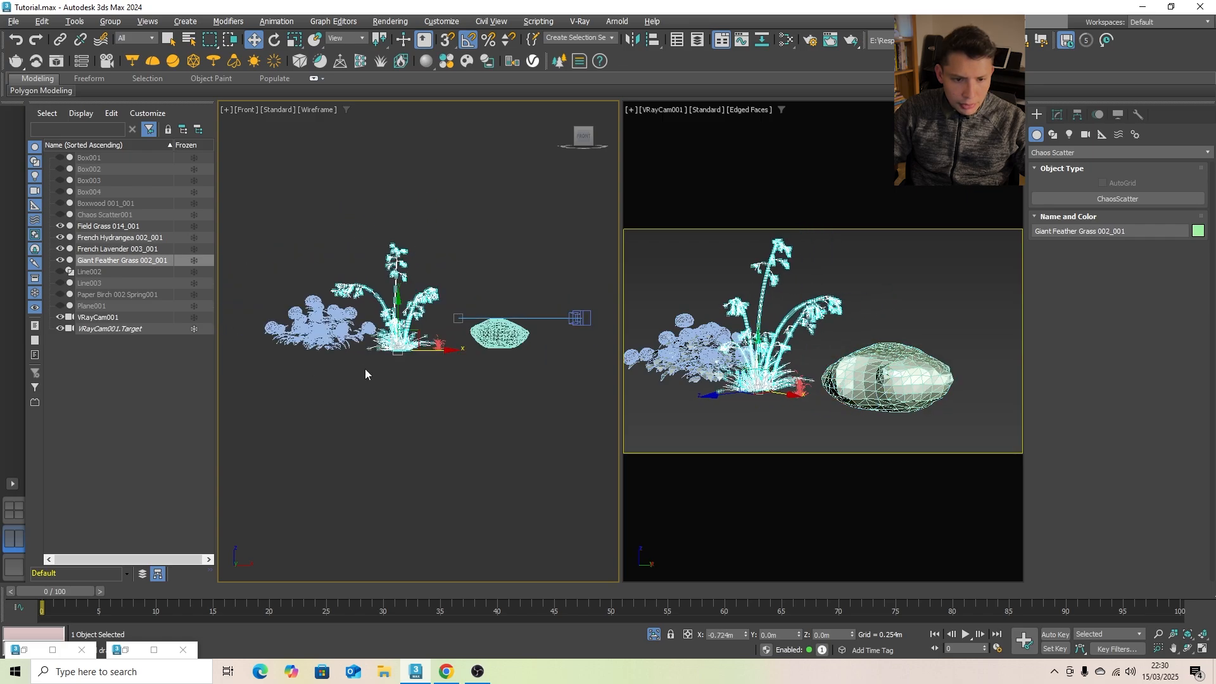
# - Set the French hydrangea's V-Ray proxy scale to 0.1 and deselect it
pyautogui.click(358, 345)
pyautogui.click(1058, 115)
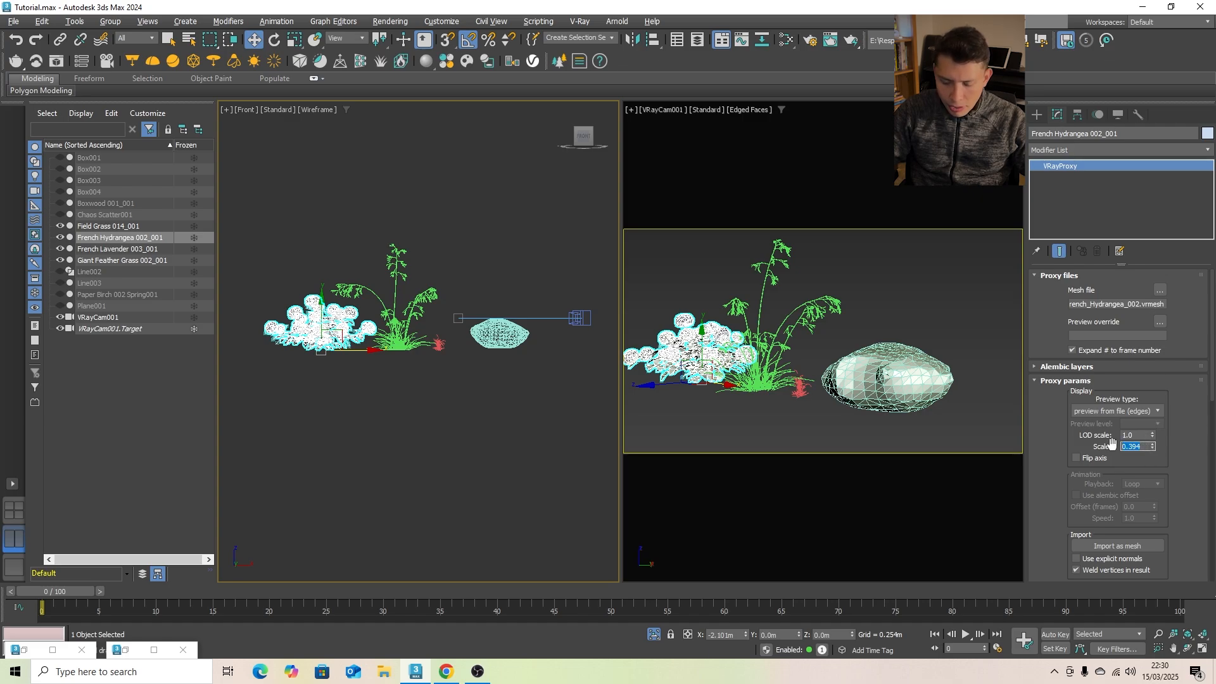
pyautogui.press('Return')
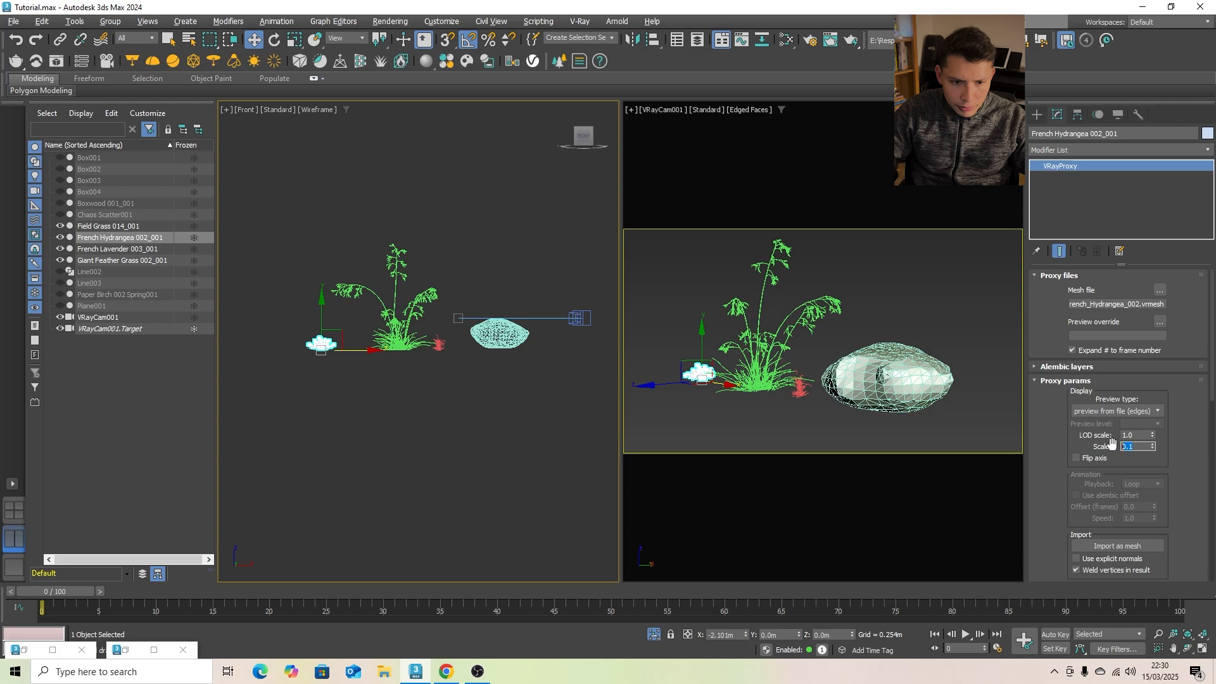
pyautogui.click(492, 433)
# - Set the V-Ray proxy scale of the giant feather grass and the French lavender to 0.1 each
pyautogui.click(399, 337)
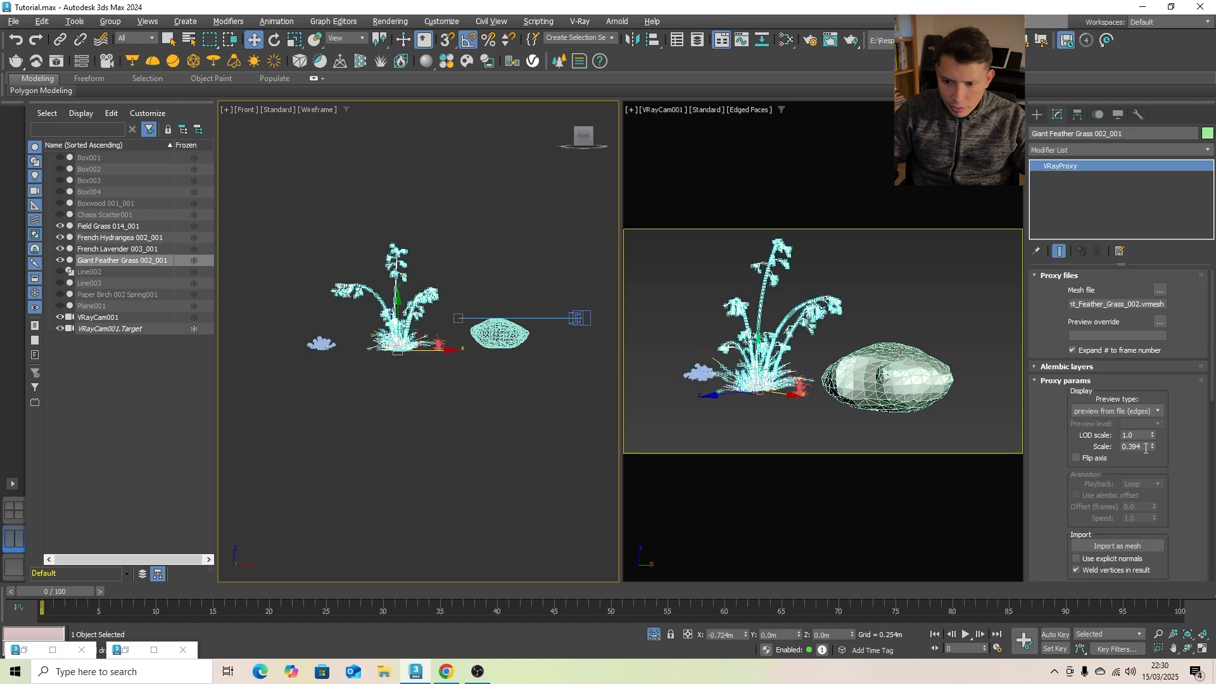
pyautogui.write('.1')
pyautogui.press('Return')
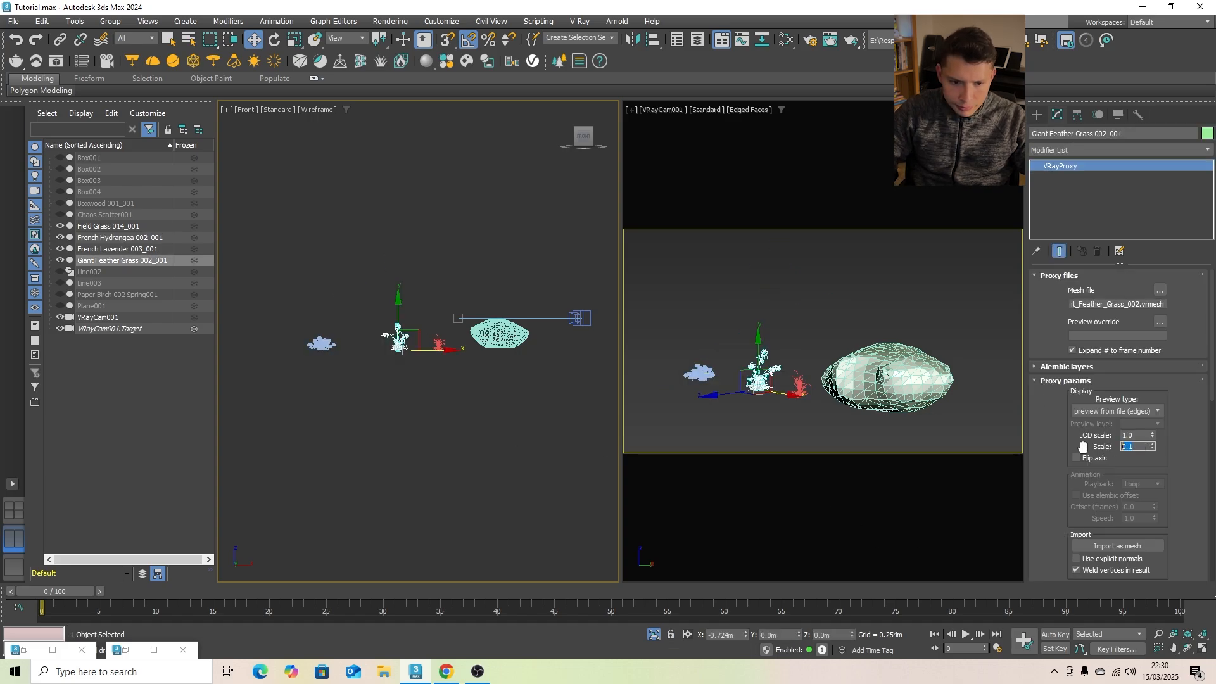
pyautogui.click(526, 367)
pyautogui.click(520, 341)
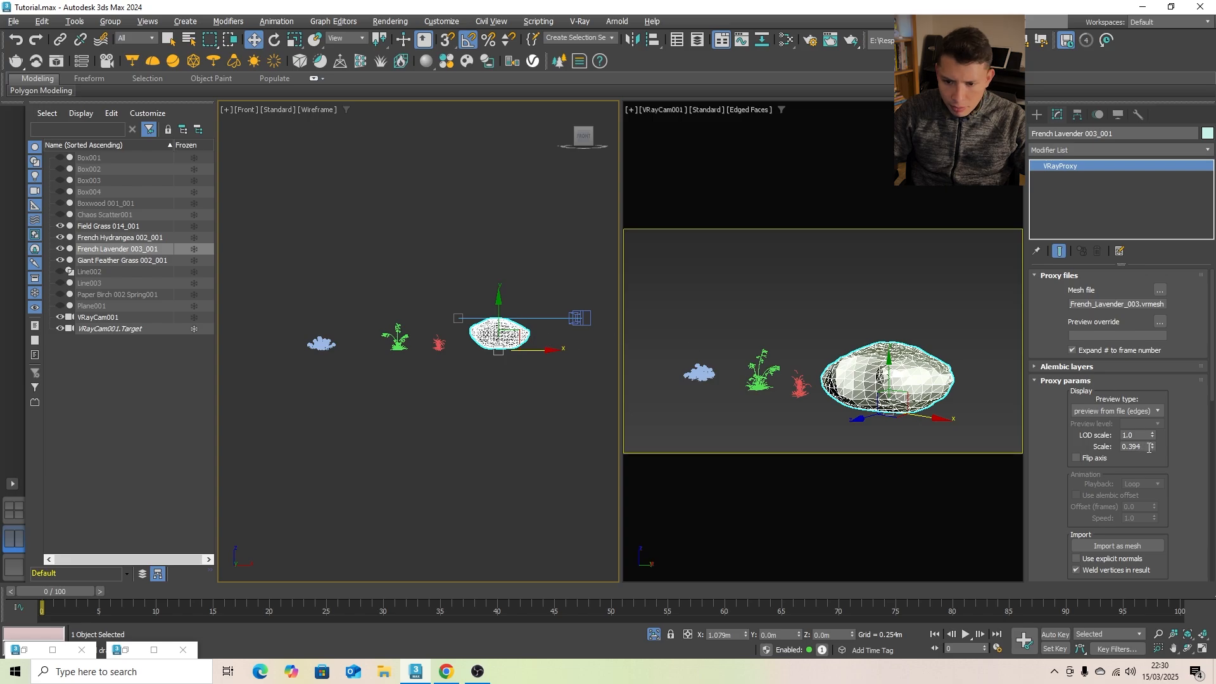
pyautogui.write('.1')
pyautogui.press('Return')
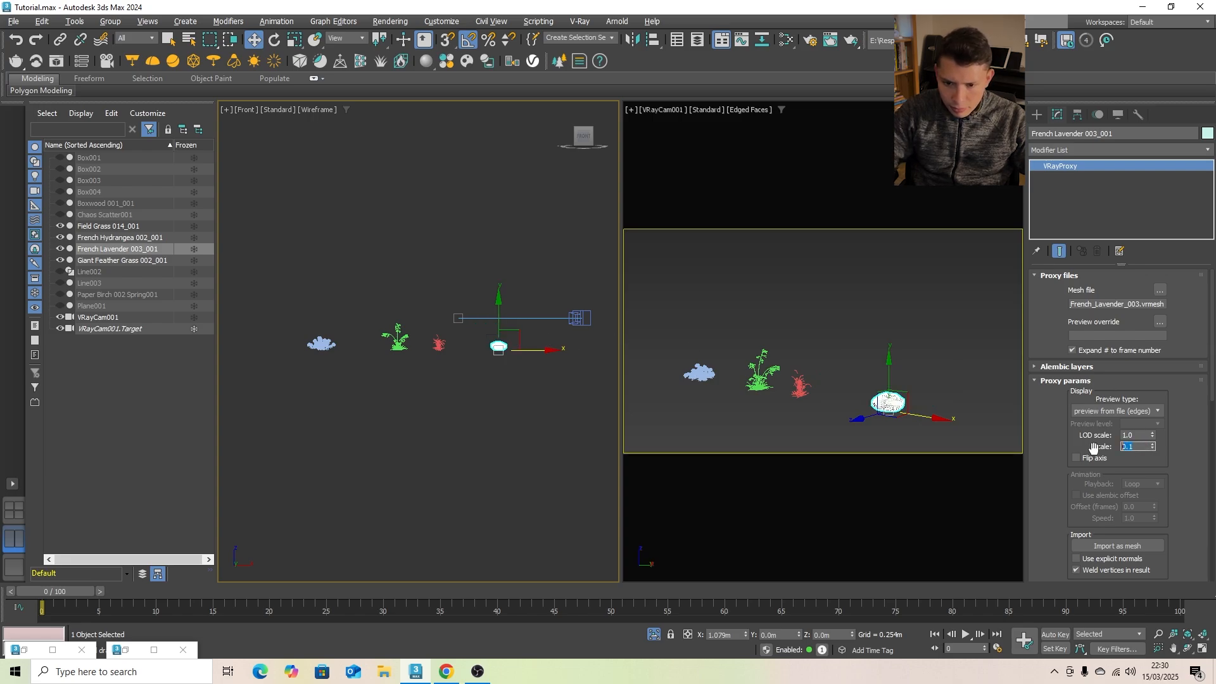
pyautogui.click(531, 373)
# - Select all four small plants and exit isolation to bring back the full scene
pyautogui.moveTo(272, 352); pyautogui.dragTo(275, 340)
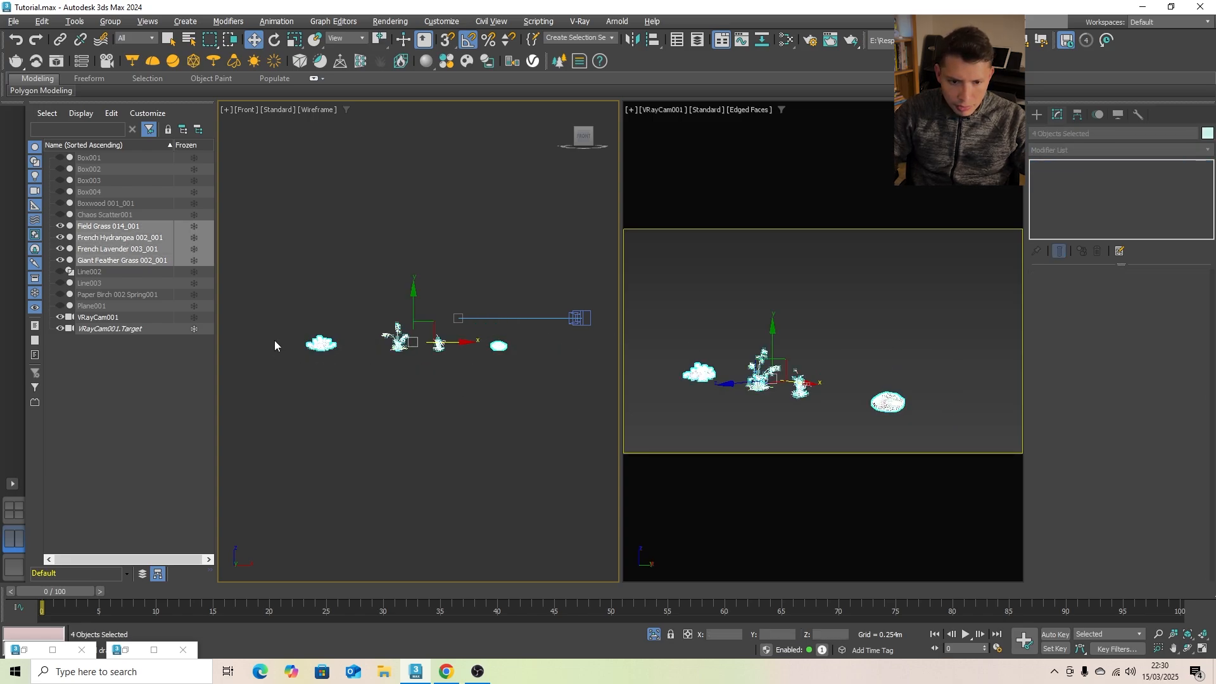
pyautogui.click(659, 636)
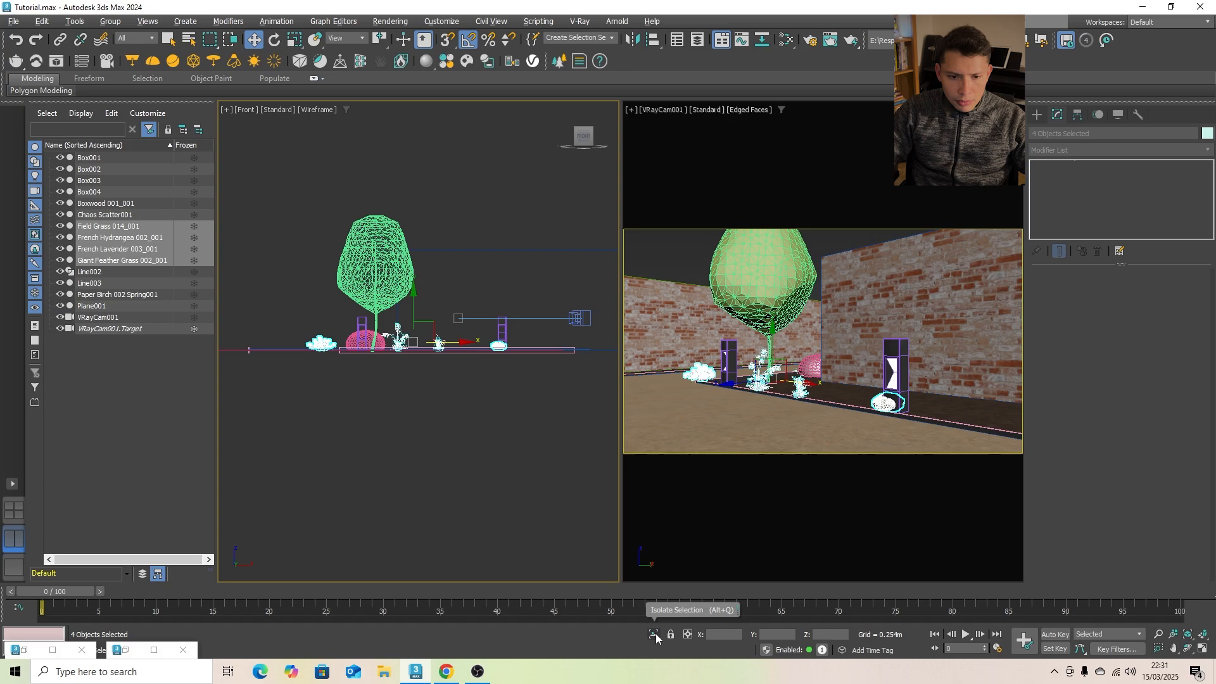
pyautogui.rightClick(507, 489)
pyautogui.click(485, 491)
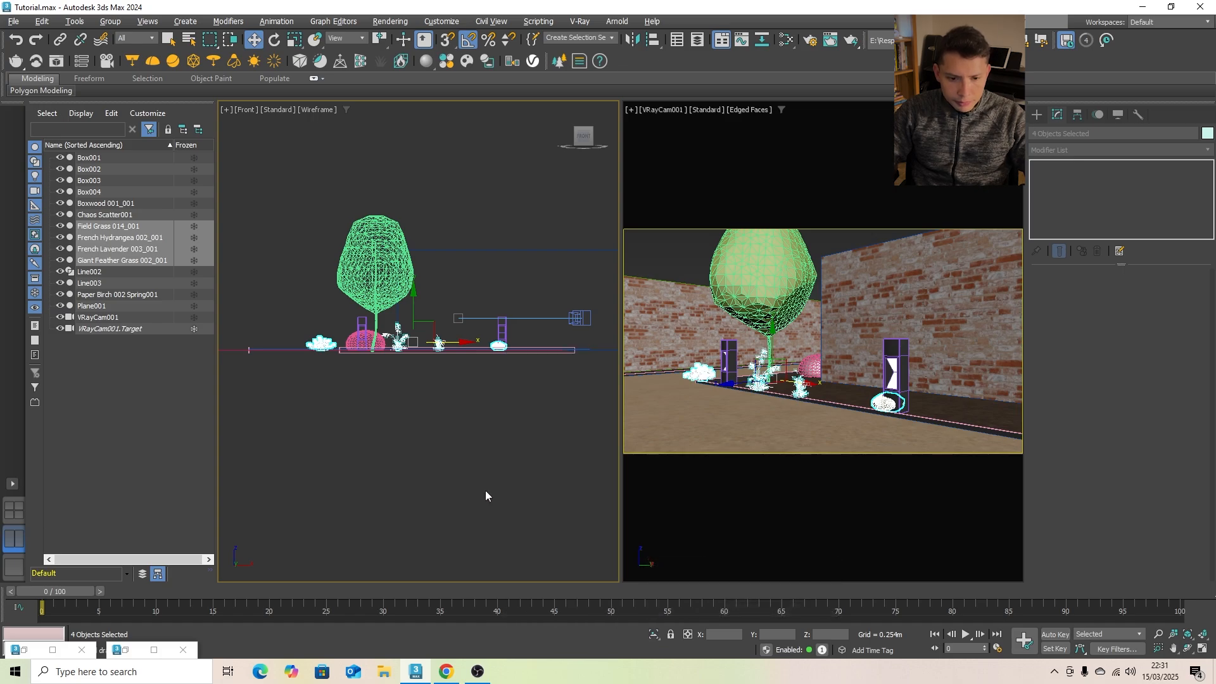
# - In a maximized top view, move the four small plants out of the bed to just above the Chaos Scatter icon and deselect them
pyautogui.press('t')
pyautogui.click(1202, 647)
pyautogui.scroll(-5, 634, 411)
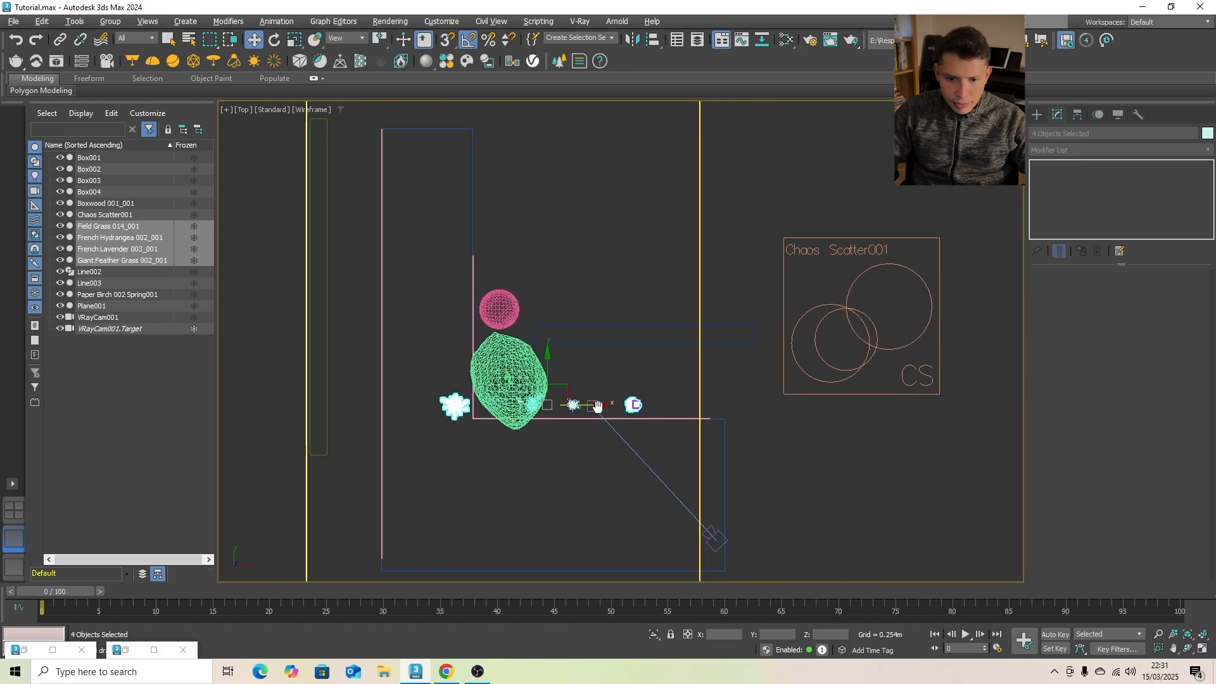
pyautogui.moveTo(572, 387); pyautogui.dragTo(883, 205)
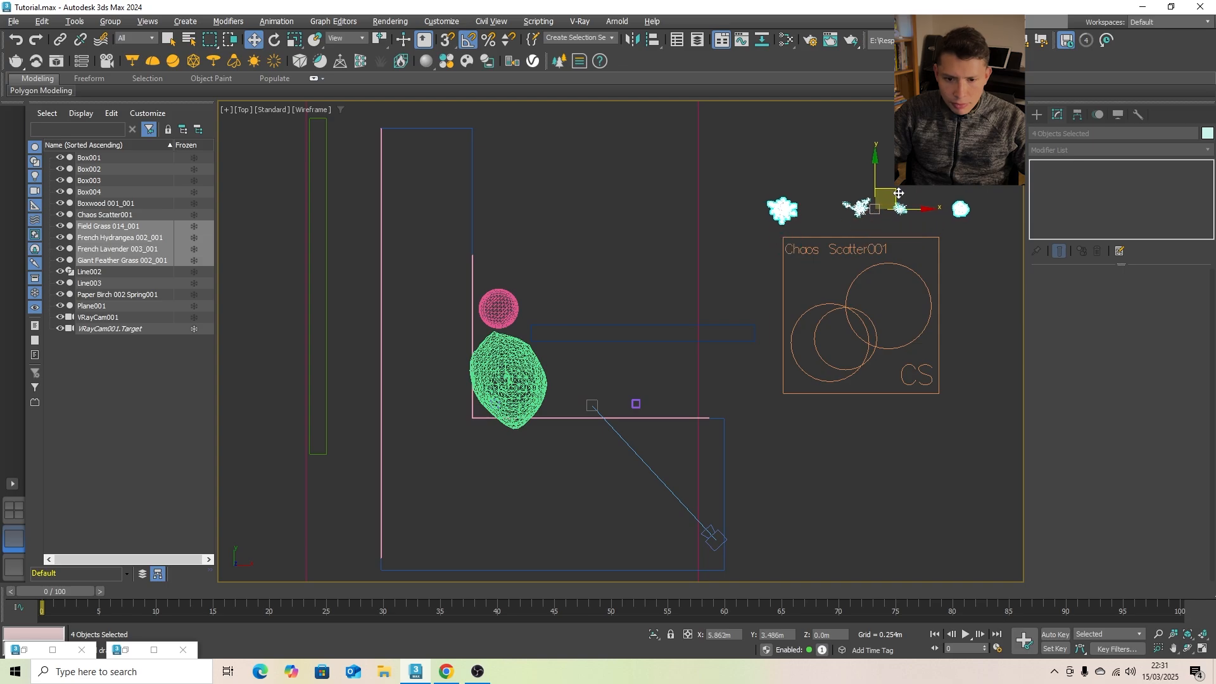
pyautogui.moveTo(882, 205); pyautogui.dragTo(843, 220, button='middle')
pyautogui.click(875, 242)
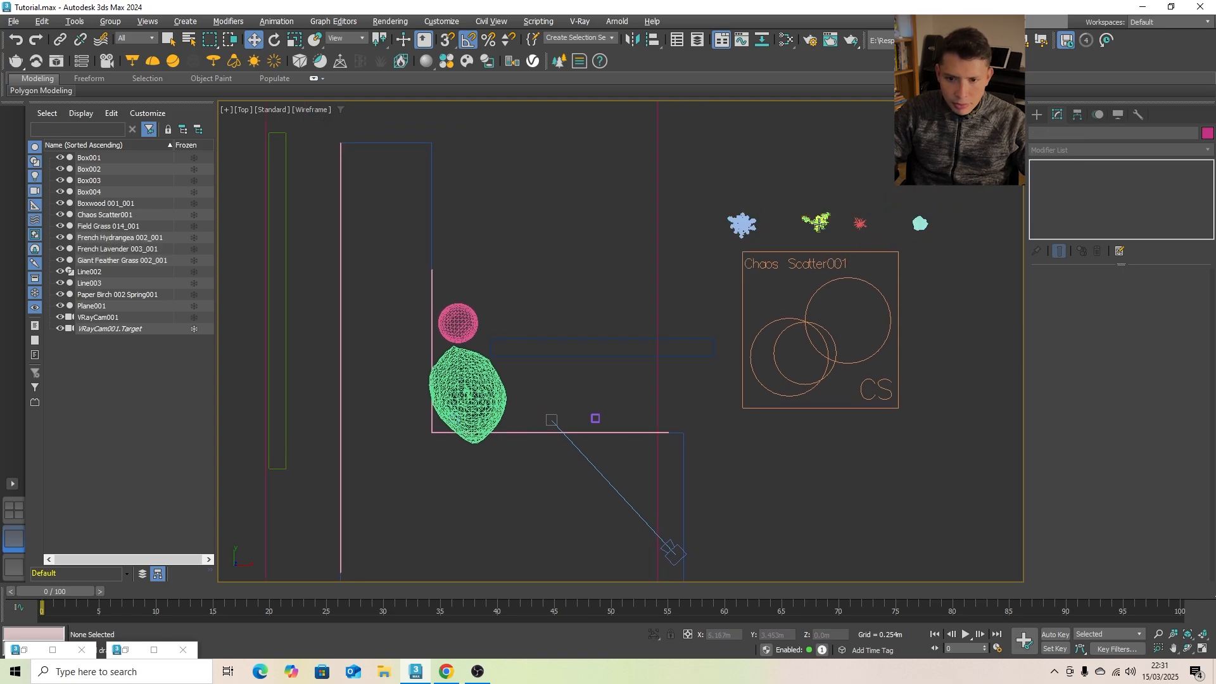
# - Close up the row of small plants along X beside the hydrangea, placing the French lavender at X about 5.398 m
pyautogui.click(835, 218)
pyautogui.moveTo(846, 225); pyautogui.dragTo(800, 225)
pyautogui.click(872, 206)
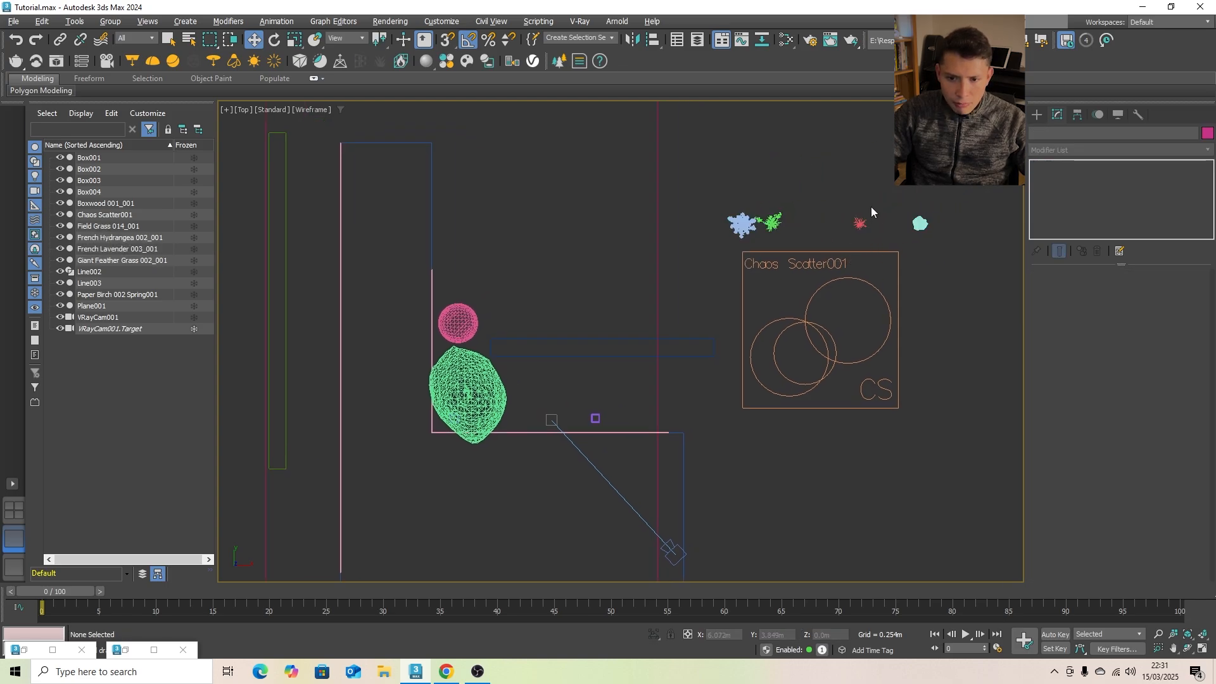
pyautogui.click(859, 223)
pyautogui.moveTo(889, 226); pyautogui.dragTo(822, 227)
pyautogui.click(920, 223)
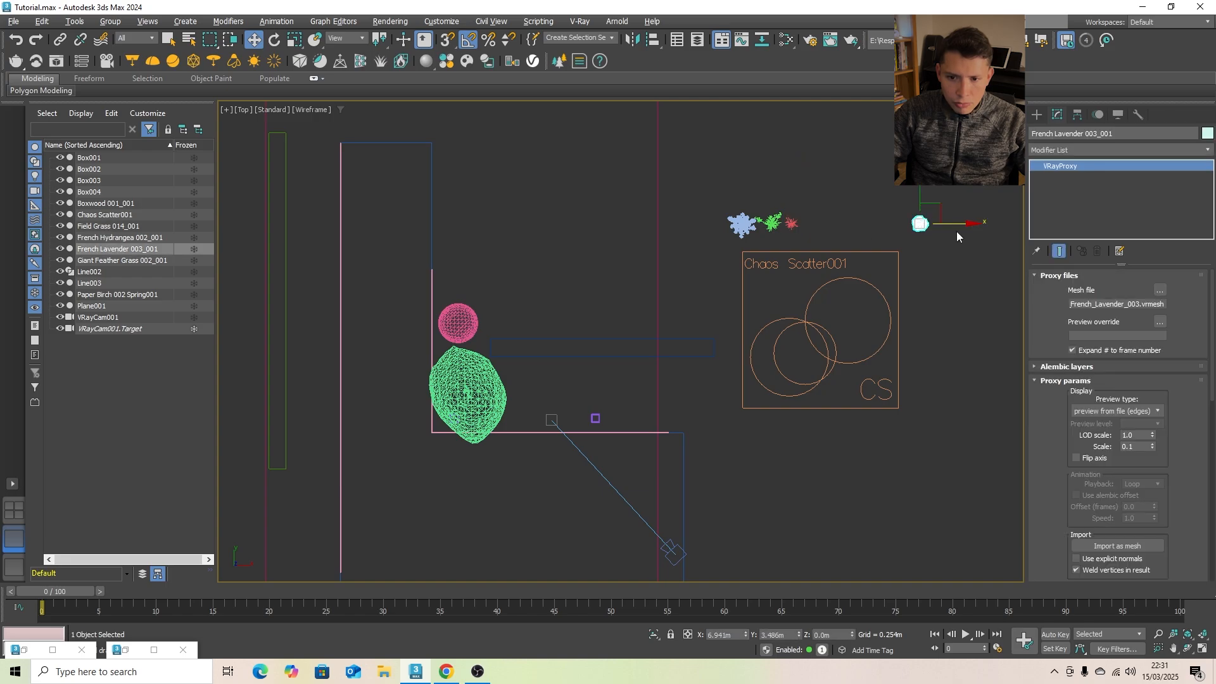
pyautogui.moveTo(957, 228); pyautogui.dragTo(871, 236)
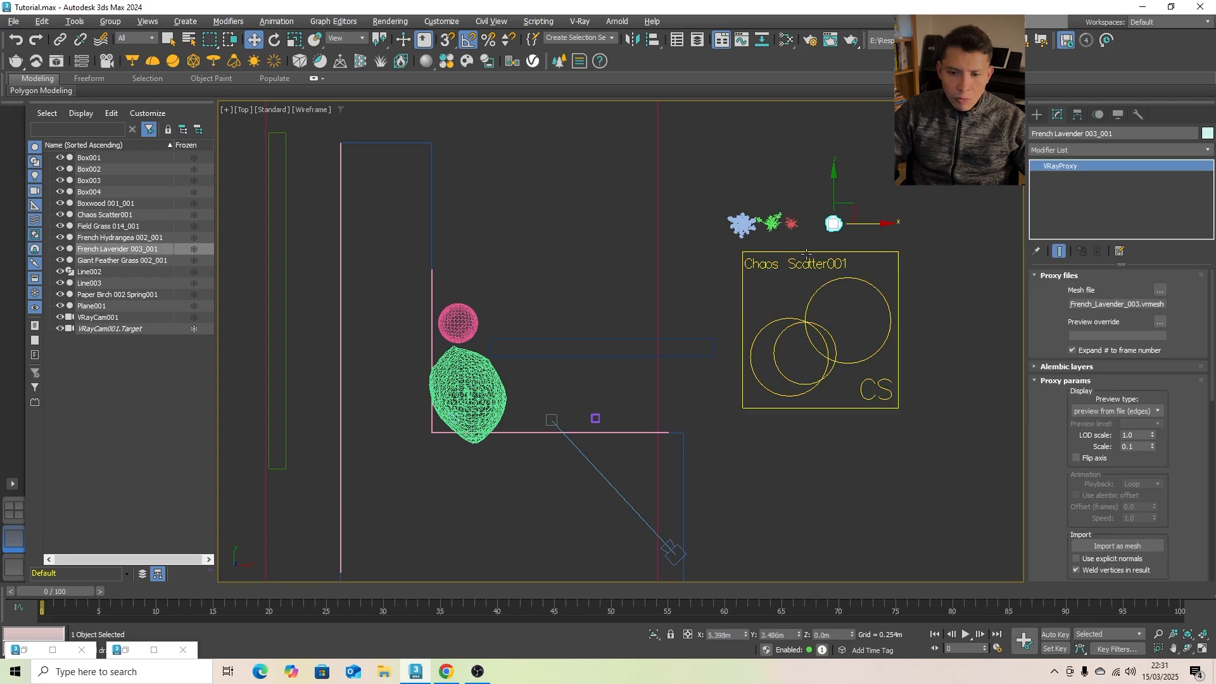
# - Start a Line spline at the planting bed's inner corner beside the tree, running along the edging and up the bed's far end
pyautogui.click(1039, 116)
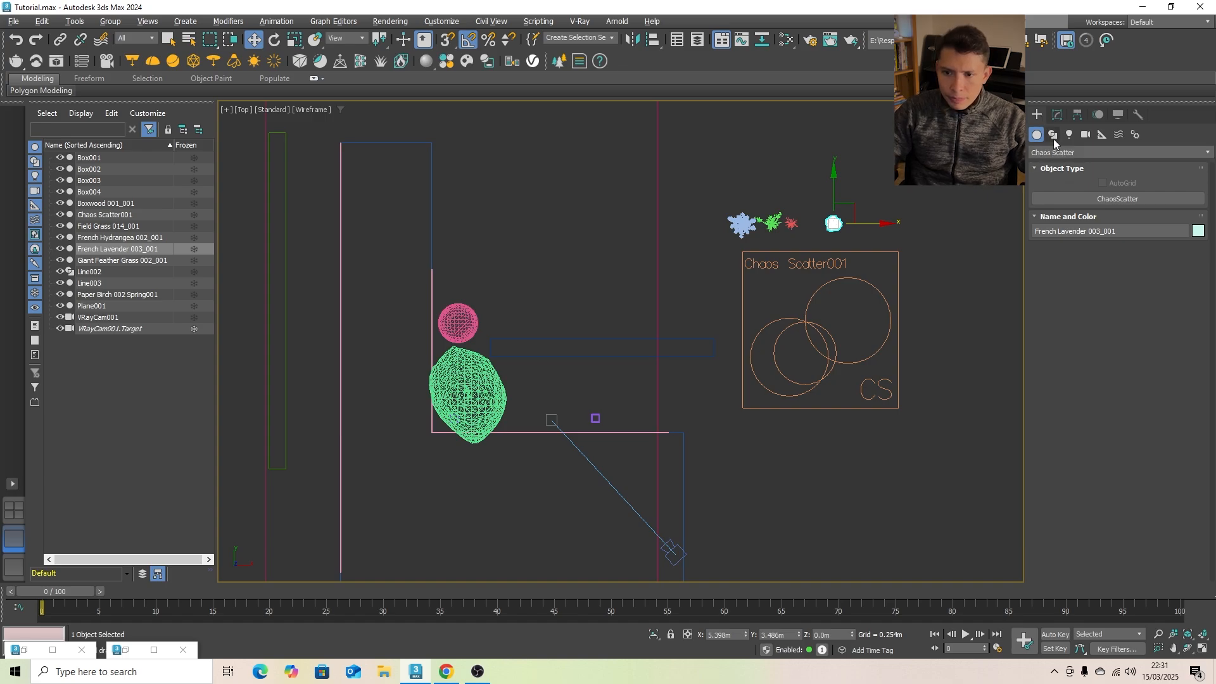
pyautogui.click(1053, 135)
pyautogui.click(1058, 154)
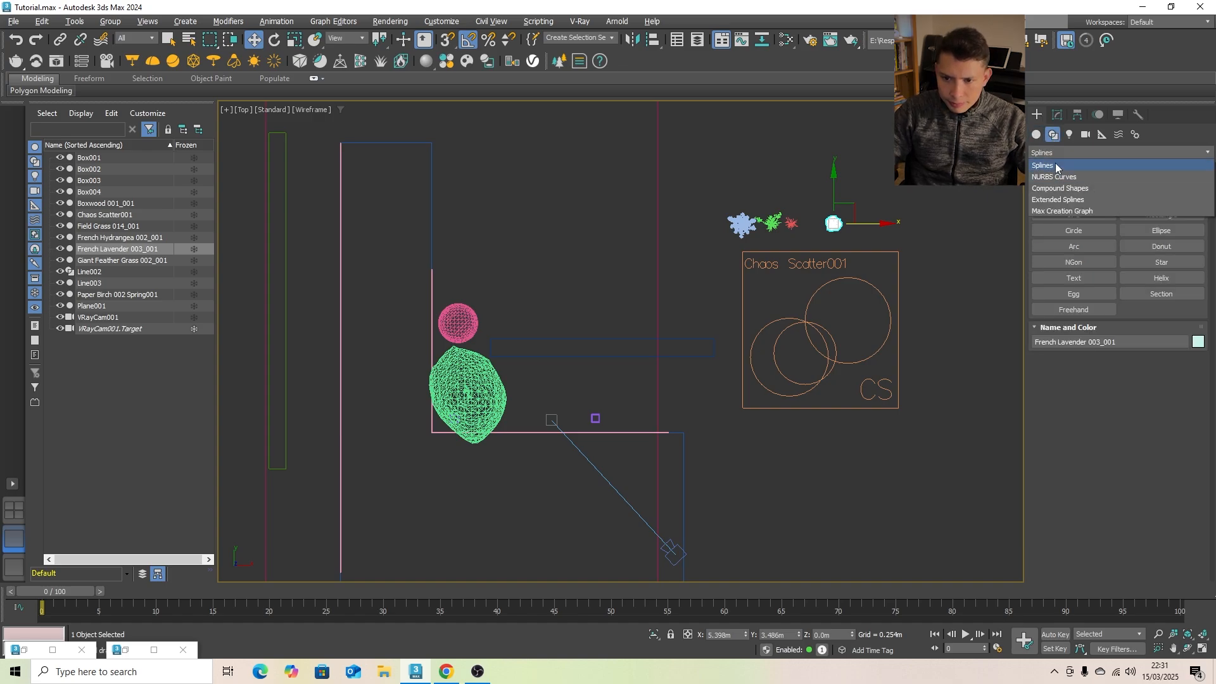
pyautogui.click(1058, 165)
pyautogui.click(1074, 215)
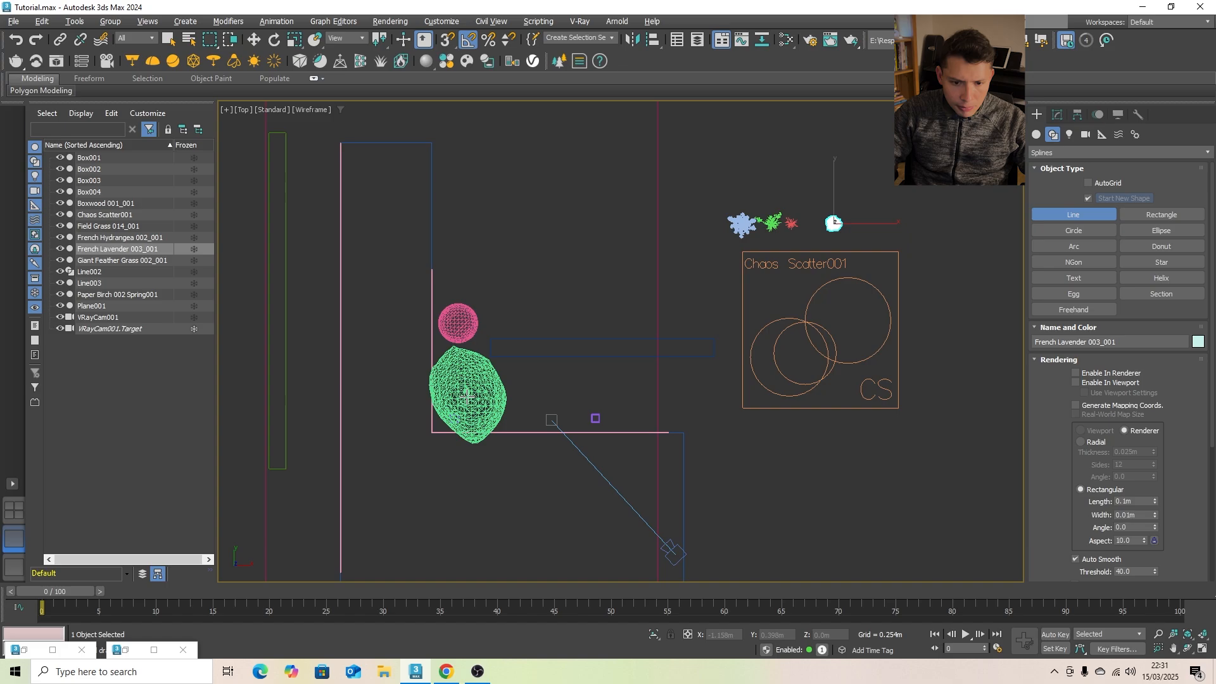
pyautogui.scroll(4, 469, 406)
pyautogui.scroll(5, 359, 430)
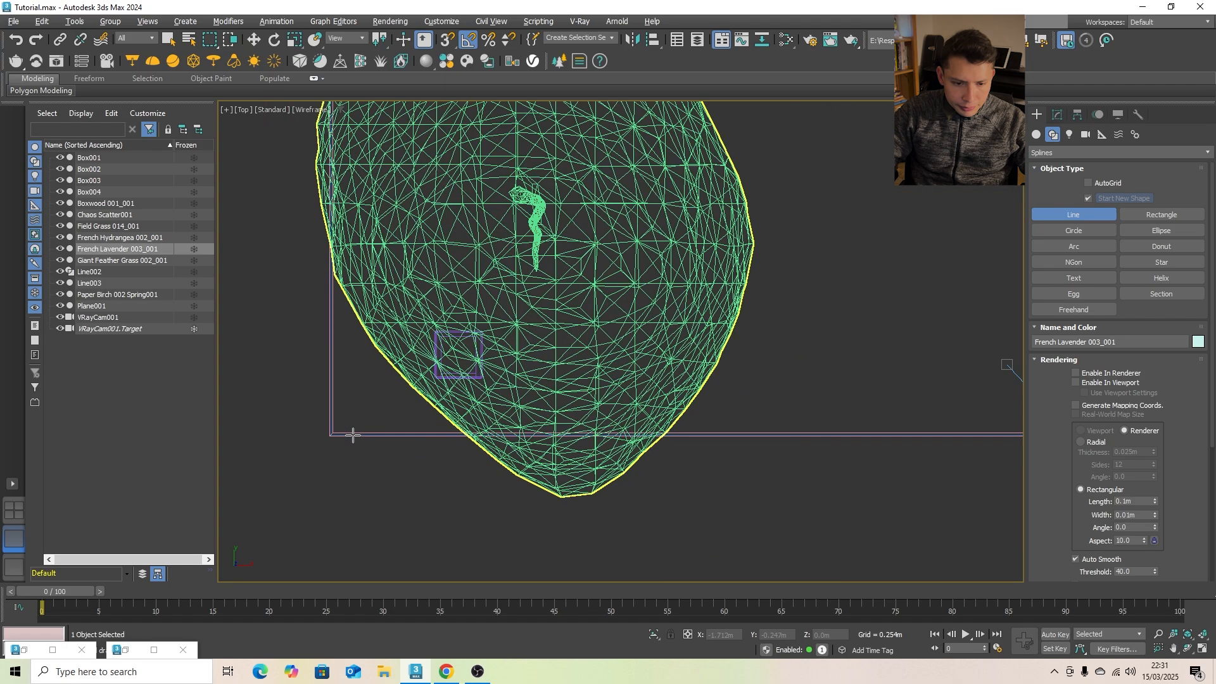
pyautogui.click(345, 435)
pyautogui.scroll(-6, 334, 412)
pyautogui.scroll(3, 641, 408)
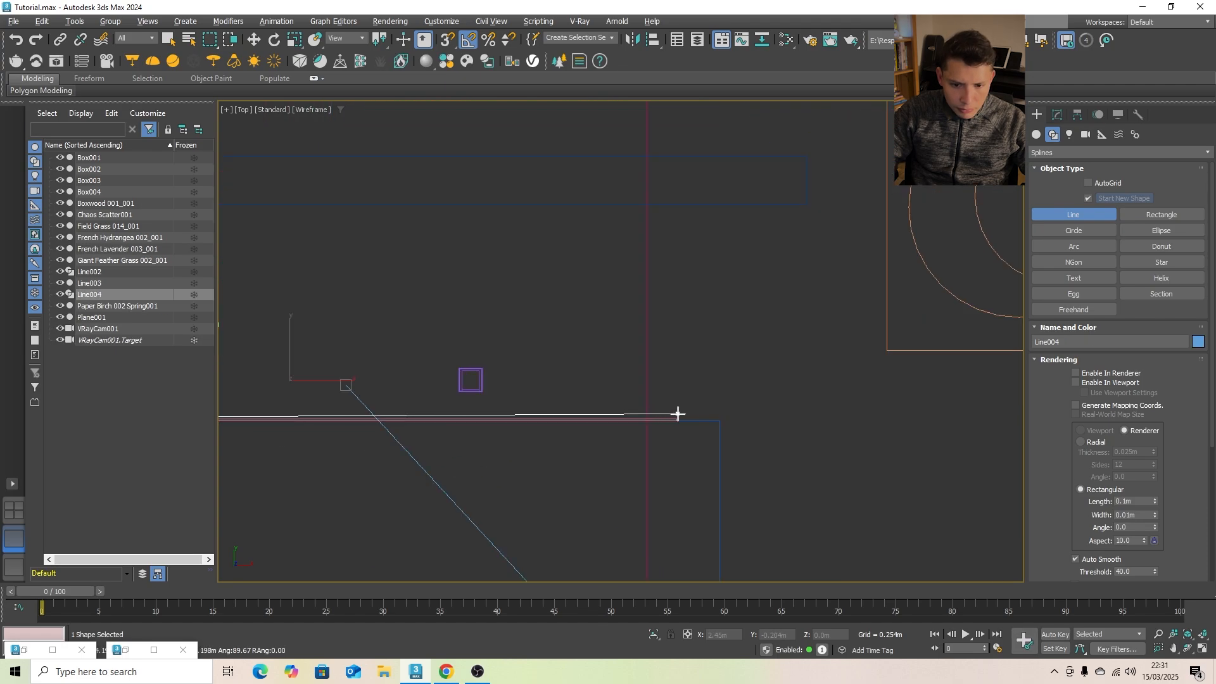
pyautogui.click(641, 415)
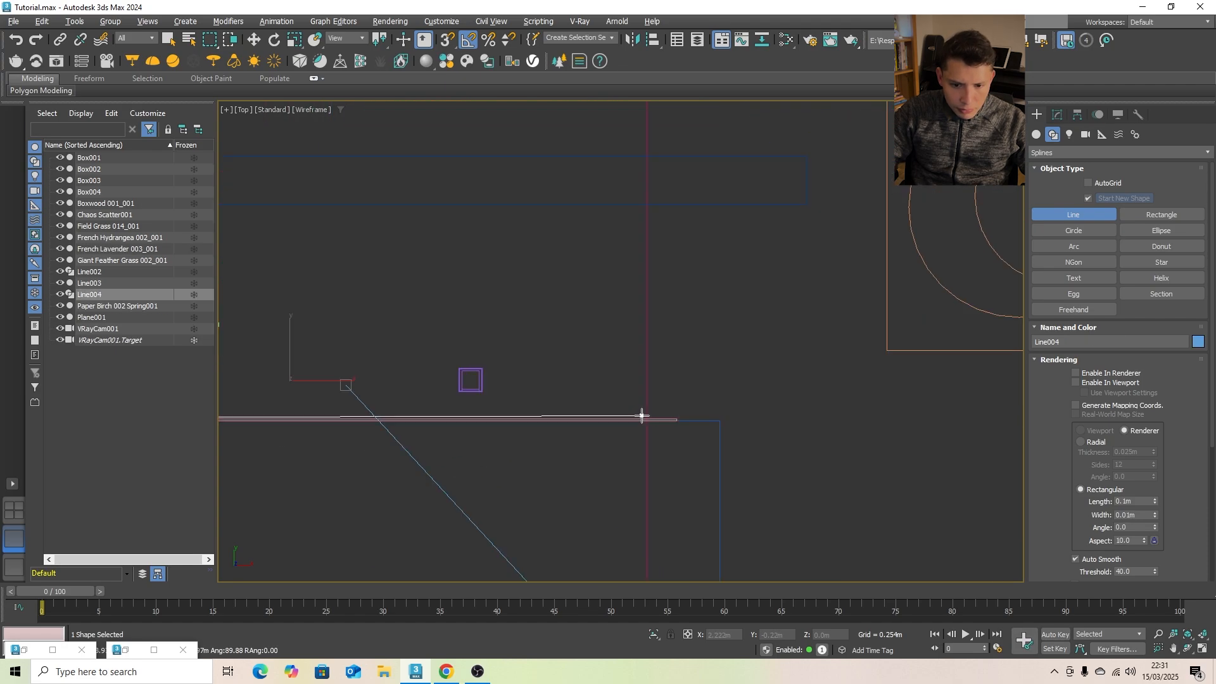
pyautogui.click(643, 213)
# - Continue the line through the bed's remaining corners into an L-shaped outline and close the spline at its starting vertex
pyautogui.scroll(-3, 643, 213)
pyautogui.scroll(3, 381, 215)
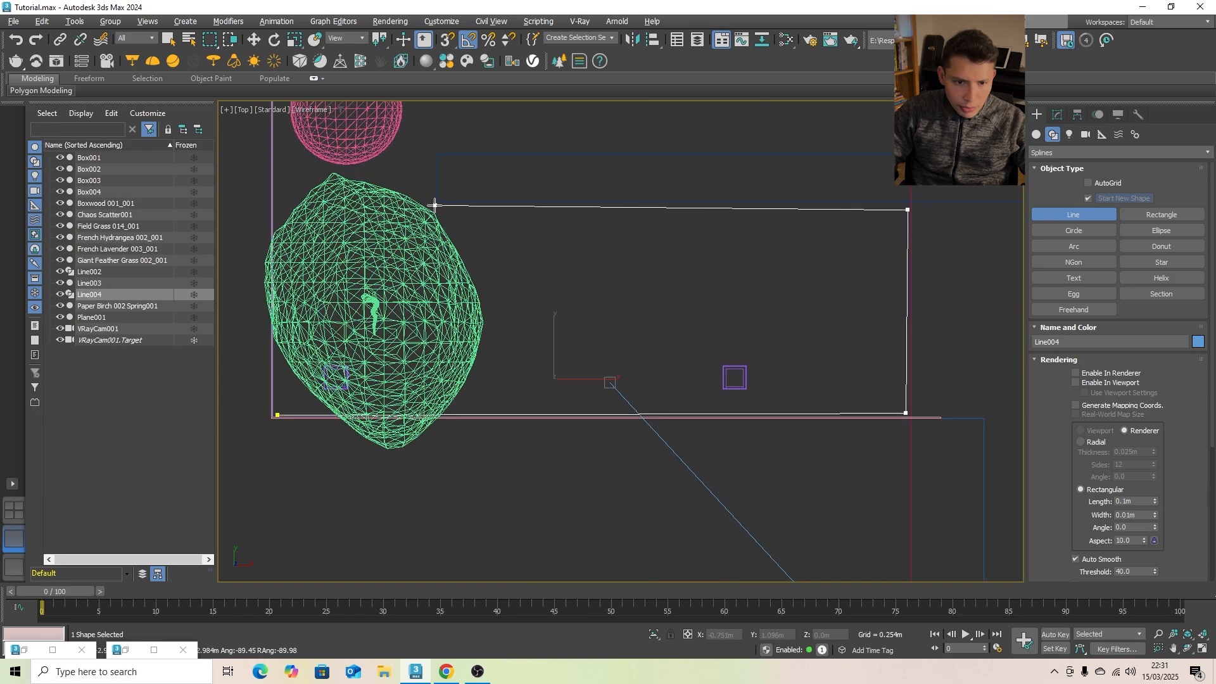
pyautogui.click(433, 205)
pyautogui.scroll(2, 434, 171)
pyautogui.scroll(-3, 435, 170)
pyautogui.scroll(2, 427, 253)
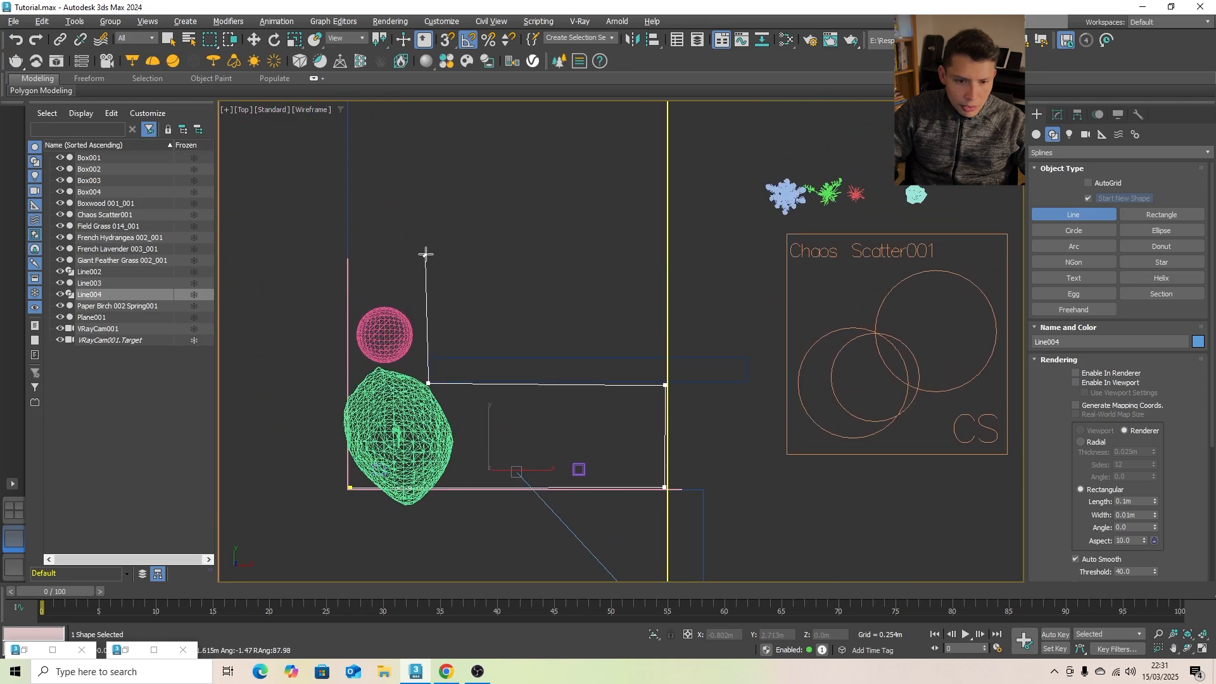
pyautogui.moveTo(435, 180); pyautogui.dragTo(433, 250, button='middle')
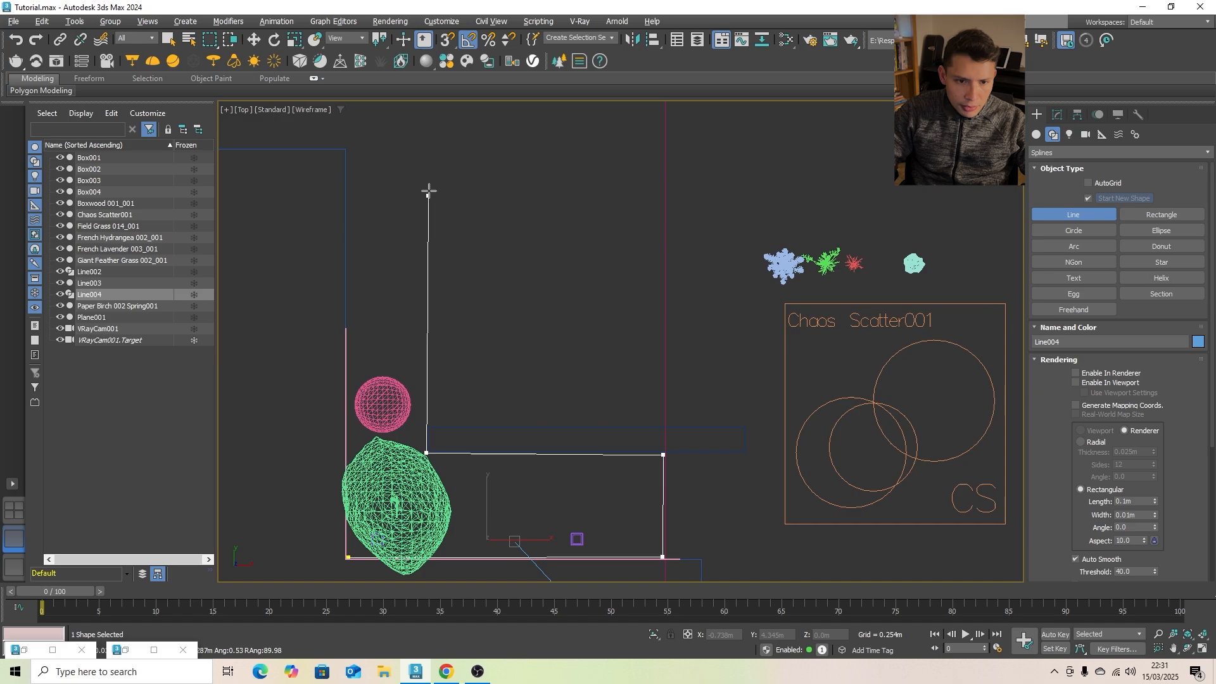
pyautogui.click(429, 151)
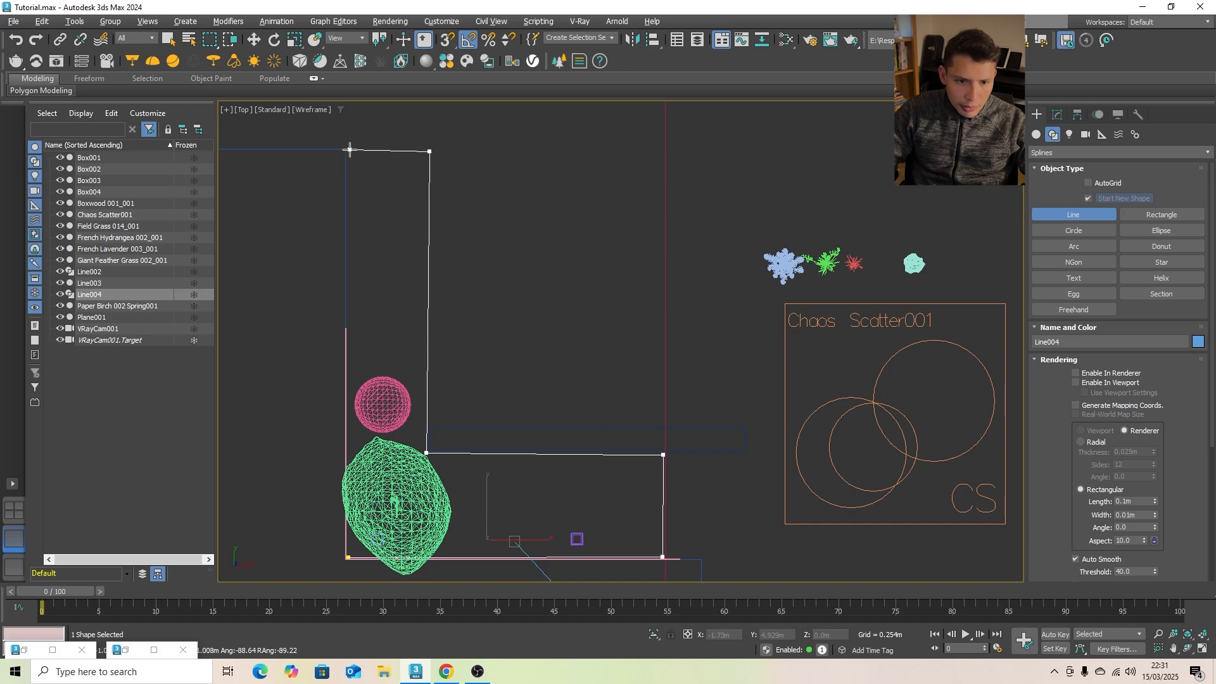
pyautogui.click(350, 150)
pyautogui.scroll(4, 380, 495)
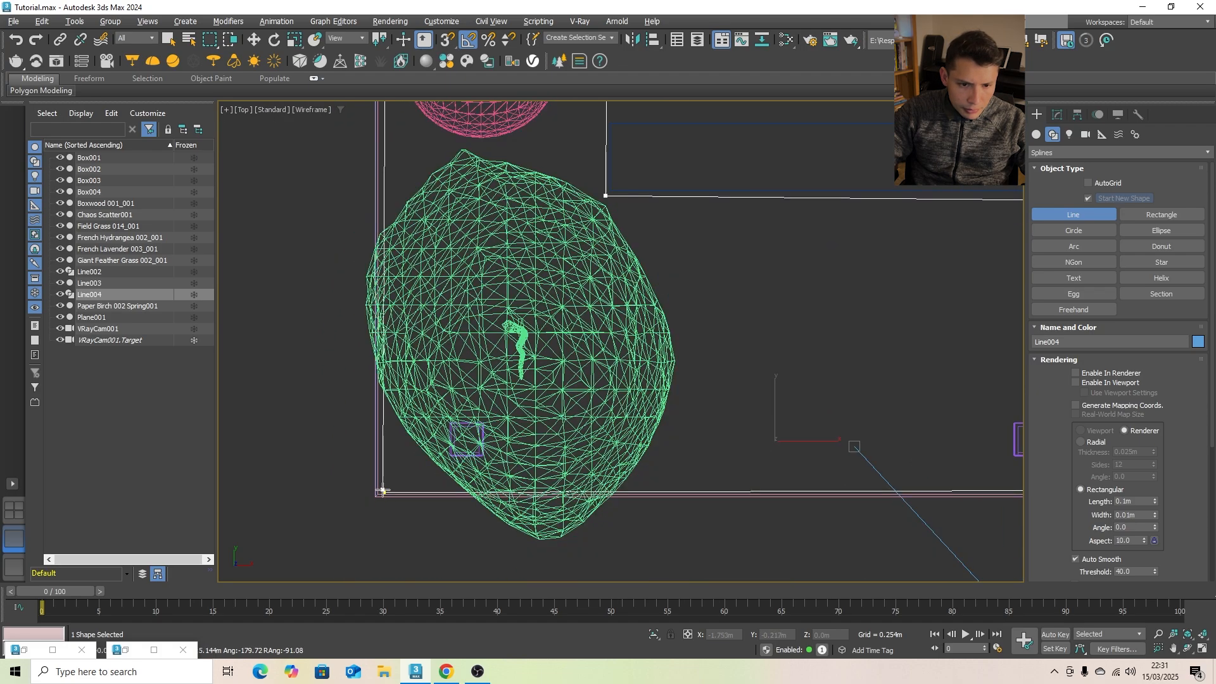
pyautogui.click(382, 491)
pyautogui.click(578, 346)
pyautogui.scroll(-4, 441, 366)
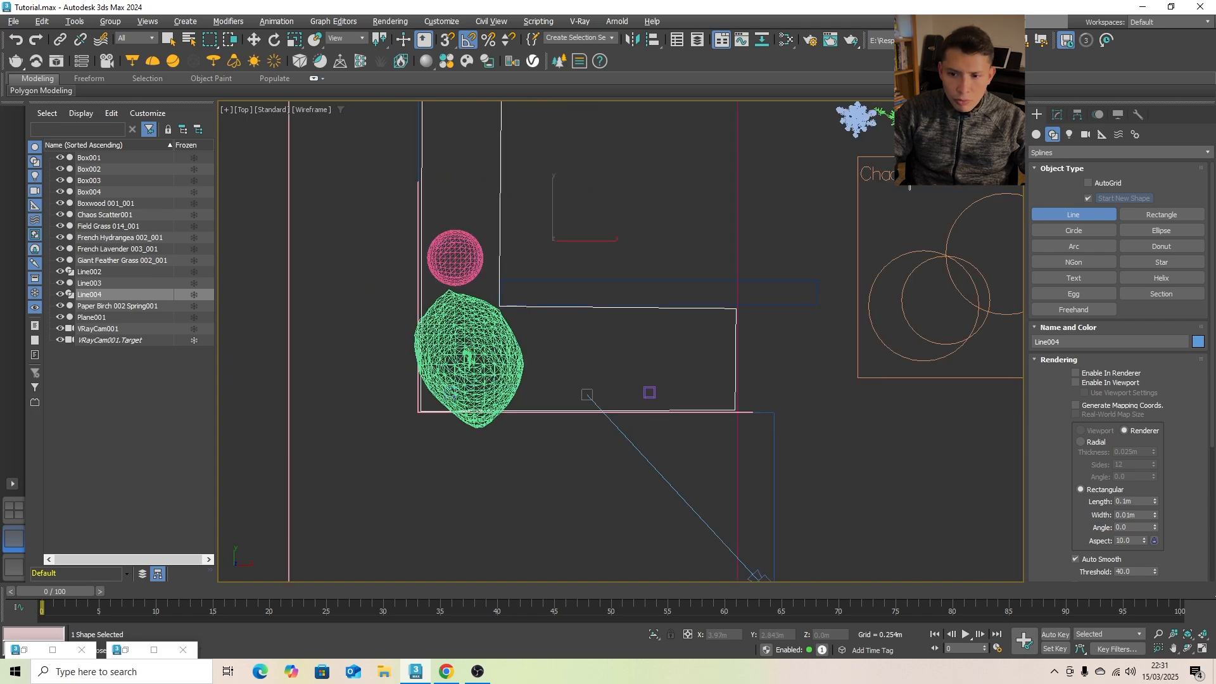
# - Draw a circle spline around the boxwood shrub and another around the birch tree's trunk
pyautogui.click(1081, 229)
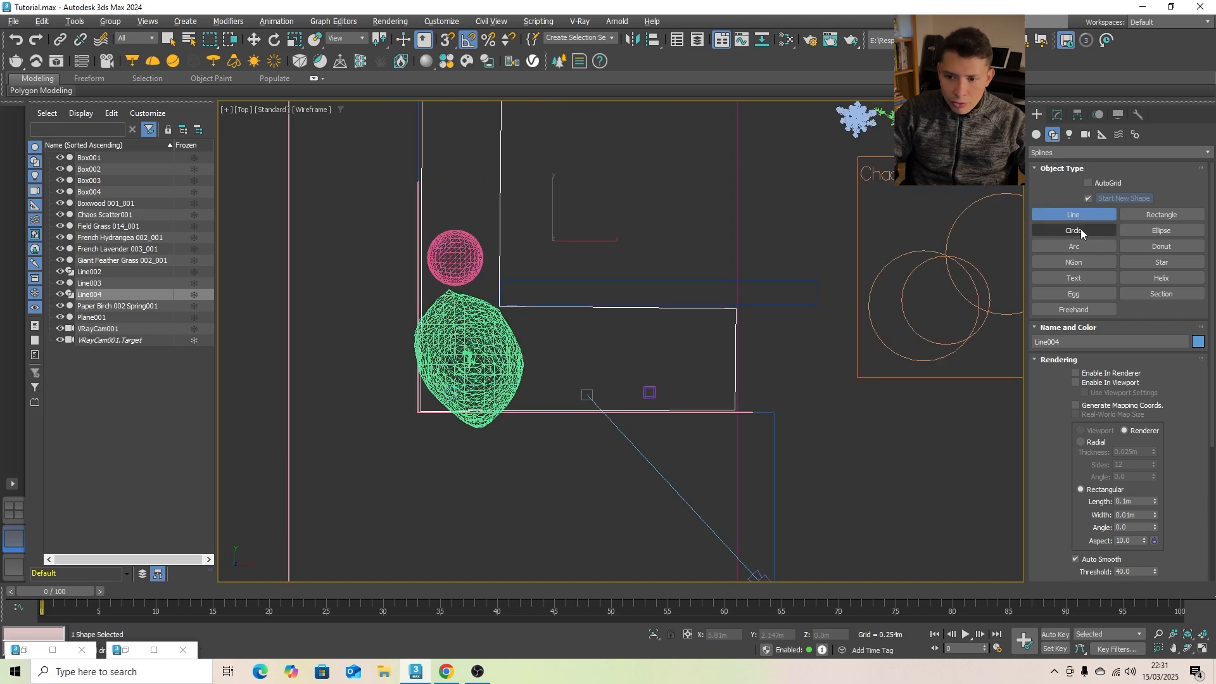
pyautogui.scroll(3, 460, 250)
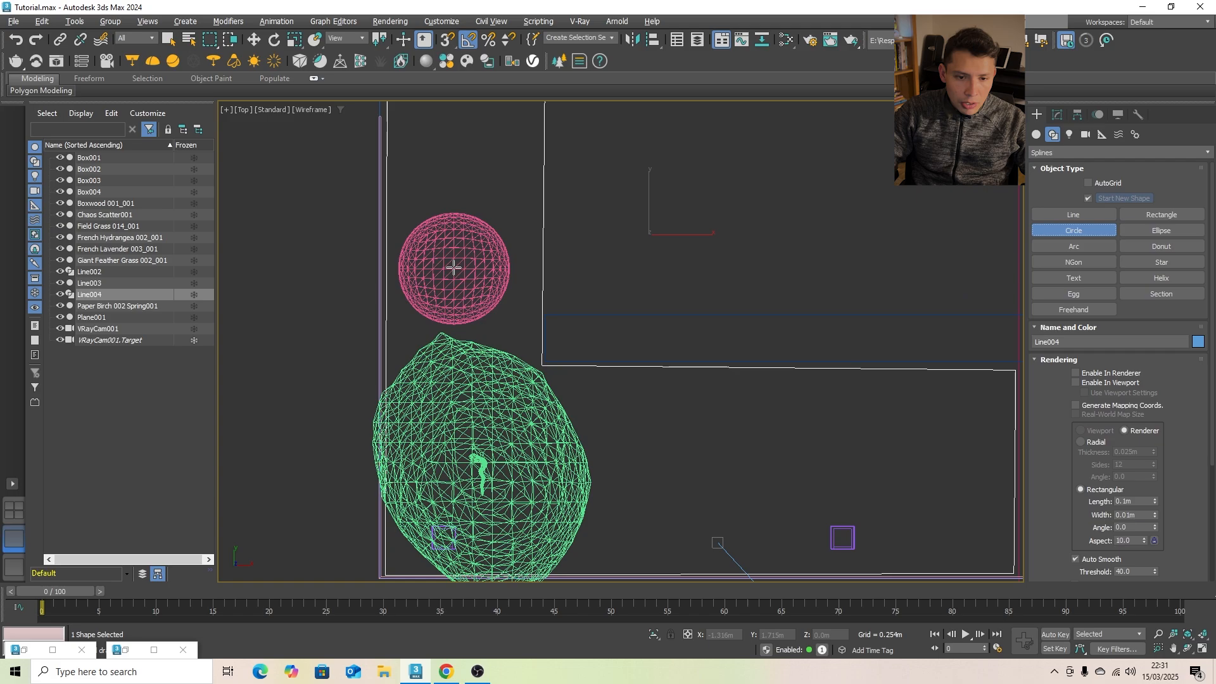
pyautogui.moveTo(453, 268); pyautogui.dragTo(498, 308)
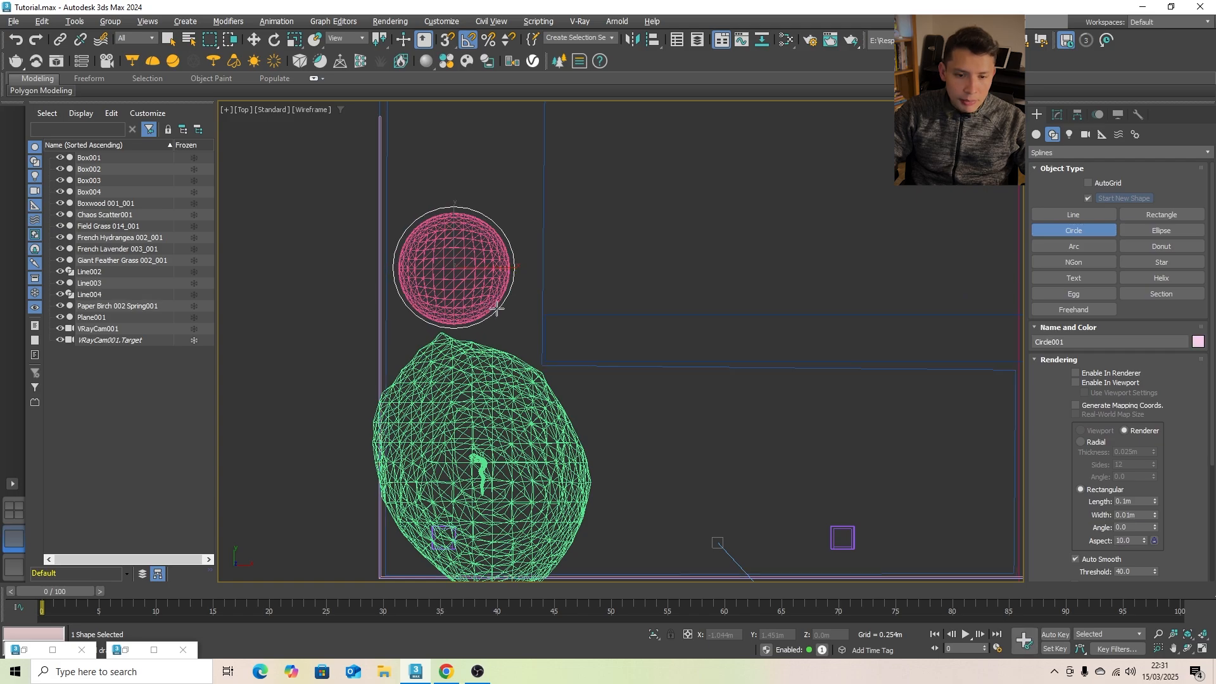
pyautogui.scroll(-3, 498, 308)
pyautogui.scroll(2, 491, 385)
pyautogui.moveTo(481, 361); pyautogui.dragTo(502, 387)
# - Draw a circle spline around each bollard, with a radius of about 0.184 m for the one nearest the camera
pyautogui.scroll(5, 729, 405)
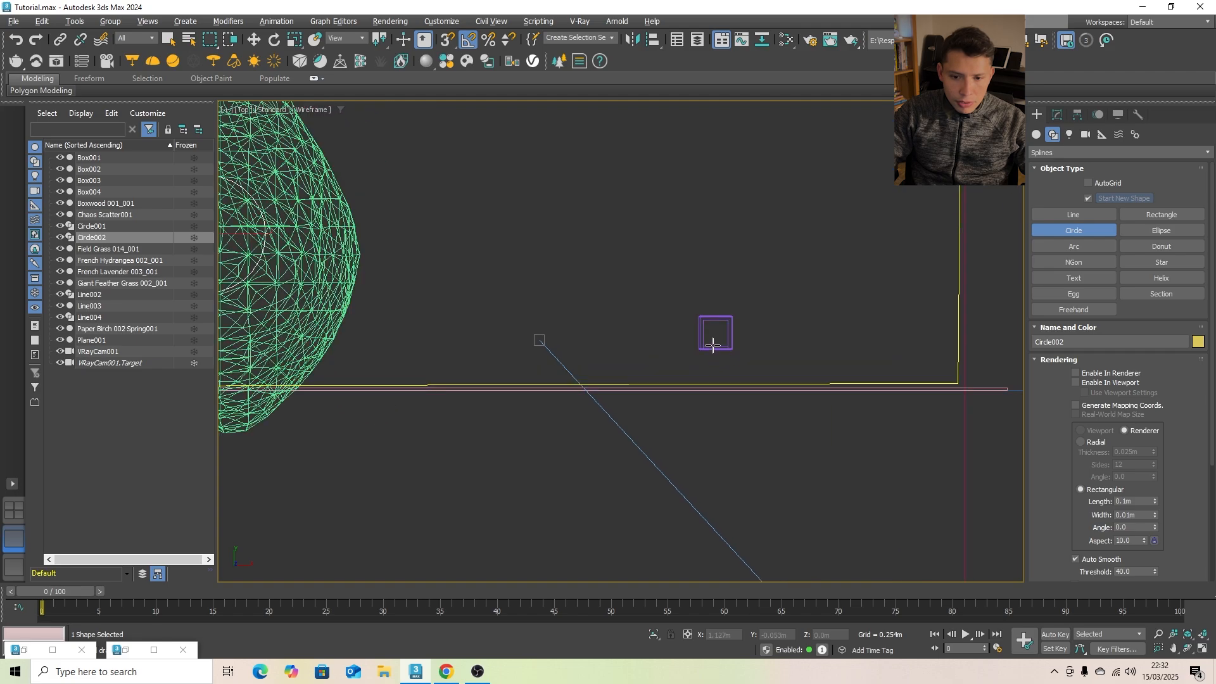
pyautogui.moveTo(714, 336); pyautogui.dragTo(740, 369)
pyautogui.scroll(-2, 717, 342)
pyautogui.moveTo(559, 353); pyautogui.dragTo(780, 352, button='middle')
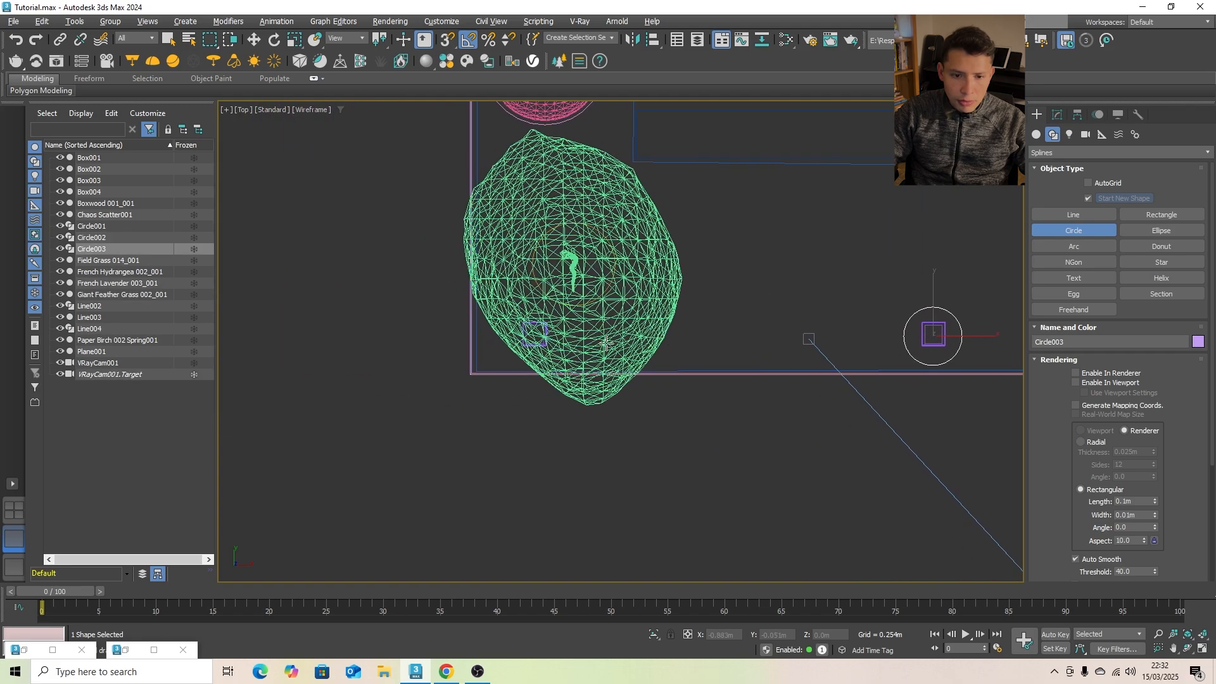
pyautogui.scroll(2, 564, 342)
pyautogui.moveTo(521, 329); pyautogui.dragTo(529, 338)
pyautogui.scroll(-4, 529, 339)
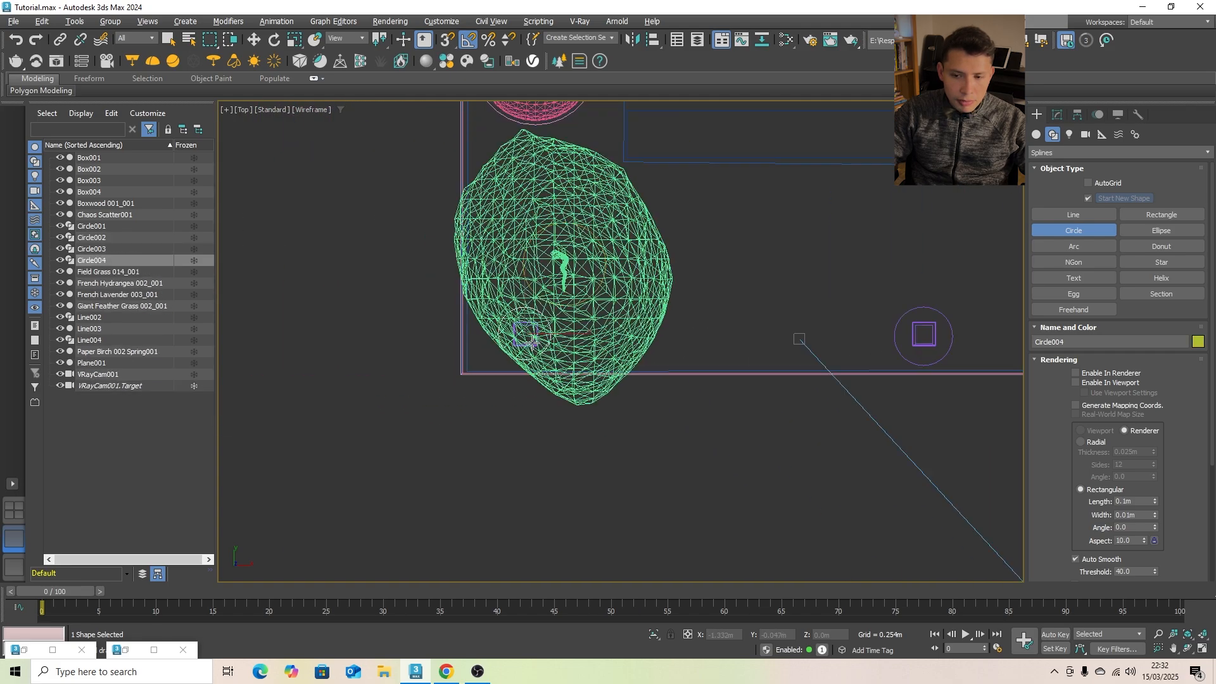
# - Convert the circle around the bollard nearest the camera to an editable spline
pyautogui.click(1057, 114)
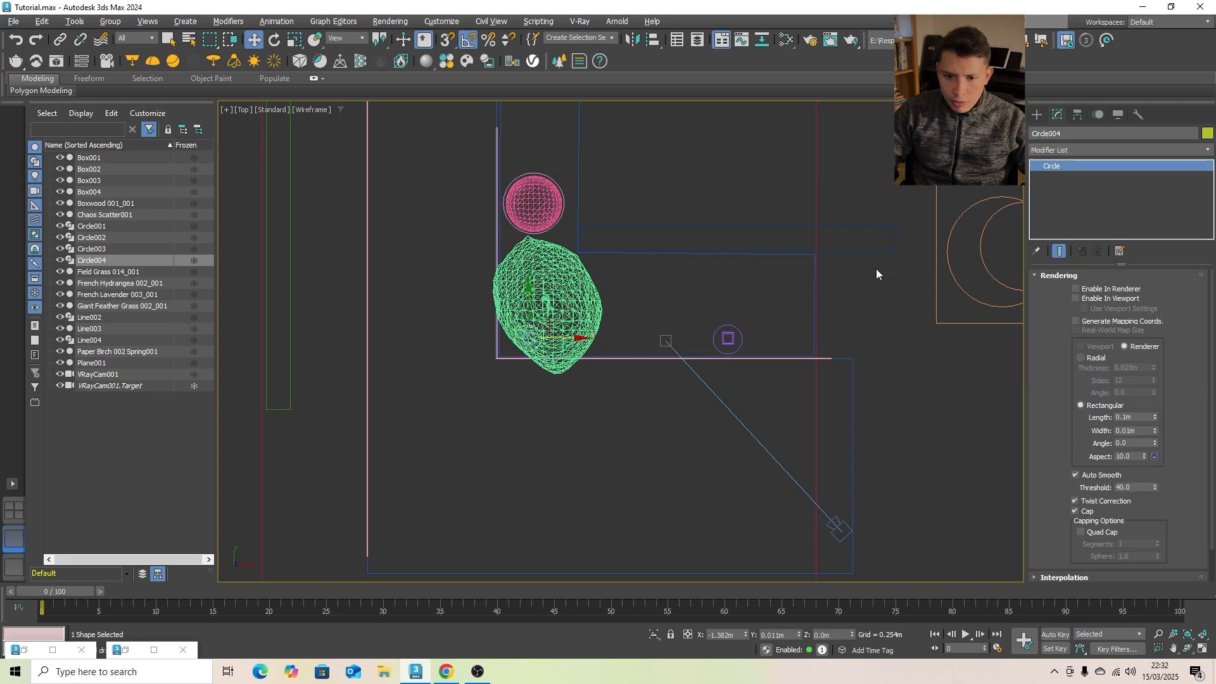
pyautogui.click(724, 331)
pyautogui.scroll(4, 711, 345)
pyautogui.click(724, 350)
pyautogui.scroll(-3, 724, 351)
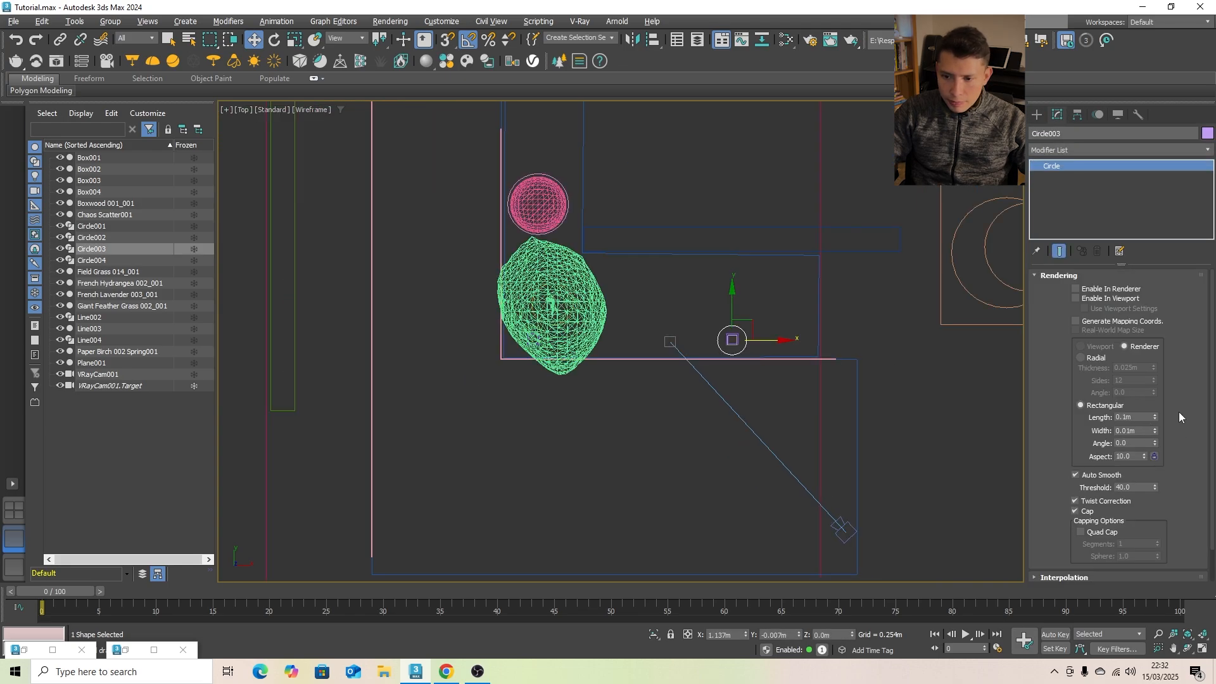
pyautogui.scroll(3, 717, 324)
pyautogui.rightClick(768, 338)
pyautogui.moveTo(841, 492)
pyautogui.click(925, 491)
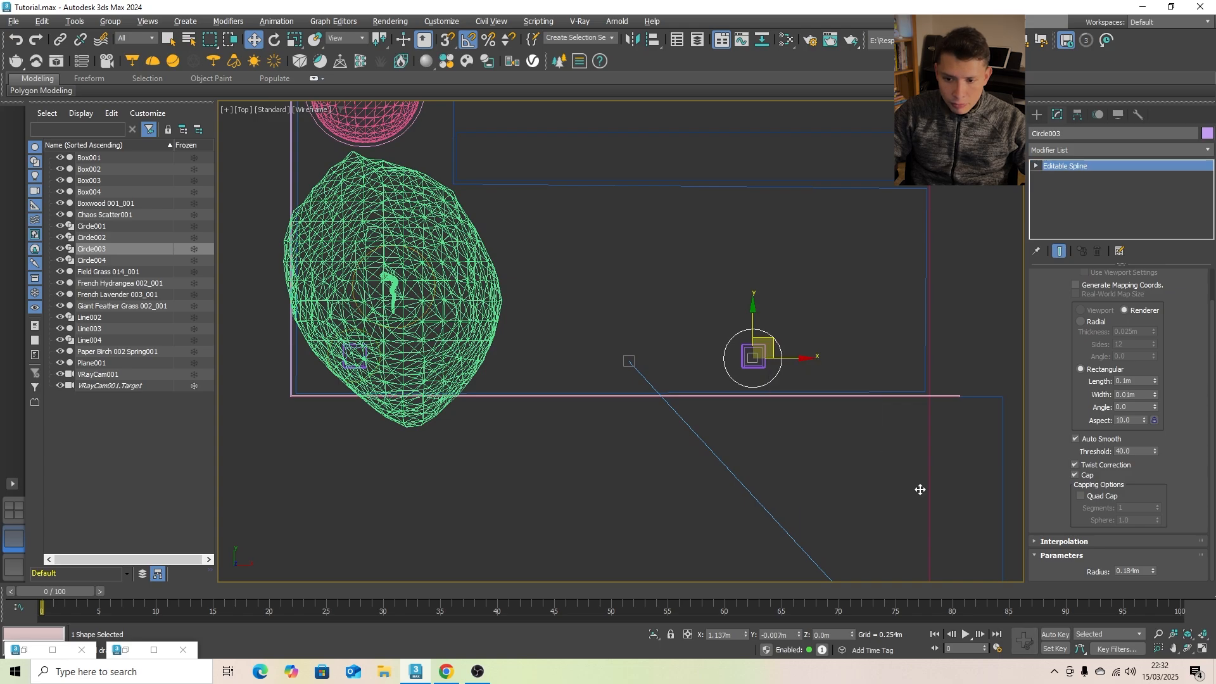
# - Attach the boxwood's circle to the editable spline
pyautogui.scroll(-10, 1183, 450)
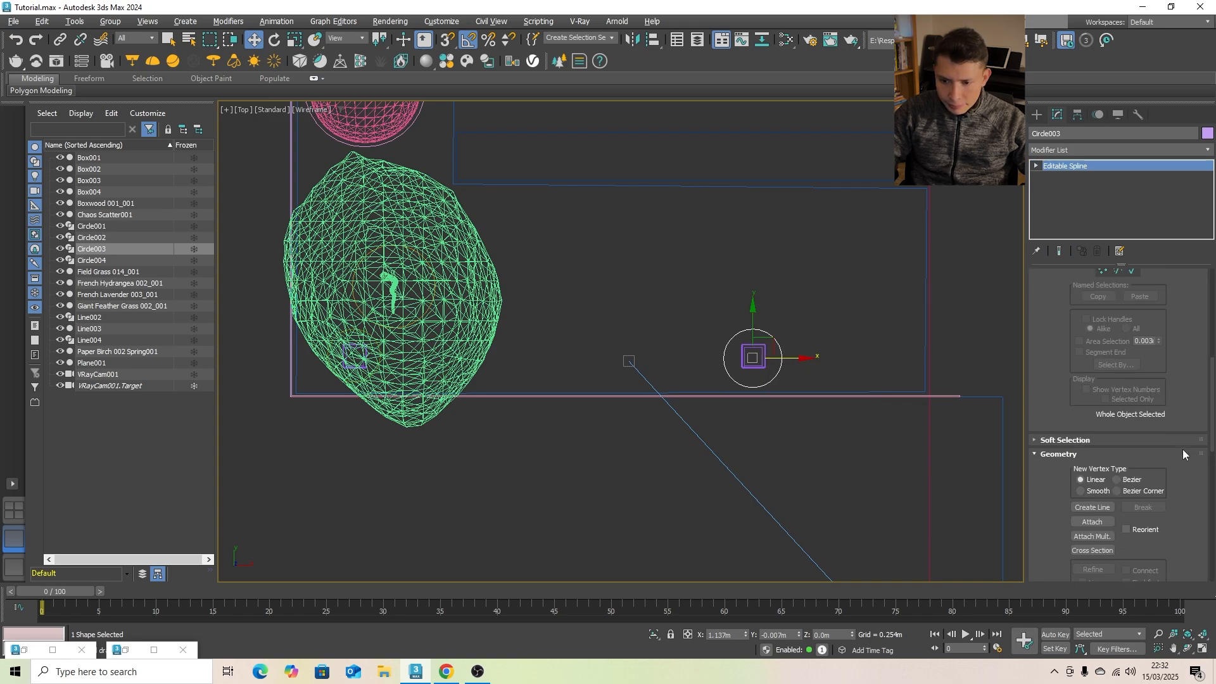
pyautogui.click(1100, 504)
pyautogui.scroll(2, 393, 296)
pyautogui.moveTo(405, 309); pyautogui.dragTo(496, 442, button='middle')
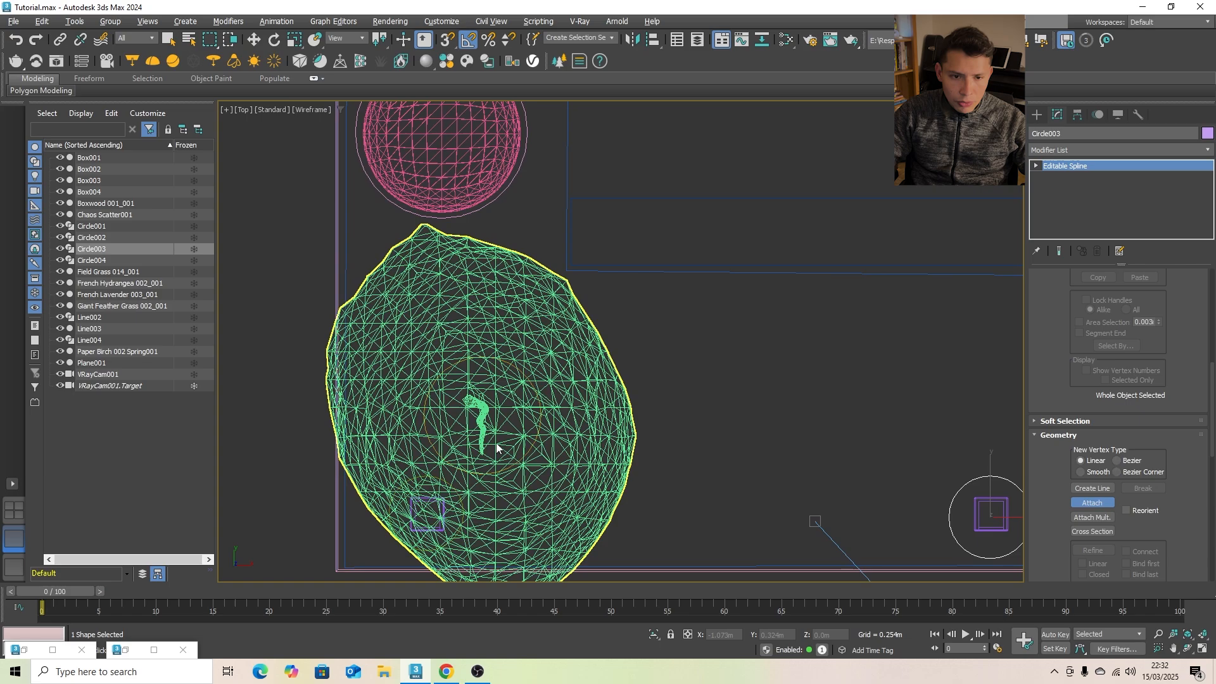
pyautogui.scroll(-2, 496, 441)
pyautogui.moveTo(477, 248); pyautogui.dragTo(488, 344, button='middle')
pyautogui.click(515, 355)
pyautogui.scroll(-3, 515, 355)
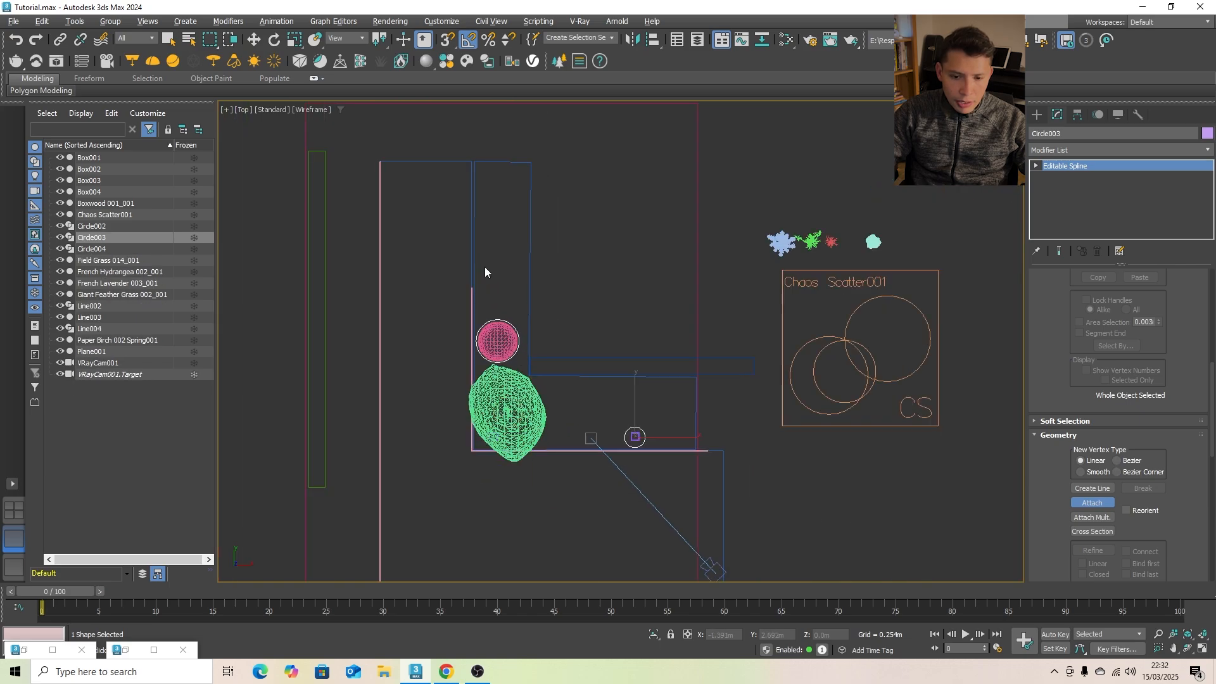
# - Attach the circles around the tree trunk and the other bollard to the same editable spline
pyautogui.scroll(4, 529, 411)
pyautogui.scroll(3, 529, 412)
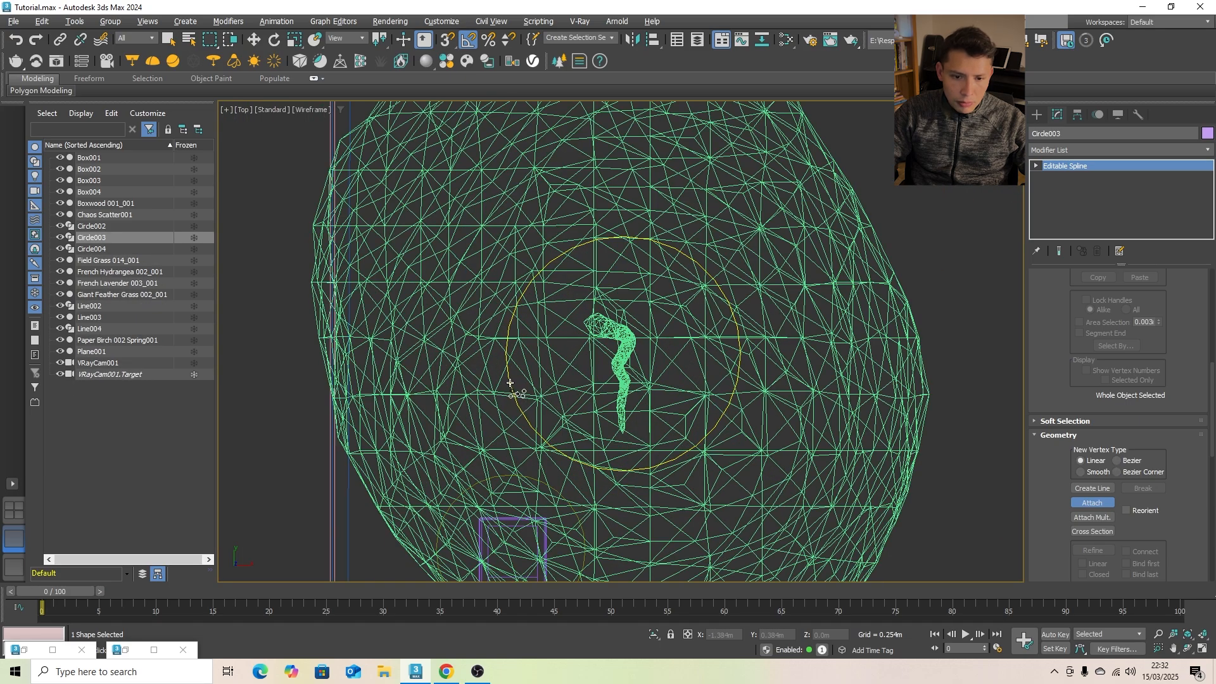
pyautogui.click(511, 384)
pyautogui.scroll(-4, 523, 347)
pyautogui.scroll(5, 506, 412)
pyautogui.scroll(5, 491, 412)
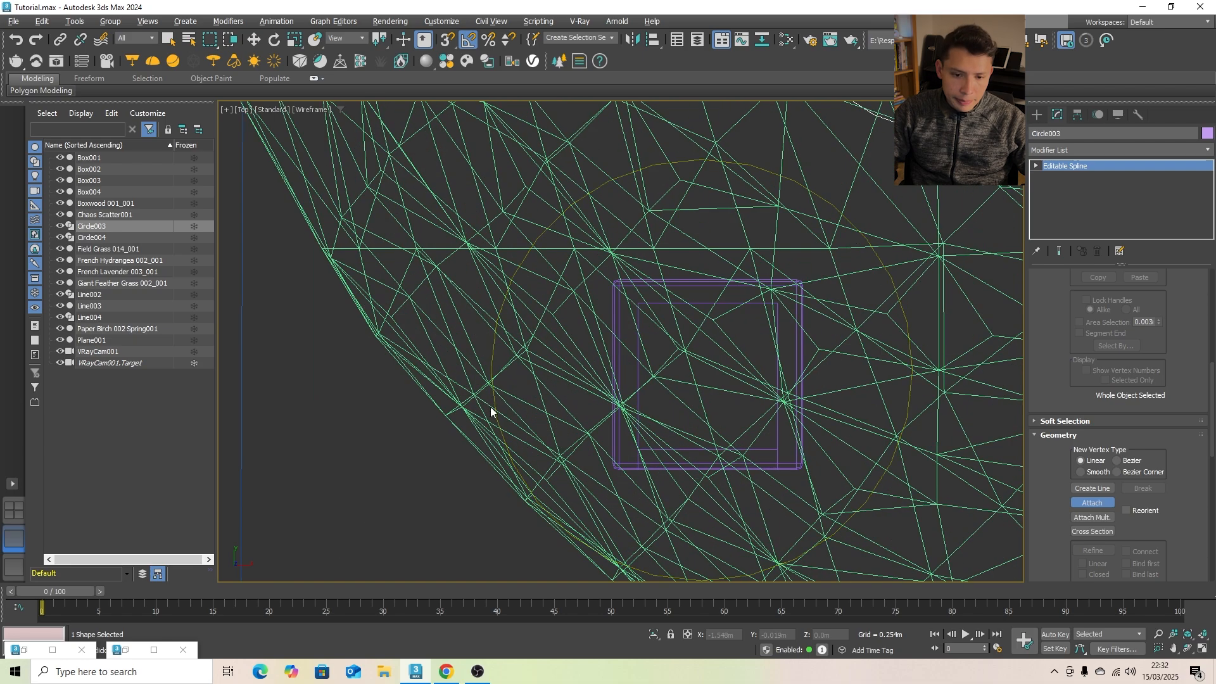
pyautogui.click(493, 366)
pyautogui.scroll(-6, 494, 361)
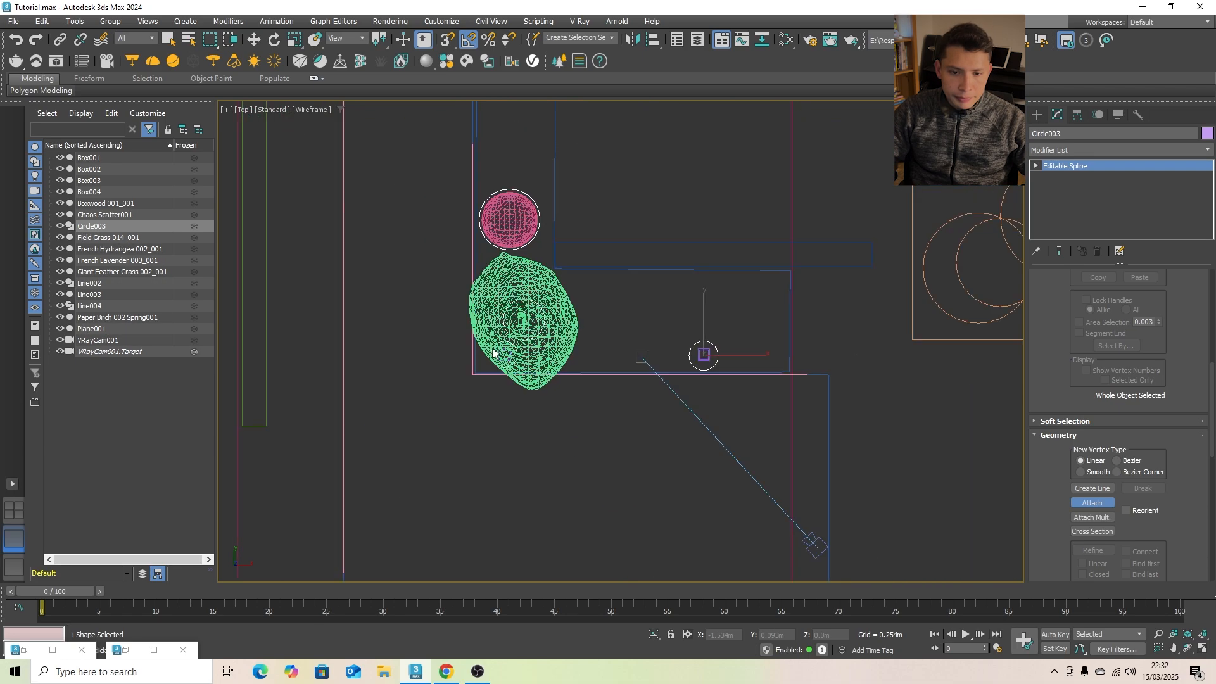
pyautogui.moveTo(600, 304); pyautogui.dragTo(474, 387, button='middle')
# - Add the French lavender, field grass, giant feather grass and French hydrangea as instanced models of Chaos Scatter001
pyautogui.click(1038, 115)
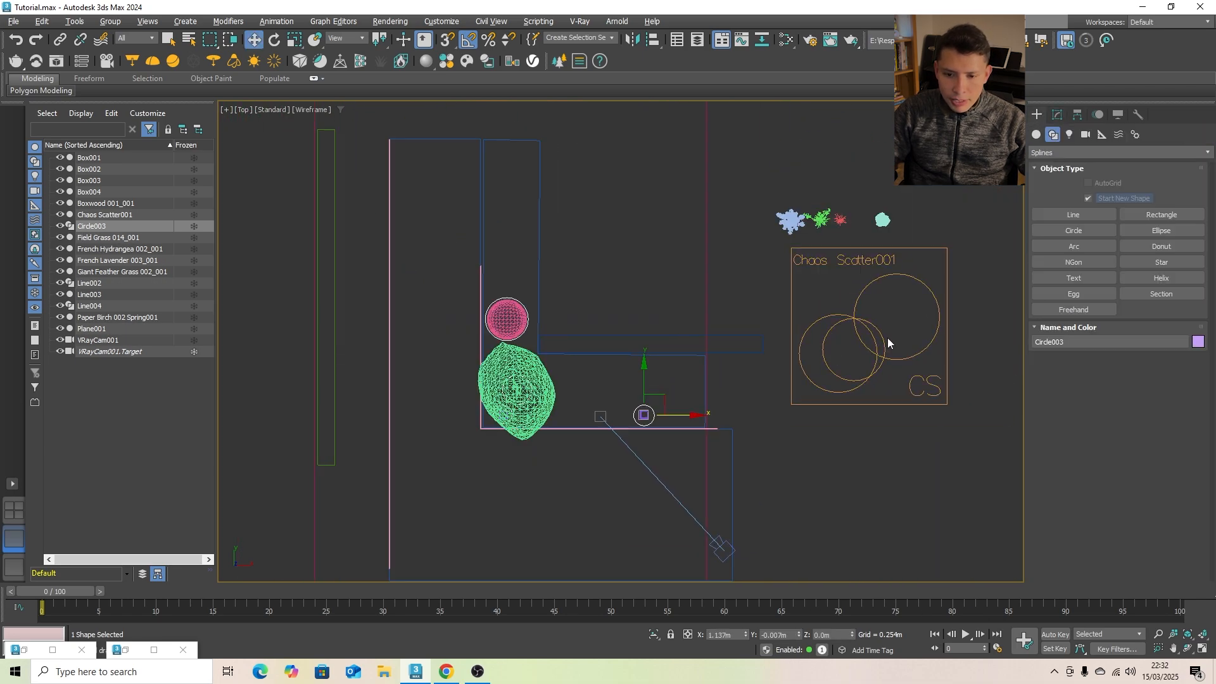
pyautogui.scroll(-2, 799, 362)
pyautogui.press('w')
pyautogui.click(895, 326)
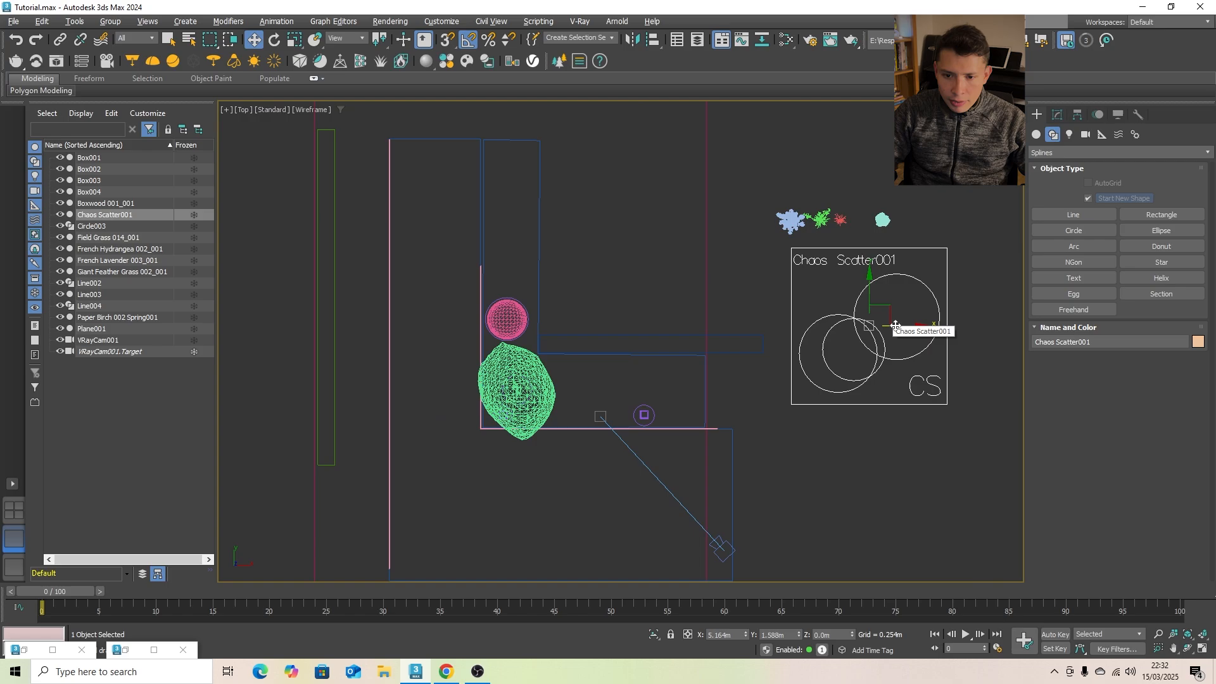
pyautogui.click(1058, 115)
pyautogui.click(1053, 277)
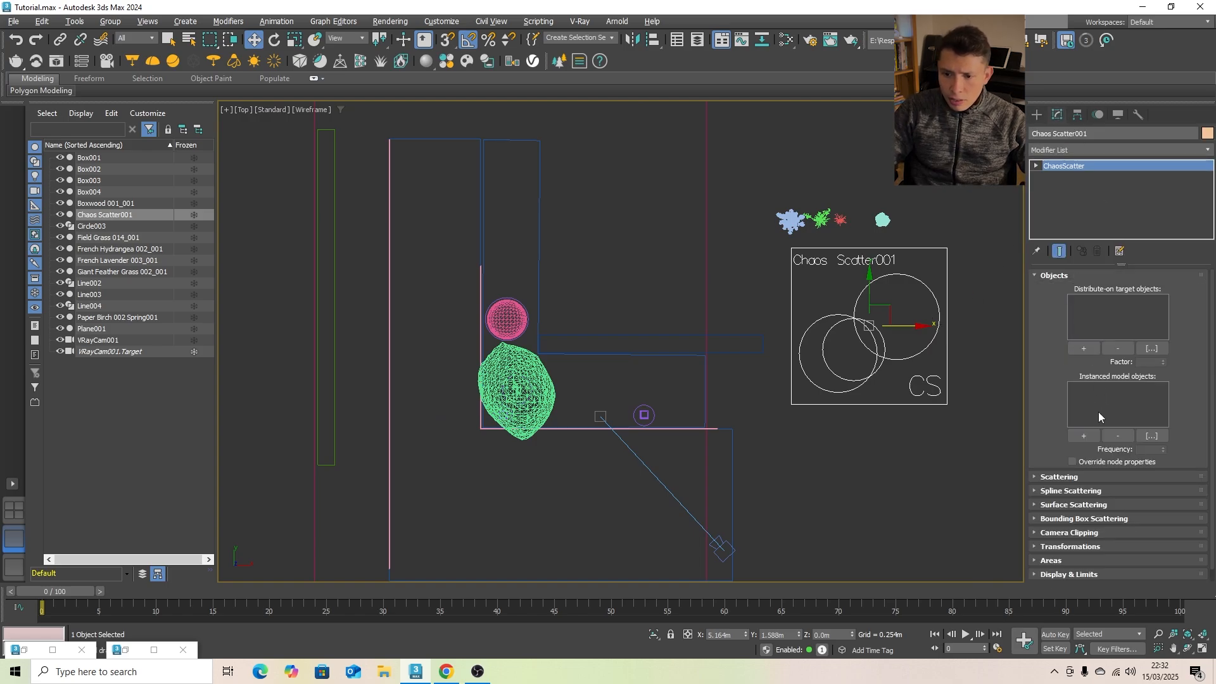
pyautogui.click(1084, 437)
pyautogui.scroll(3, 841, 203)
pyautogui.click(910, 226)
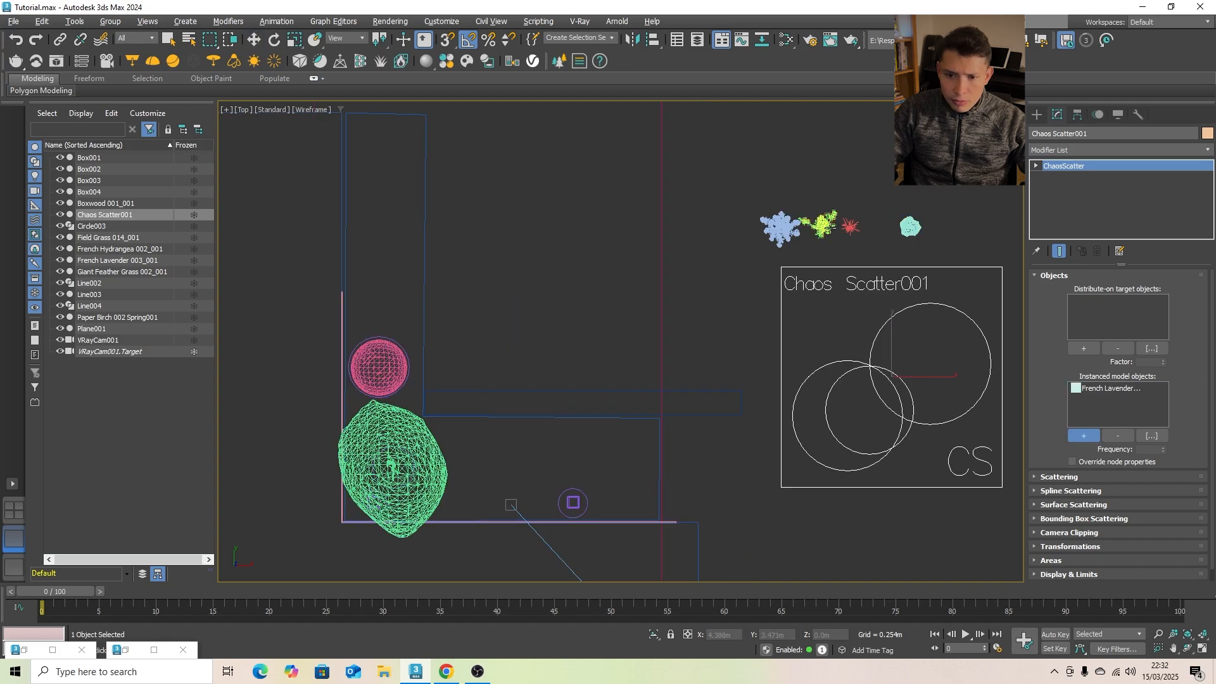
pyautogui.click(850, 227)
pyautogui.click(822, 224)
pyautogui.click(780, 228)
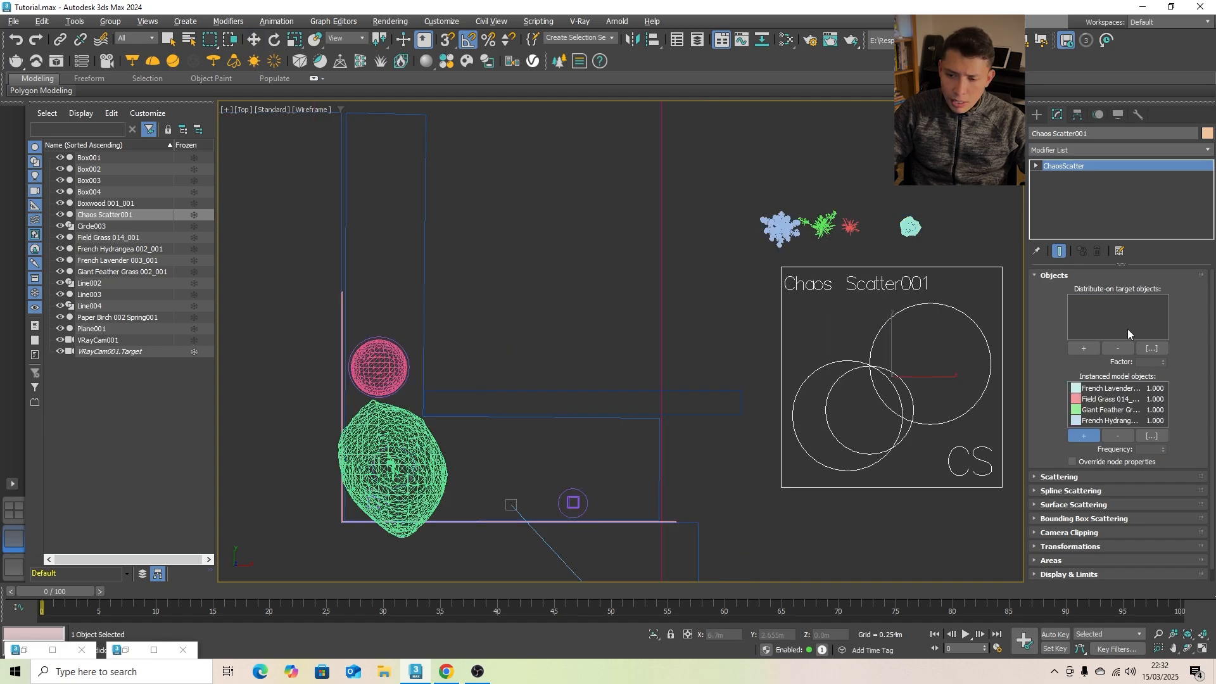
# - Set the ground plane Plane001 as the scatter's distribute-on target object
pyautogui.click(1092, 348)
pyautogui.scroll(-2, 726, 332)
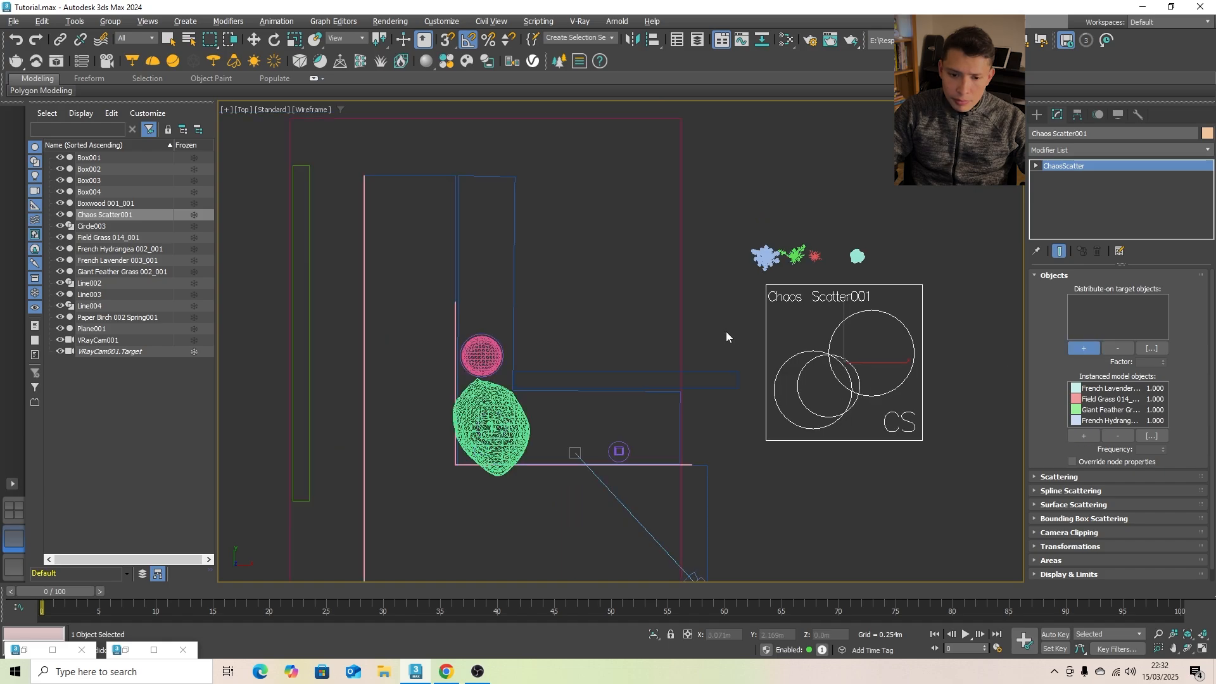
pyautogui.click(682, 350)
pyautogui.scroll(-2, 679, 342)
pyautogui.scroll(2, 644, 402)
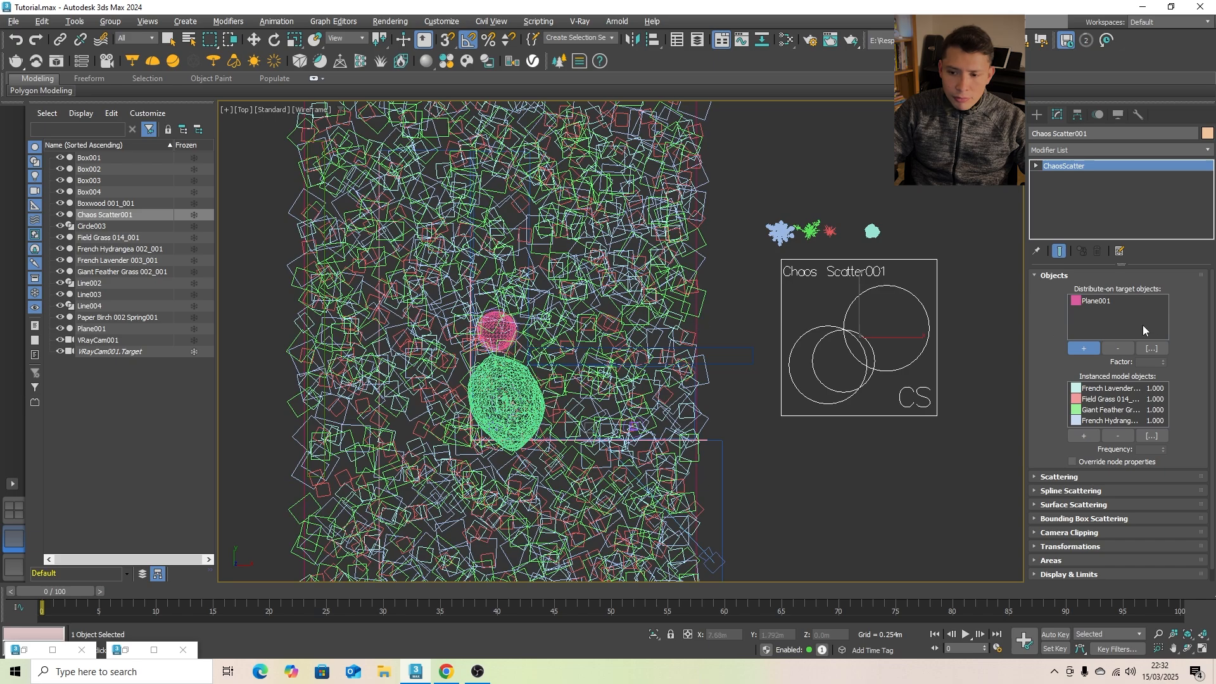
pyautogui.moveTo(1211, 344); pyautogui.dragTo(1210, 353)
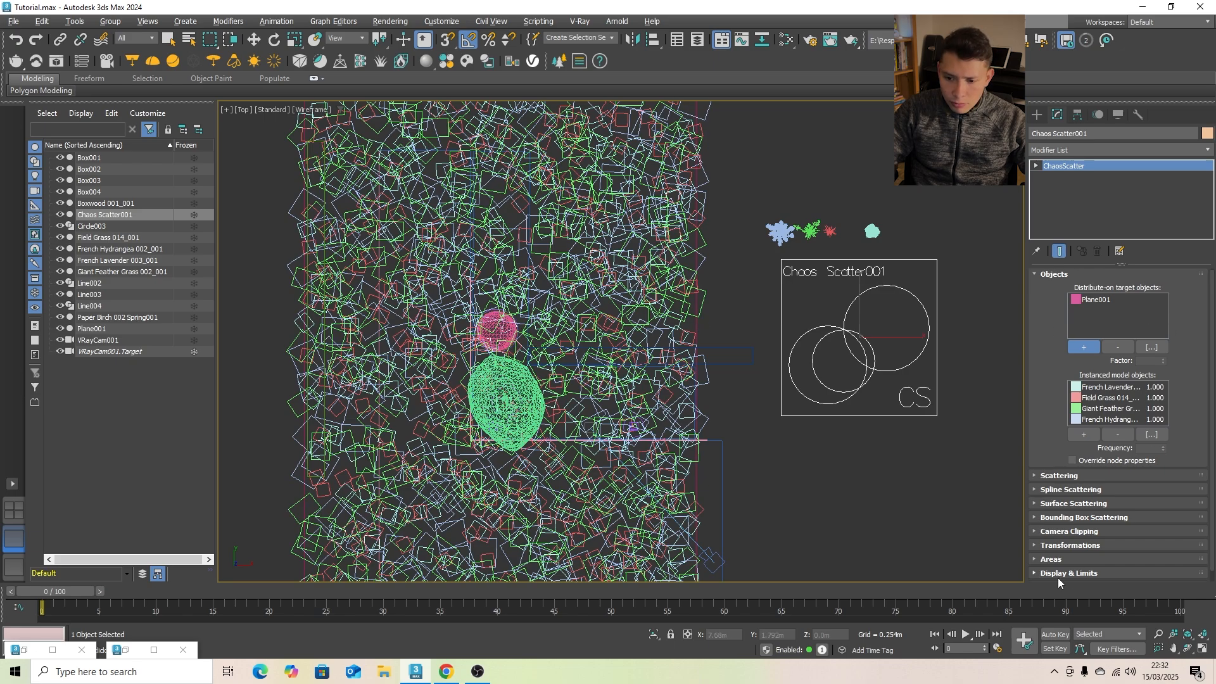
# - Restrict the scatter to the L-shaped planting bed by adding its outline Line004 as a spline include
pyautogui.click(1050, 560)
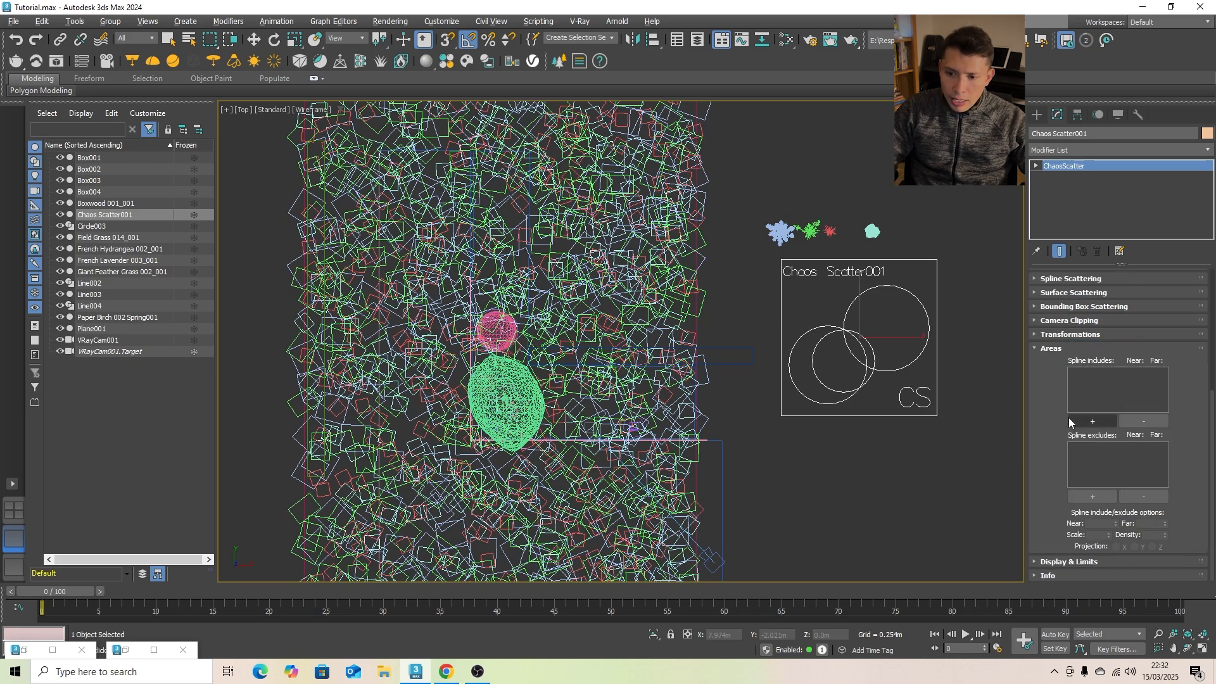
pyautogui.scroll(5, 704, 446)
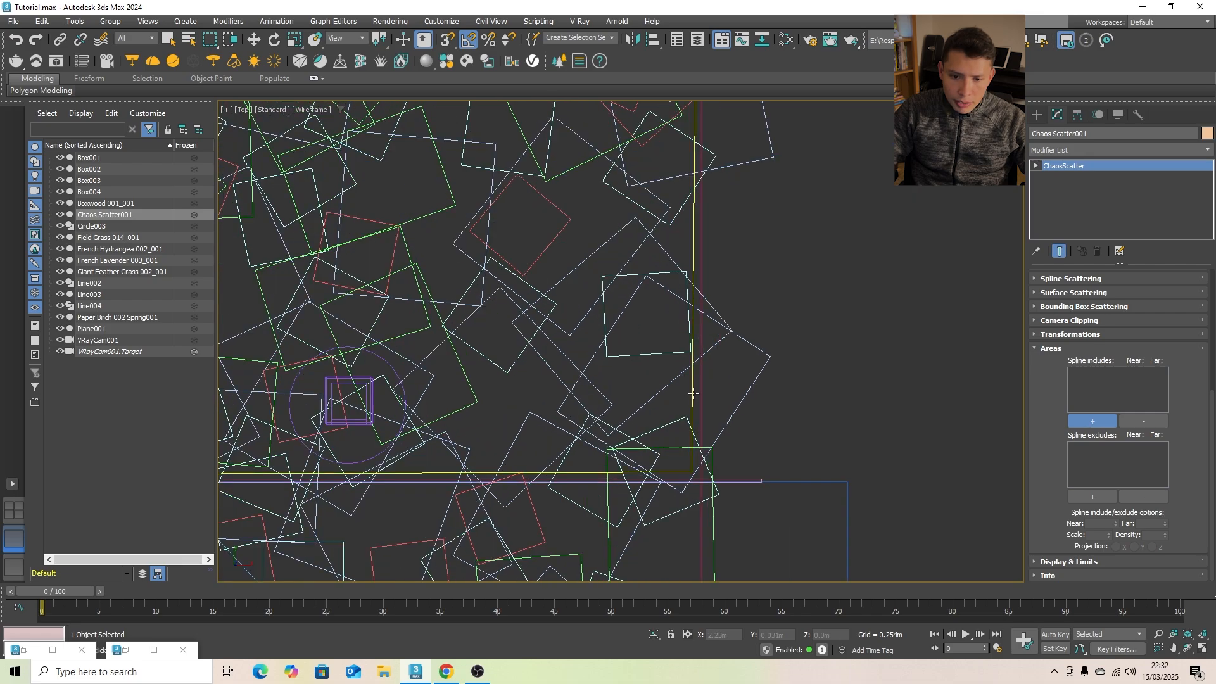
pyautogui.click(691, 383)
pyautogui.scroll(-4, 687, 383)
# - Add the combined circle spline around the boxwood, tree trunk and bollards as a spline exclude of the scatter
pyautogui.click(1079, 498)
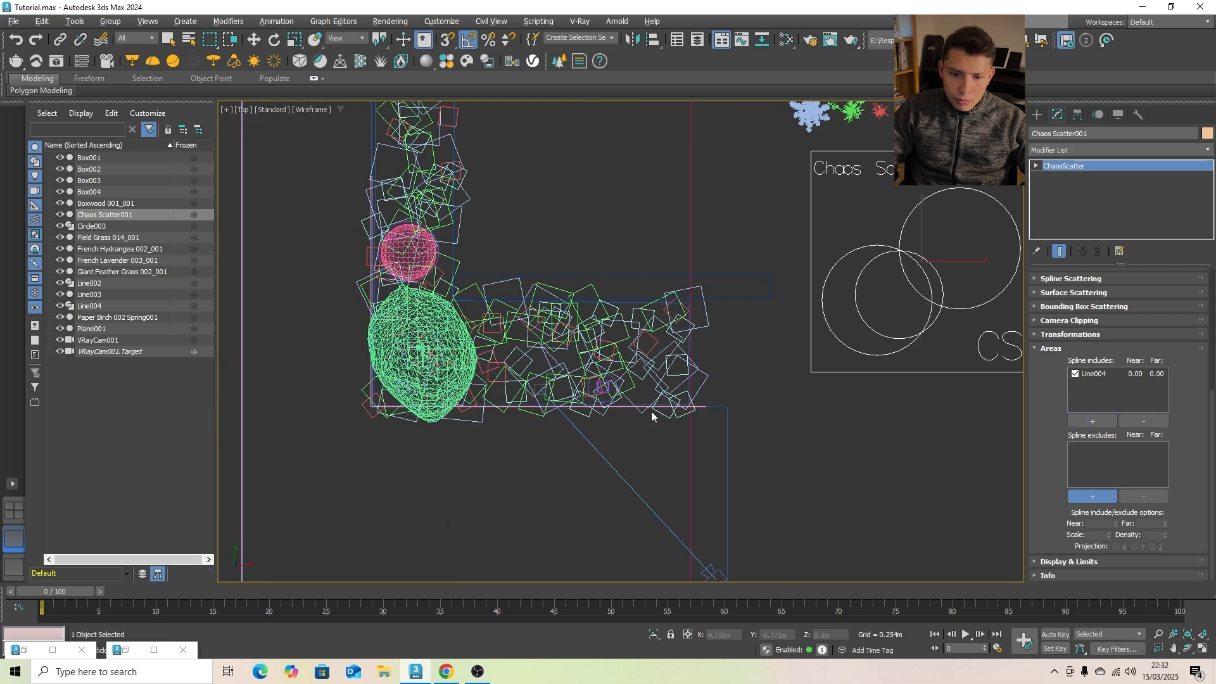
pyautogui.scroll(10, 412, 247)
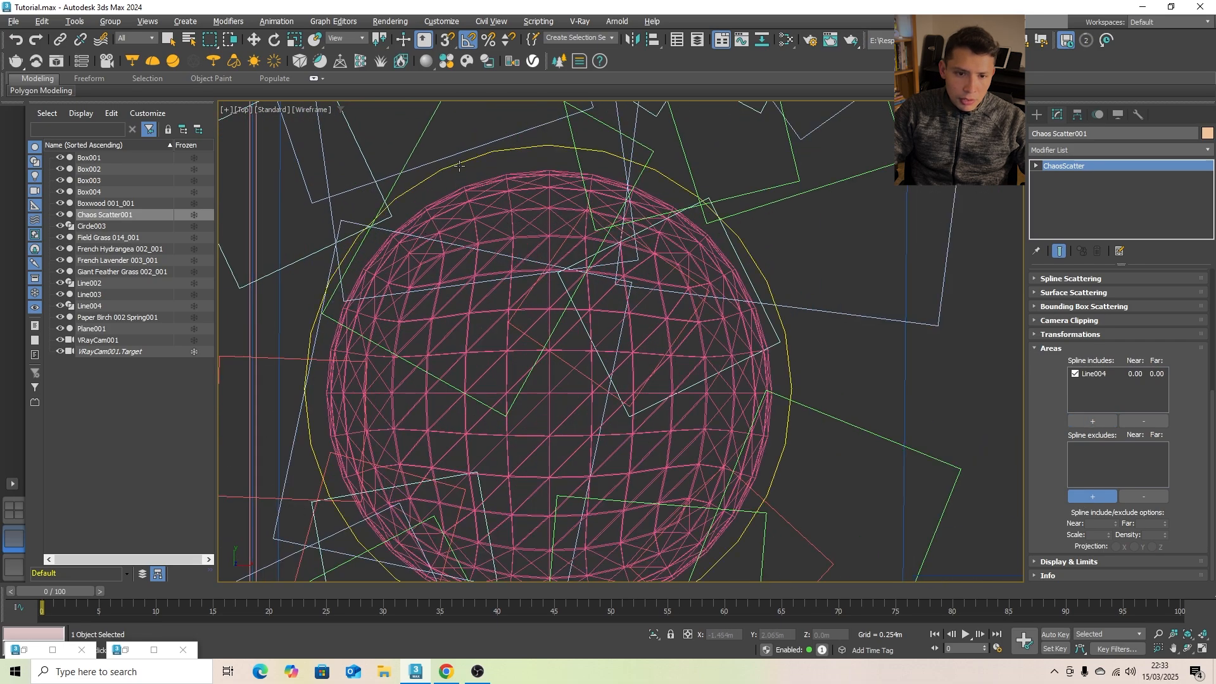
pyautogui.click(459, 168)
pyautogui.scroll(-10, 451, 187)
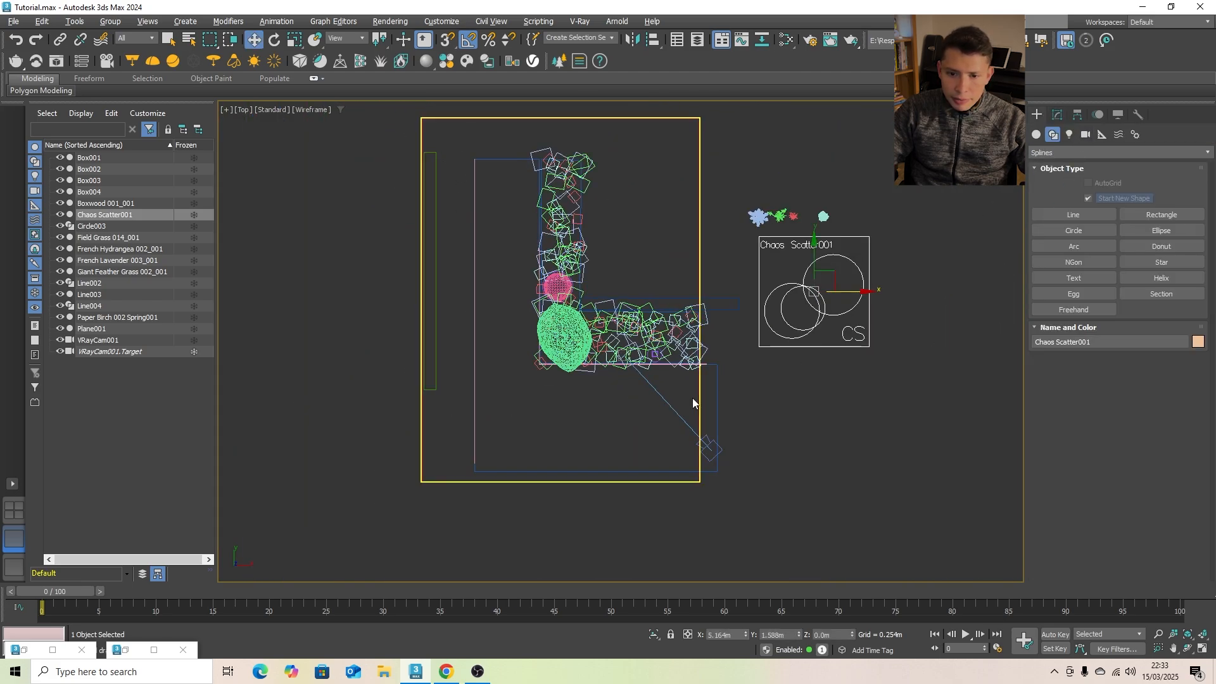
# - Clone the bollard nearest the camera along X as one instance placed beyond the long straight edging, at about X -3.69 m
pyautogui.scroll(6, 597, 371)
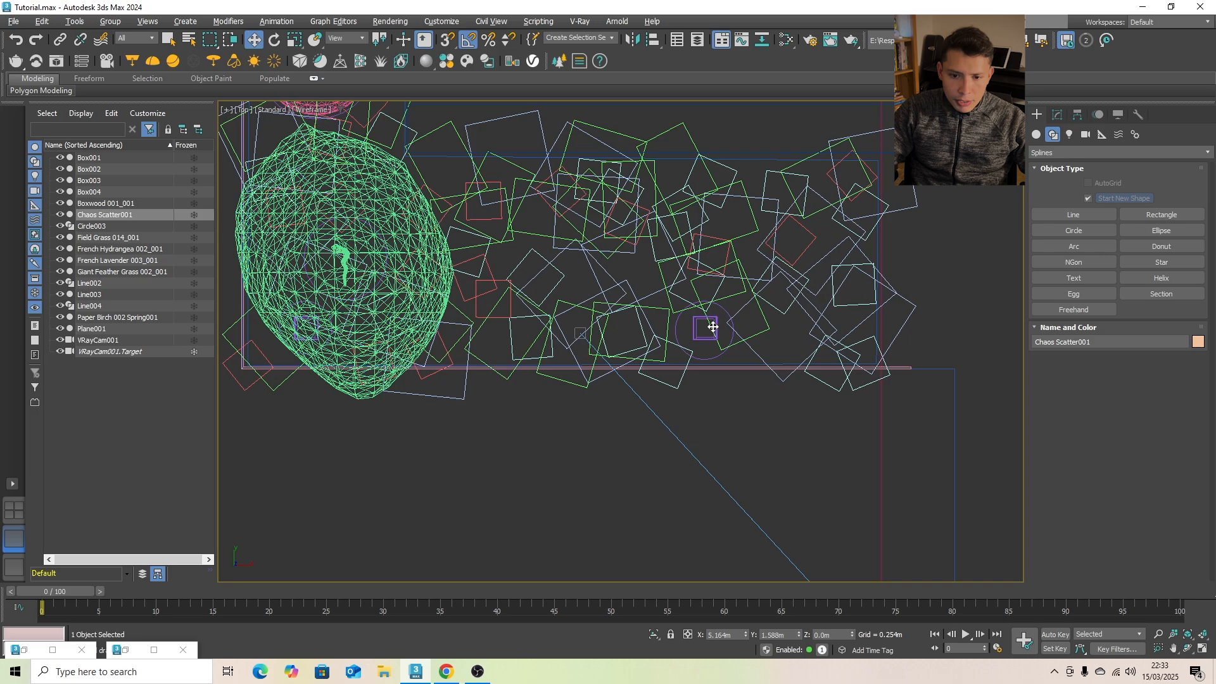
pyautogui.click(705, 319)
pyautogui.scroll(-5, 705, 323)
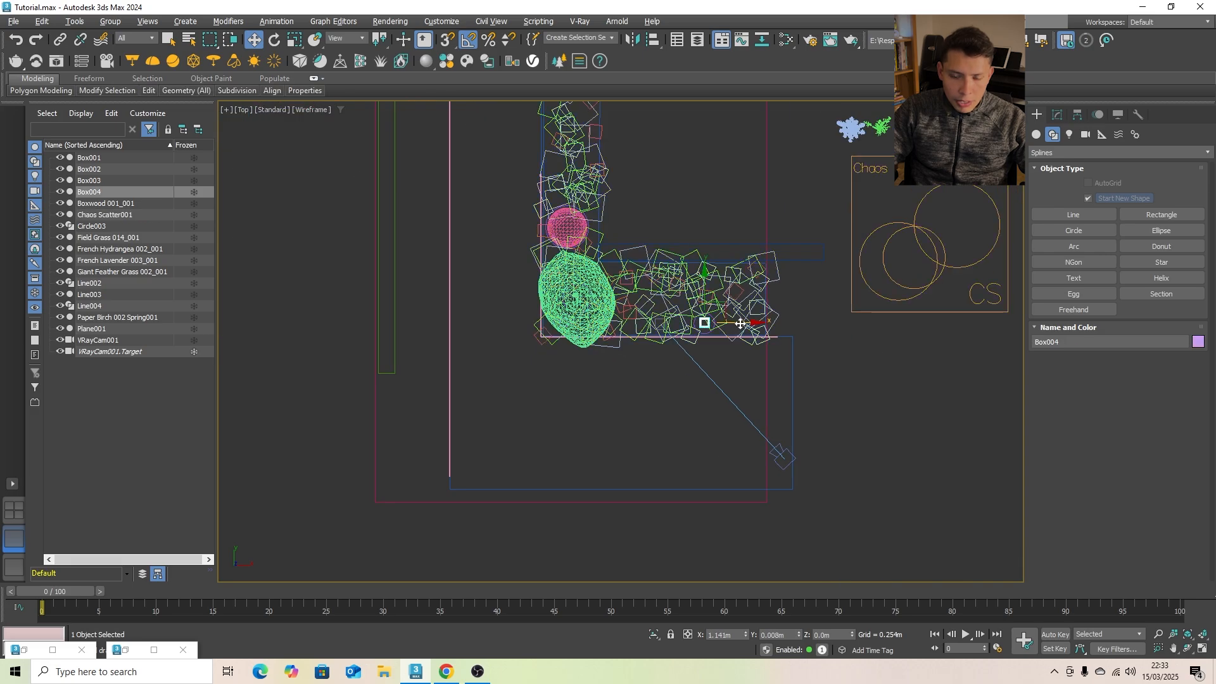
pyautogui.keyDown('shift'); pyautogui.moveTo(740, 323); pyautogui.dragTo(470, 323); pyautogui.keyUp('shift')
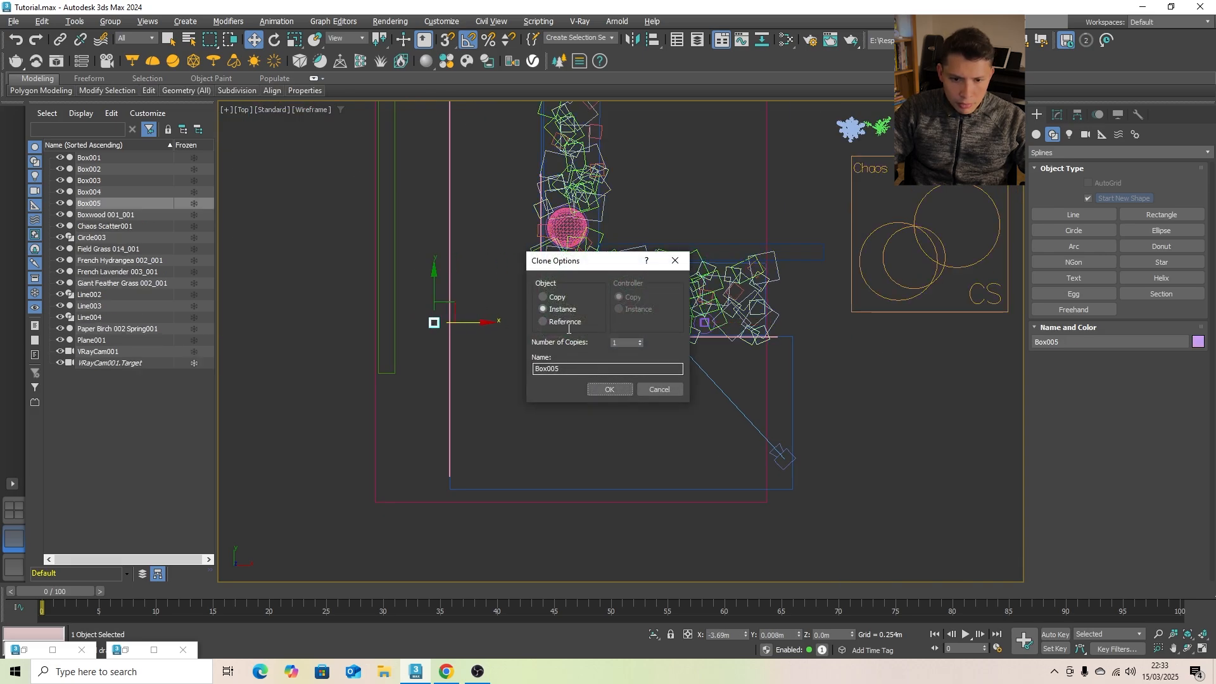
pyautogui.click(618, 388)
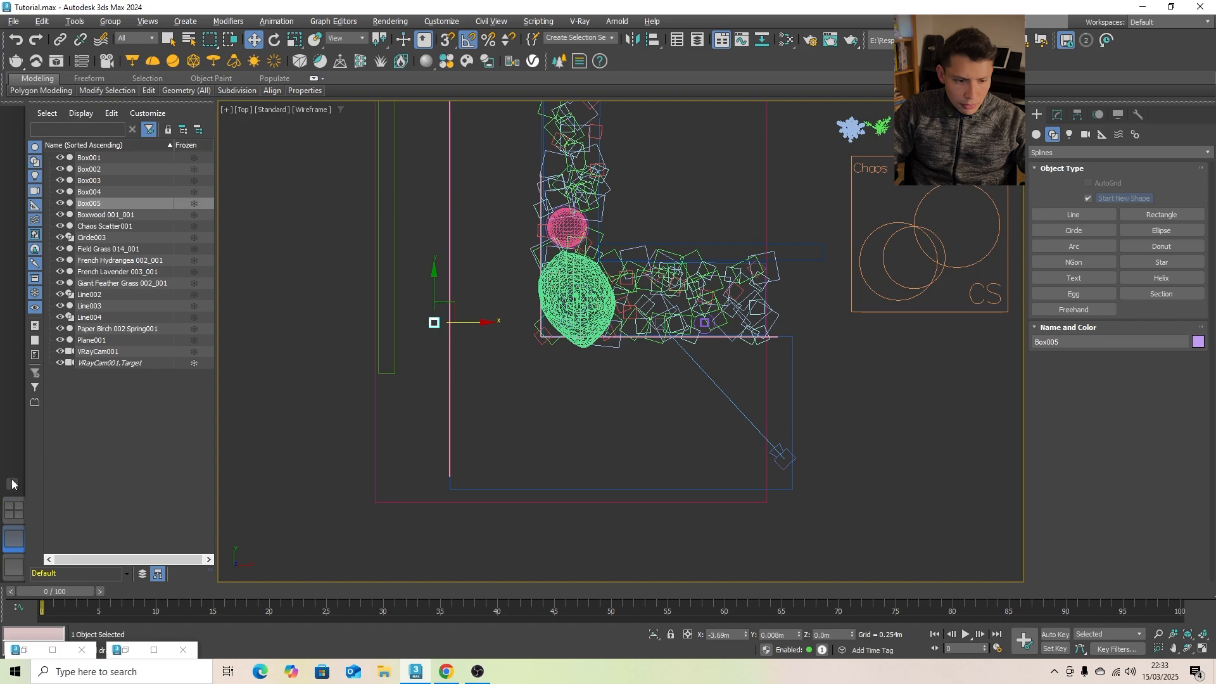
# - Split the workspace into two viewports and show VRayCam001 with safe frames and default shading in the second one
pyautogui.click(12, 484)
pyautogui.click(97, 526)
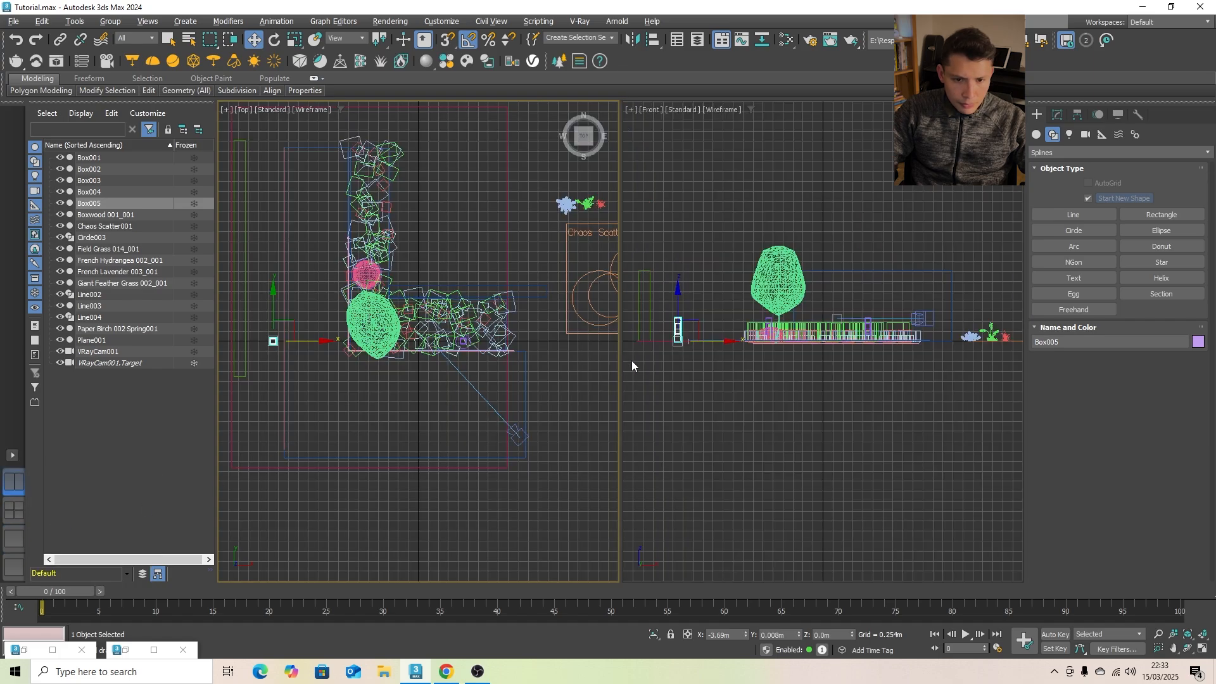
pyautogui.rightClick(709, 407)
pyautogui.press('c')
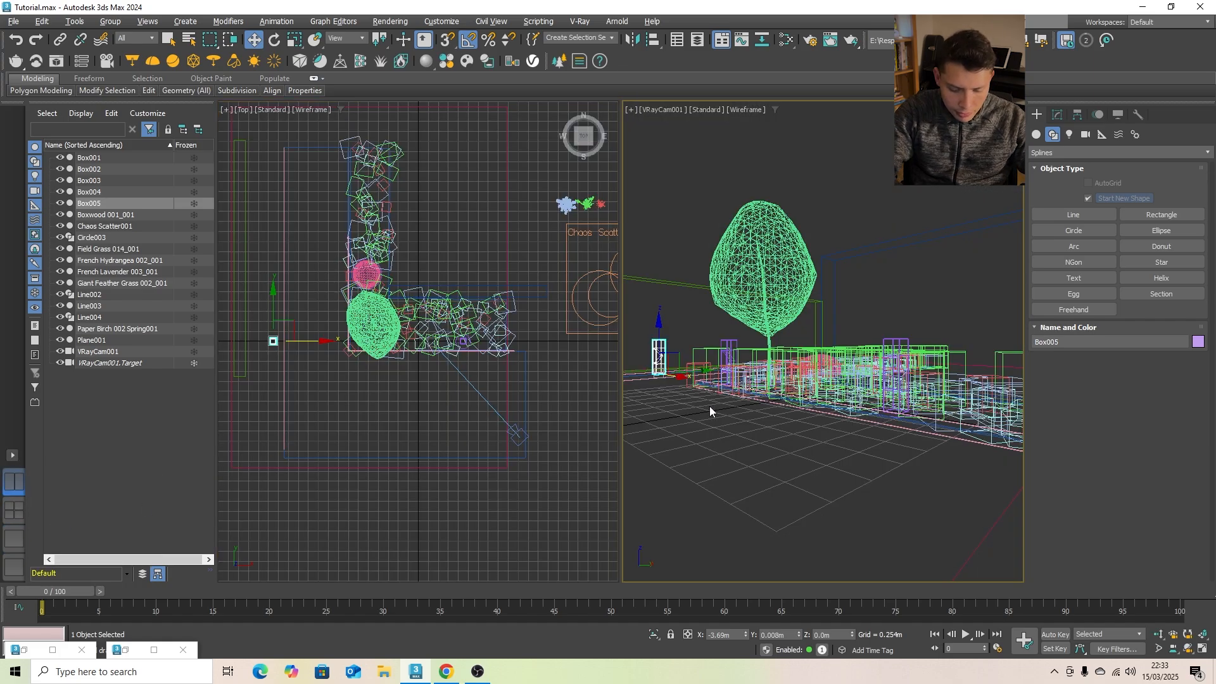
pyautogui.hotkey('shift', 'f')
pyautogui.press('F3')
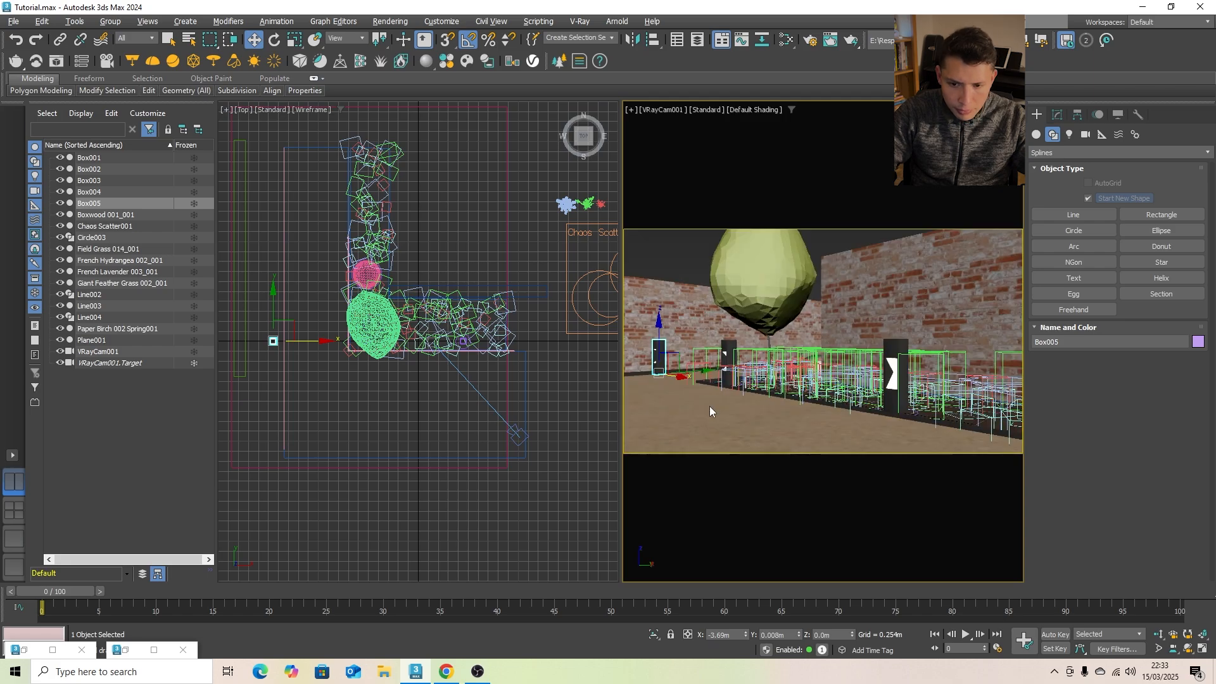
# - Rotate the cloned bollard to -180° about Z, shift it about -0.38 m along Y and deselect it
pyautogui.rightClick(293, 276)
pyautogui.press('e')
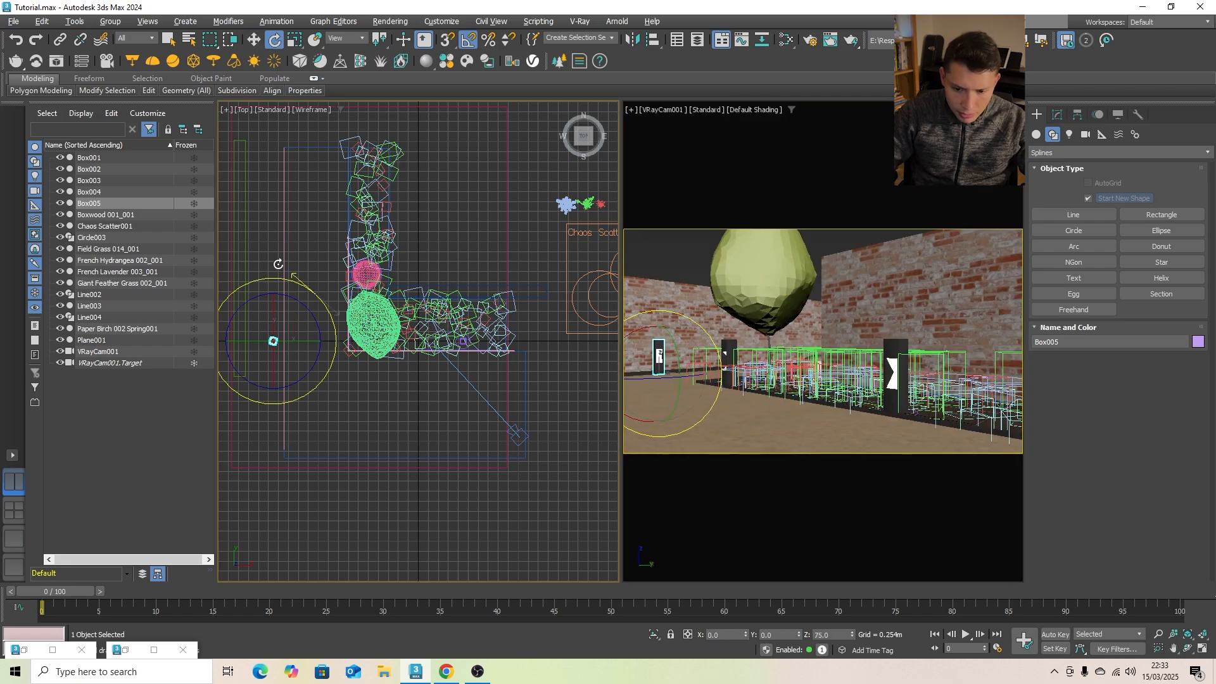
pyautogui.press('w')
pyautogui.press('z')
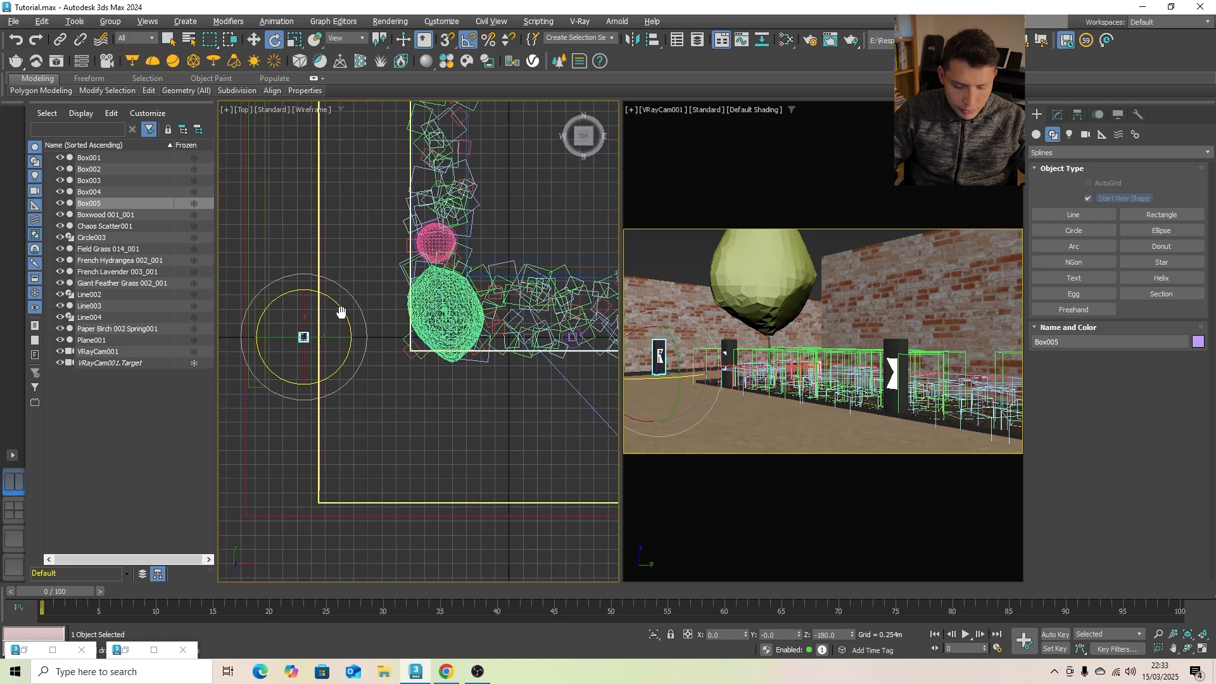
pyautogui.moveTo(323, 306); pyautogui.dragTo(116, 353)
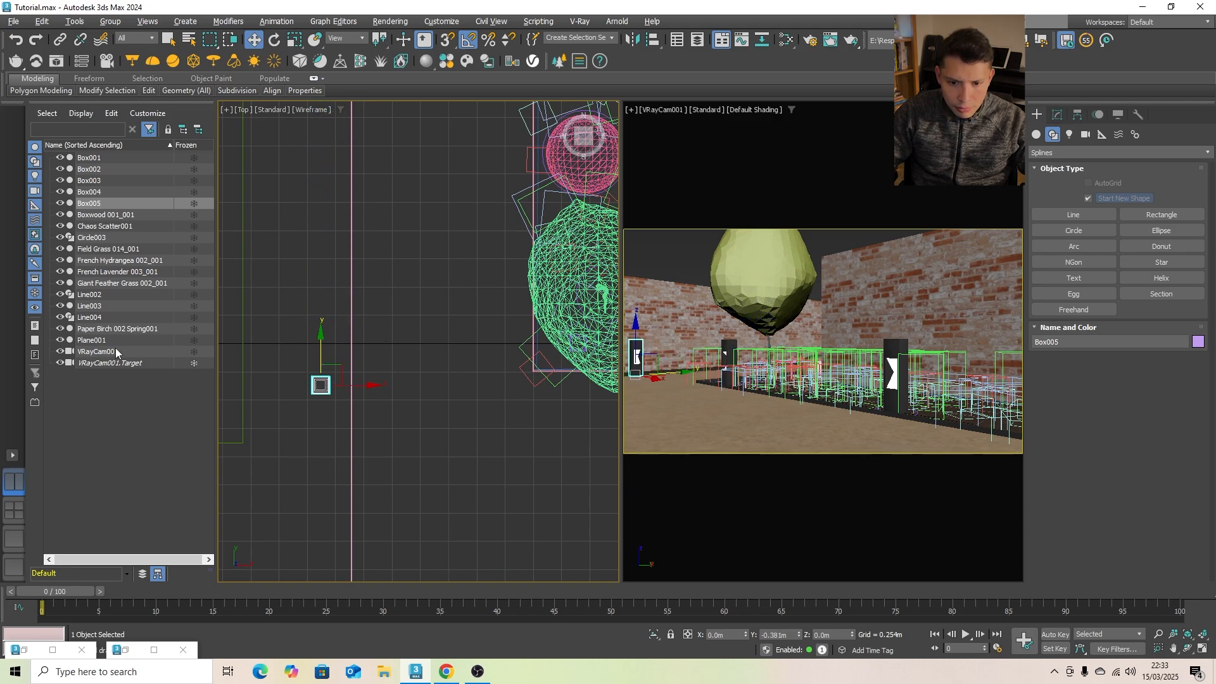
pyautogui.click(660, 247)
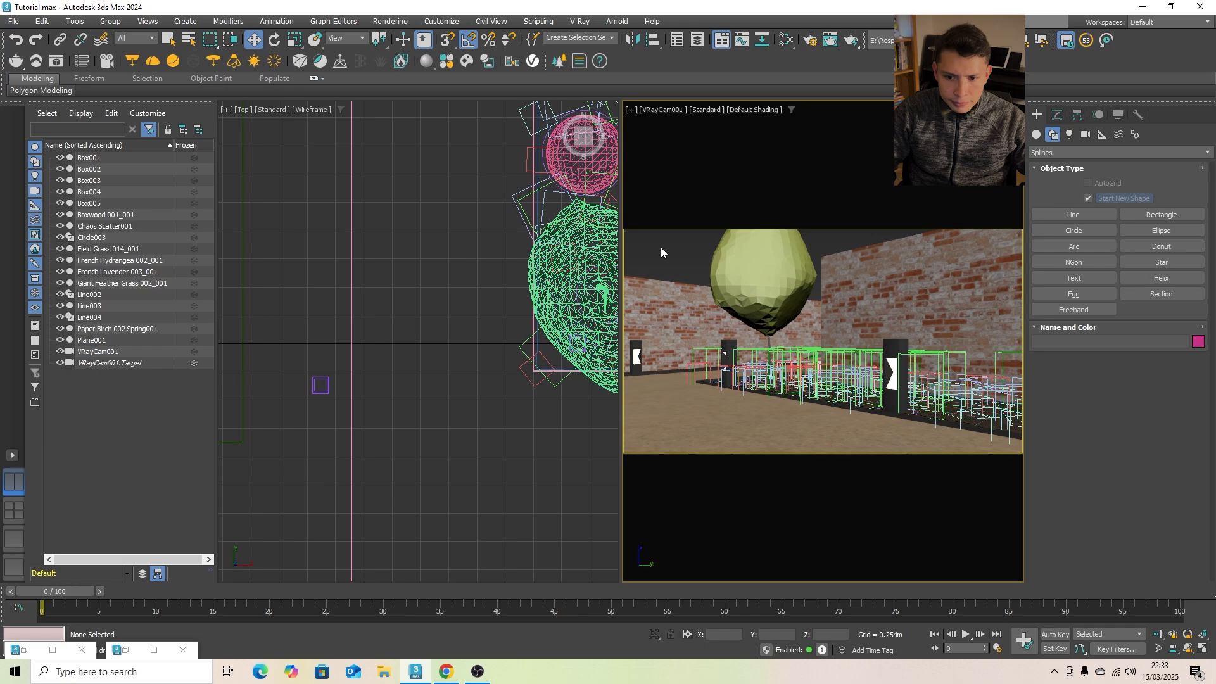
# - With the bed outline selected and Start New Shape off, draw a closed rectangular line around the strip between the long green rectangle and the straight edging
pyautogui.scroll(-8, 418, 351)
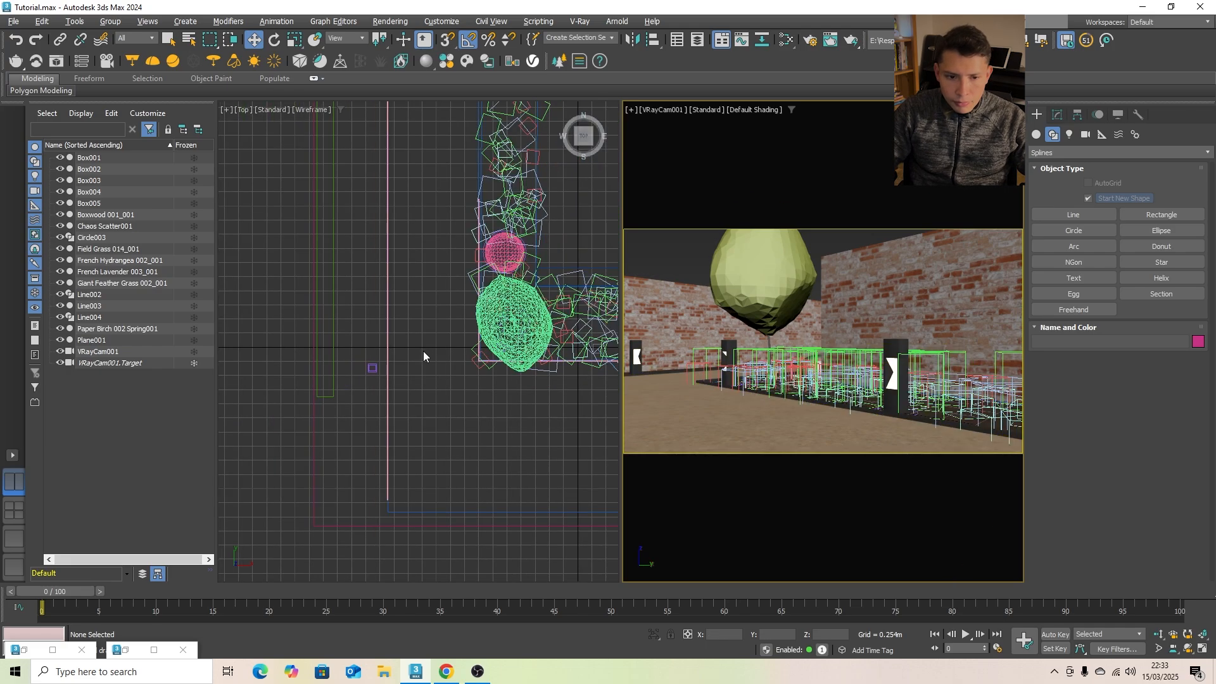
pyautogui.scroll(10, 425, 312)
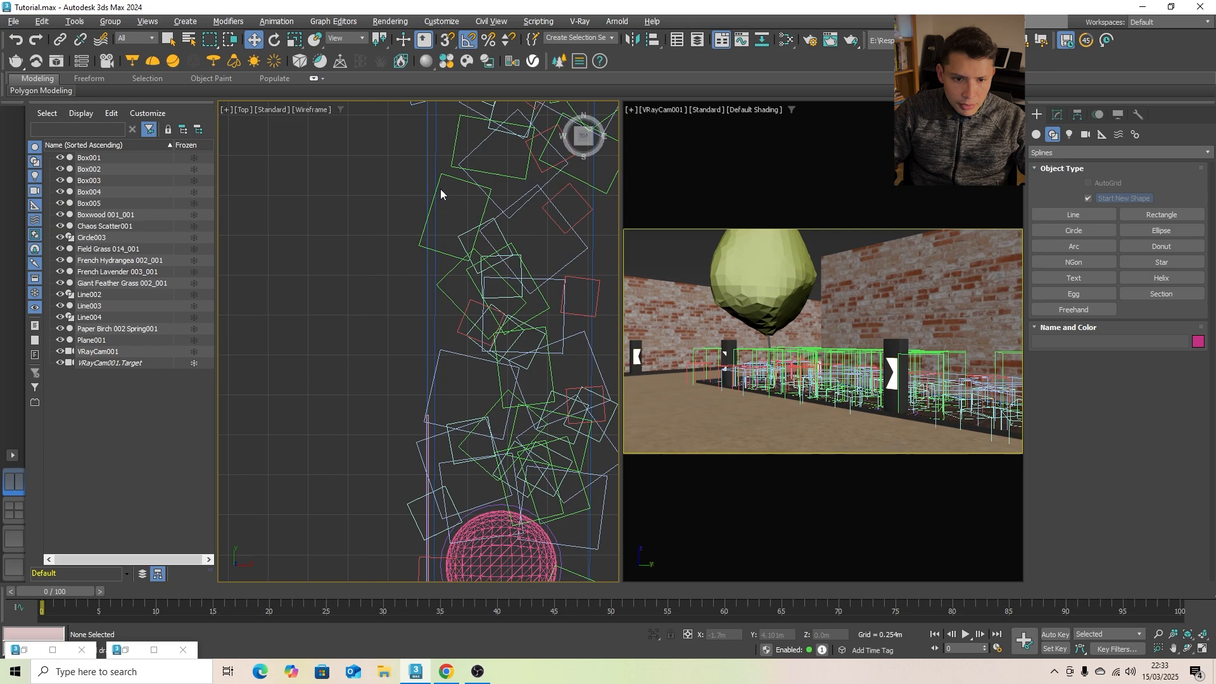
pyautogui.click(435, 179)
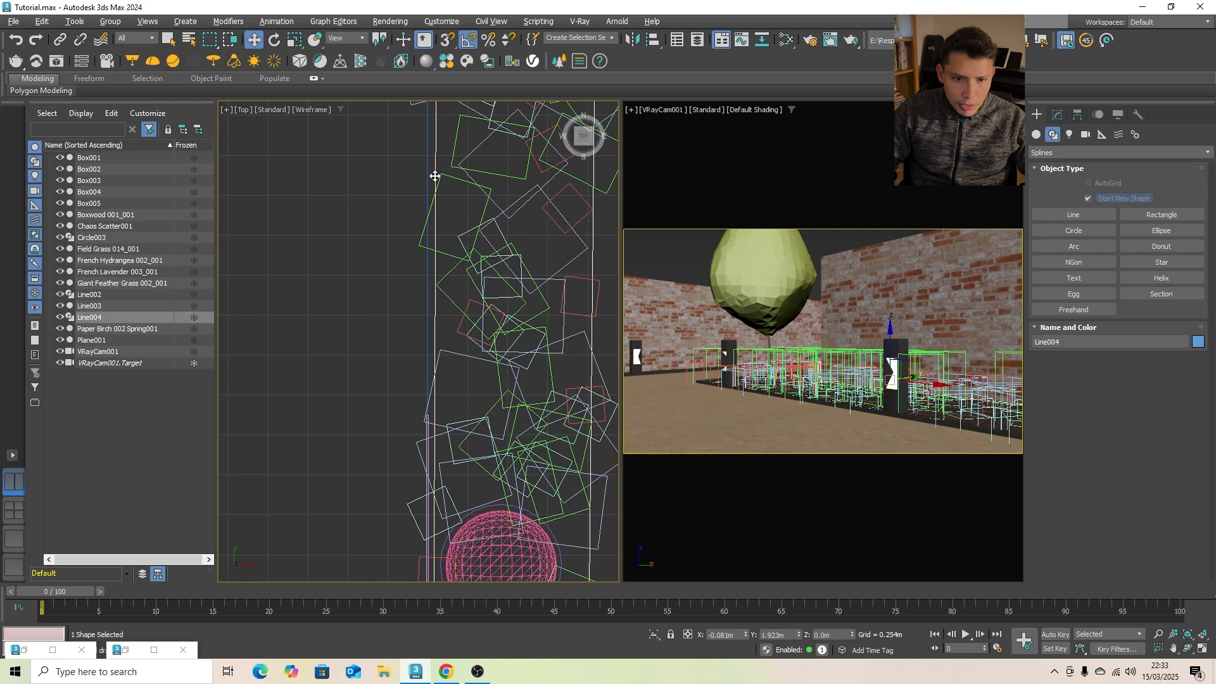
pyautogui.scroll(-5, 451, 198)
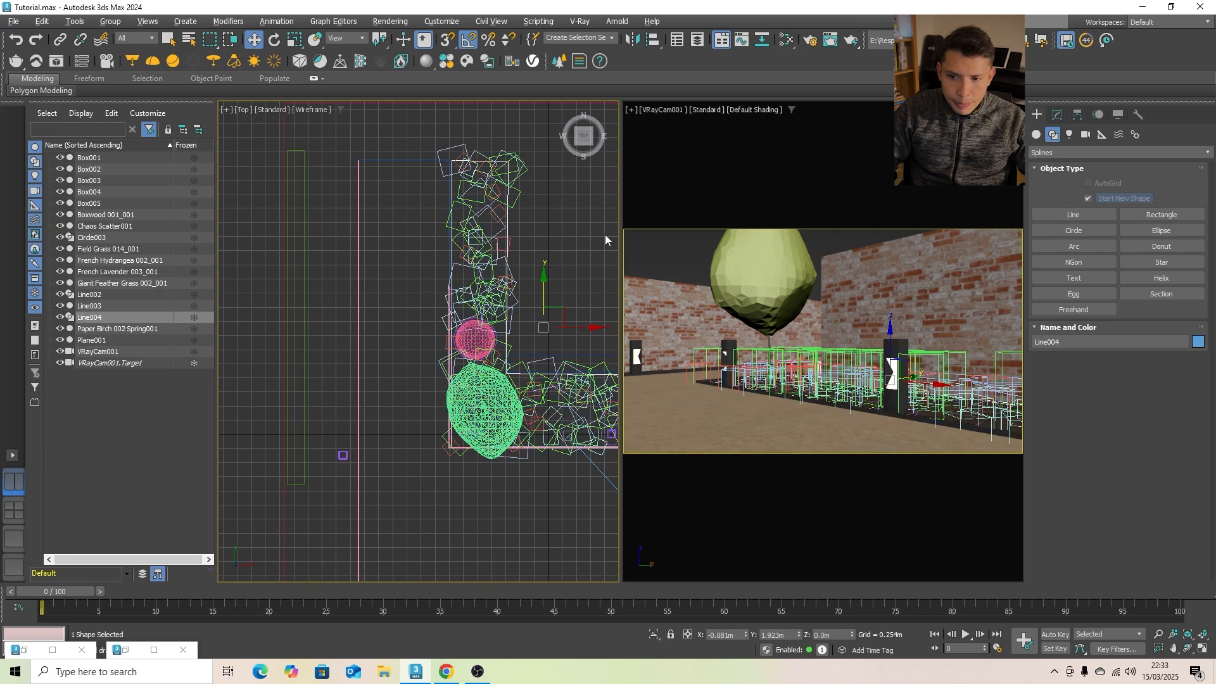
pyautogui.click(1087, 214)
pyautogui.scroll(2, 306, 156)
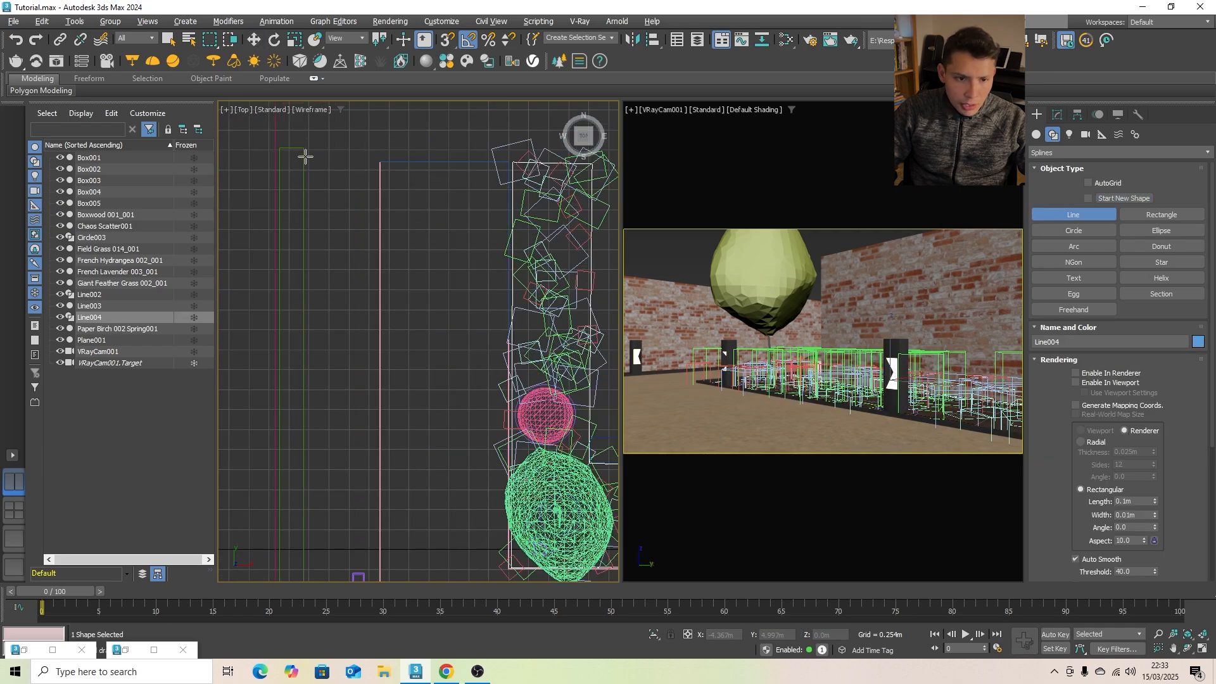
pyautogui.click(307, 149)
pyautogui.scroll(-2, 309, 263)
pyautogui.scroll(2, 308, 496)
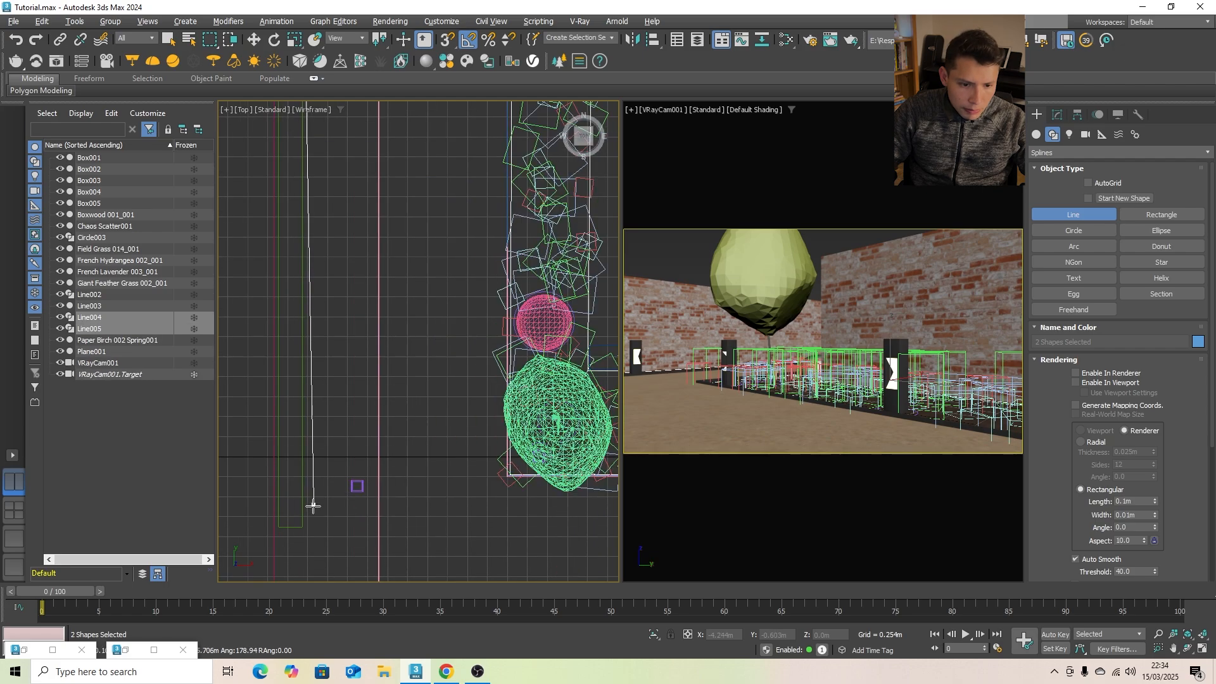
pyautogui.click(306, 529)
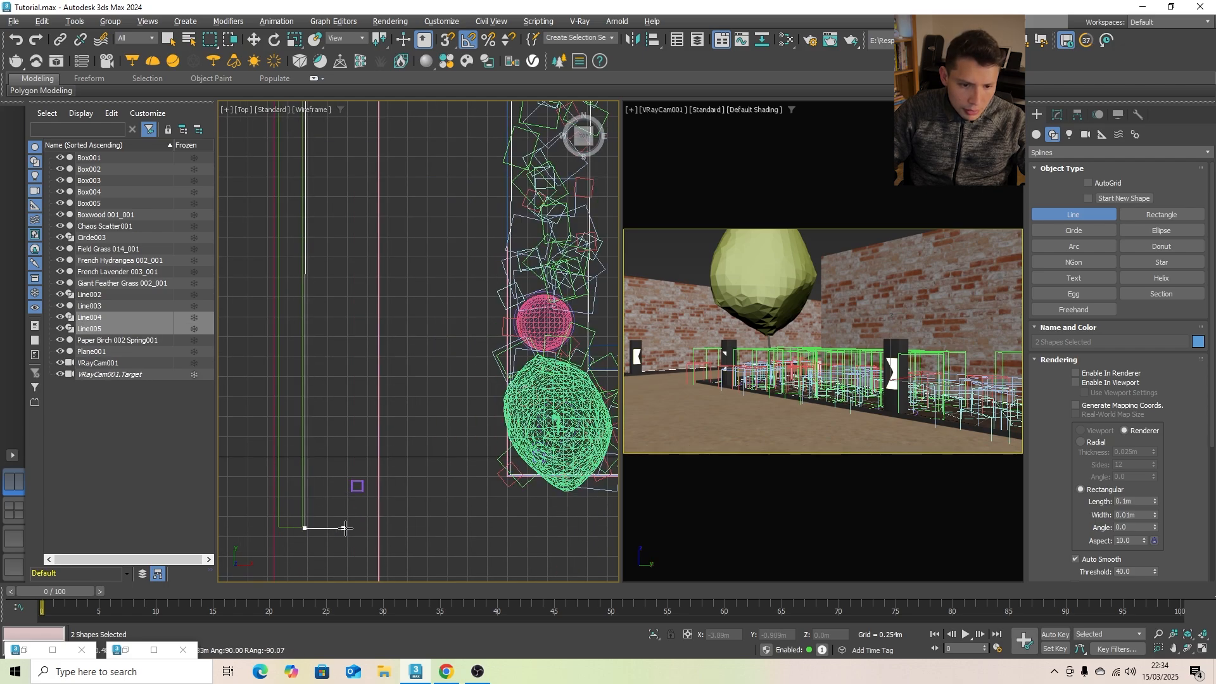
pyautogui.click(376, 528)
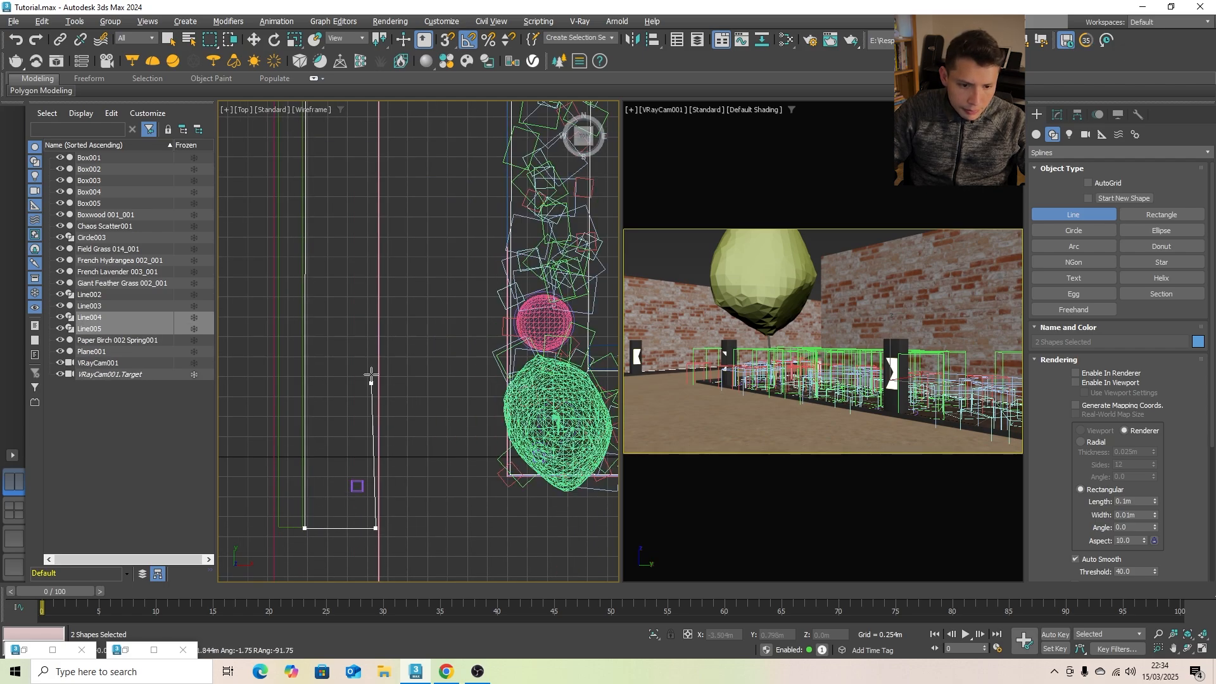
pyautogui.scroll(-4, 371, 285)
pyautogui.scroll(3, 372, 202)
pyautogui.click(373, 194)
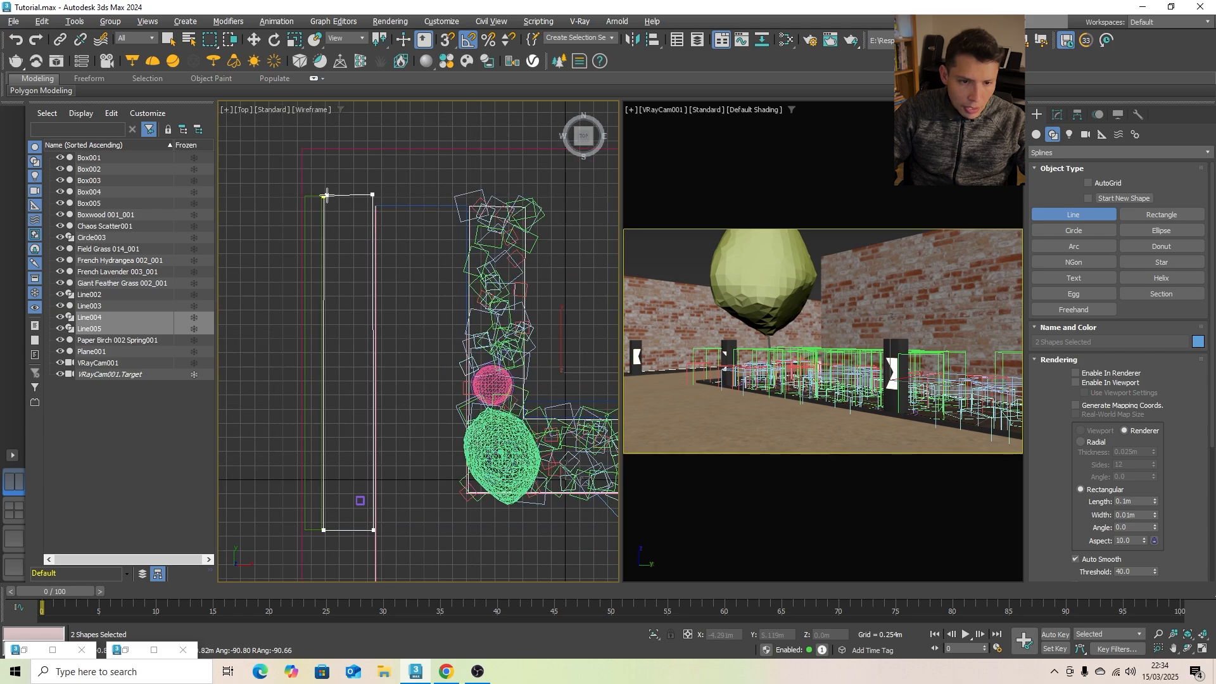
pyautogui.click(324, 194)
pyautogui.click(582, 346)
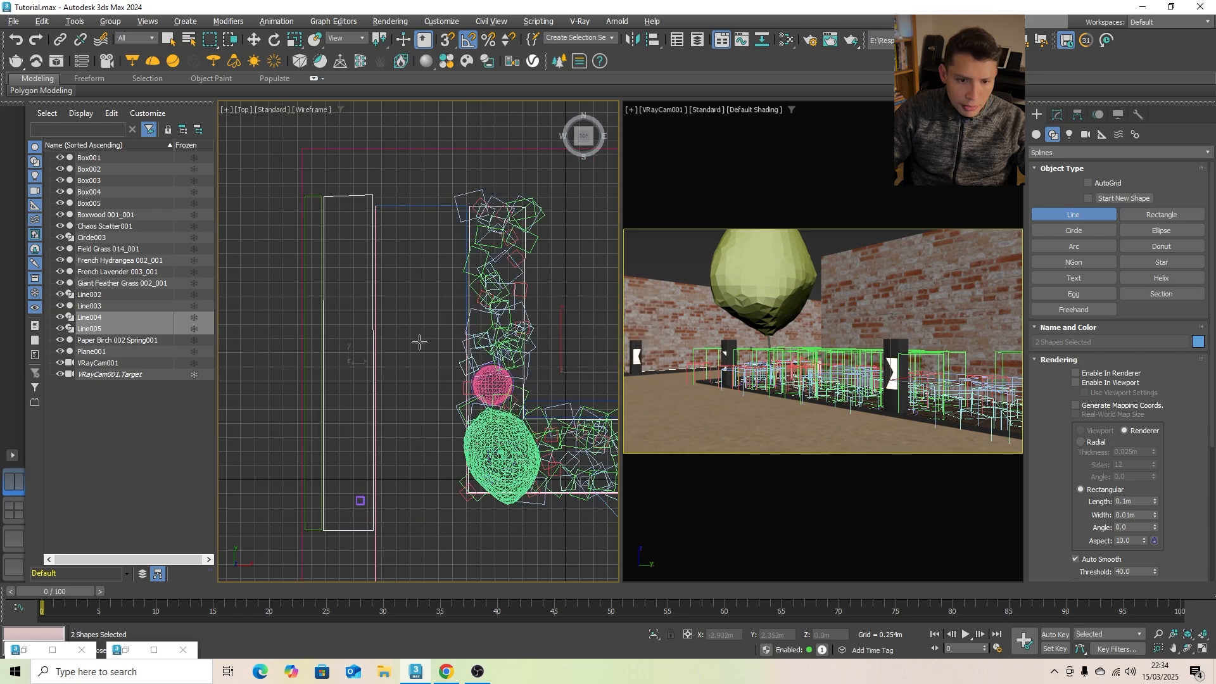
pyautogui.scroll(-2, 380, 329)
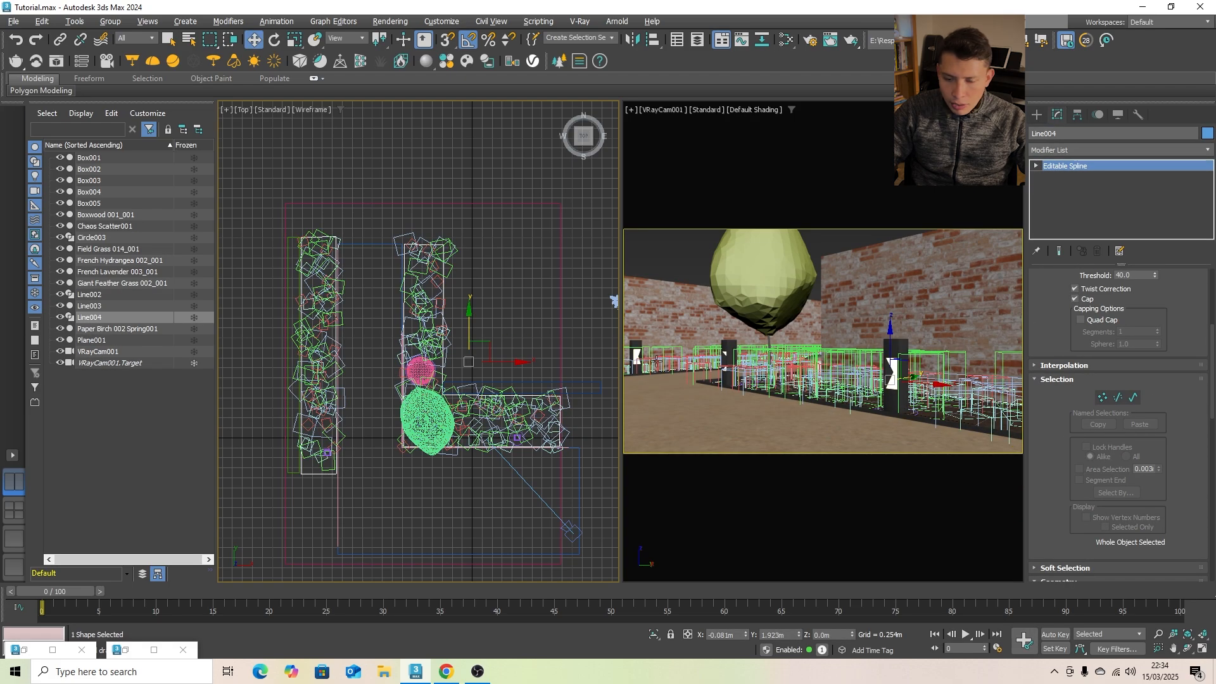
# - With the existing bollard circle selected and Start New Shape off, draw another circle around the cloned bollard beyond the straight edging
pyautogui.scroll(5, 496, 477)
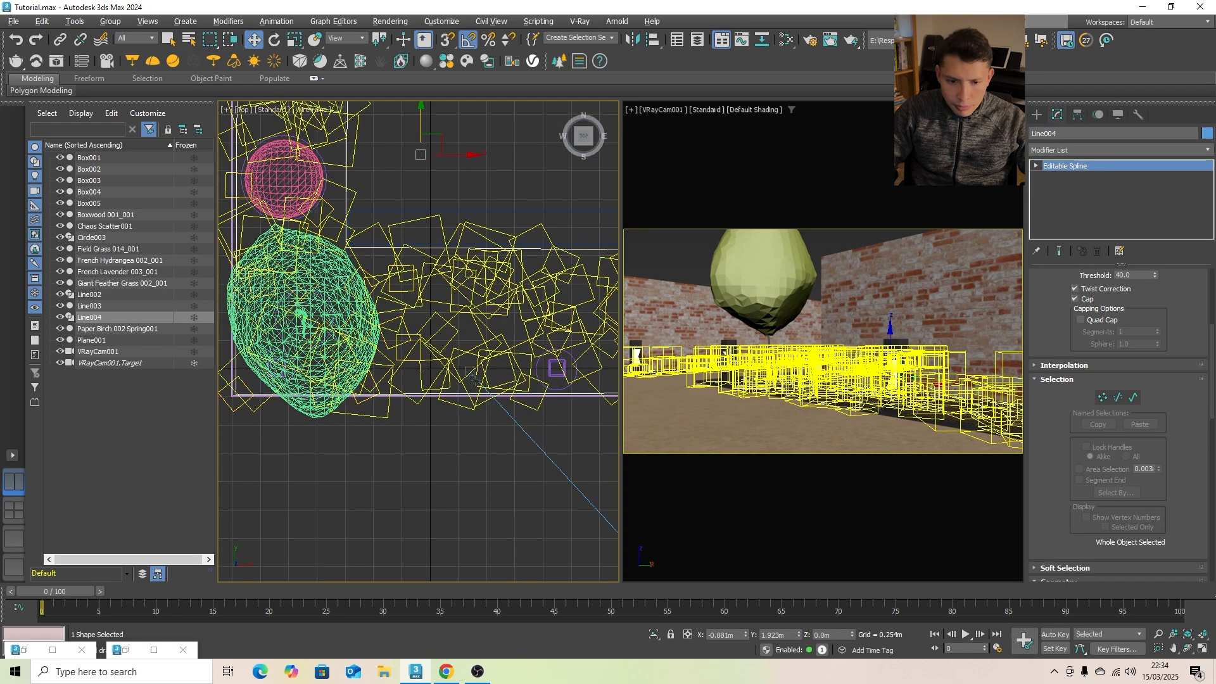
pyautogui.scroll(6, 475, 381)
pyautogui.moveTo(475, 380); pyautogui.dragTo(290, 412, button='middle')
pyautogui.click(538, 386)
pyautogui.scroll(-3, 396, 395)
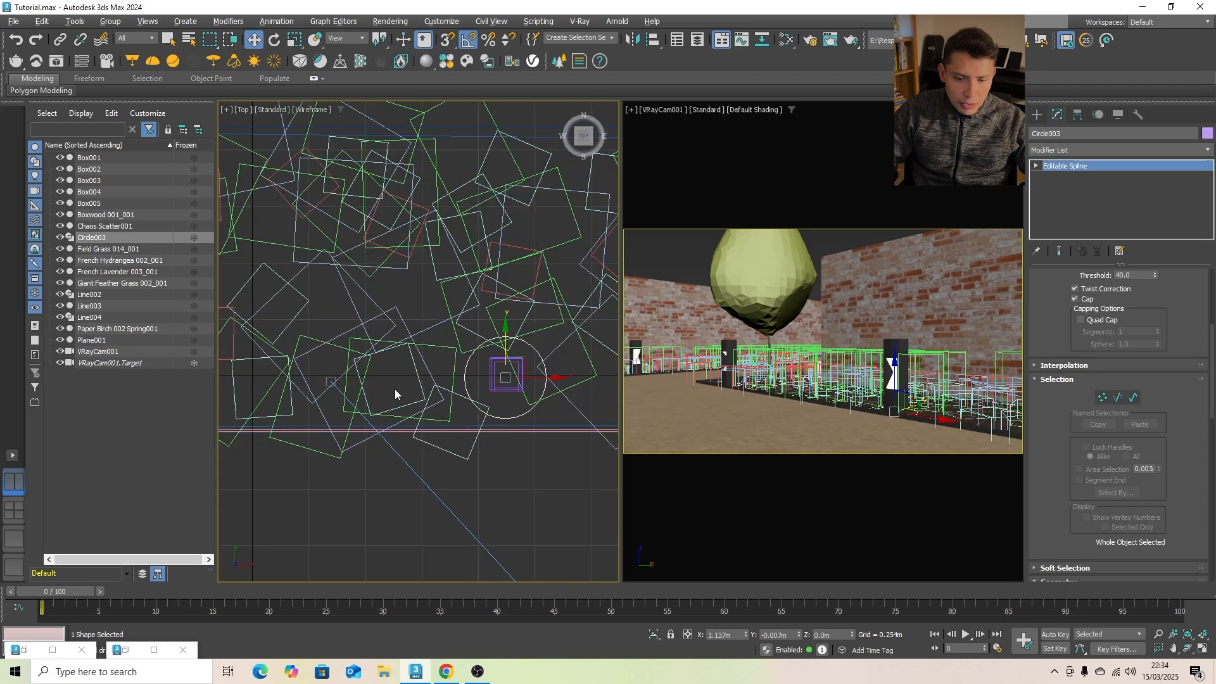
pyautogui.scroll(-2, 395, 395)
pyautogui.click(1038, 115)
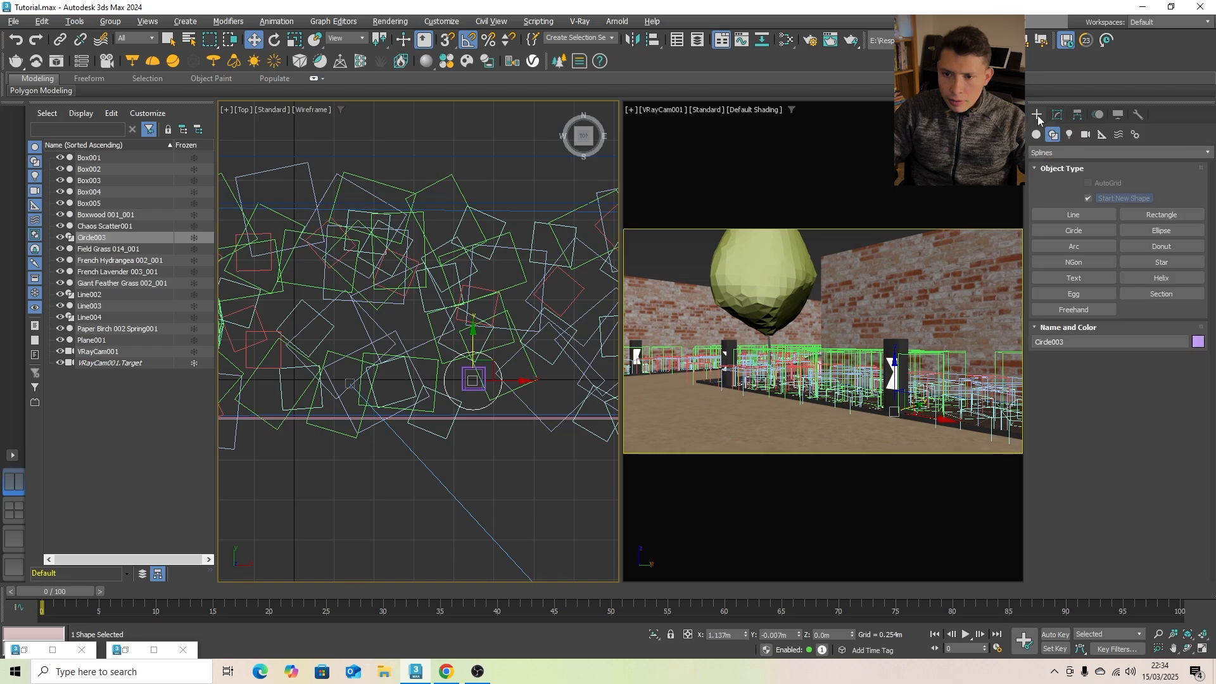
pyautogui.click(1089, 230)
pyautogui.scroll(-6, 419, 307)
pyautogui.scroll(9, 270, 335)
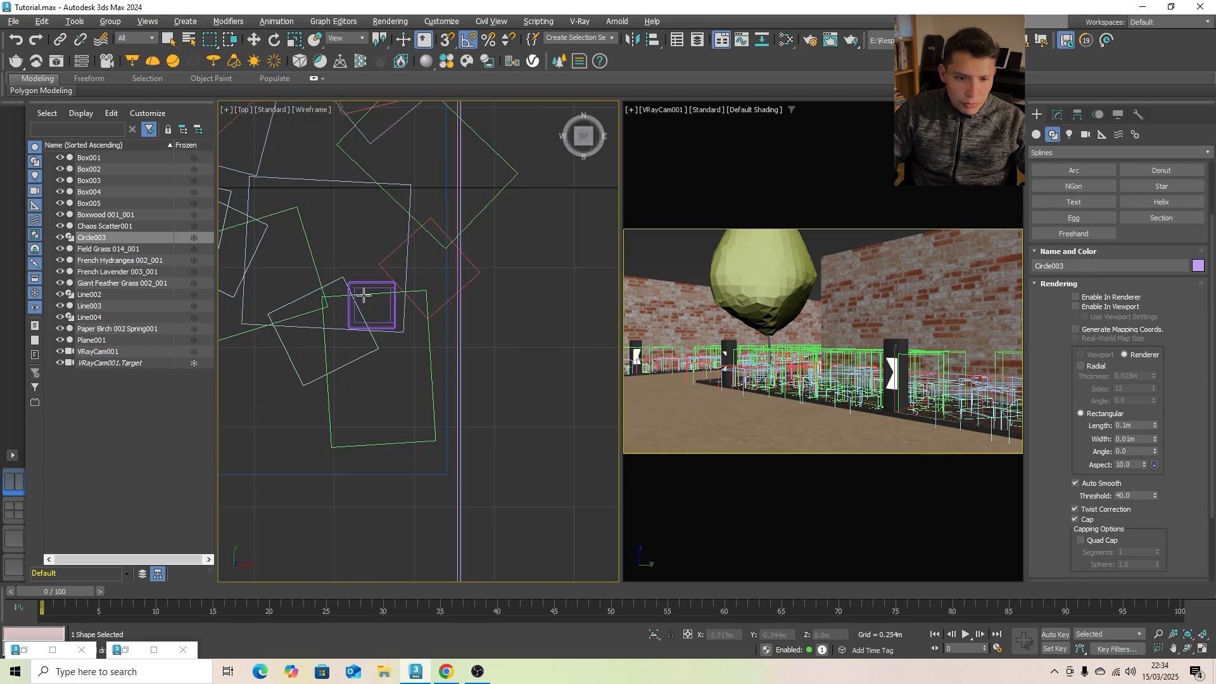
pyautogui.moveTo(354, 295); pyautogui.dragTo(389, 325)
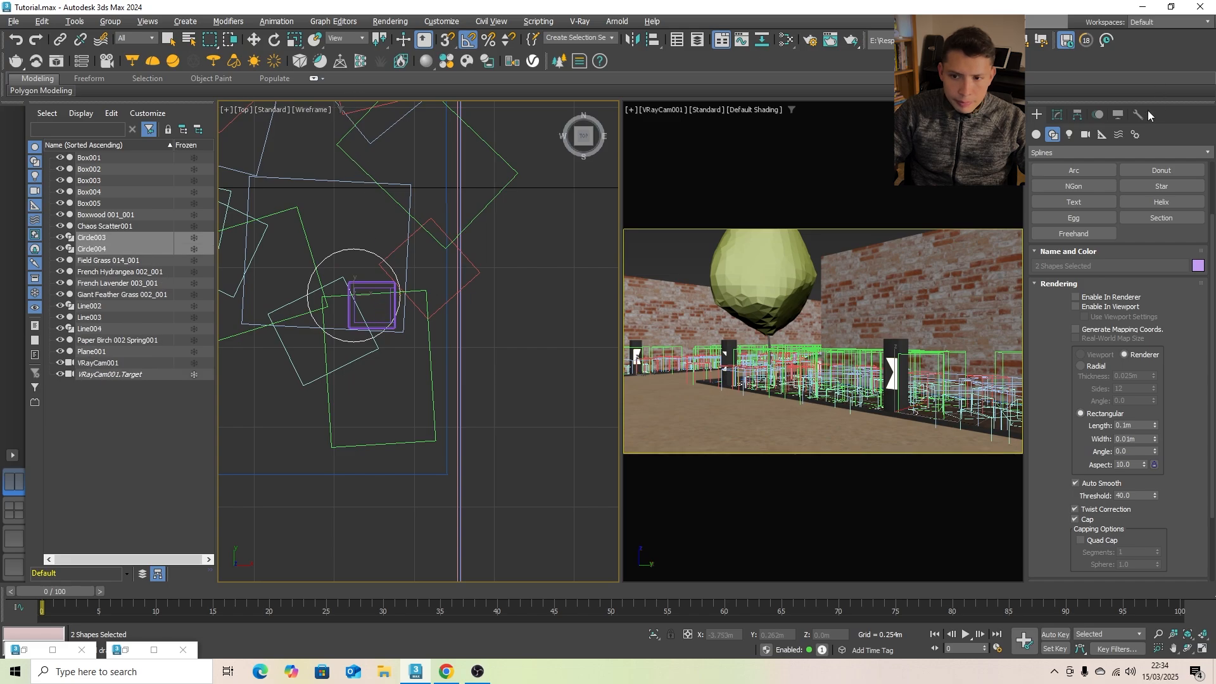
# - At spline level, centre the new circle on the cloned bollard, scale it up uniformly and deselect the shape
pyautogui.click(1062, 119)
pyautogui.click(1036, 165)
pyautogui.click(1058, 199)
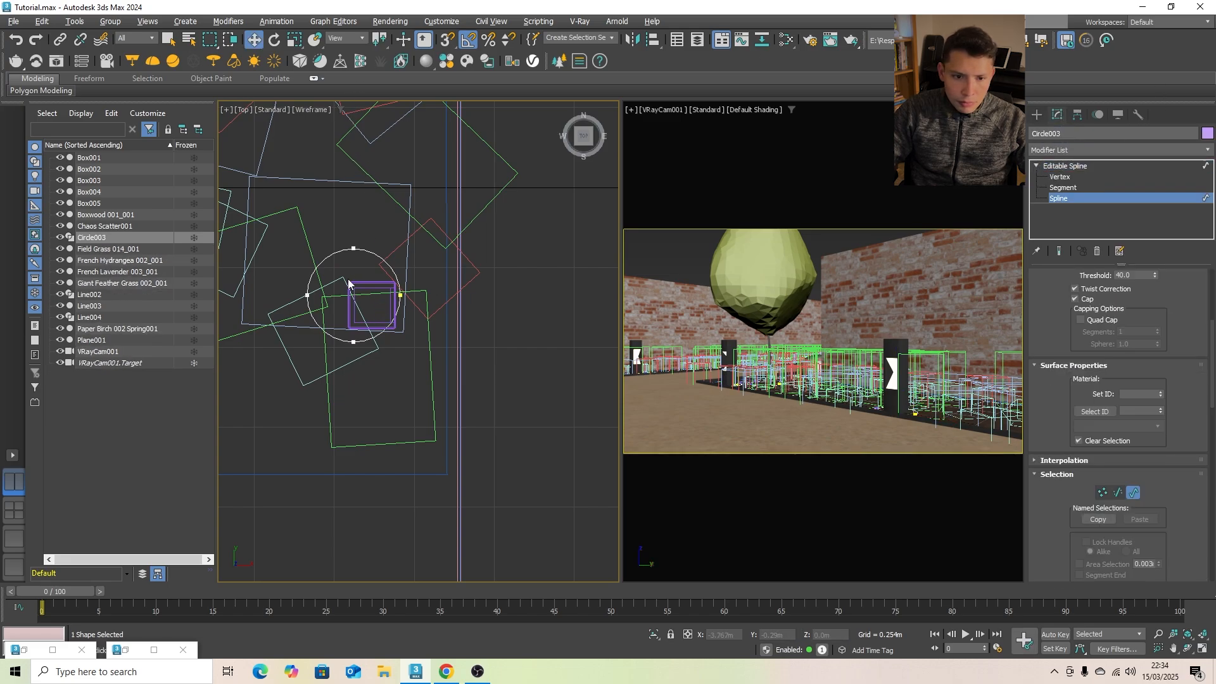
pyautogui.click(346, 248)
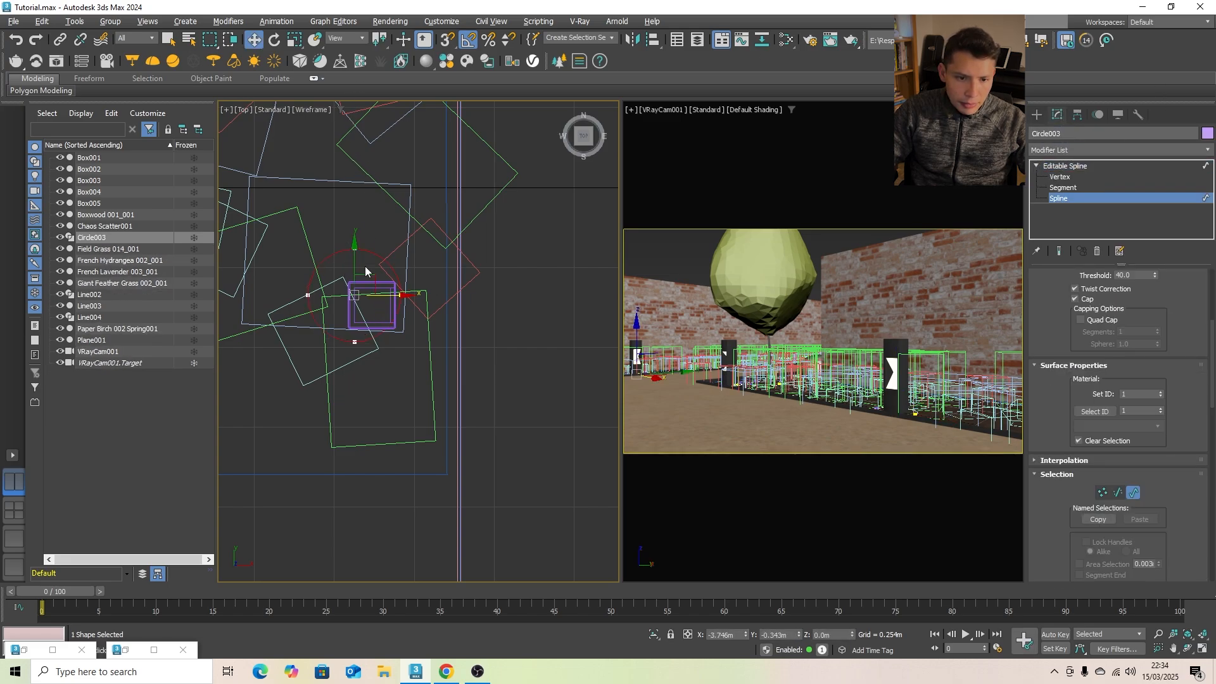
pyautogui.moveTo(371, 272); pyautogui.dragTo(392, 292)
pyautogui.scroll(5, 388, 316)
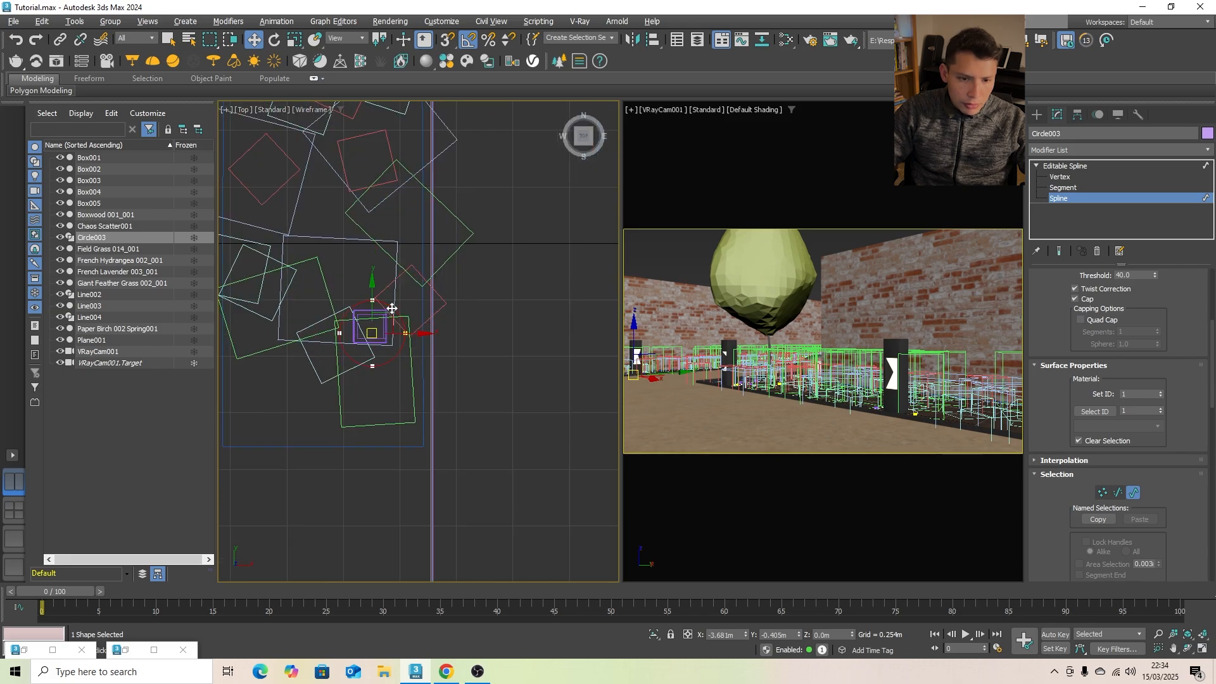
pyautogui.moveTo(390, 311); pyautogui.dragTo(366, 285)
pyautogui.press('r')
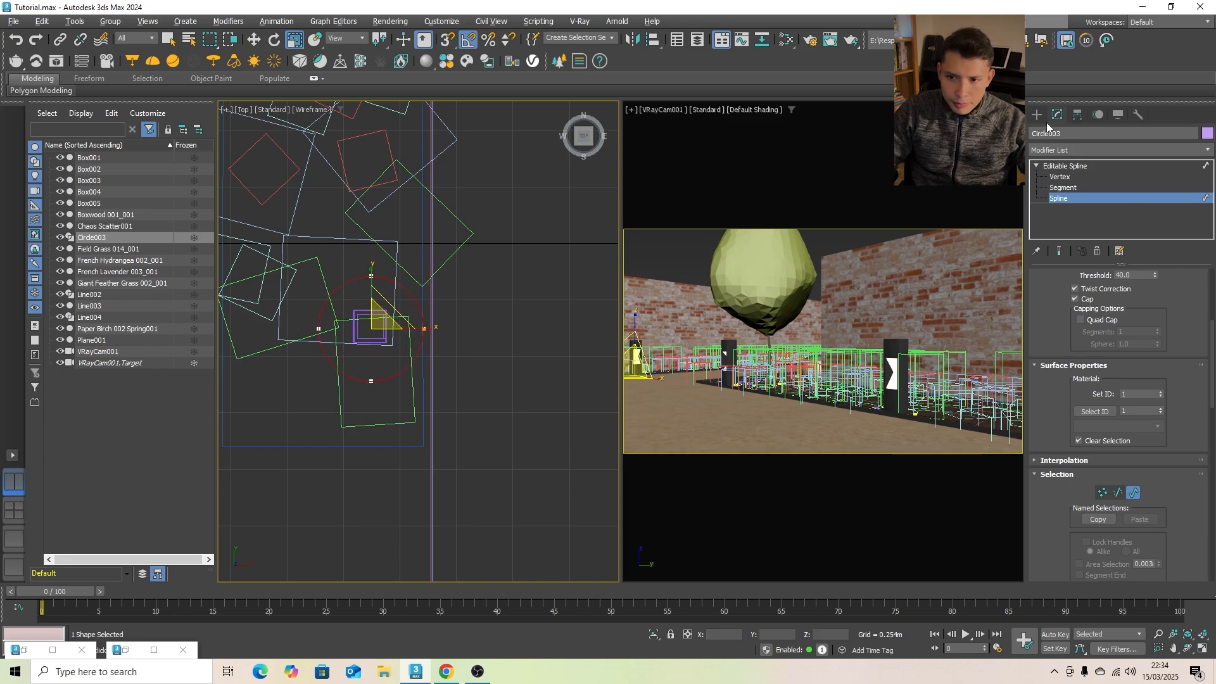
pyautogui.click(1037, 115)
pyautogui.click(507, 374)
pyautogui.scroll(-5, 507, 365)
pyautogui.scroll(4, 551, 372)
pyautogui.scroll(-5, 532, 373)
pyautogui.scroll(-2, 358, 367)
pyautogui.click(733, 230)
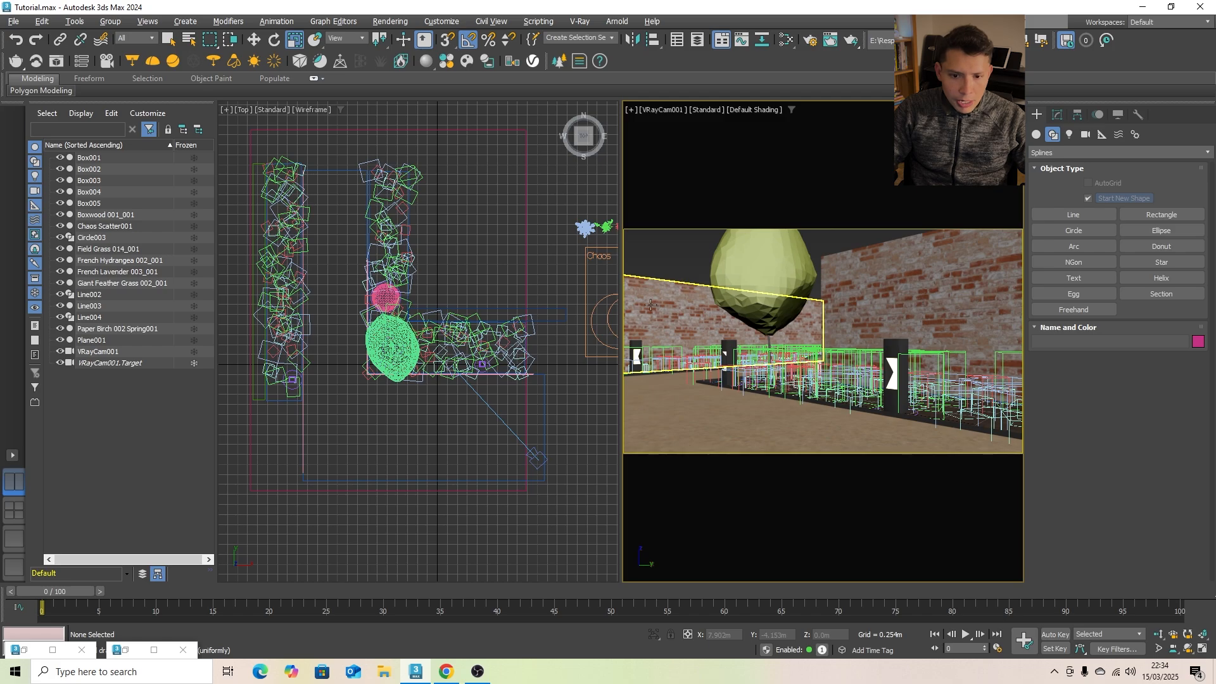
# - Import Spicebush 003 from the downloaded Cosmos vegetation and place it in the long bed at about X -3.97 m, Y 0.89 m
pyautogui.click(467, 61)
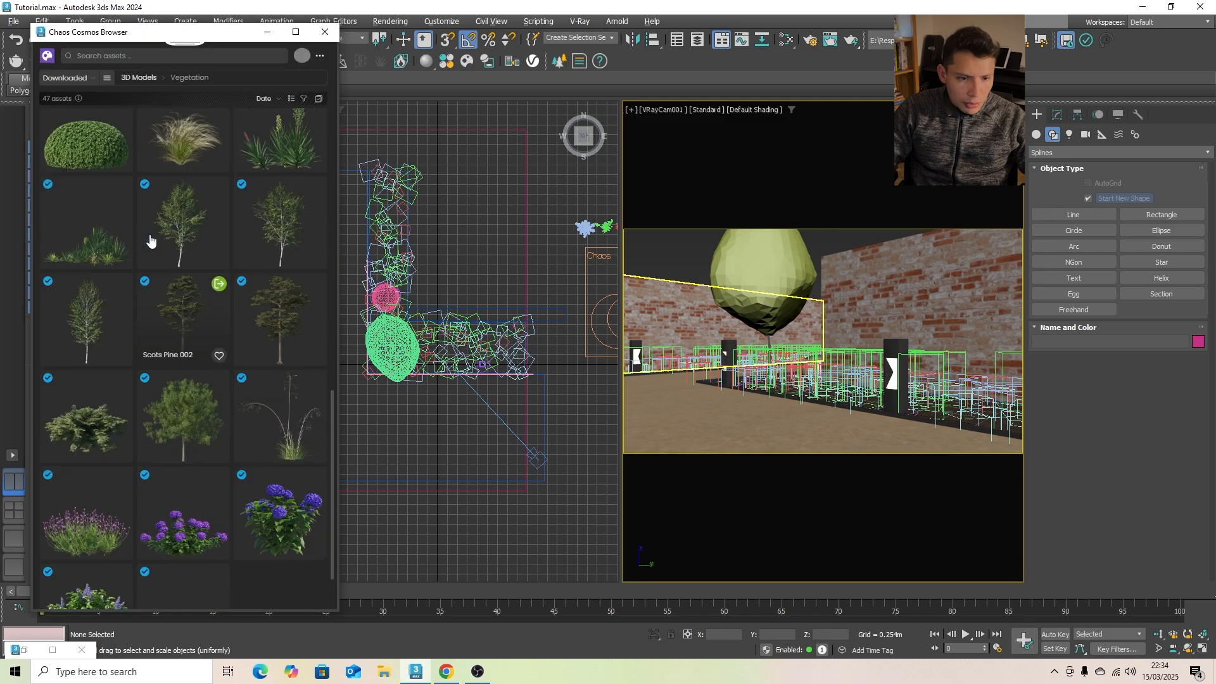
pyautogui.scroll(5, 155, 249)
pyautogui.scroll(4, 200, 250)
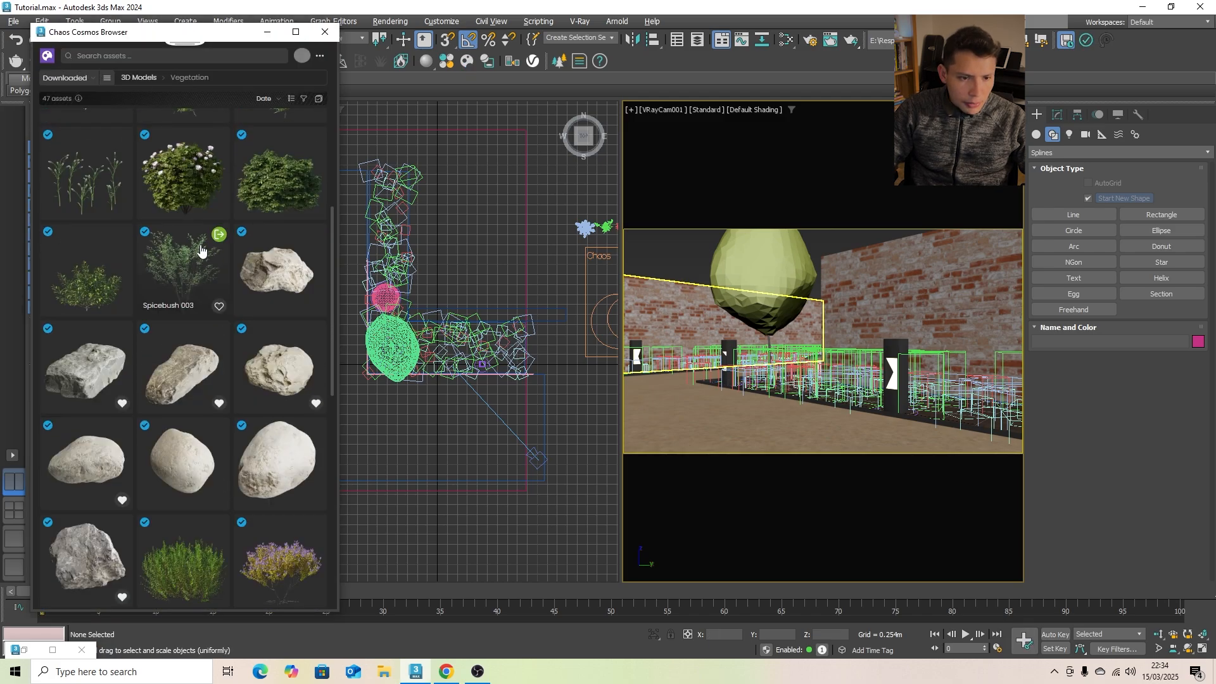
pyautogui.click(260, 33)
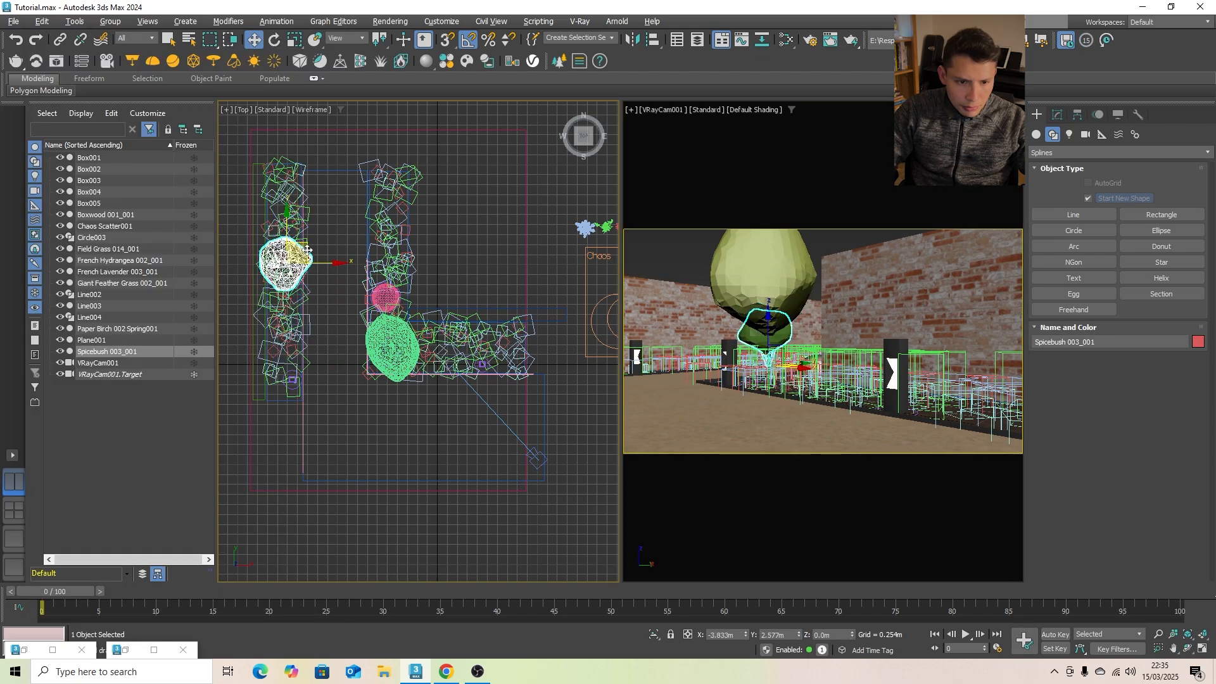
pyautogui.moveTo(307, 251); pyautogui.dragTo(346, 281)
pyautogui.scroll(4, 298, 322)
pyautogui.scroll(-2, 298, 321)
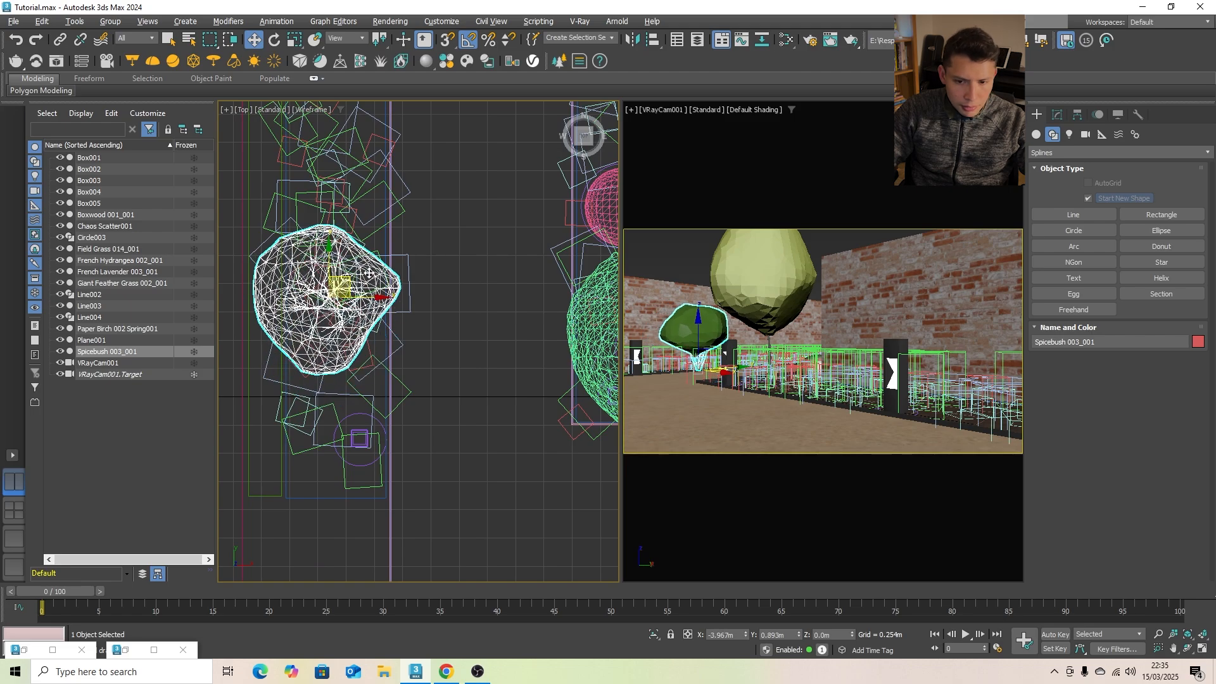
pyautogui.click(668, 254)
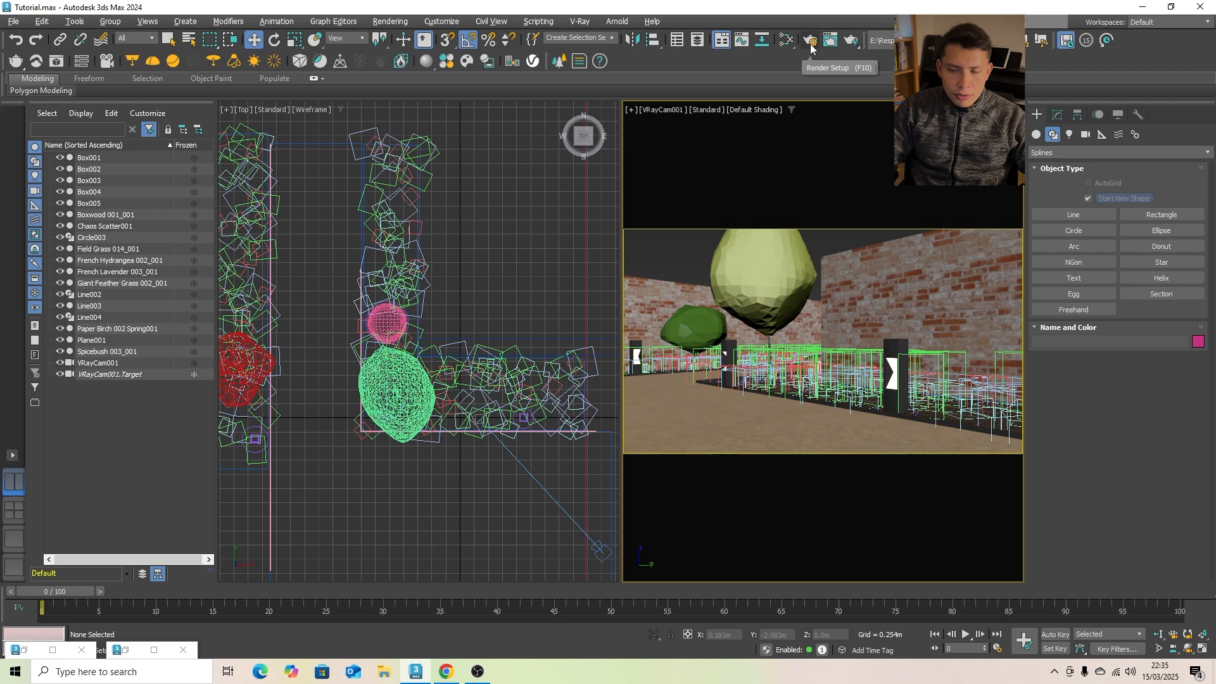
# - Set the render output size to 1280x720 in the render setup
pyautogui.click(811, 43)
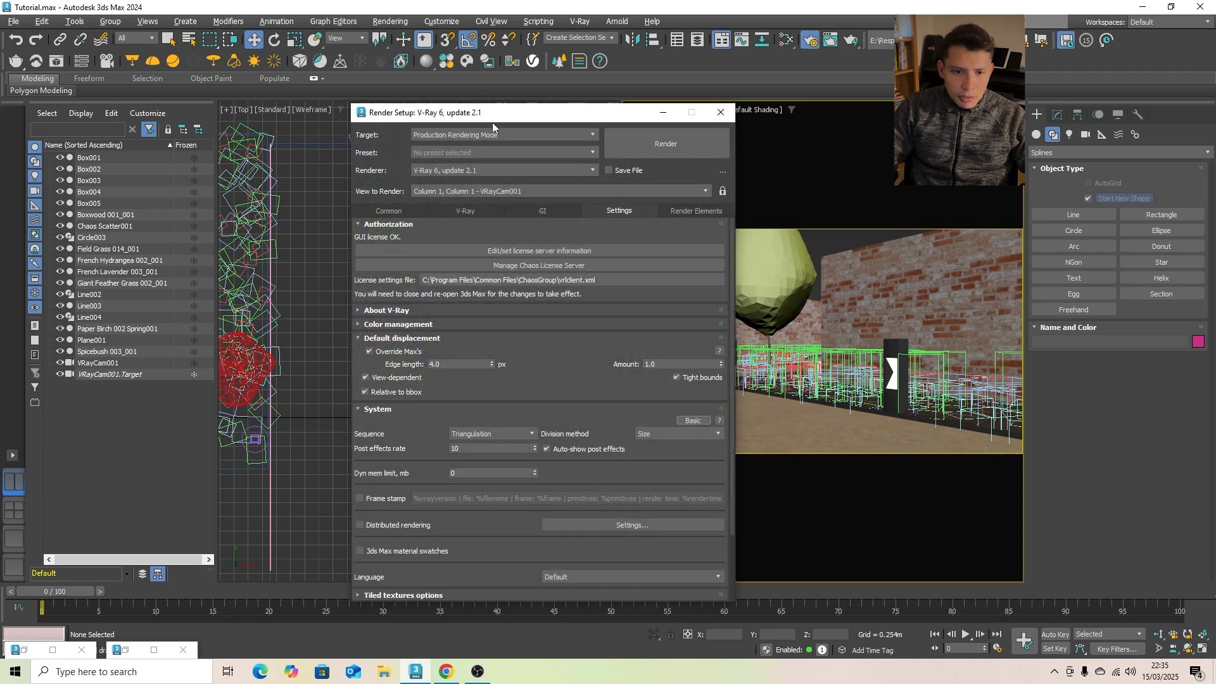
pyautogui.click(388, 210)
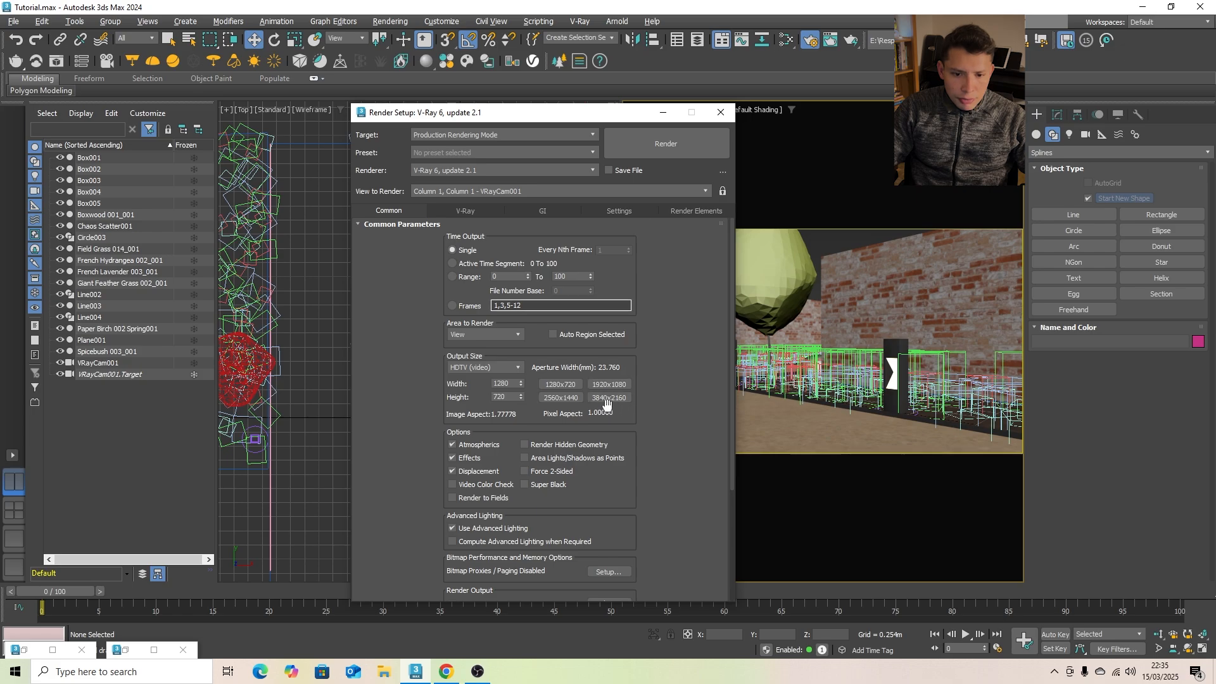
pyautogui.click(560, 384)
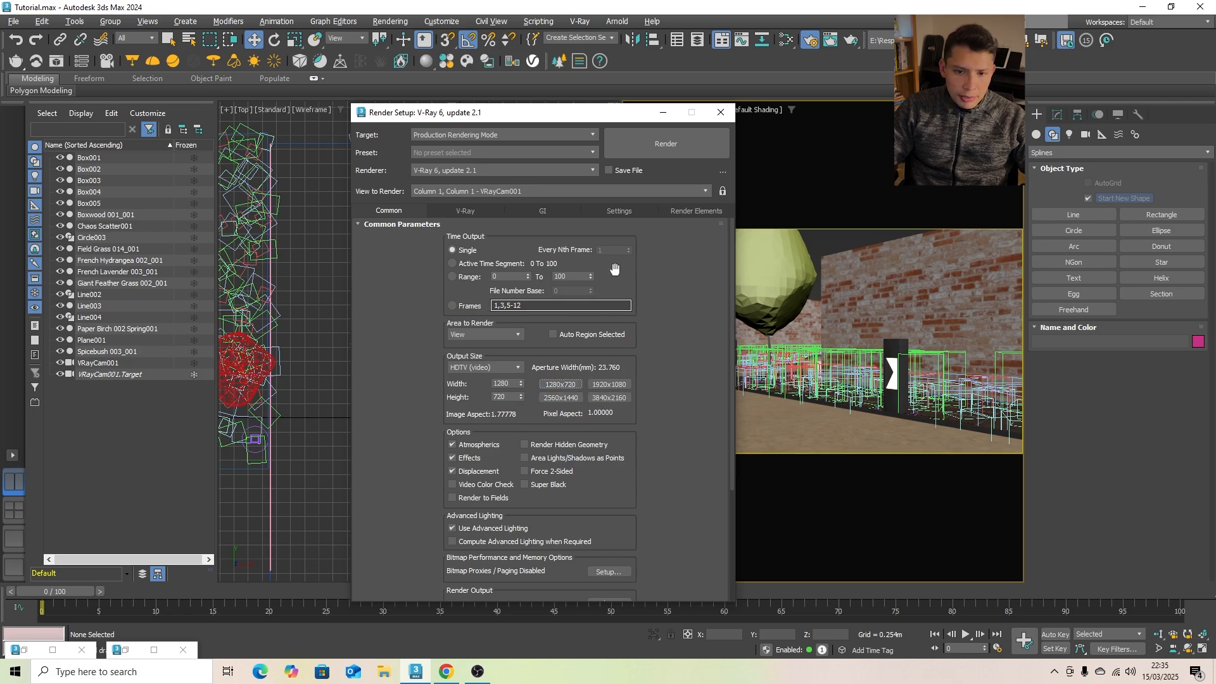
# - Add the VRayDenoiser and VRayLightMix render elements and close the render setup
pyautogui.click(687, 212)
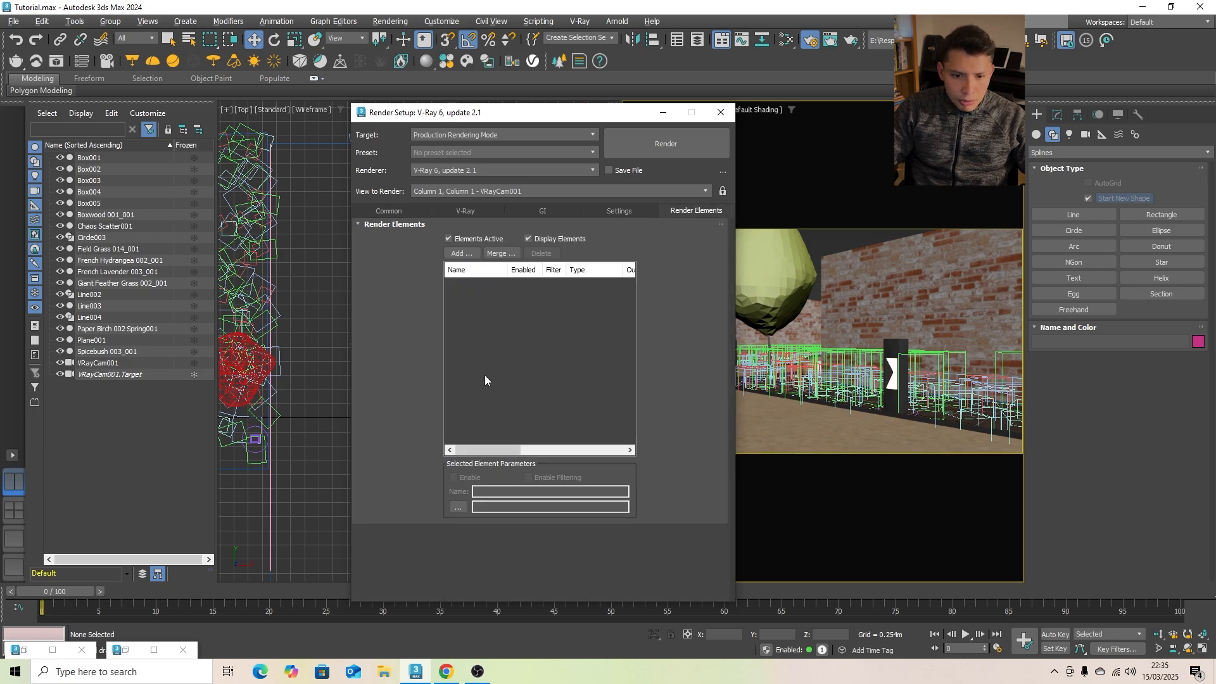
pyautogui.click(466, 254)
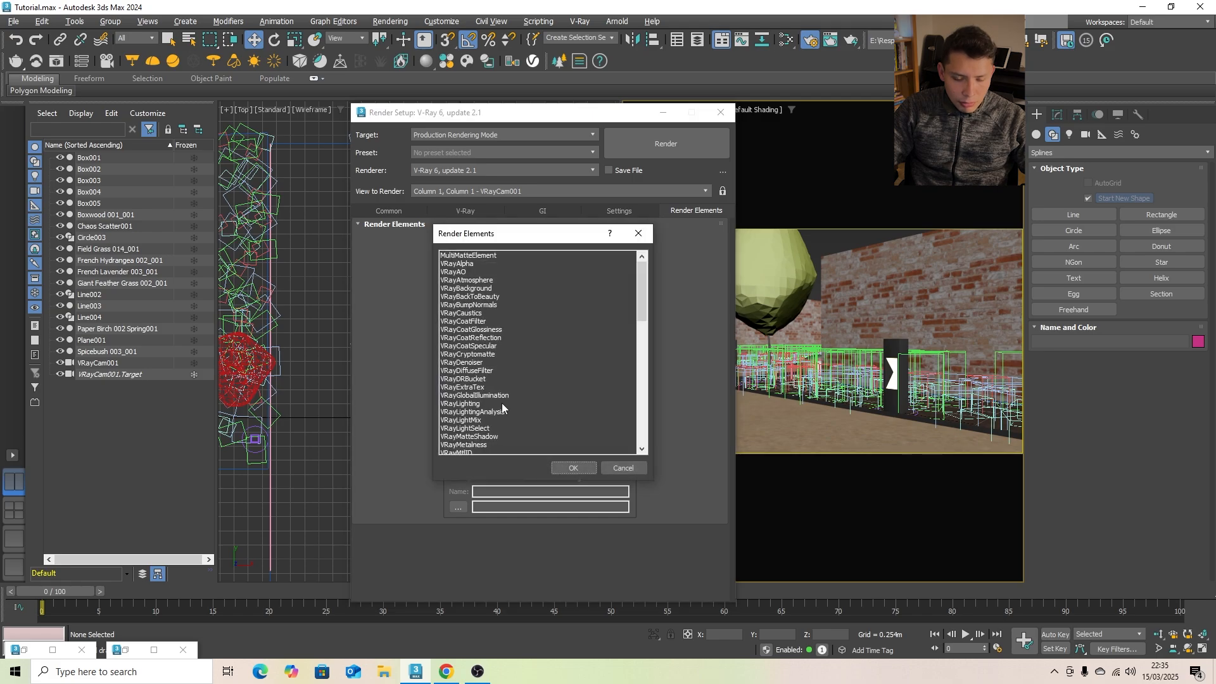
pyautogui.doubleClick(475, 362)
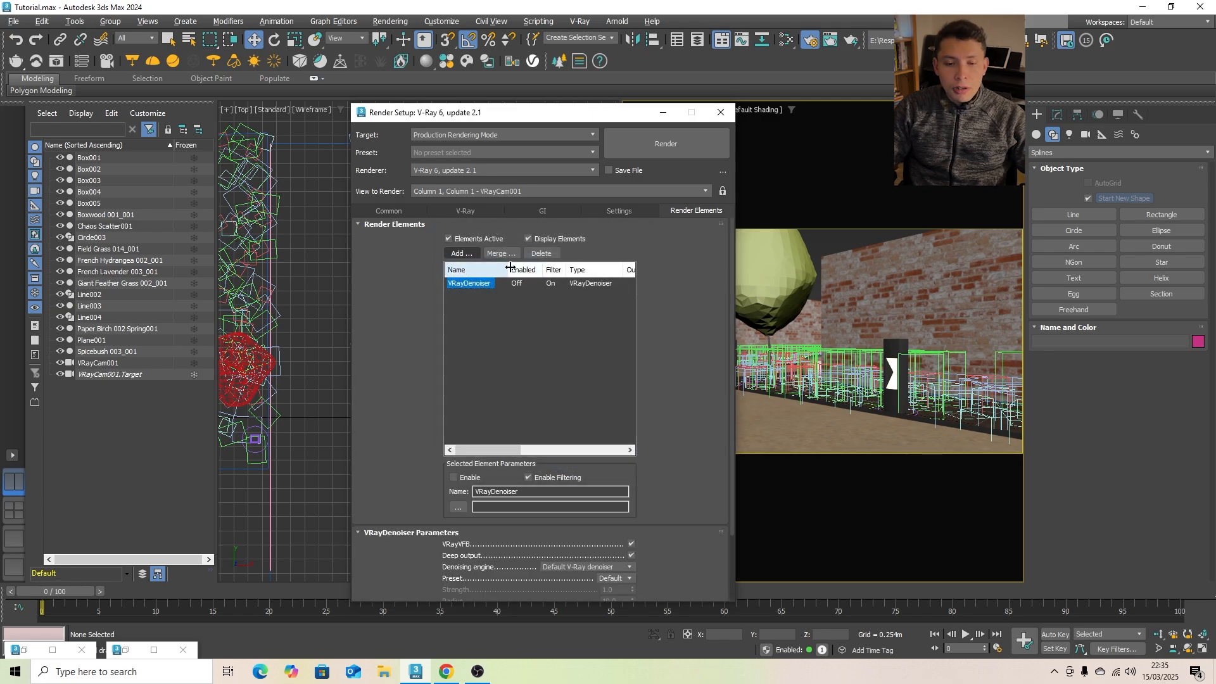
pyautogui.click(468, 256)
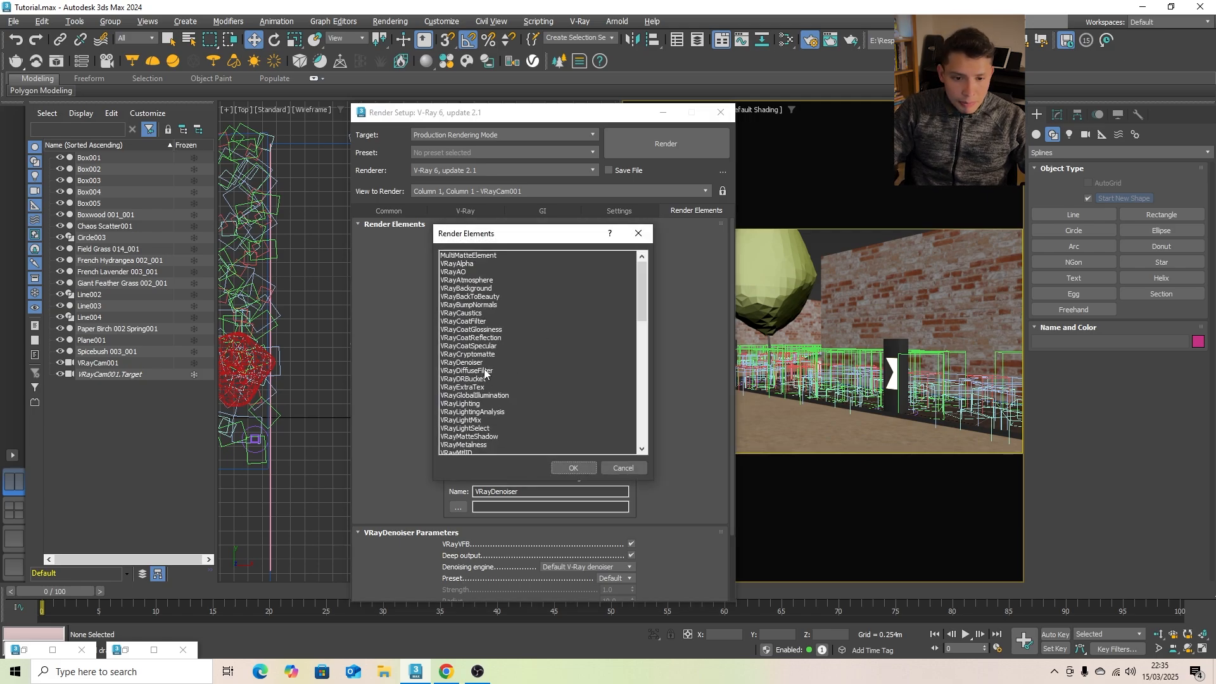
pyautogui.scroll(-2, 485, 372)
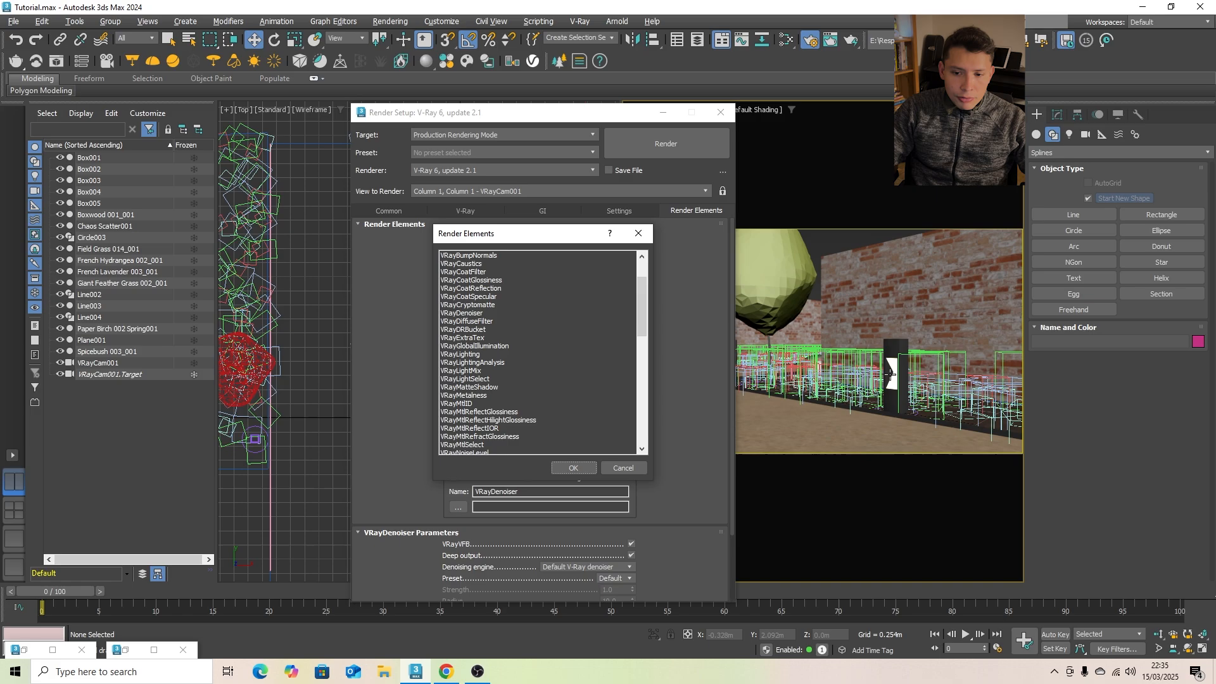
pyautogui.click(475, 372)
pyautogui.click(573, 467)
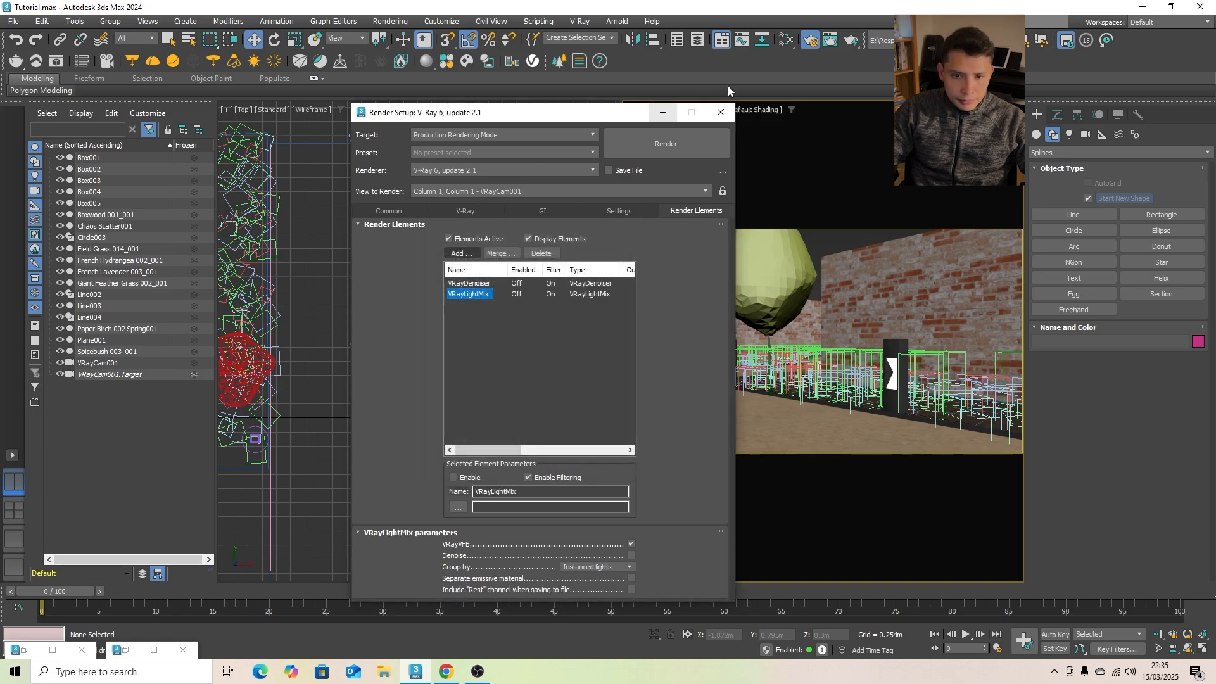
pyautogui.click(721, 112)
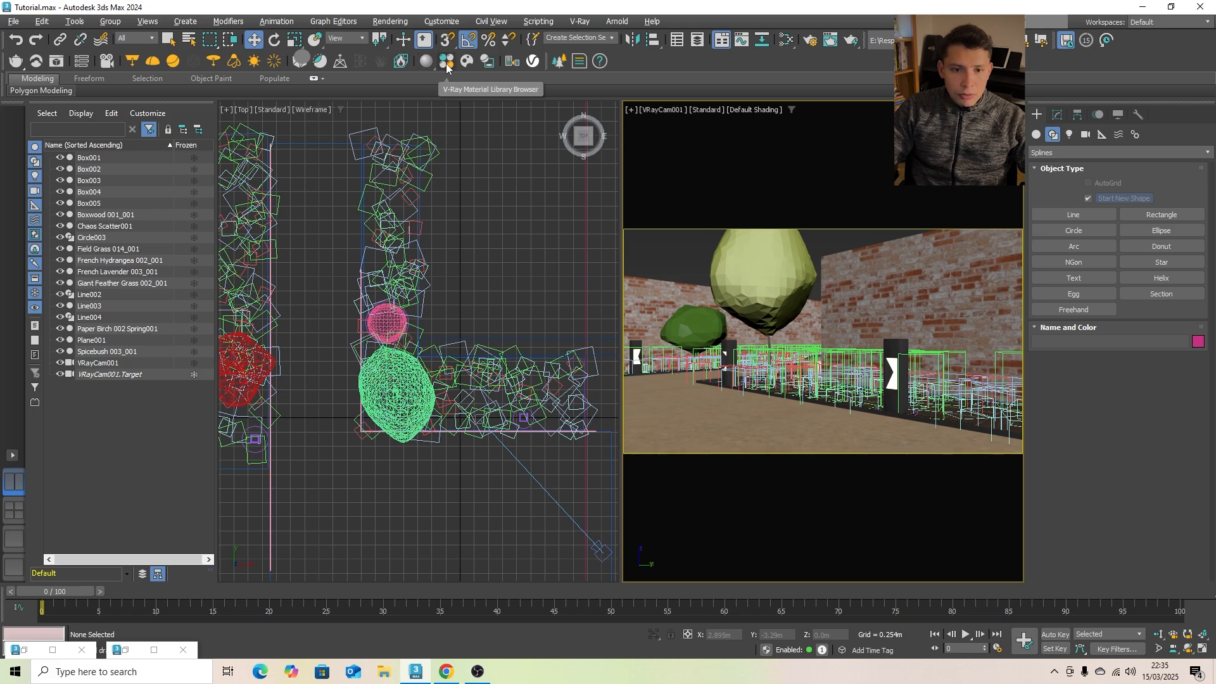
# - Import the Day 016 HDRI from Cosmos as a dome light and move it clear of the garden to about X 2.9 m, Y 8.6 m
pyautogui.click(447, 62)
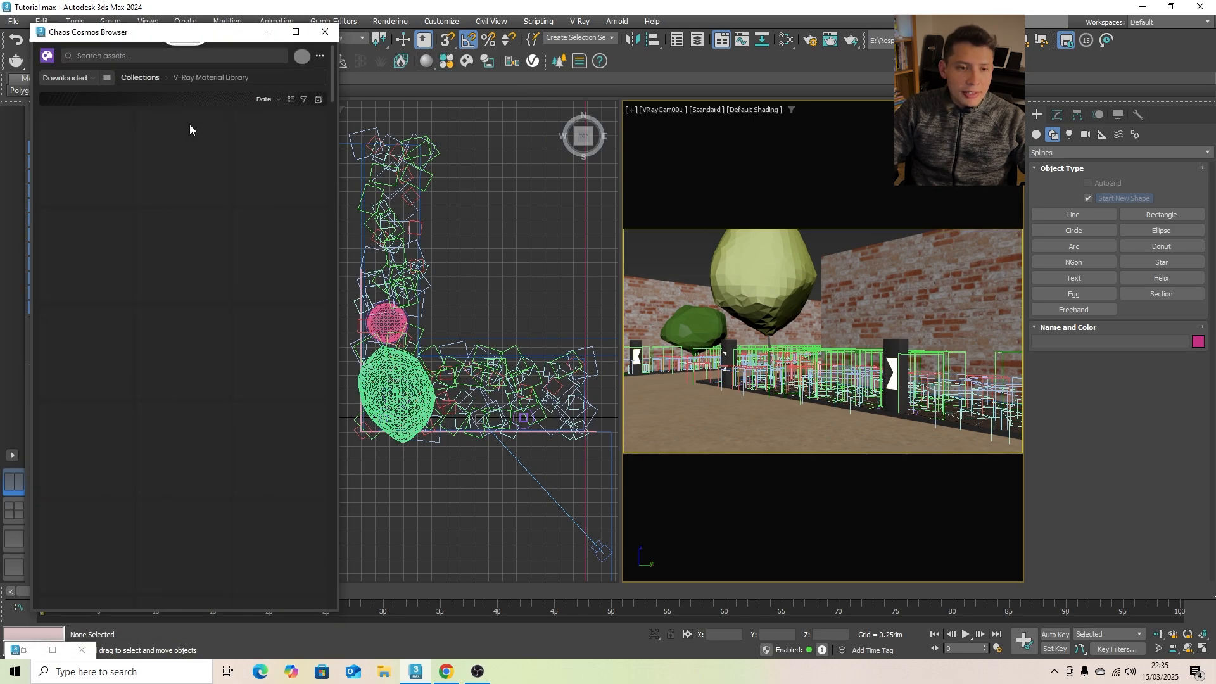
pyautogui.click(107, 78)
pyautogui.click(128, 155)
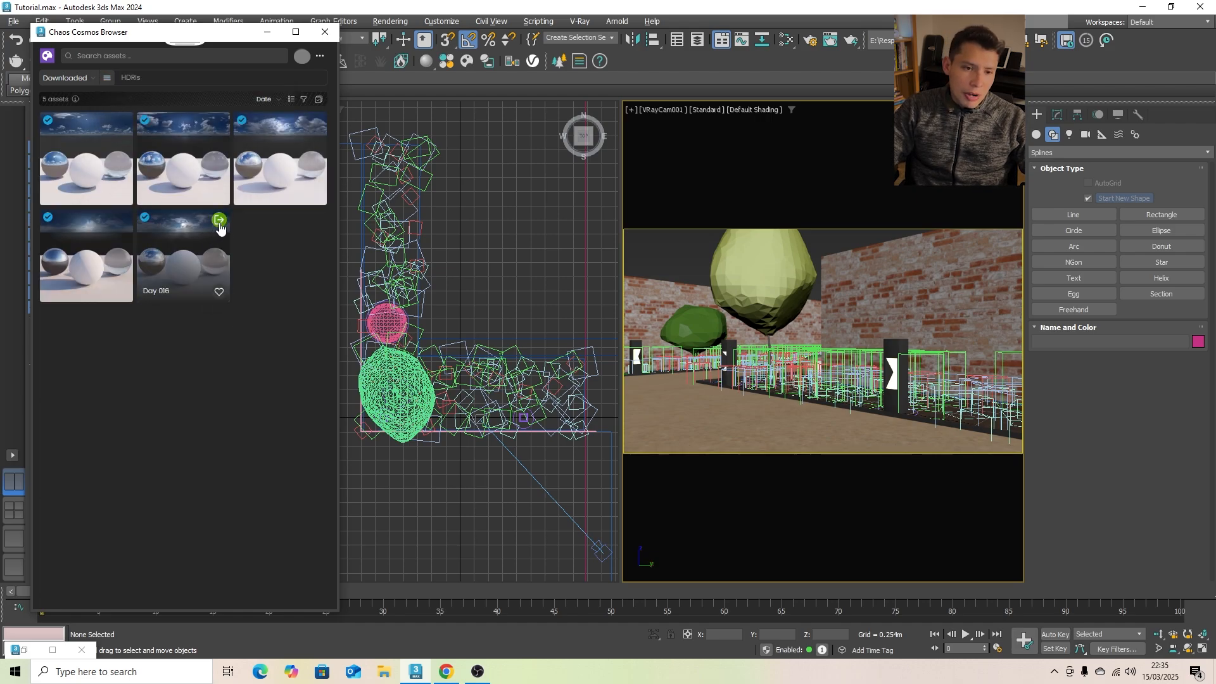
pyautogui.click(220, 221)
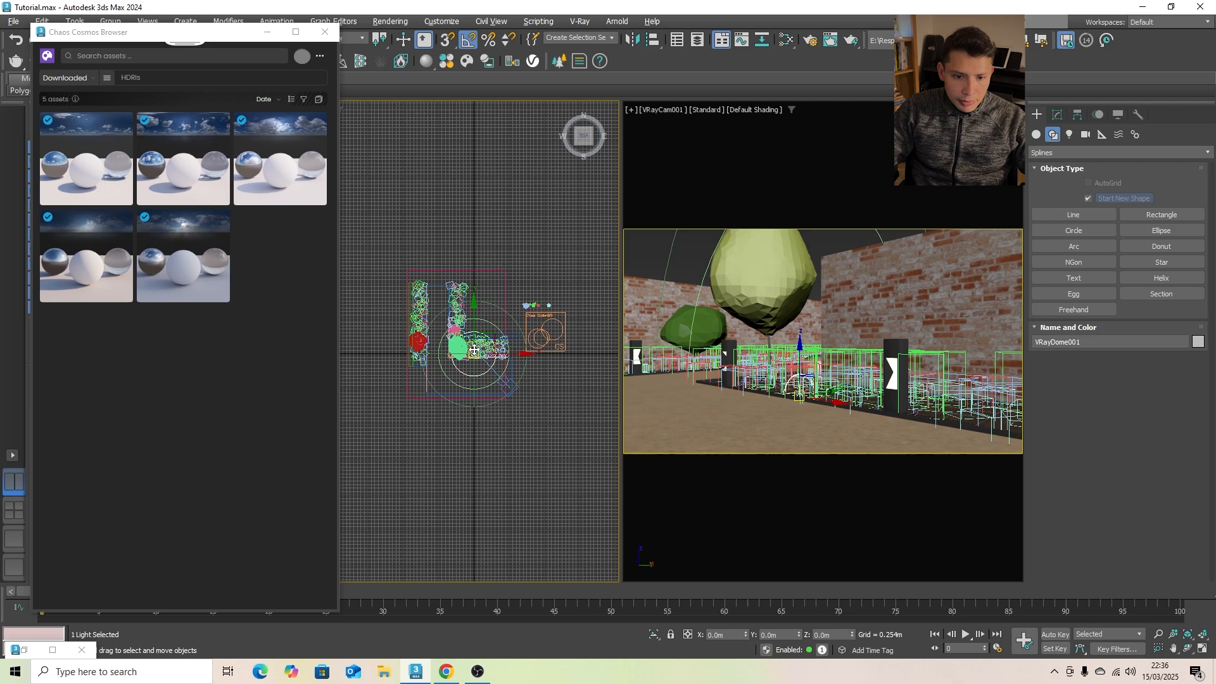
pyautogui.moveTo(495, 252); pyautogui.dragTo(505, 239, button='middle')
pyautogui.moveTo(503, 322); pyautogui.dragTo(542, 202)
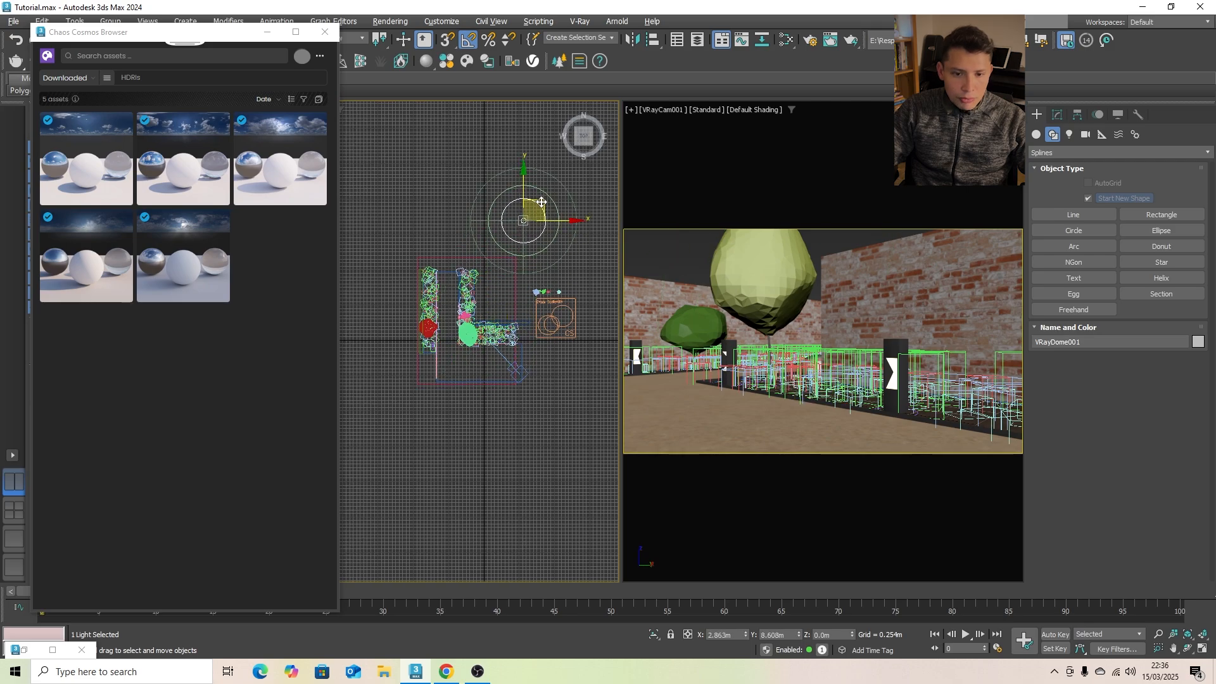
pyautogui.click(555, 447)
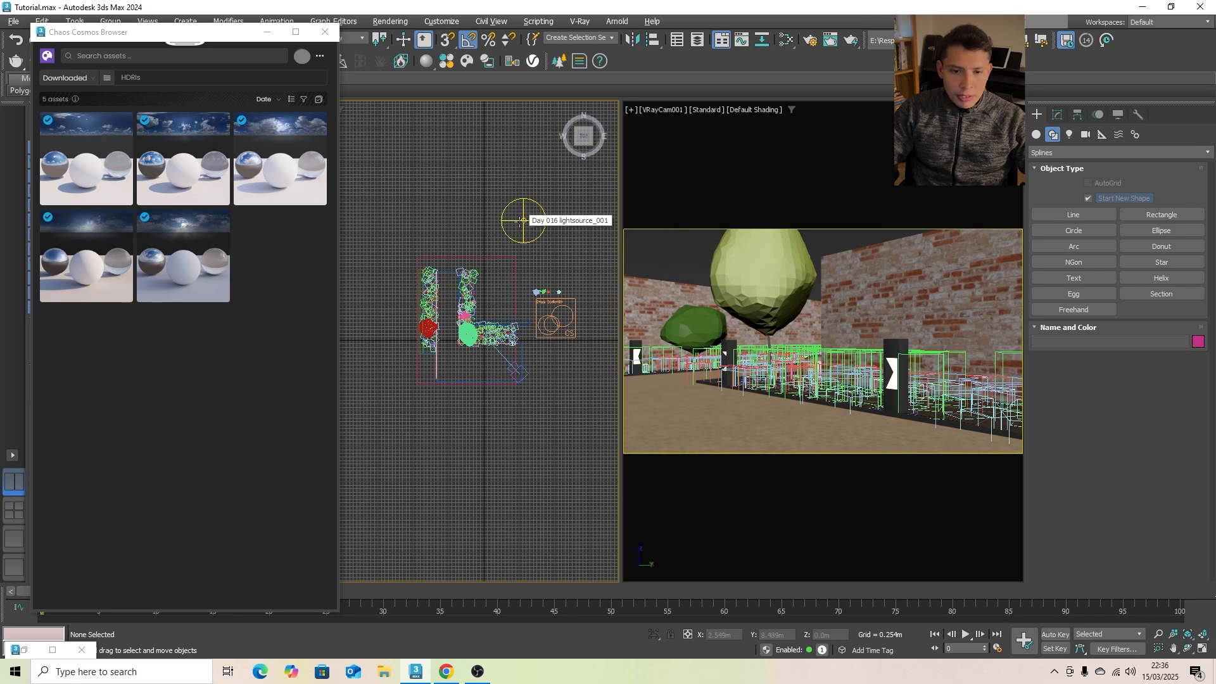
pyautogui.click(266, 32)
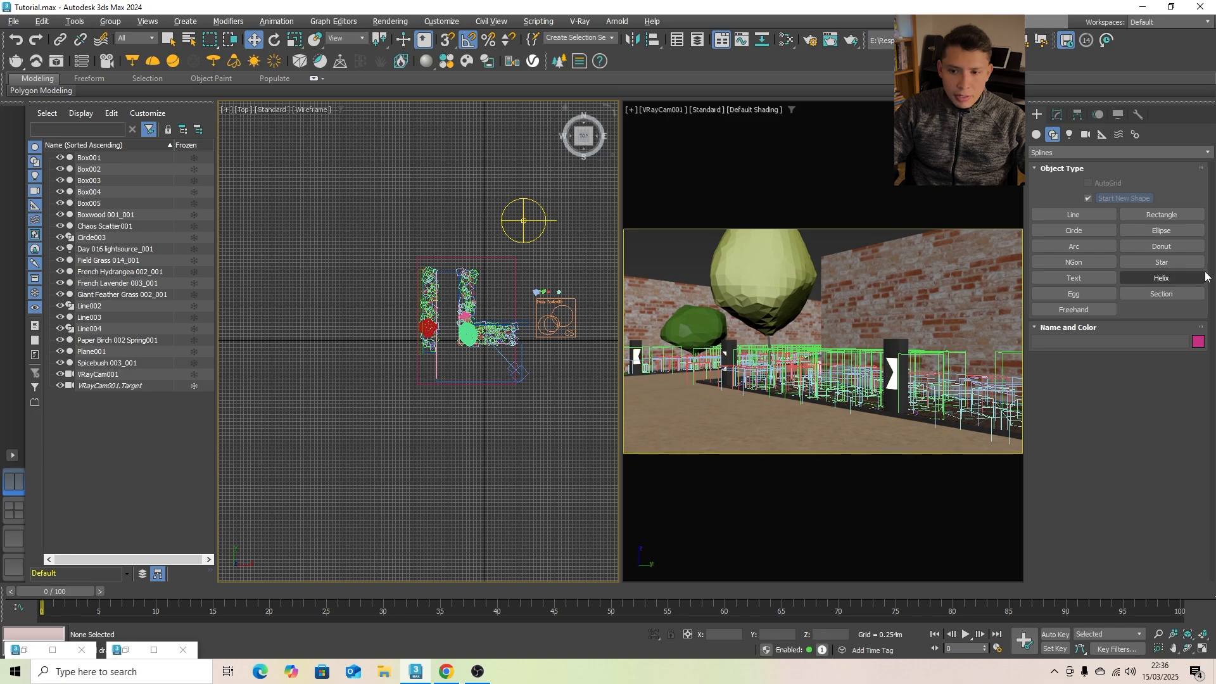
# - Create a plane VRayLight about 4.93 m by 2.19 m in the Top view, in front of the L-shaped bed
pyautogui.click(875, 431)
pyautogui.click(1037, 134)
pyautogui.click(1070, 134)
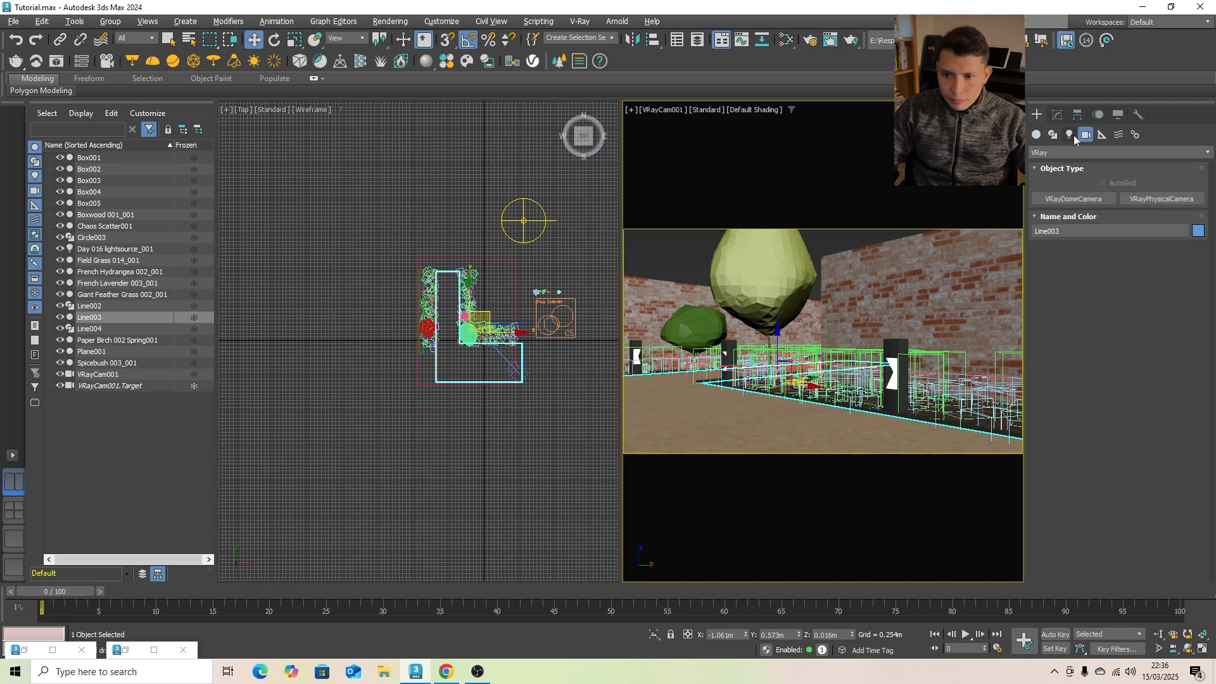
pyautogui.click(1066, 150)
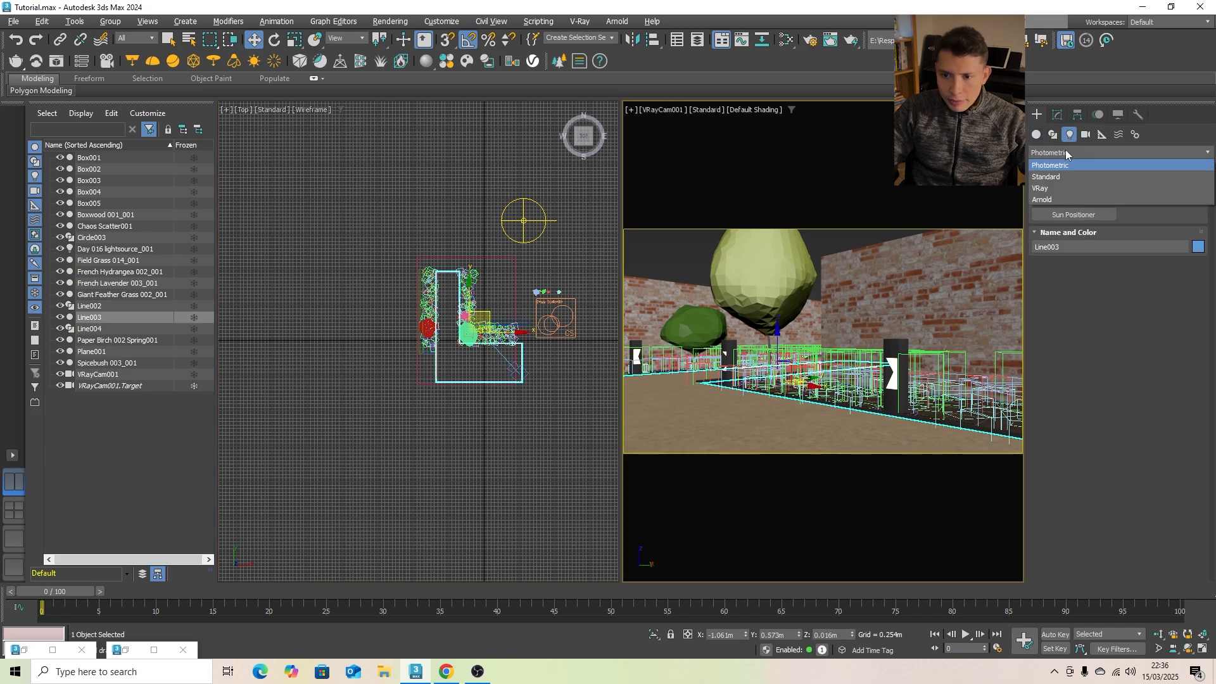
pyautogui.click(1063, 188)
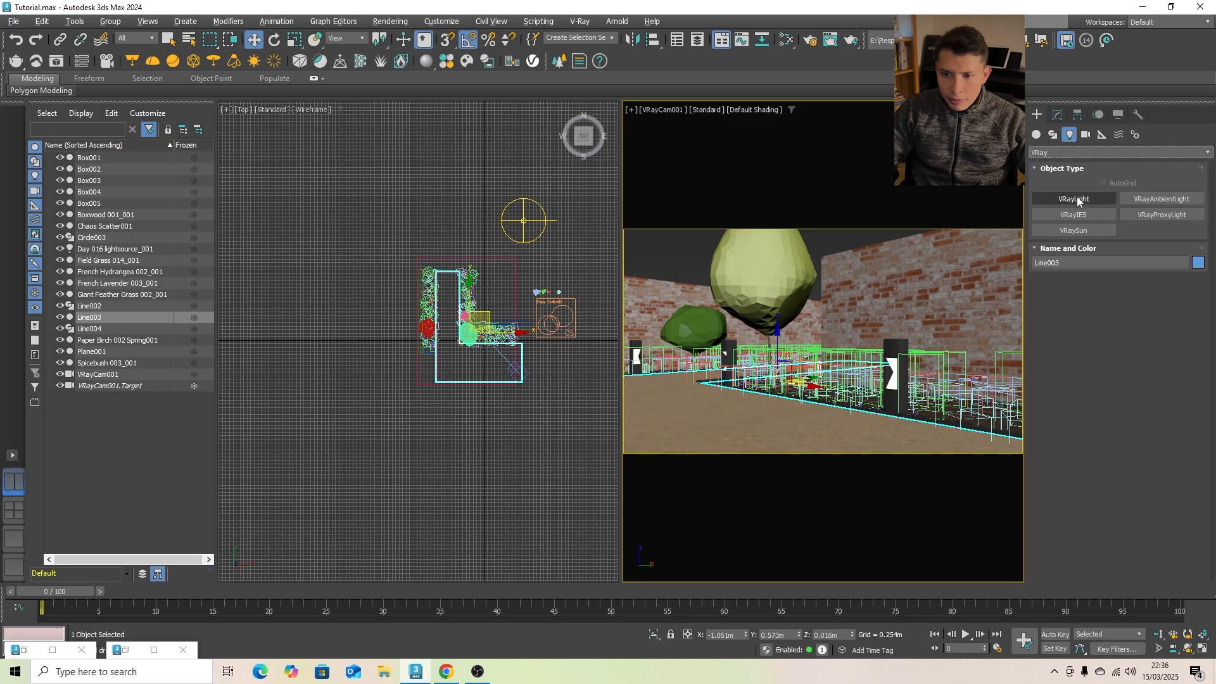
pyautogui.click(1075, 198)
pyautogui.scroll(2, 475, 360)
pyautogui.moveTo(470, 380); pyautogui.dragTo(518, 402)
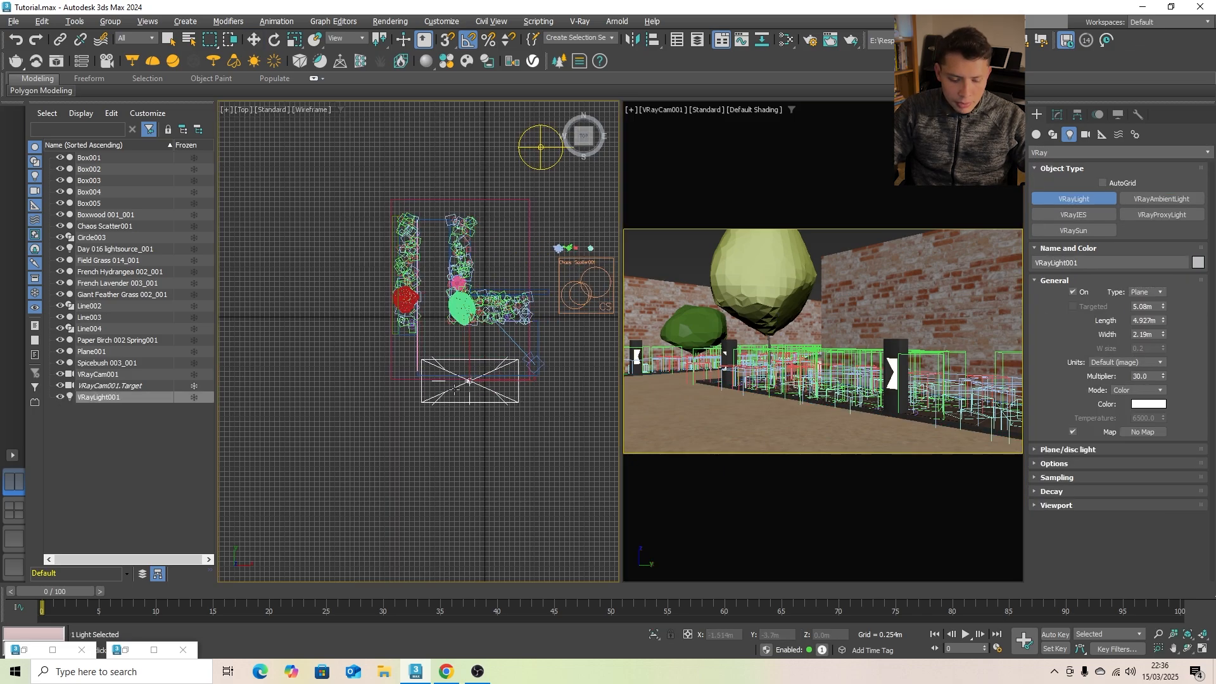
# - Raise the plane VRayLight above the ground and tilt it 45 degrees so it faces the planting beds
pyautogui.scroll(-3, 442, 390)
pyautogui.keyDown('alt'); pyautogui.moveTo(386, 399); pyautogui.dragTo(488, 321, button='middle'); pyautogui.keyUp('alt')
pyautogui.scroll(3, 442, 387)
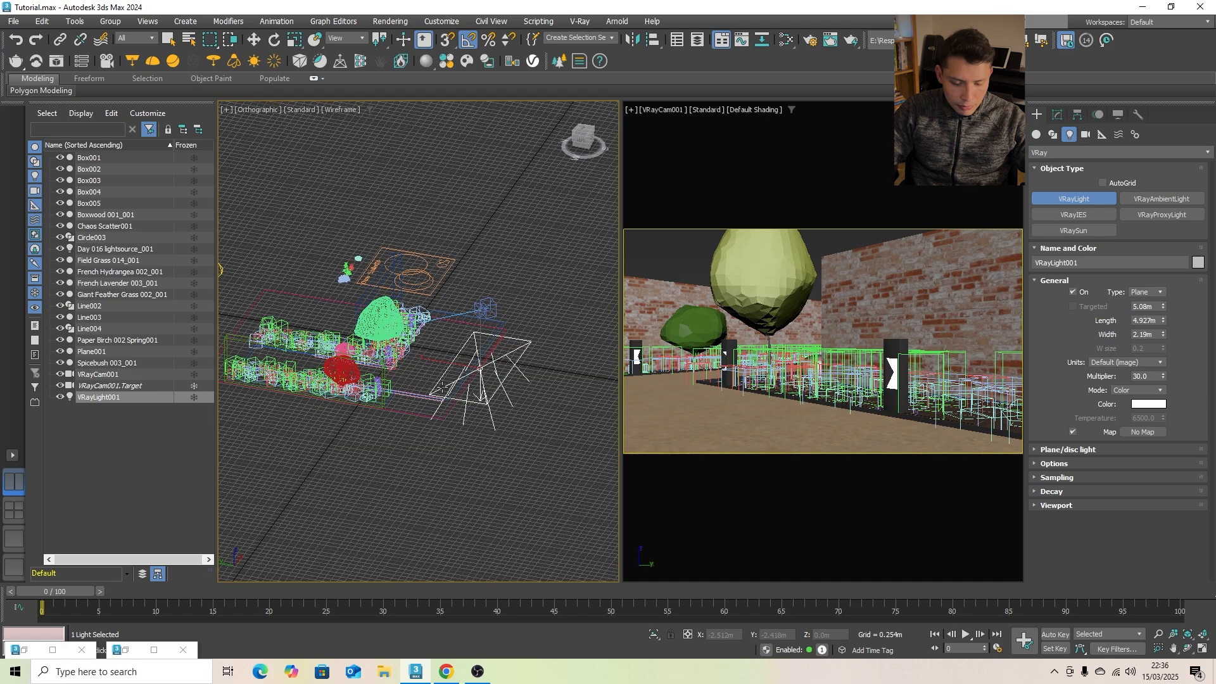
pyautogui.press('w')
pyautogui.moveTo(481, 350)
pyautogui.mouseDown()
pyautogui.moveTo(481, 310)
pyautogui.moveTo(492, 342)
pyautogui.mouseUp()
pyautogui.press('e')
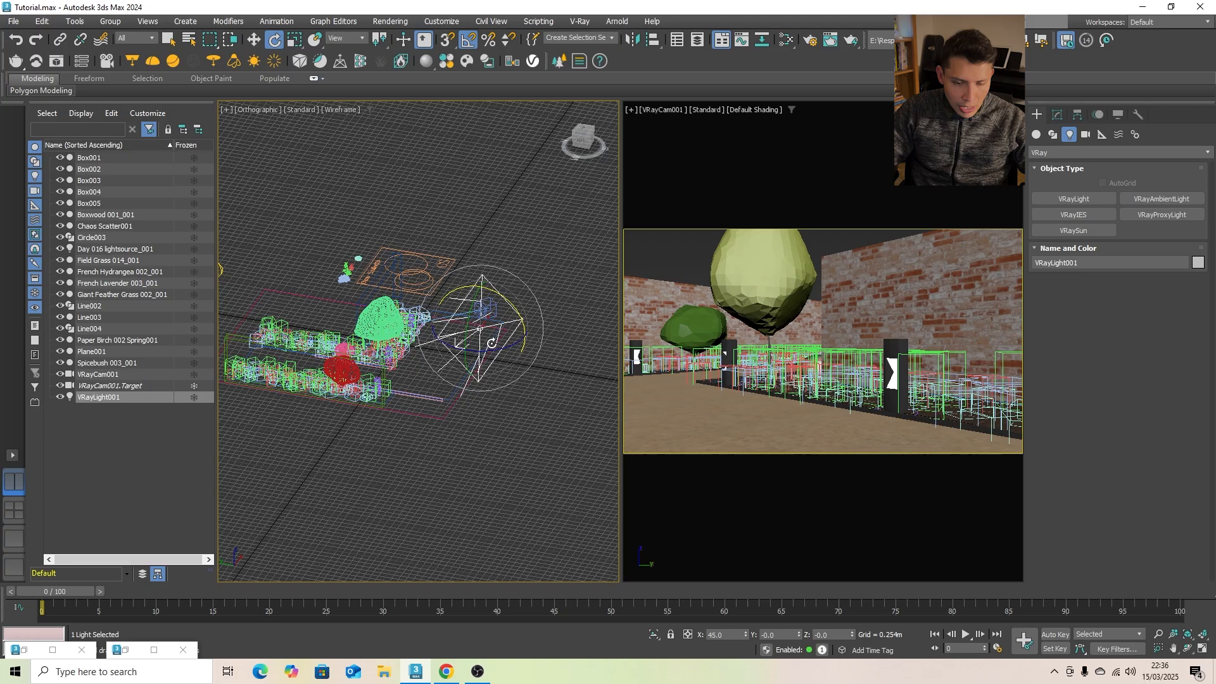
pyautogui.keyDown('alt'); pyautogui.moveTo(491, 342); pyautogui.dragTo(328, 336, button='middle'); pyautogui.keyUp('alt')
# - Render the VRayCam001 view to check the garden lighting, and put the frame buffer away
pyautogui.click(735, 196)
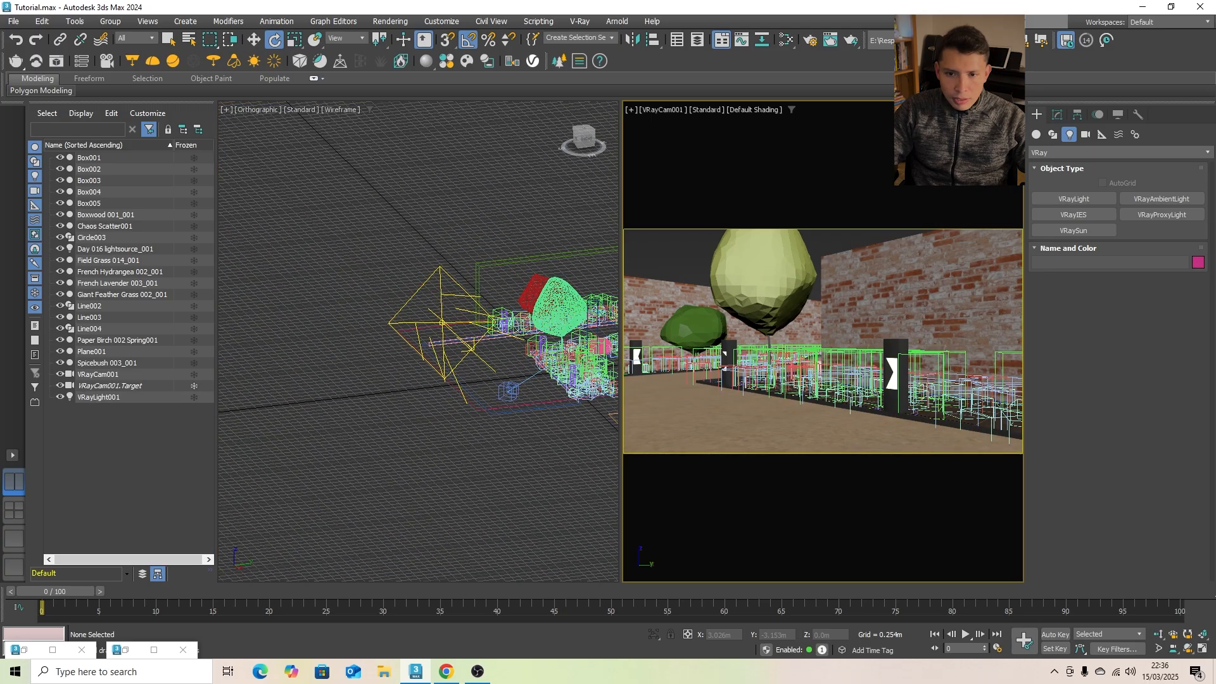
pyautogui.click(850, 41)
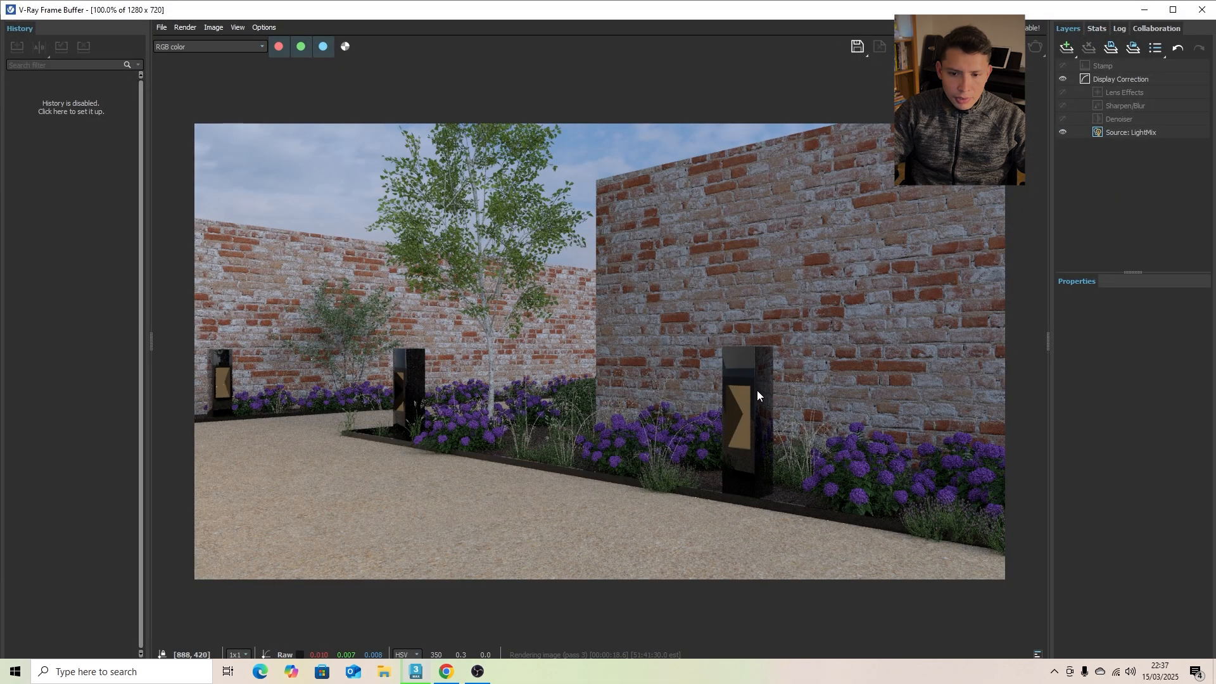
pyautogui.click(1145, 10)
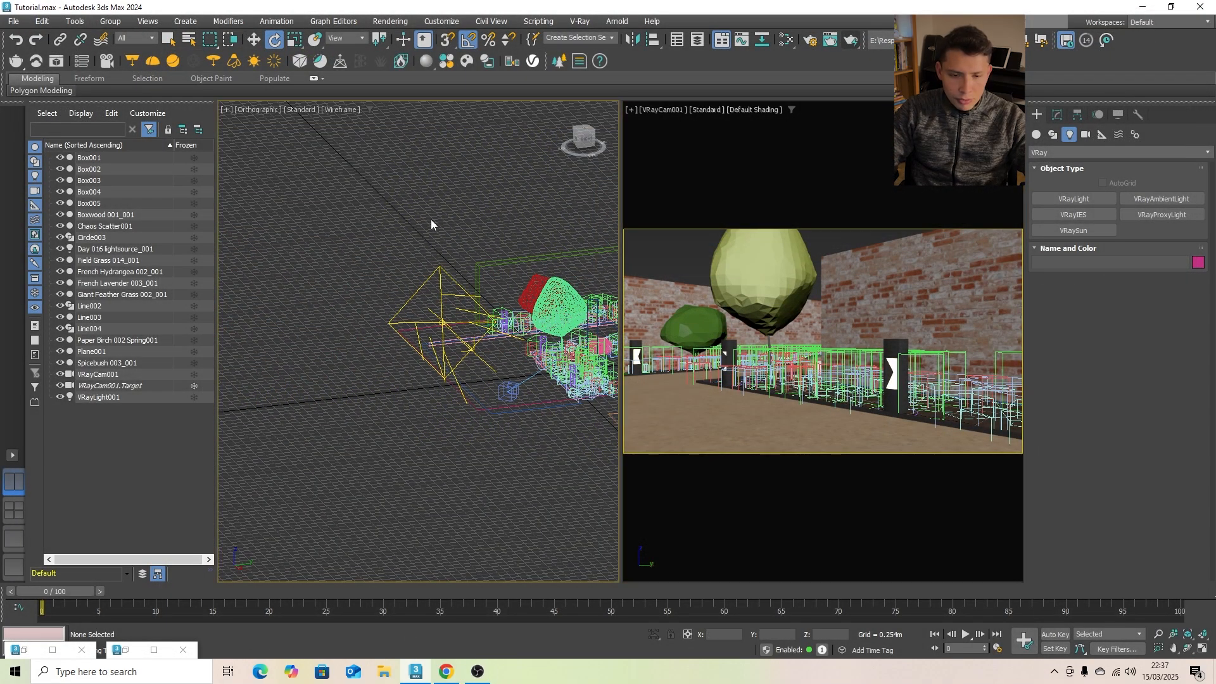
# - Open the material editor and import the Iron Blurry material from the downloaded Cosmos materials
pyautogui.press('m')
pyautogui.moveTo(435, 73); pyautogui.dragTo(664, 104)
pyautogui.scroll(-3, 439, 306)
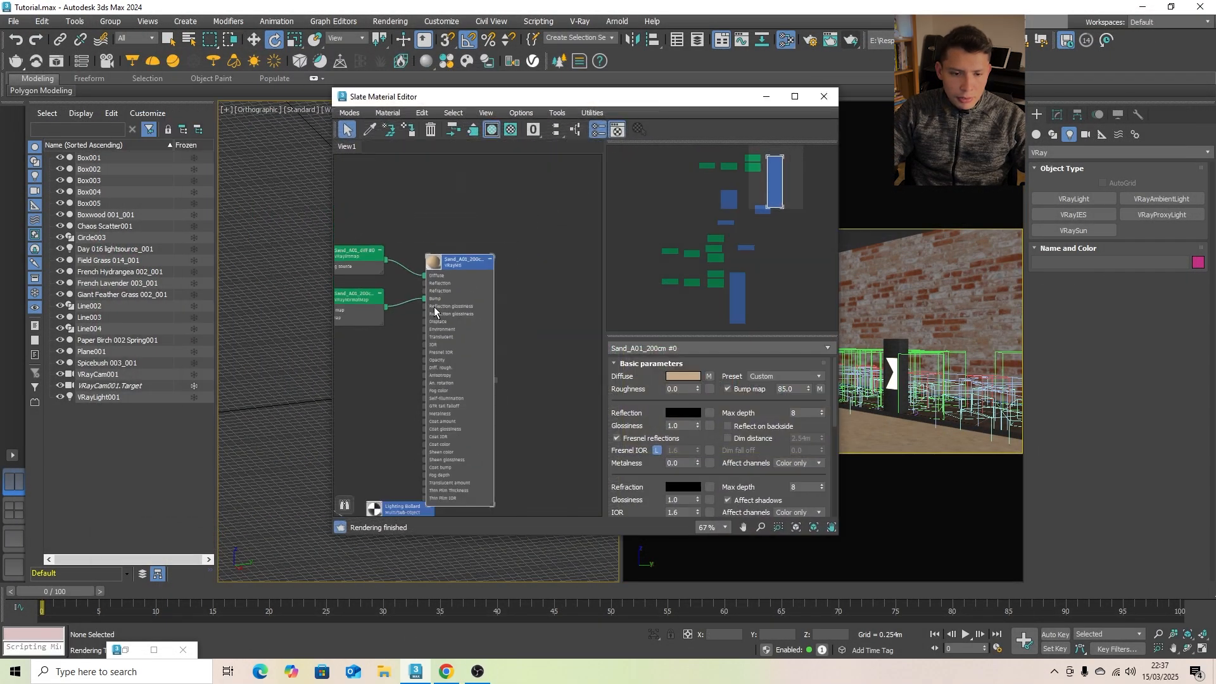
pyautogui.moveTo(577, 106); pyautogui.dragTo(704, 111)
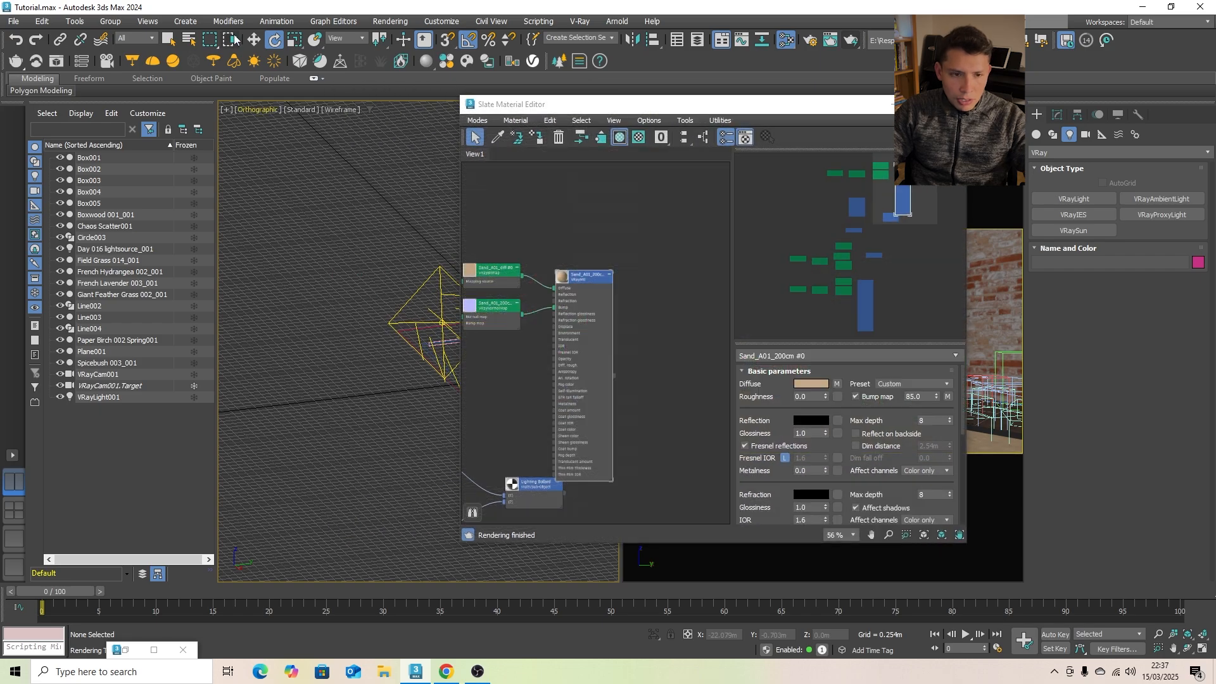
pyautogui.click(451, 65)
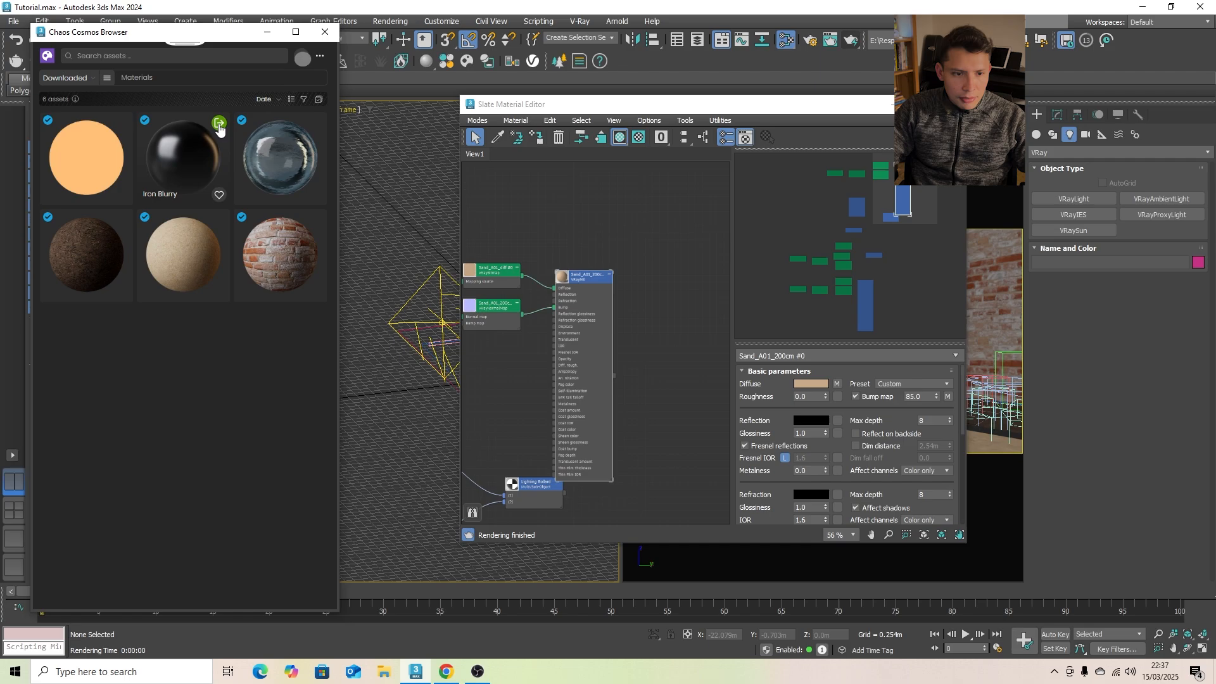
pyautogui.click(219, 122)
# - Place the Iron_Blurry node above Material #28, beside the Lighting Bollard material, and collapse it
pyautogui.scroll(-5, 575, 347)
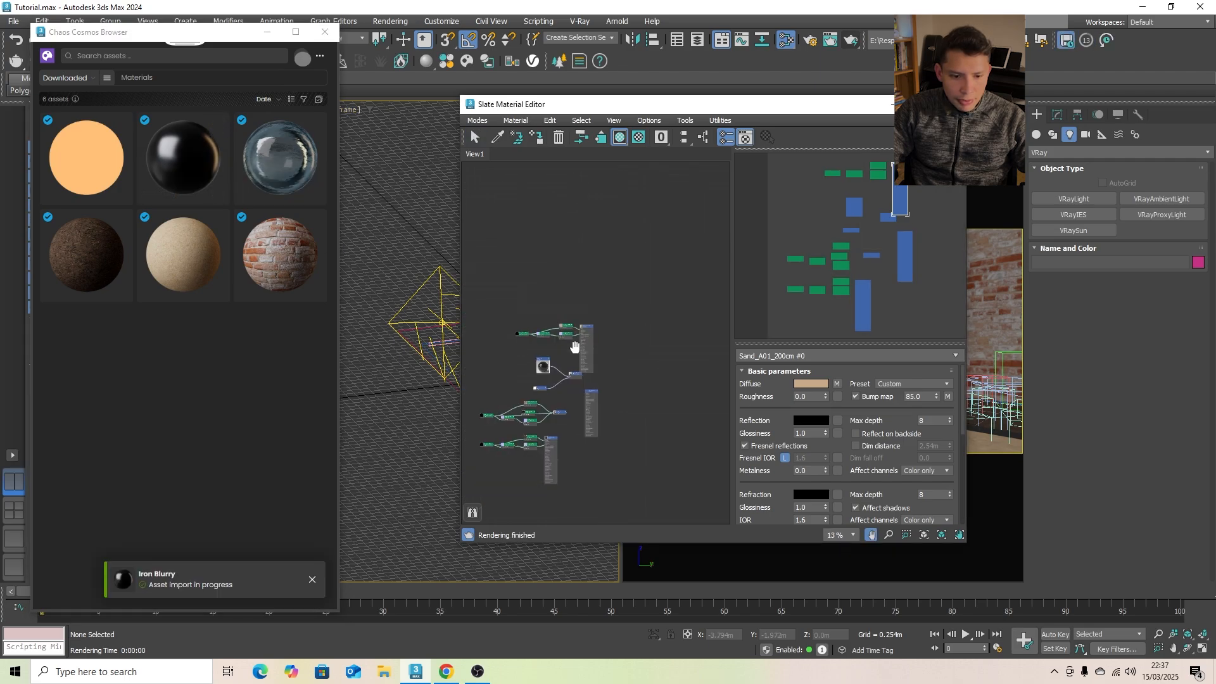
pyautogui.scroll(5, 575, 347)
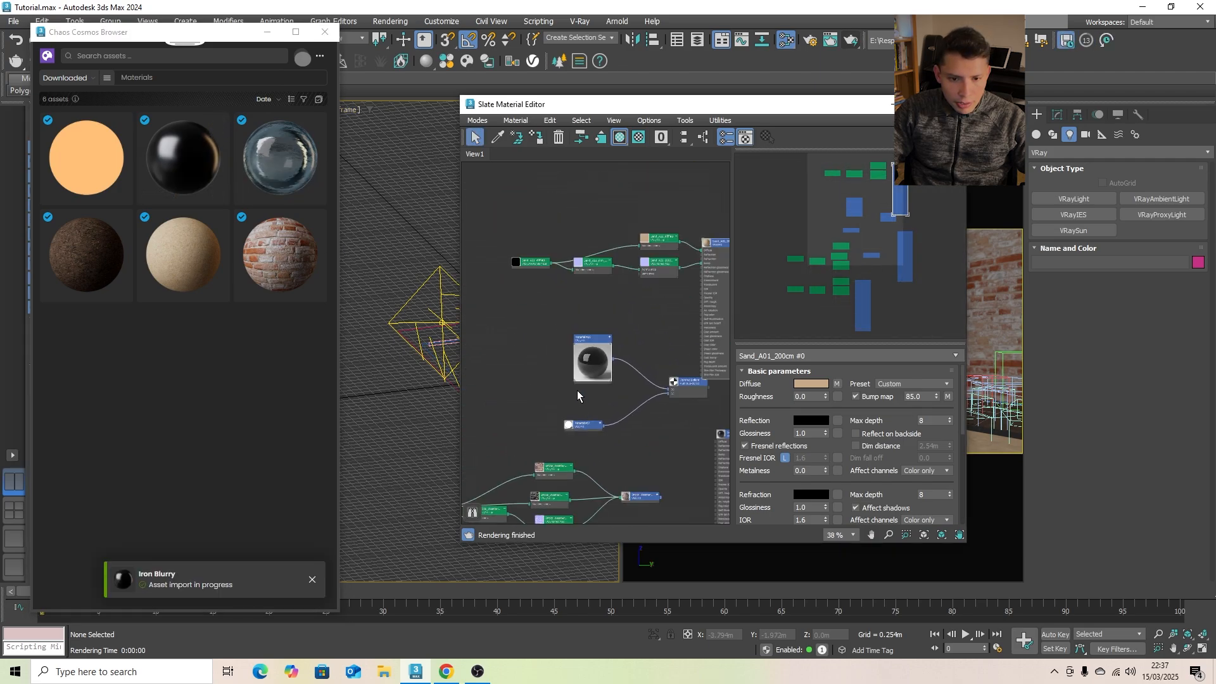
pyautogui.moveTo(577, 396); pyautogui.dragTo(516, 350, button='middle')
pyautogui.scroll(2, 576, 342)
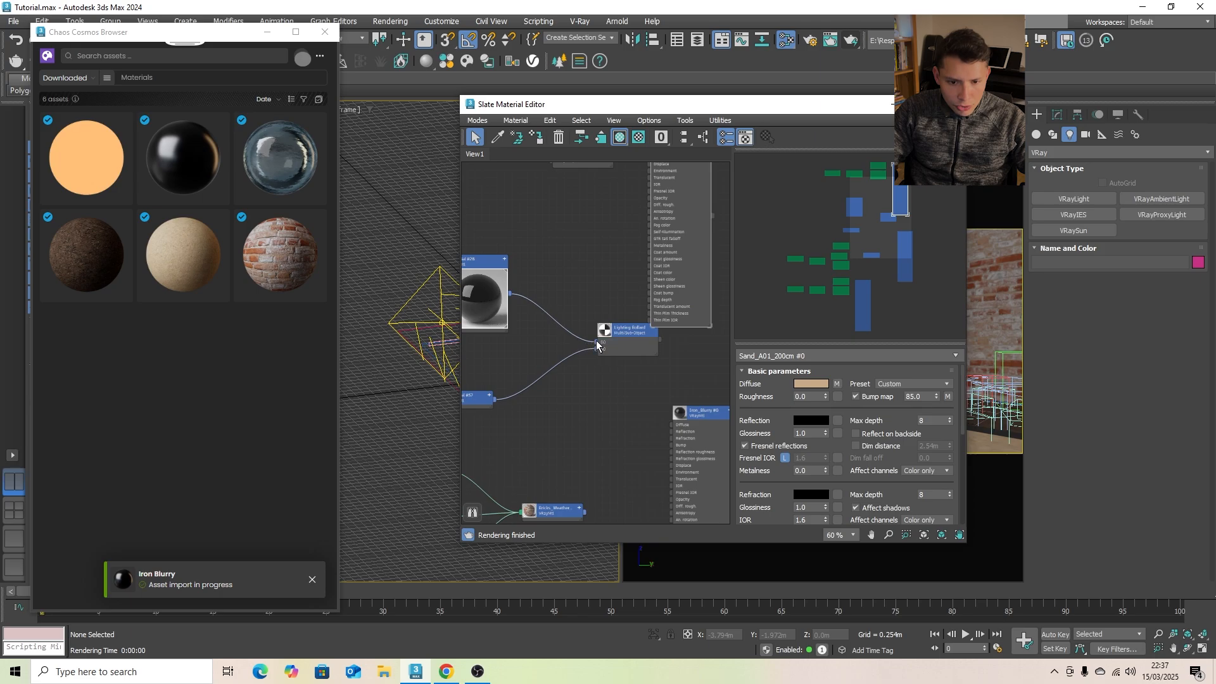
pyautogui.moveTo(597, 345); pyautogui.dragTo(566, 337)
pyautogui.doubleClick(505, 279)
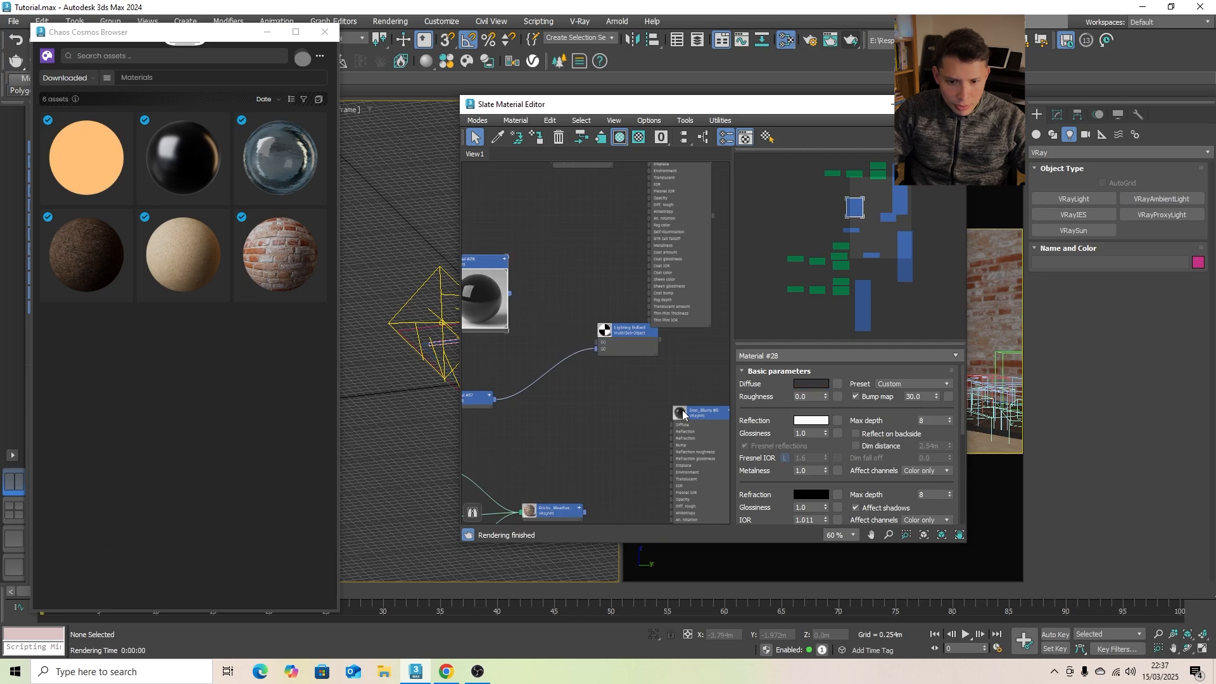
pyautogui.moveTo(682, 415); pyautogui.dragTo(458, 196)
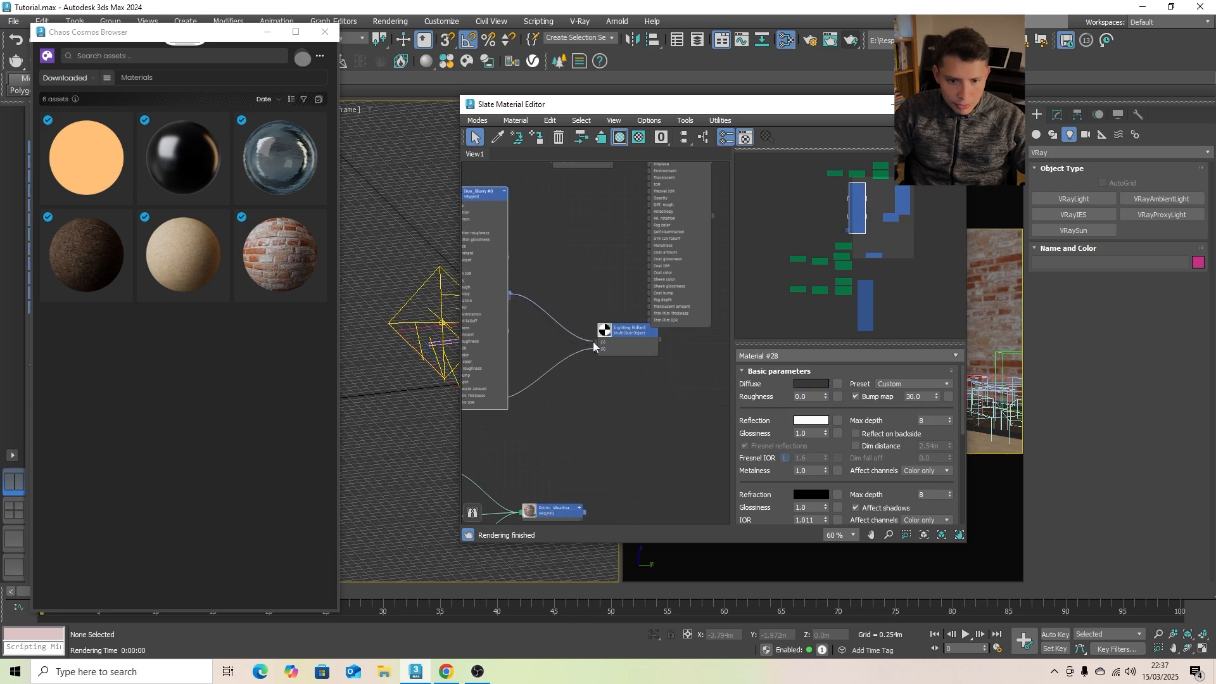
pyautogui.scroll(-2, 598, 313)
pyautogui.click(551, 222)
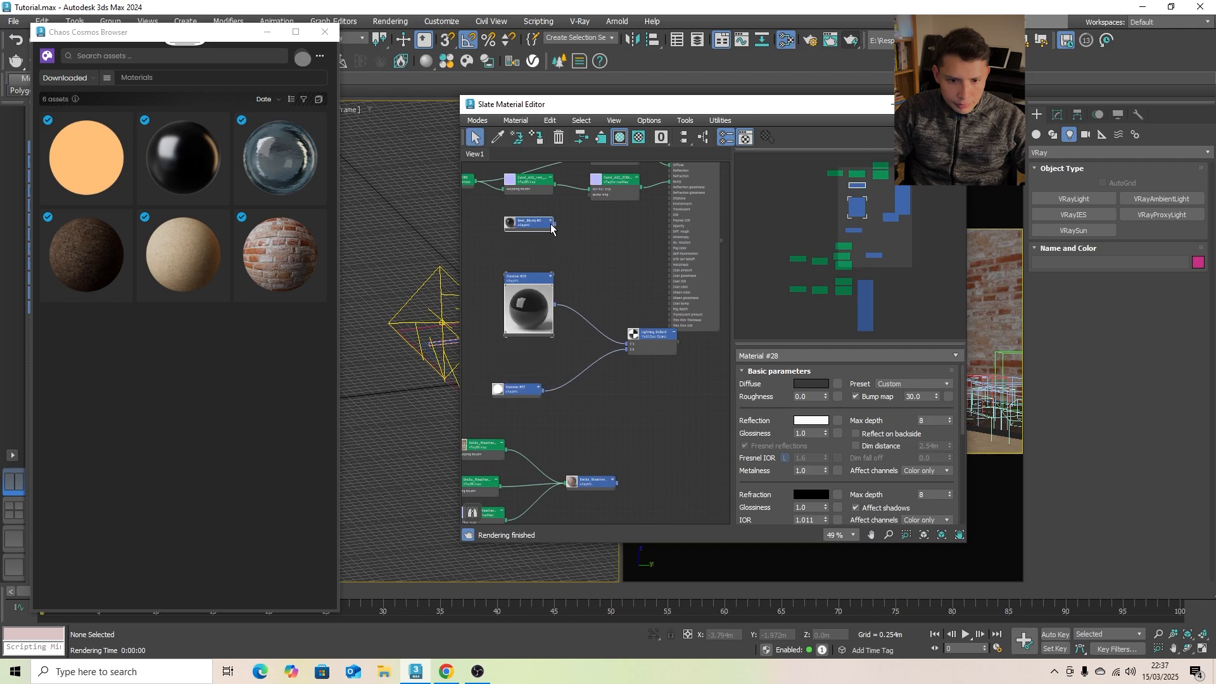
# - Disconnect the white material from the second slot of Lighting Bollard and import LED 3200K from Cosmos
pyautogui.scroll(2, 601, 347)
pyautogui.moveTo(634, 351); pyautogui.dragTo(598, 369)
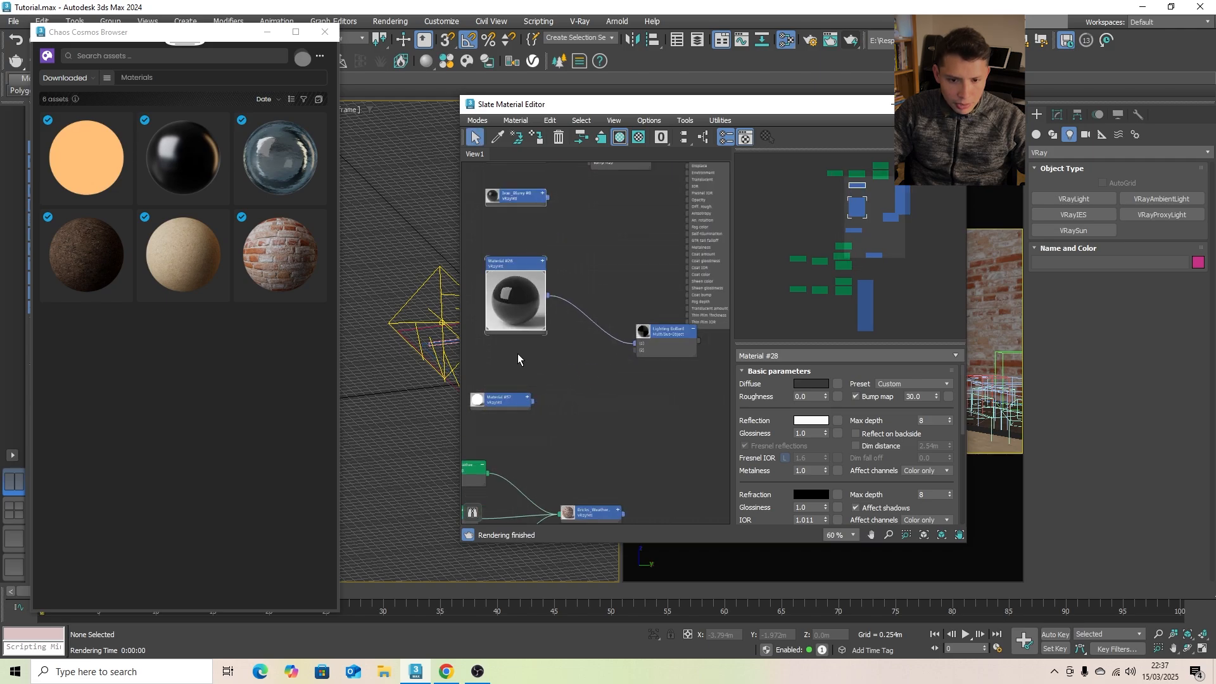
pyautogui.click(119, 123)
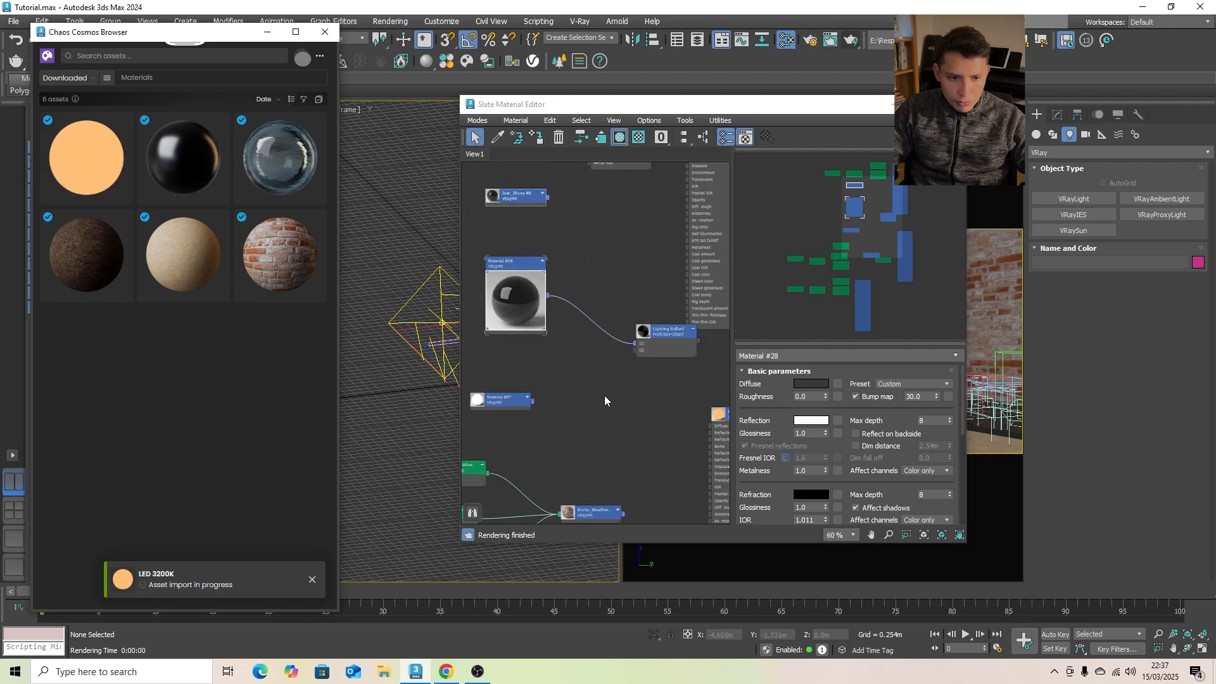
# - Collapse the LED_3200K node below Material #28, connect it to slot 2 of Lighting Bollard, and put the material editor away
pyautogui.moveTo(659, 389); pyautogui.dragTo(508, 340)
pyautogui.scroll(3, 505, 342)
pyautogui.moveTo(505, 342); pyautogui.dragTo(614, 324, button='middle')
pyautogui.moveTo(551, 387); pyautogui.dragTo(410, 369)
pyautogui.scroll(-2, 443, 367)
pyautogui.scroll(-2, 505, 369)
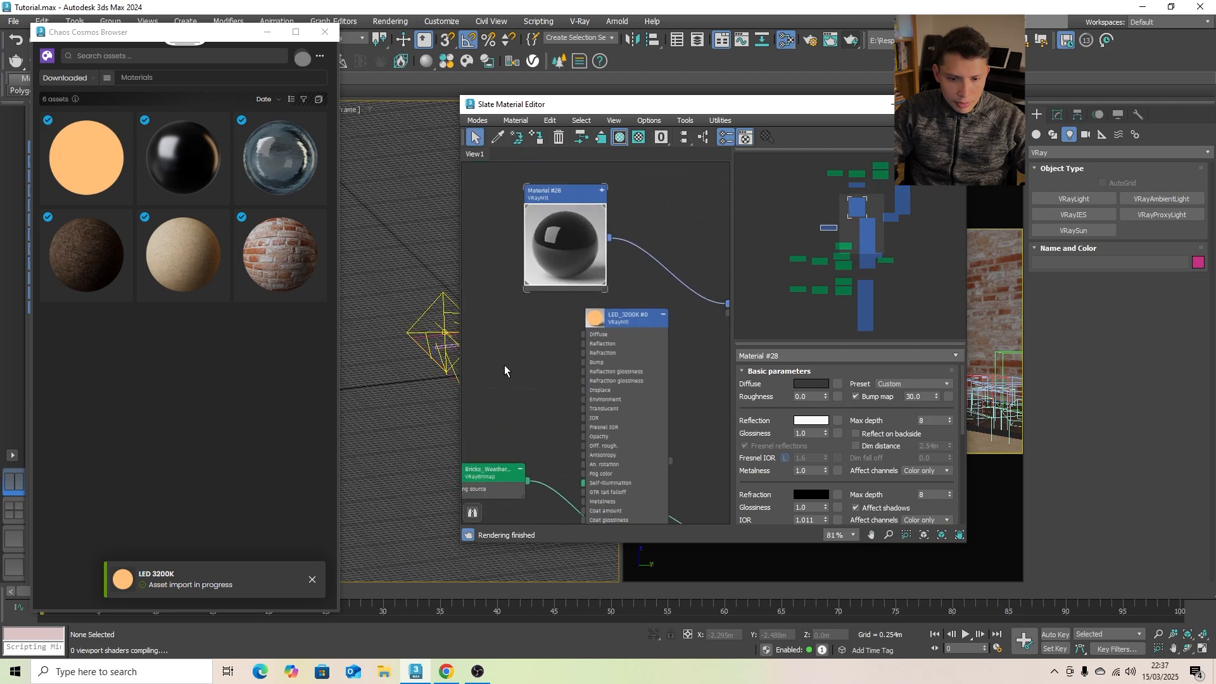
pyautogui.click(638, 323)
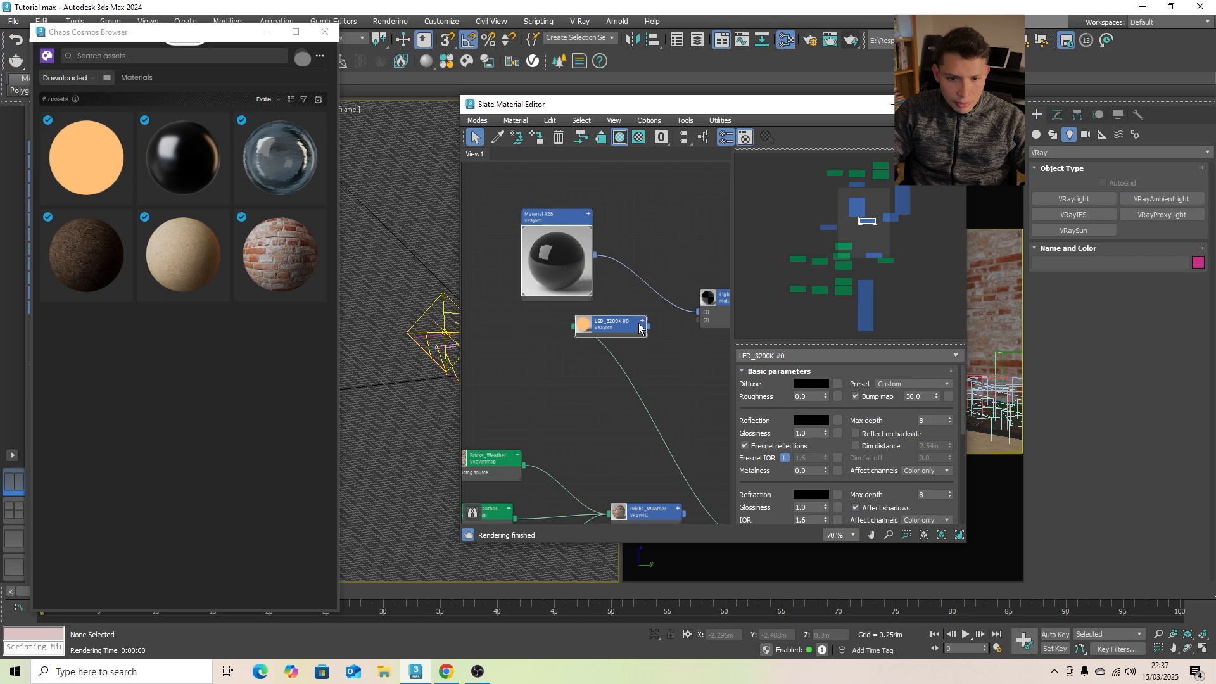
pyautogui.moveTo(636, 326); pyautogui.dragTo(594, 329)
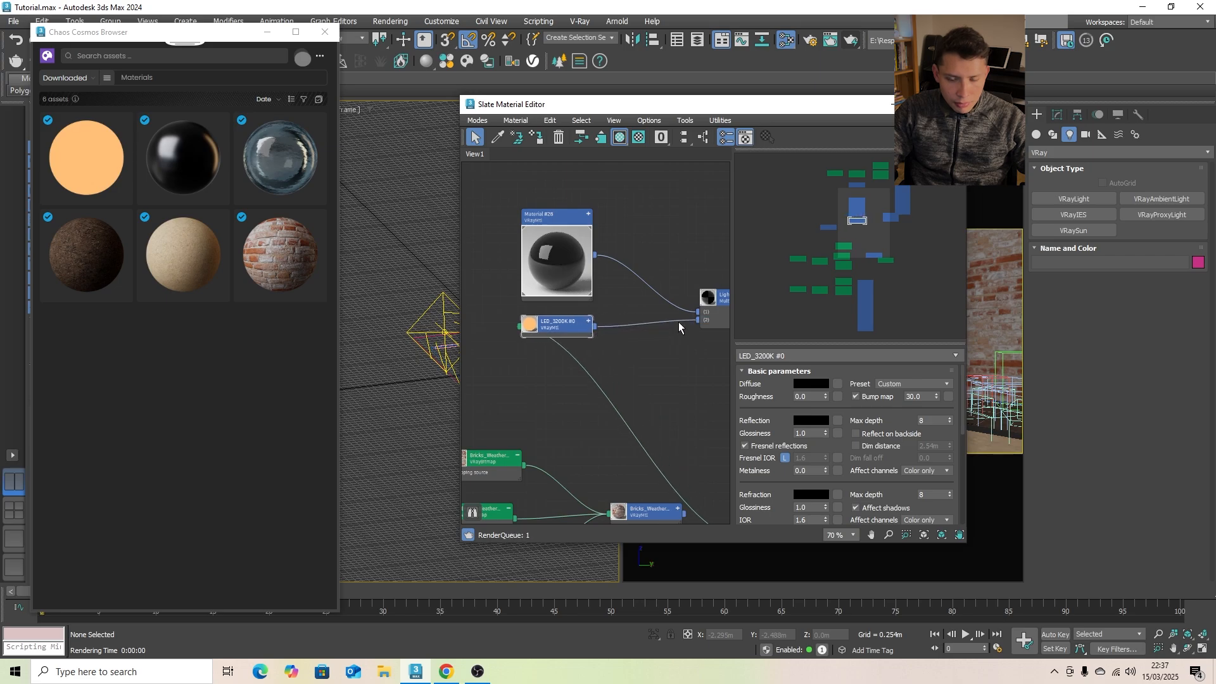
pyautogui.scroll(-2, 684, 326)
pyautogui.moveTo(694, 483); pyautogui.dragTo(509, 305)
pyautogui.moveTo(636, 355); pyautogui.dragTo(527, 358, button='middle')
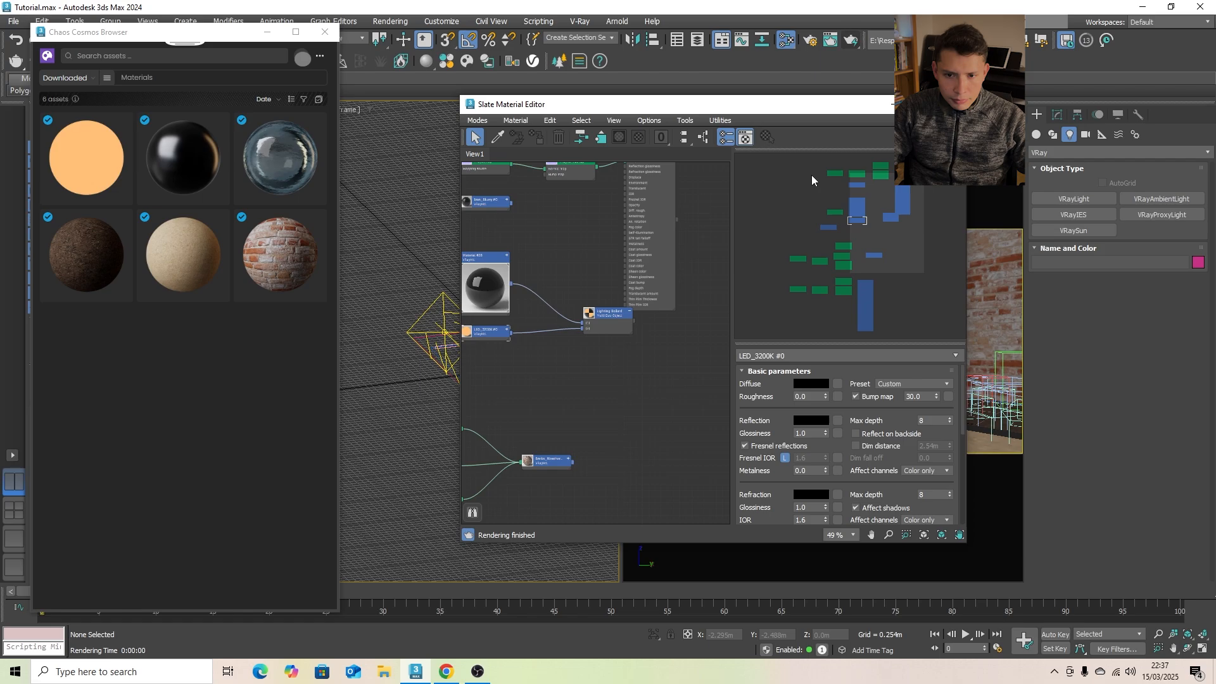
pyautogui.click(895, 105)
# - Select the VRayCam001 camera and set its shutter speed to 60
pyautogui.click(842, 242)
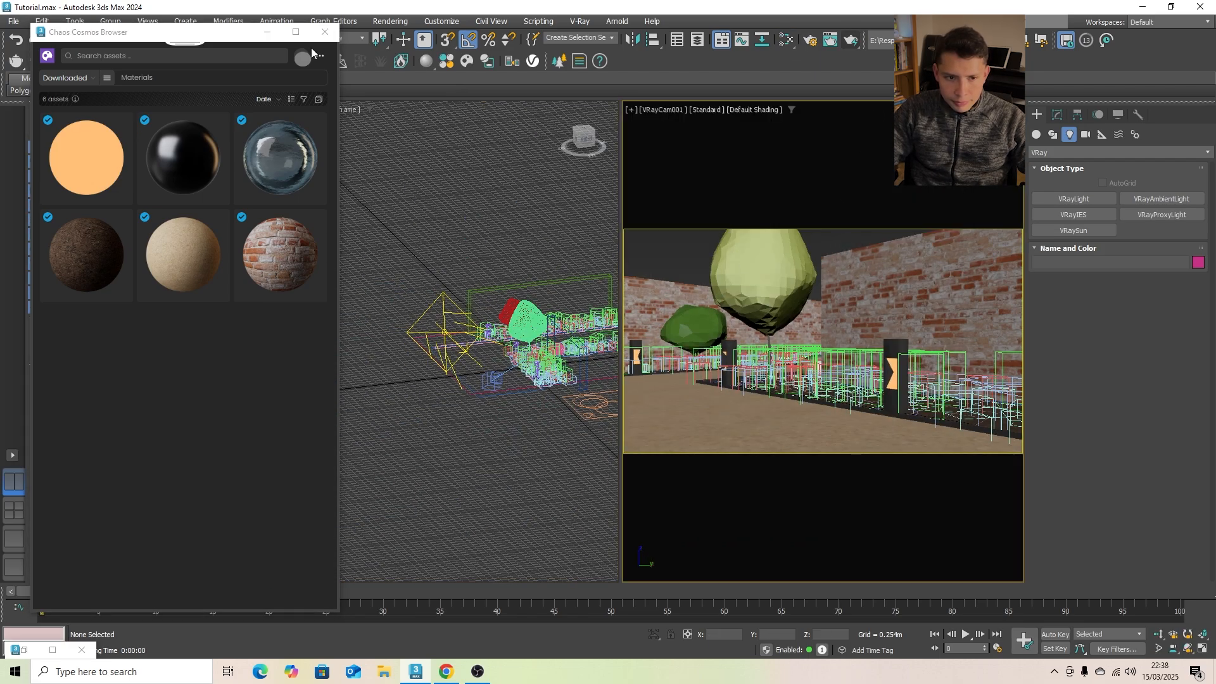
pyautogui.click(664, 110)
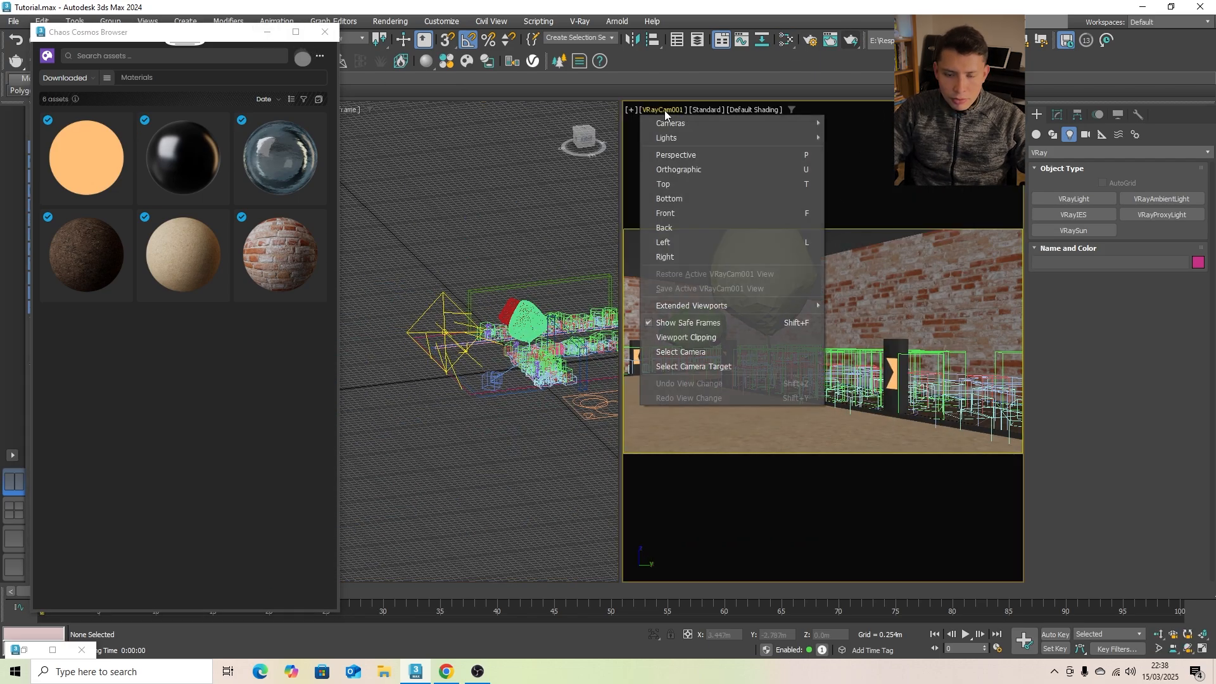
pyautogui.click(702, 352)
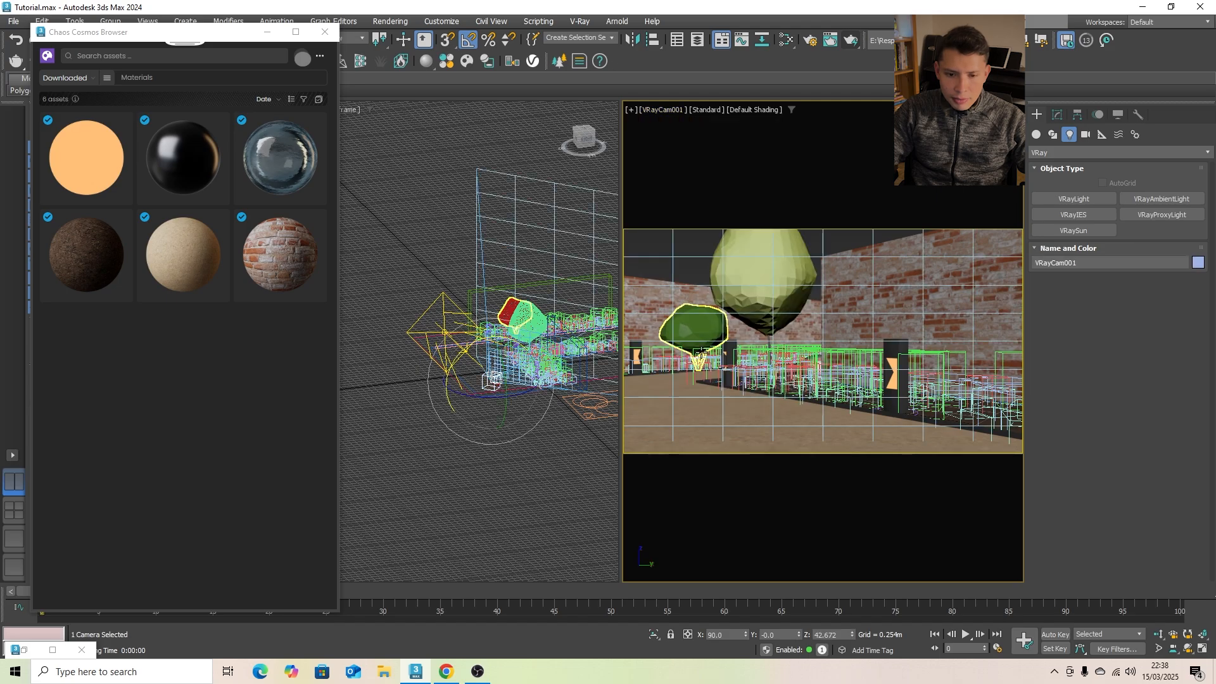
pyautogui.click(1056, 114)
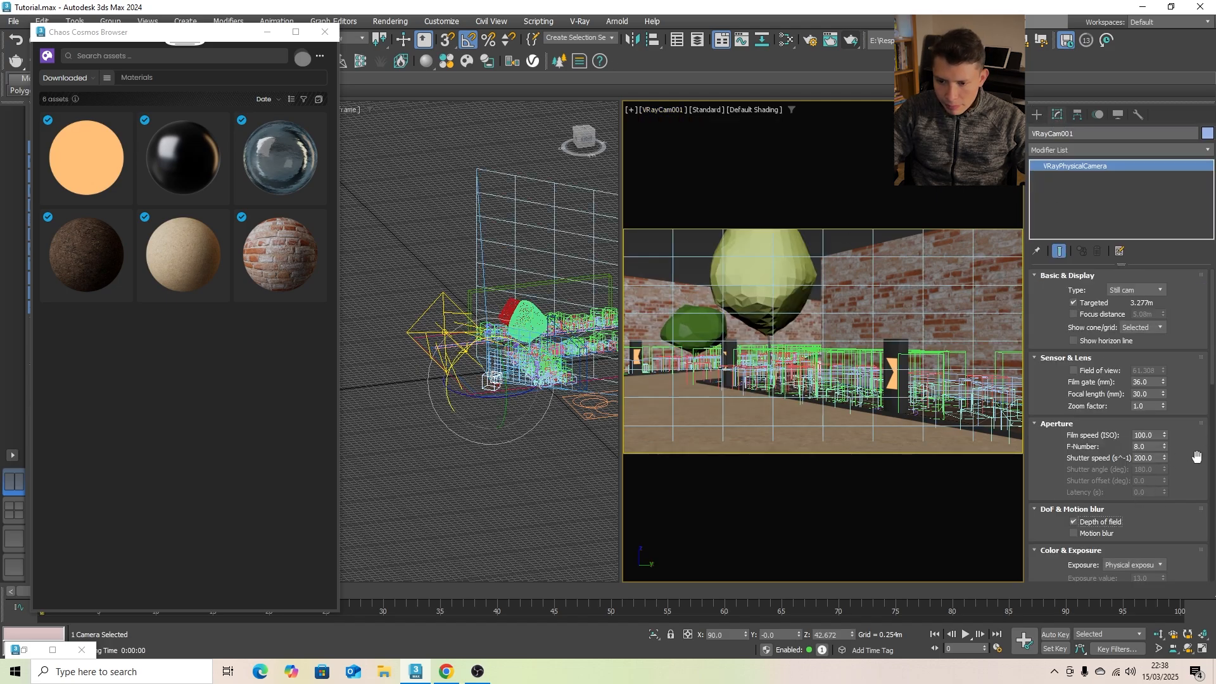
pyautogui.doubleClick(1157, 460)
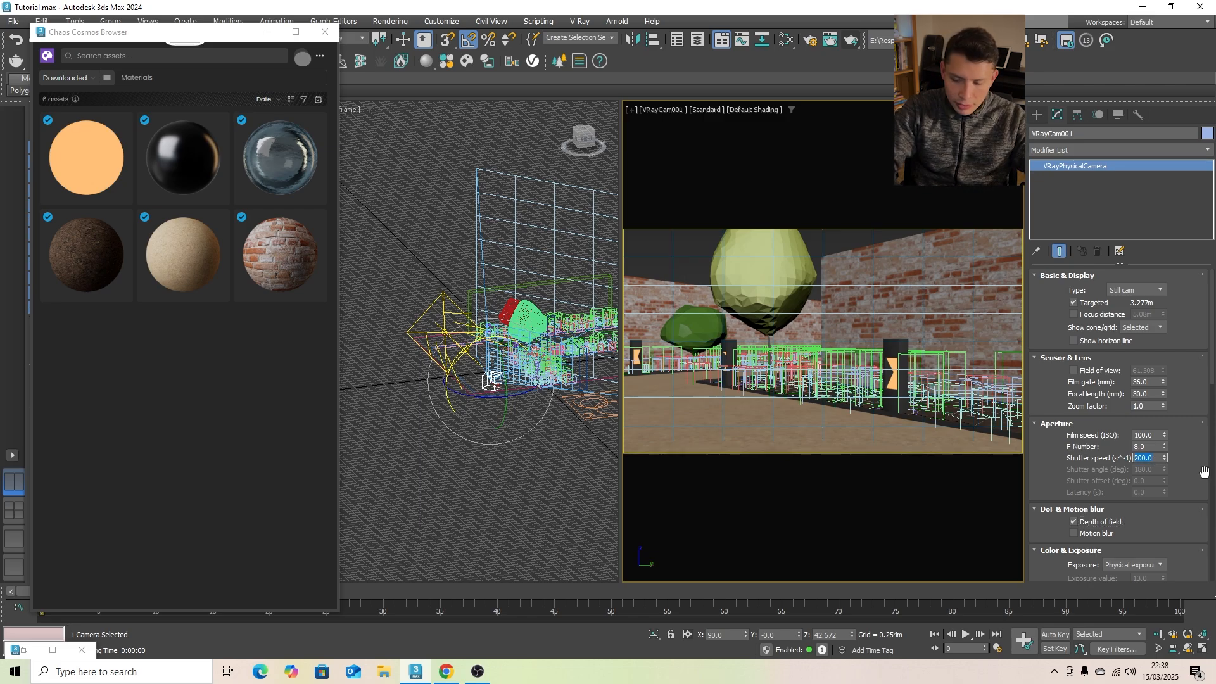
pyautogui.write('60')
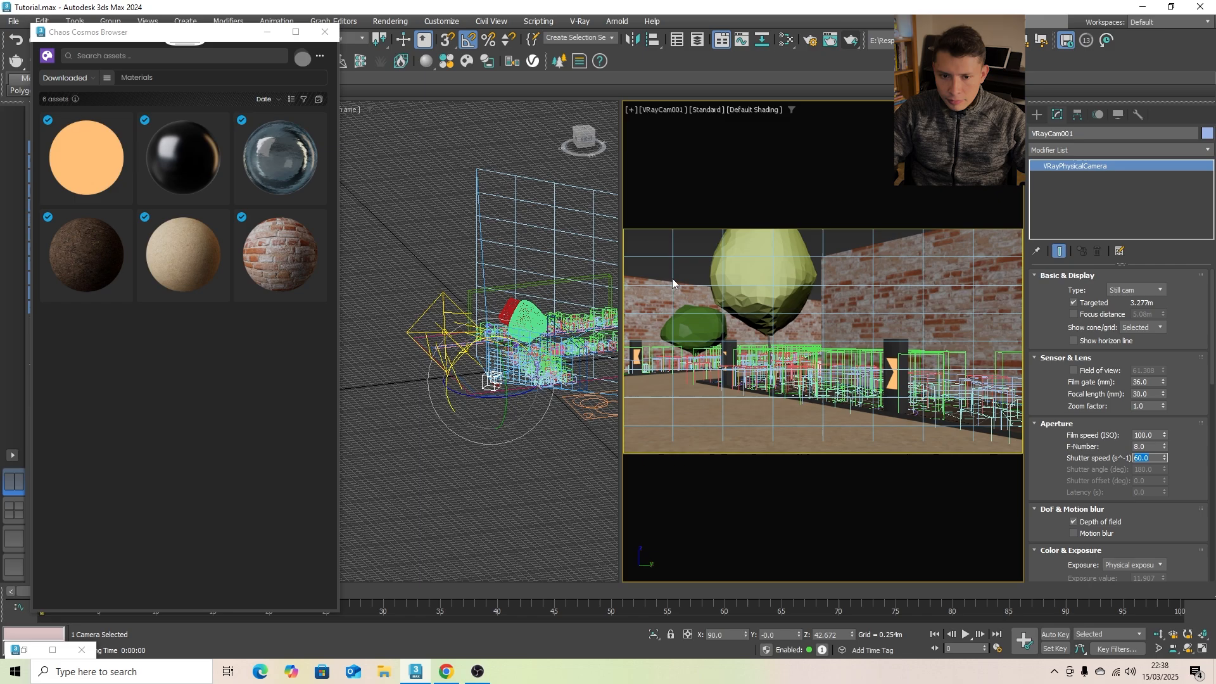
# - Render the camera view again to check the exposure and bollard materials, and close the frame buffer
pyautogui.click(664, 264)
pyautogui.click(851, 40)
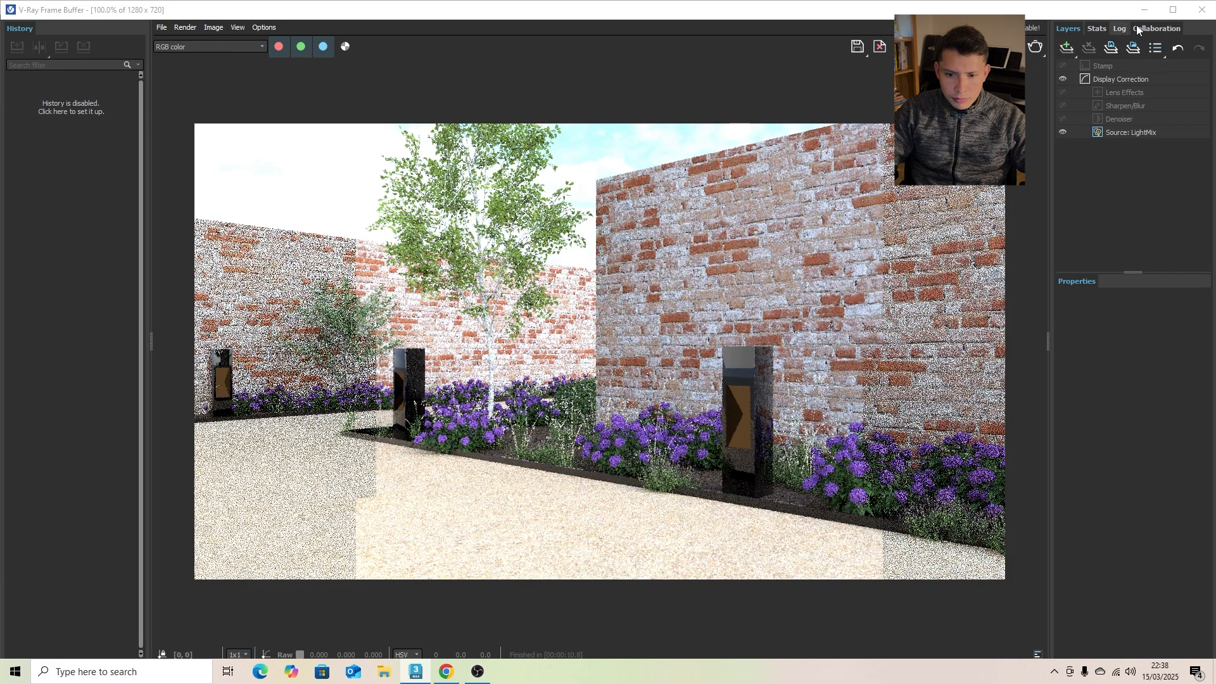
pyautogui.click(1202, 10)
# - Replace Material #28 with Iron_Blurry in slot 1 of the Lighting Bollard multi/sub-object material
pyautogui.press('m')
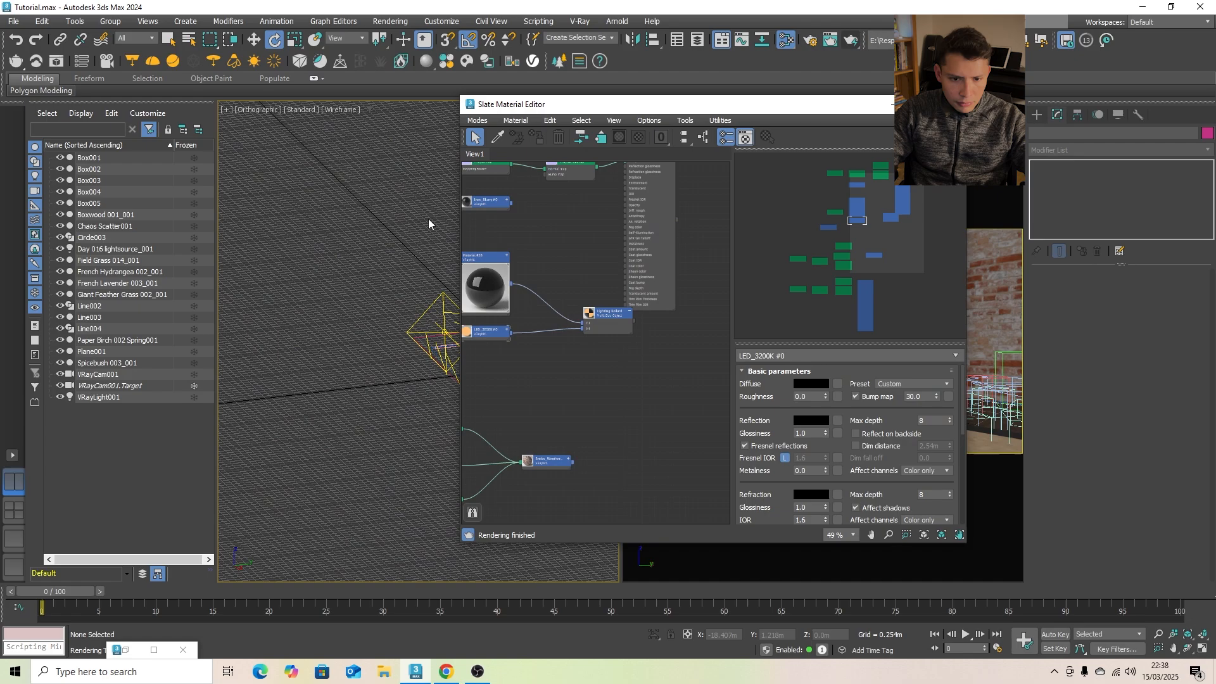
pyautogui.doubleClick(599, 313)
pyautogui.moveTo(633, 104); pyautogui.dragTo(335, 117)
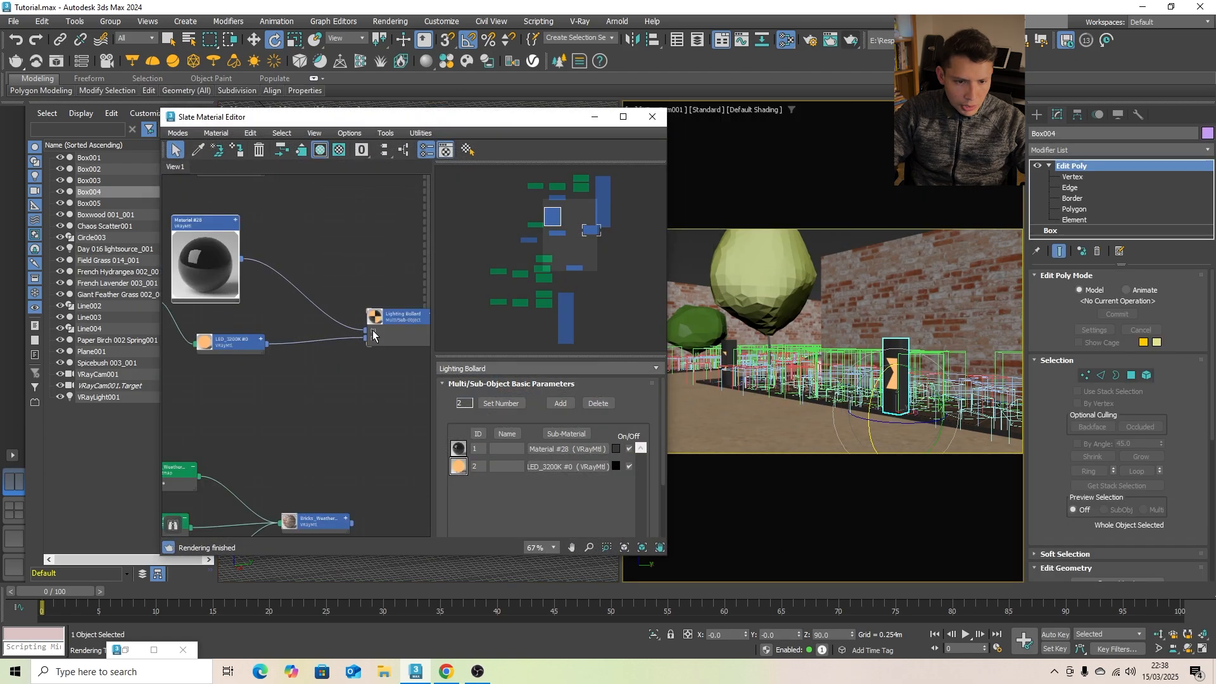
pyautogui.moveTo(367, 330); pyautogui.dragTo(336, 288)
pyautogui.moveTo(282, 182); pyautogui.dragTo(271, 243, button='middle')
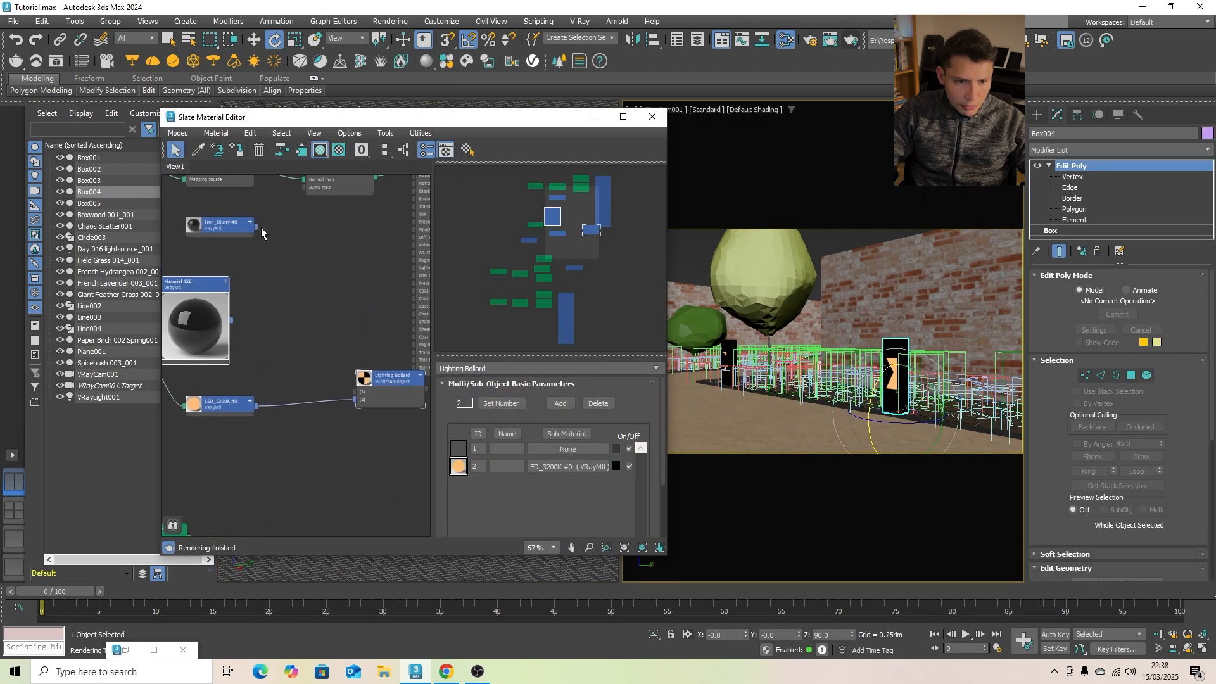
pyautogui.moveTo(257, 226); pyautogui.dragTo(354, 392)
pyautogui.click(595, 116)
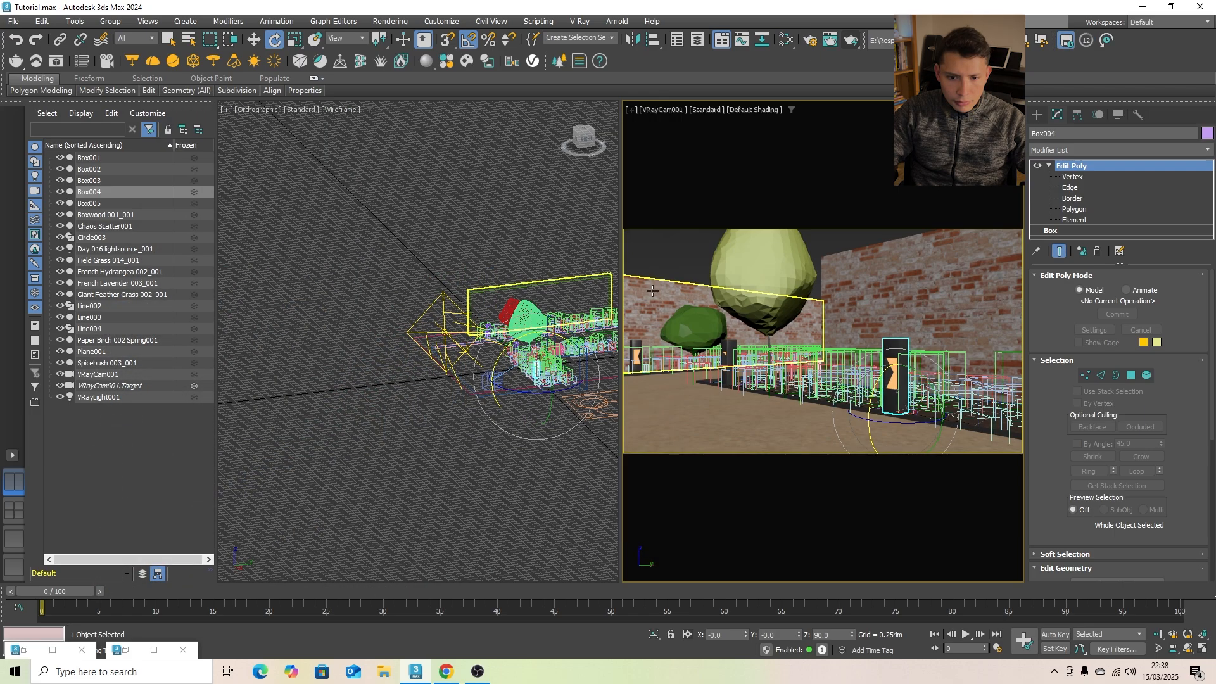
# - Select the two brick walls, Box002 and Box003, in the front view and add an Edit Poly modifier to both
pyautogui.click(925, 291)
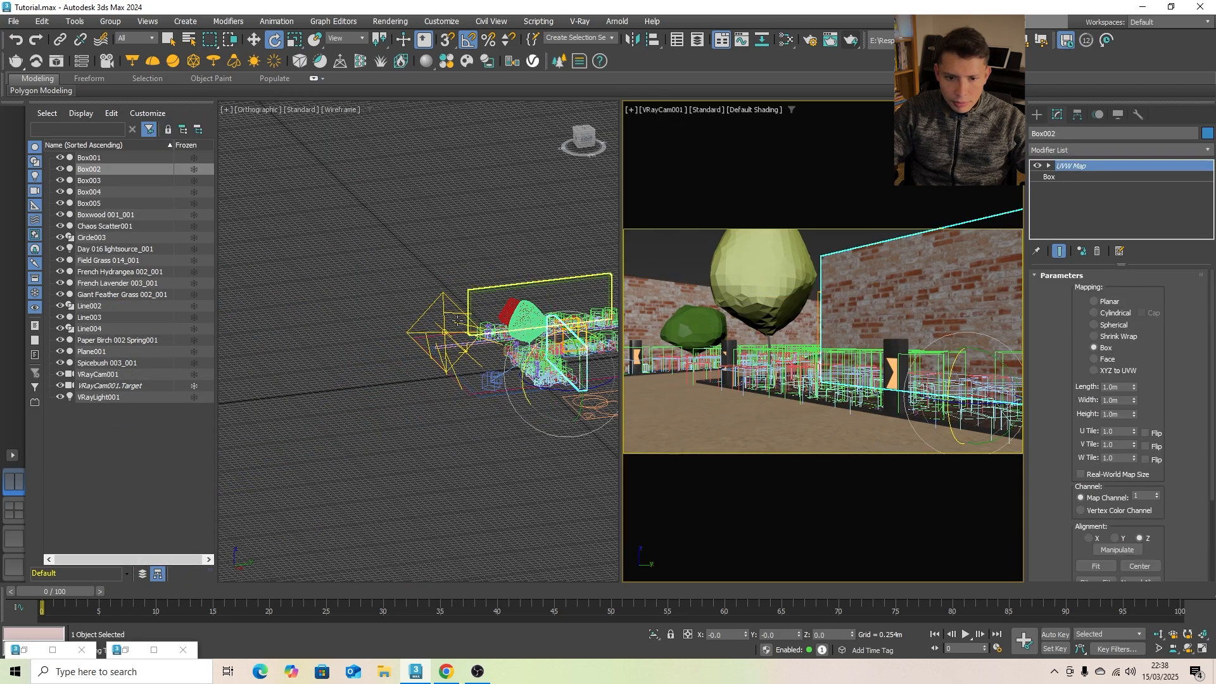
pyautogui.click(427, 263)
pyautogui.press('f')
pyautogui.click(423, 270)
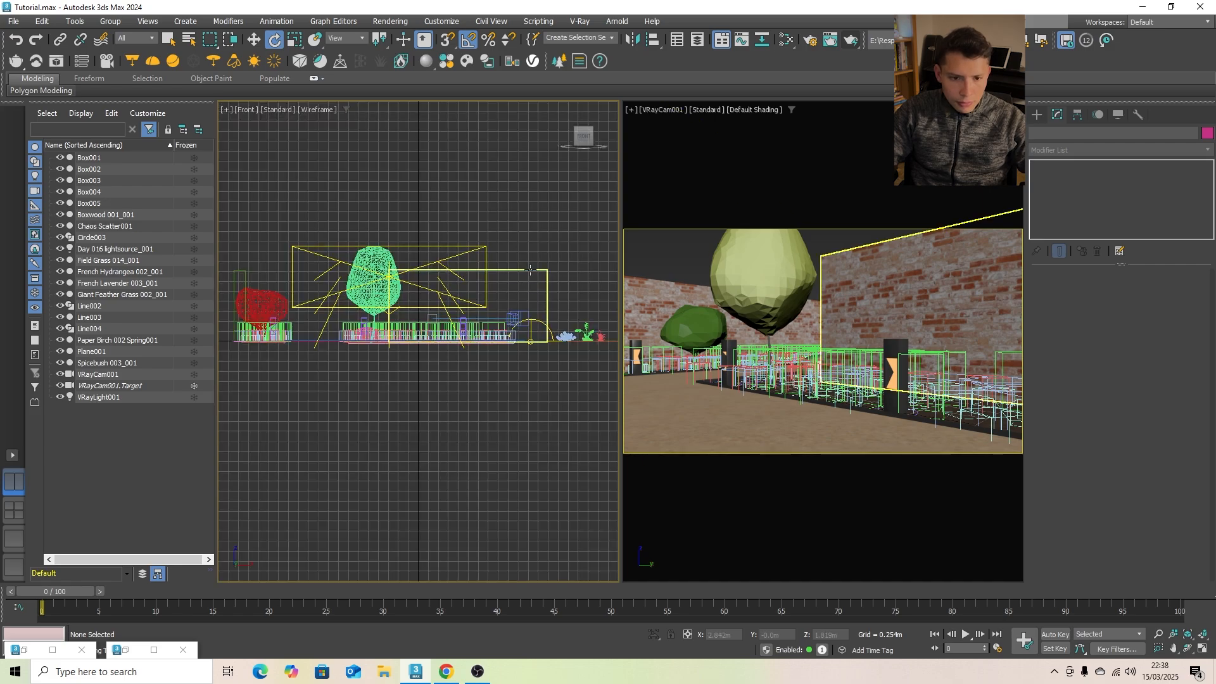
pyautogui.moveTo(438, 276); pyautogui.dragTo(518, 277, button='middle')
pyautogui.keyDown('ctrl'); pyautogui.click(320, 272); pyautogui.keyUp('ctrl')
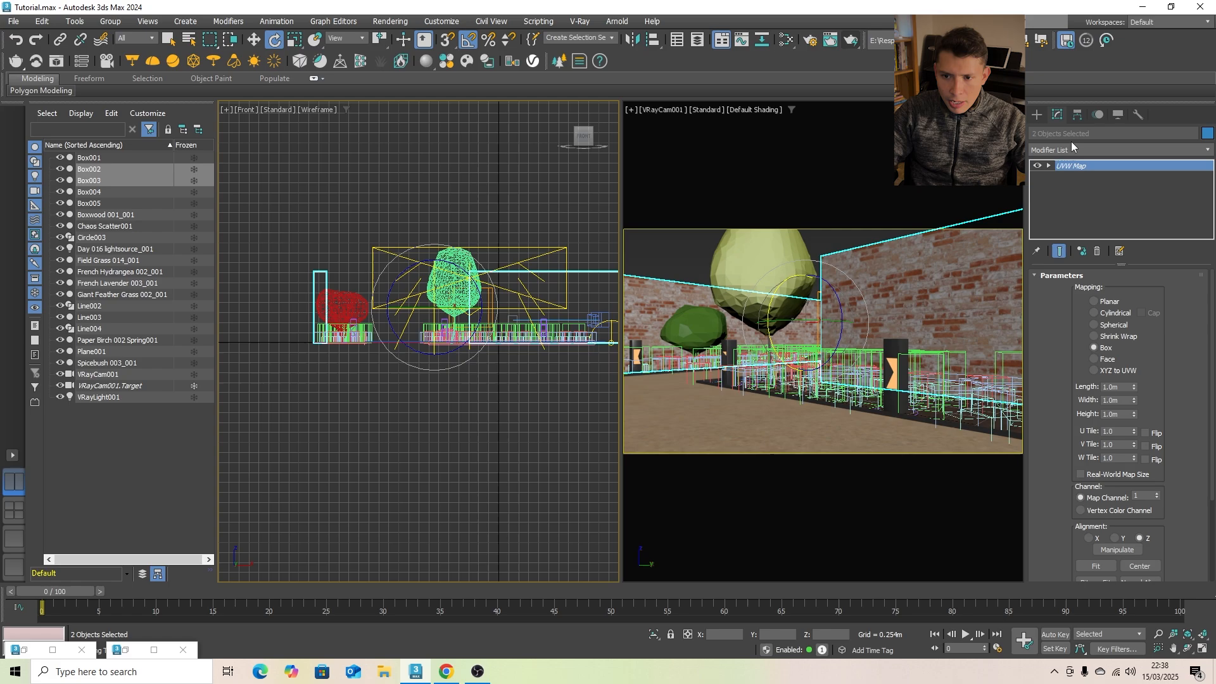
pyautogui.click(1118, 150)
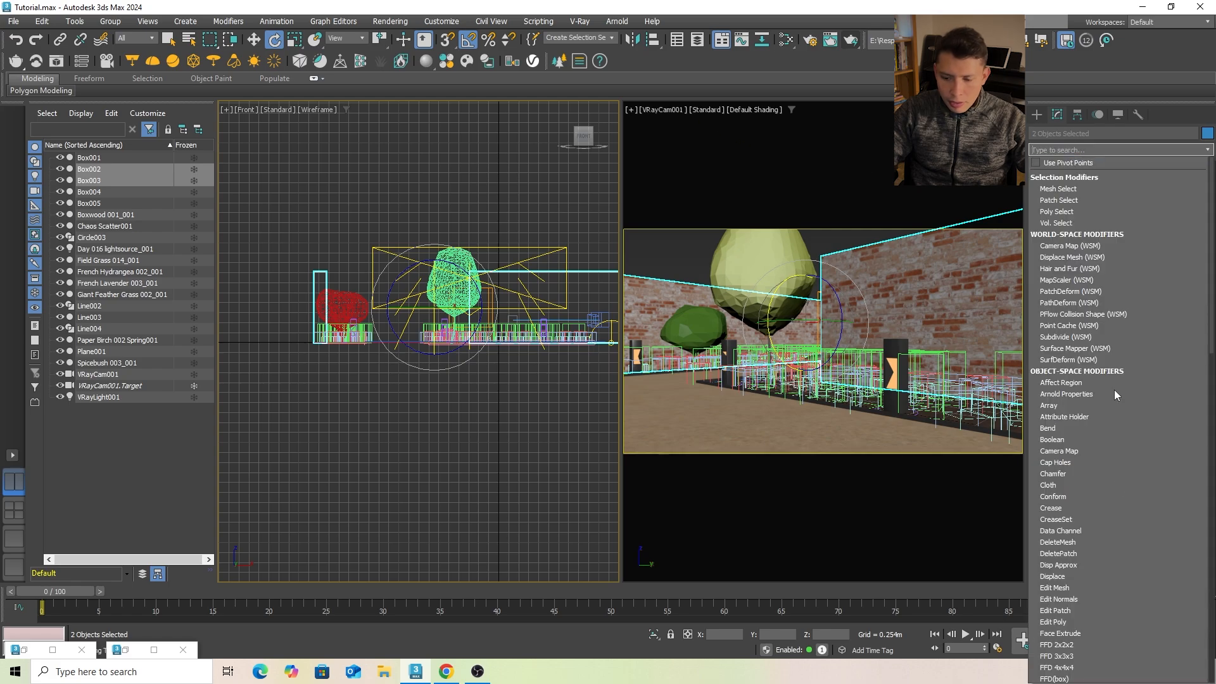
pyautogui.click(1064, 623)
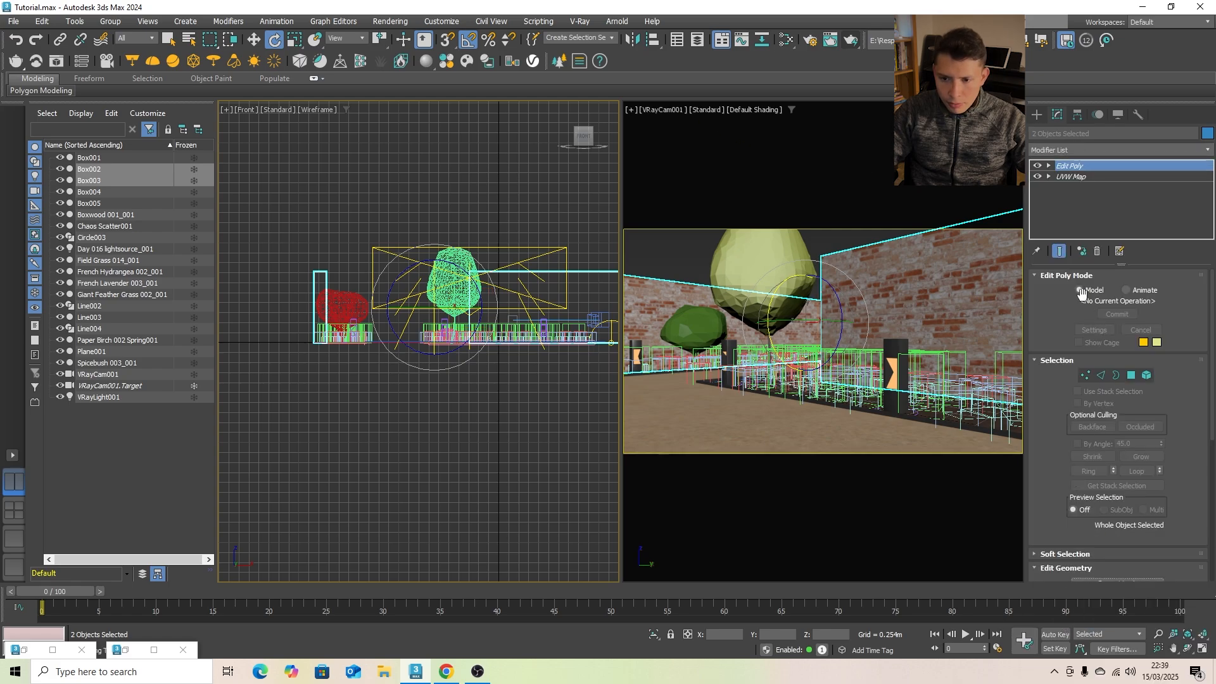
# - Select the top vertices of both brick walls and move them down to make the walls slightly lower
pyautogui.click(1085, 374)
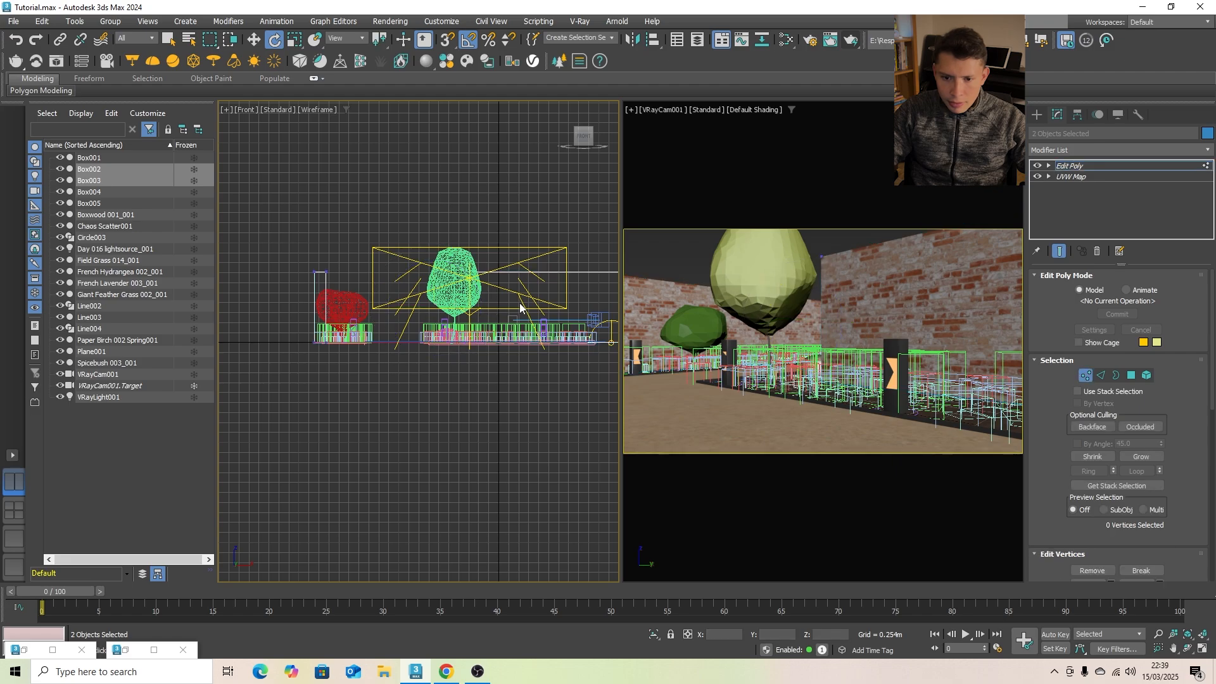
pyautogui.scroll(-2, 324, 232)
pyautogui.moveTo(551, 273); pyautogui.dragTo(570, 275)
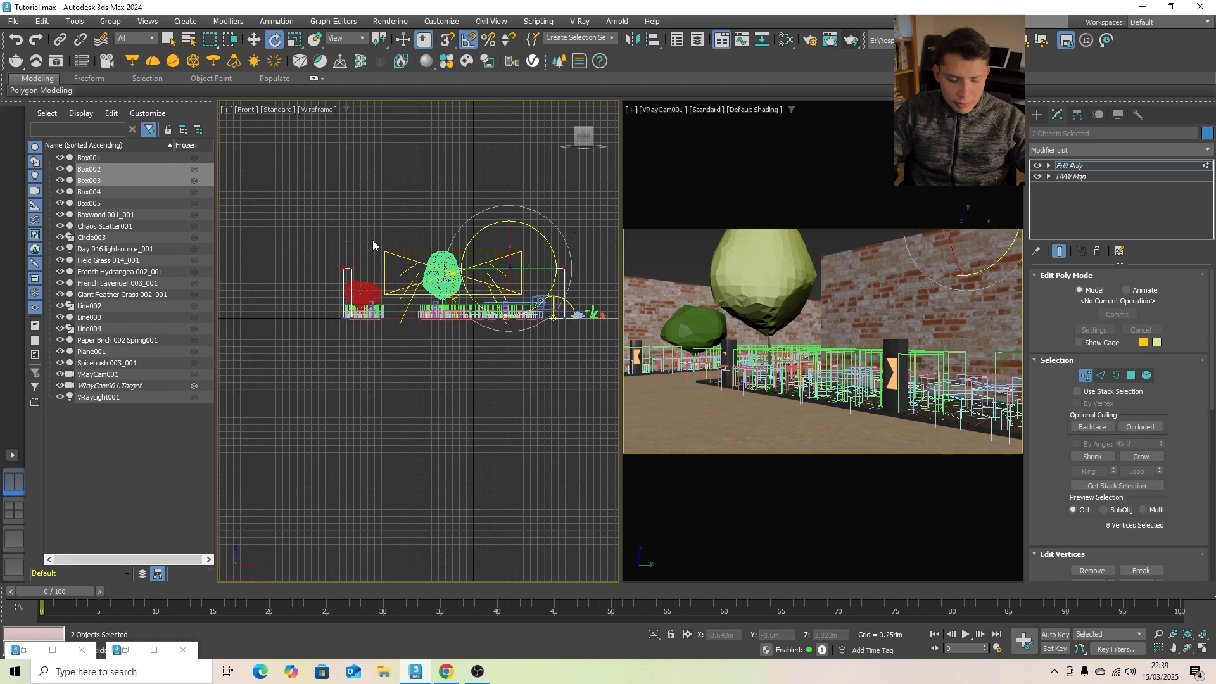
pyautogui.press('w')
pyautogui.moveTo(431, 223); pyautogui.dragTo(434, 236)
pyautogui.press('1')
pyautogui.click(846, 249)
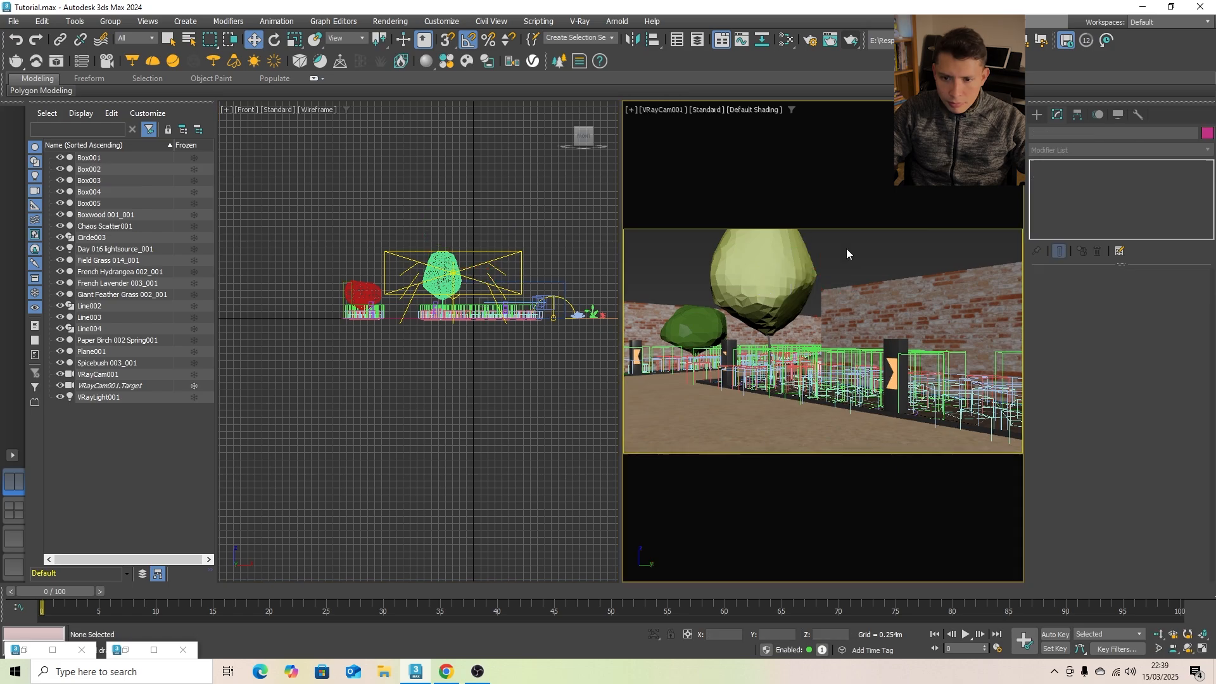
# - Reorder the modifiers of the two brick walls so that UVW Map sits above Edit Poly, and clear the selection
pyautogui.click(890, 297)
pyautogui.click(1103, 177)
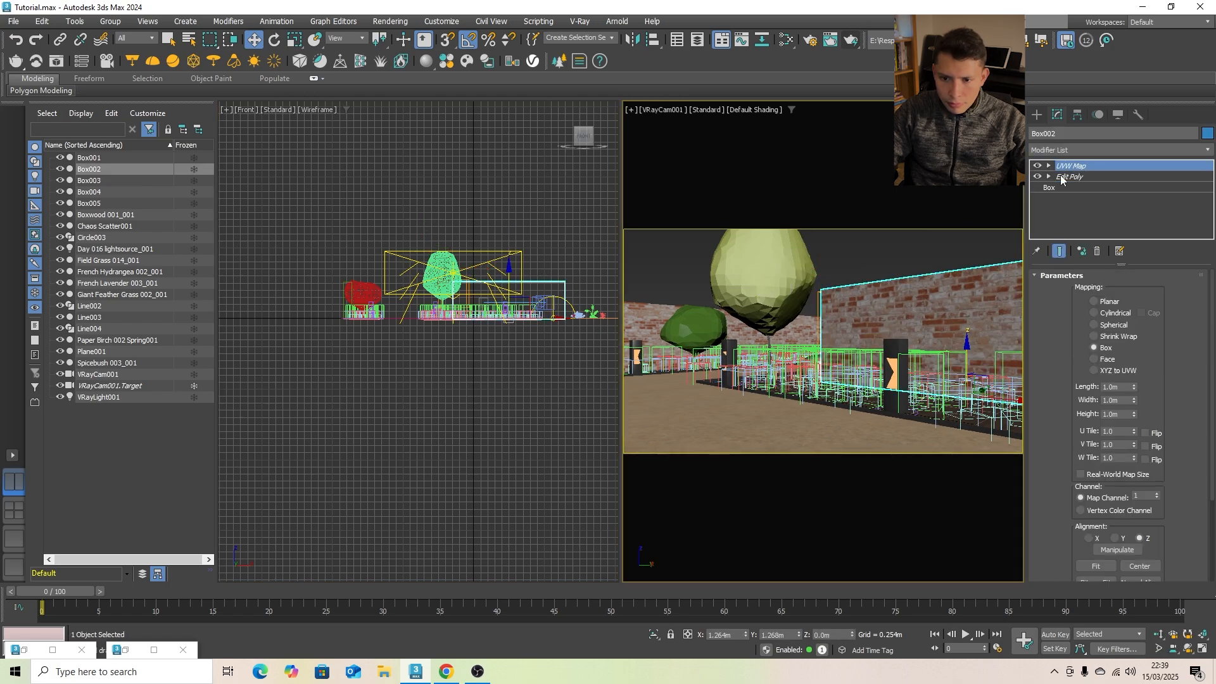
pyautogui.click(918, 256)
pyautogui.click(681, 321)
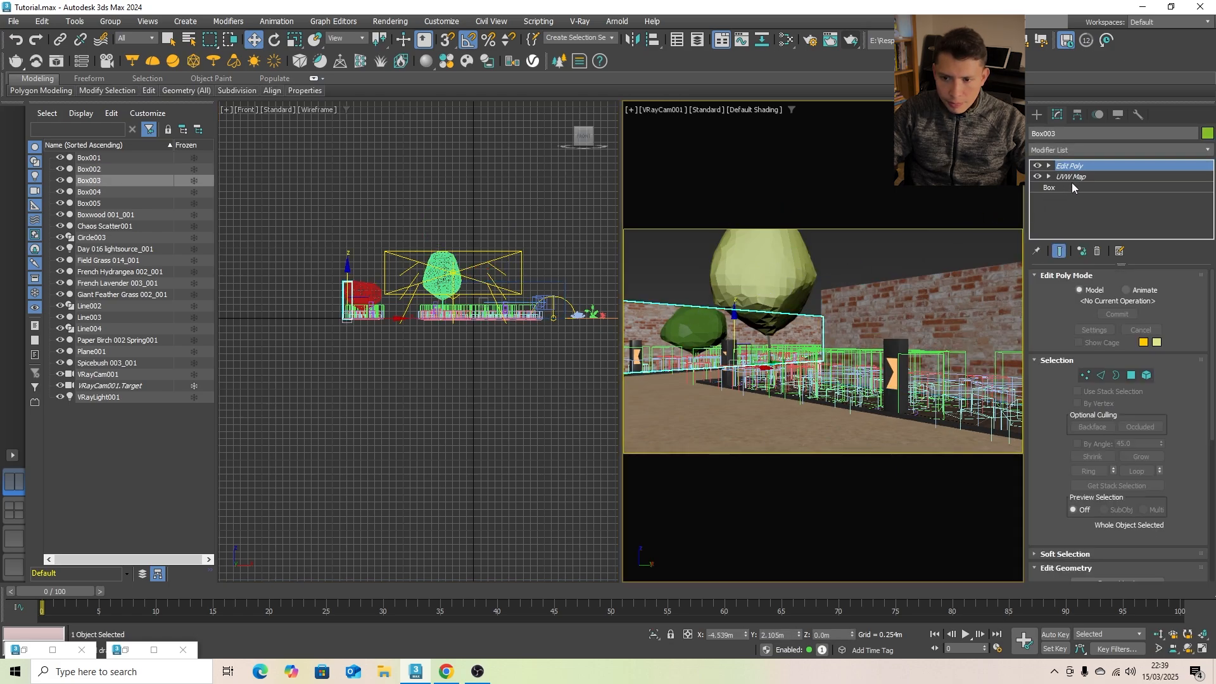
pyautogui.click(884, 245)
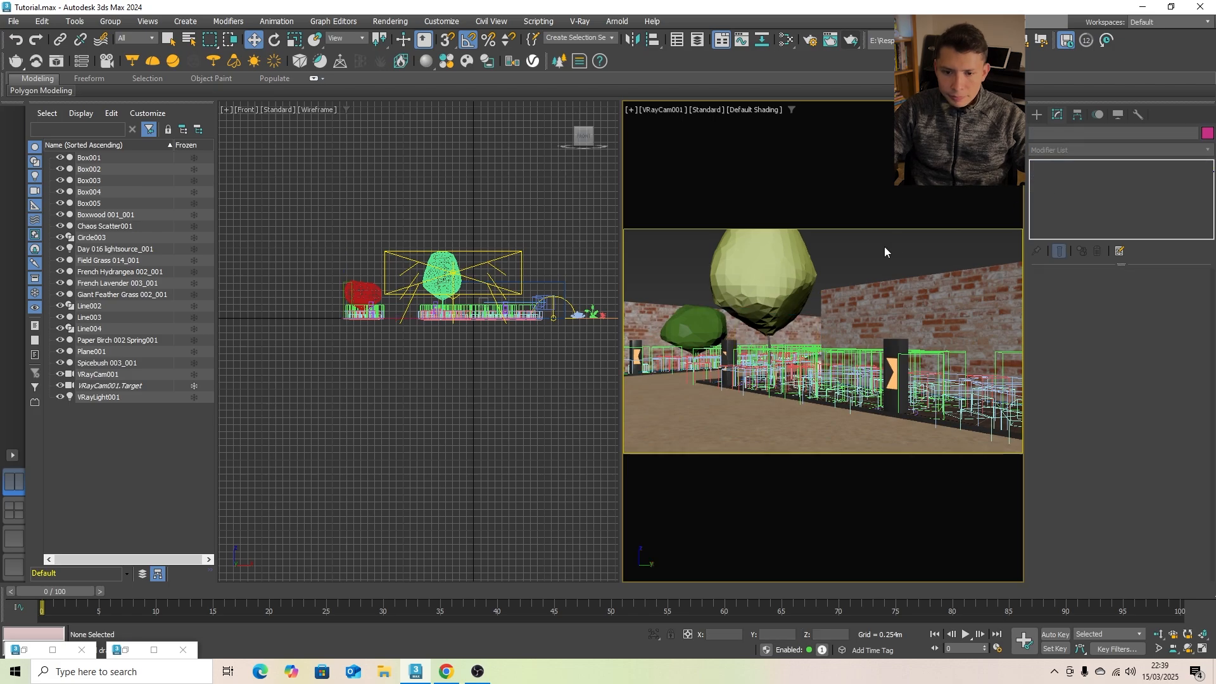
# - Set the surface scattering of Chaos Scatter001 to a count of 15 per 1.0 m square
pyautogui.click(890, 379)
pyautogui.moveTo(1214, 350); pyautogui.dragTo(1207, 518)
pyautogui.click(1044, 293)
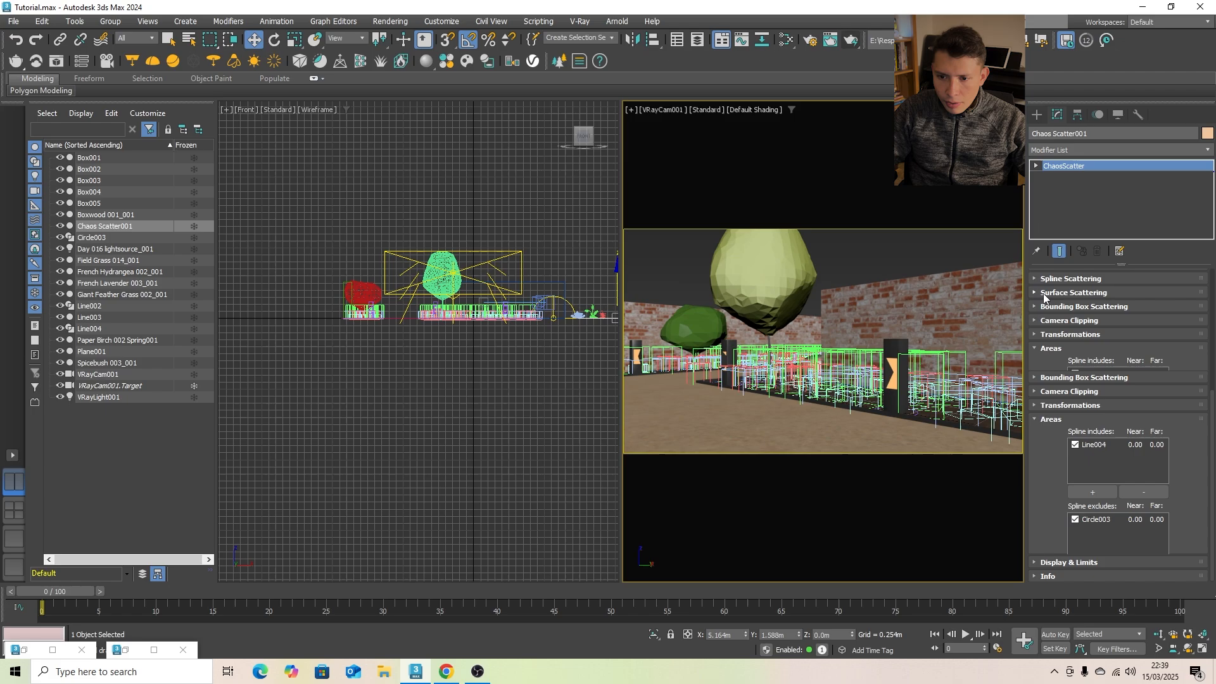
pyautogui.click(1075, 306)
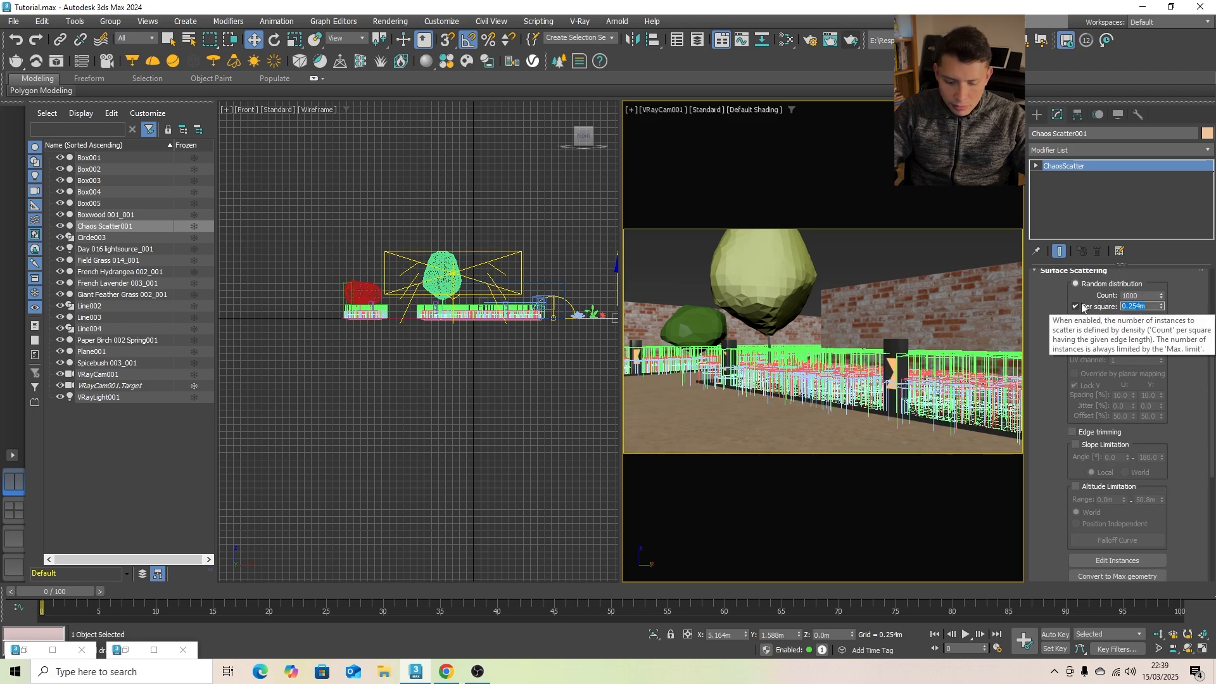
pyautogui.write('3')
pyautogui.press('Return')
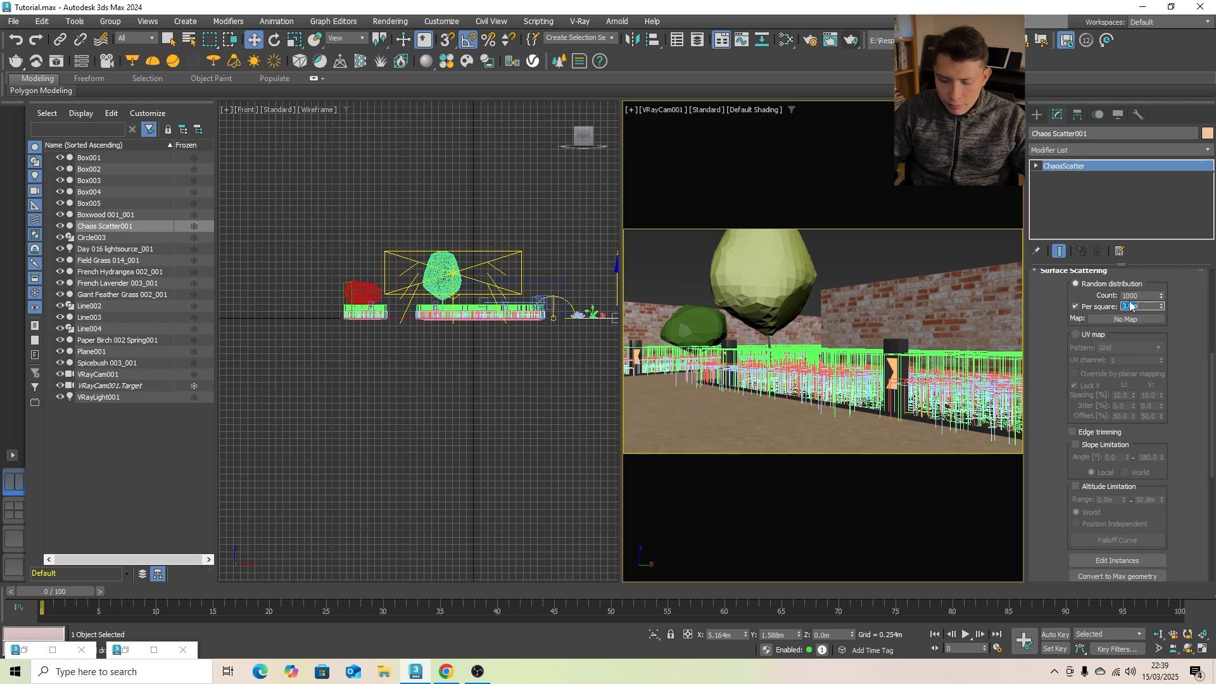
pyautogui.write('1')
pyautogui.press('Return')
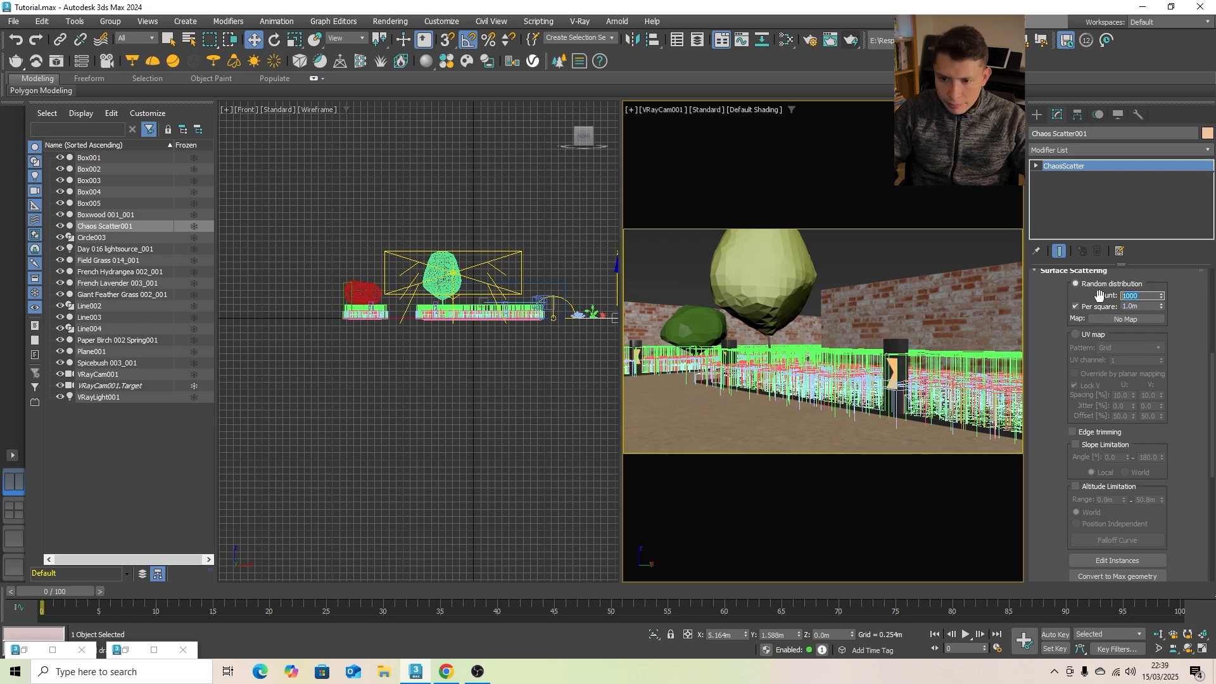
pyautogui.write('10')
pyautogui.press('Return')
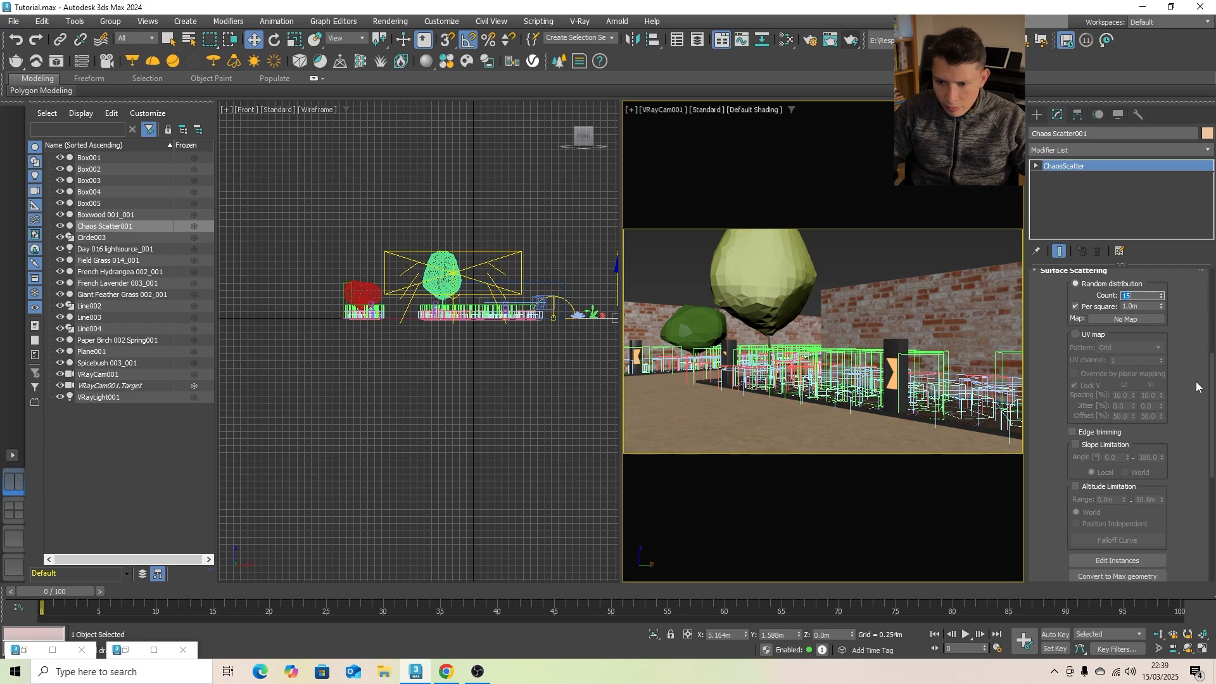
pyautogui.click(1100, 436)
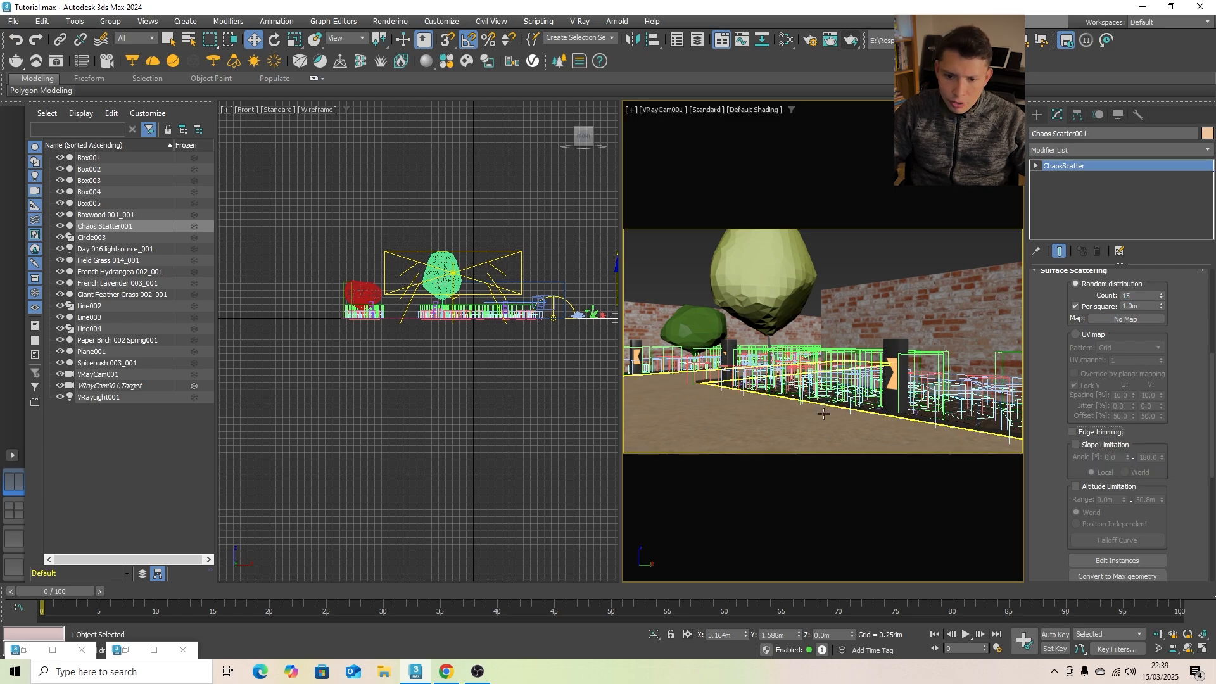
# - Set the scale range of the Chaos Scatter001 instances from 60 to 90 percent in the transformations
pyautogui.moveTo(1210, 406); pyautogui.dragTo(1214, 546)
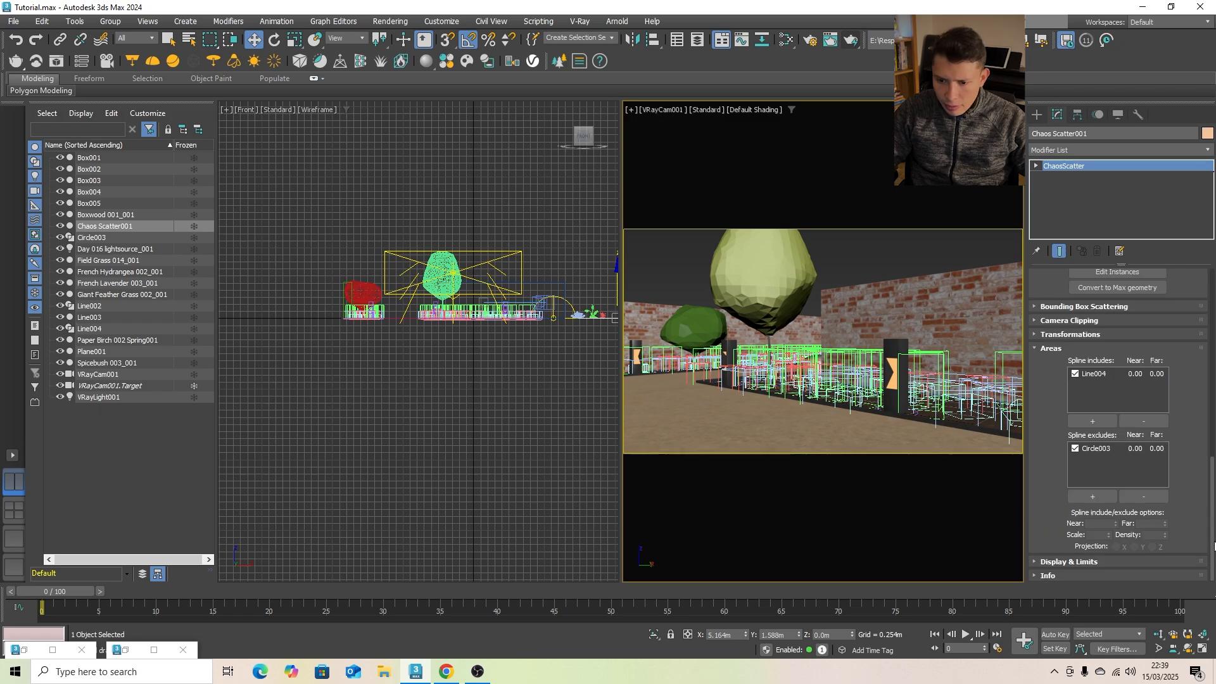
pyautogui.click(1056, 336)
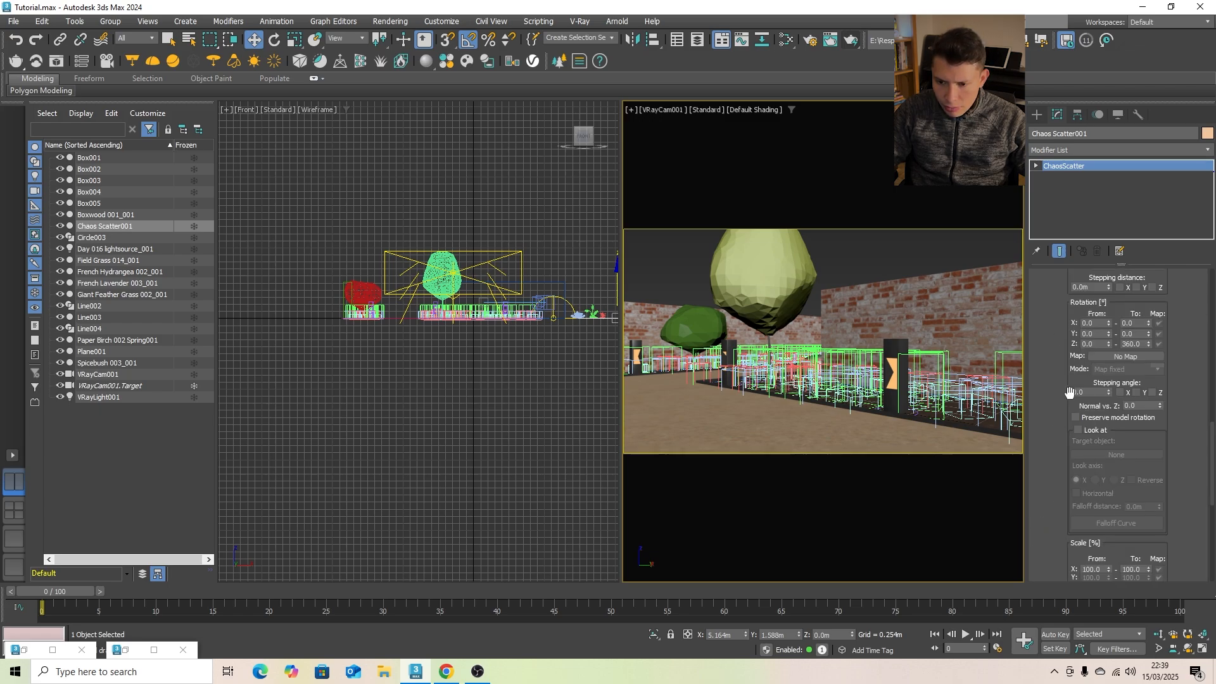
pyautogui.scroll(-3, 1098, 474)
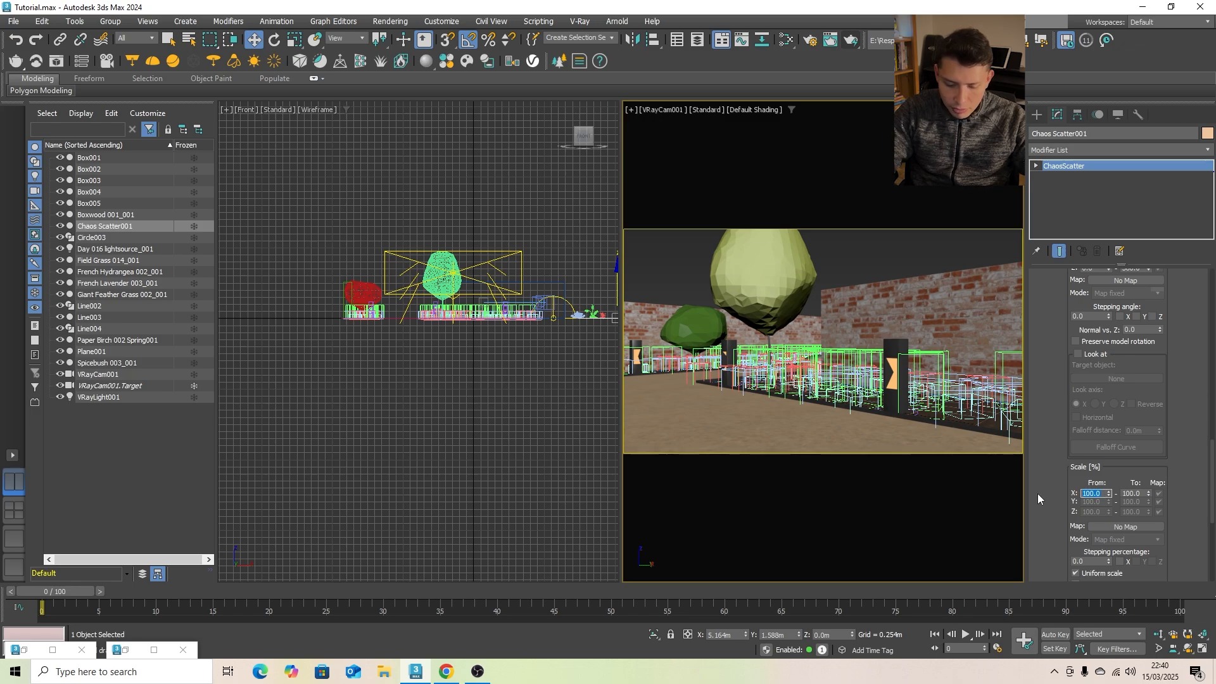
pyautogui.write('60')
pyautogui.press('Return')
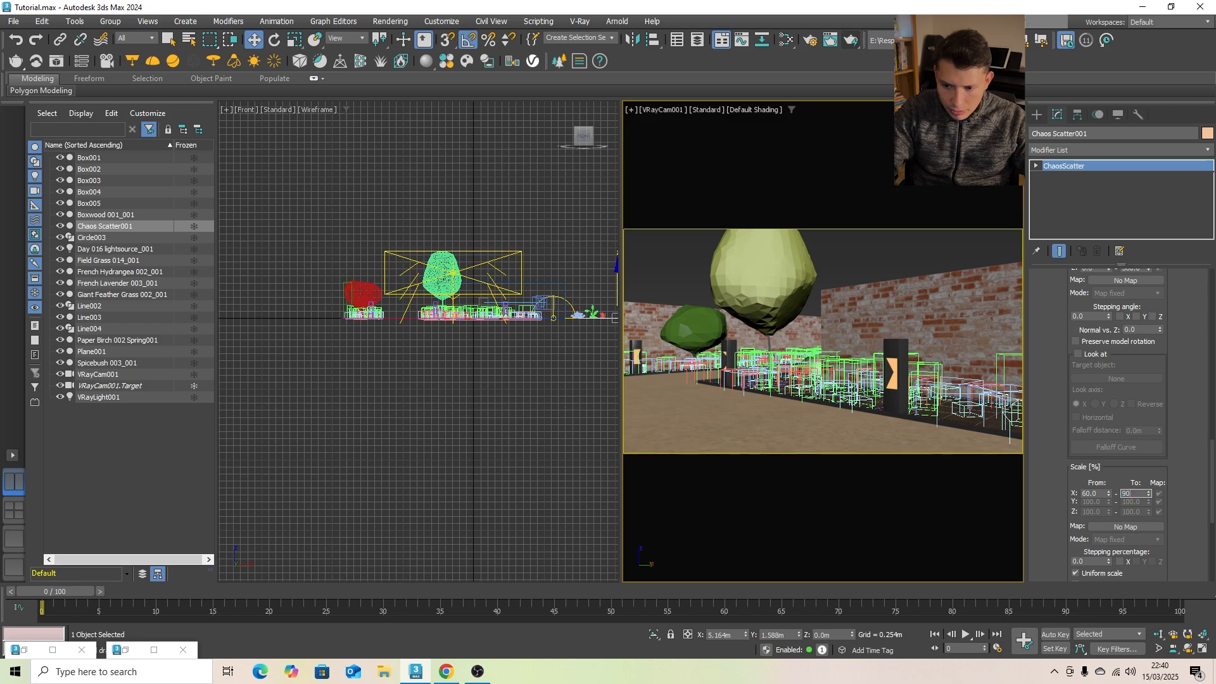
pyautogui.write('90')
pyautogui.press('Return')
pyautogui.scroll(3, 1134, 431)
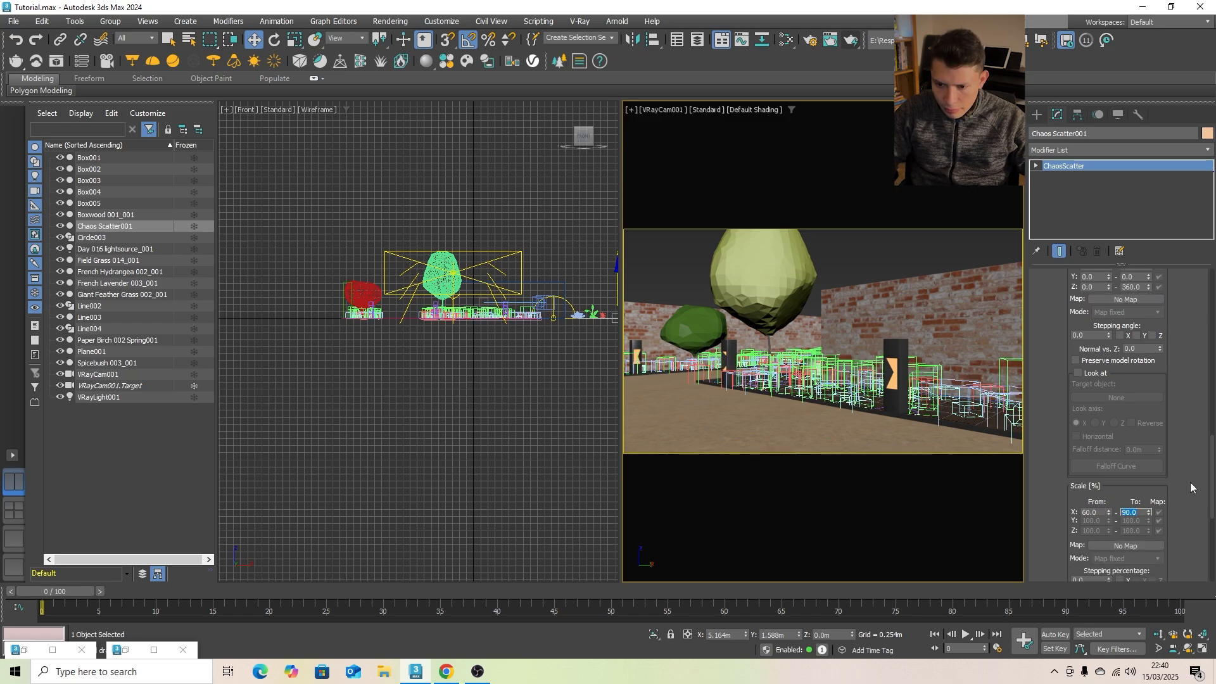
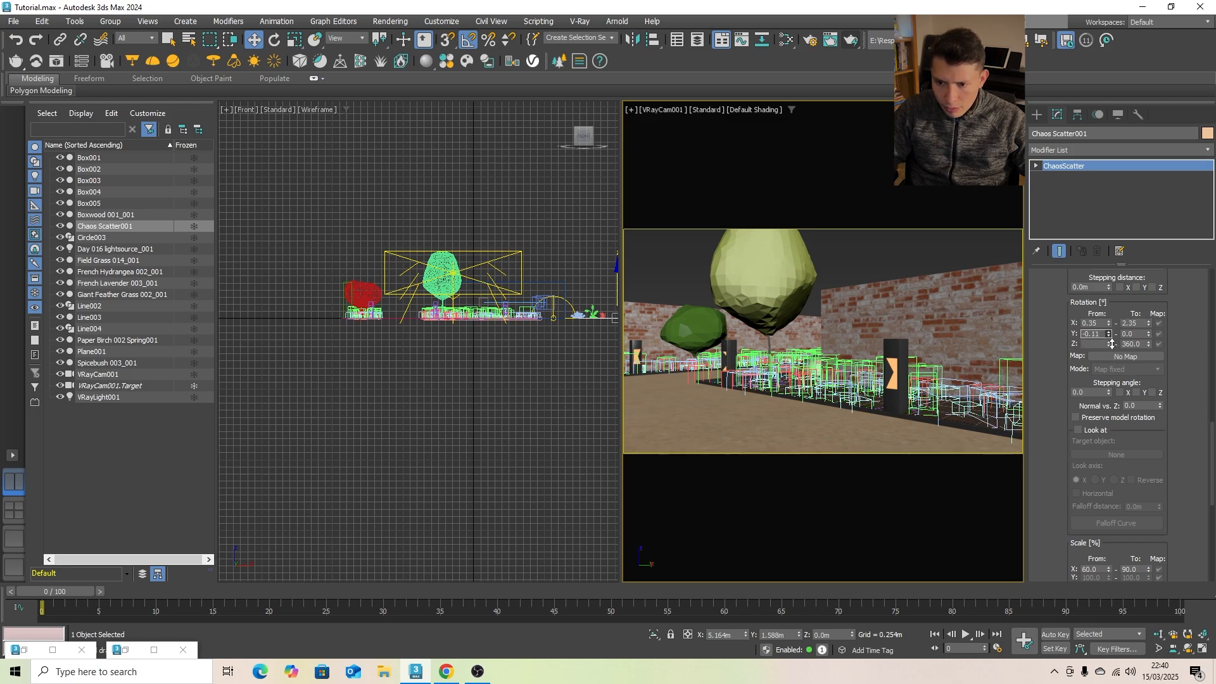
# - Set the Y rotation range of the Chaos Scatter001 instances from -3.59 to 5.62 degrees
pyautogui.moveTo(1127, 407); pyautogui.dragTo(1140, 515)
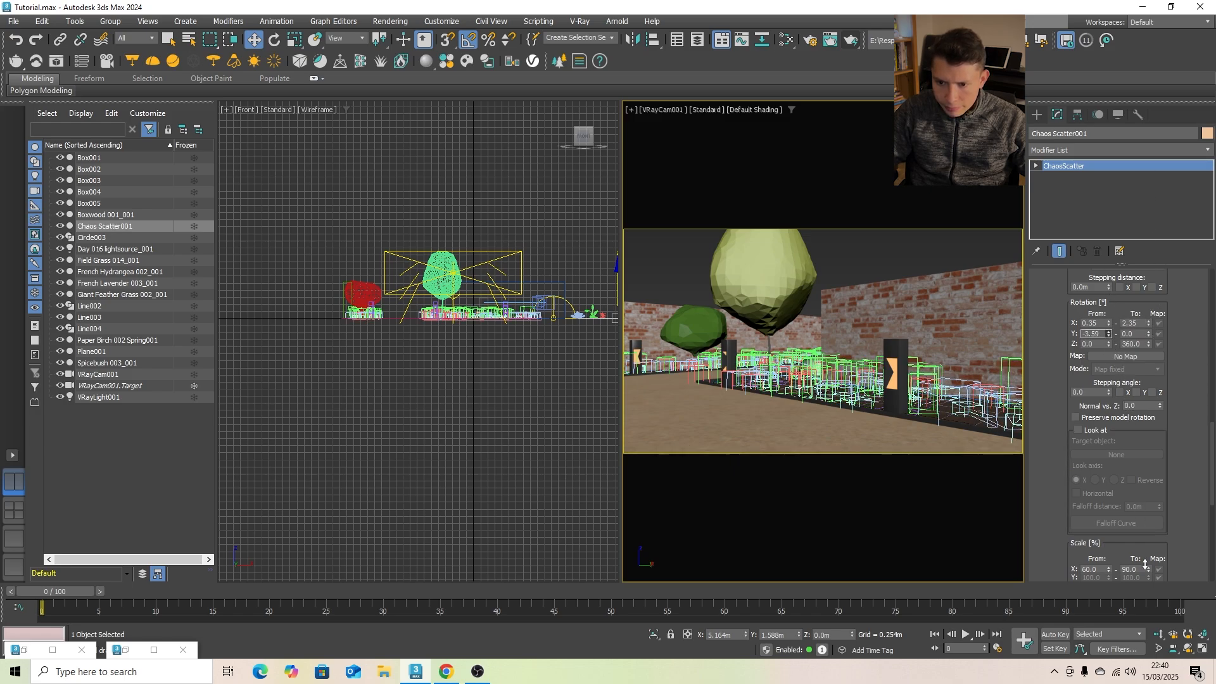
pyautogui.moveTo(1150, 334); pyautogui.dragTo(1148, 618)
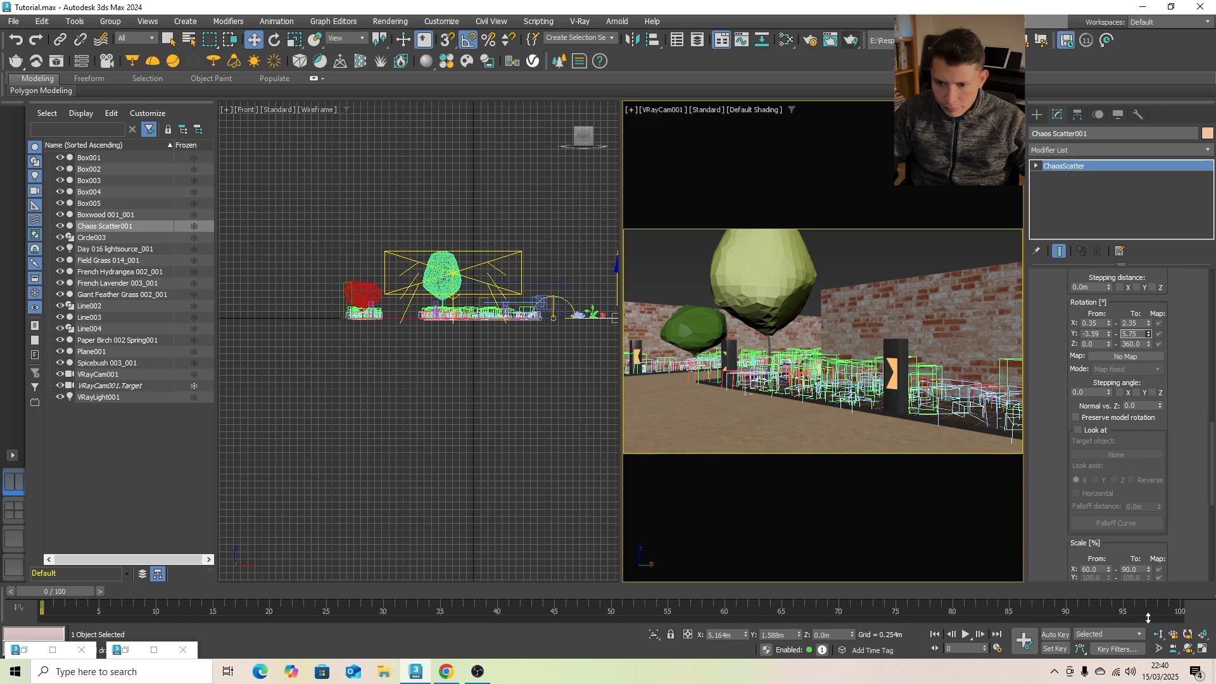
# - Set the burn value of the V-Ray Reinhard color mapping to 0.4 in the render settings
pyautogui.click(862, 452)
pyautogui.click(806, 42)
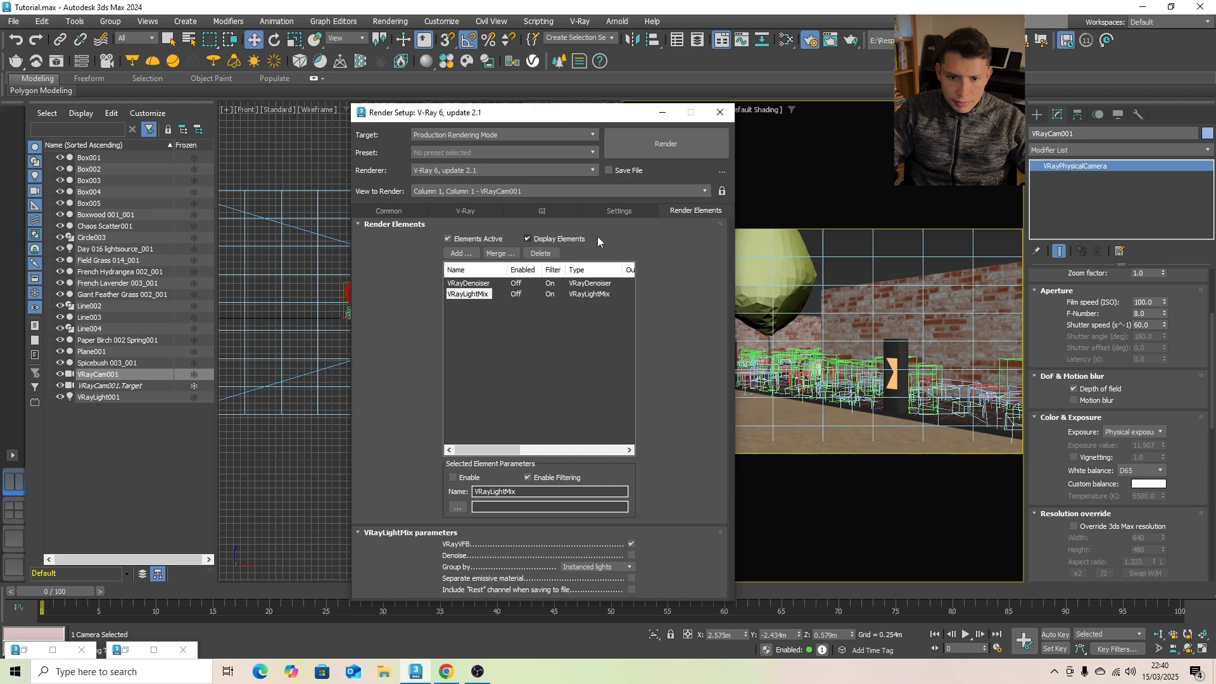
pyautogui.click(474, 212)
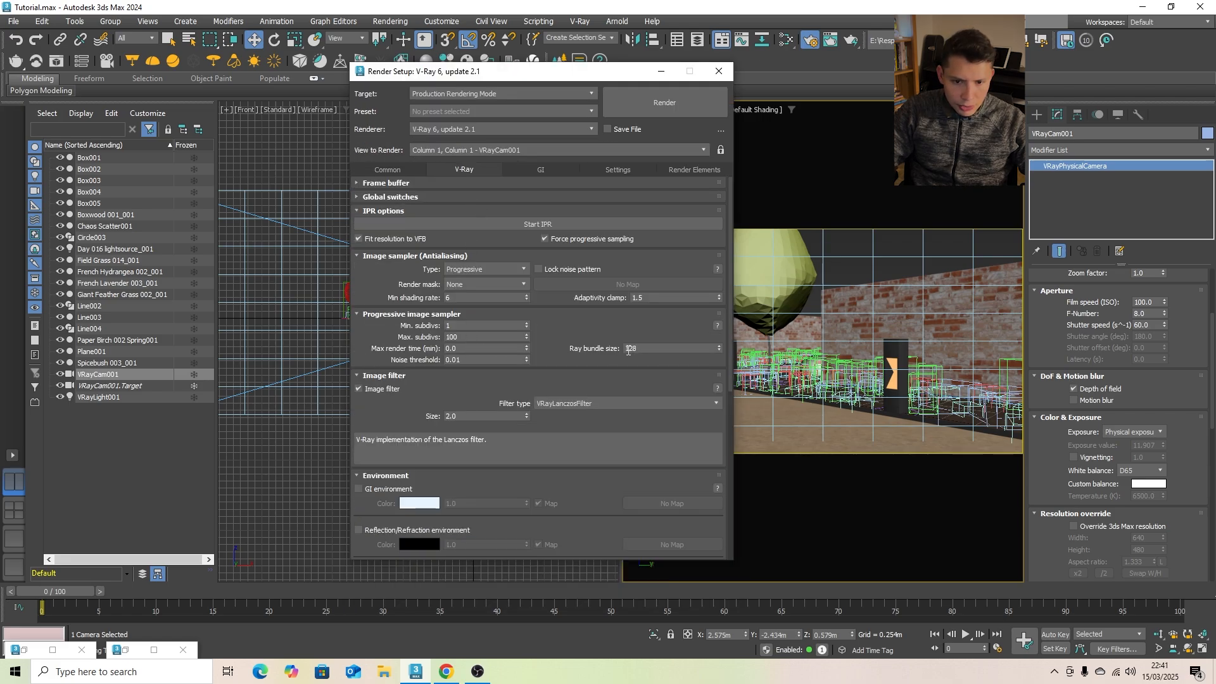
pyautogui.scroll(-5, 552, 341)
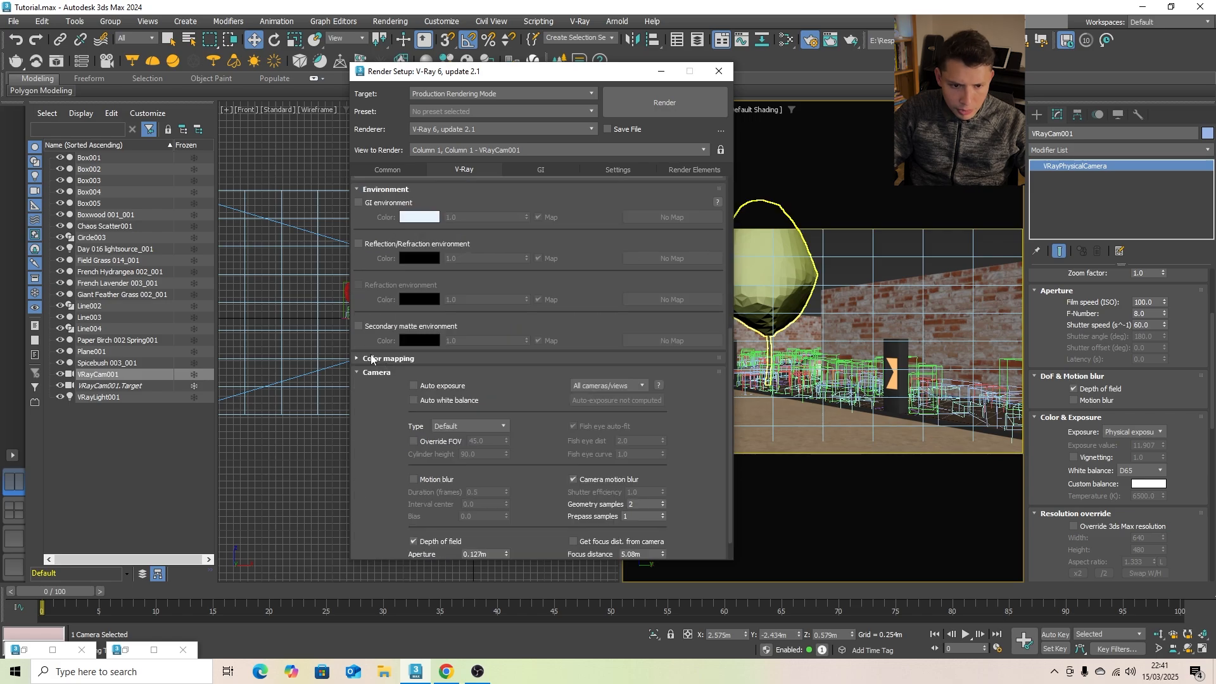
pyautogui.click(373, 360)
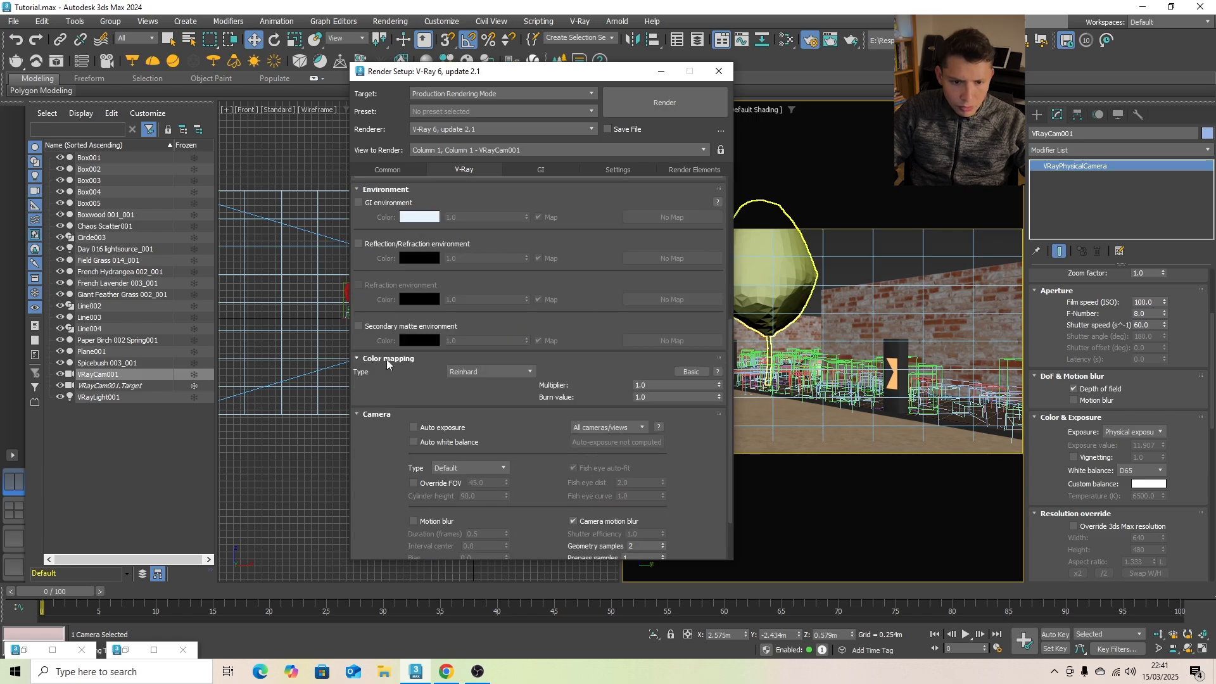
pyautogui.doubleClick(659, 397)
pyautogui.write('.4')
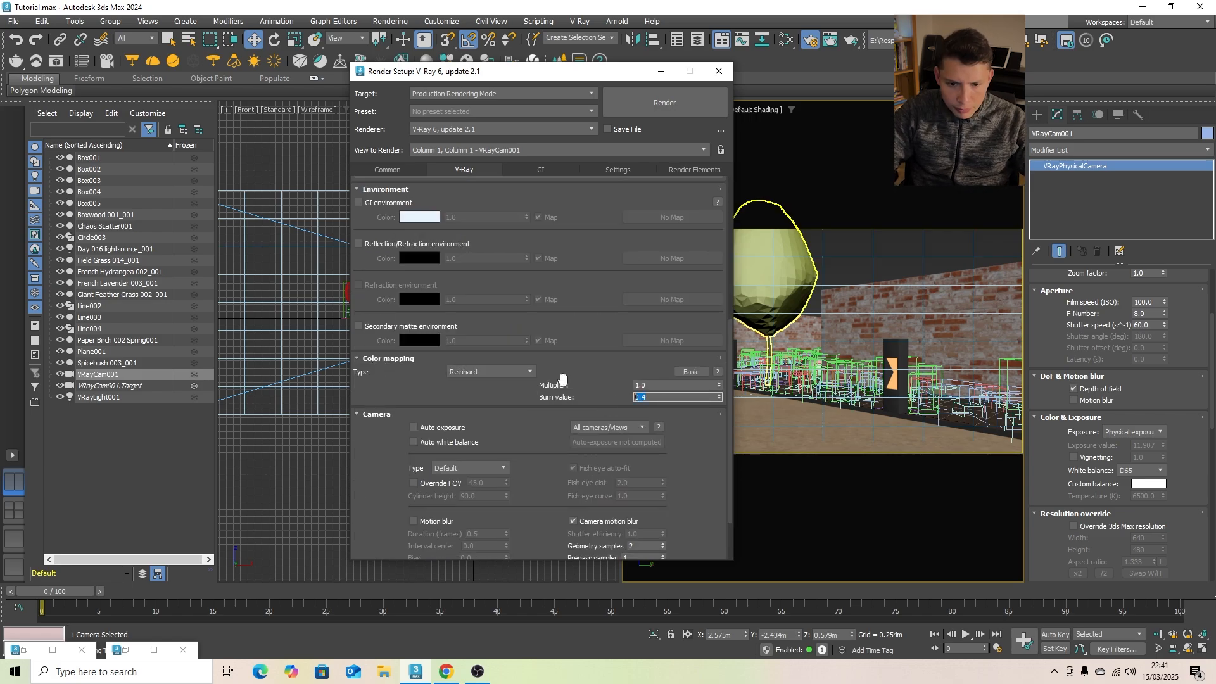
pyautogui.click(728, 75)
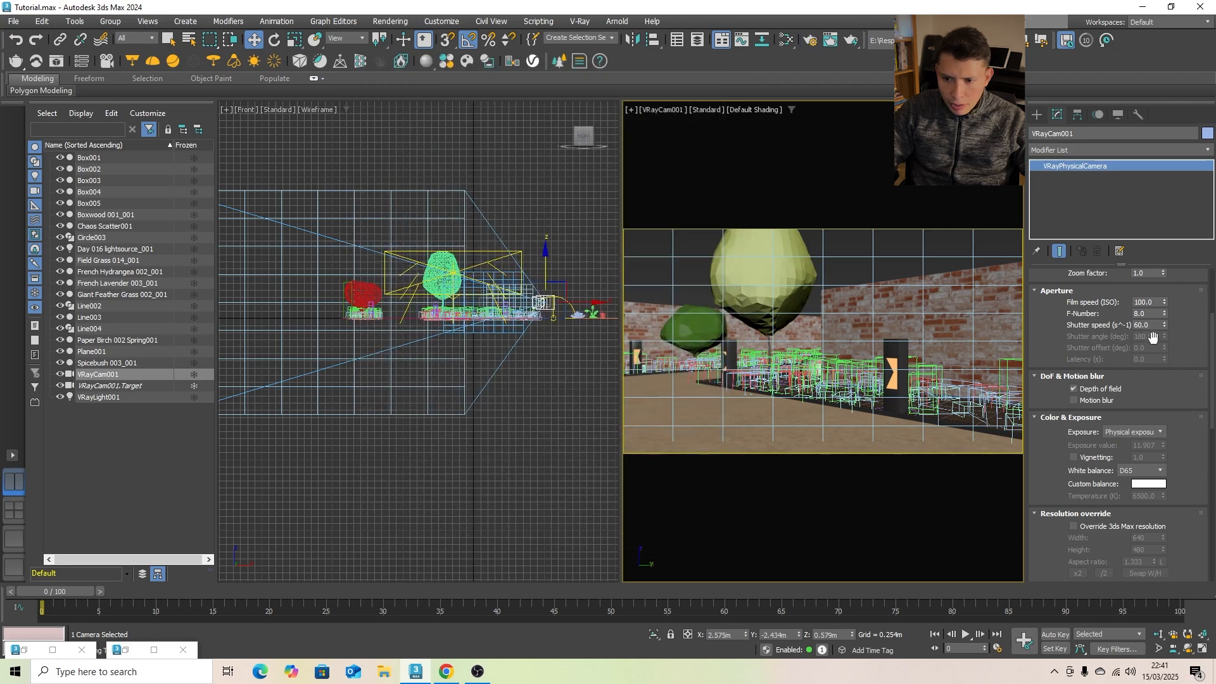
# - Set the shutter speed of VRayCam001 to 90, clear the selection and start a production render
pyautogui.write('90')
pyautogui.press('Return')
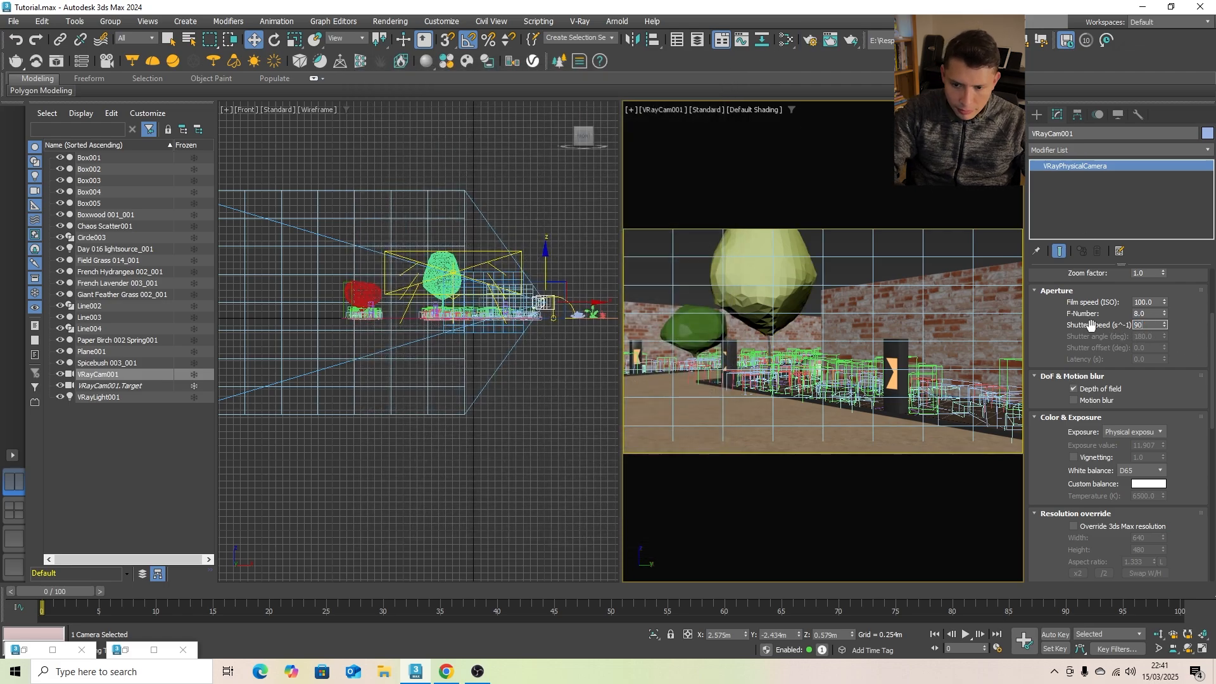
pyautogui.click(900, 264)
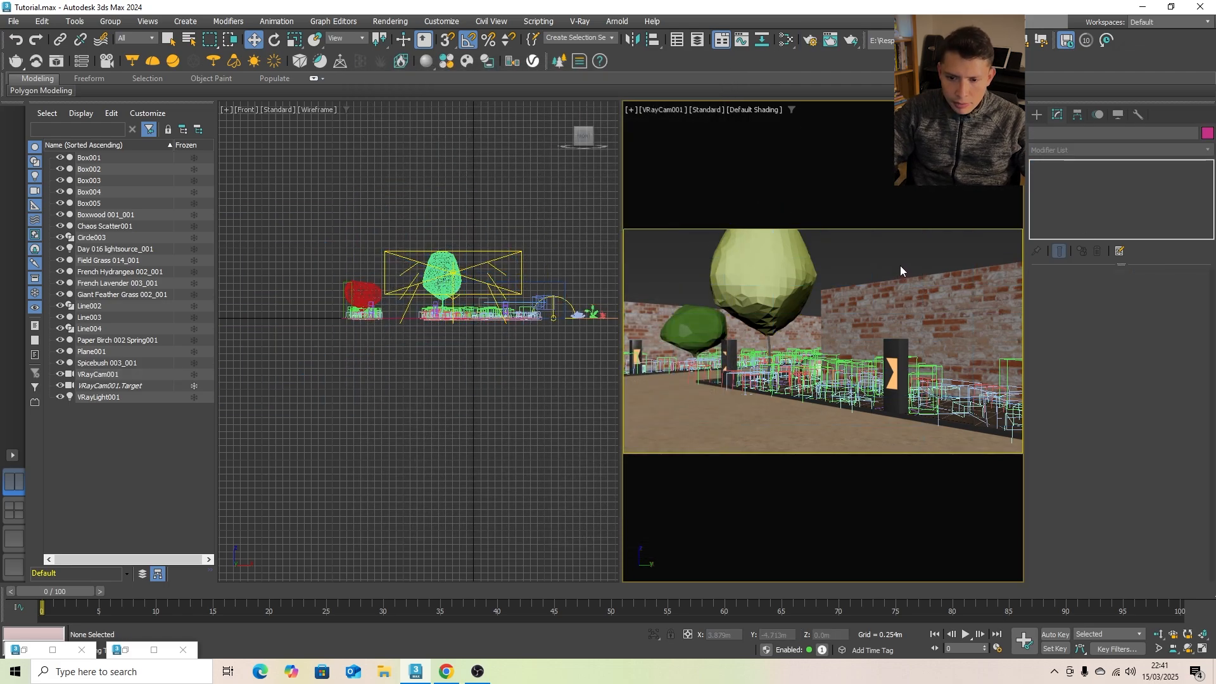
pyautogui.click(850, 43)
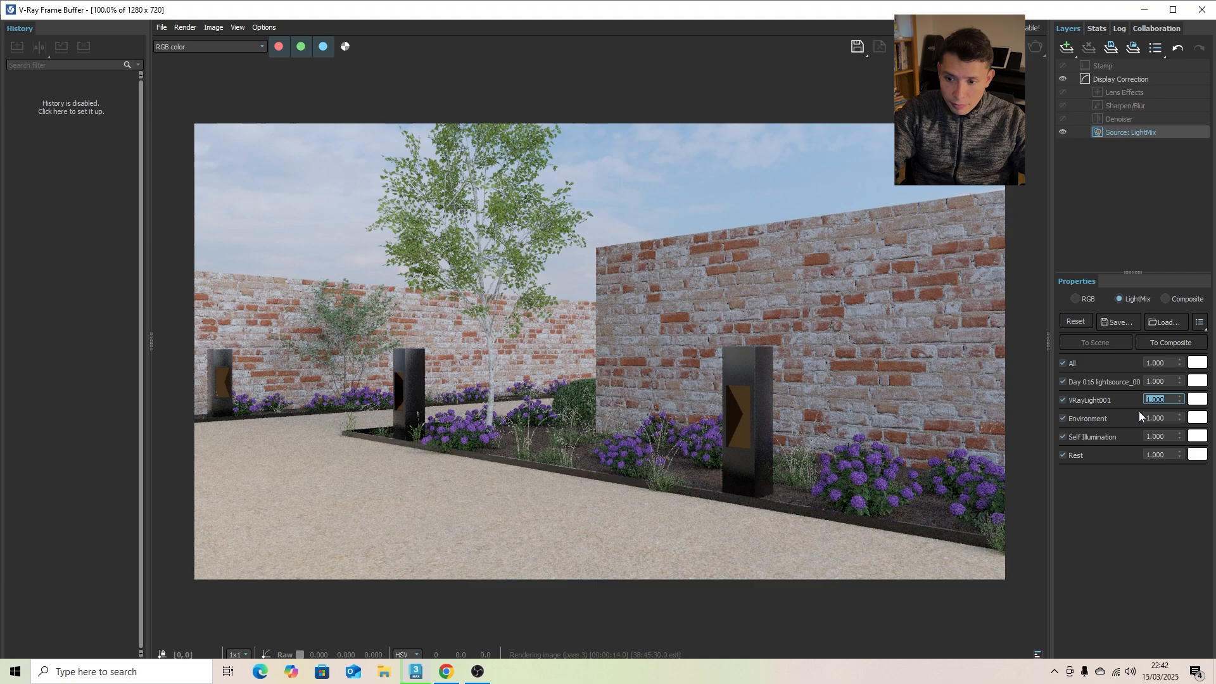
# - Set the Self Illumination intensity in the LightMix to 90 so the bollards glow
pyautogui.click(1163, 436)
pyautogui.write('10')
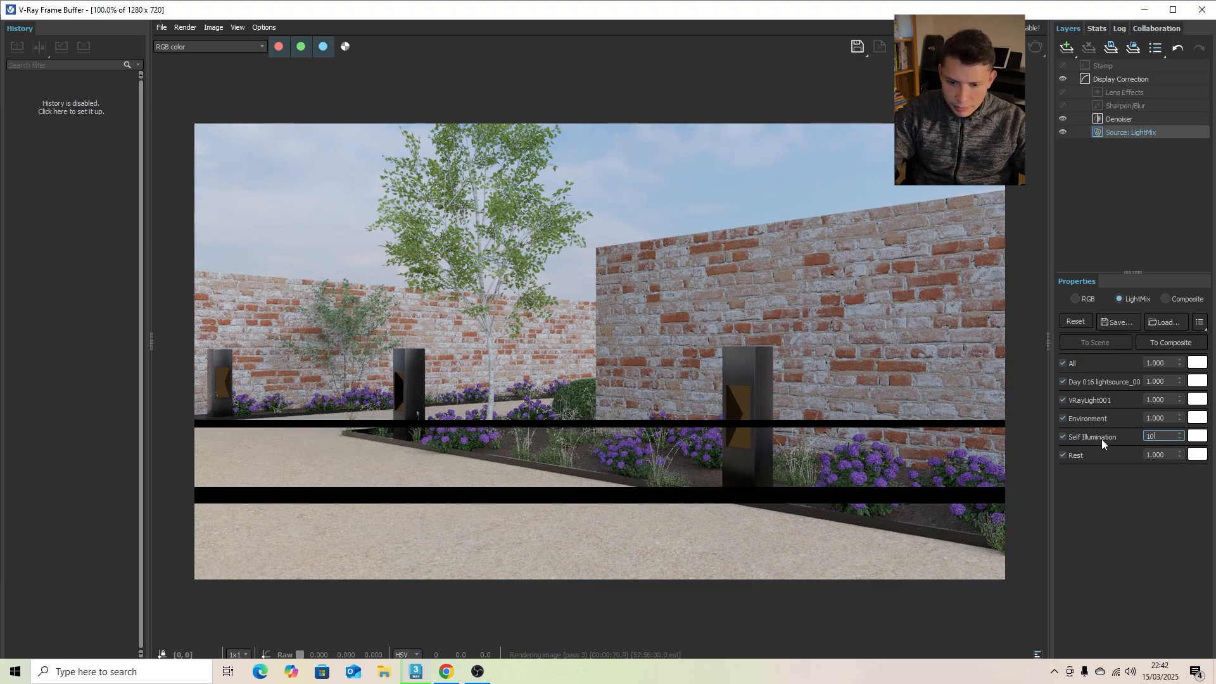
pyautogui.press('BackSpace')
pyautogui.press('BackSpace')
pyautogui.write('90')
pyautogui.press('Return')
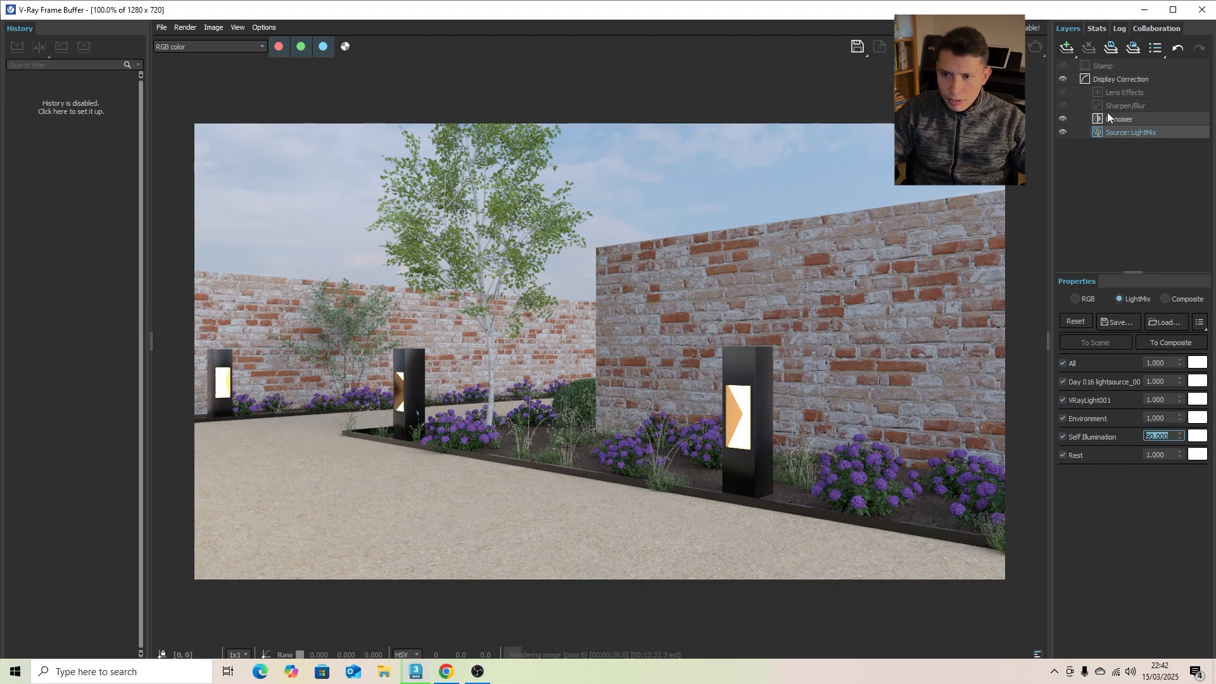
# - Enable Lens Effects on the render and add a Curves layer, bending its master curve upward to brighten the midtones
pyautogui.click(1123, 92)
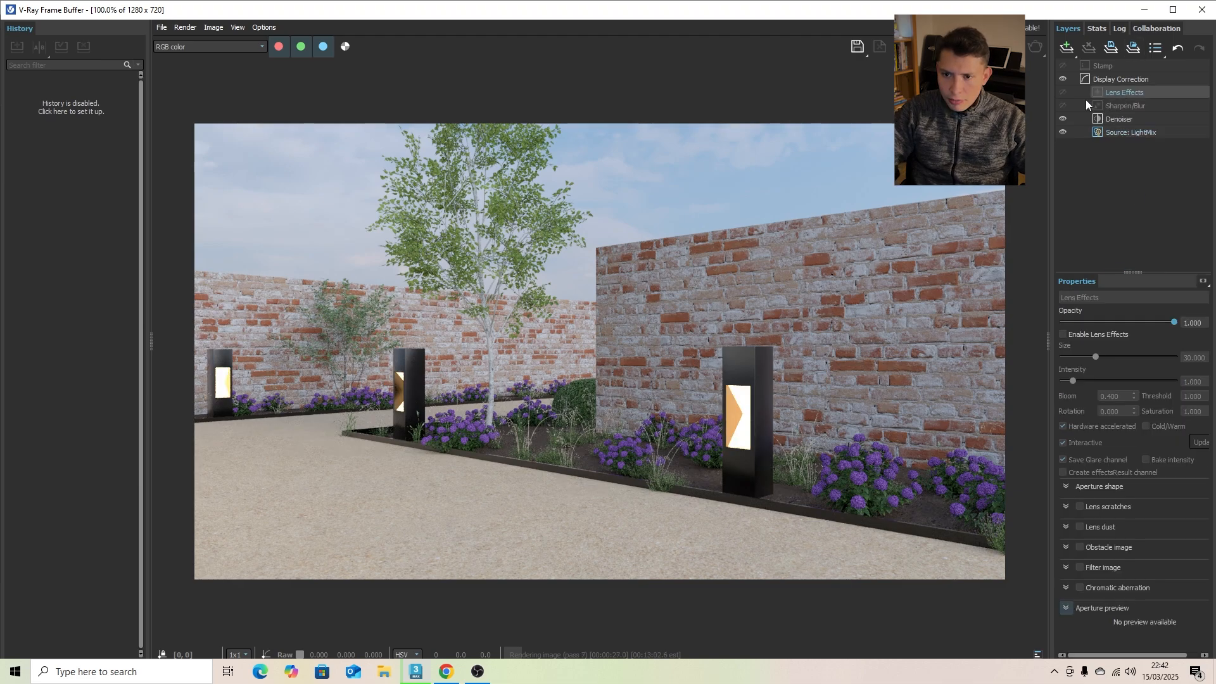
pyautogui.click(1071, 336)
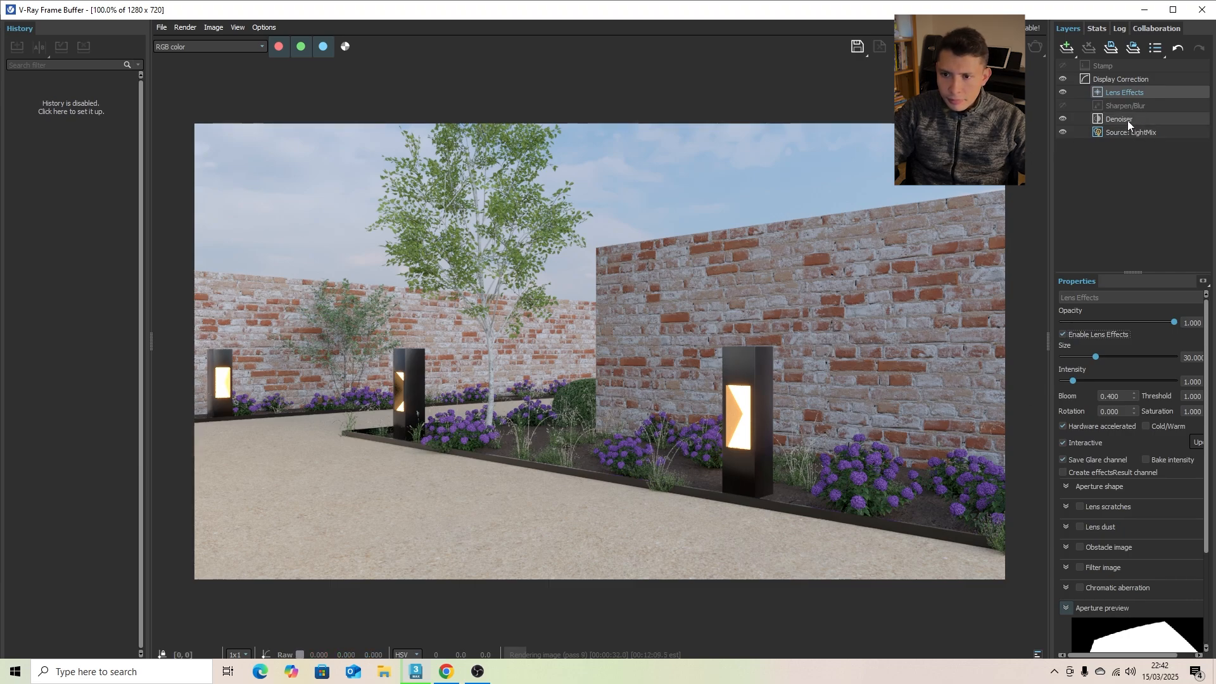
pyautogui.click(1077, 52)
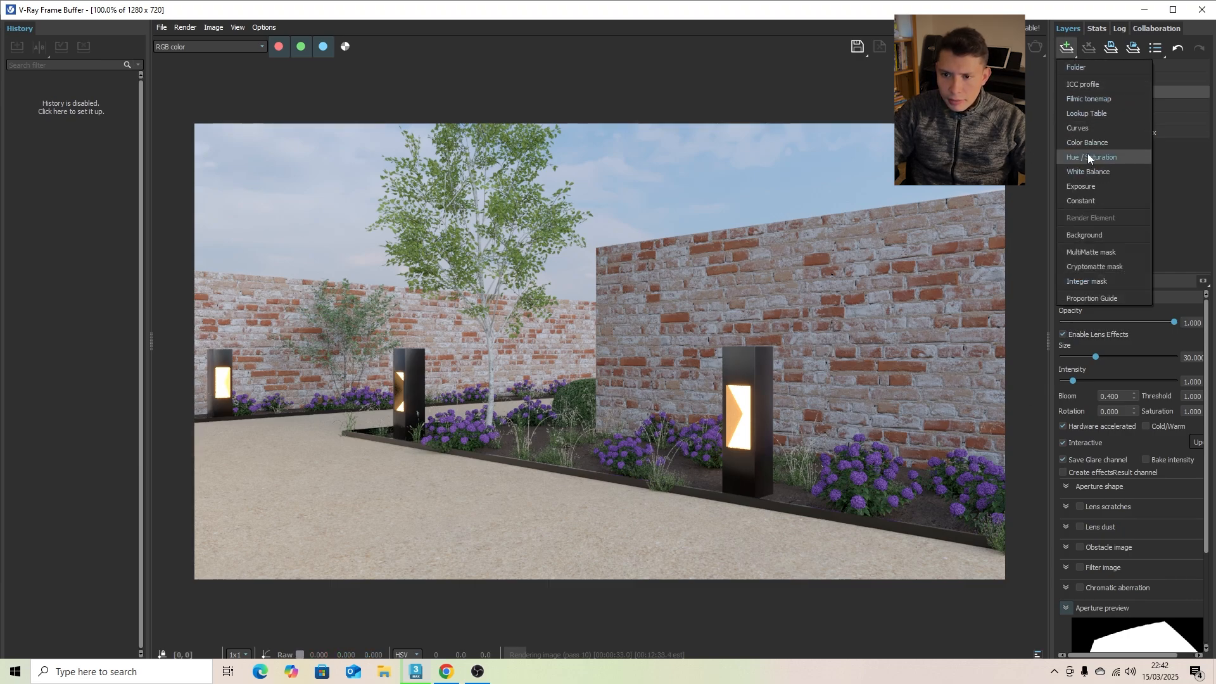
pyautogui.click(1084, 130)
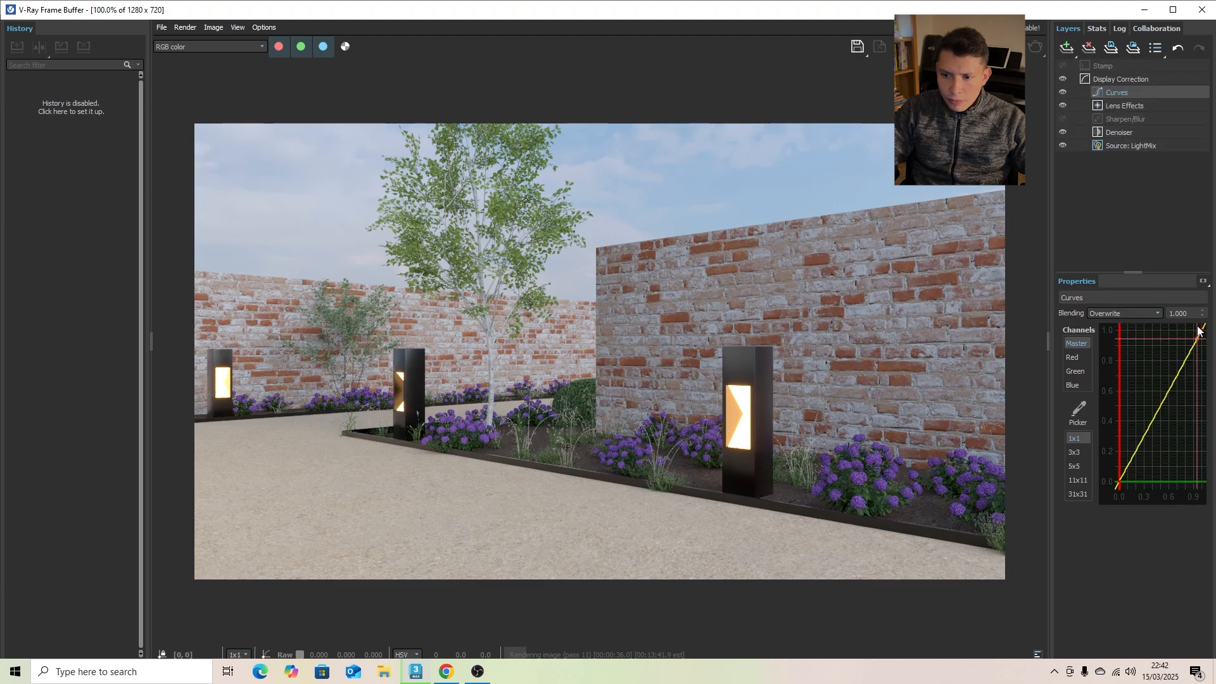
pyautogui.click(1202, 329)
pyautogui.moveTo(1171, 386); pyautogui.dragTo(1134, 415)
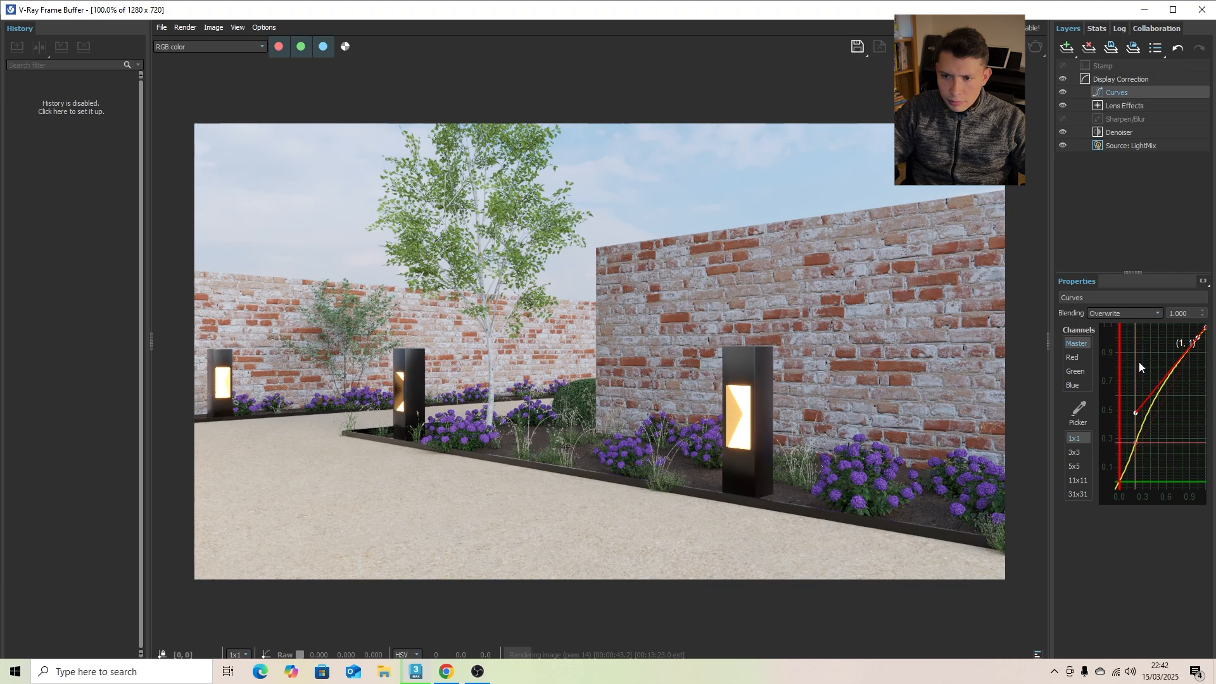
# - Strengthen the glow by setting the Lens Effects size to about 50.8 and the intensity to about 2.655
pyautogui.click(1118, 105)
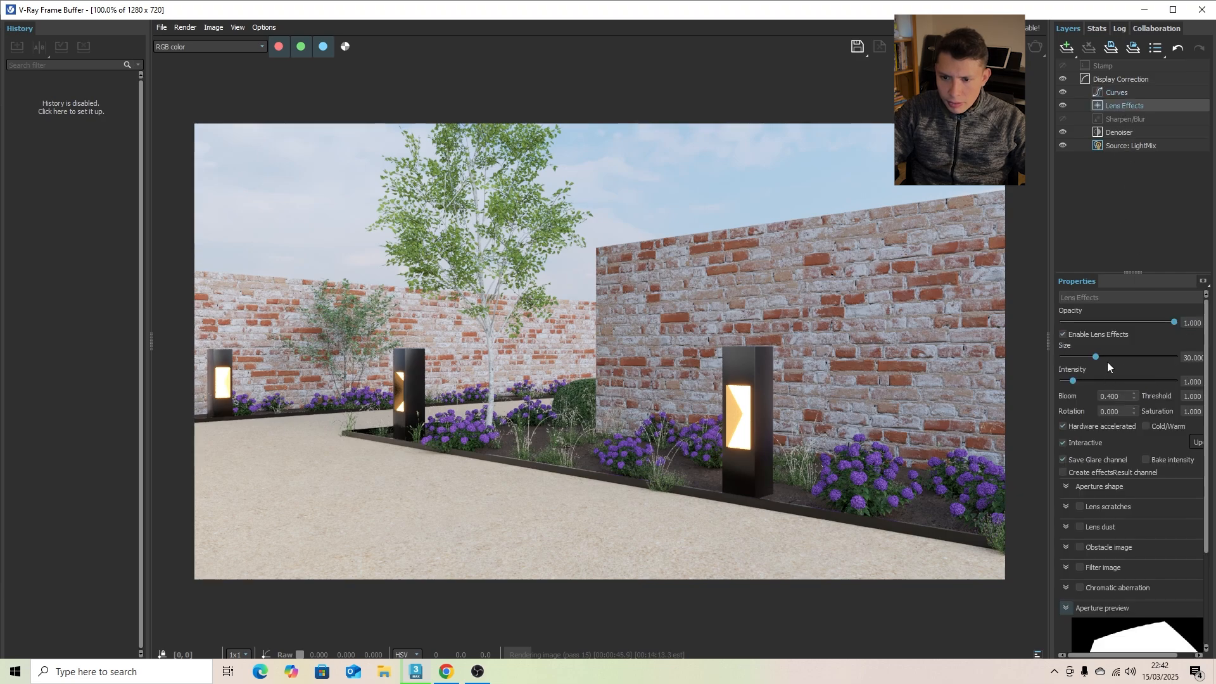
pyautogui.moveTo(1096, 357)
pyautogui.mouseDown()
pyautogui.moveTo(1119, 355)
pyautogui.moveTo(1092, 380)
pyautogui.mouseUp()
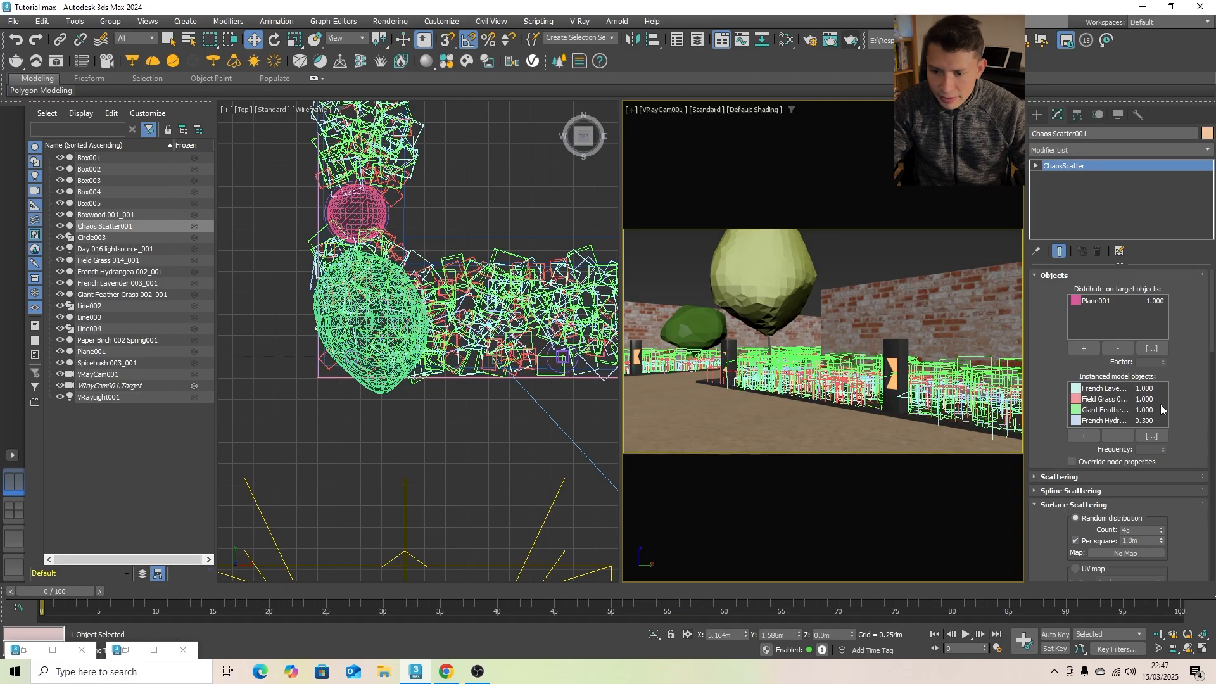
# - Set the Chaos Scatter001 surface scattering count to 50 per 1.0 m square and the French Lavender frequency to 1.1
pyautogui.scroll(-1, 1162, 443)
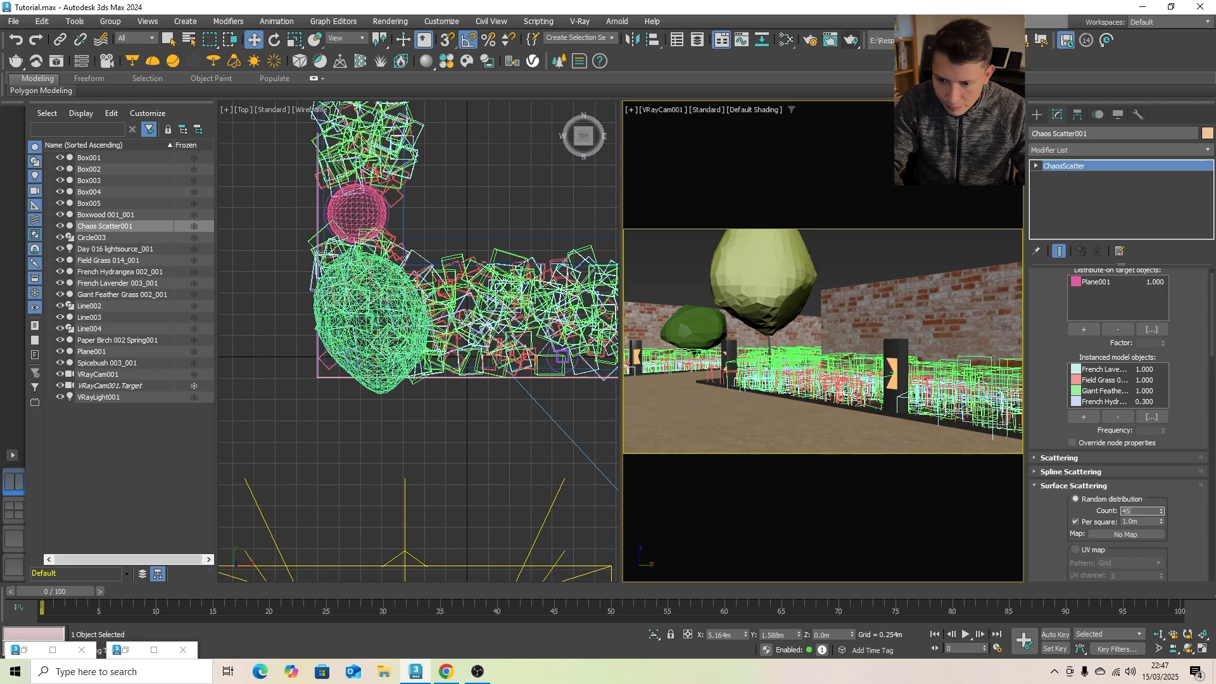
pyautogui.press('Return')
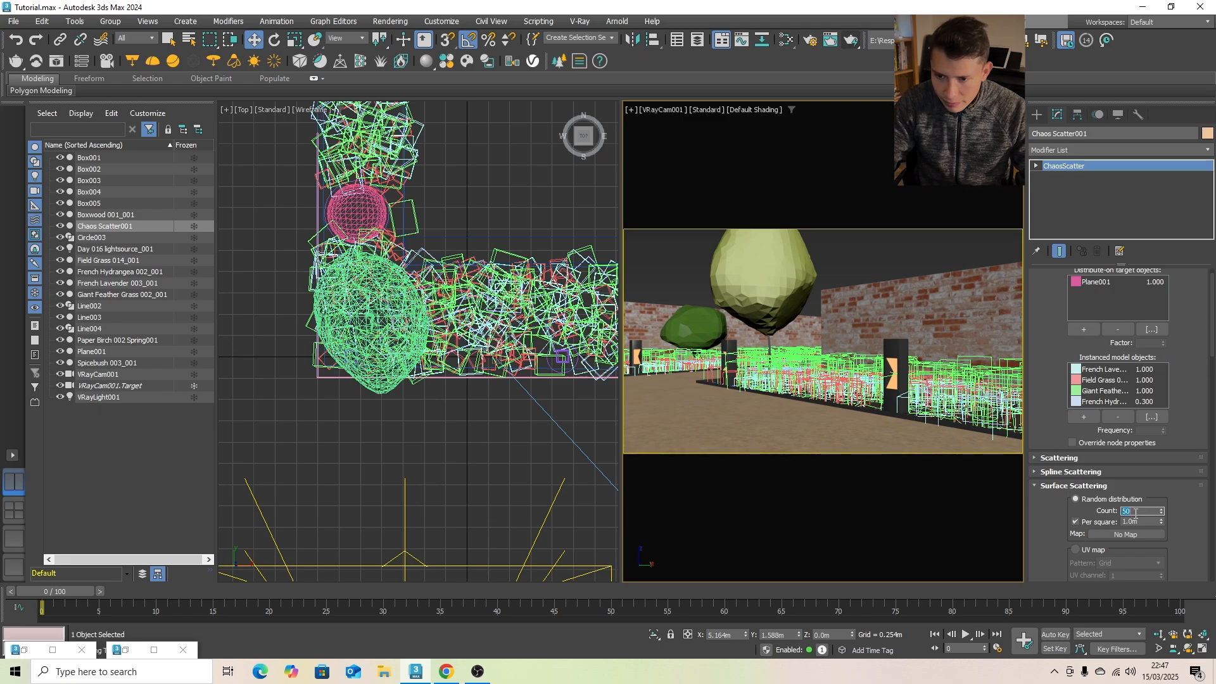
pyautogui.click(1130, 403)
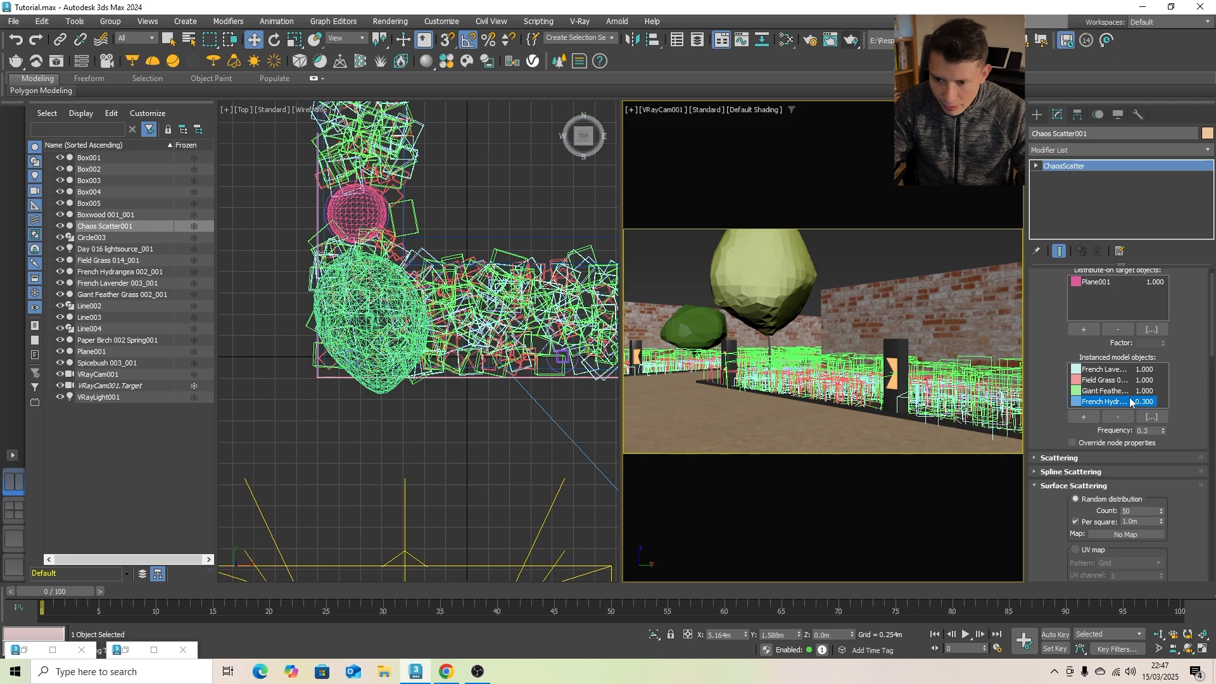
pyautogui.doubleClick(1143, 430)
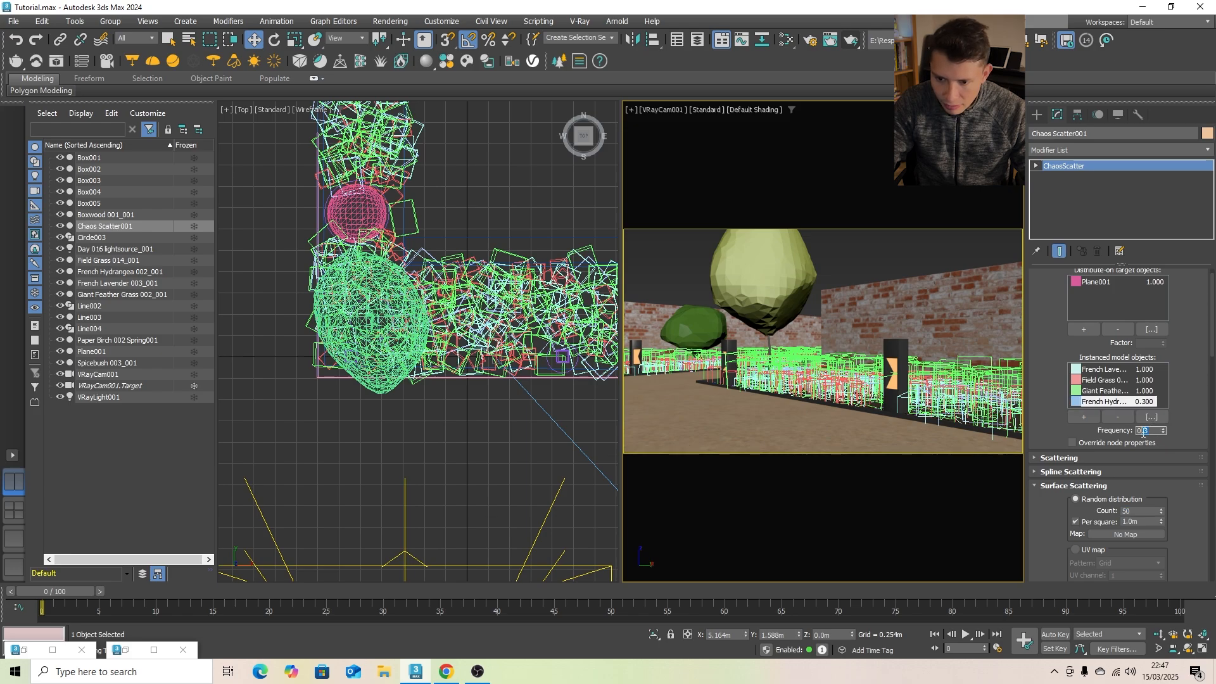
pyautogui.click(1176, 390)
pyautogui.click(1143, 372)
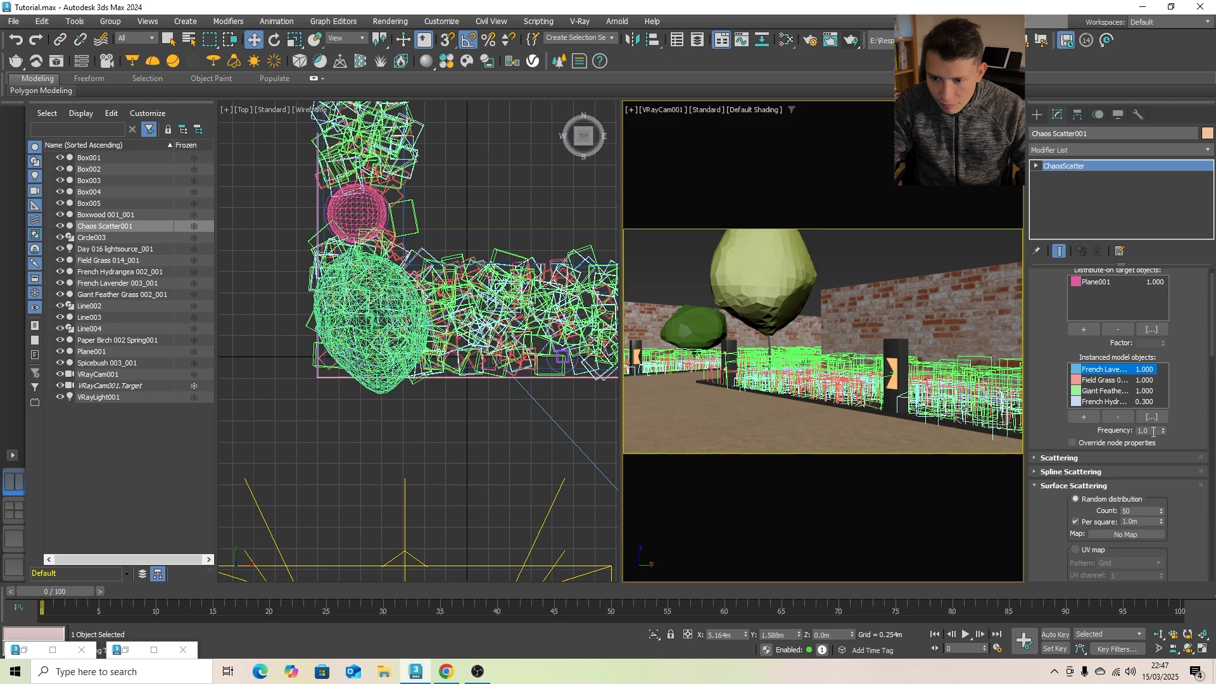
pyautogui.doubleClick(1150, 431)
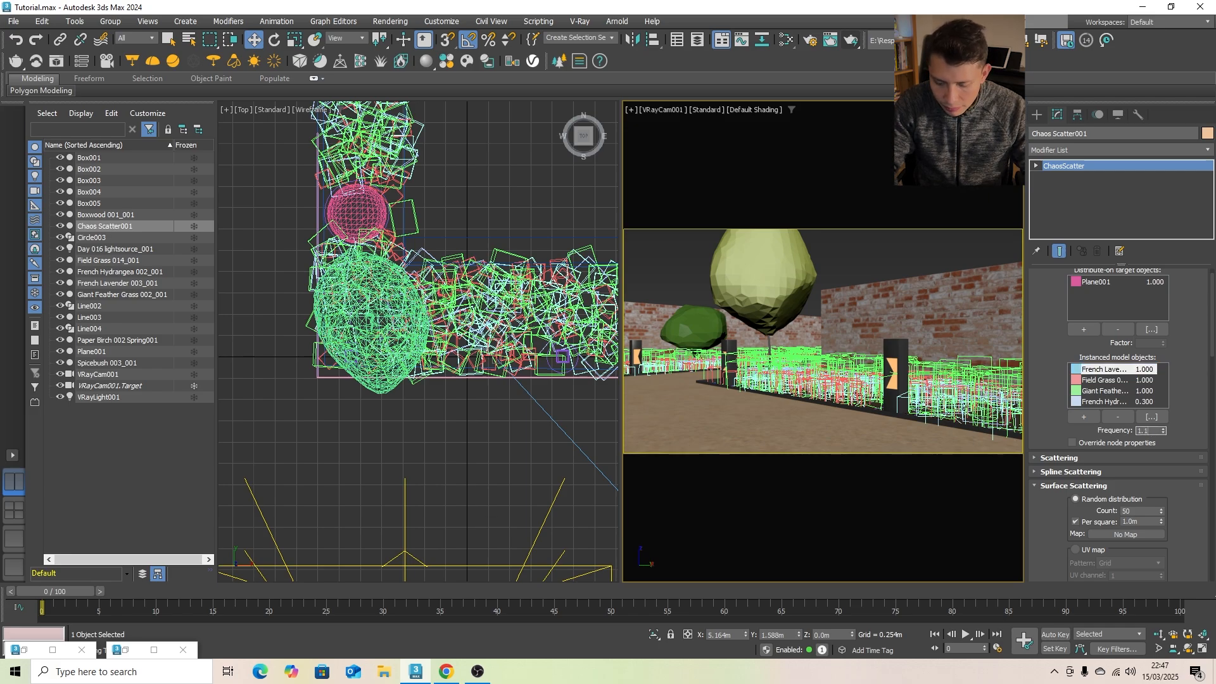
pyautogui.press('Return')
# - Raise the Chaos Scatter001 surface scattering count to 55 and run a test render of the camera view
pyautogui.click(1133, 512)
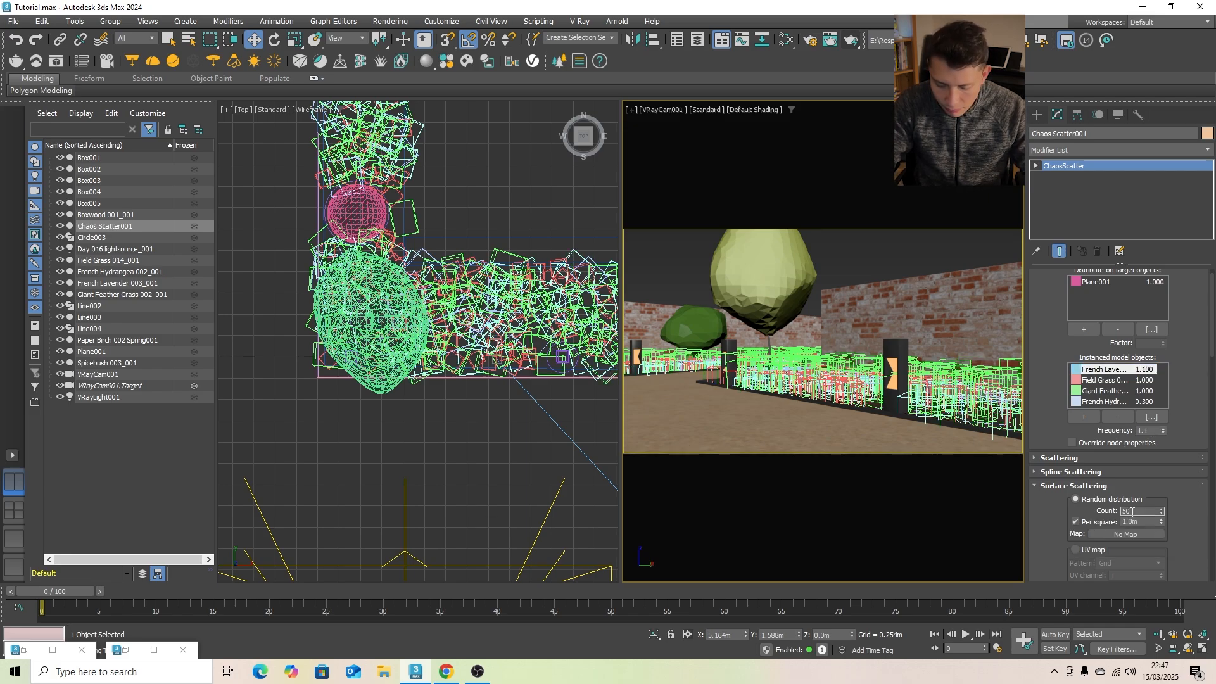
pyautogui.doubleClick(1128, 511)
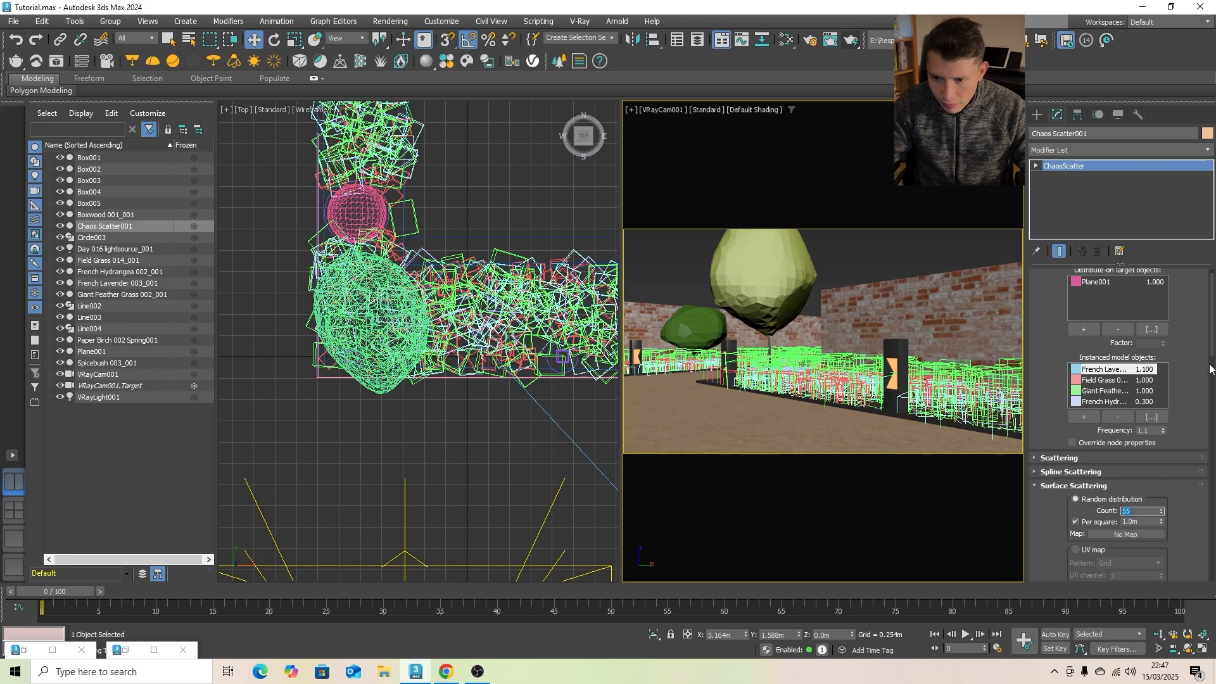
pyautogui.click(914, 256)
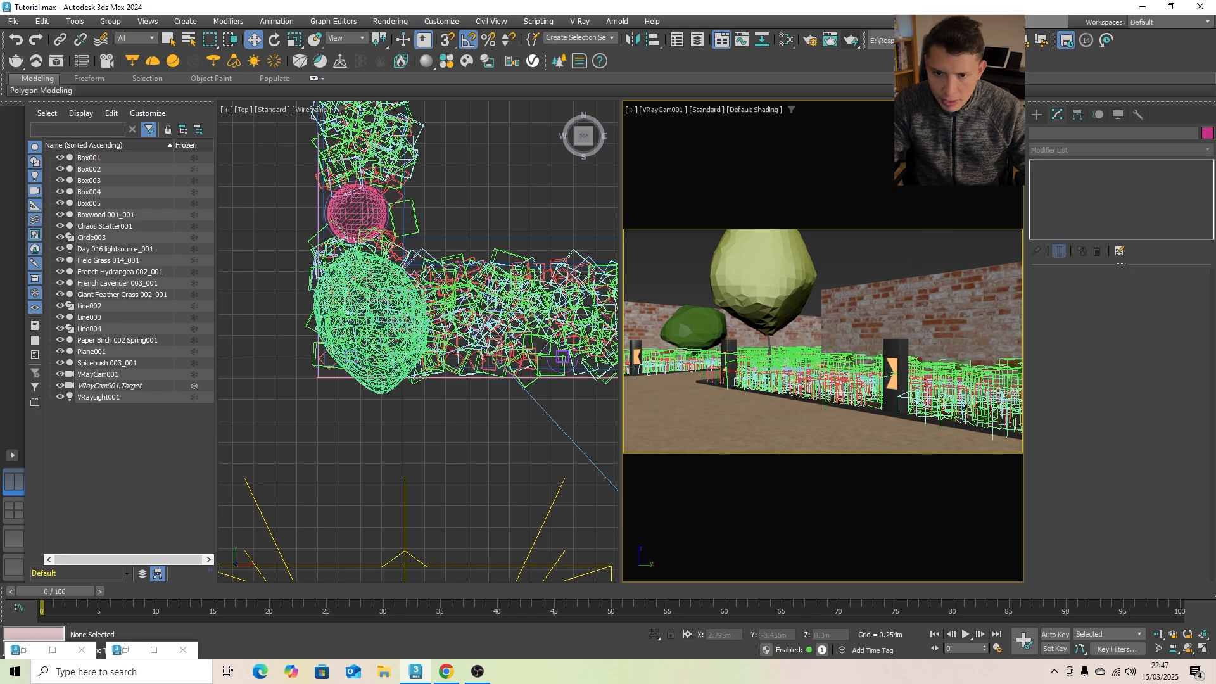
pyautogui.click(852, 41)
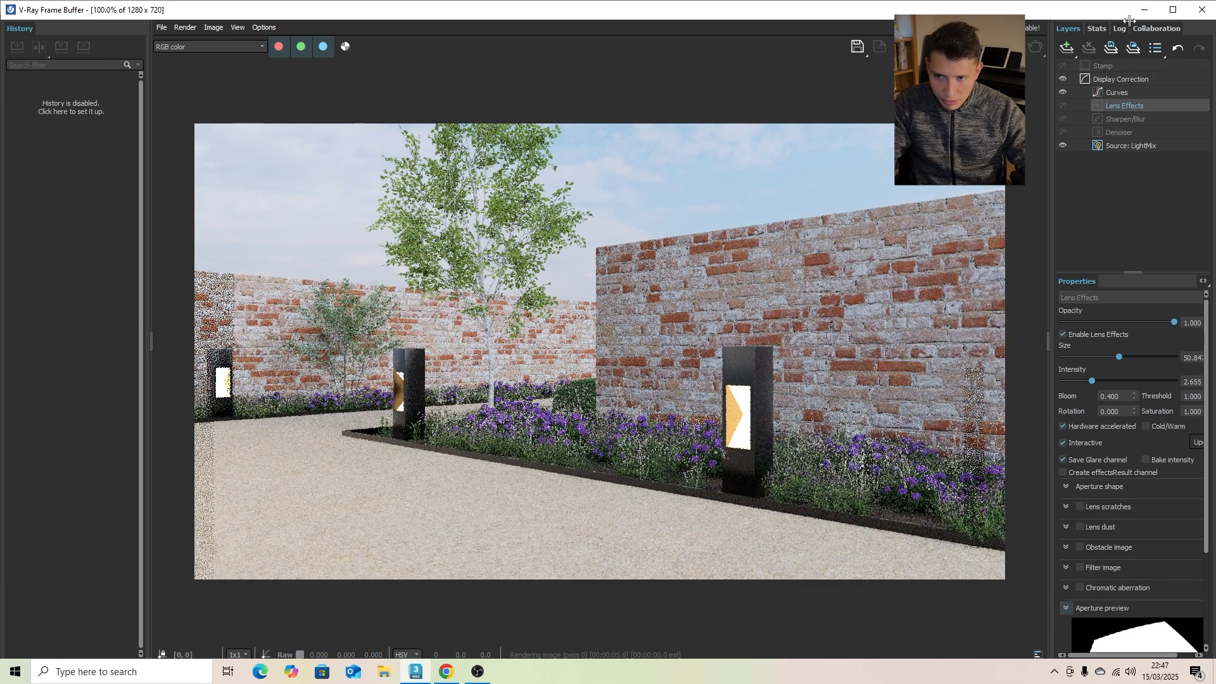
pyautogui.click(1145, 9)
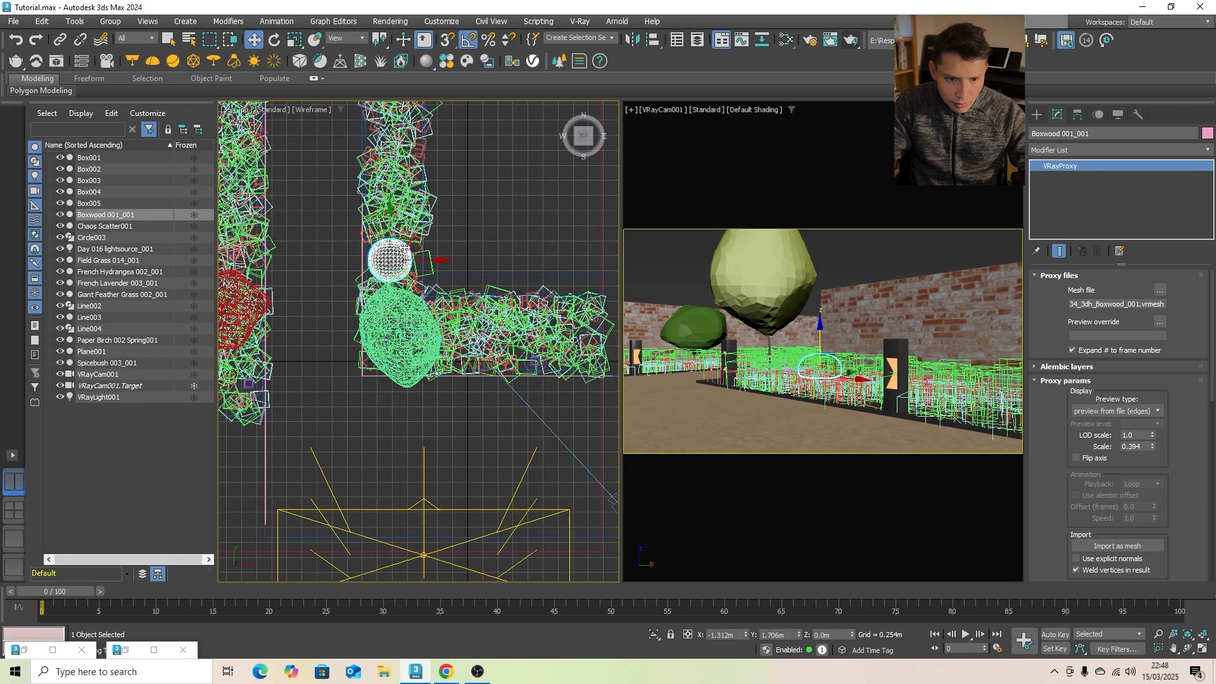
# - Move the Boxwood 001_001 shrub in the Top view to the end of the planting bed nearest the camera
pyautogui.moveTo(408, 244); pyautogui.dragTo(374, 238, button='middle')
pyautogui.scroll(-2, 376, 262)
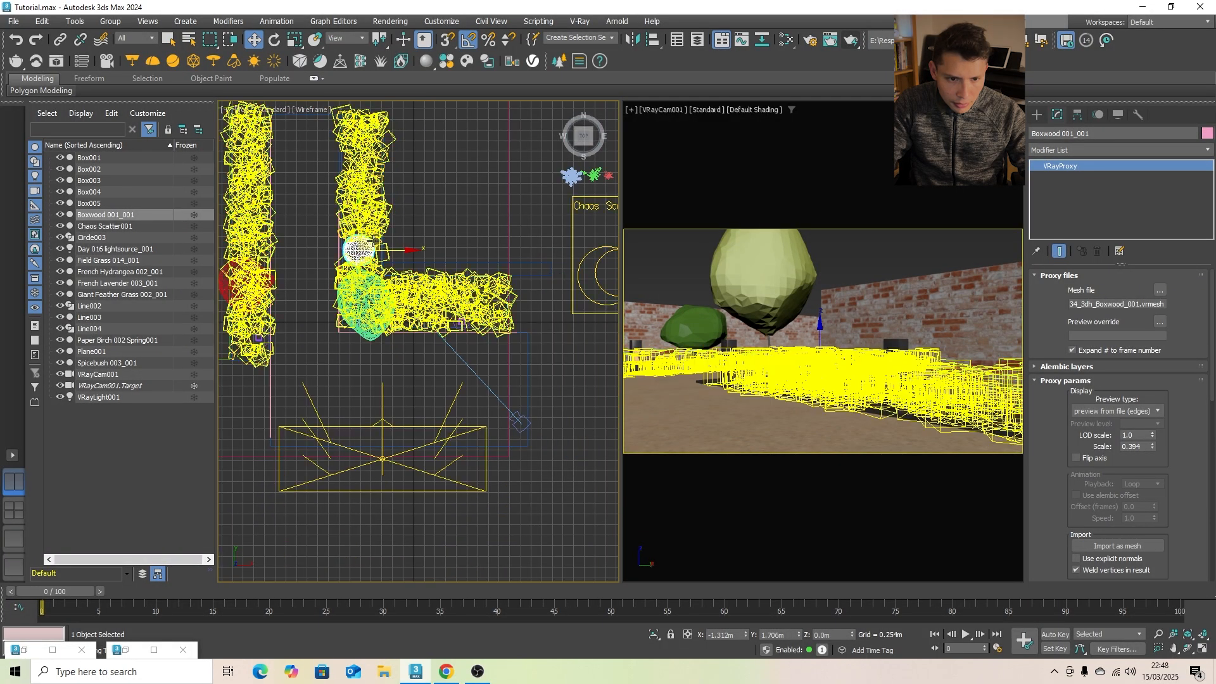
pyautogui.moveTo(378, 241); pyautogui.dragTo(516, 290)
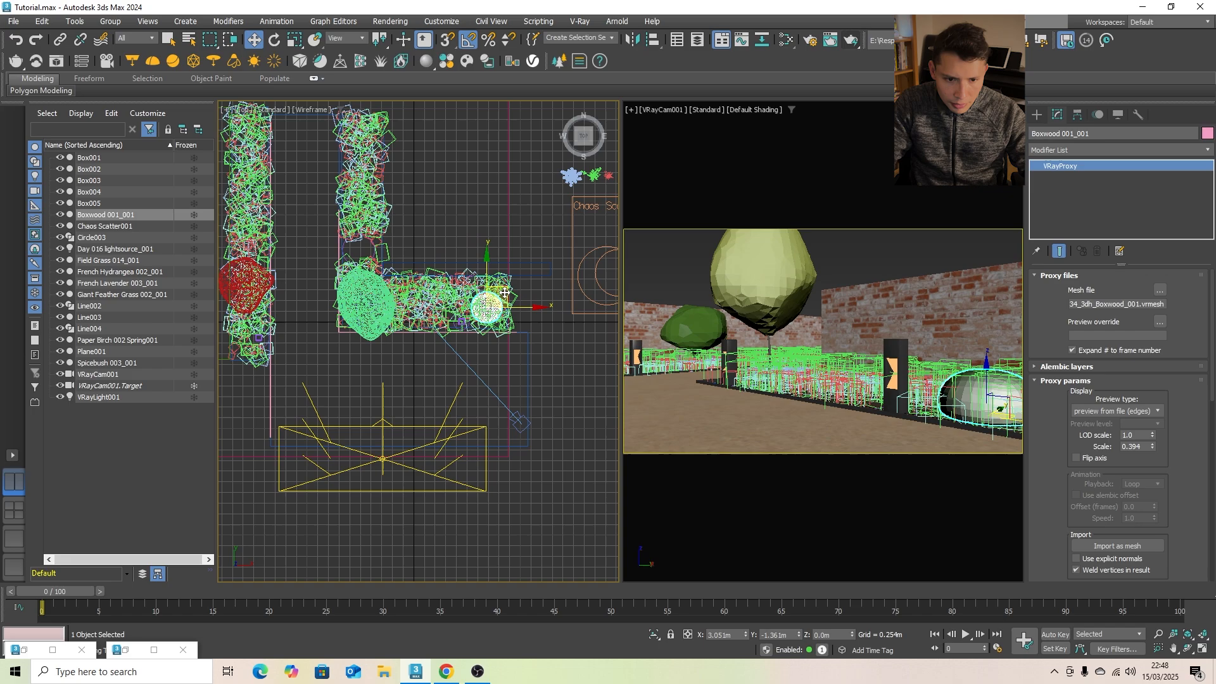
pyautogui.scroll(2, 405, 252)
# - Move the Circle003 spline in the gap of the planting bed onto the Boxwood 001_001 shrub in the Top view
pyautogui.click(366, 241)
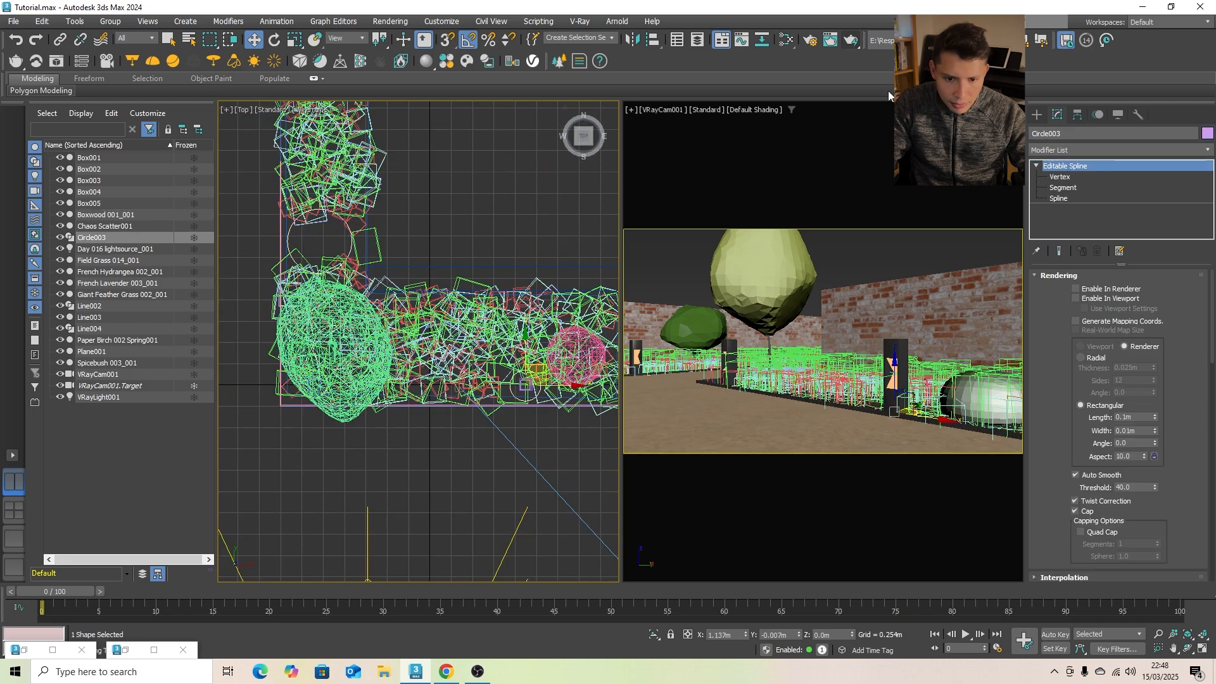
pyautogui.click(1063, 188)
pyautogui.click(1064, 199)
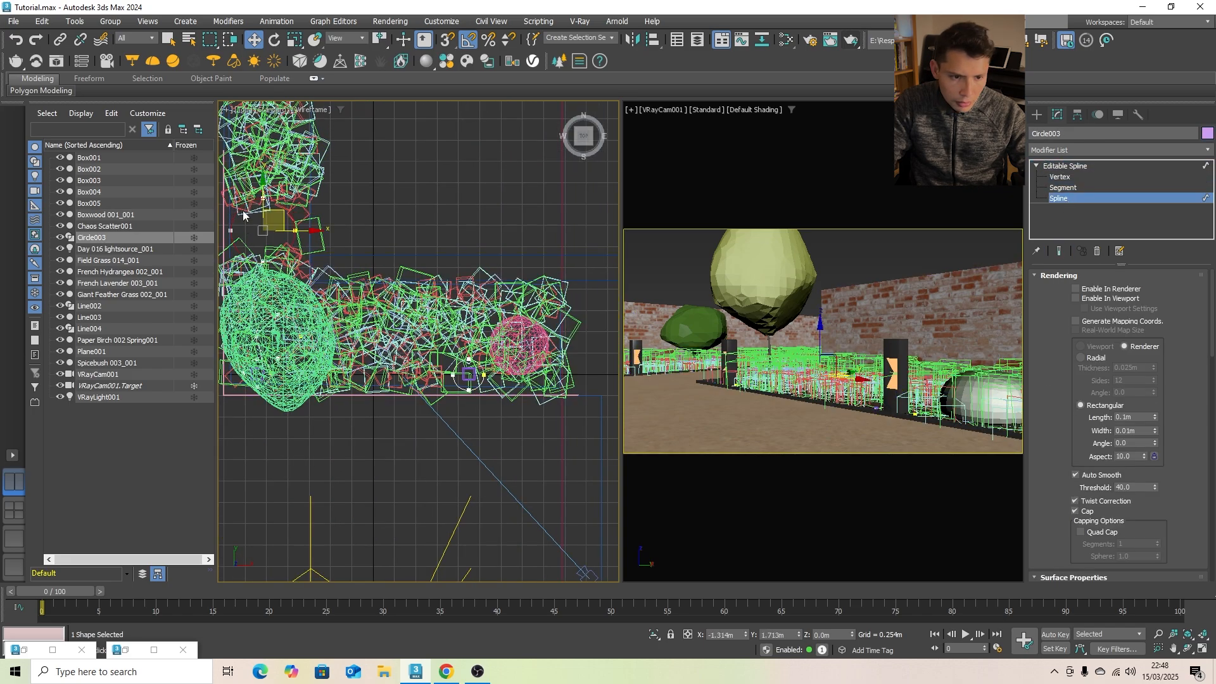
pyautogui.moveTo(282, 212); pyautogui.dragTo(506, 325)
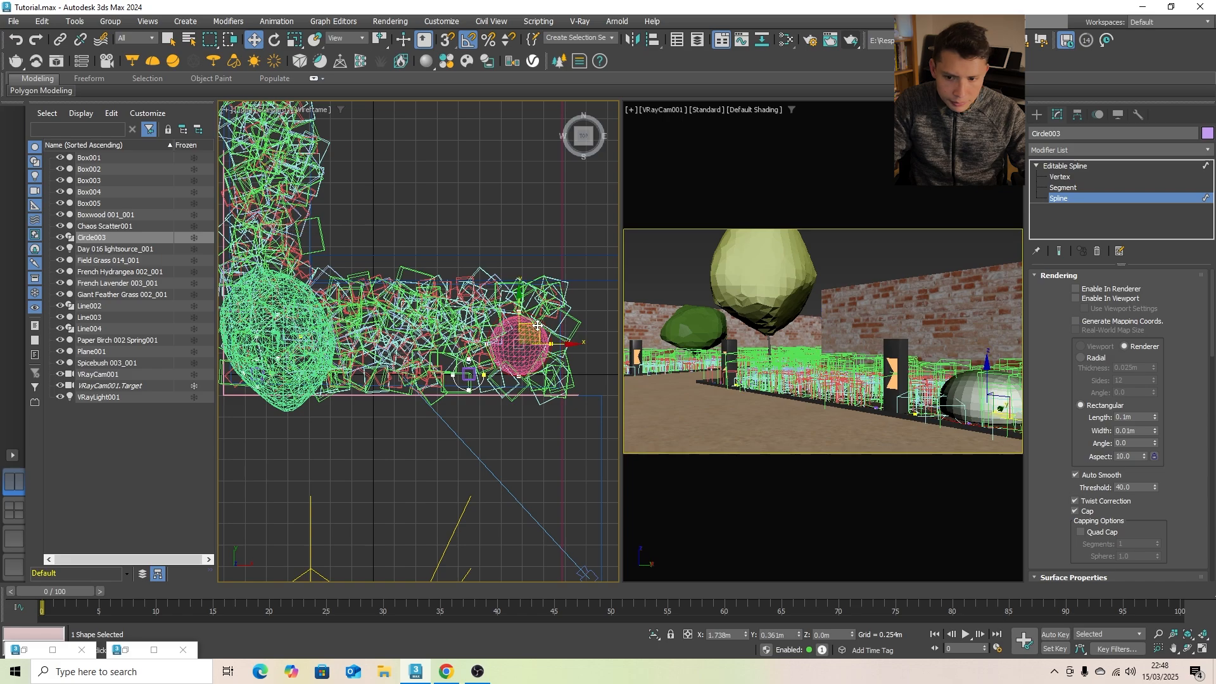
pyautogui.click(1037, 114)
# - Scale the Boxwood 001_001 shrub up uniformly to about 67.6 percent
pyautogui.scroll(4, 527, 377)
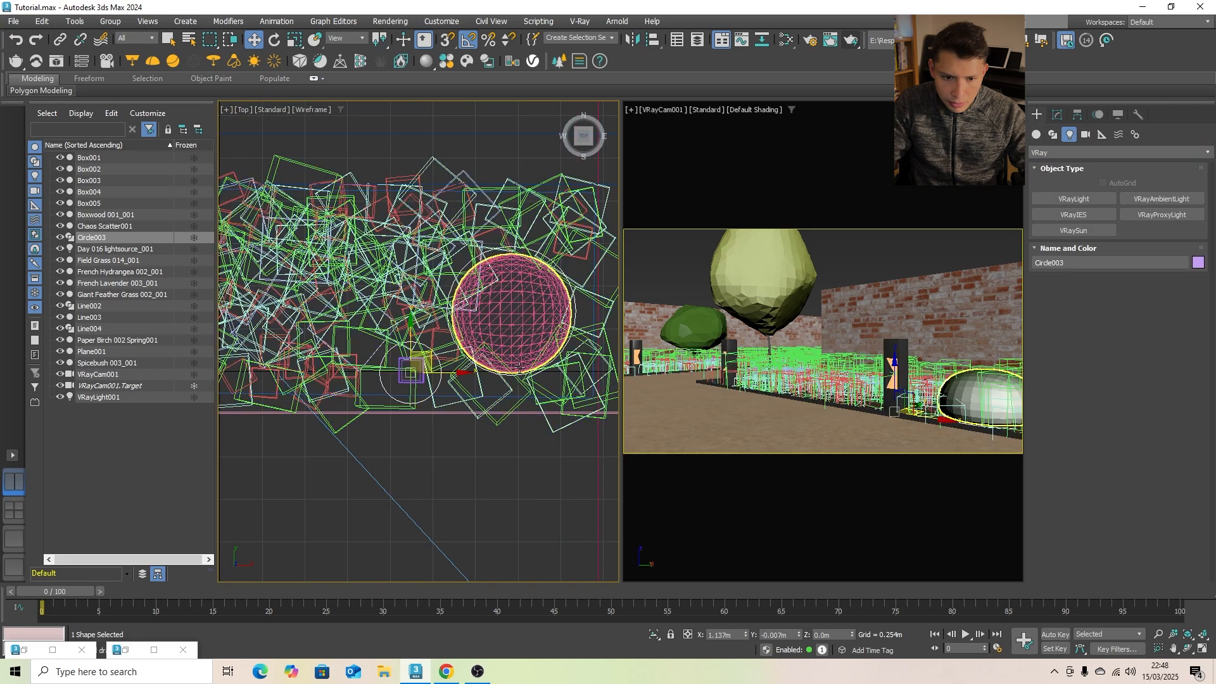
pyautogui.click(513, 330)
pyautogui.press('r')
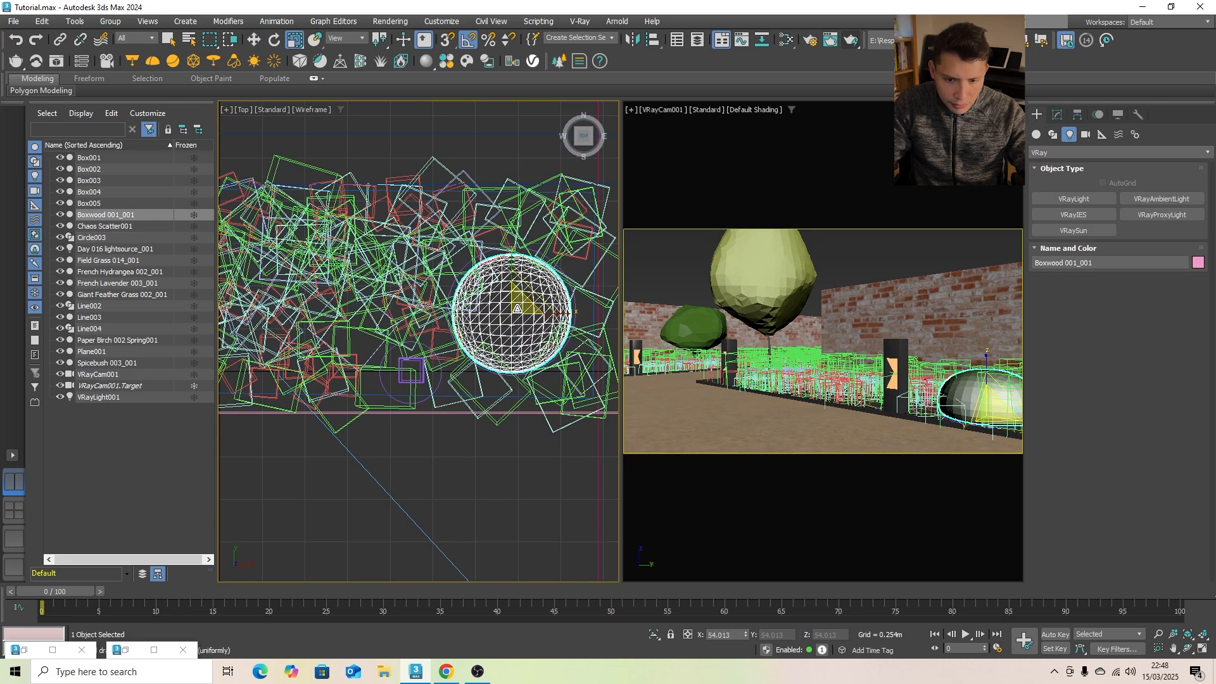
pyautogui.moveTo(516, 310); pyautogui.dragTo(518, 294)
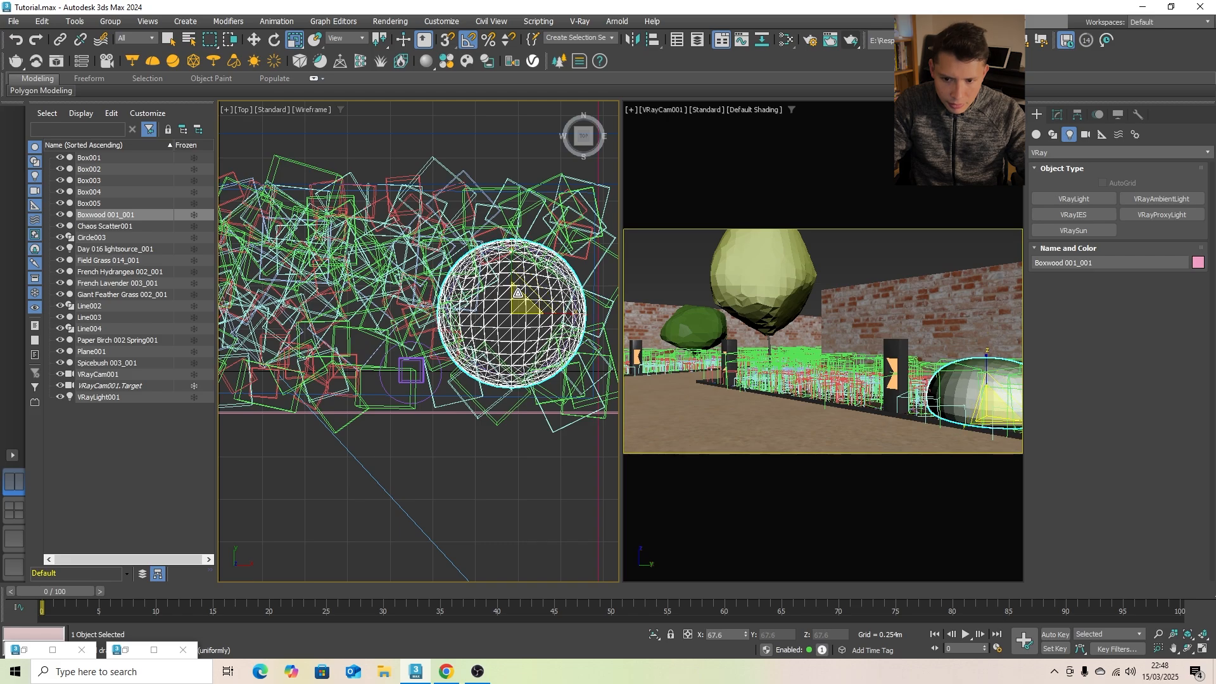
pyautogui.scroll(10, 503, 397)
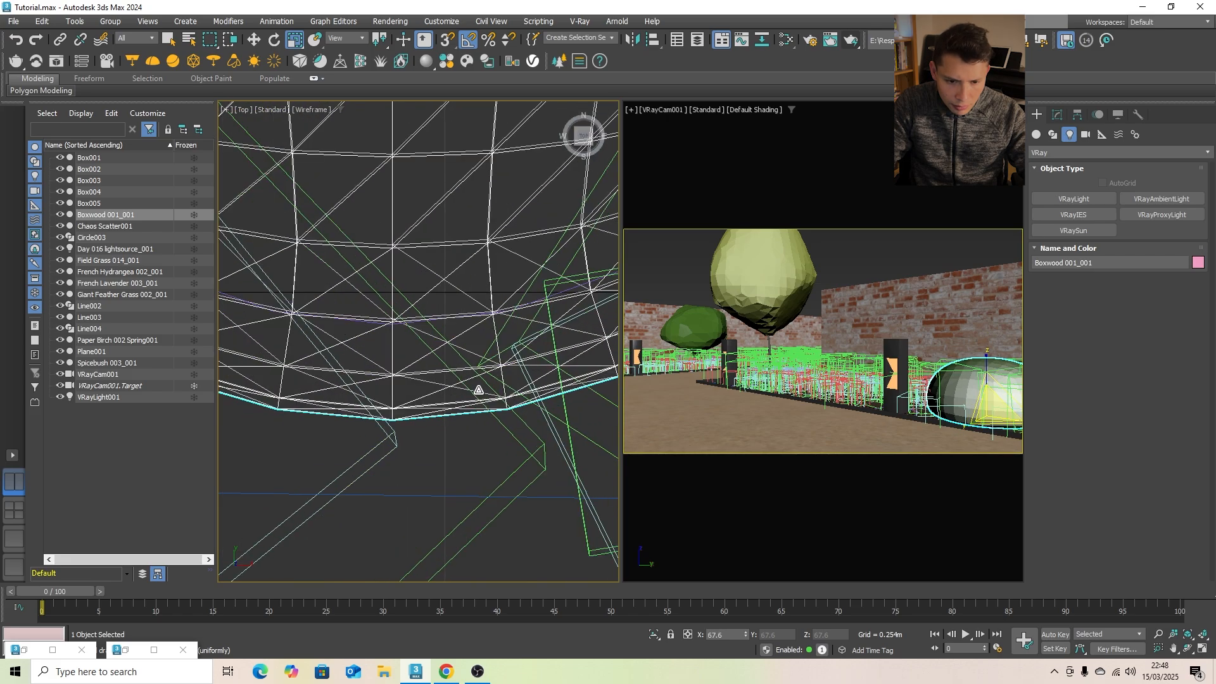
# - Resize the Circle003 spline around the boxwood so that it encloses the enlarged shrub
pyautogui.scroll(5, 555, 292)
pyautogui.click(570, 308)
pyautogui.scroll(-12, 553, 307)
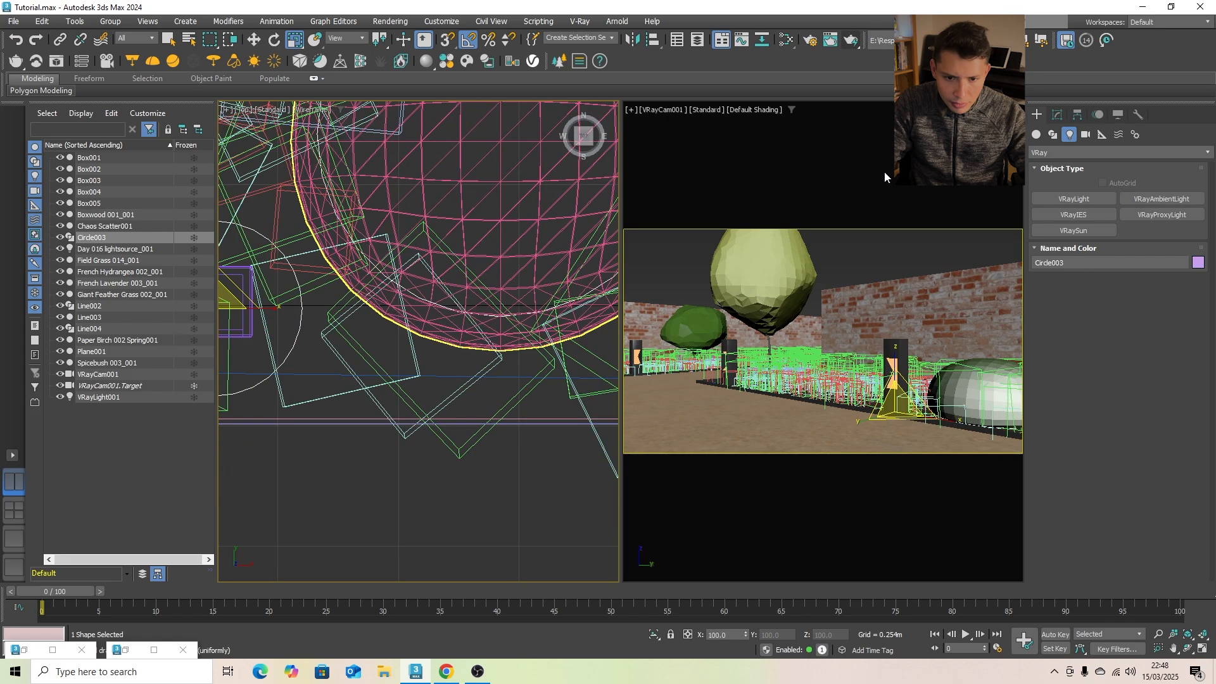
pyautogui.click(1057, 115)
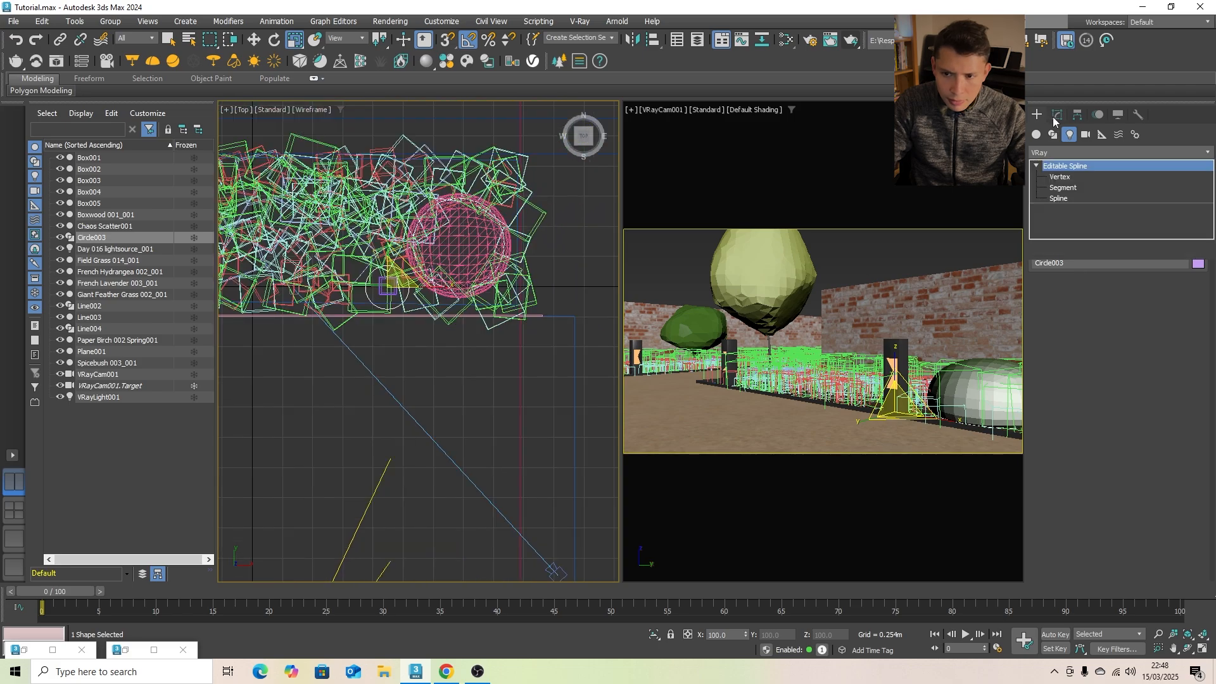
pyautogui.click(1058, 198)
pyautogui.scroll(4, 481, 250)
pyautogui.scroll(-3, 428, 214)
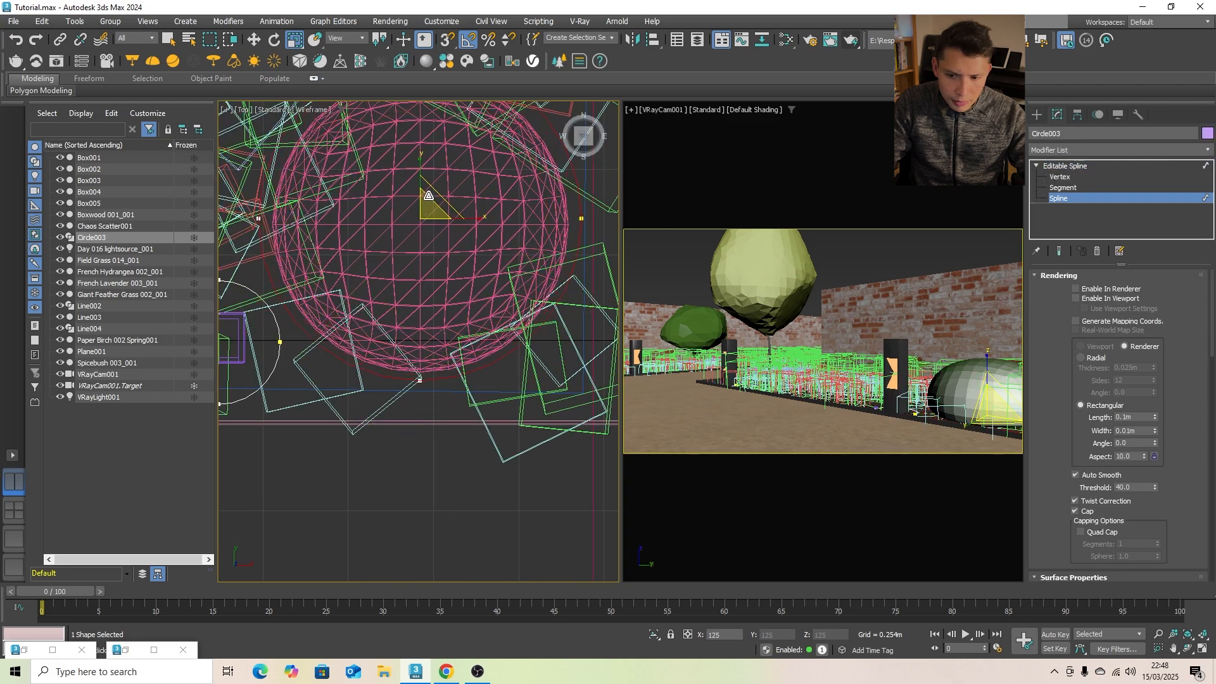
pyautogui.click(1037, 115)
# - Select the three bollards Box001, Box004 and Box005, set the reference coordinate system to Local and scale them down
pyautogui.click(899, 390)
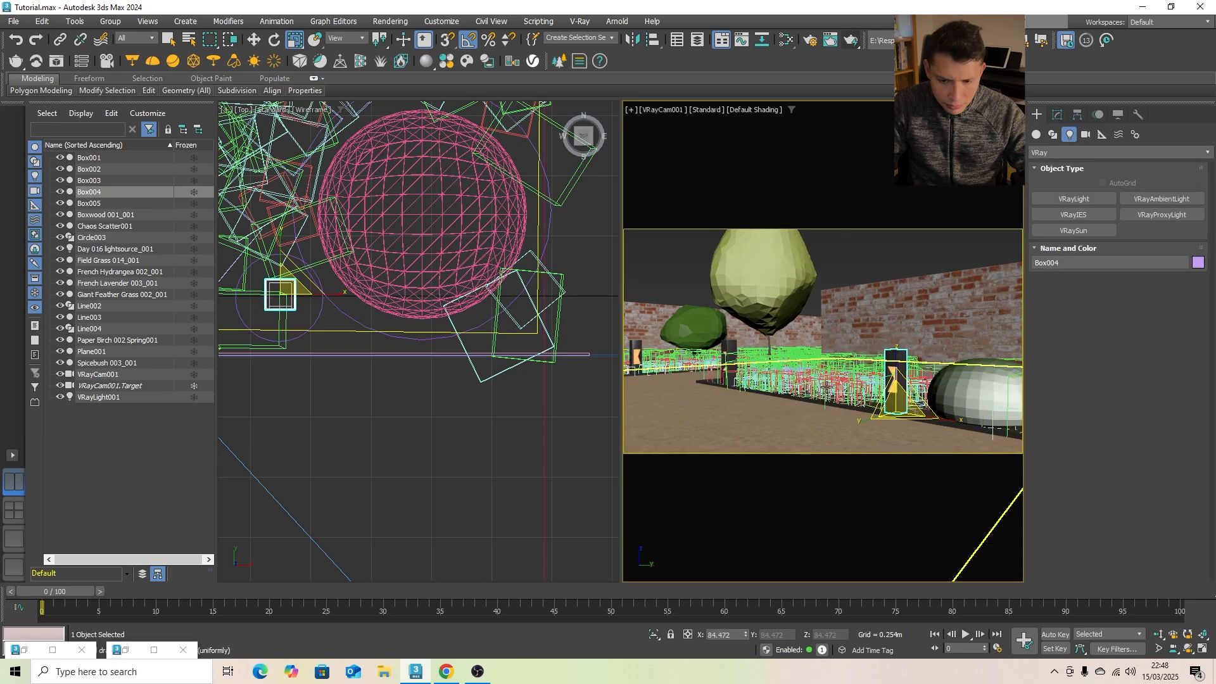
pyautogui.click(710, 356)
pyautogui.keyDown('ctrl'); pyautogui.click(635, 358); pyautogui.keyUp('ctrl')
pyautogui.keyDown('ctrl'); pyautogui.click(730, 361); pyautogui.keyUp('ctrl')
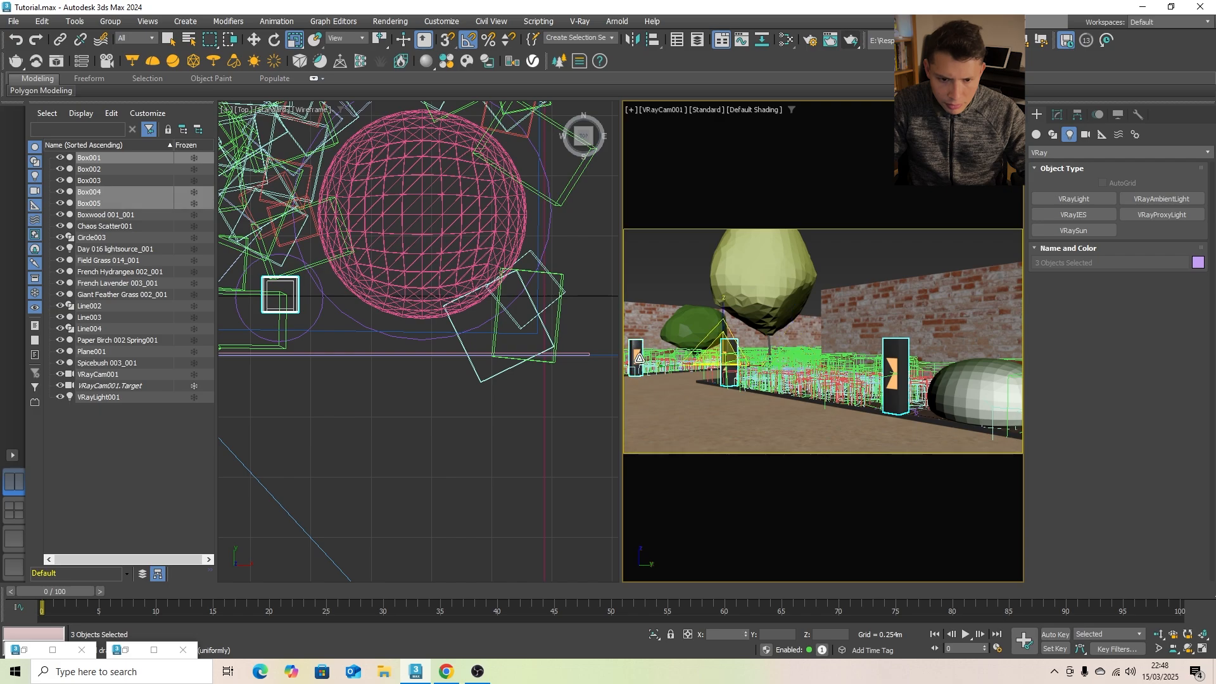
pyautogui.click(346, 38)
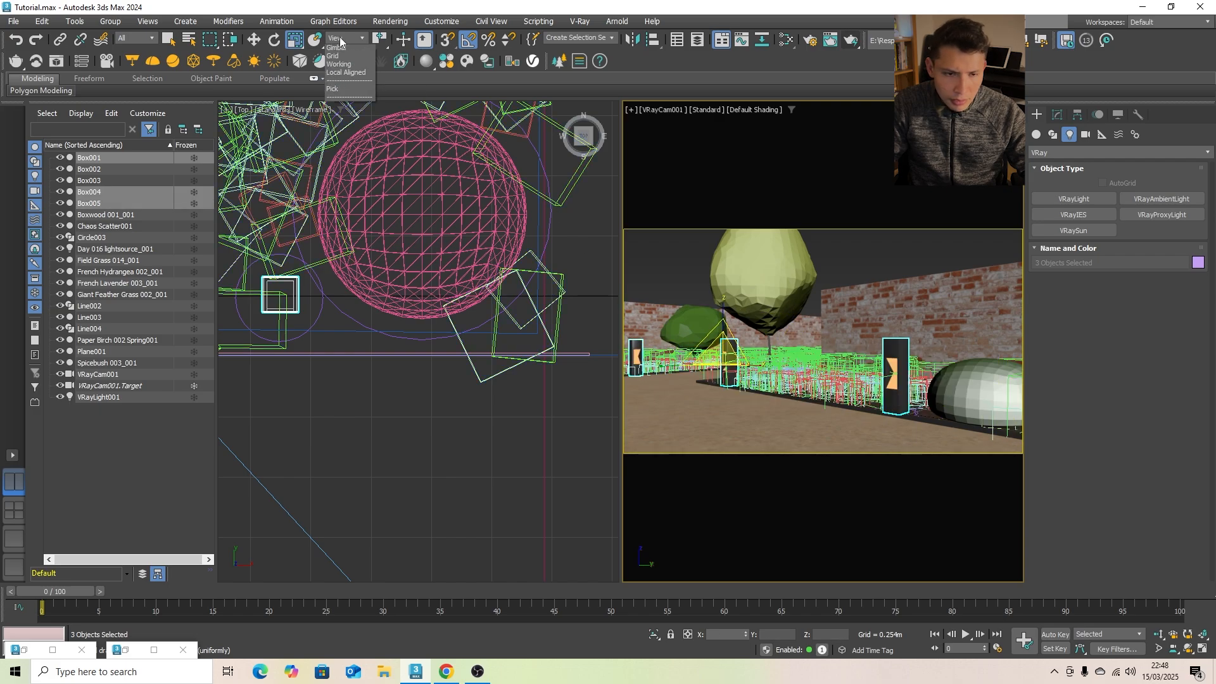
pyautogui.click(335, 83)
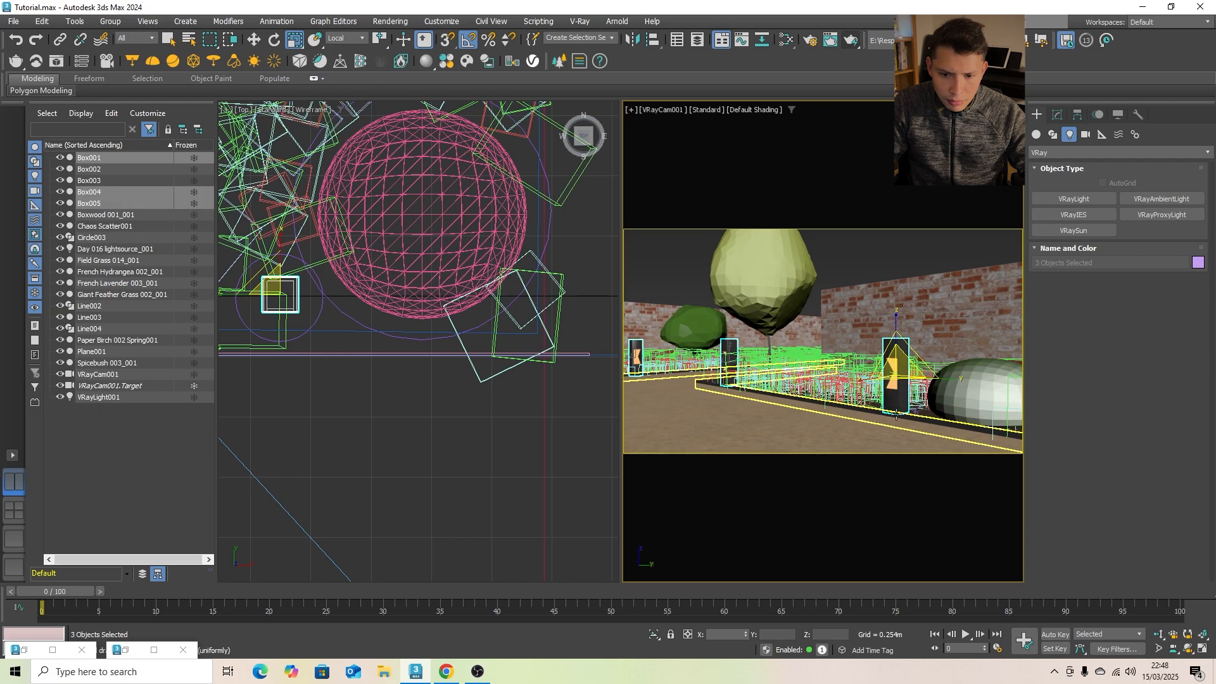
pyautogui.moveTo(897, 370); pyautogui.dragTo(897, 396)
# - Stretch the three bollards to about 109 percent in Z and shift them vertically to sit at ground level
pyautogui.press('w')
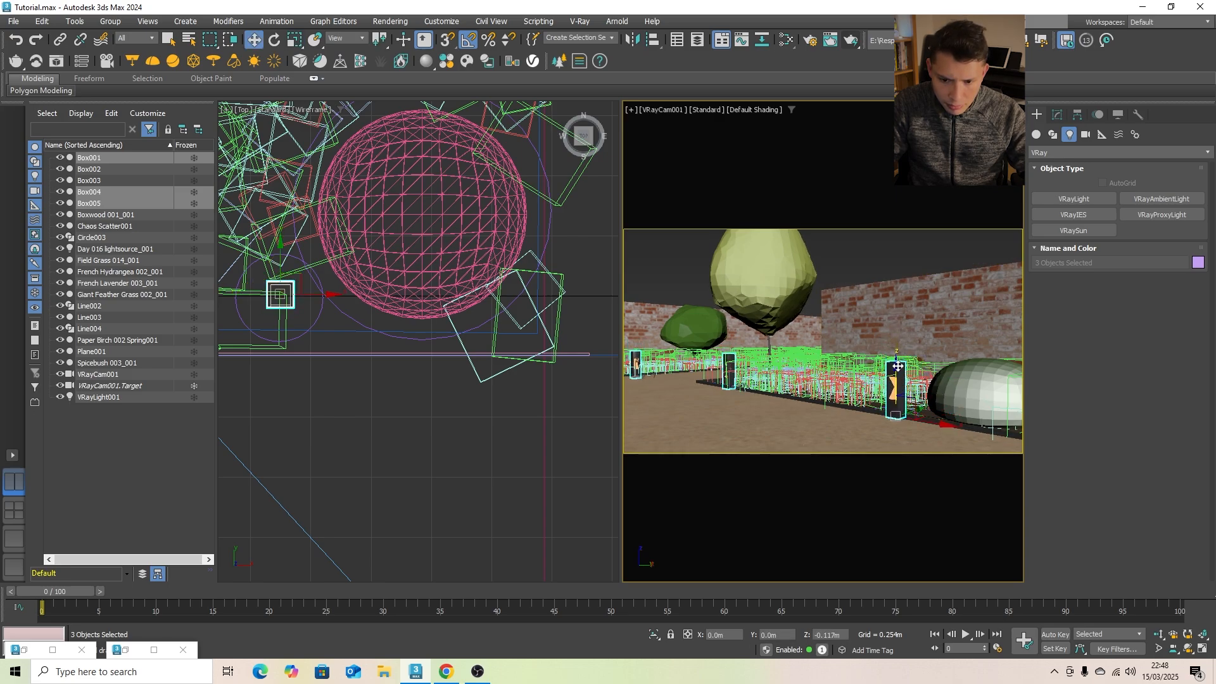
pyautogui.moveTo(897, 366); pyautogui.dragTo(898, 363)
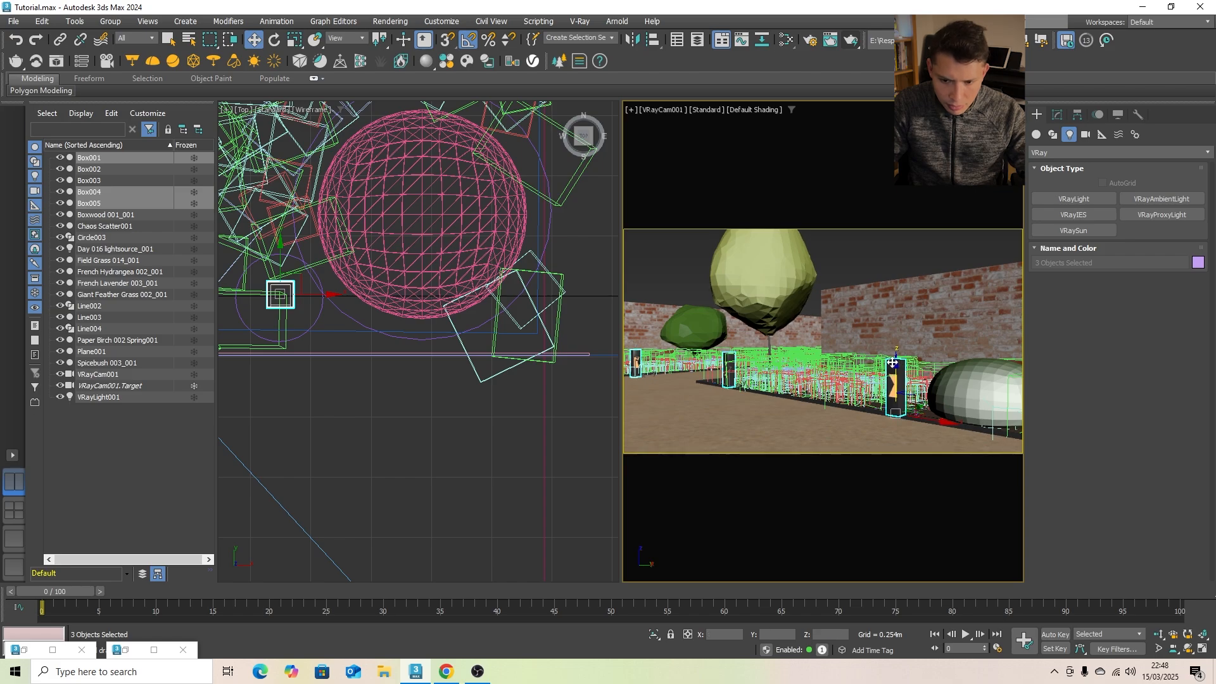
pyautogui.press('r')
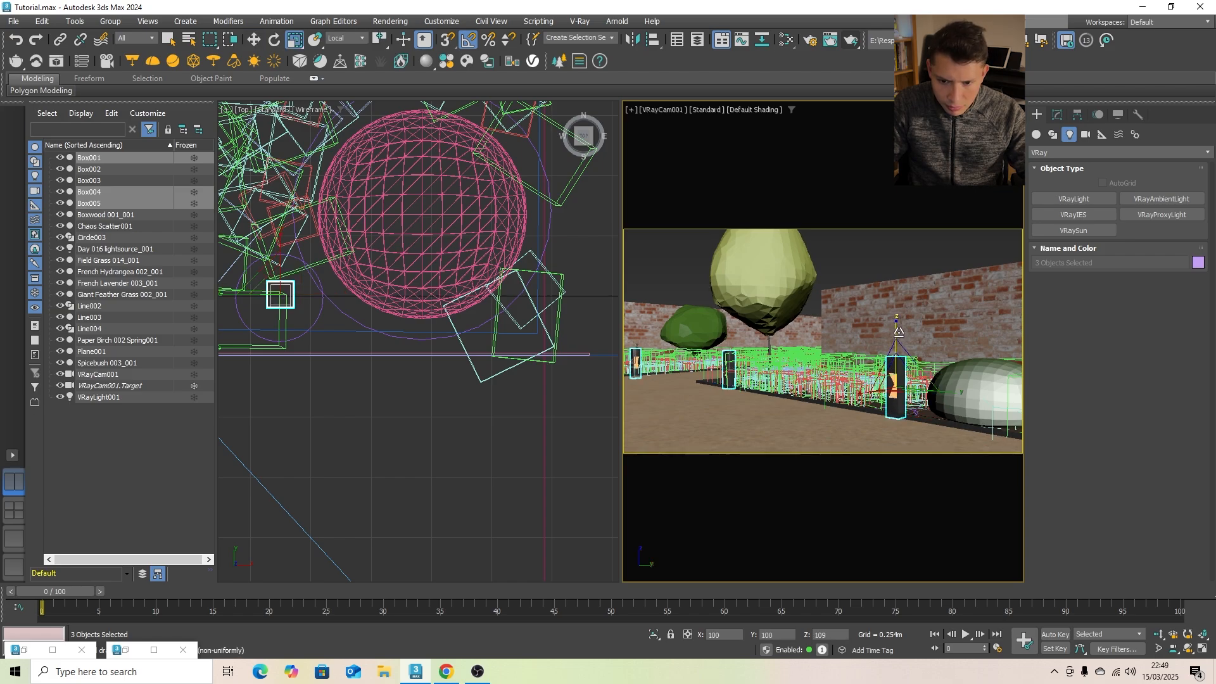
pyautogui.press('w')
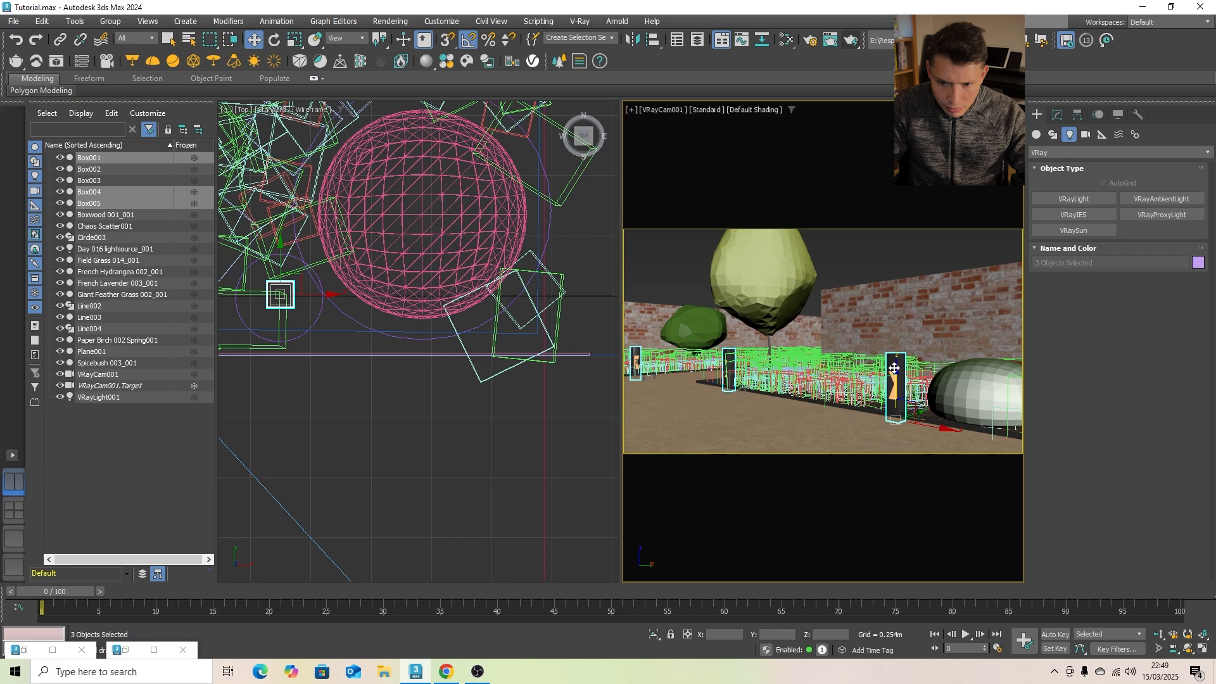
pyautogui.moveTo(892, 365); pyautogui.dragTo(894, 371)
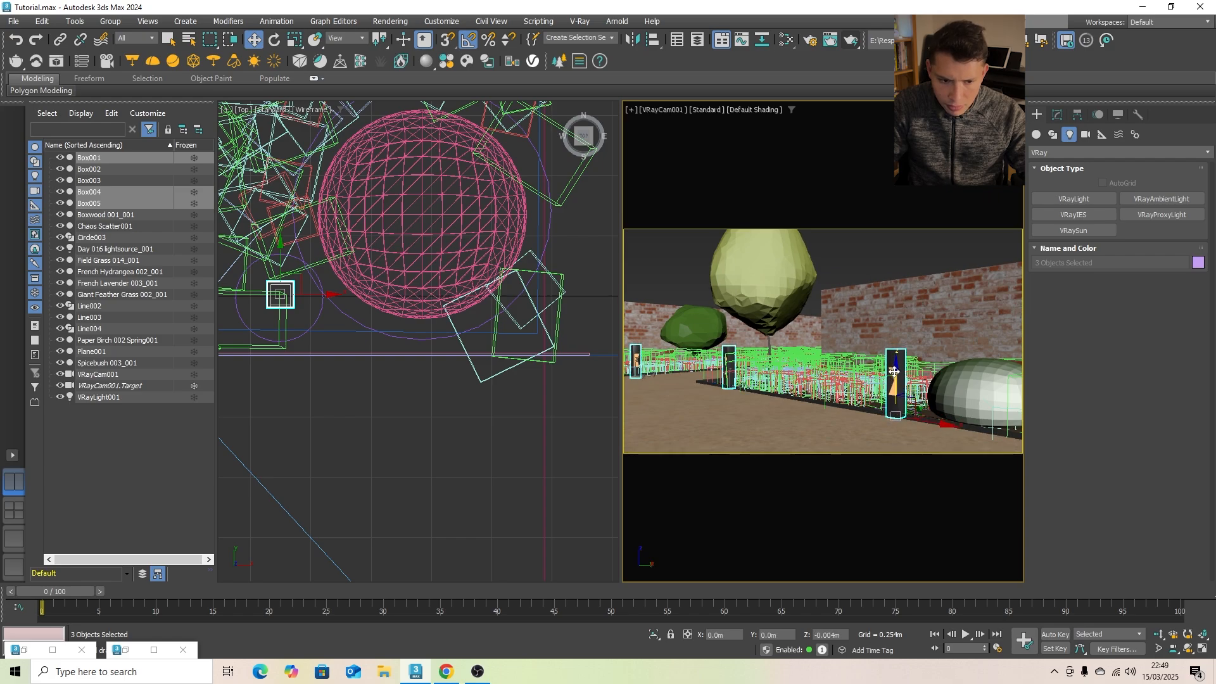
# - Resize the Circle003 spline around the bollard nearest the boxwood in the Top view
pyautogui.moveTo(319, 330); pyautogui.dragTo(566, 331, button='middle')
pyautogui.scroll(2, 522, 333)
pyautogui.scroll(-2, 475, 409)
pyautogui.click(486, 405)
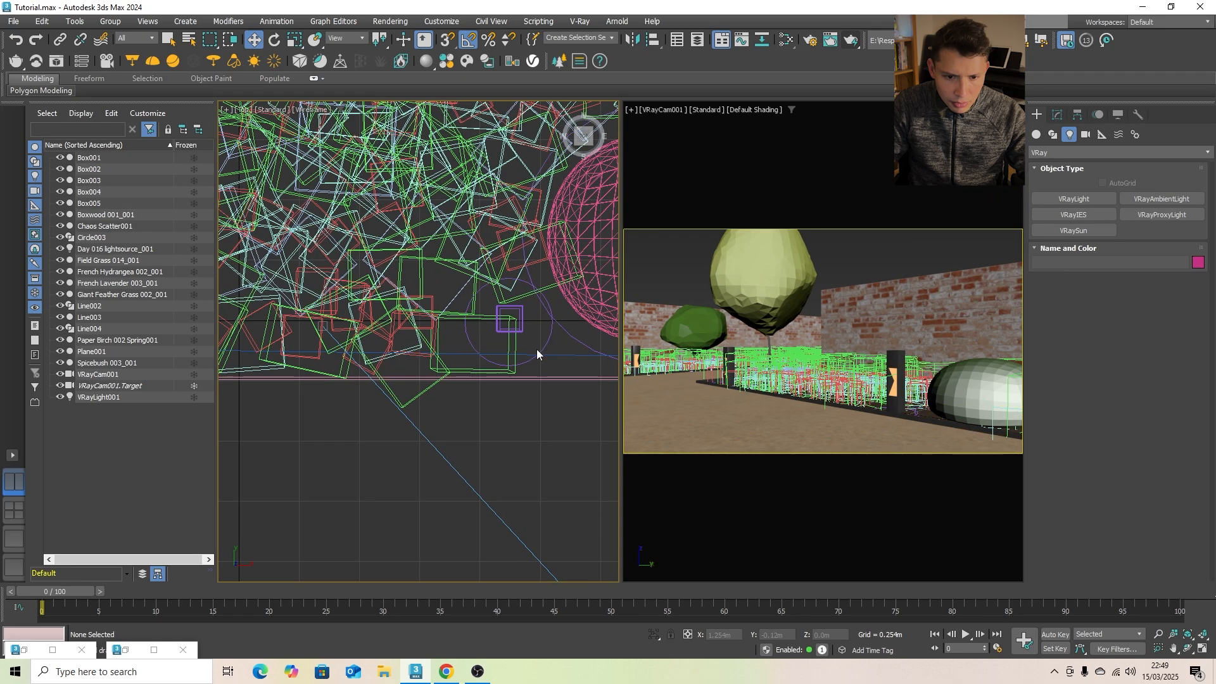
pyautogui.click(538, 354)
pyautogui.click(1057, 115)
pyautogui.click(1059, 198)
pyautogui.press('r')
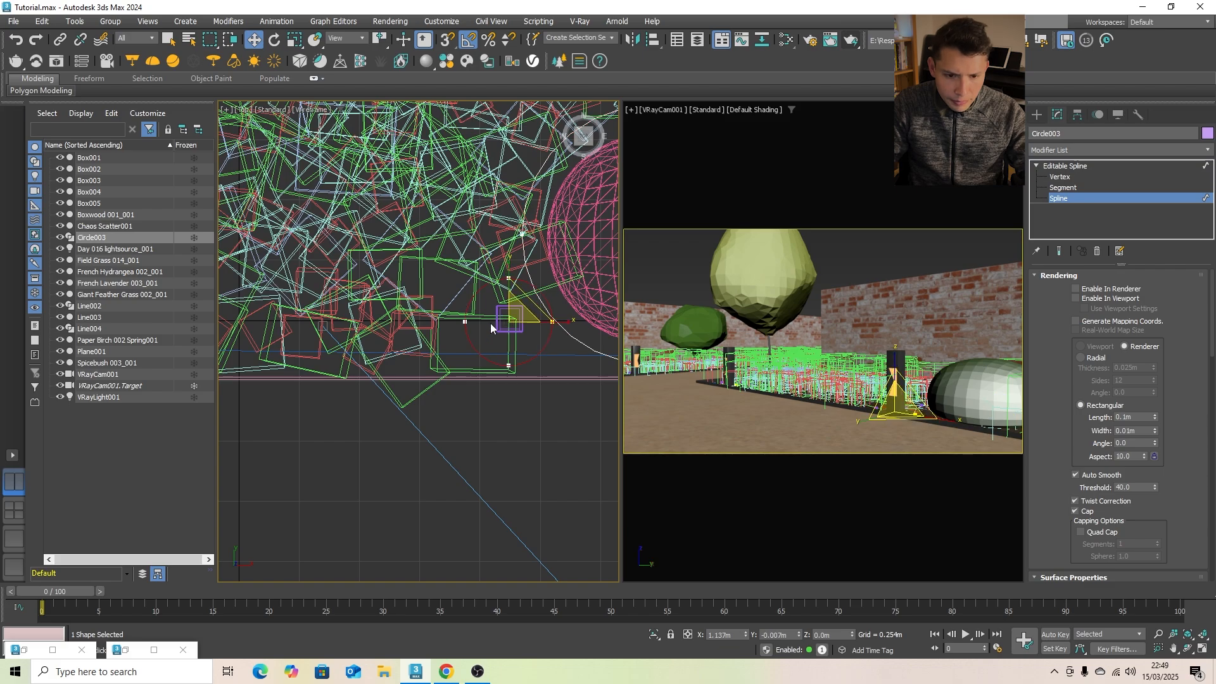
pyautogui.moveTo(501, 295); pyautogui.dragTo(501, 295)
# - Adjust the scale of the Circle003 splines around the two farther bollards and leave spline editing
pyautogui.scroll(-6, 501, 295)
pyautogui.scroll(6, 365, 316)
pyautogui.click(331, 363)
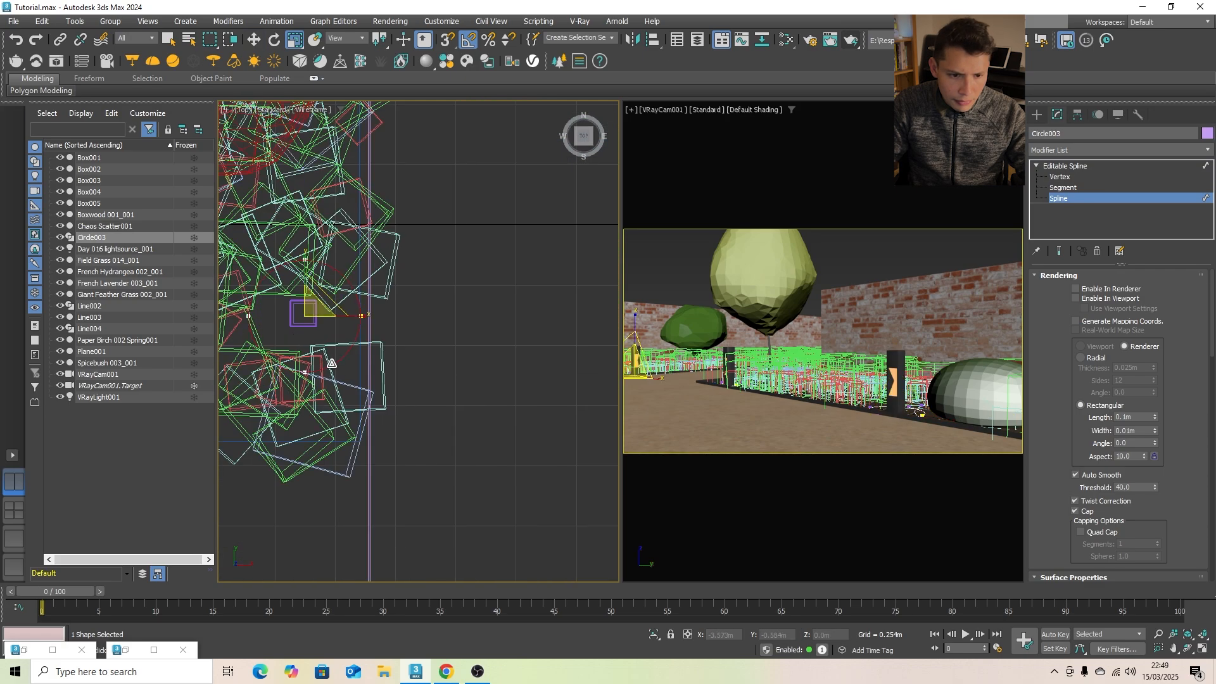
pyautogui.moveTo(310, 309); pyautogui.dragTo(309, 299)
pyautogui.scroll(-7, 537, 352)
pyautogui.scroll(6, 551, 352)
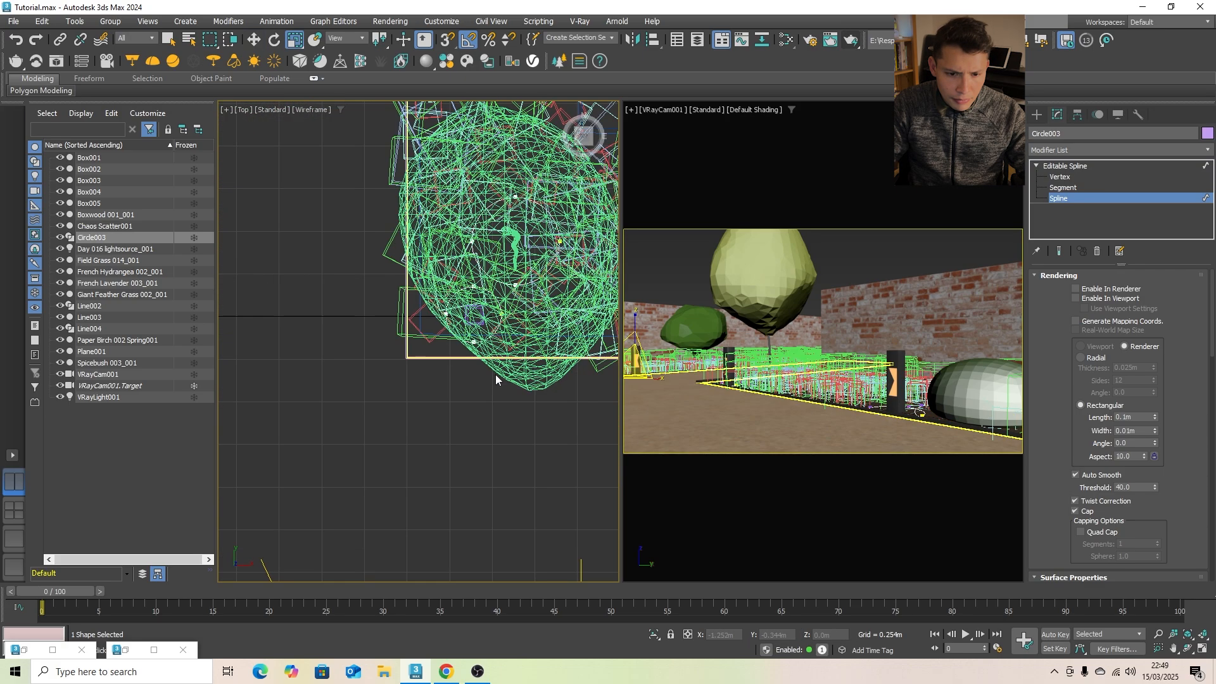
pyautogui.click(472, 341)
pyautogui.click(1037, 115)
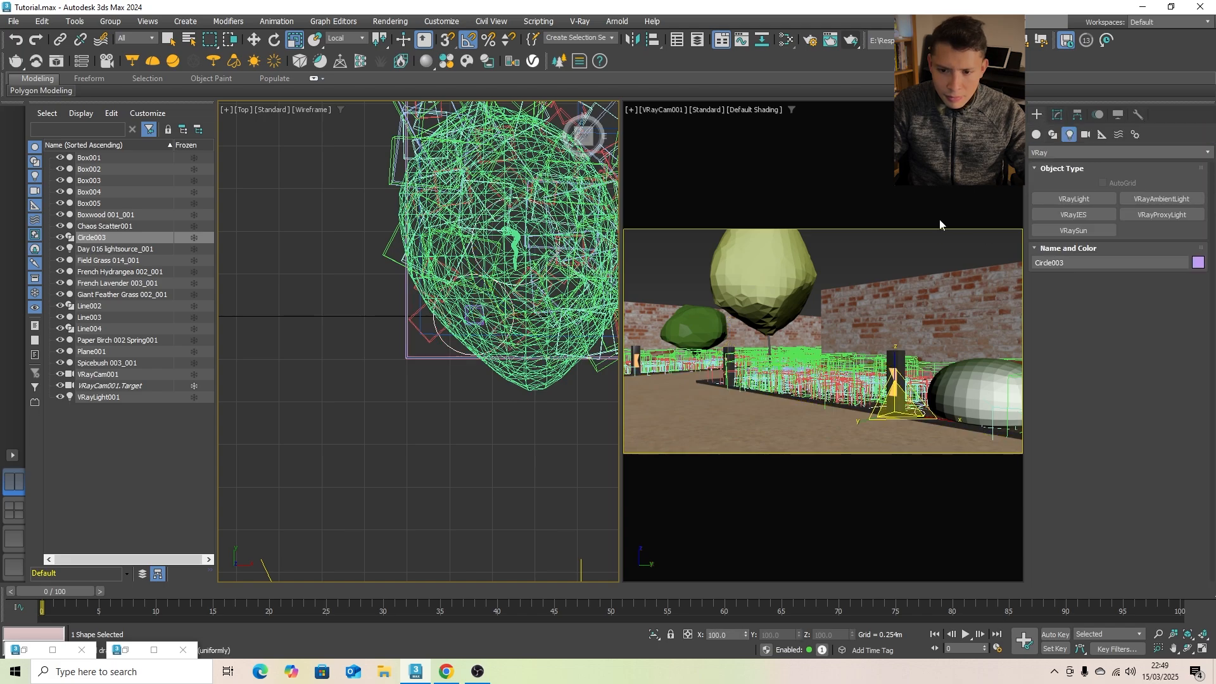
# - Run a test render of the camera view and close the frame buffer
pyautogui.click(913, 254)
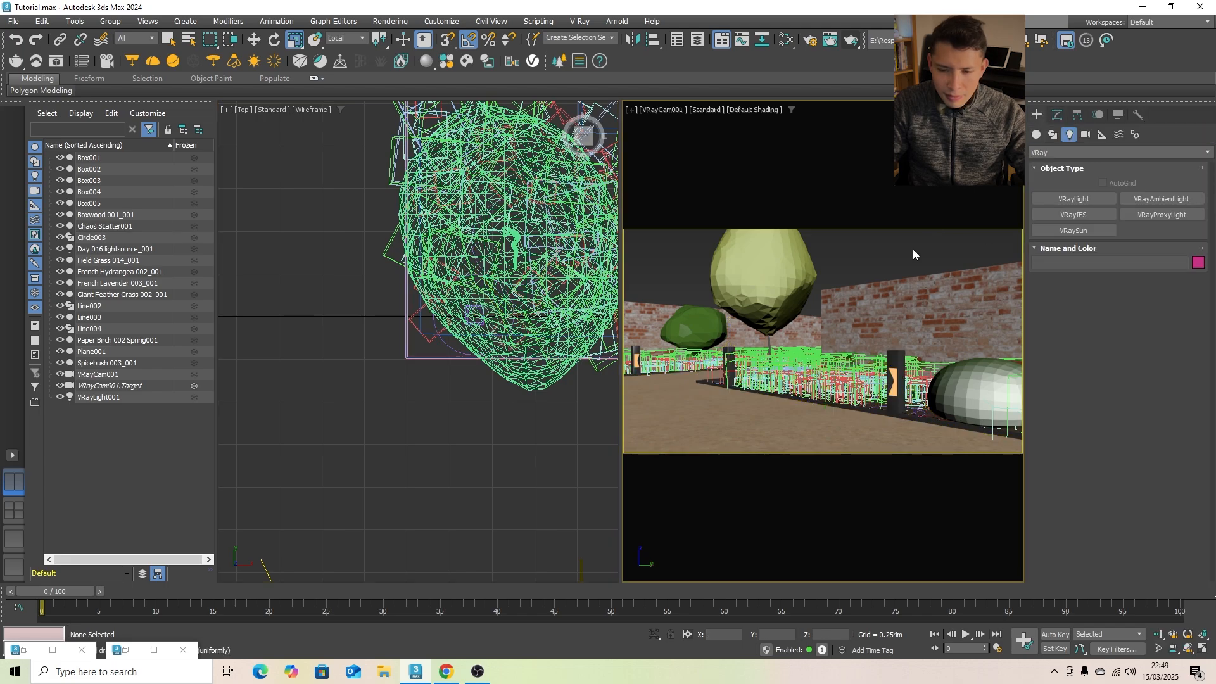
pyautogui.click(853, 41)
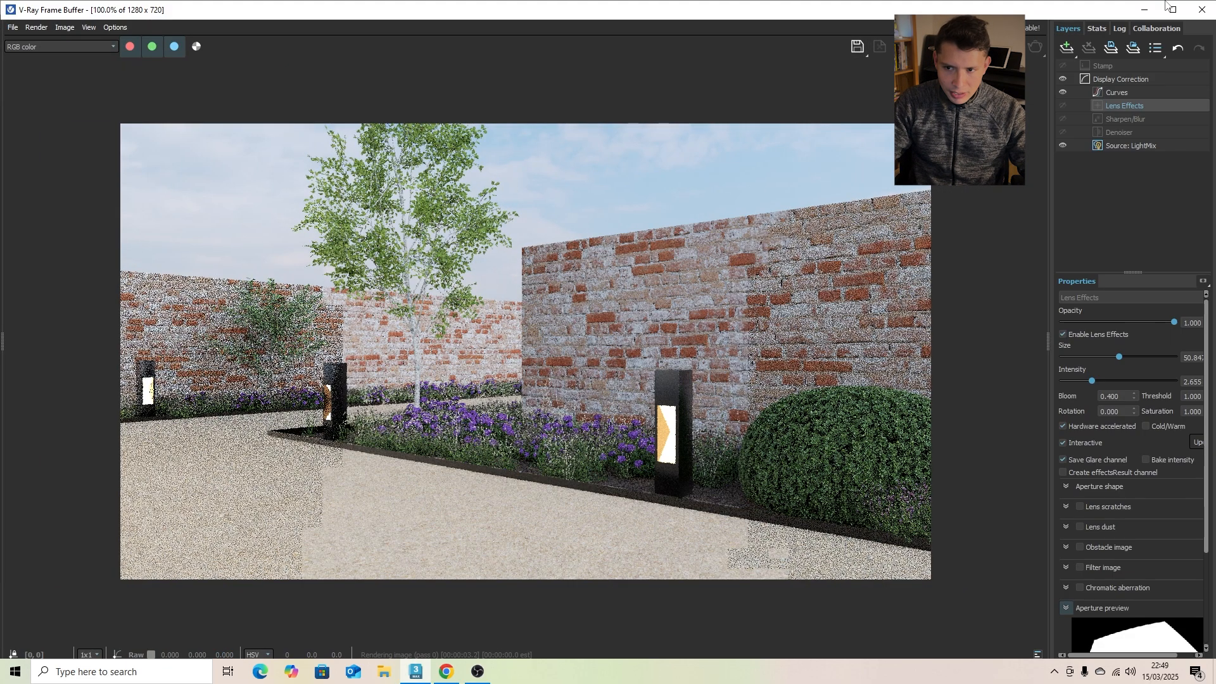
pyautogui.click(1202, 10)
# - Scale the Boxwood 001_001 shrub down uniformly to 73 percent and render the camera view again
pyautogui.click(987, 360)
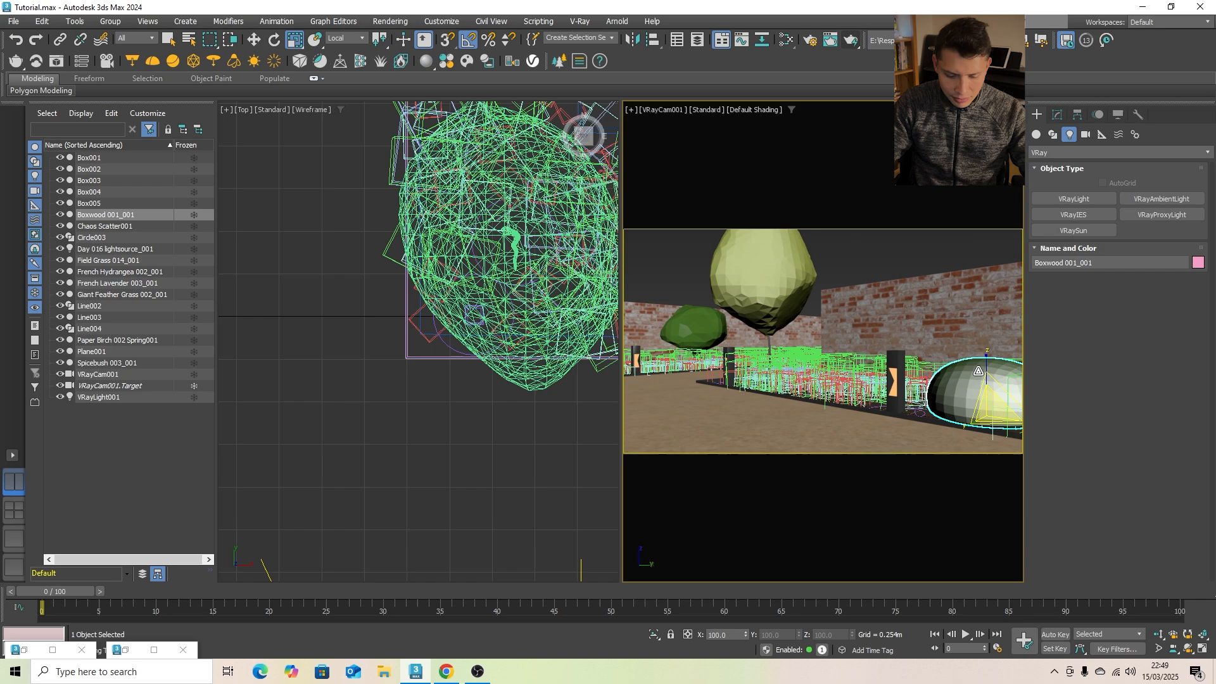
pyautogui.moveTo(999, 411); pyautogui.dragTo(999, 435)
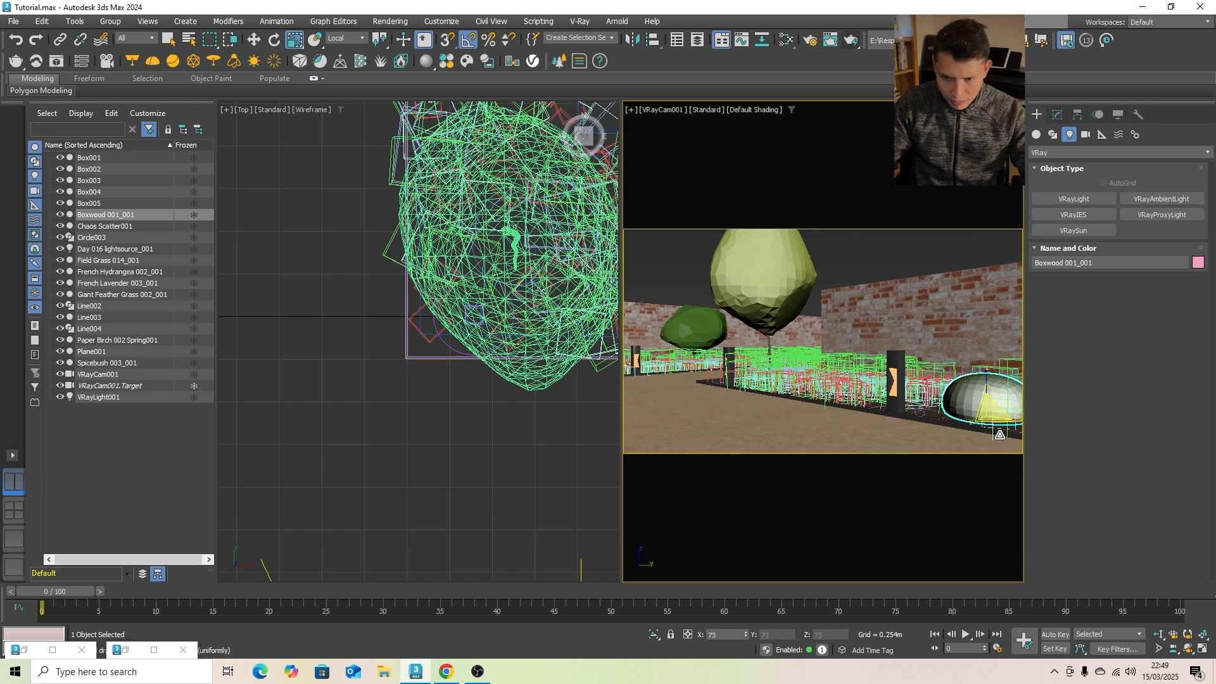
pyautogui.click(930, 202)
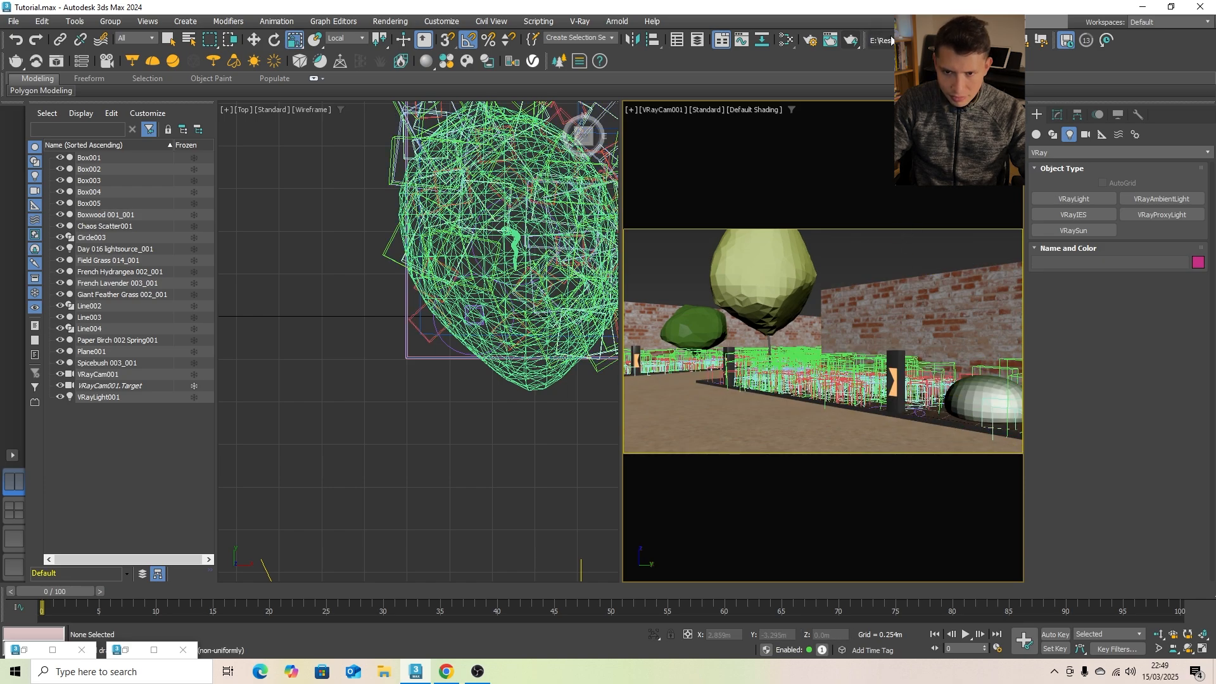
pyautogui.click(851, 42)
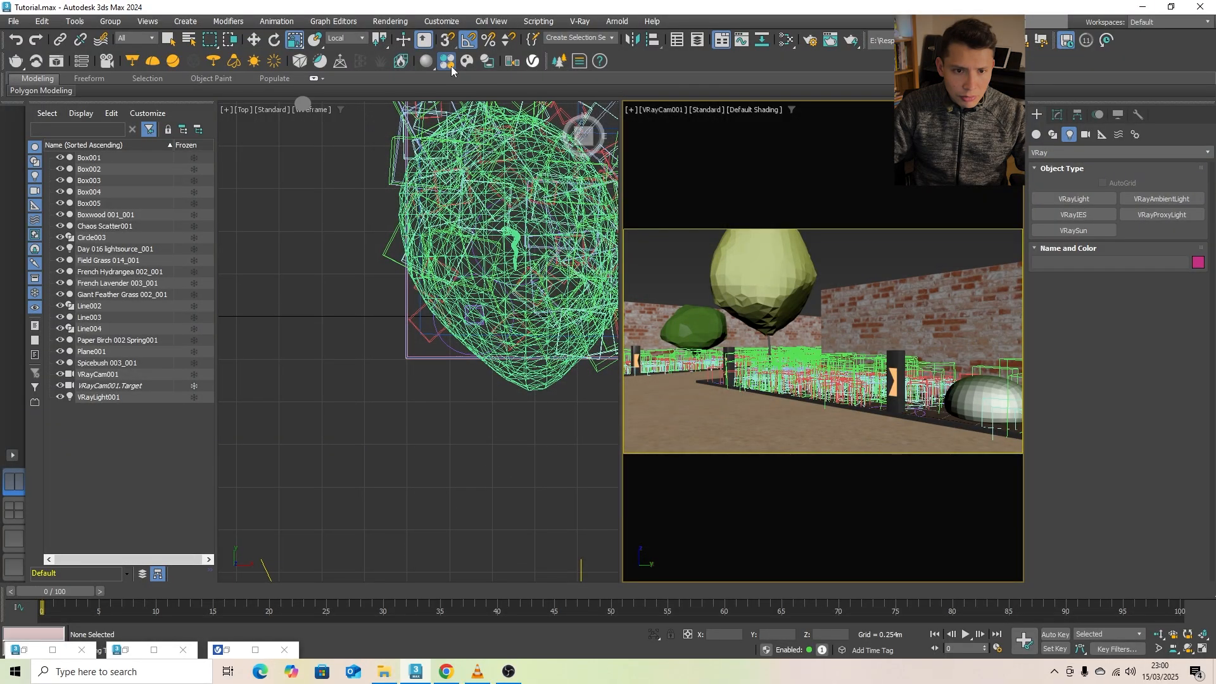
# - Import the Sunset 031 HDRI from Chaos Cosmos and place its dome light near the existing one in the Top view
pyautogui.click(447, 62)
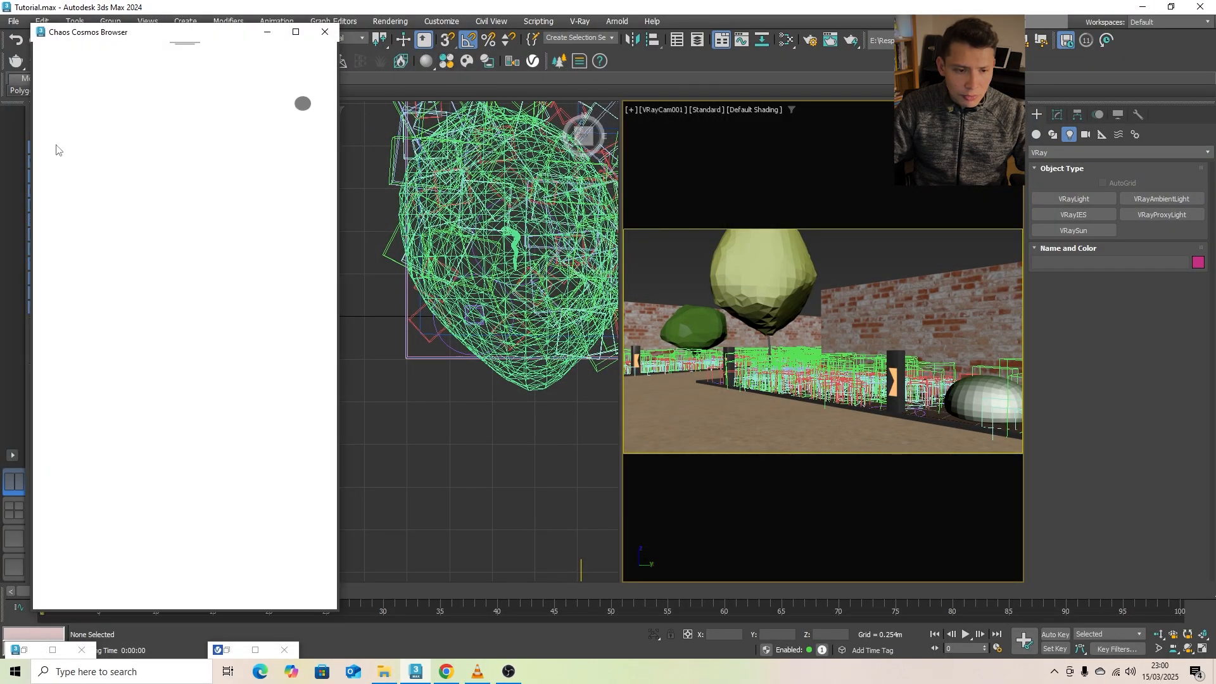
pyautogui.scroll(-5, 186, 363)
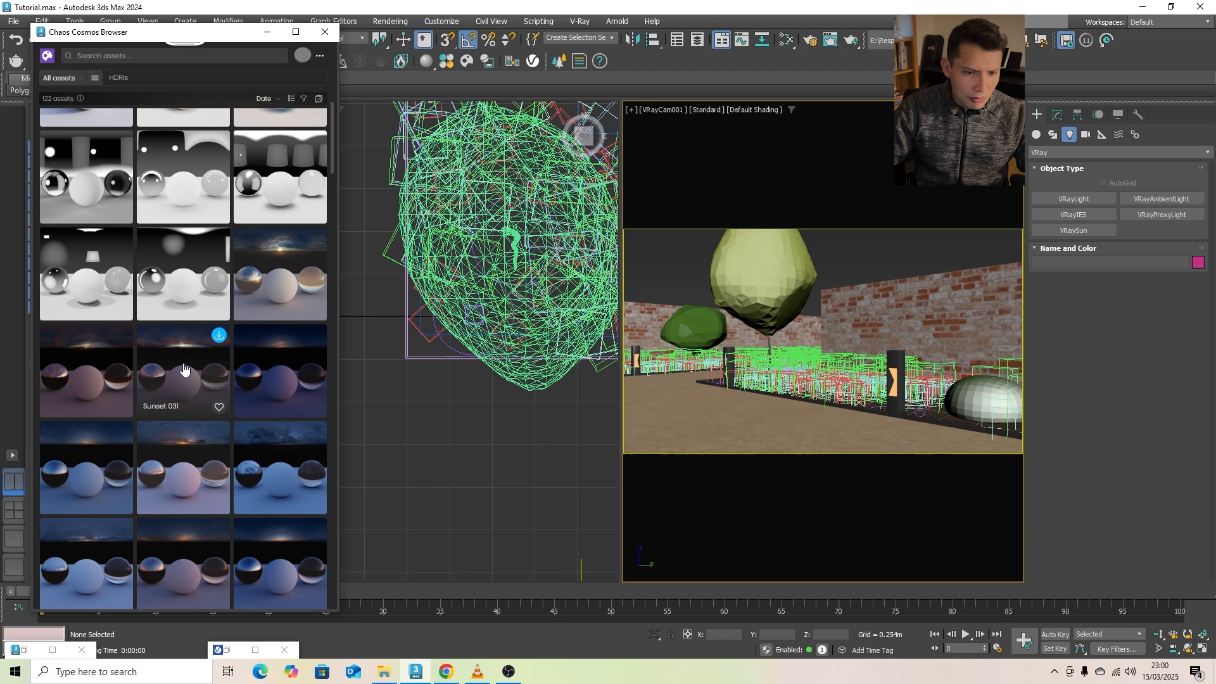
pyautogui.click(219, 335)
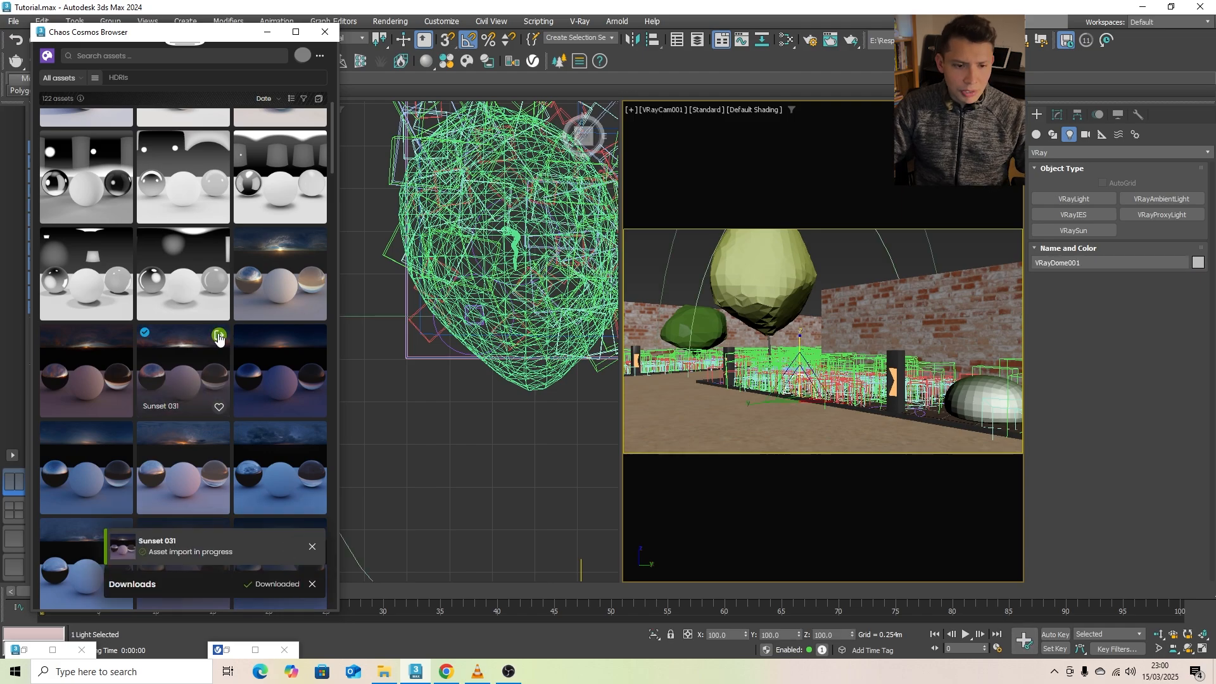
pyautogui.click(270, 33)
pyautogui.scroll(-10, 350, 400)
pyautogui.moveTo(384, 386); pyautogui.dragTo(339, 275)
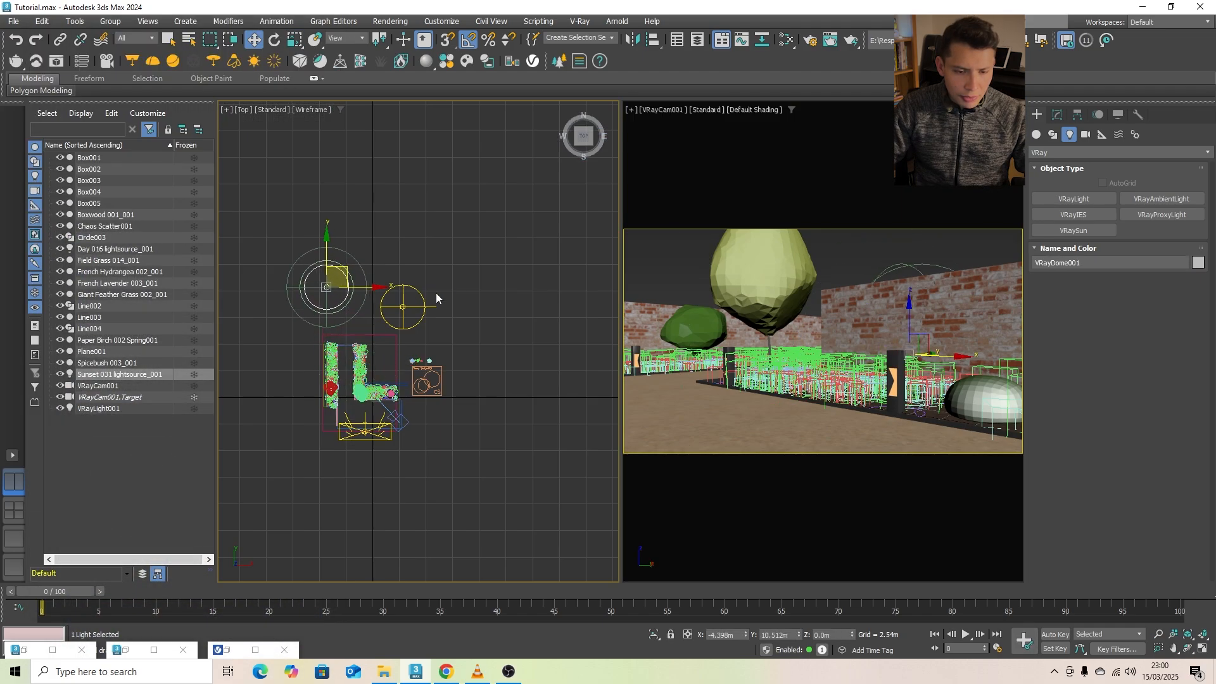
# - Switch off the Day 016 dome light, clear the selection and activate the camera view
pyautogui.click(436, 293)
pyautogui.click(410, 308)
pyautogui.click(1061, 118)
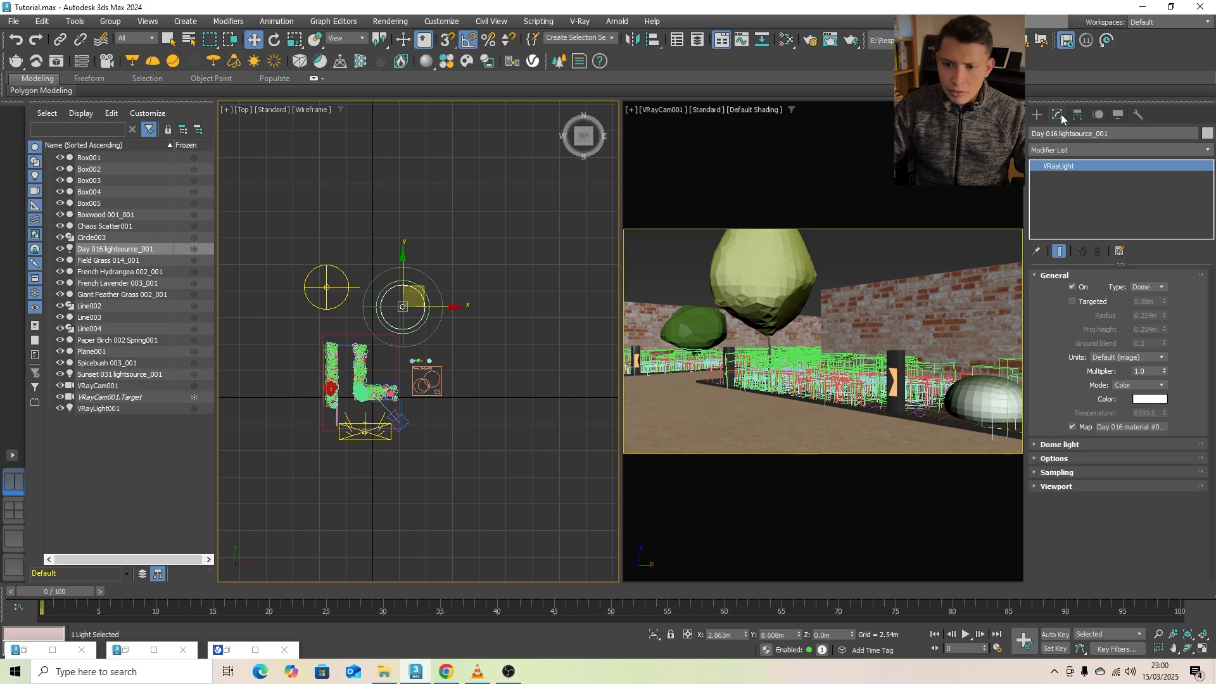
pyautogui.click(400, 241)
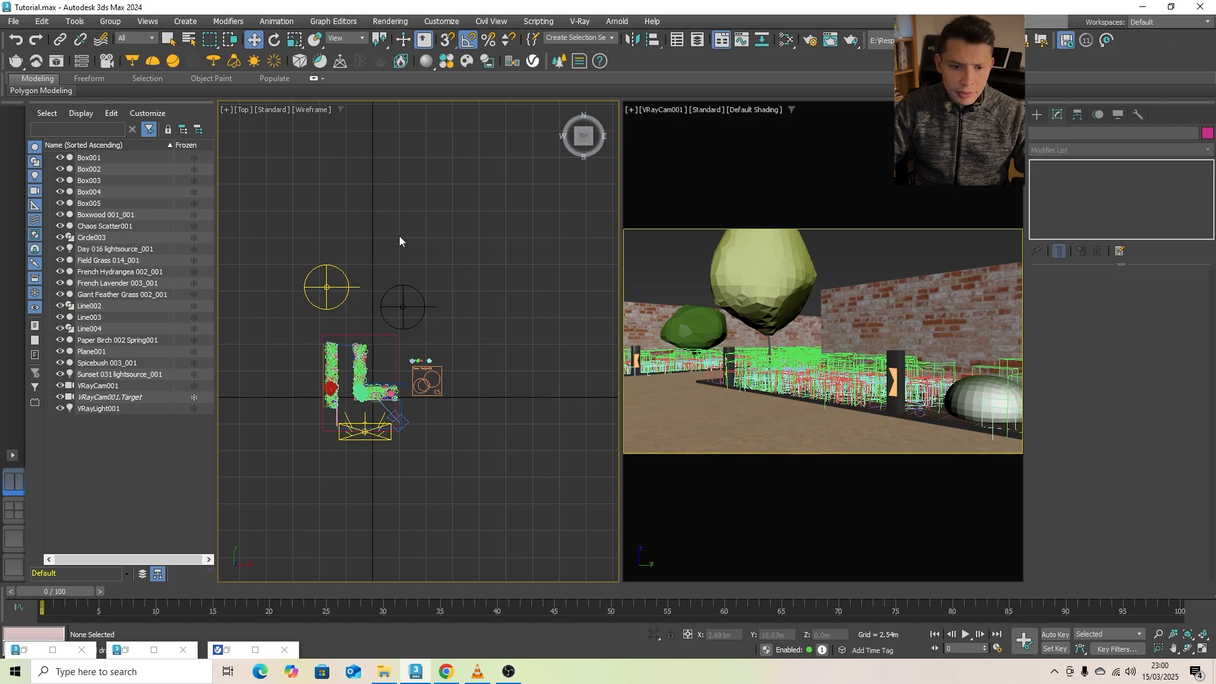
pyautogui.click(661, 267)
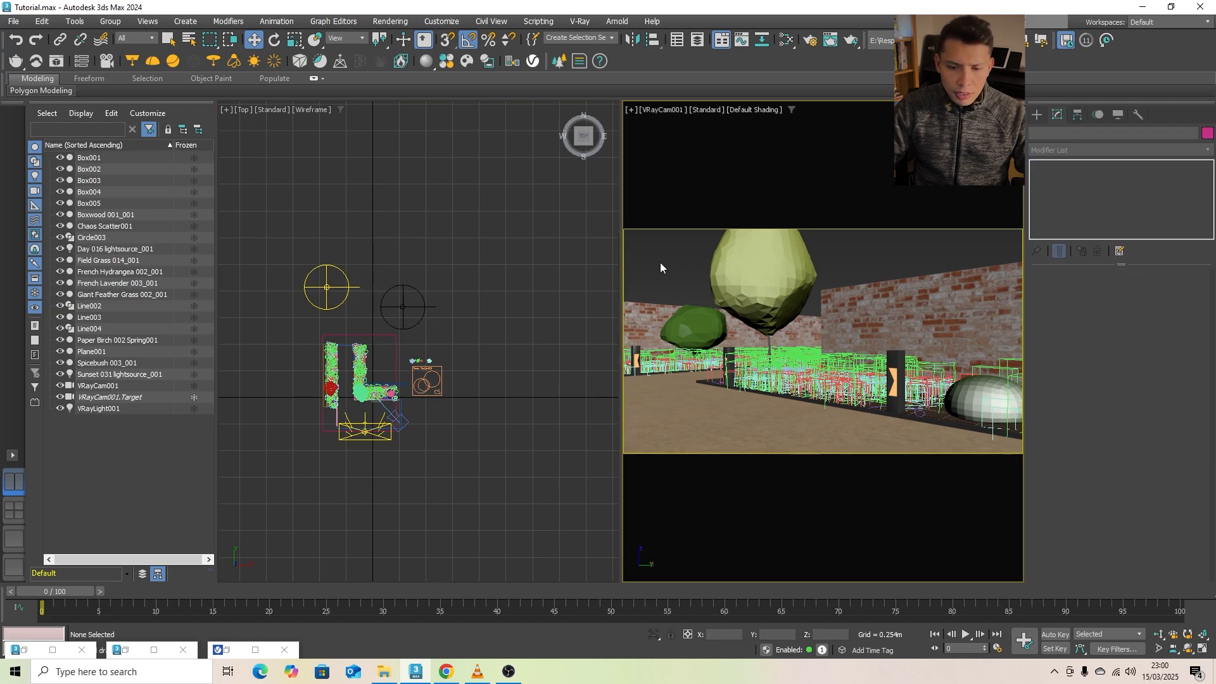
# - Create a plane VRayLight about 0.226 by 0.3 m in front of the nearest bollard and align it with the bollard along X
pyautogui.click(1037, 115)
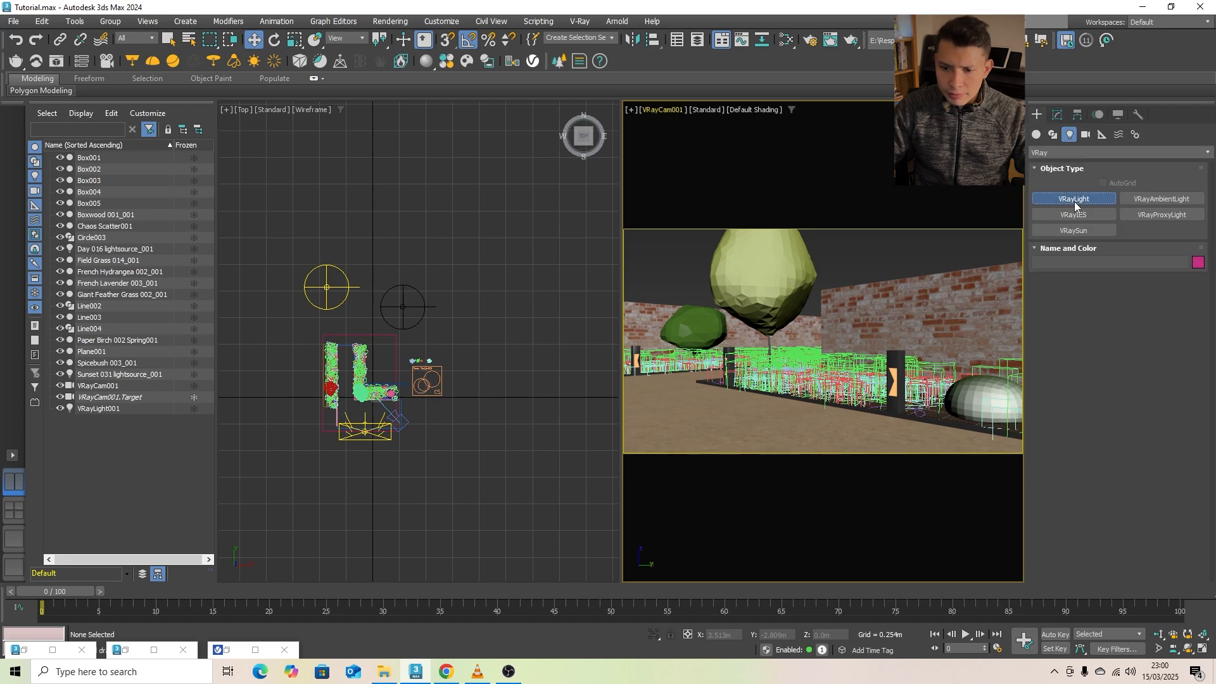
pyautogui.click(1075, 199)
pyautogui.scroll(6, 414, 315)
pyautogui.moveTo(403, 310); pyautogui.dragTo(477, 410)
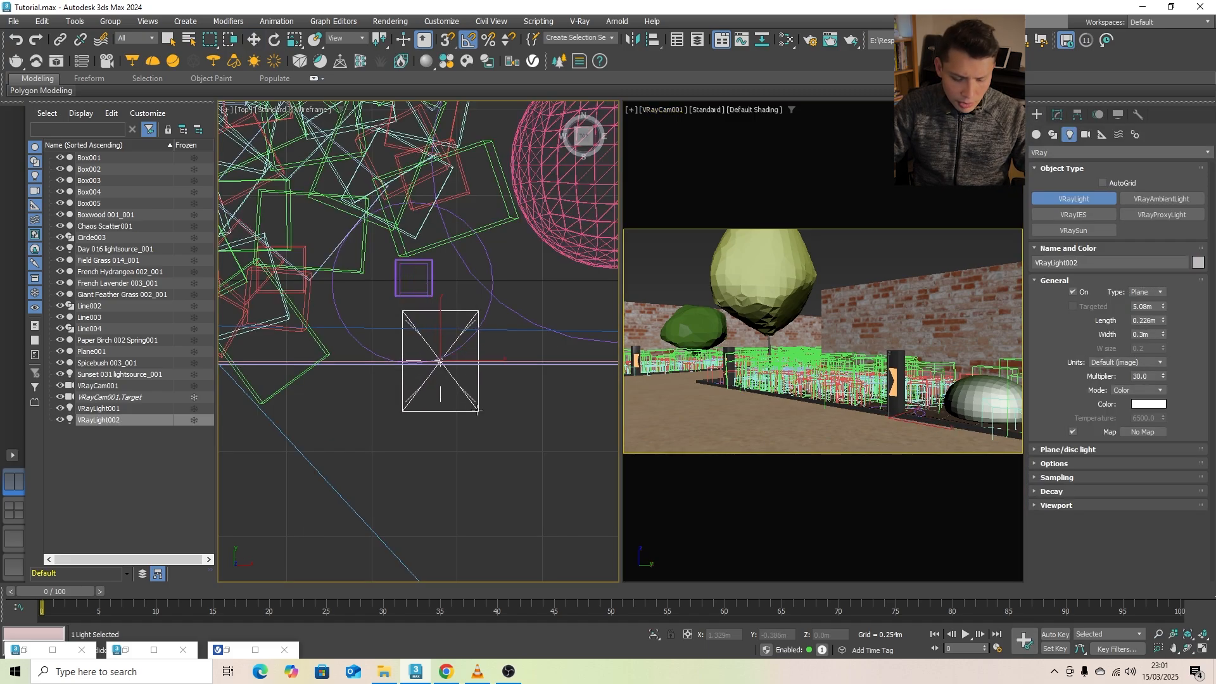
pyautogui.rightClick(451, 356)
pyautogui.click(482, 365)
pyautogui.click(479, 393)
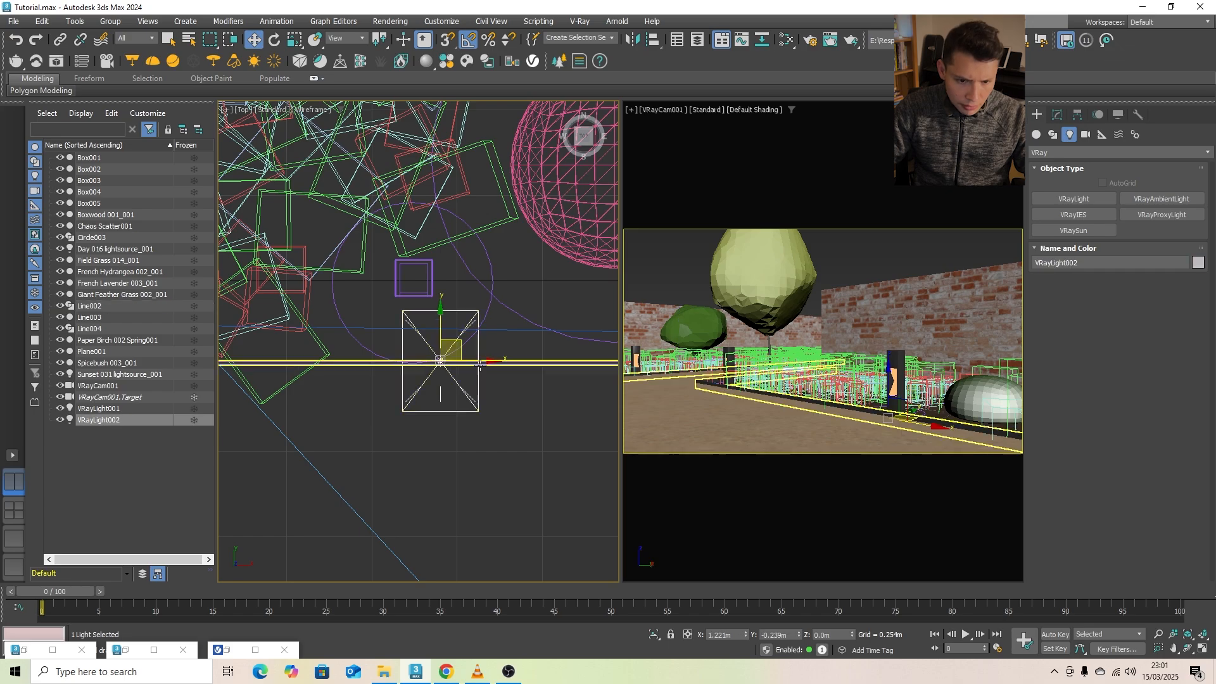
pyautogui.moveTo(480, 360); pyautogui.dragTo(457, 360)
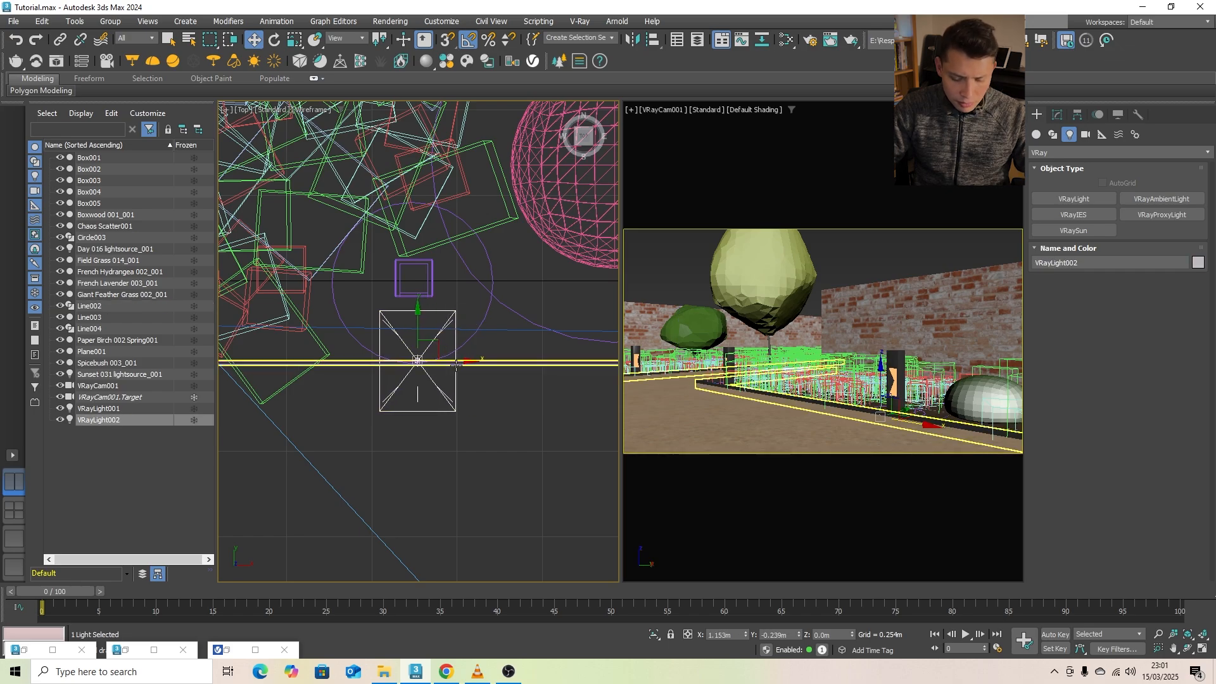
# - Tilt the new plane light to -45 degrees about X, raise it to about 0.28 m and move it nearer the bollard
pyautogui.rightClick(849, 324)
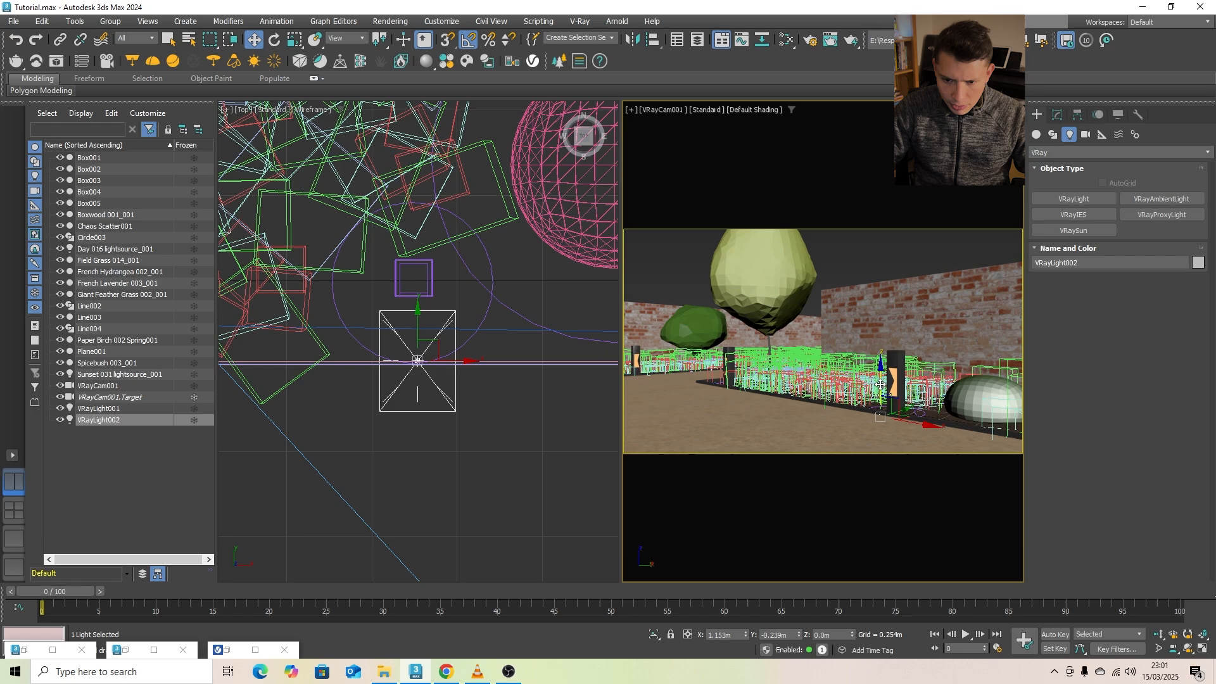
pyautogui.press('e')
pyautogui.rightClick(442, 377)
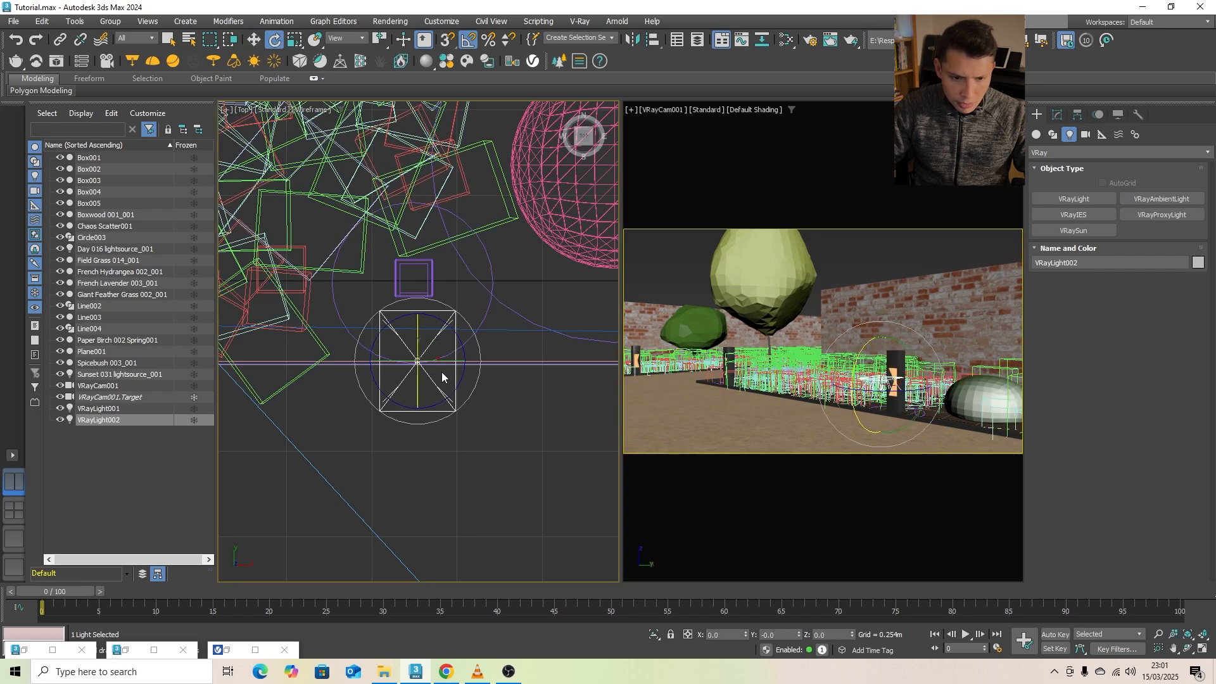
pyautogui.moveTo(416, 354); pyautogui.dragTo(425, 317)
pyautogui.press('w')
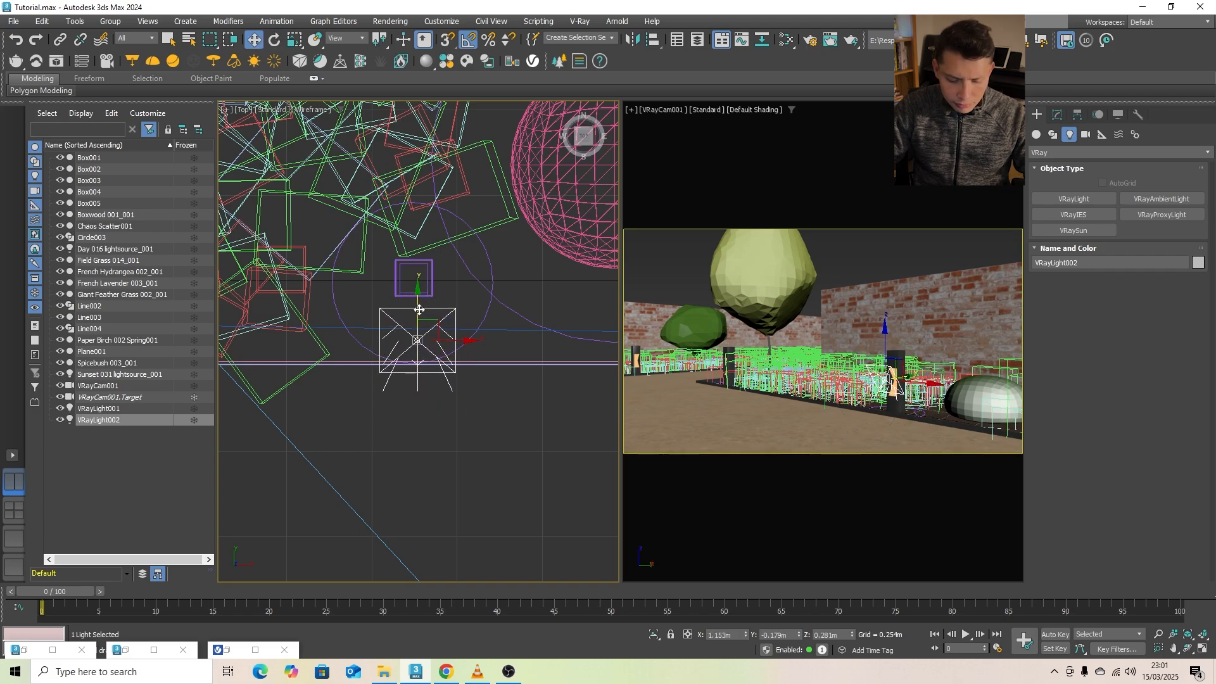
pyautogui.press('e')
pyautogui.moveTo(418, 324); pyautogui.dragTo(419, 319)
pyautogui.scroll(2, 427, 324)
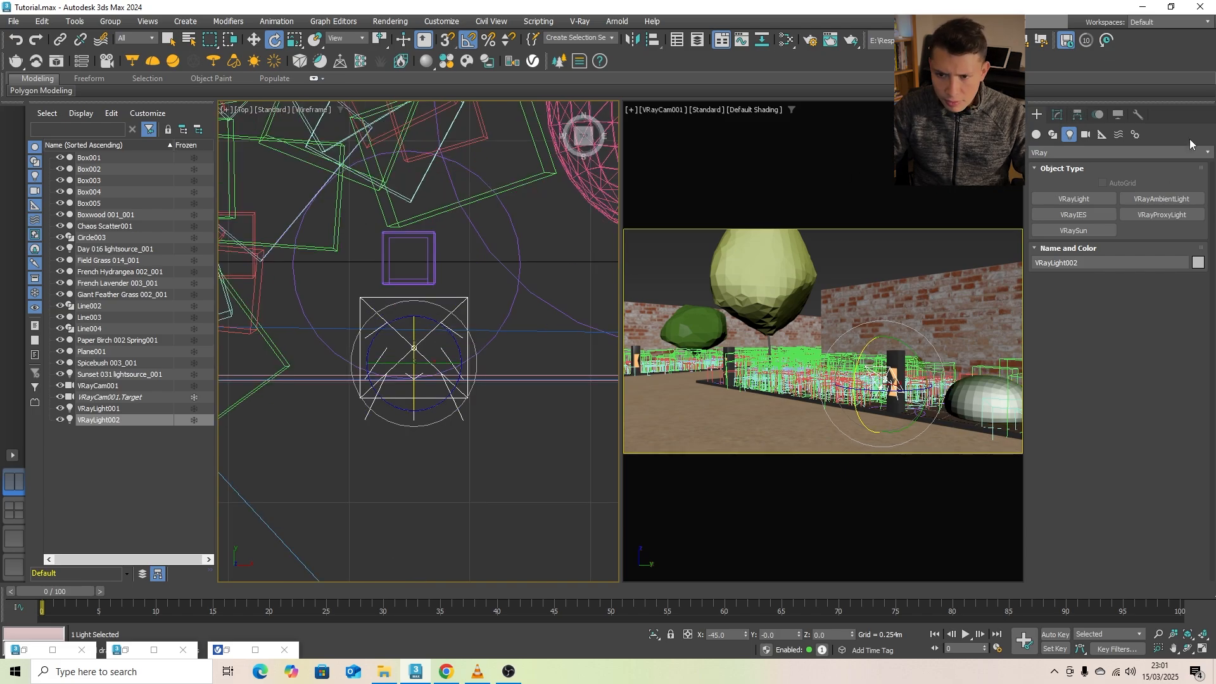
# - Switch the plane light's color mode to Temperature, set it to 4255 and deselect the light
pyautogui.click(1058, 115)
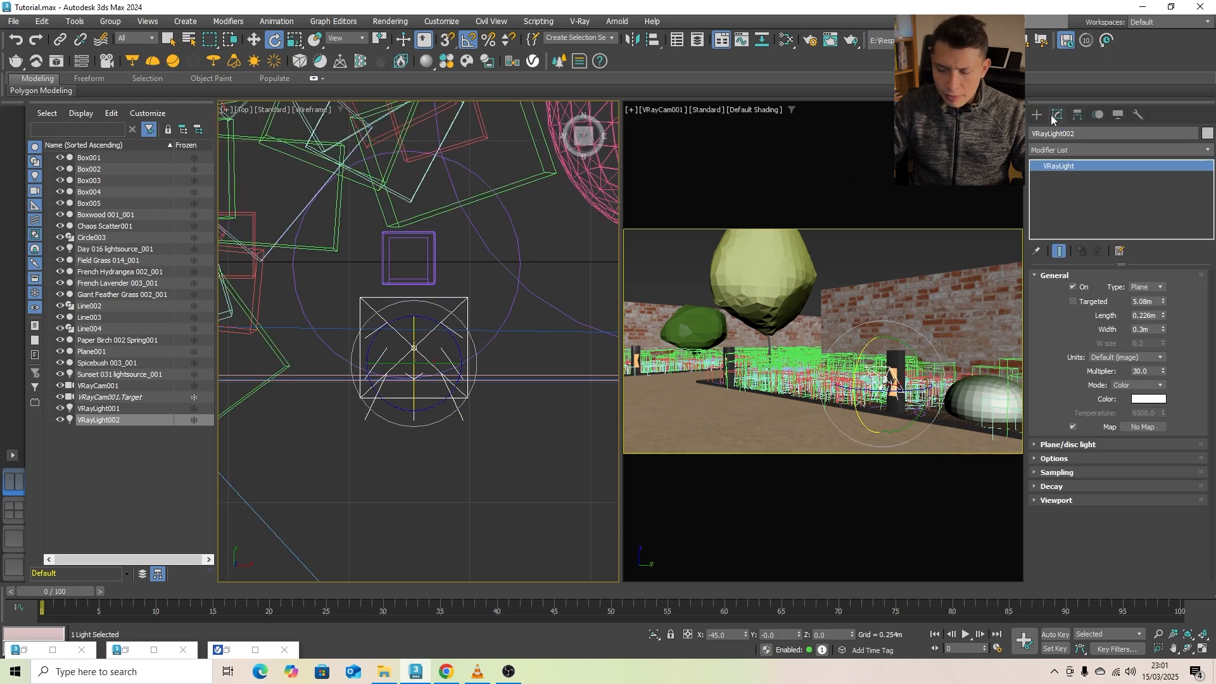
pyautogui.click(1049, 446)
pyautogui.click(1055, 501)
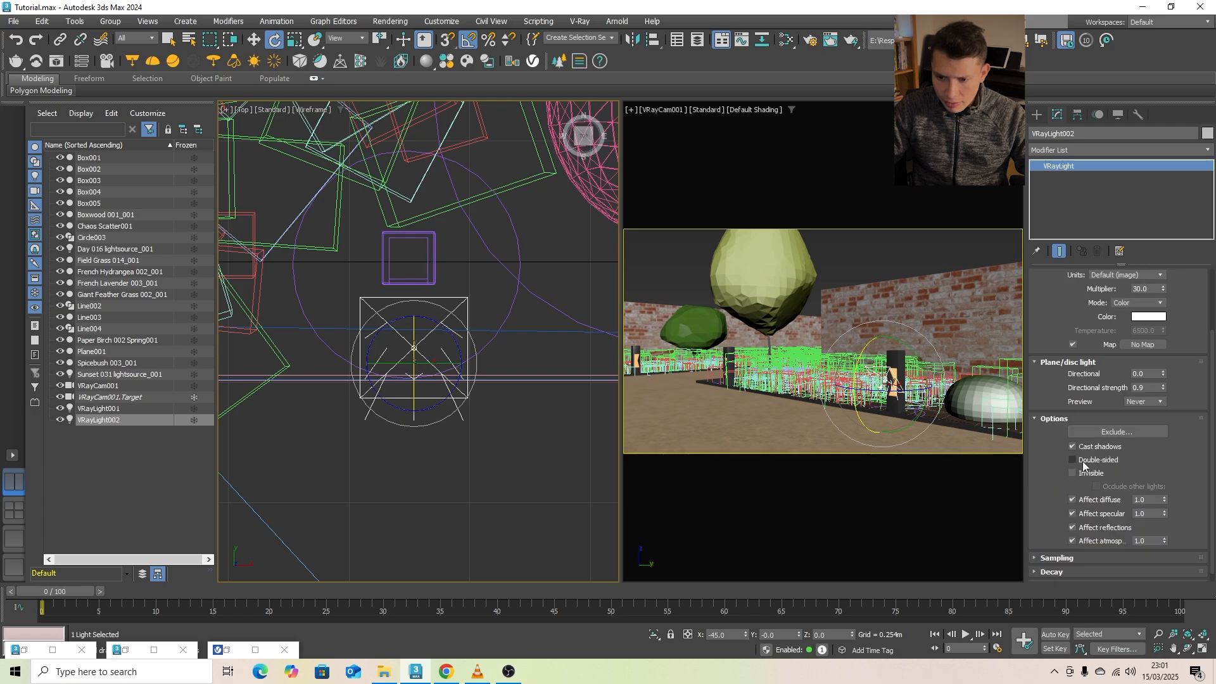
pyautogui.click(1147, 318)
pyautogui.click(1116, 290)
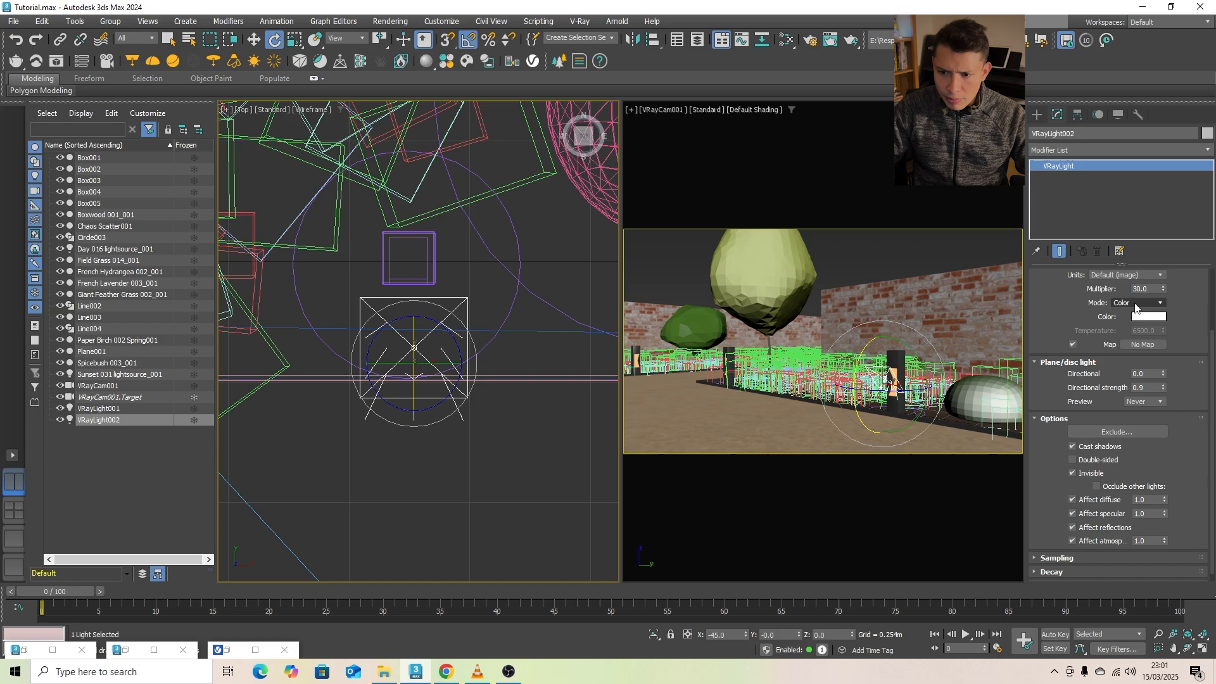
pyautogui.click(1139, 303)
pyautogui.click(1147, 321)
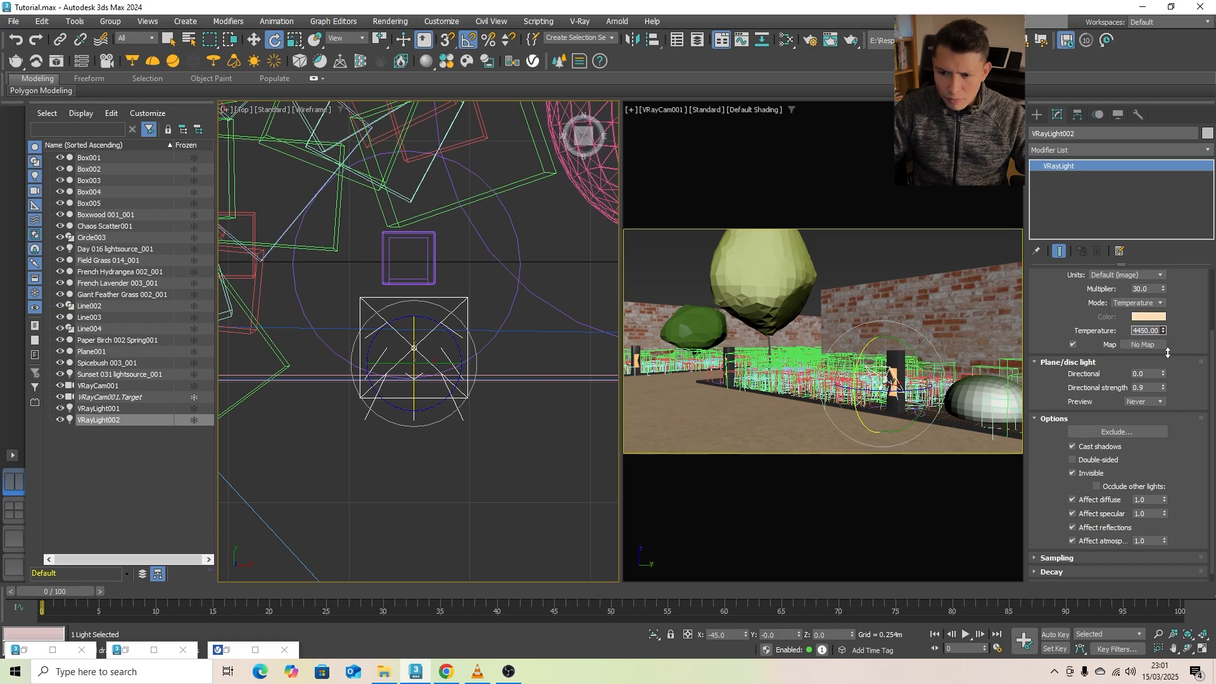
pyautogui.click(852, 245)
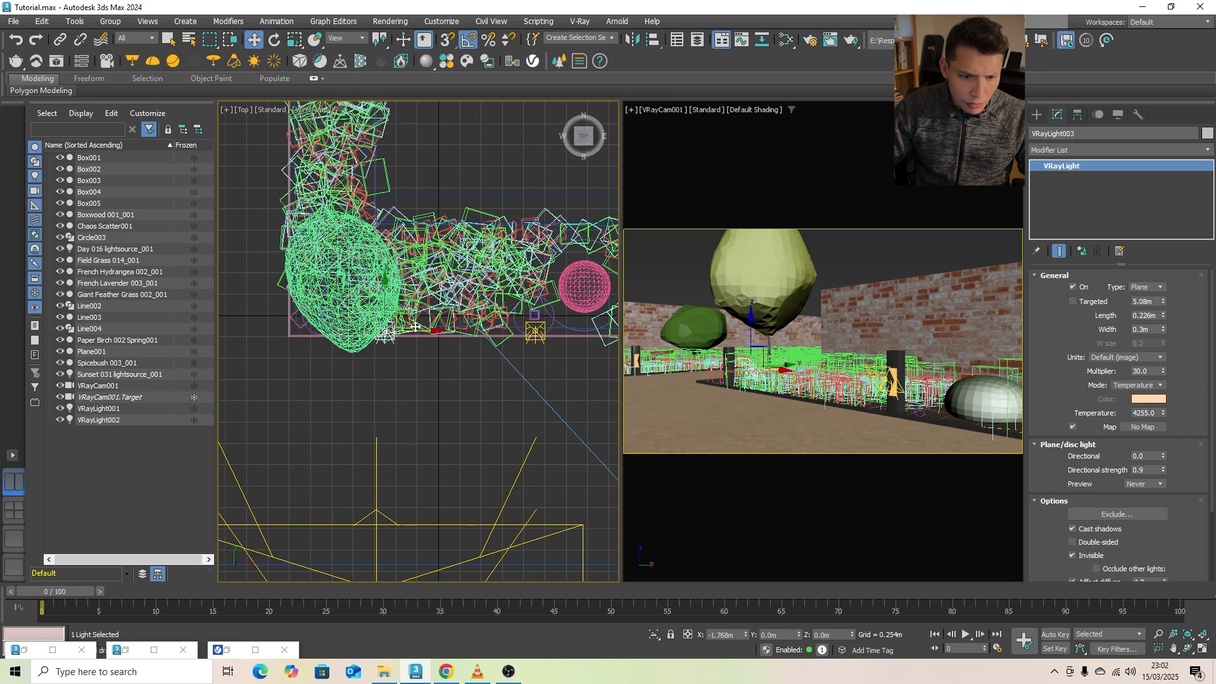
# - Clone the bollard plane light as instances to the corner bollard and the far bollard across the path
pyautogui.keyDown('shift'); pyautogui.moveTo(416, 327); pyautogui.dragTo(352, 328); pyautogui.keyUp('shift')
pyautogui.click(607, 390)
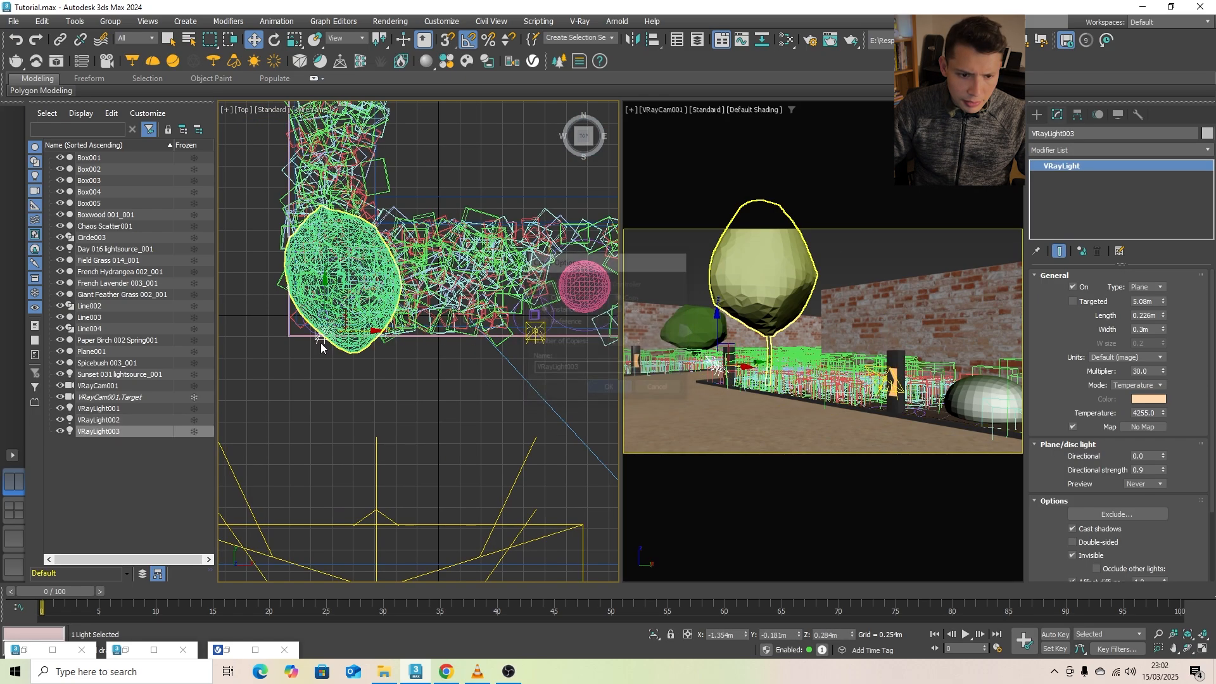
pyautogui.scroll(6, 463, 374)
pyautogui.scroll(-3, 507, 379)
pyautogui.scroll(-4, 507, 379)
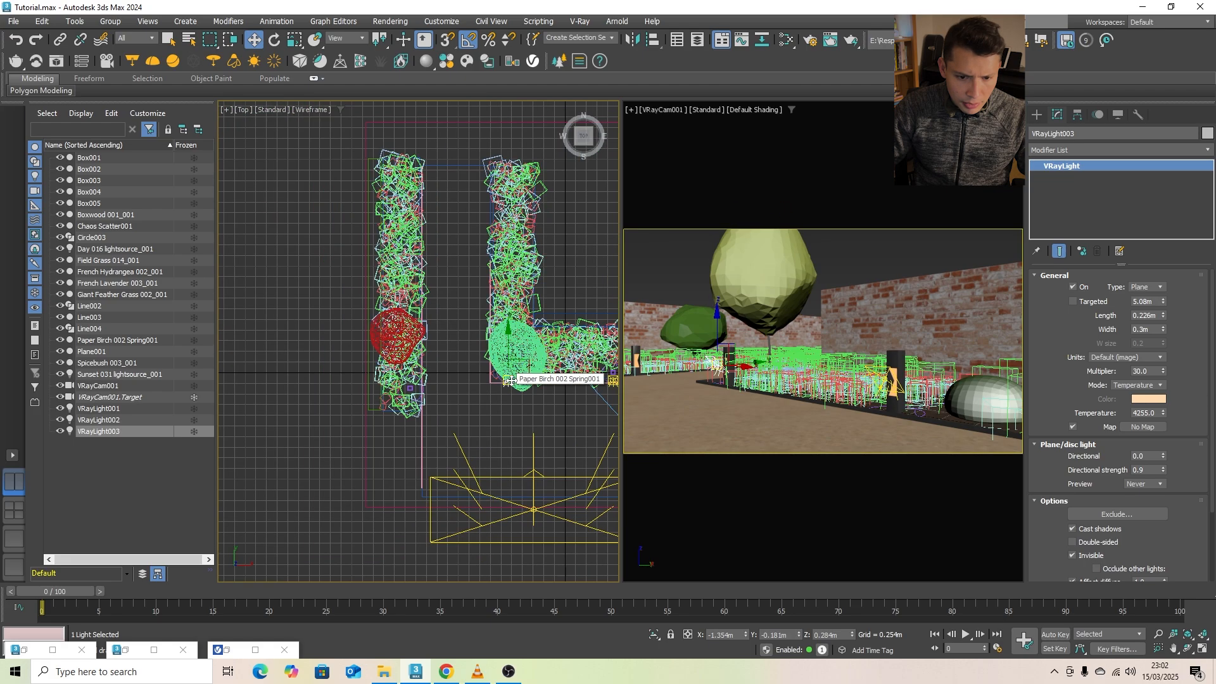
pyautogui.scroll(2, 526, 369)
pyautogui.keyDown('shift'); pyautogui.moveTo(525, 369); pyautogui.dragTo(355, 398); pyautogui.keyUp('shift')
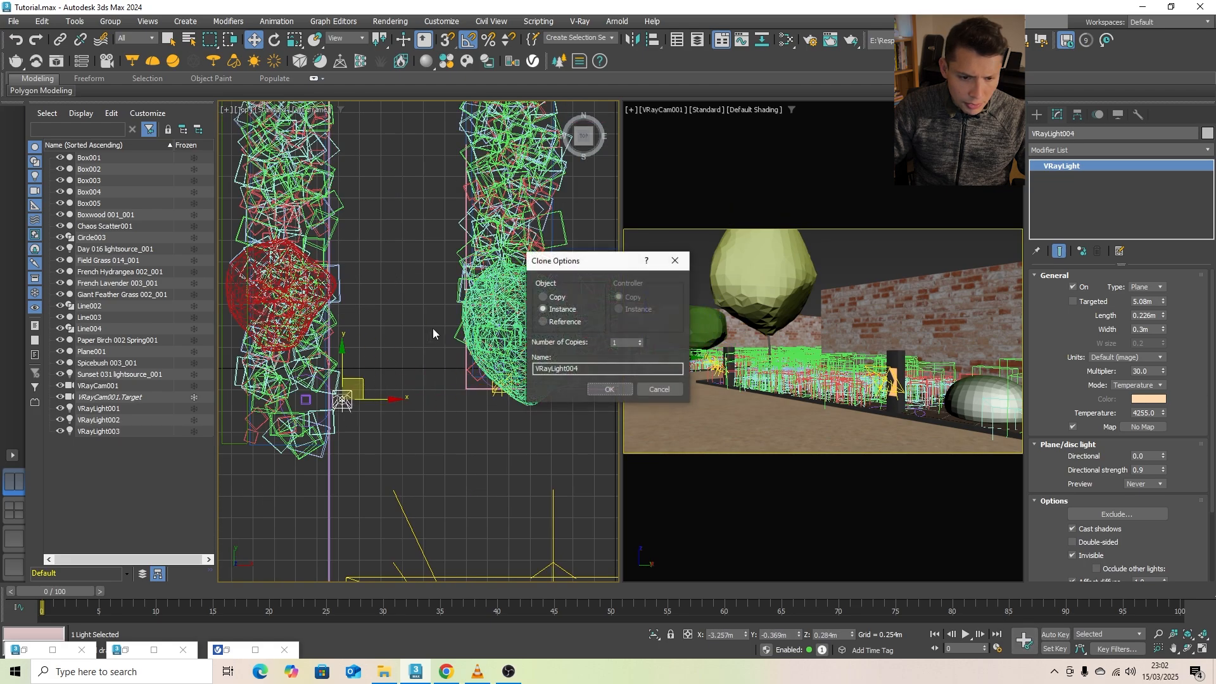
pyautogui.click(605, 389)
# - Rotate the far bollard's plane light to face the path and move it close to the bollard
pyautogui.scroll(3, 294, 416)
pyautogui.press('e')
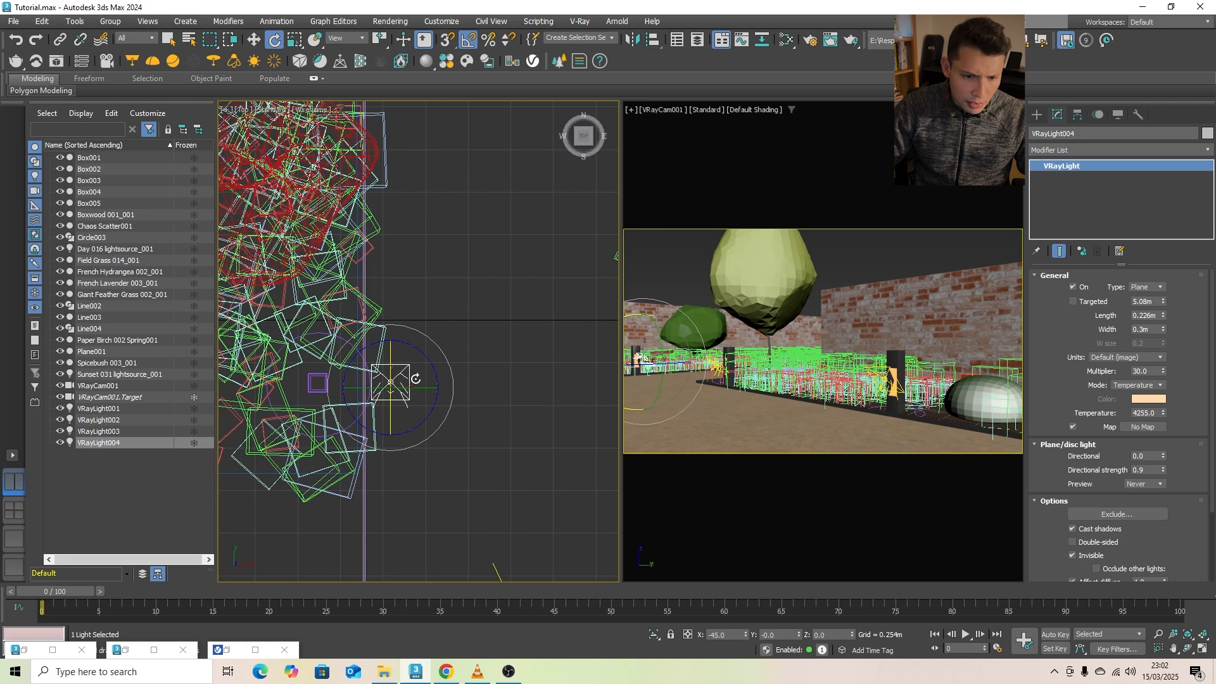
pyautogui.moveTo(453, 362); pyautogui.dragTo(421, 309)
pyautogui.press('w')
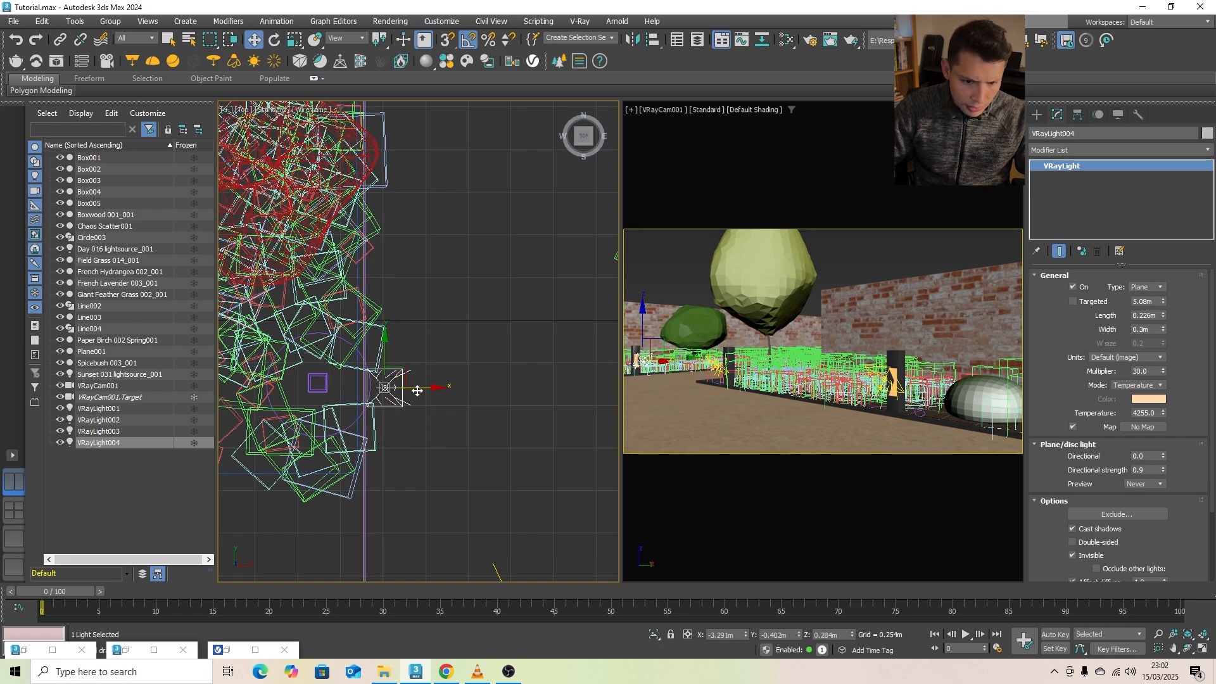
pyautogui.moveTo(418, 388)
pyautogui.mouseDown()
pyautogui.moveTo(353, 350)
pyautogui.moveTo(376, 381)
pyautogui.moveTo(349, 349)
pyautogui.moveTo(396, 381)
pyautogui.mouseUp()
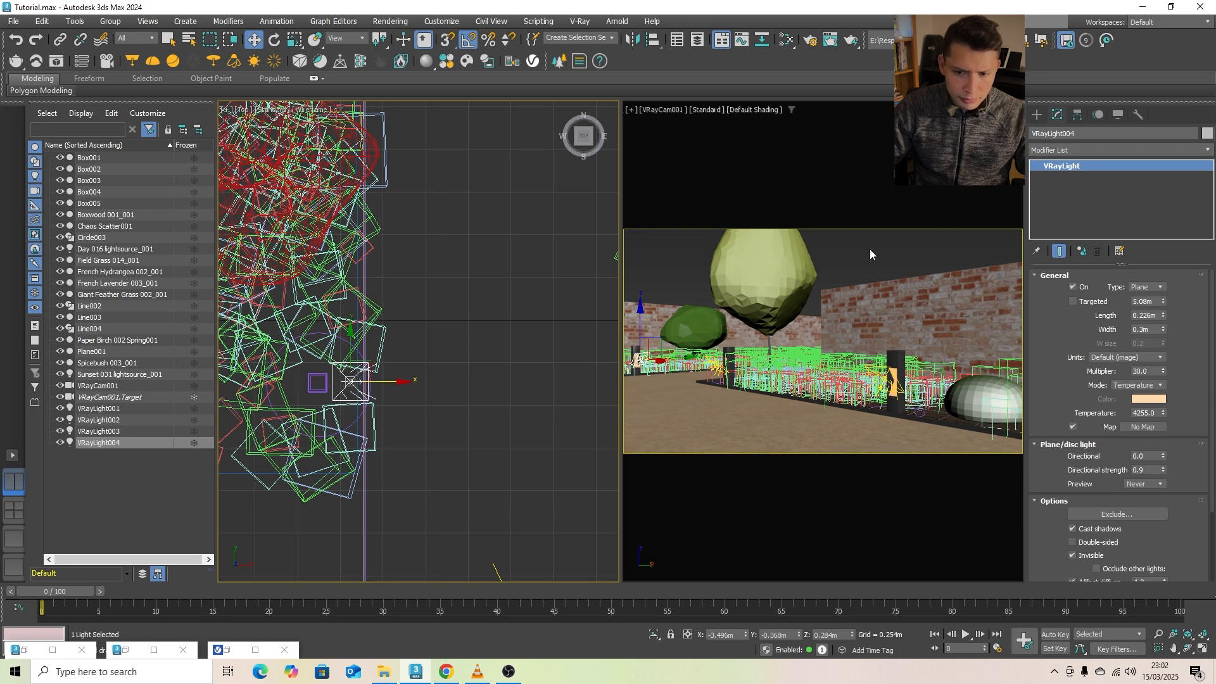
# - Clear the selection and render the camera view with the sunset dome and bollard lights
pyautogui.click(870, 254)
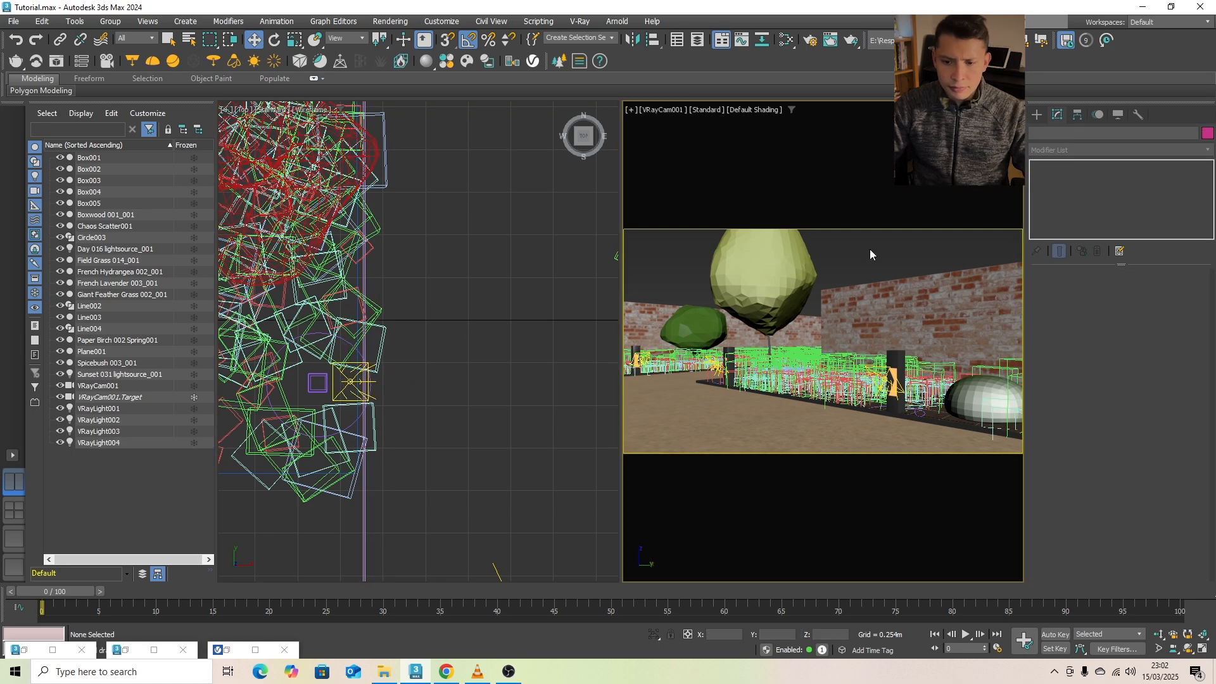
pyautogui.click(853, 42)
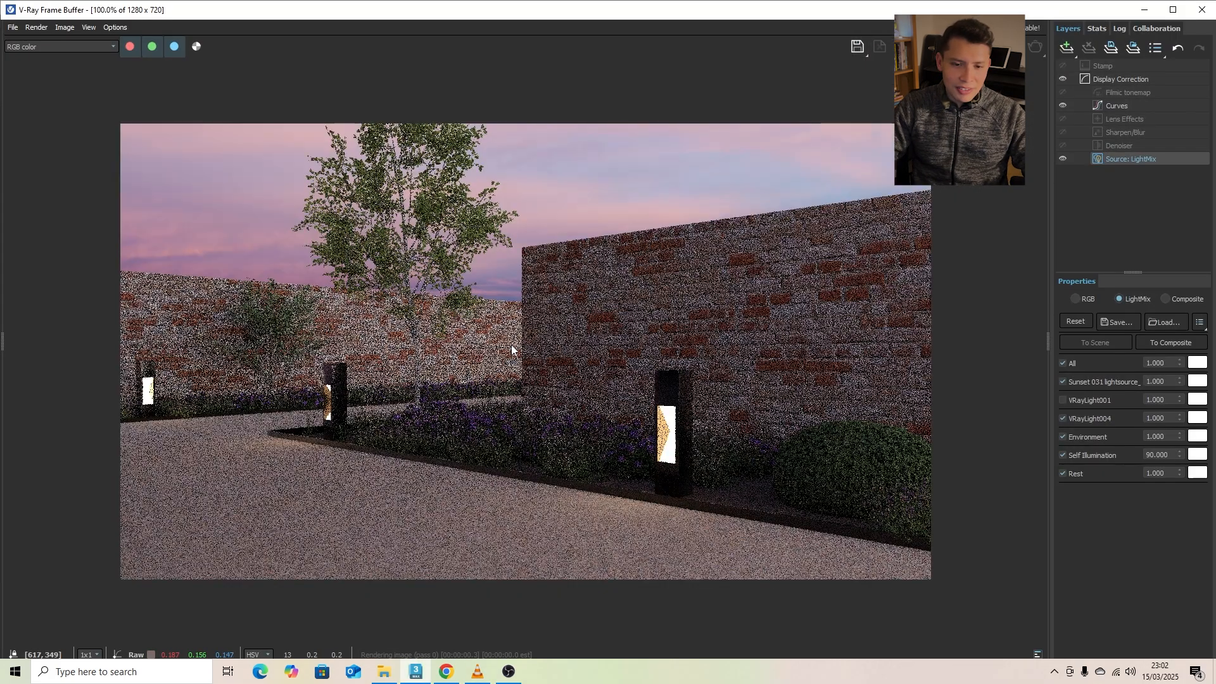
pyautogui.doubleClick(512, 347)
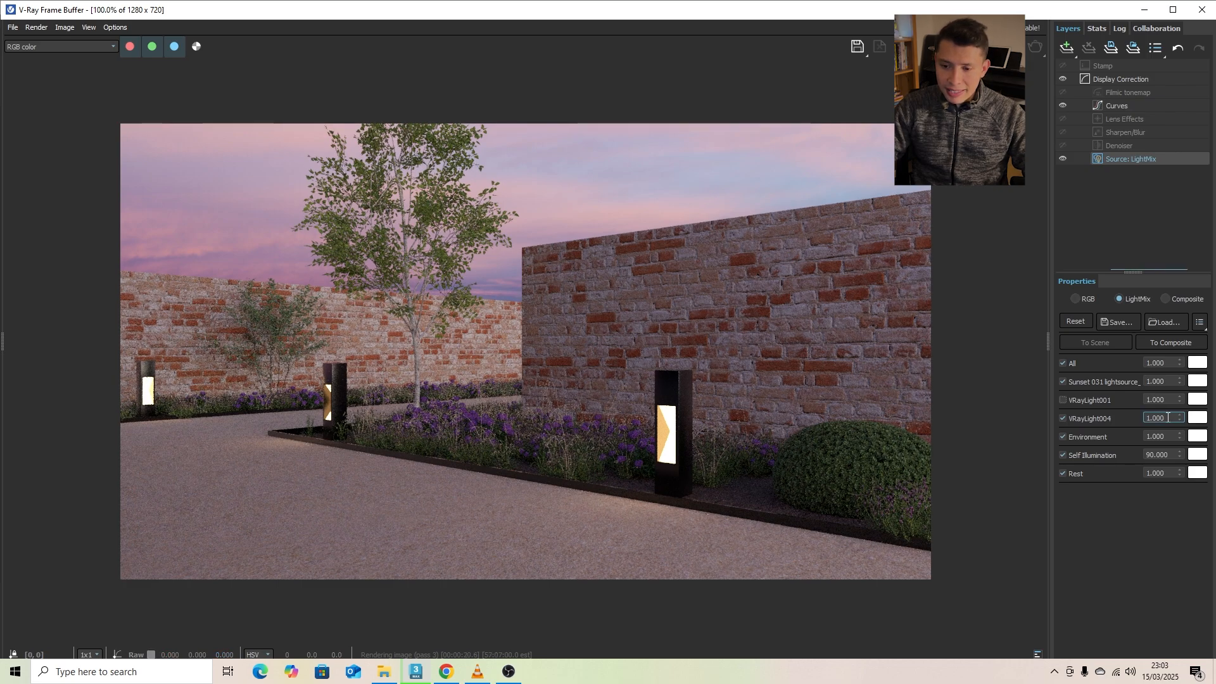
# - Set the LightMix intensities to 10 for VRayLight004 and 0.45 for the Sunset 031 light source
pyautogui.moveTo(1167, 419); pyautogui.dragTo(1077, 417)
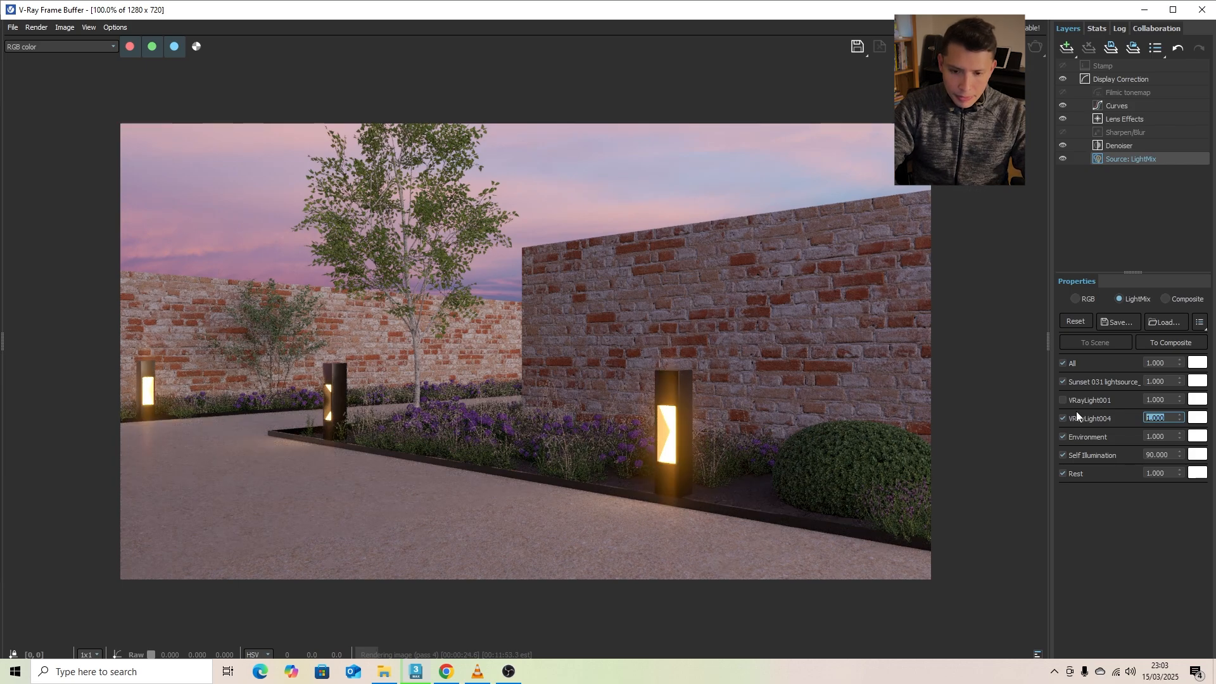
pyautogui.write('10')
pyautogui.press('Return')
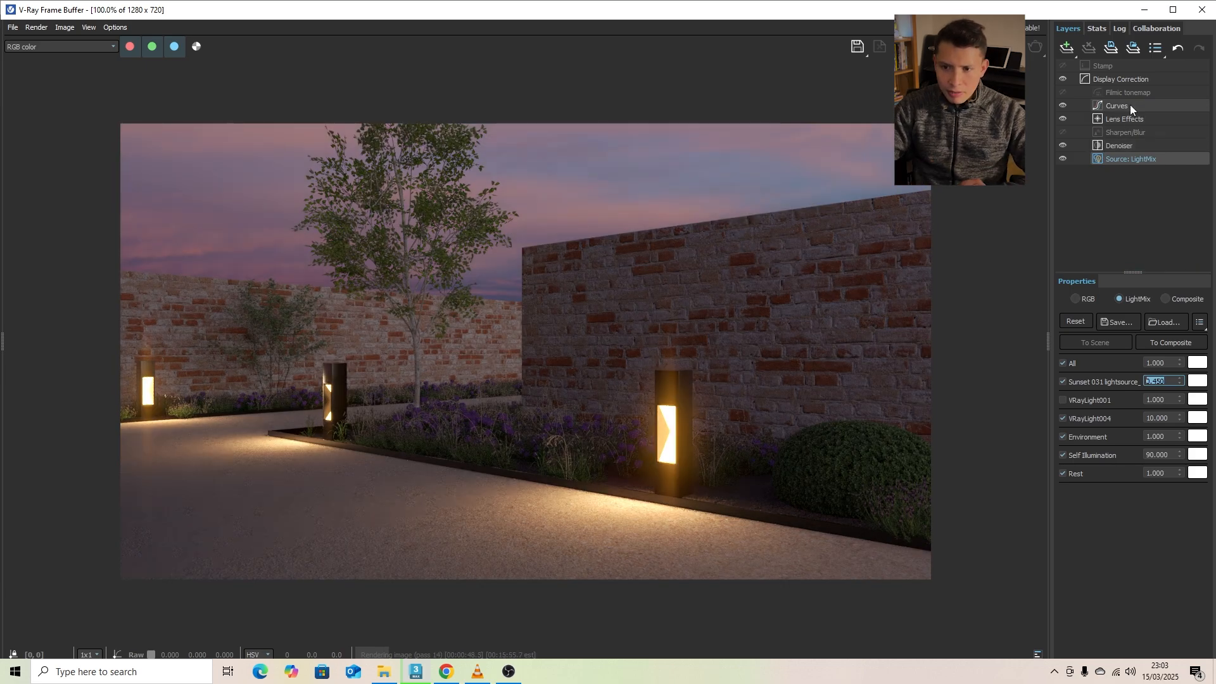
# - Add an Exposure correction layer with Highlight Burn 0.253 and Contrast about 0.08, and return to the LightMix source settings
pyautogui.click(1121, 106)
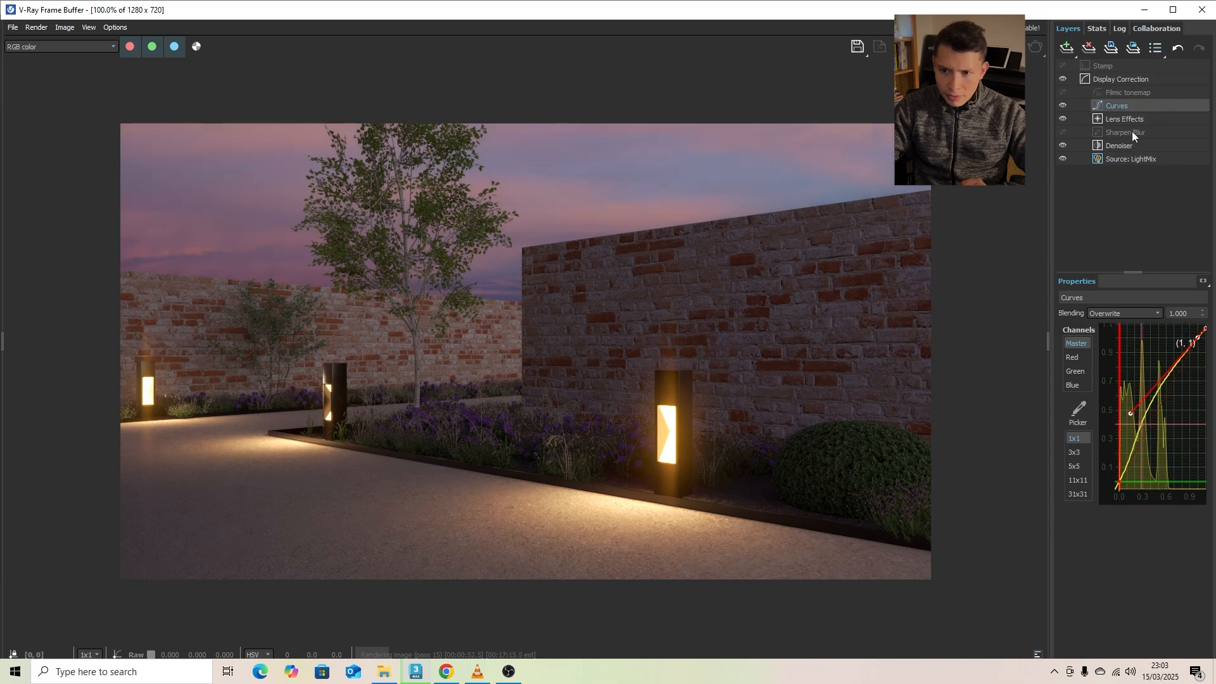
pyautogui.click(1075, 56)
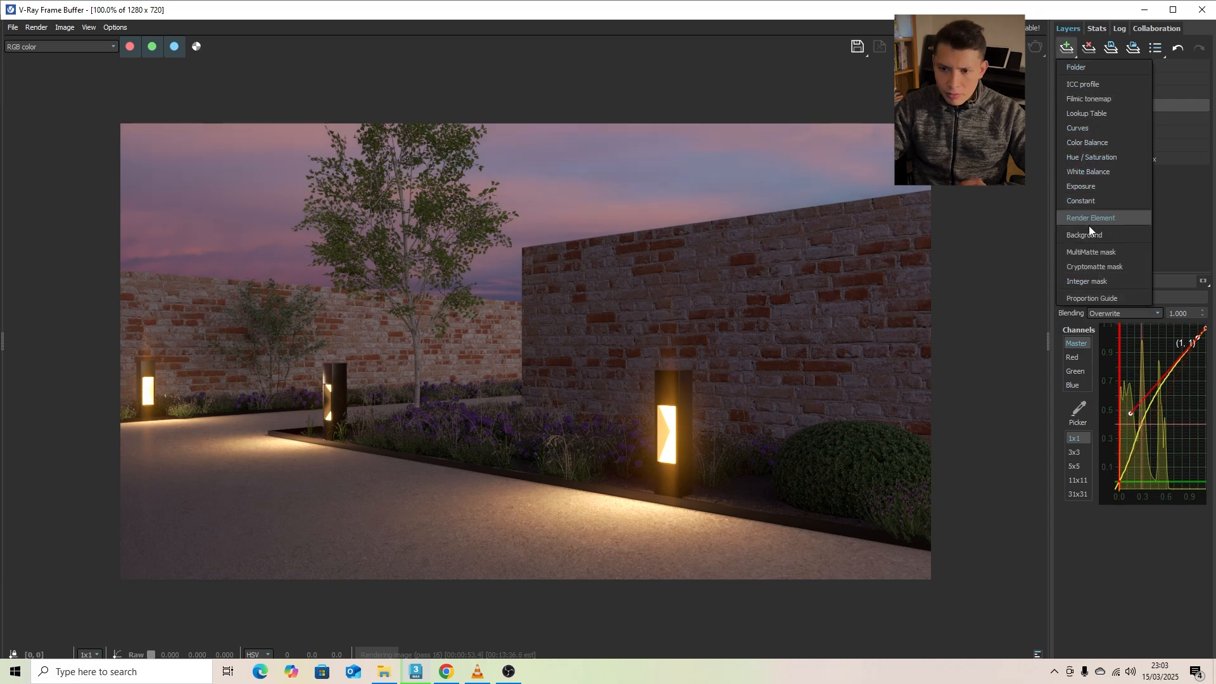
pyautogui.click(1092, 190)
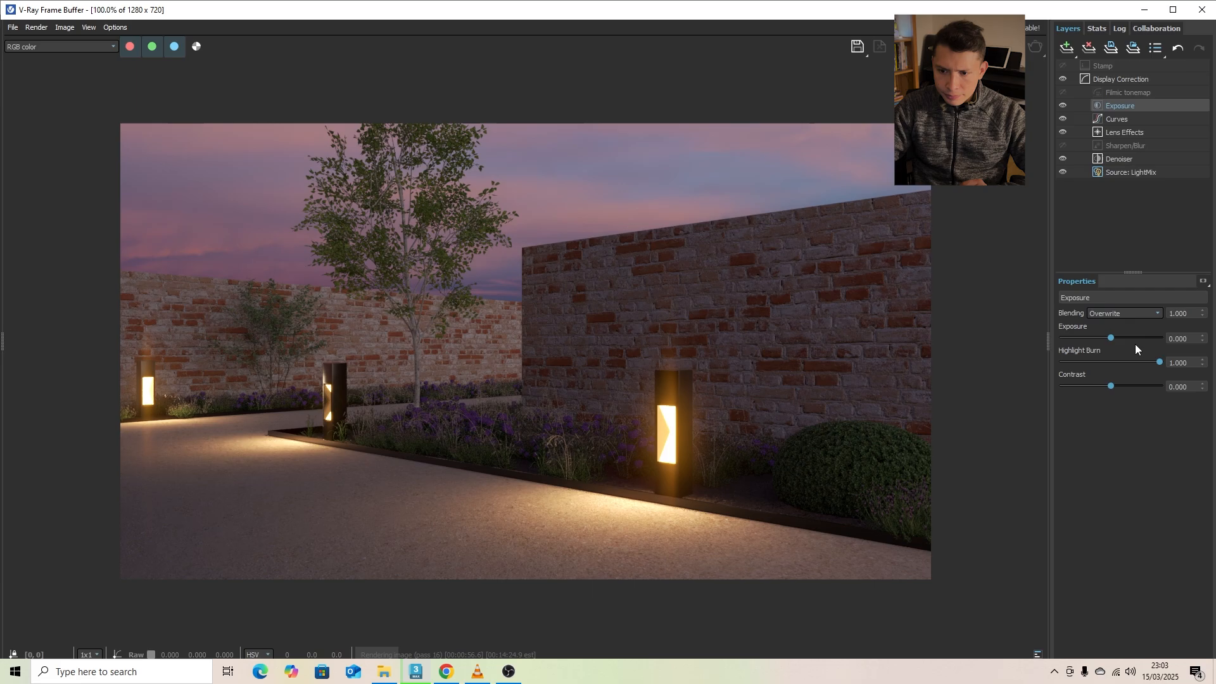
pyautogui.moveTo(1159, 363); pyautogui.dragTo(1116, 364)
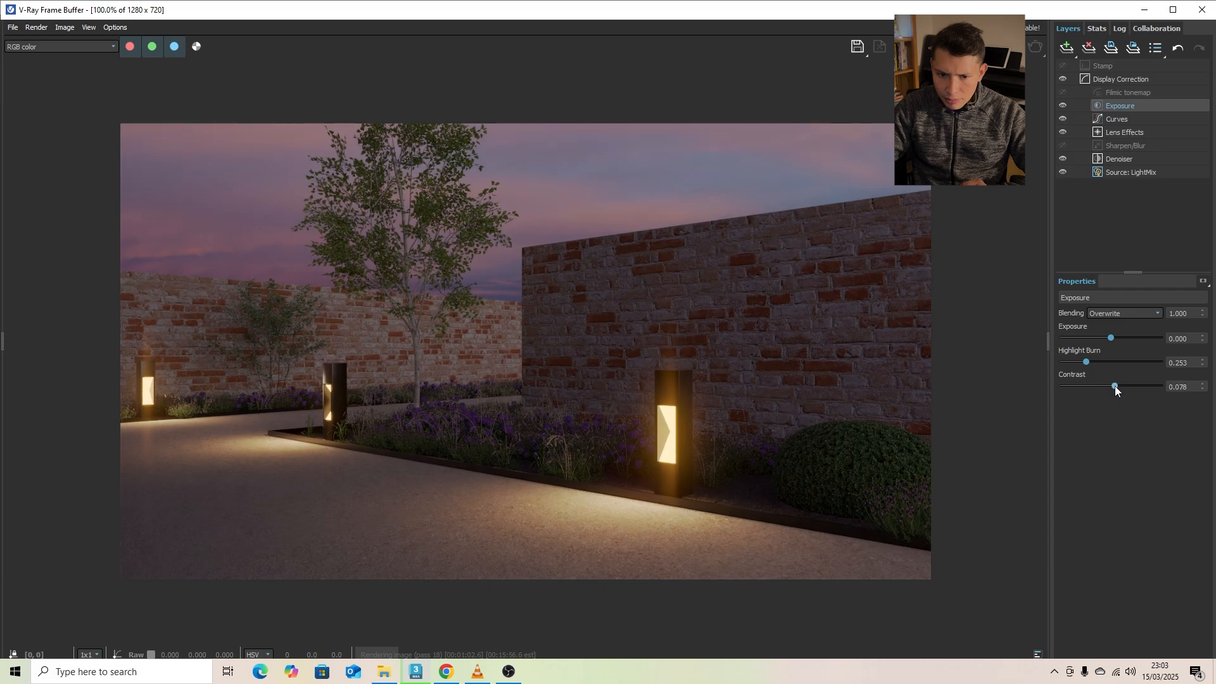
pyautogui.click(1128, 172)
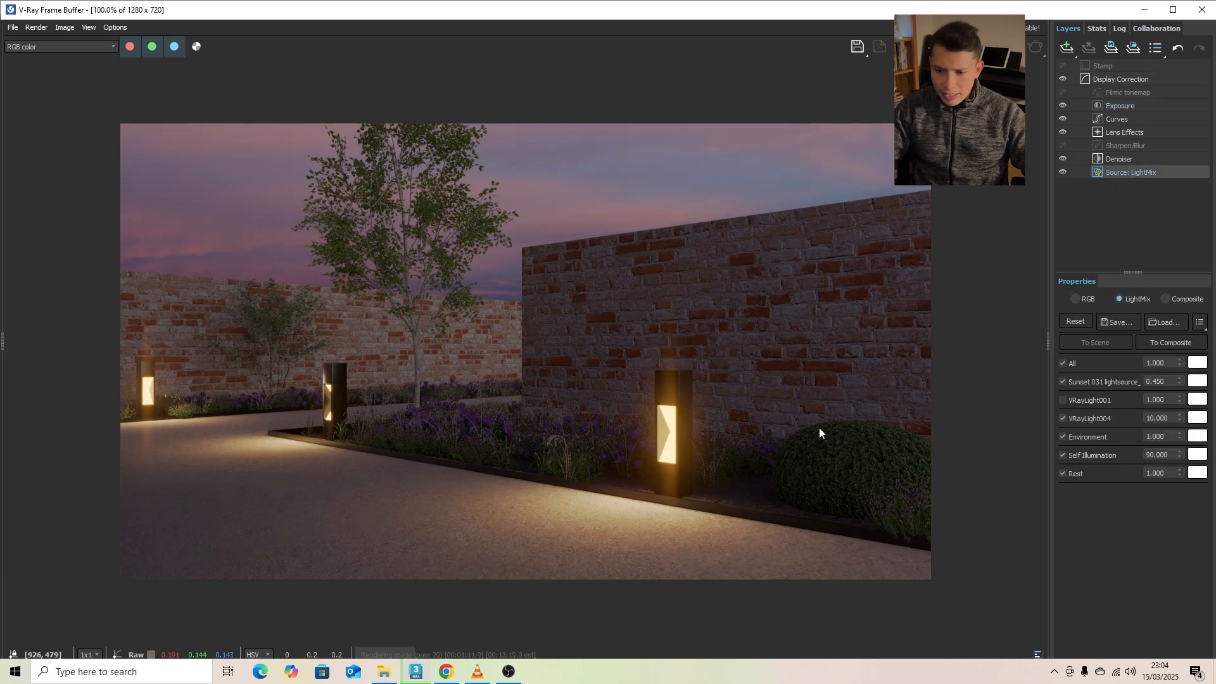